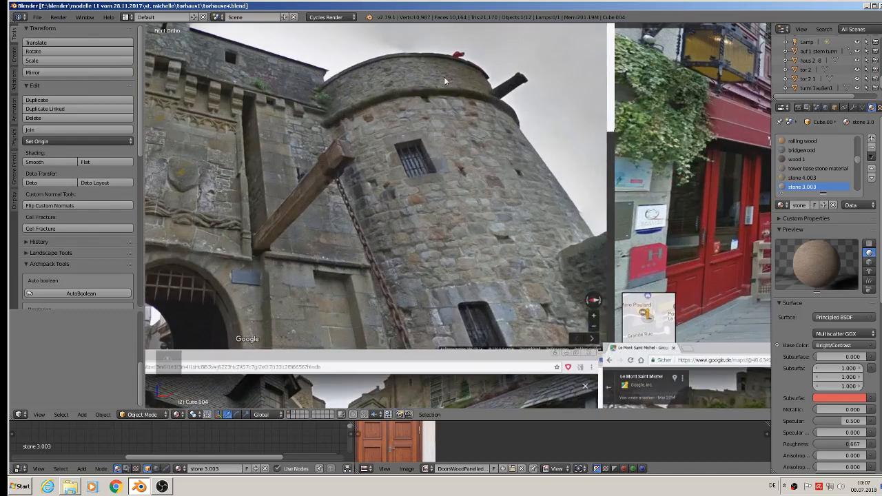
# Step: Examine the street-view reference photos for the shape and position of the round tower beside the gatehouse
pyautogui.scroll(-4, 452, 229)
pyautogui.keyDown('shift'); pyautogui.moveTo(601, 299); pyautogui.dragTo(333, 345, button='middle'); pyautogui.keyUp('shift')
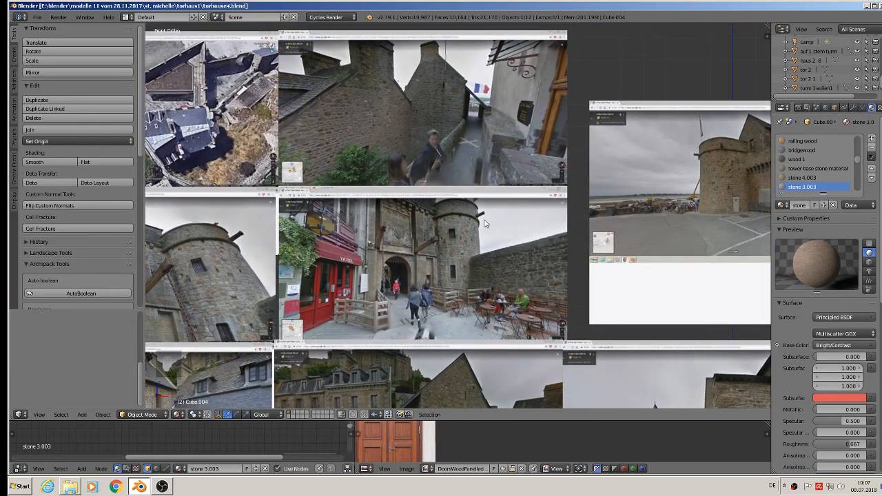
pyautogui.keyDown('shift'); pyautogui.moveTo(624, 273); pyautogui.dragTo(411, 247, button='middle'); pyautogui.keyUp('shift')
pyautogui.scroll(4, 525, 140)
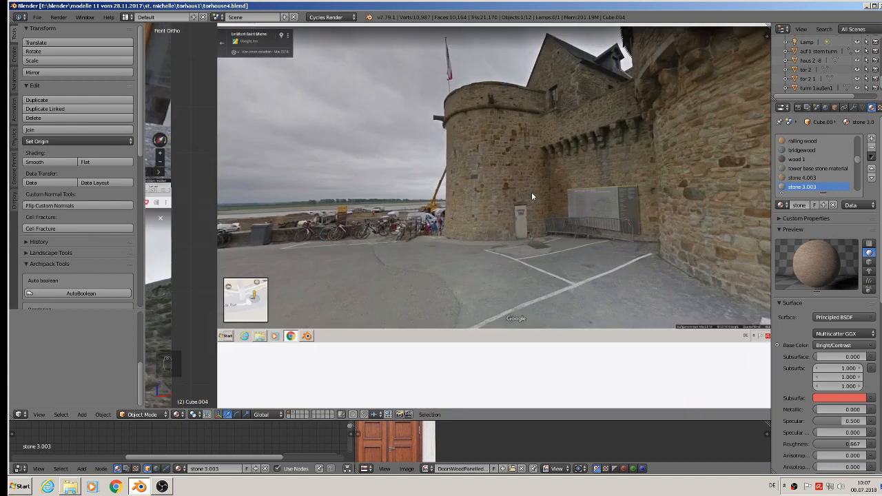
pyautogui.scroll(-4, 531, 193)
pyautogui.scroll(-3, 500, 287)
pyautogui.keyDown('shift'); pyautogui.moveTo(521, 314); pyautogui.dragTo(497, 126, button='middle'); pyautogui.keyUp('shift')
pyautogui.keyDown('shift'); pyautogui.moveTo(479, 278); pyautogui.dragTo(544, 155, button='middle'); pyautogui.keyUp('shift')
pyautogui.scroll(3, 478, 270)
pyautogui.keyDown('shift'); pyautogui.moveTo(433, 178); pyautogui.dragTo(496, 372, button='middle'); pyautogui.keyUp('shift')
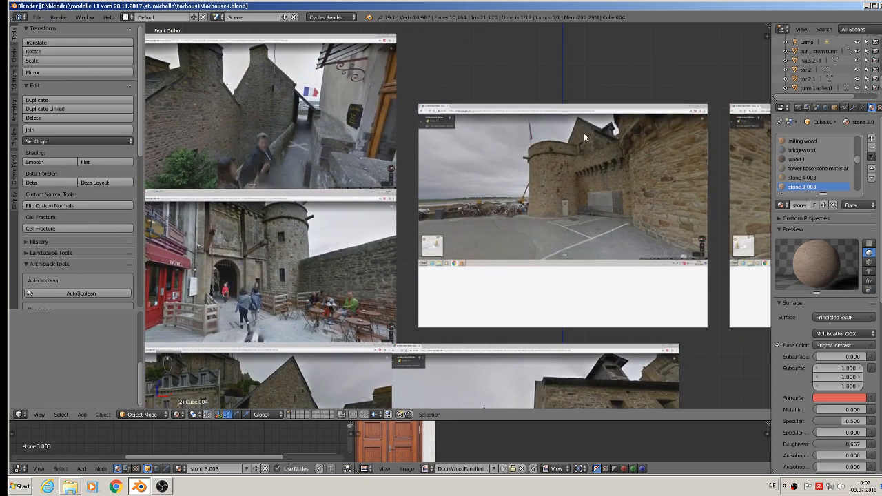
pyautogui.scroll(5, 583, 132)
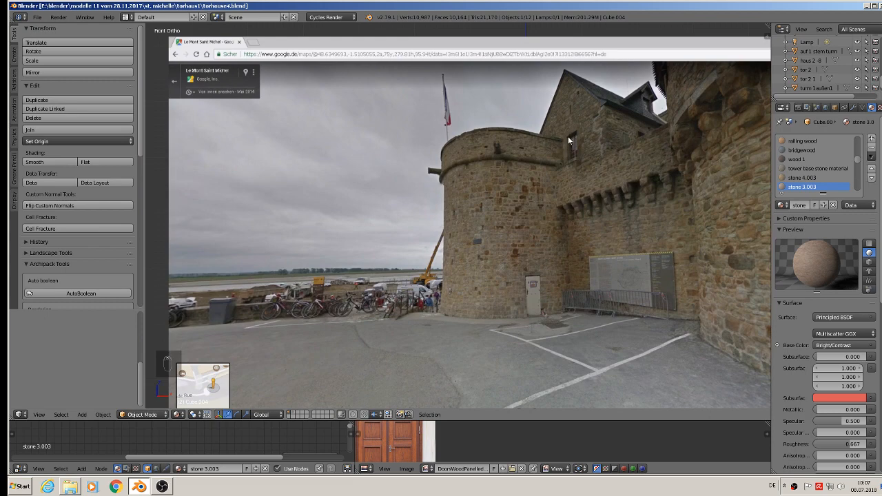
pyautogui.scroll(-8, 570, 140)
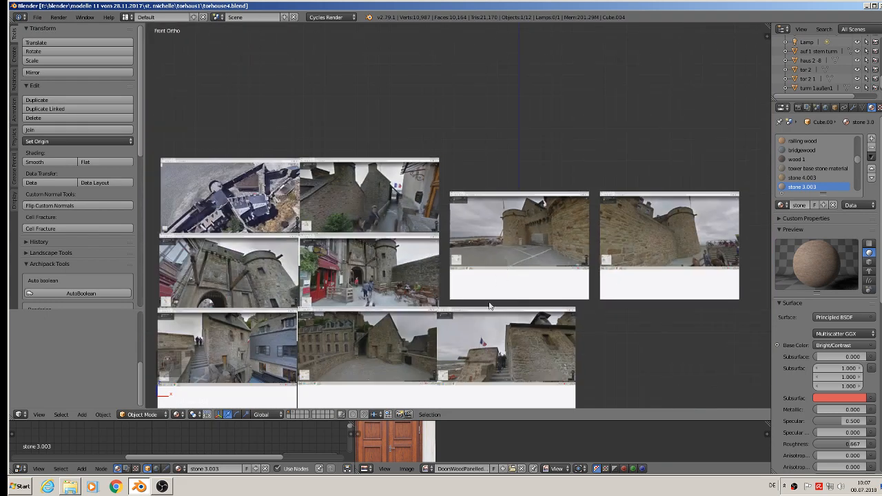
# Step: Deselect everything and add a cylinder with 24 vertices just beside the gatehouse model
pyautogui.keyDown('shift'); pyautogui.moveTo(489, 328); pyautogui.dragTo(512, 80, button='middle'); pyautogui.keyUp('shift')
pyautogui.scroll(3, 447, 303)
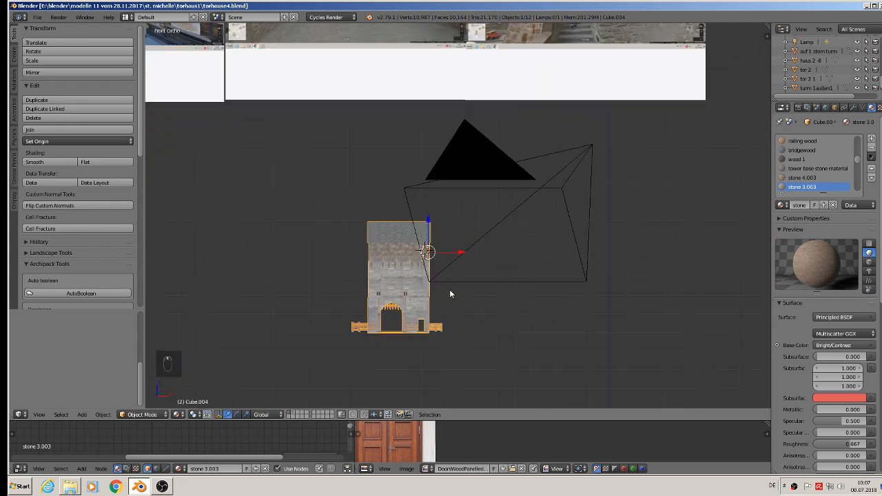
pyautogui.click(449, 290)
pyautogui.press('a')
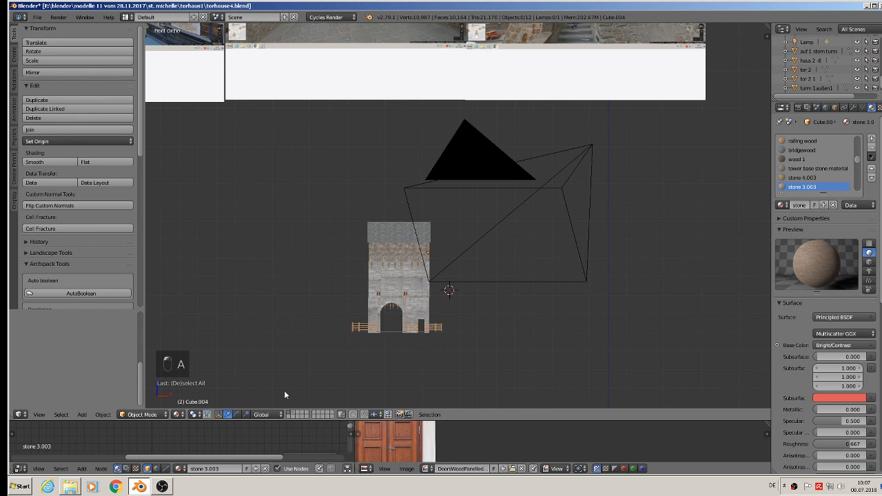
pyautogui.click(81, 415)
pyautogui.moveTo(97, 403)
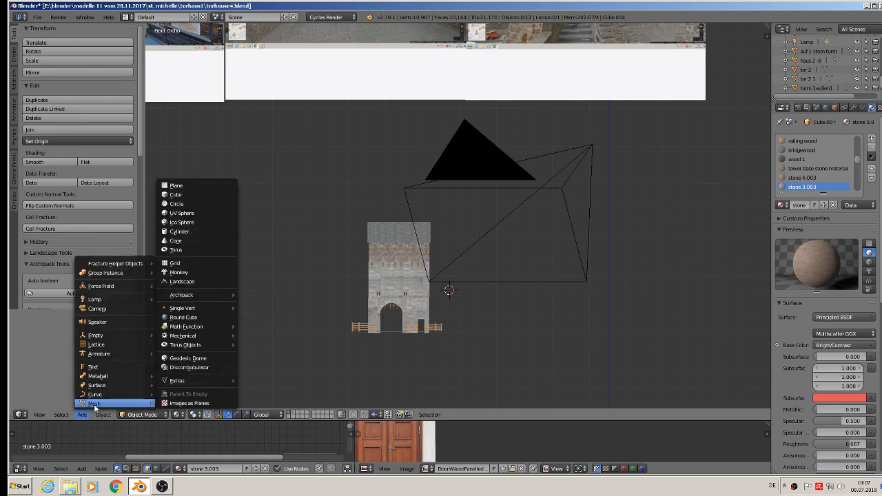
pyautogui.click(203, 233)
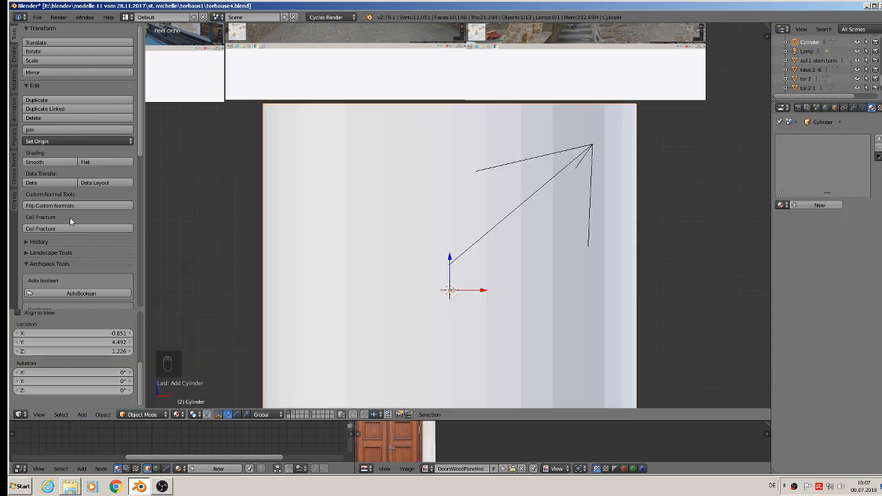
pyautogui.scroll(-10, 76, 240)
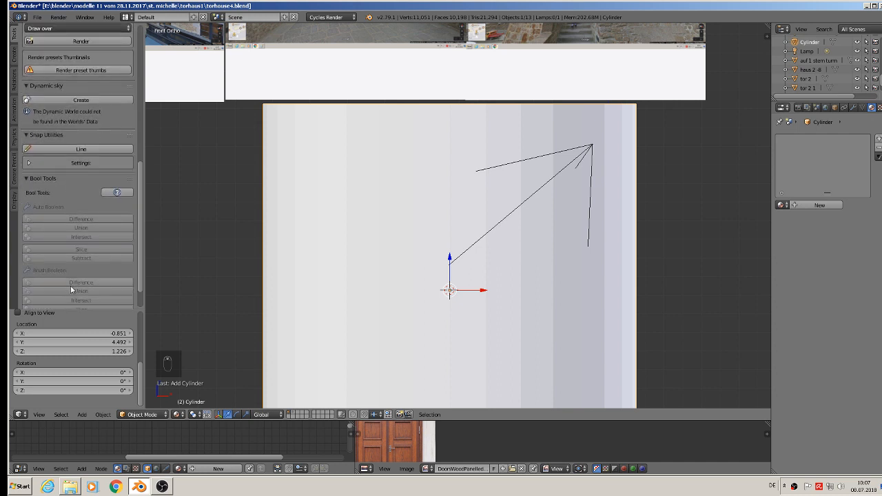
pyautogui.scroll(-2, 70, 285)
pyautogui.scroll(4, 55, 343)
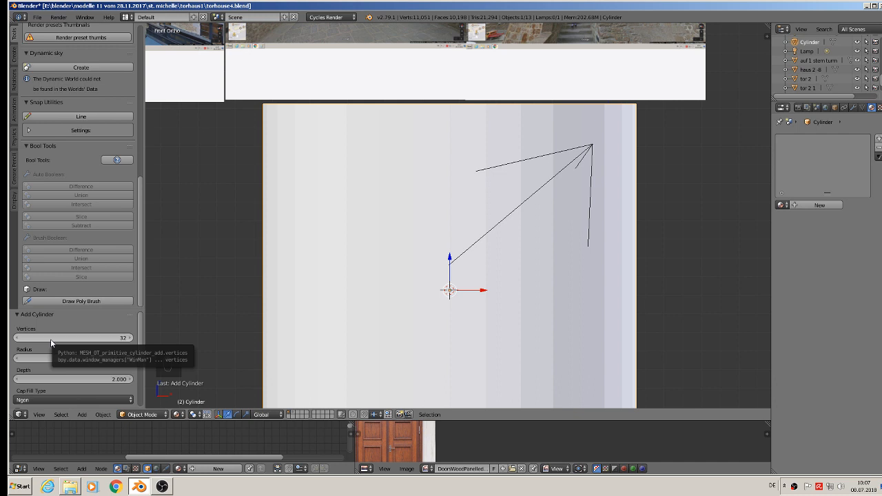
pyautogui.click(50, 339)
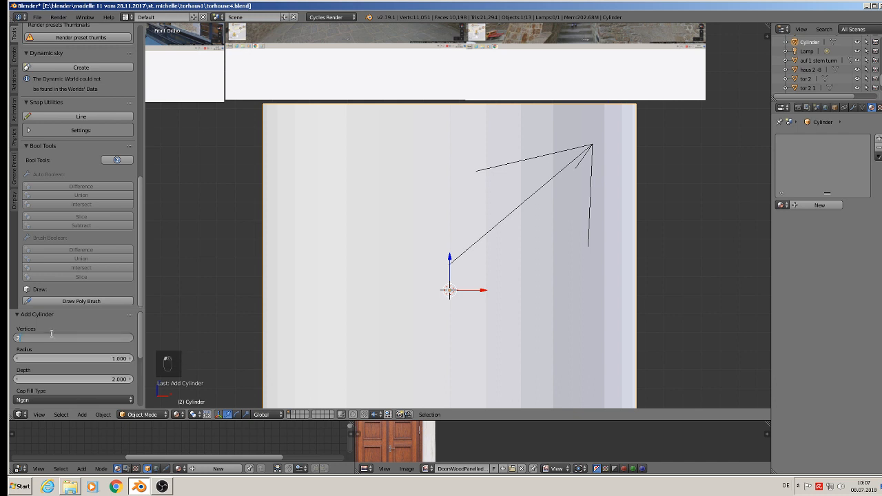
pyautogui.press('Return')
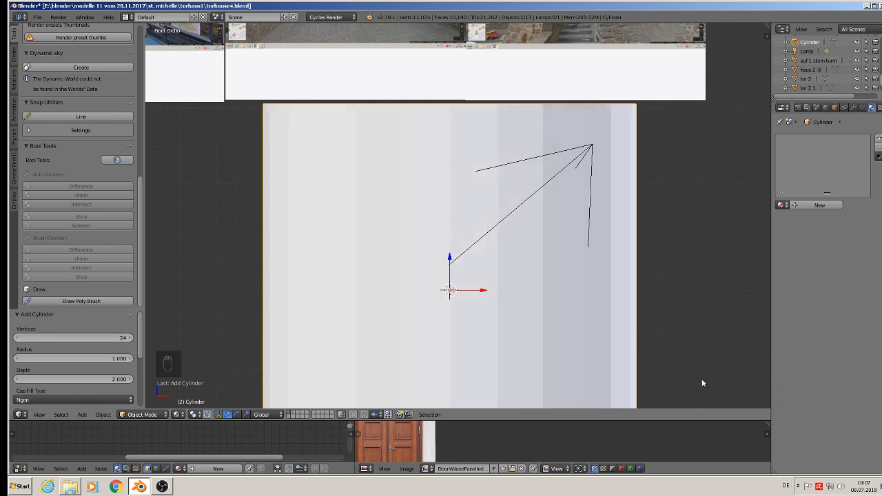
# Step: Scale the cylinder to about 0.218, then shift it about 0.103 along X against the gatehouse and about -0.012 along Z
pyautogui.press('s')
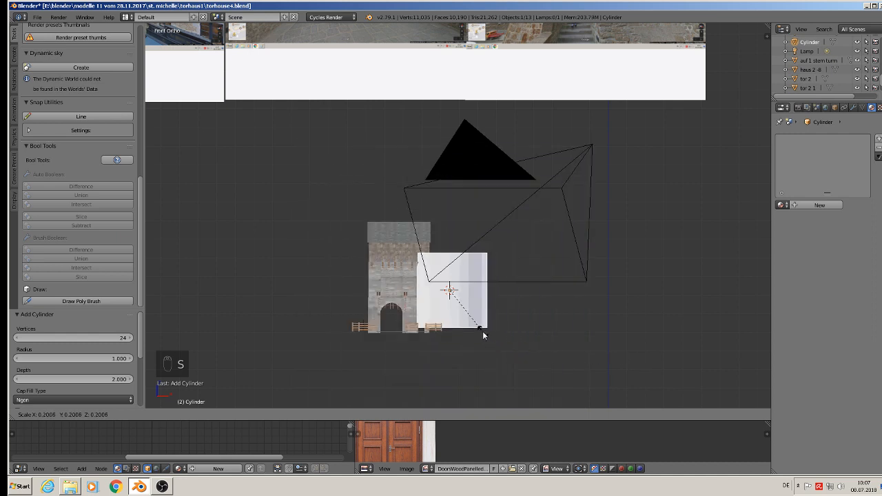
pyautogui.click(487, 333)
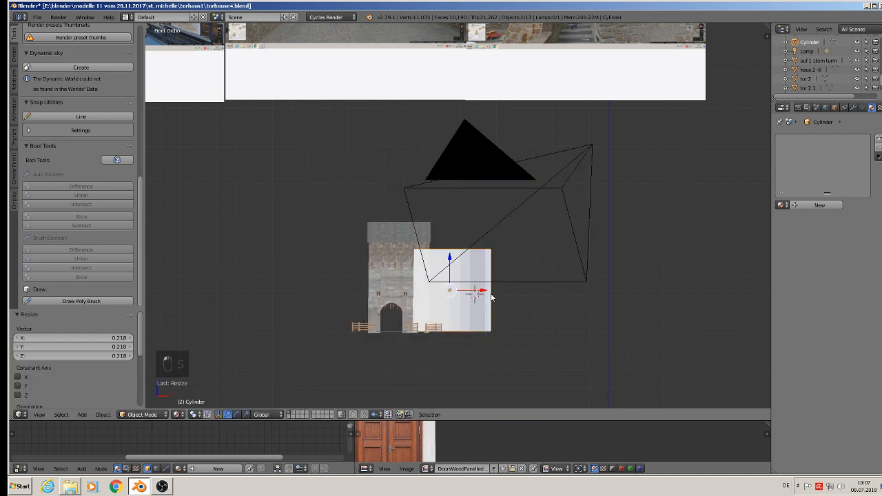
pyautogui.moveTo(484, 292); pyautogui.dragTo(504, 294)
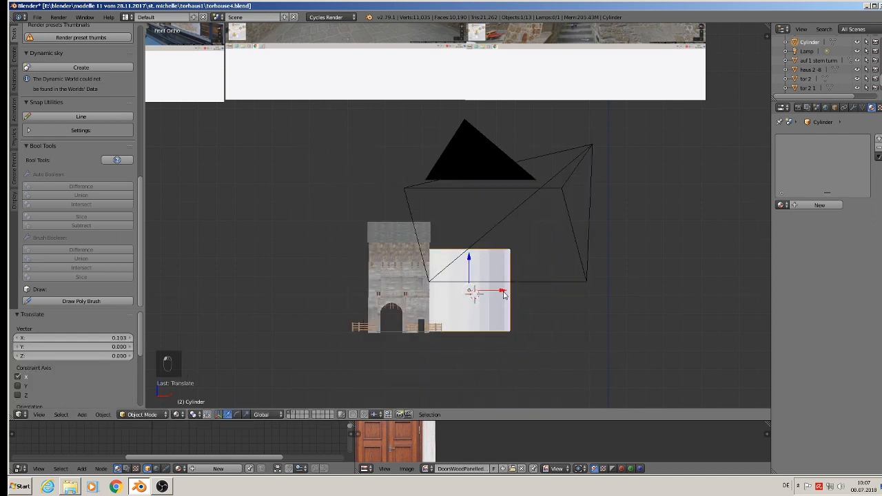
pyautogui.moveTo(470, 262); pyautogui.dragTo(470, 265)
# Step: Compare the tower in the reference photos, examining how it adjoins the gatehouse and the adjacent wall
pyautogui.moveTo(472, 295); pyautogui.dragTo(428, 319, button='middle')
pyautogui.scroll(3, 427, 318)
pyautogui.scroll(1, 427, 317)
pyautogui.scroll(-1, 381, 317)
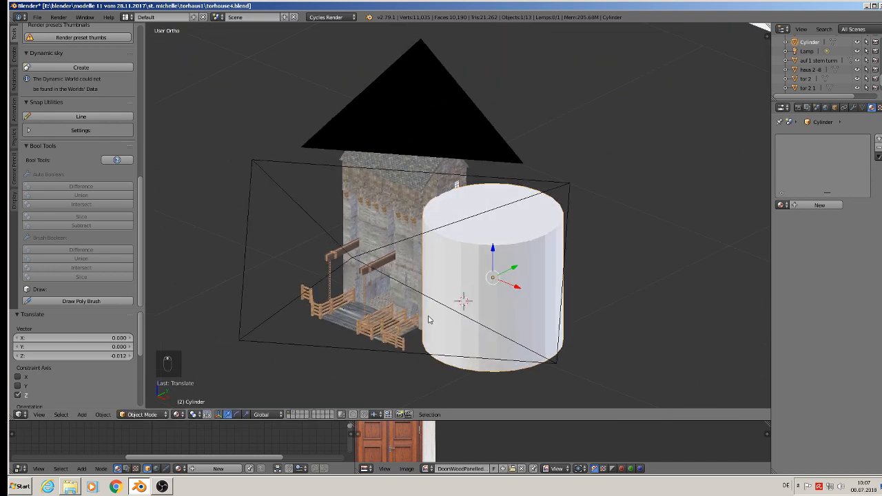
pyautogui.scroll(-3, 558, 180)
pyautogui.keyDown('shift'); pyautogui.moveTo(572, 139); pyautogui.dragTo(363, 340, button='middle'); pyautogui.keyUp('shift')
pyautogui.keyDown('shift'); pyautogui.moveTo(546, 170); pyautogui.dragTo(545, 230, button='middle'); pyautogui.keyUp('shift')
pyautogui.scroll(2, 651, 148)
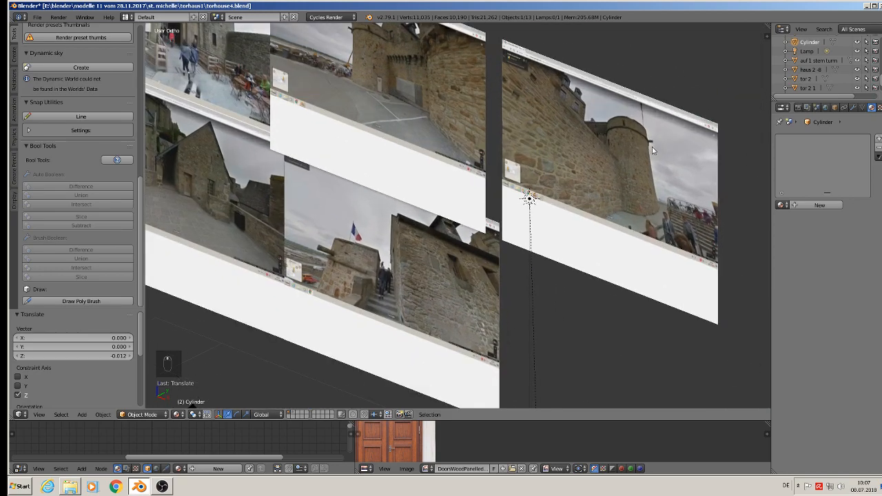
pyautogui.moveTo(652, 147); pyautogui.dragTo(704, 149, button='middle')
pyautogui.scroll(-2, 530, 205)
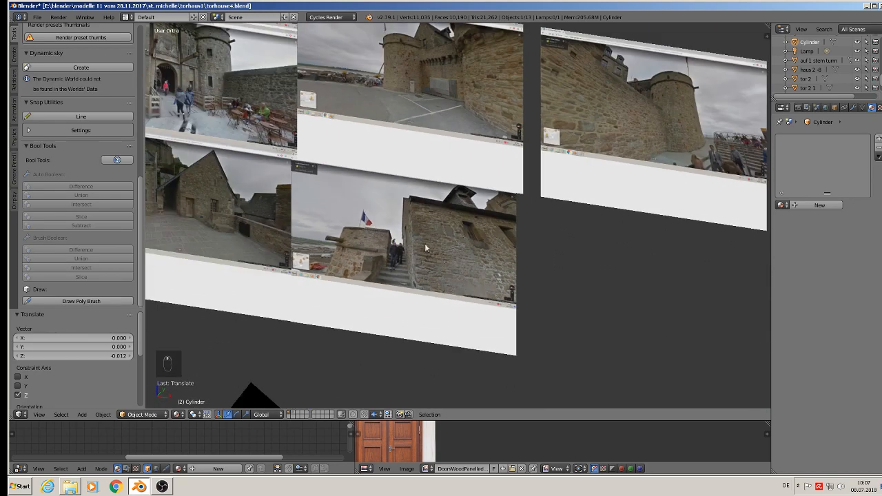
pyautogui.keyDown('shift'); pyautogui.moveTo(425, 248); pyautogui.dragTo(606, 261, button='middle'); pyautogui.keyUp('shift')
pyautogui.scroll(4, 606, 261)
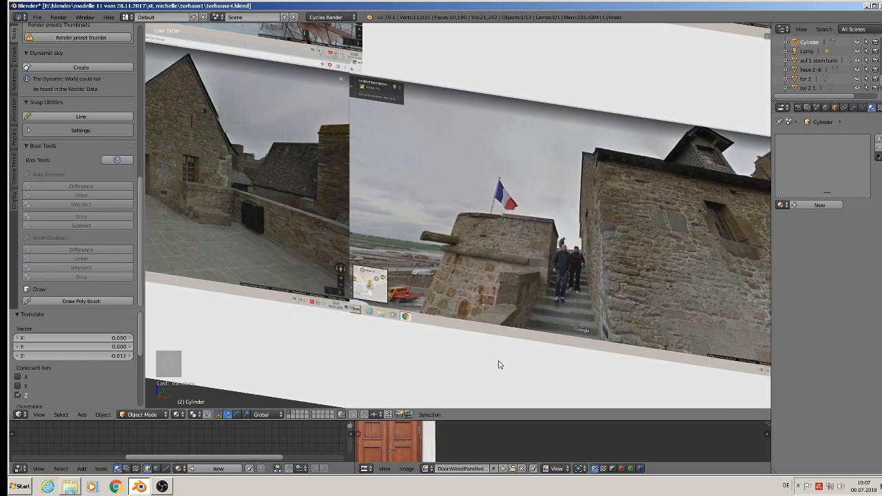
pyautogui.scroll(-3, 475, 286)
pyautogui.keyDown('shift'); pyautogui.moveTo(391, 264); pyautogui.dragTo(574, 351, button='middle'); pyautogui.keyUp('shift')
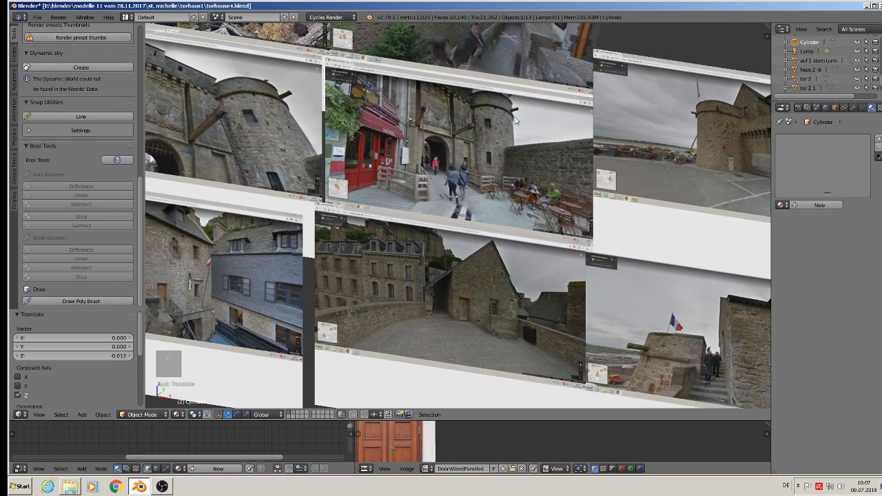
pyautogui.scroll(5, 515, 120)
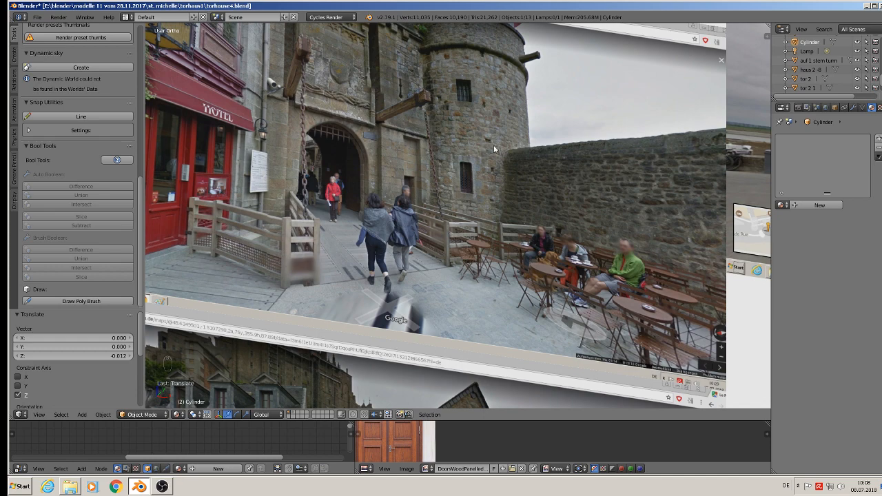
pyautogui.scroll(-5, 481, 191)
pyautogui.rightClick(479, 211)
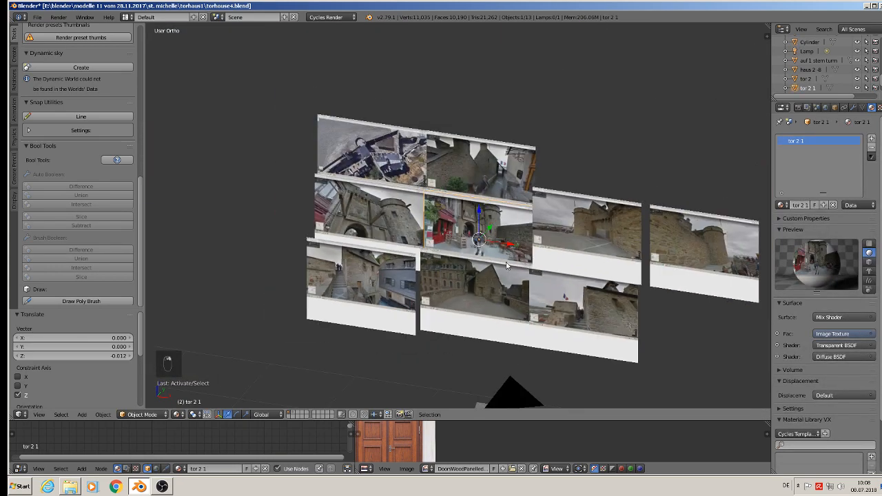
# Step: Select the cylinder and move it about -0.083 along Y relative to the gatehouse
pyautogui.scroll(-3, 515, 277)
pyautogui.keyDown('shift'); pyautogui.moveTo(526, 383); pyautogui.dragTo(517, 251, button='middle'); pyautogui.keyUp('shift')
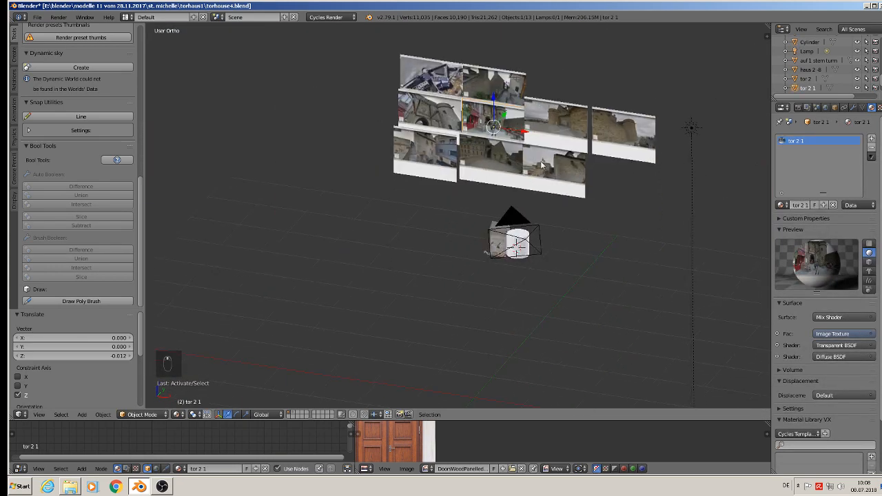
pyautogui.scroll(8, 516, 251)
pyautogui.rightClick(487, 278)
pyautogui.moveTo(487, 278); pyautogui.dragTo(543, 249, button='middle')
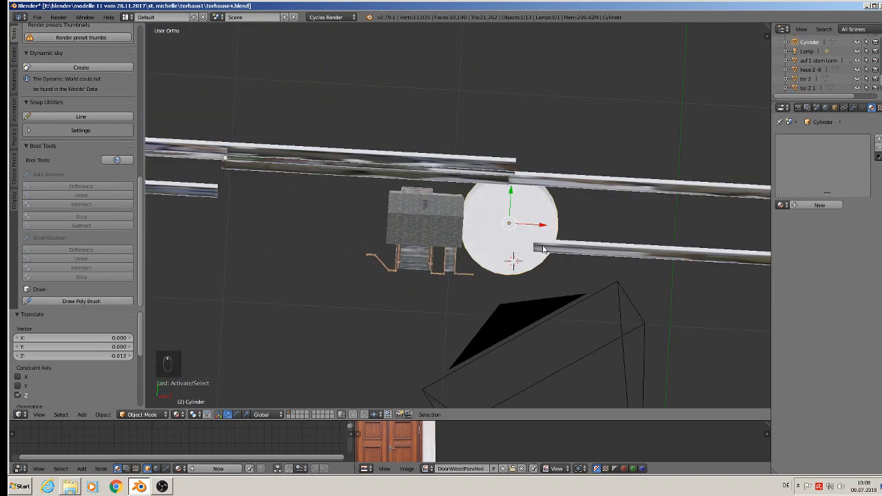
pyautogui.moveTo(512, 205); pyautogui.dragTo(506, 220)
pyautogui.moveTo(506, 220); pyautogui.dragTo(457, 250, button='middle')
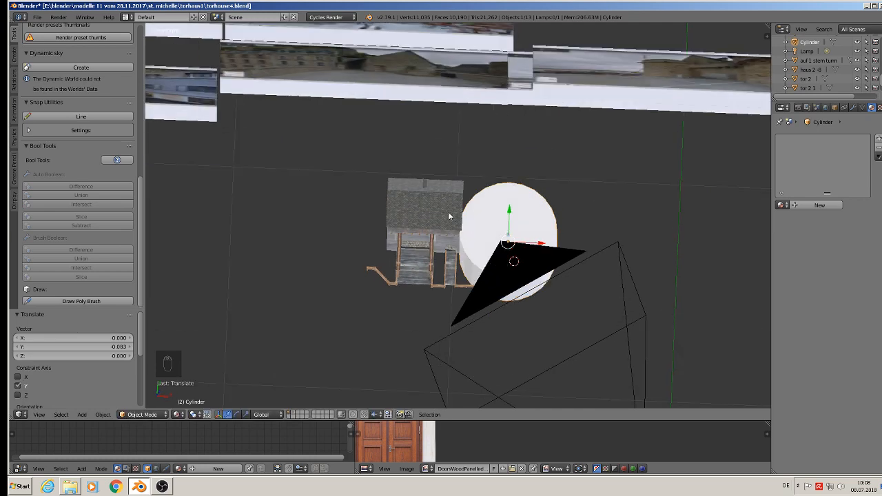
# Step: Apply smooth shading to the tower cylinder
pyautogui.moveTo(448, 216); pyautogui.dragTo(483, 239, button='middle')
pyautogui.scroll(3, 556, 236)
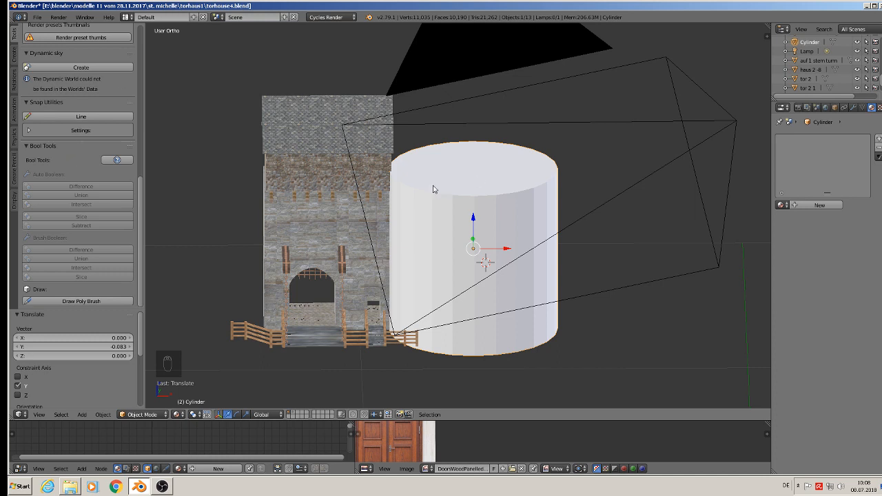
pyautogui.scroll(10, 66, 109)
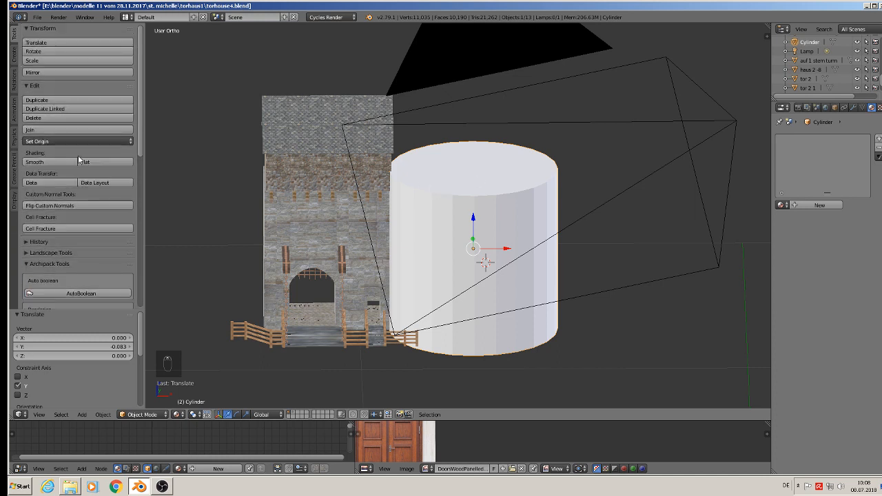
pyautogui.click(48, 164)
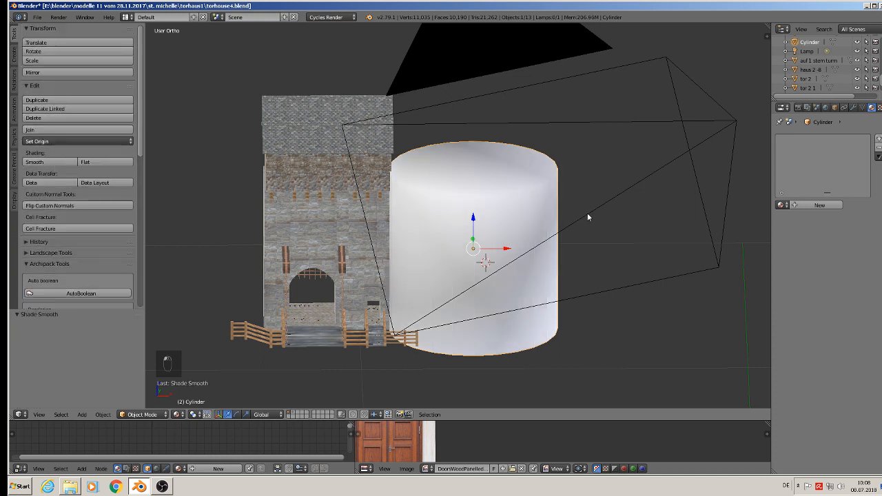
# Step: In Edit Mode, add one edge loop just below the cylinder's top rim and another just above its bottom rim
pyautogui.press('Tab')
pyautogui.scroll(2, 478, 237)
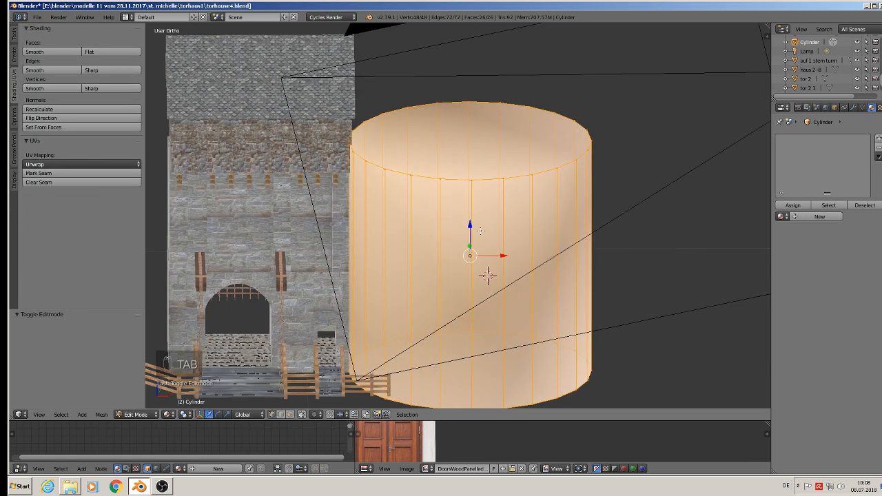
pyautogui.hotkey('ctrl', 'r')
pyautogui.click(476, 230)
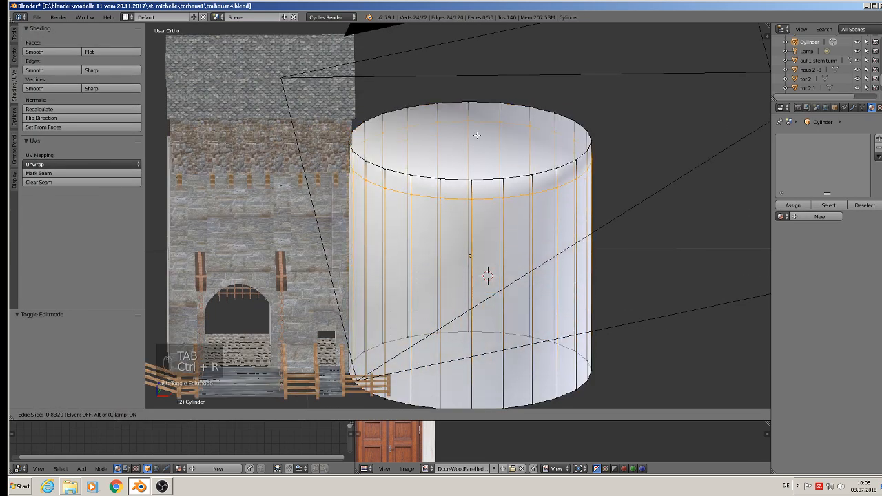
pyautogui.click(471, 119)
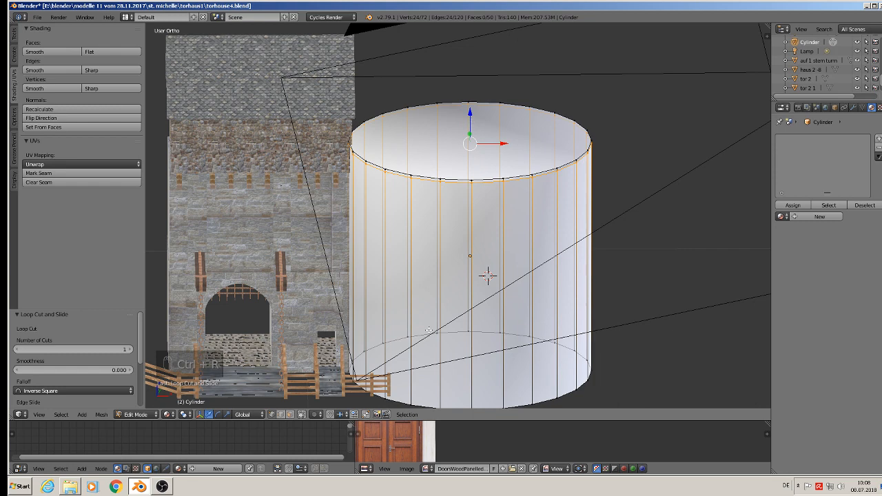
pyautogui.hotkey('ctrl', 'r')
pyautogui.click(428, 327)
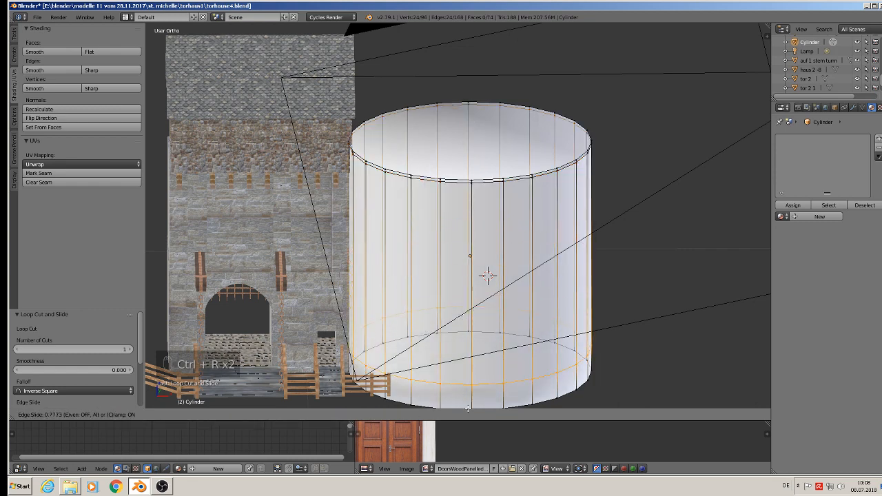
pyautogui.click(466, 44)
pyautogui.scroll(-2, 482, 136)
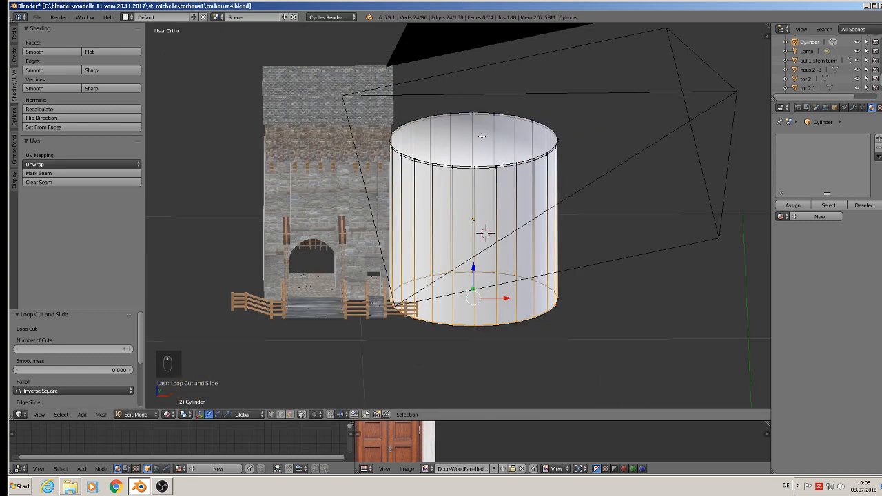
pyautogui.scroll(2, 506, 136)
pyautogui.moveTo(504, 138); pyautogui.dragTo(418, 202, button='middle')
pyautogui.scroll(2, 468, 208)
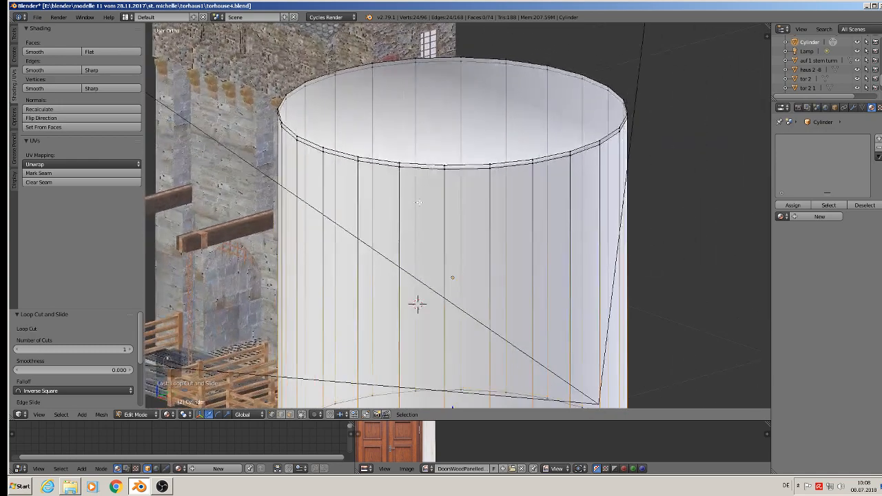
# Step: Extrude the cylinder's top cap and scale it to about 0.883, leaving a flat ring around the rim
pyautogui.keyDown('alt'); pyautogui.click(424, 163); pyautogui.keyUp('alt')
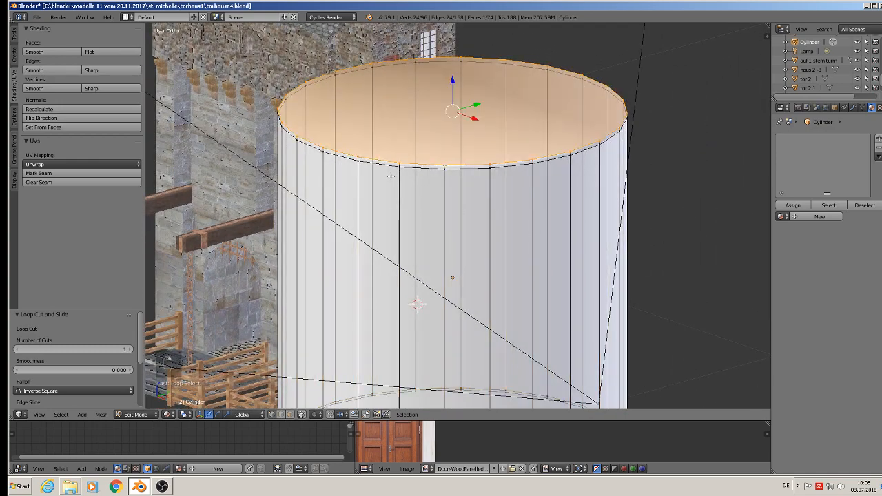
pyautogui.press('e')
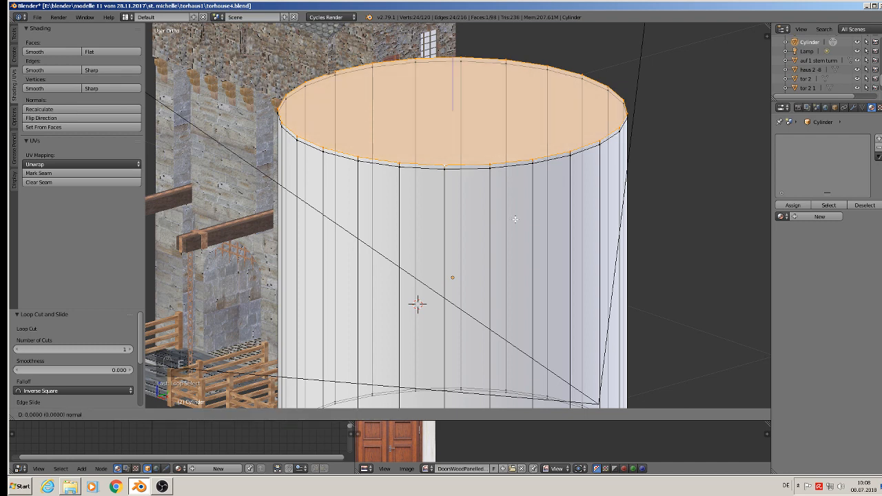
pyautogui.press('s')
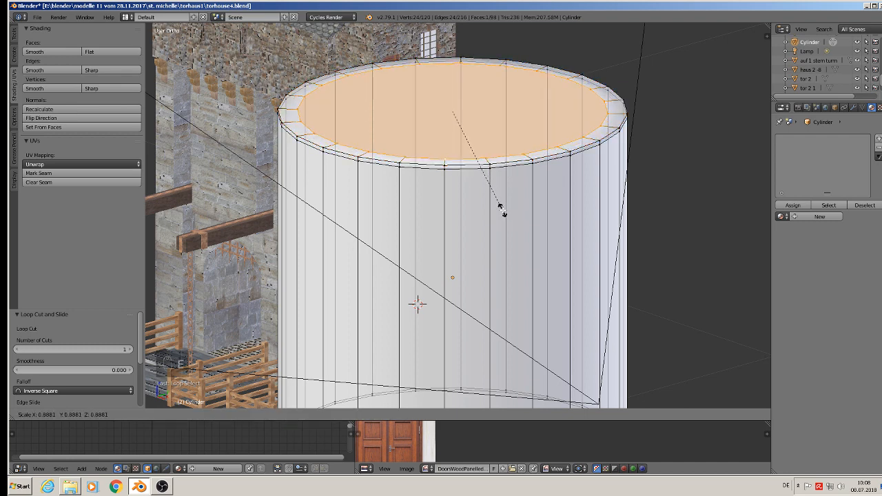
pyautogui.click(500, 209)
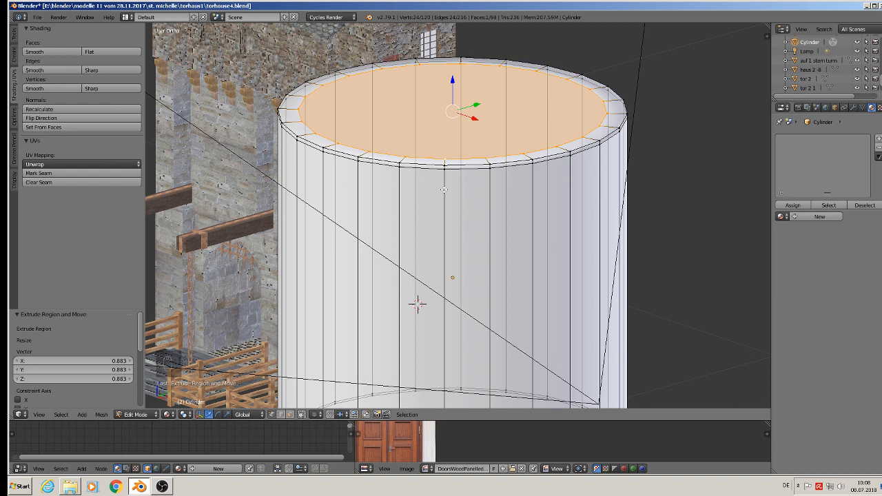
# Step: Extrude the inner top face straight down into the cylinder to form a raised parapet around a recessed platform, and clear the selection
pyautogui.press('e')
pyautogui.rightClick(441, 183)
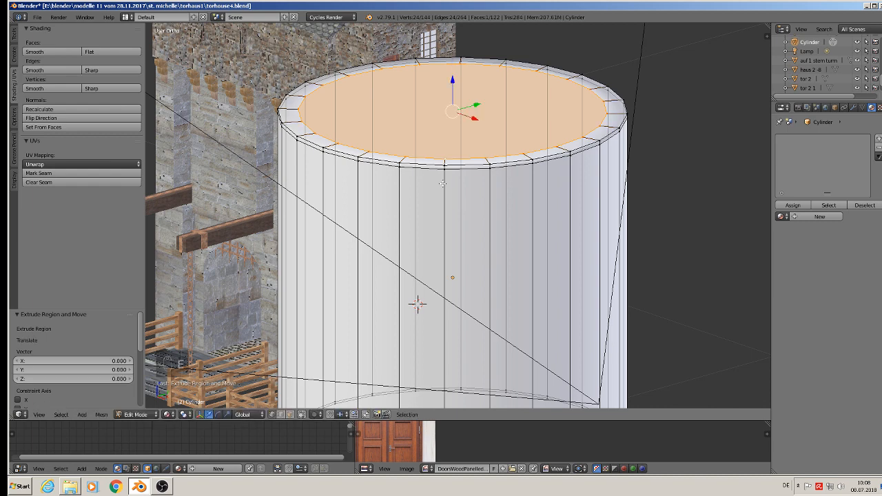
pyautogui.moveTo(452, 81); pyautogui.dragTo(462, 122)
pyautogui.press('a')
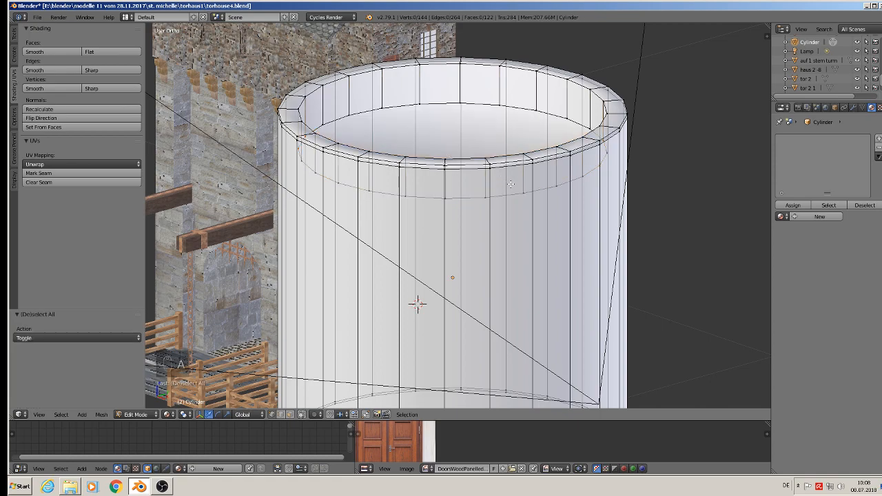
# Step: Circle-select the two wall segments beside the gatehouse's roof corner and delete their vertices to open the tower wall
pyautogui.moveTo(510, 184); pyautogui.dragTo(374, 194, button='middle')
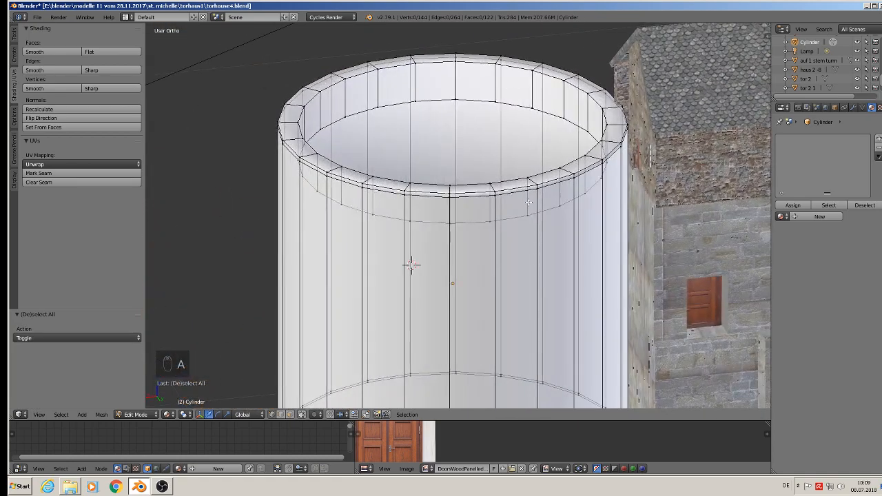
pyautogui.moveTo(527, 179); pyautogui.dragTo(612, 239, button='middle')
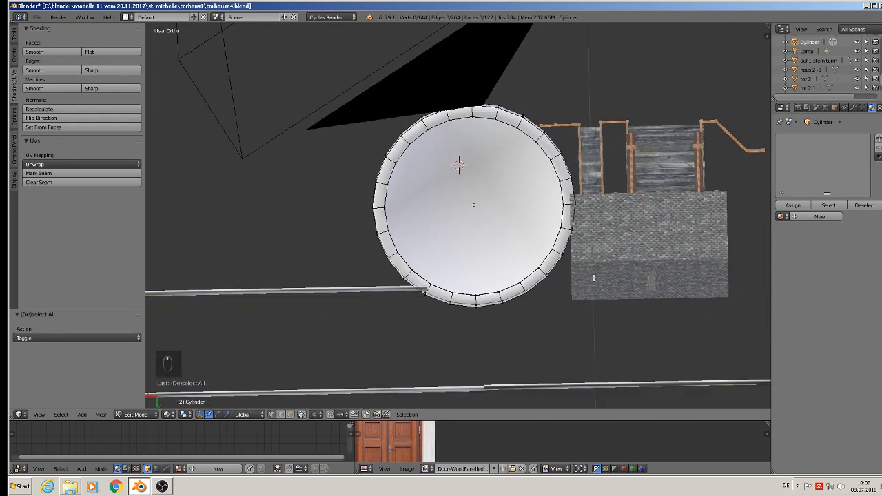
pyautogui.moveTo(593, 278); pyautogui.dragTo(505, 204, button='middle')
pyautogui.scroll(3, 544, 186)
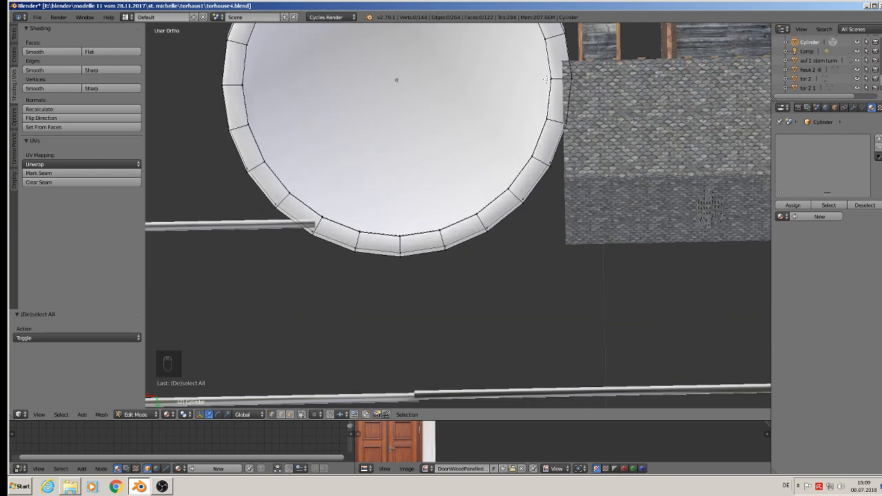
pyautogui.keyDown('shift'); pyautogui.moveTo(591, 107); pyautogui.dragTo(584, 124, button='middle'); pyautogui.keyUp('shift')
pyautogui.press('a')
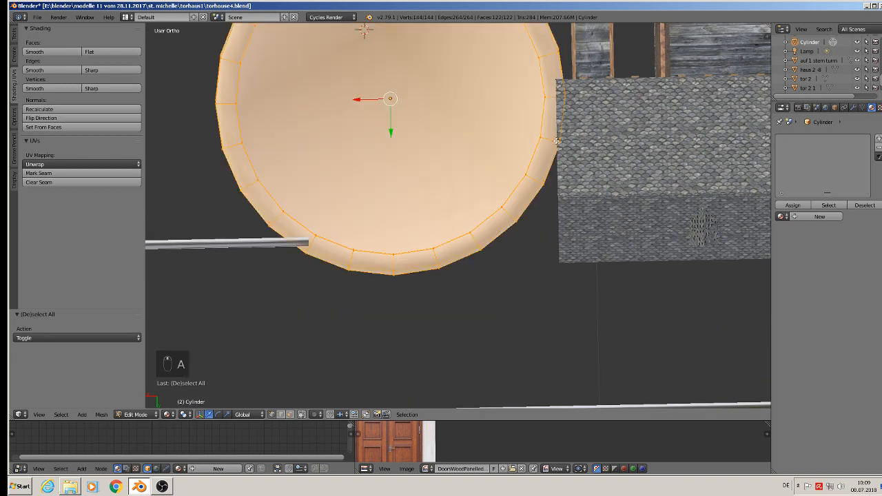
pyautogui.press('a')
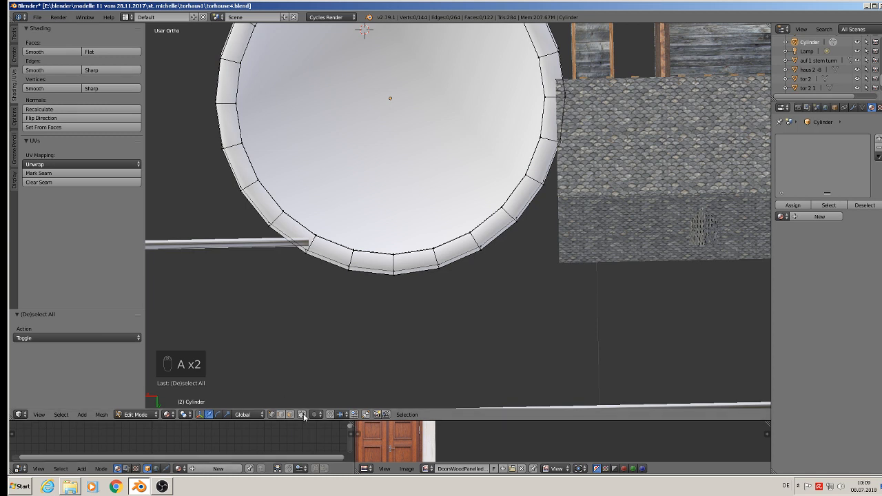
pyautogui.press('c')
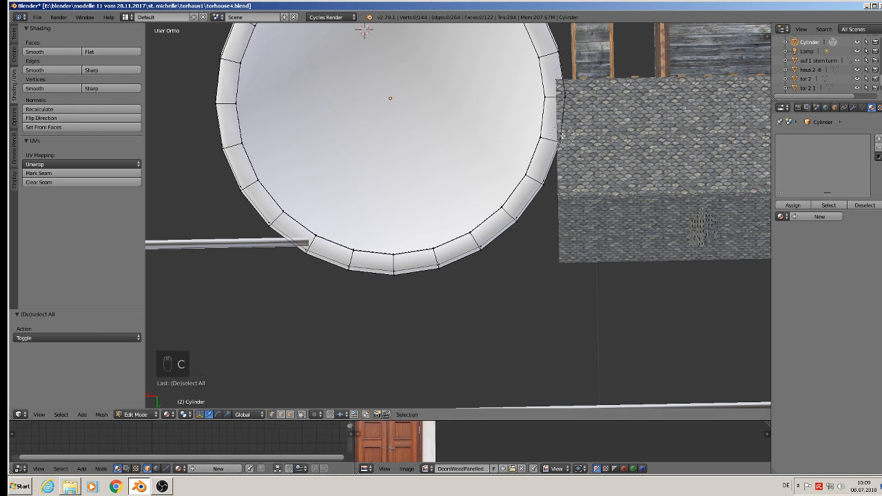
pyautogui.moveTo(557, 143); pyautogui.dragTo(525, 192)
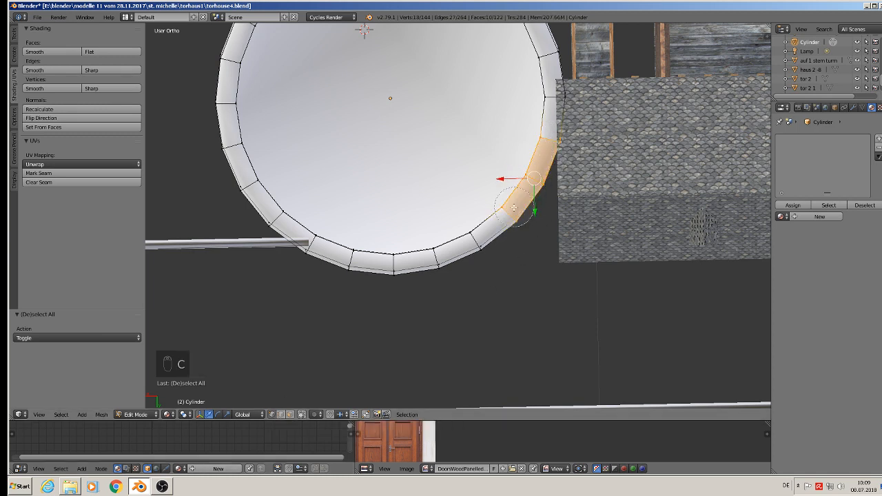
pyautogui.rightClick(515, 206)
pyautogui.press('x')
pyautogui.click(512, 214)
# Step: Add a horizontal edge loop around the outer wall and slide it up near the level of the parapet's inner lower edge
pyautogui.moveTo(514, 220); pyautogui.dragTo(590, 270, button='middle')
pyautogui.scroll(-3, 516, 177)
pyautogui.keyDown('shift'); pyautogui.moveTo(589, 270); pyautogui.dragTo(576, 306, button='middle'); pyautogui.keyUp('shift')
pyautogui.scroll(2, 491, 53)
pyautogui.scroll(1, 537, 131)
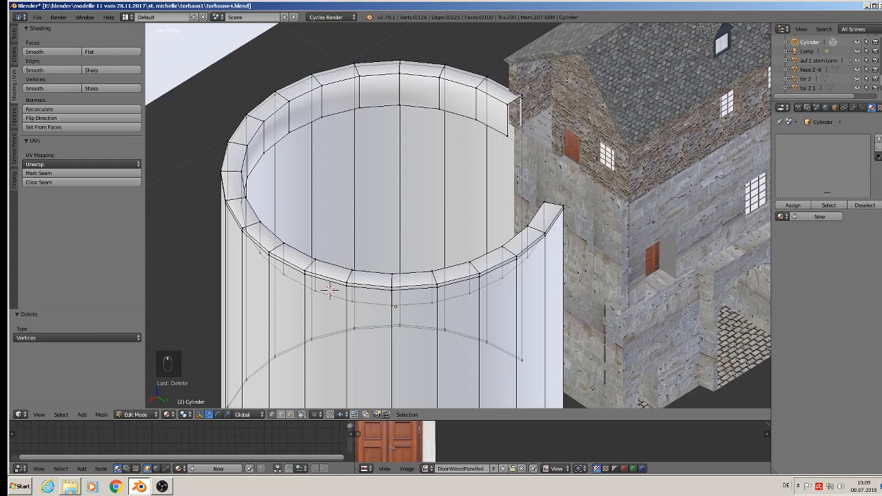
pyautogui.rightClick(511, 134)
pyautogui.moveTo(516, 169); pyautogui.dragTo(595, 138, button='middle')
pyautogui.scroll(2, 514, 158)
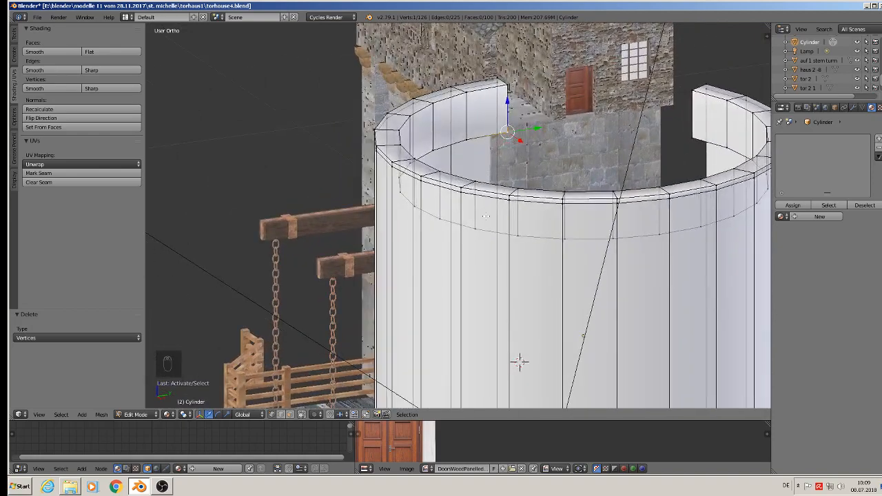
pyautogui.moveTo(509, 131); pyautogui.dragTo(480, 143, button='middle')
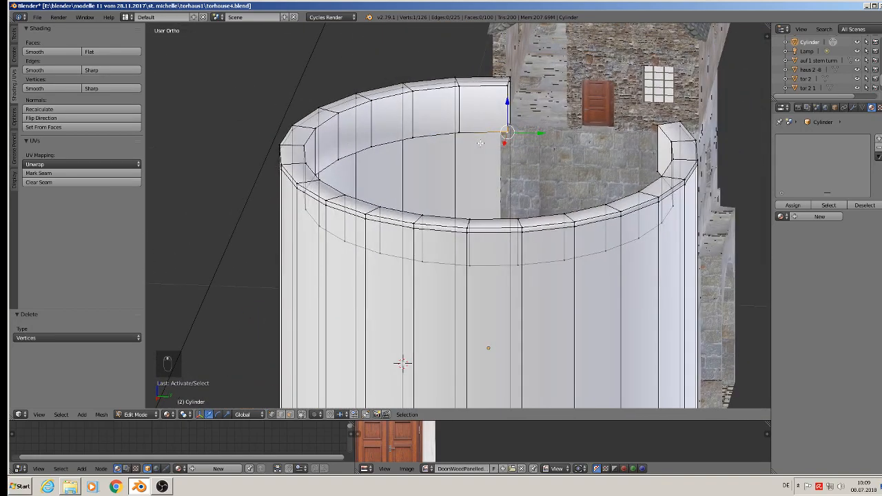
pyautogui.hotkey('ctrl', 'r')
pyautogui.click(415, 267)
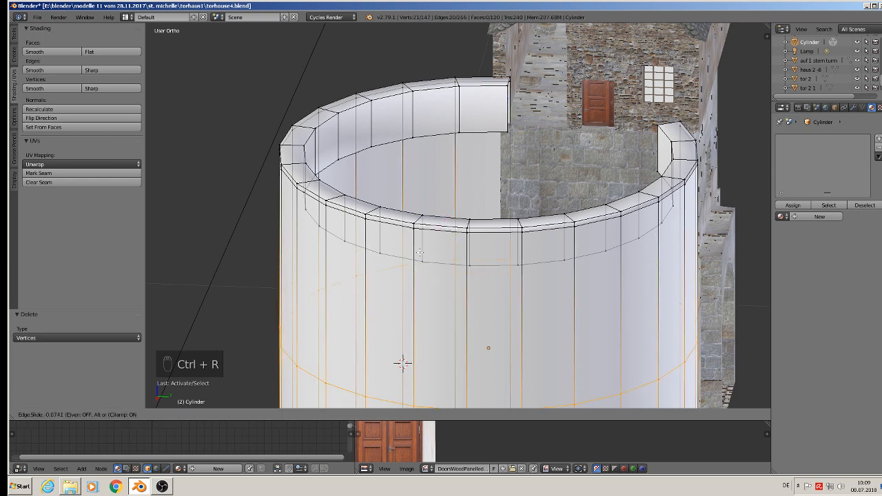
pyautogui.click(453, 120)
# Step: Select the five vertices around the parapet's open end next to the gatehouse, fill them with a face, and return to Object Mode
pyautogui.moveTo(588, 64); pyautogui.dragTo(565, 104, button='middle')
pyautogui.scroll(2, 565, 104)
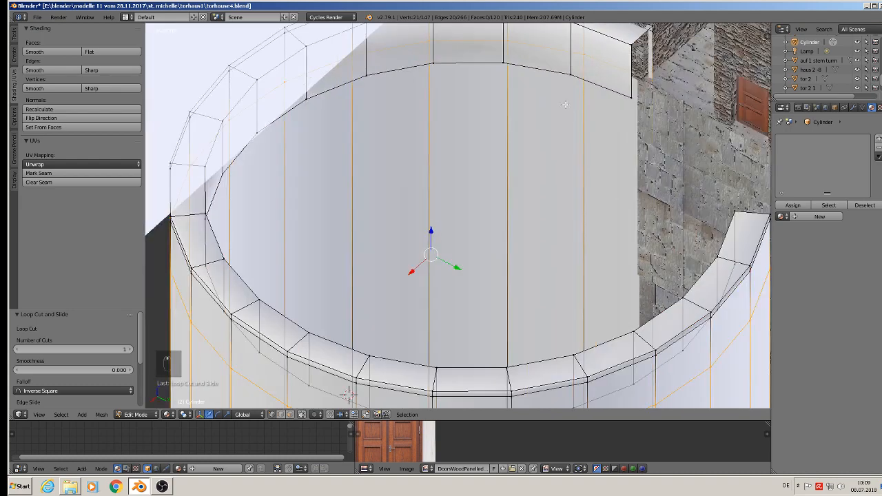
pyautogui.rightClick(648, 78)
pyautogui.keyDown('shift'); pyautogui.rightClick(633, 97); pyautogui.keyUp('shift')
pyautogui.keyDown('shift'); pyautogui.moveTo(632, 97); pyautogui.dragTo(589, 164, button='middle'); pyautogui.keyUp('shift')
pyautogui.keyDown('shift'); pyautogui.rightClick(594, 112); pyautogui.keyUp('shift')
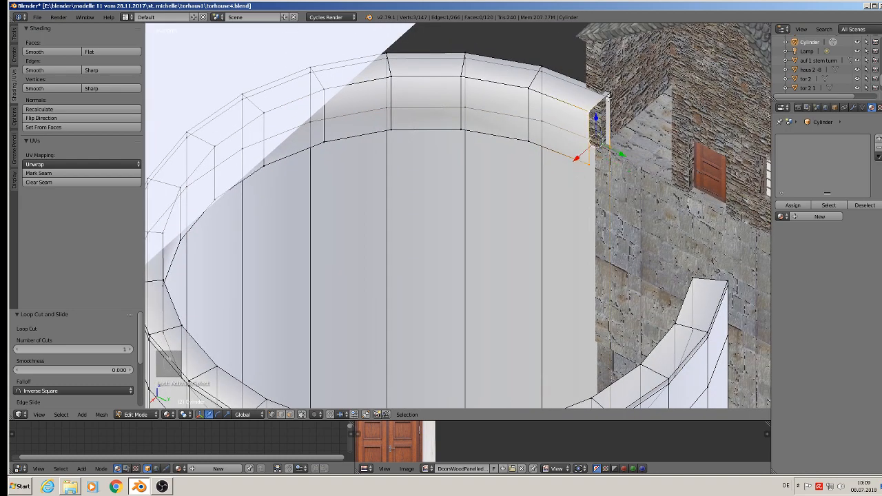
pyautogui.keyDown('shift'); pyautogui.rightClick(610, 94); pyautogui.keyUp('shift')
pyautogui.keyDown('shift'); pyautogui.rightClick(613, 102); pyautogui.keyUp('shift')
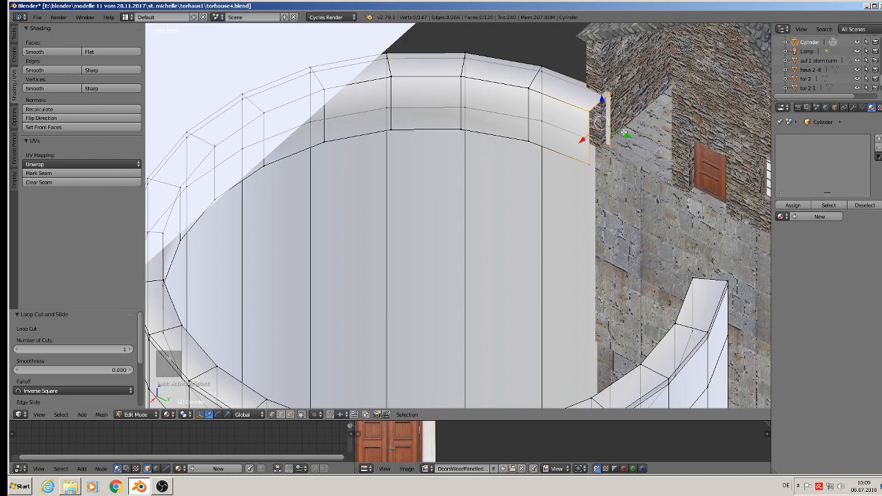
pyautogui.press('f')
pyautogui.press('Tab')
# Step: In top view, select the vertices of the wall's free end and extrude them about -0.005 along X toward the gatehouse
pyautogui.scroll(-3, 614, 172)
pyautogui.moveTo(606, 184); pyautogui.dragTo(582, 158, button='middle')
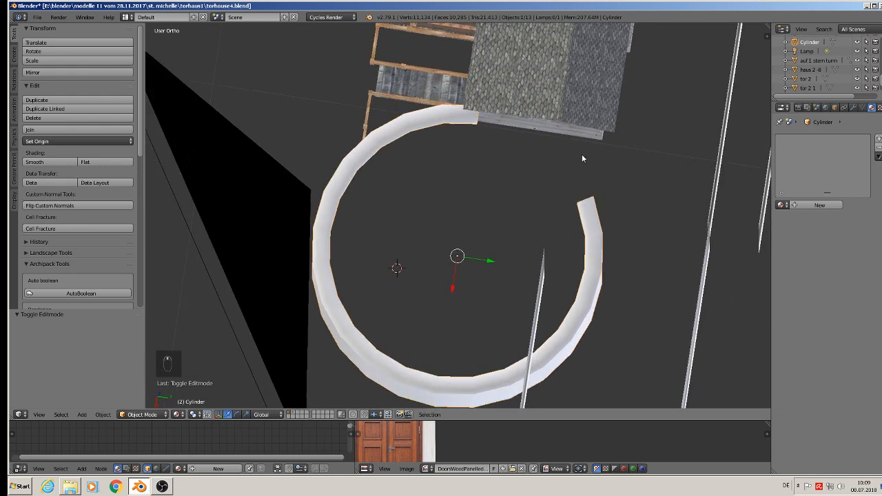
pyautogui.press('KP_7')
pyautogui.scroll(4, 458, 216)
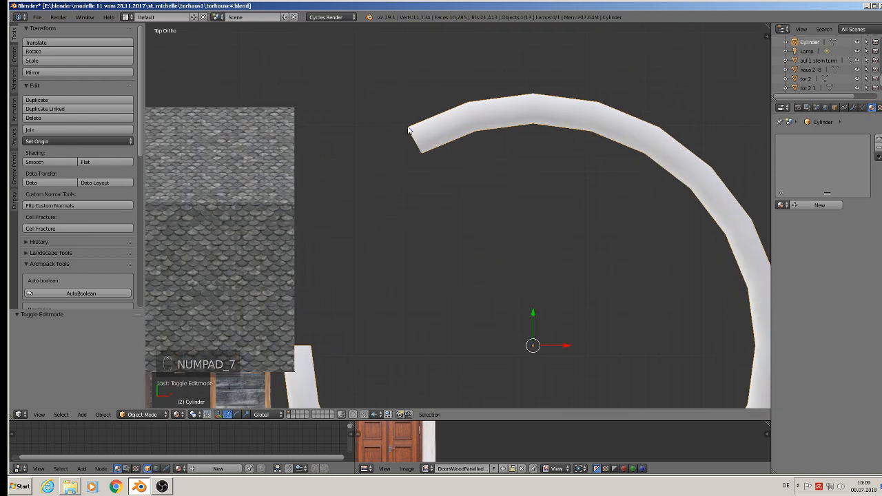
pyautogui.press('Tab')
pyautogui.press('c')
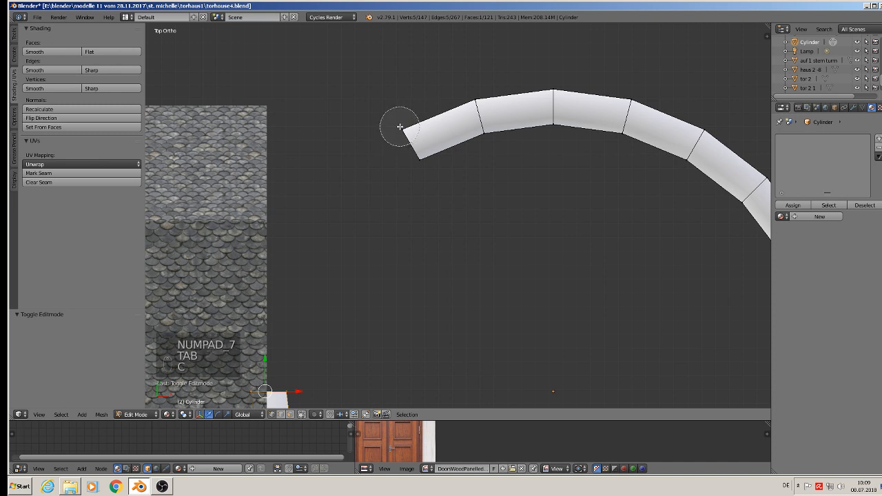
pyautogui.moveTo(400, 126); pyautogui.dragTo(425, 173)
pyautogui.rightClick(424, 174)
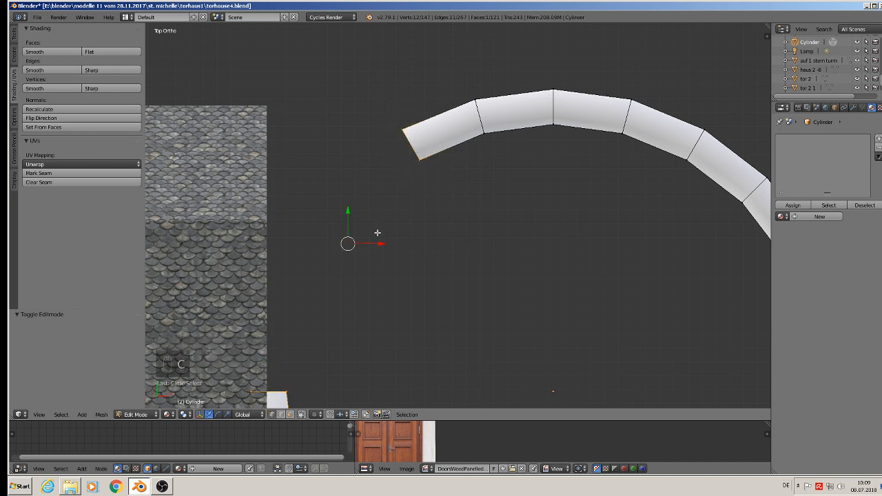
pyautogui.press('a')
pyautogui.press('c')
pyautogui.moveTo(405, 135); pyautogui.dragTo(435, 139)
pyautogui.rightClick(423, 169)
pyautogui.press('e')
pyautogui.click(430, 171)
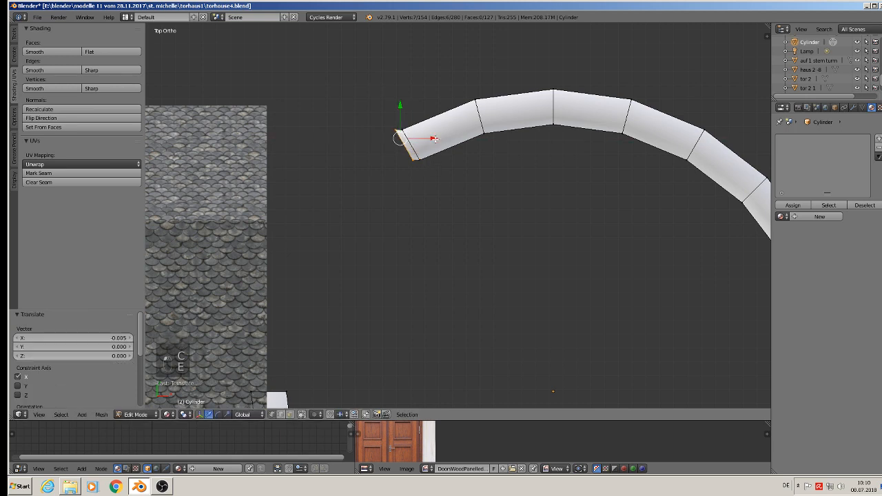
# Step: Flatten the extruded wall end by scaling it to 0 along X, and return to Object Mode
pyautogui.write('sx')
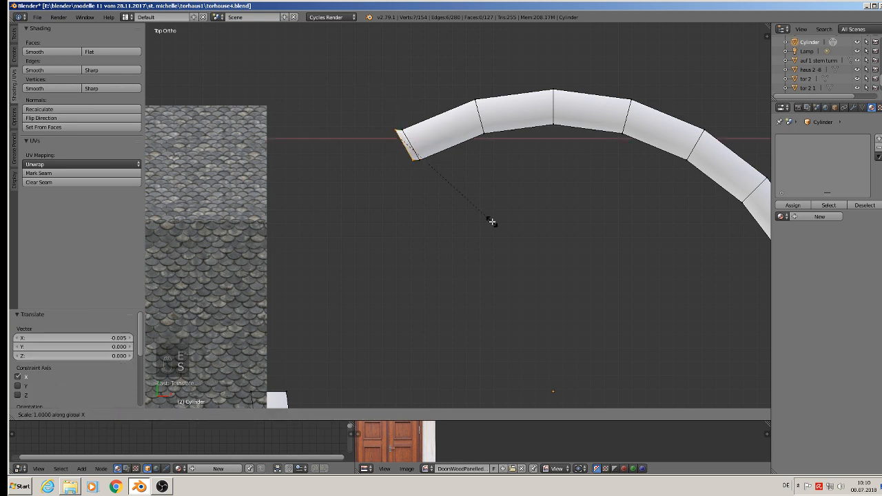
pyautogui.write('0')
pyautogui.press('Return')
pyautogui.press('Tab')
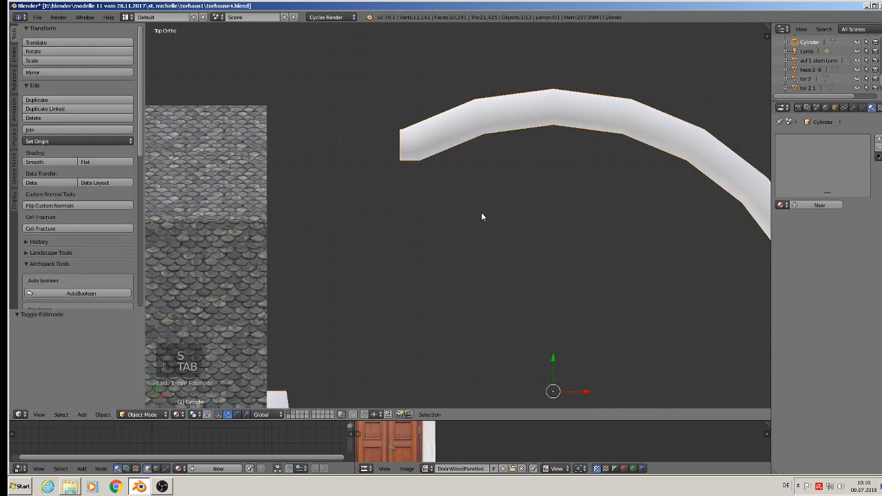
# Step: In Edit Mode, select the edge loop along the parapet's inner lower edge
pyautogui.moveTo(455, 186); pyautogui.dragTo(273, 89, button='middle')
pyautogui.moveTo(538, 181); pyautogui.dragTo(631, 57, button='middle')
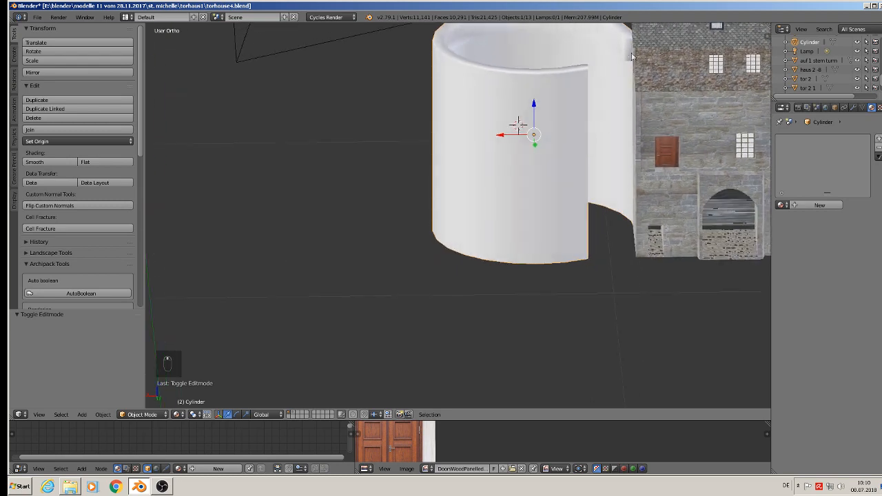
pyautogui.moveTo(590, 114); pyautogui.dragTo(627, 207, button='middle')
pyautogui.press('Tab')
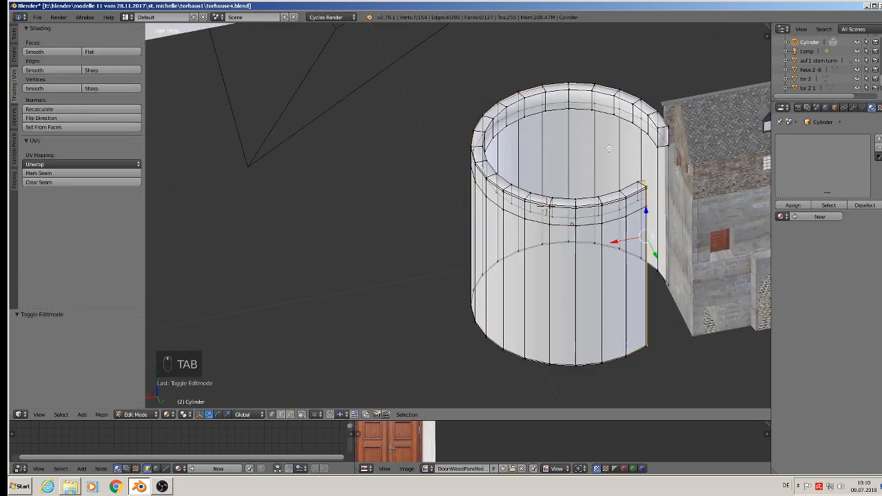
pyautogui.scroll(3, 609, 129)
pyautogui.keyDown('alt'); pyautogui.rightClick(600, 101); pyautogui.keyUp('alt')
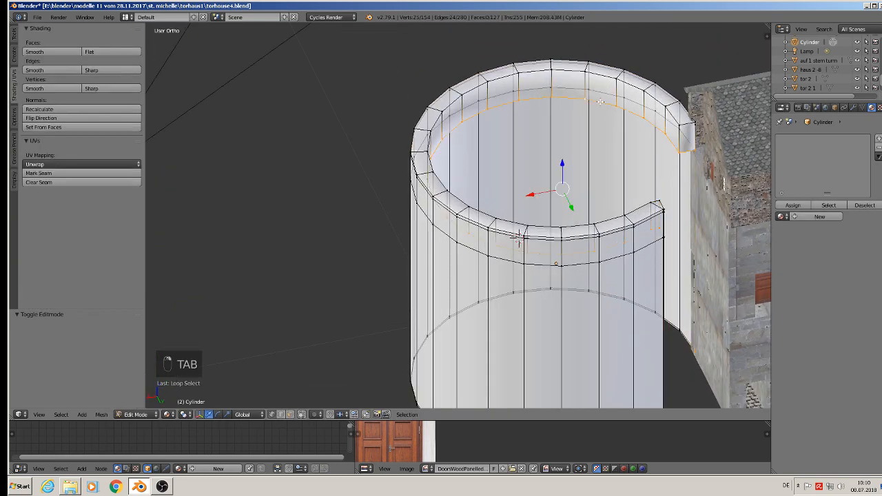
pyautogui.moveTo(600, 102); pyautogui.dragTo(595, 135, button='middle')
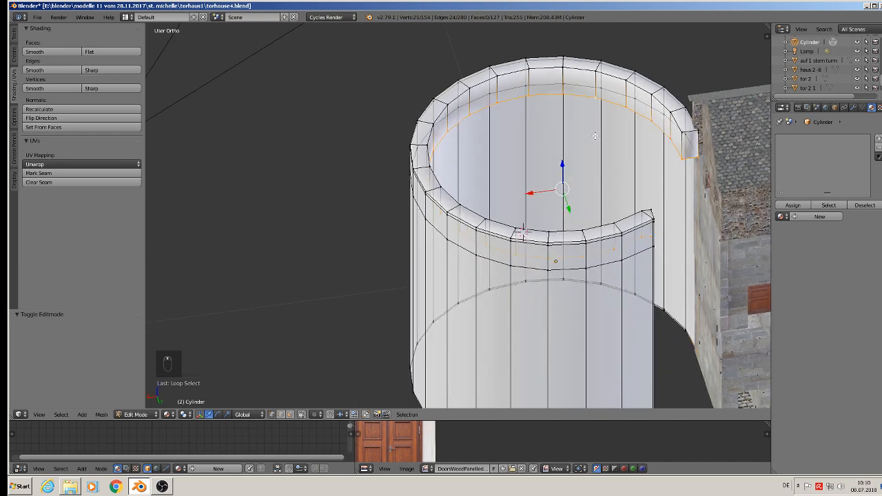
# Step: Try to fill the whole selected loop with a single face
pyautogui.press('f')
pyautogui.moveTo(657, 175); pyautogui.dragTo(652, 180, button='middle')
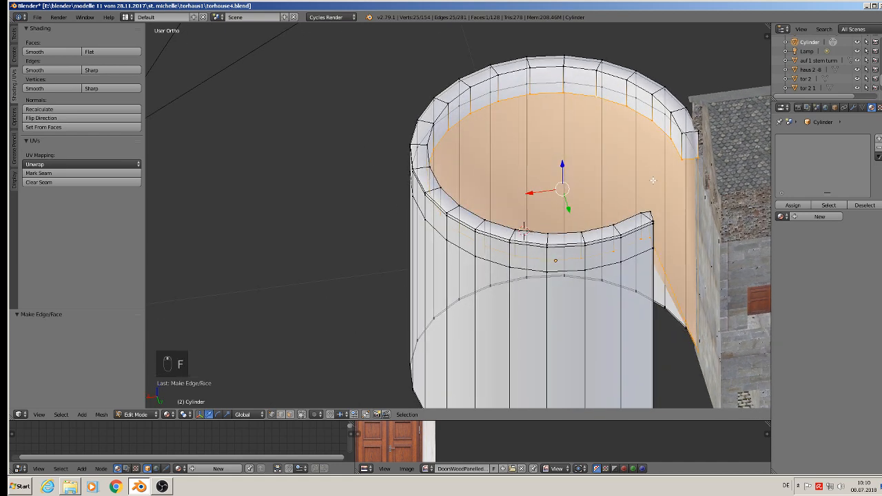
pyautogui.press('d')
pyautogui.hotkey('ctrl', 'z')
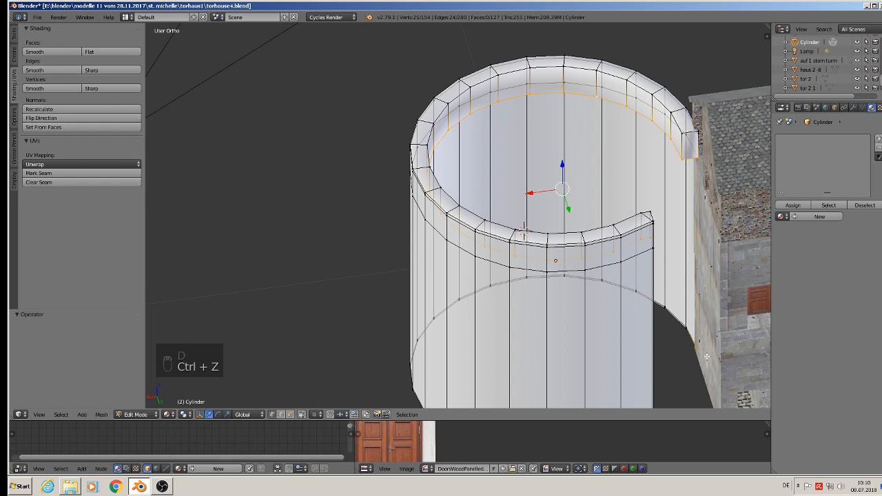
# Step: Deselect the two stray vertices at the base of the wall's gatehouse end and fill the remaining loop to form the tower's platform floor
pyautogui.press('c')
pyautogui.moveTo(691, 338); pyautogui.dragTo(696, 339, button='middle')
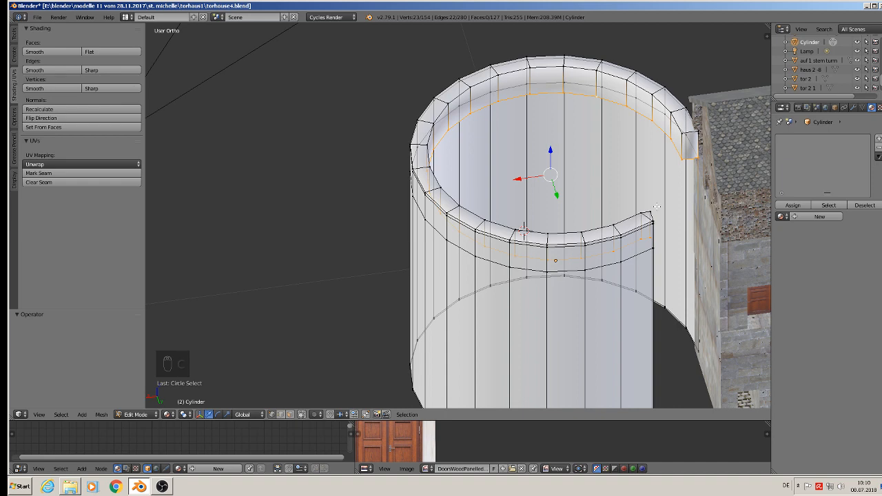
pyautogui.press('f')
pyautogui.moveTo(525, 230)
pyautogui.mouseDown(button='middle')
pyautogui.moveTo(519, 211)
pyautogui.moveTo(526, 219)
pyautogui.mouseUp(button='middle')
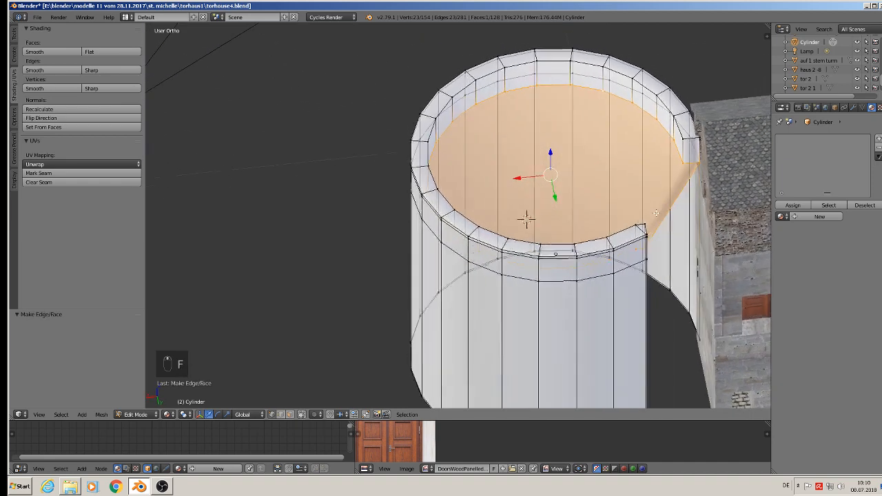
# Step: Select the platform floor's straight edge at the wall opening and extrude it about 0.106 along X toward the gatehouse
pyautogui.rightClick(651, 247)
pyautogui.keyDown('shift'); pyautogui.rightClick(703, 164); pyautogui.keyUp('shift')
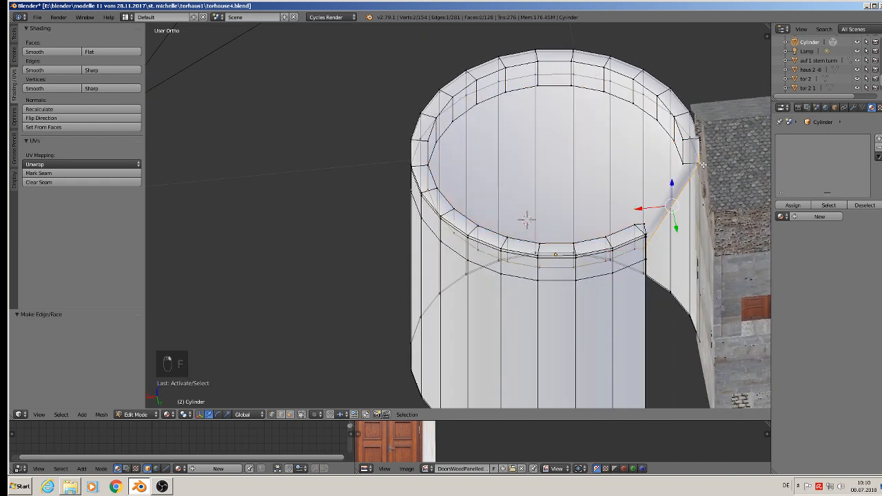
pyautogui.press('e')
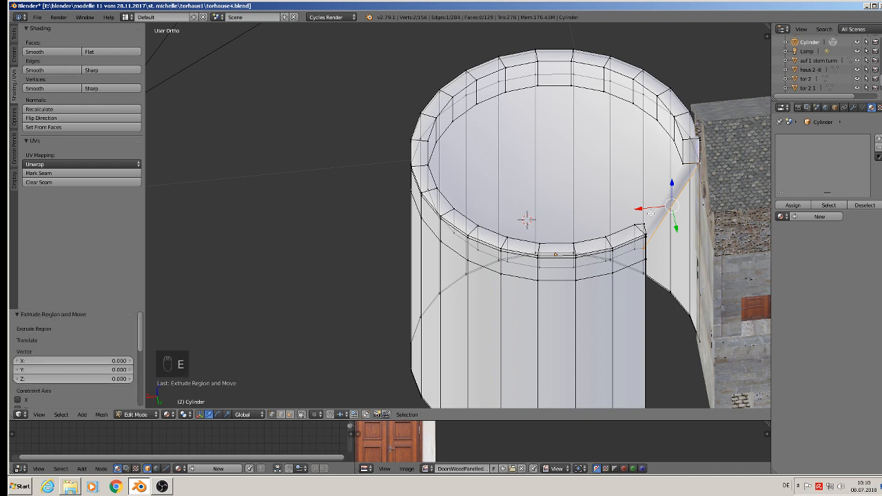
pyautogui.click(716, 203)
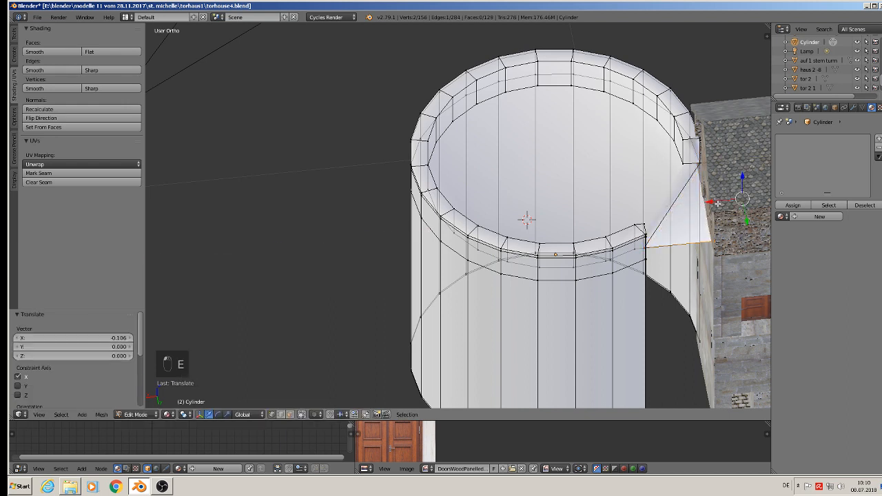
# Step: Flatten the extruded floor edge by scaling it to 0 along X, move it along X against the gatehouse wall, and return to Object Mode
pyautogui.press('s')
pyautogui.press('x')
pyautogui.press('0')
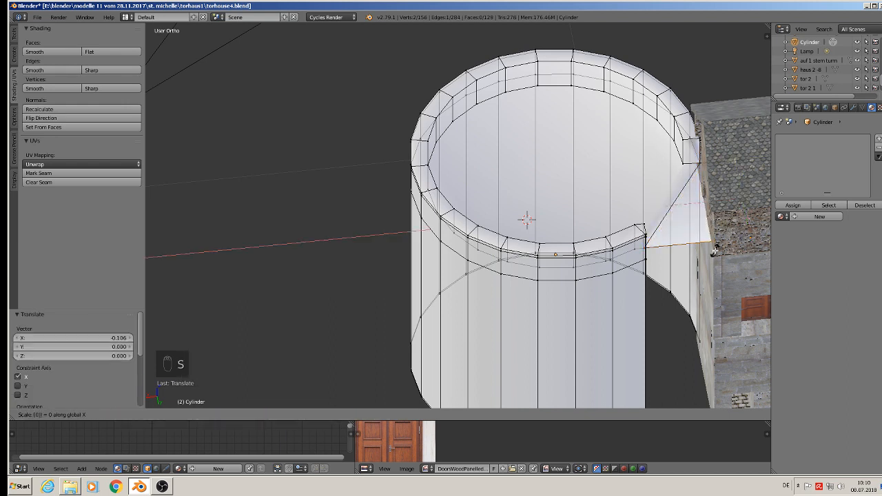
pyautogui.click(725, 233)
pyautogui.moveTo(723, 248); pyautogui.dragTo(655, 211, button='middle')
pyautogui.press('g')
pyautogui.press('x')
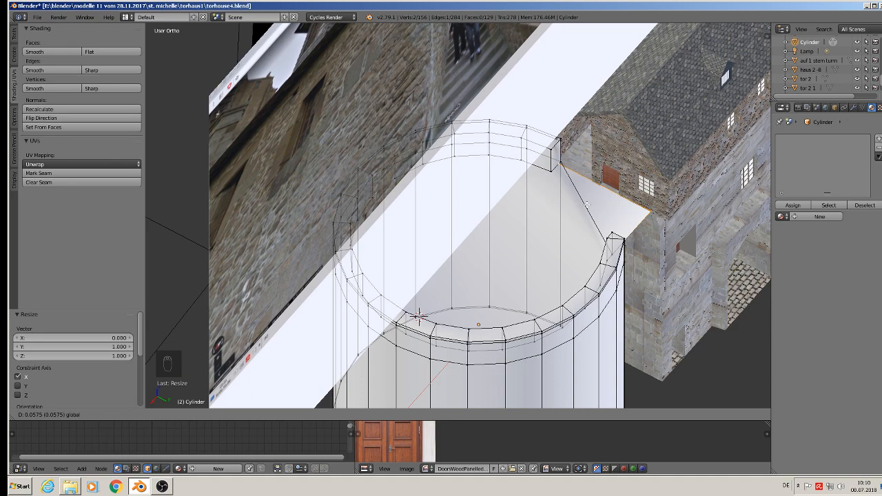
pyautogui.click(640, 206)
pyautogui.press('Tab')
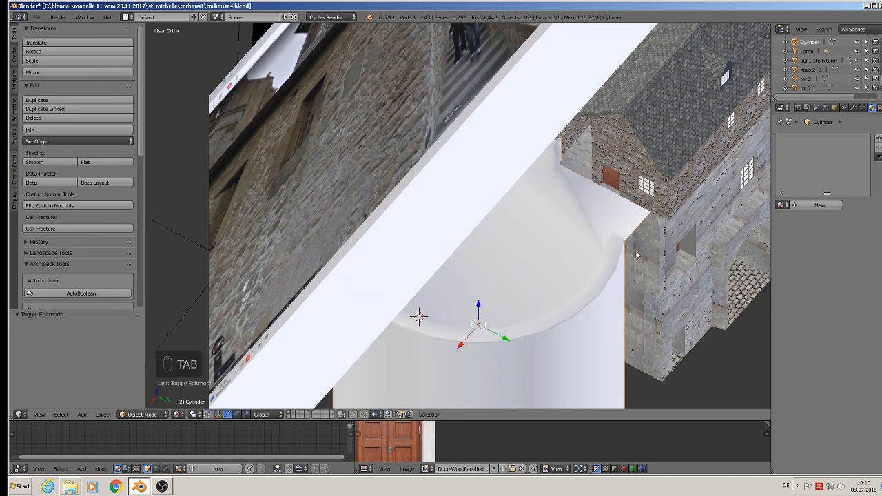
# Step: Select the round platform face and its extension toward the gatehouse in face mode, and shade both flat
pyautogui.moveTo(665, 267); pyautogui.dragTo(635, 234, button='middle')
pyautogui.press('Tab')
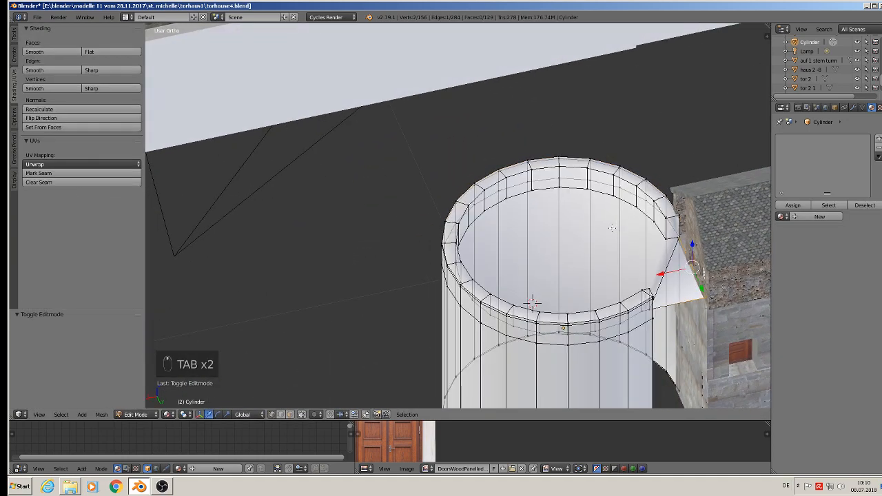
pyautogui.scroll(2, 612, 228)
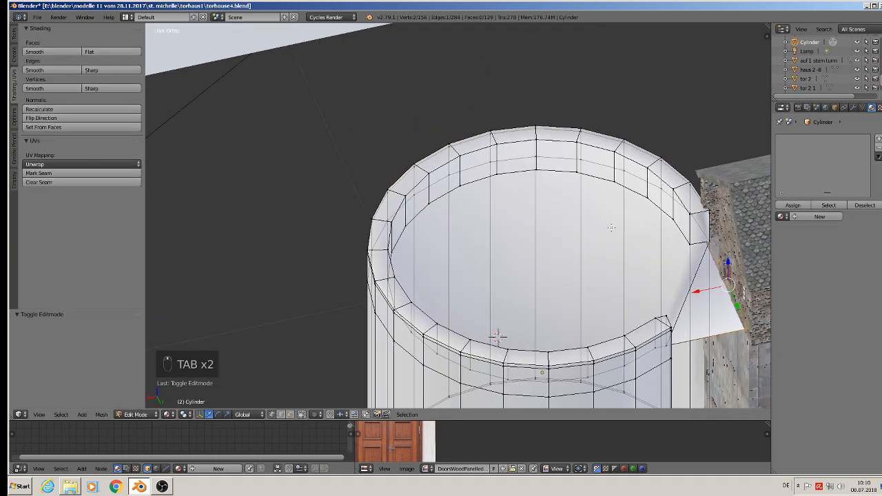
pyautogui.click(289, 414)
pyautogui.rightClick(566, 274)
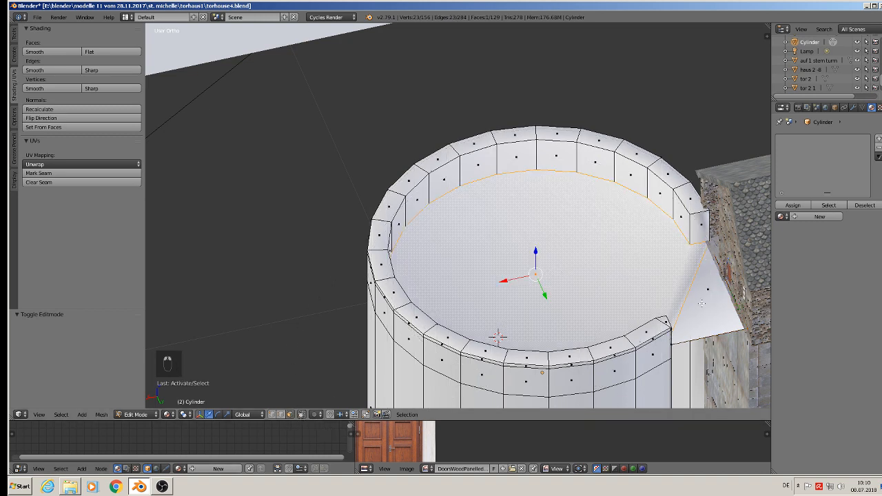
pyautogui.keyDown('shift'); pyautogui.rightClick(711, 304); pyautogui.keyUp('shift')
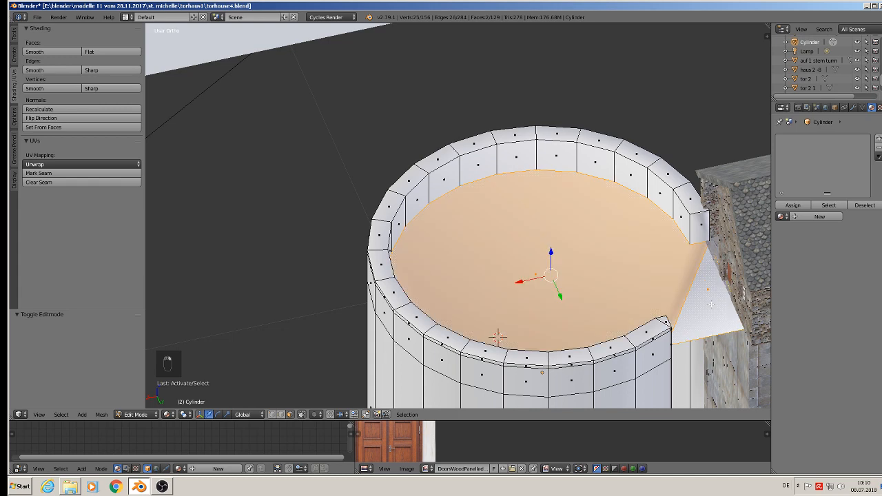
pyautogui.click(115, 53)
pyautogui.press('Tab')
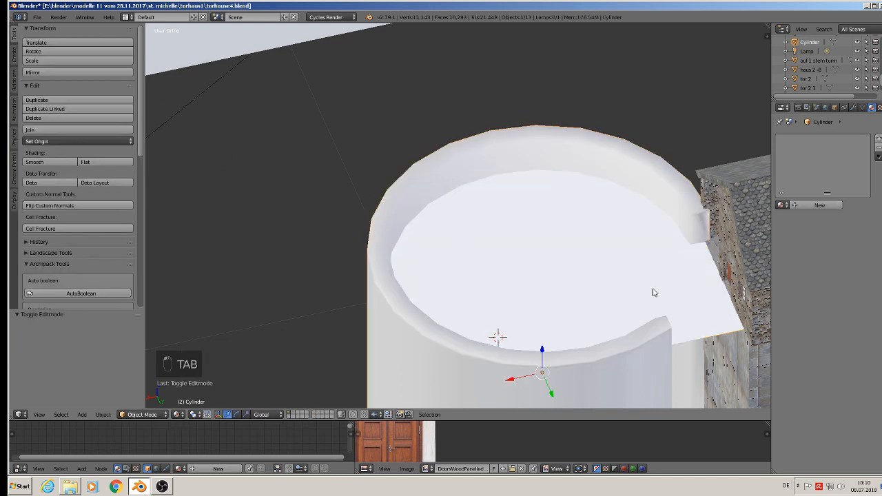
# Step: Shade the parapet's end face at the wall opening flat and return to Object Mode
pyautogui.press('Tab')
pyautogui.rightClick(697, 223)
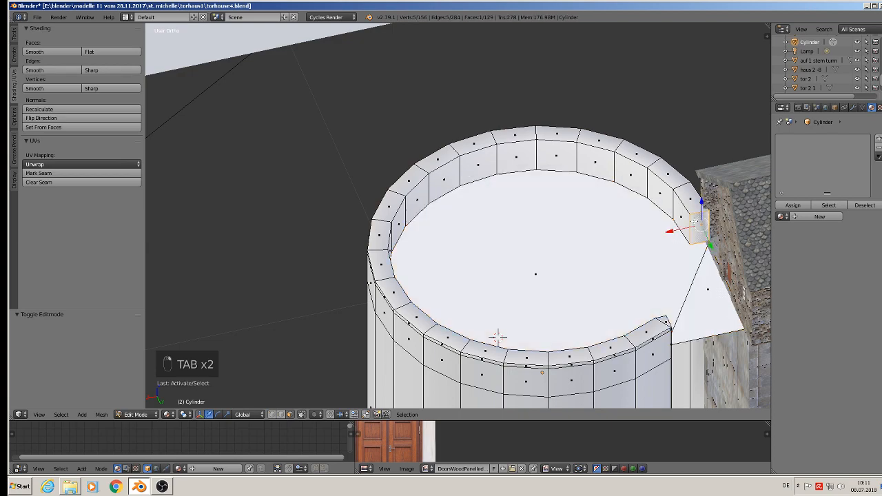
pyautogui.moveTo(702, 333); pyautogui.dragTo(610, 317, button='middle')
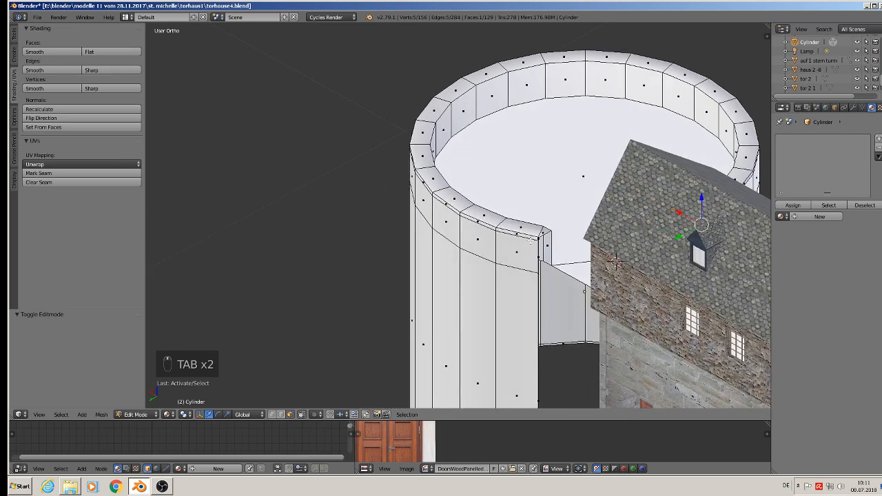
pyautogui.moveTo(557, 256); pyautogui.dragTo(591, 261, button='middle')
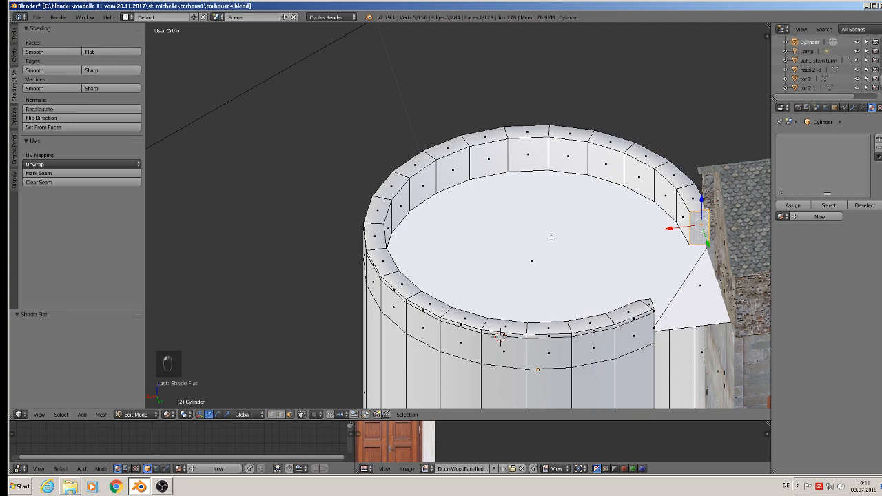
pyautogui.press('Tab')
# Step: Add a cube over the tower's upper window in the gatehouse reference photo and scale it down to about 0.034
pyautogui.moveTo(555, 250); pyautogui.dragTo(748, 272, button='middle')
pyautogui.scroll(-2, 676, 240)
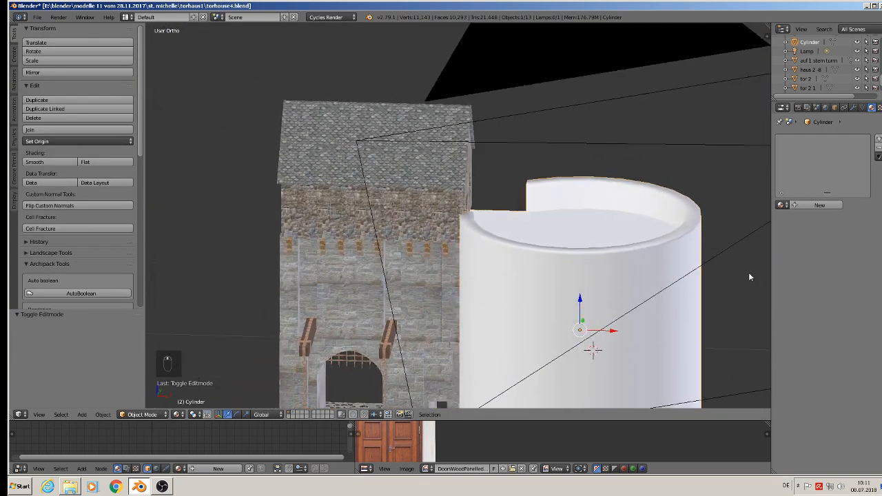
pyautogui.keyDown('shift'); pyautogui.moveTo(638, 319); pyautogui.dragTo(593, 122, button='middle'); pyautogui.keyUp('shift')
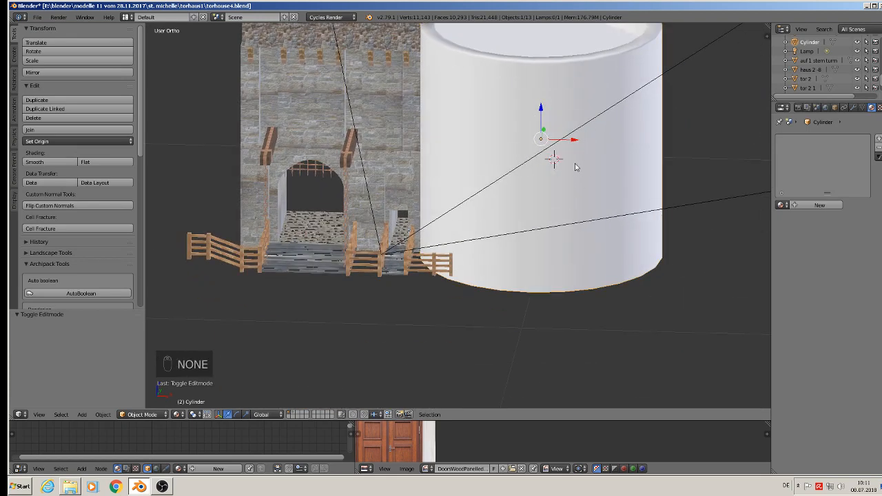
pyautogui.scroll(-6, 574, 167)
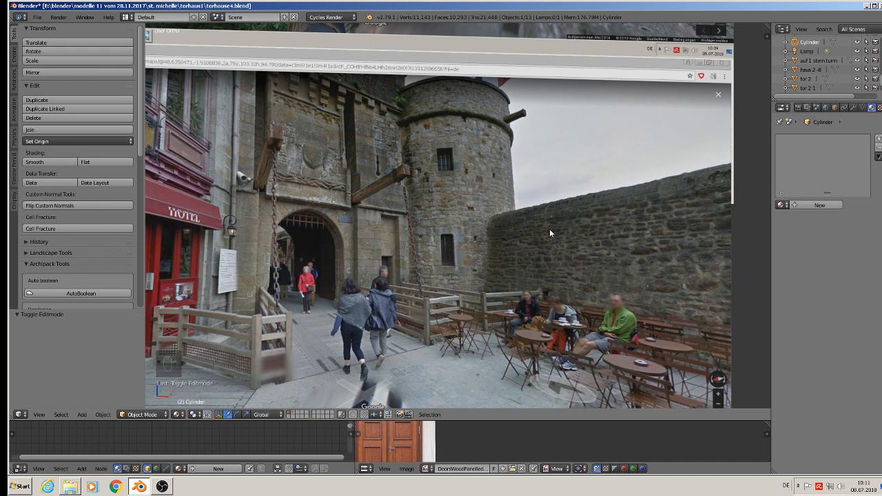
pyautogui.click(81, 414)
pyautogui.moveTo(93, 405)
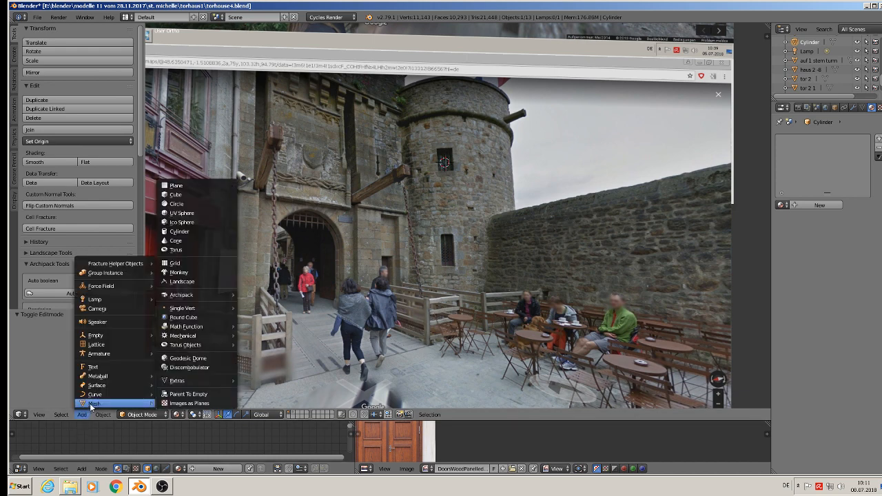
pyautogui.click(204, 195)
pyautogui.press('s')
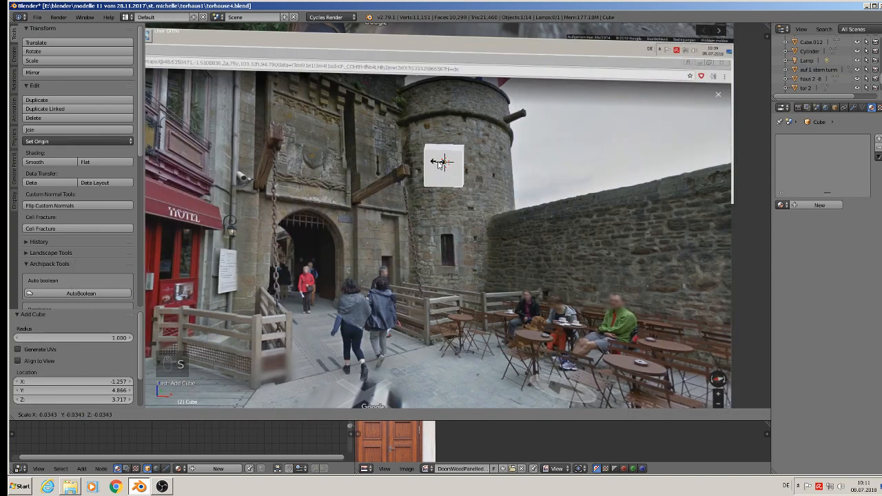
pyautogui.click(441, 169)
# Step: In front view, place the cube beside the upper window and match its size, scaling it to about 0.641 overall and 0.706 along X
pyautogui.press('KP_1')
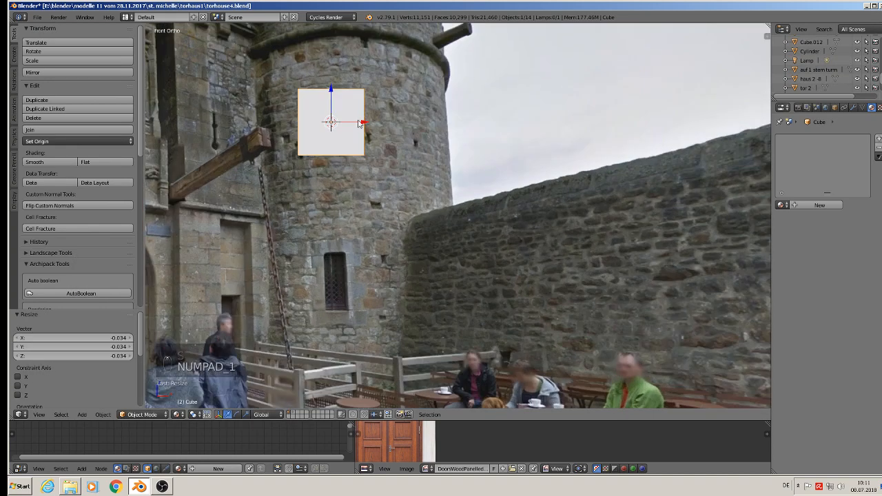
pyautogui.moveTo(359, 123); pyautogui.dragTo(428, 130)
pyautogui.press('s')
pyautogui.click(474, 166)
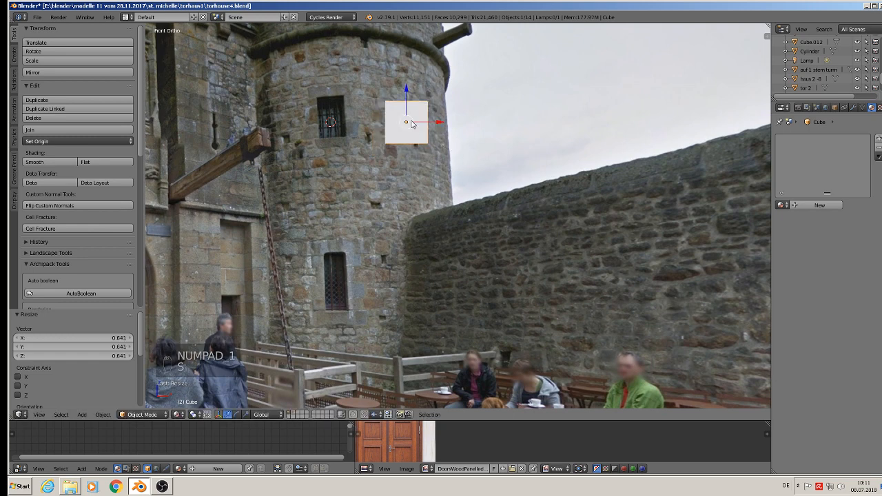
pyautogui.click(403, 100)
pyautogui.moveTo(406, 88); pyautogui.dragTo(405, 81)
pyautogui.moveTo(443, 117); pyautogui.dragTo(409, 117)
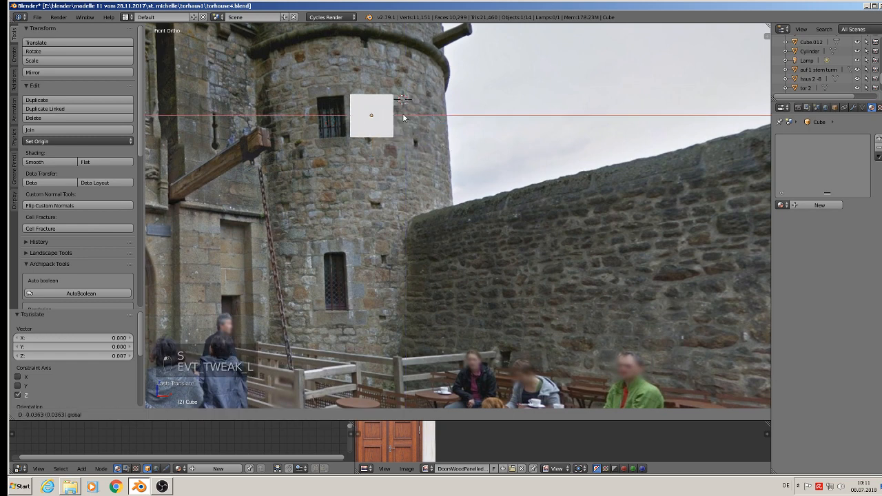
pyautogui.press('s')
pyautogui.click(425, 136)
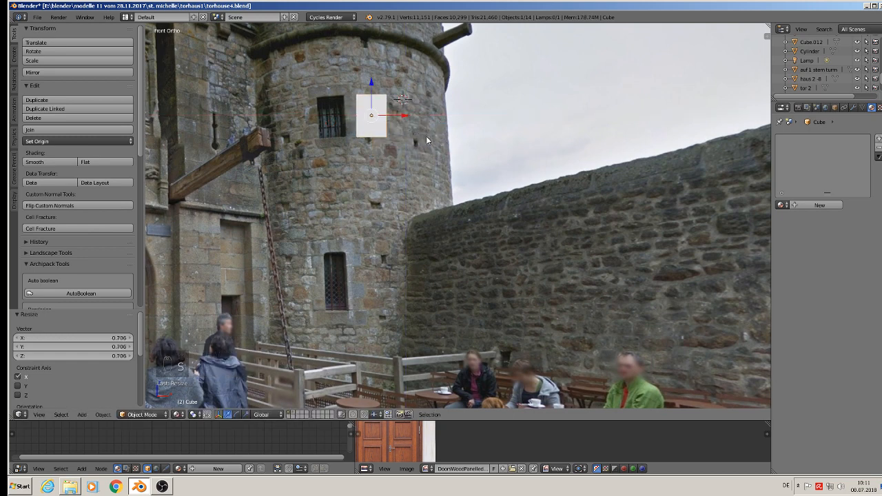
# Step: Duplicate the box beside the lower window and match that window by scaling it about 1.417 along Z and 0.83 along X
pyautogui.hotkey('shift', 'd')
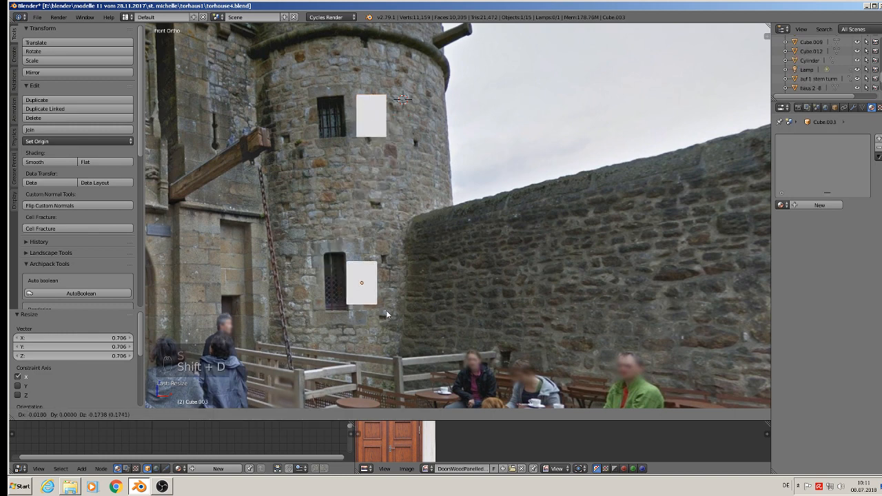
pyautogui.click(391, 315)
pyautogui.press('s')
pyautogui.press('z')
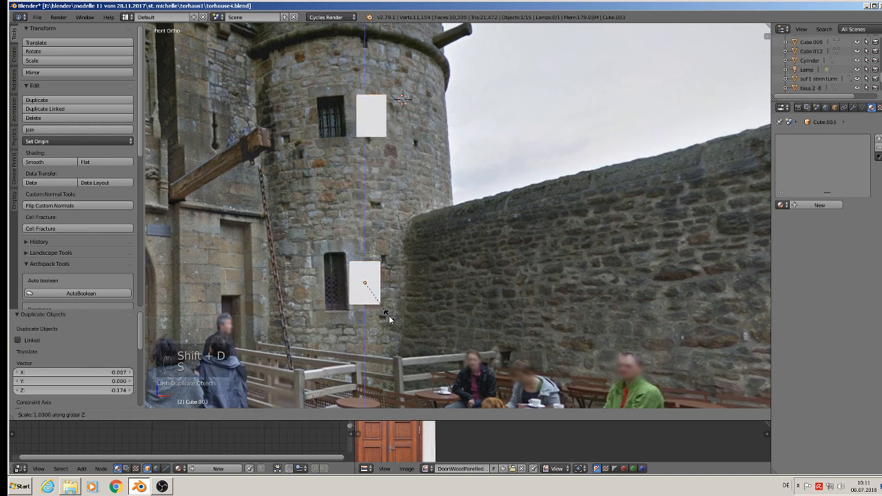
pyautogui.click(386, 339)
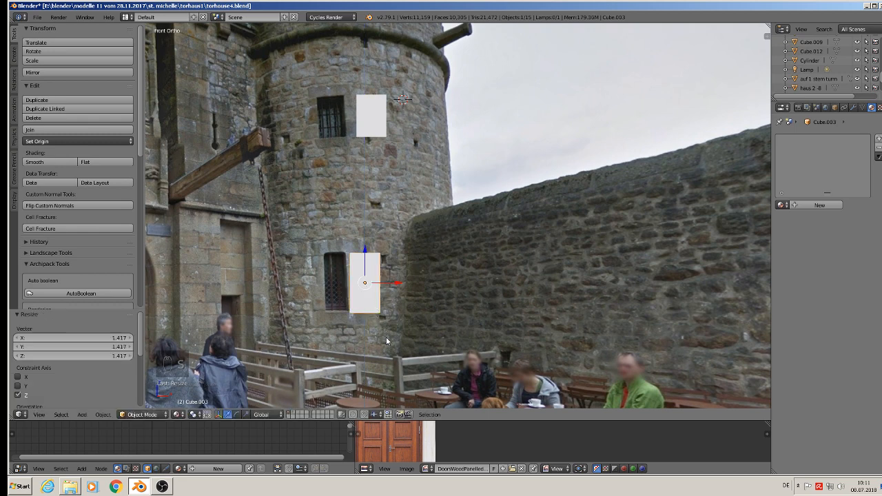
pyautogui.press('s')
pyautogui.press('x')
pyautogui.click(409, 313)
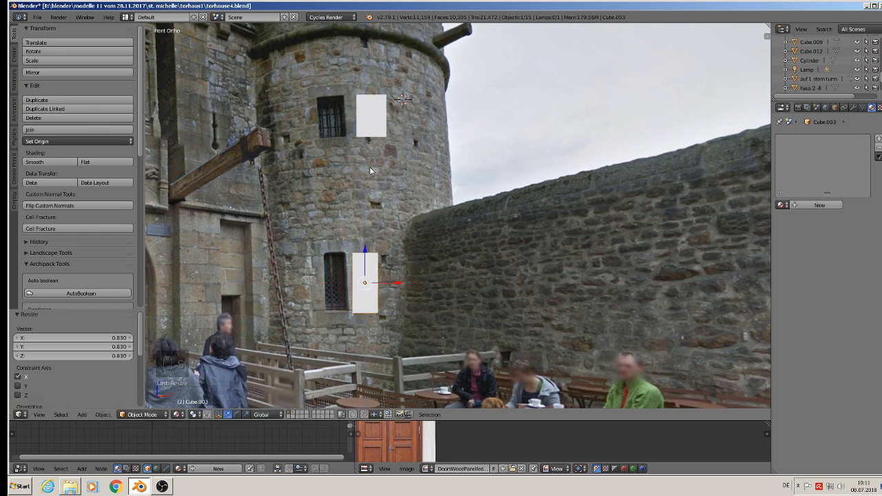
# Step: Shift the upper window box about 0.004 along negative X to line up with the lower one, and join both boxes
pyautogui.rightClick(379, 122)
pyautogui.moveTo(394, 116); pyautogui.dragTo(389, 125)
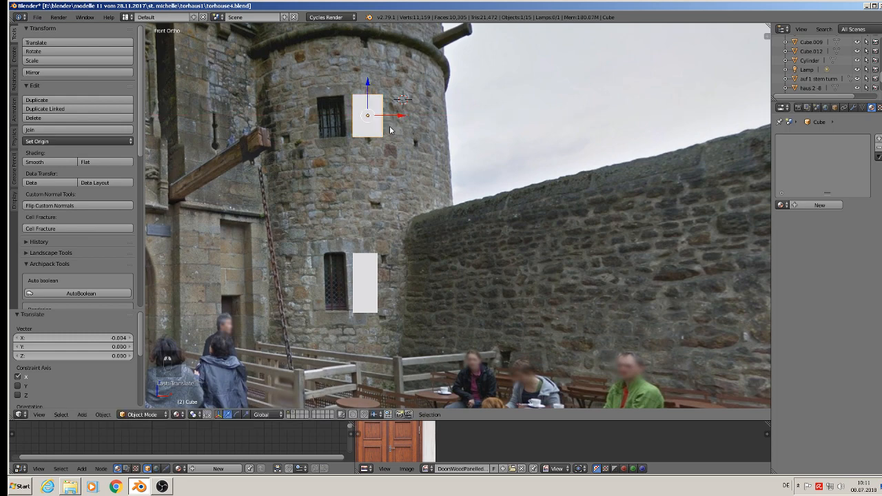
pyautogui.keyDown('shift'); pyautogui.rightClick(372, 279); pyautogui.keyUp('shift')
pyautogui.click(80, 129)
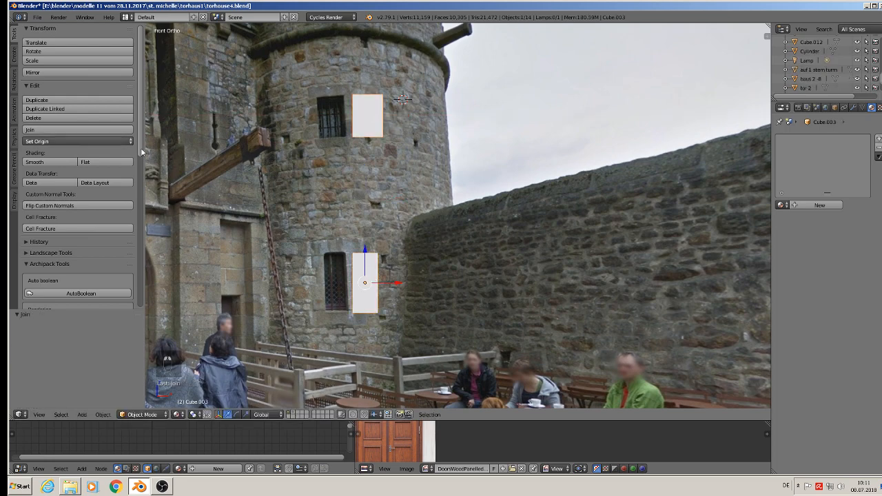
# Step: Move the joined window boxes about 1.251 along negative Y, out in front of the reference photos
pyautogui.moveTo(285, 219); pyautogui.dragTo(341, 251, button='middle')
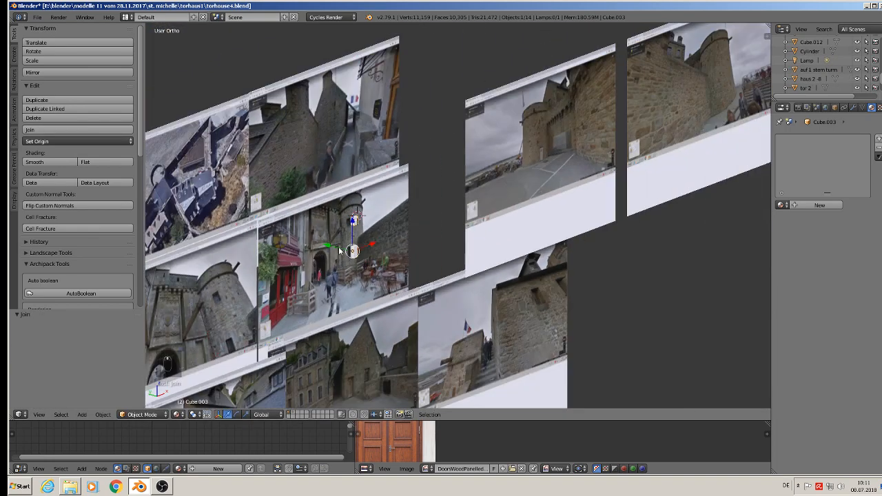
pyautogui.press('g')
pyautogui.press('y')
pyautogui.click(351, 251)
# Step: Lower the joined window boxes about 2.373 along Z, down to the base of the tower model
pyautogui.scroll(8, 365, 227)
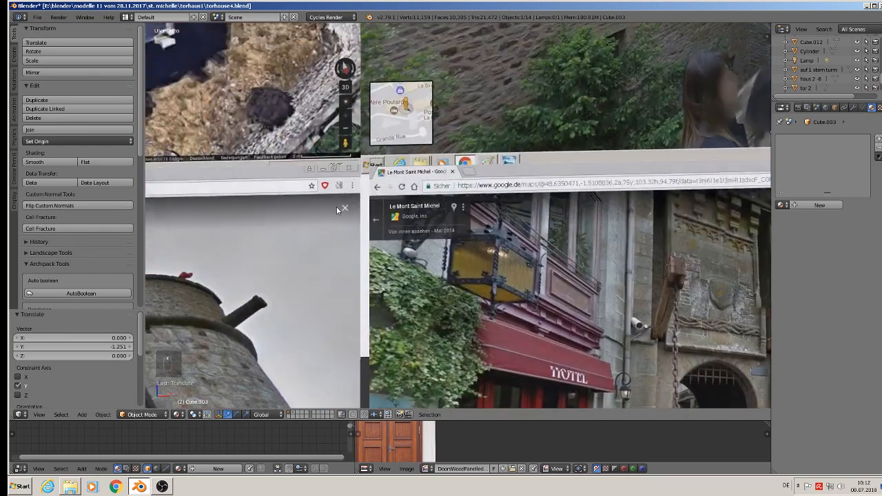
pyautogui.scroll(-3, 337, 210)
pyautogui.keyDown('shift'); pyautogui.moveTo(624, 313); pyautogui.dragTo(317, 172, button='middle'); pyautogui.keyUp('shift')
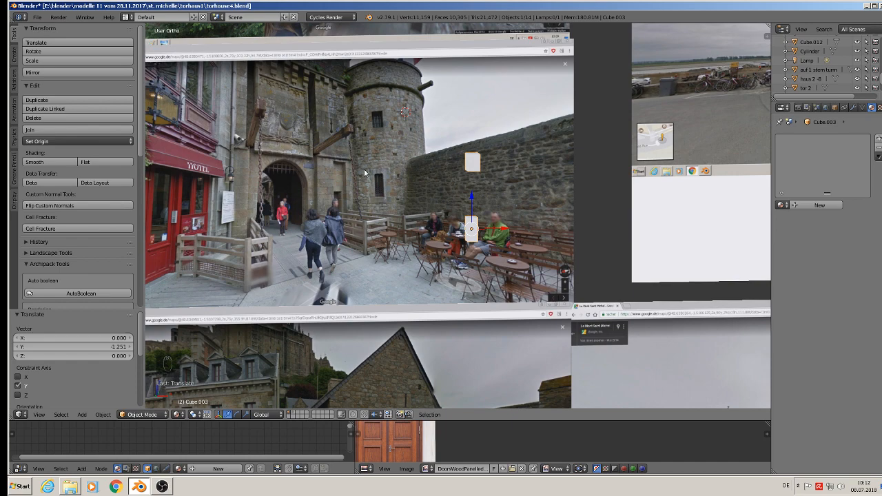
pyautogui.scroll(-6, 398, 198)
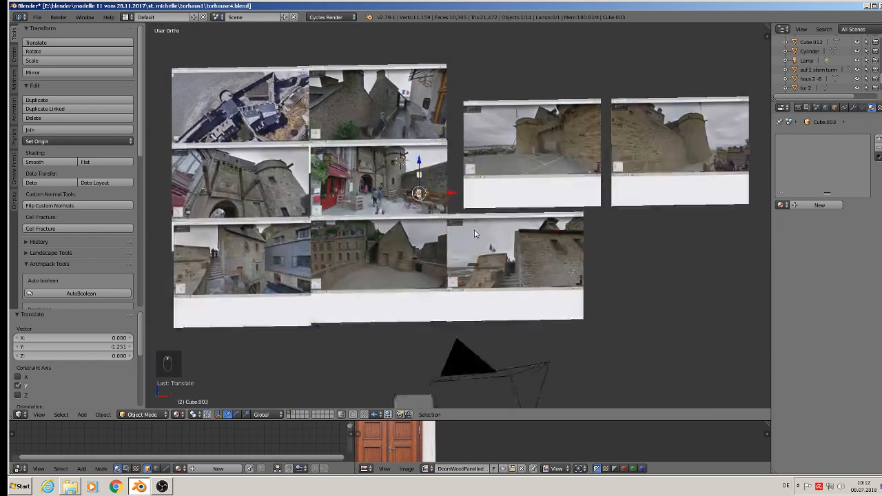
pyautogui.keyDown('shift'); pyautogui.moveTo(397, 199); pyautogui.dragTo(447, 137, button='middle'); pyautogui.keyUp('shift')
pyautogui.moveTo(392, 38); pyautogui.dragTo(437, 268)
pyautogui.scroll(1, 437, 268)
pyautogui.scroll(2, 437, 271)
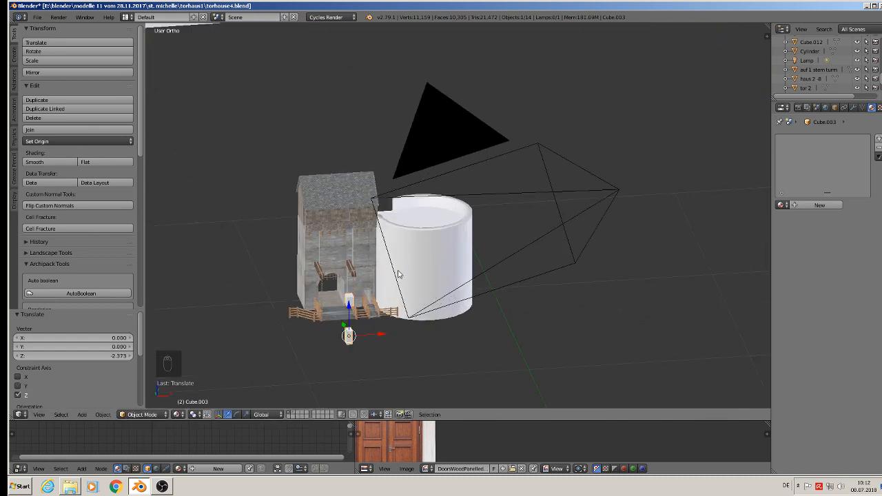
pyautogui.moveTo(398, 274); pyautogui.dragTo(375, 324, button='middle')
pyautogui.scroll(4, 350, 314)
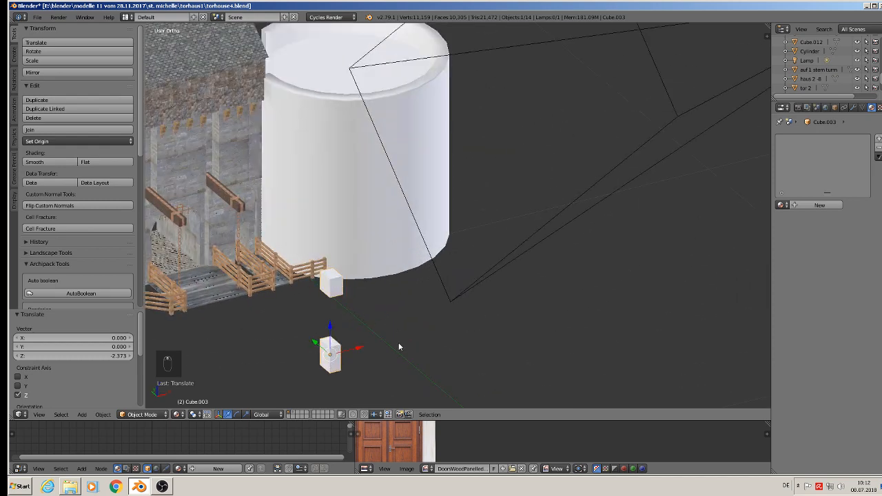
# Step: Stretch the joined window boxes by about 3.45 along Y and shift them 0.217 along Y
pyautogui.press('s')
pyautogui.press('y')
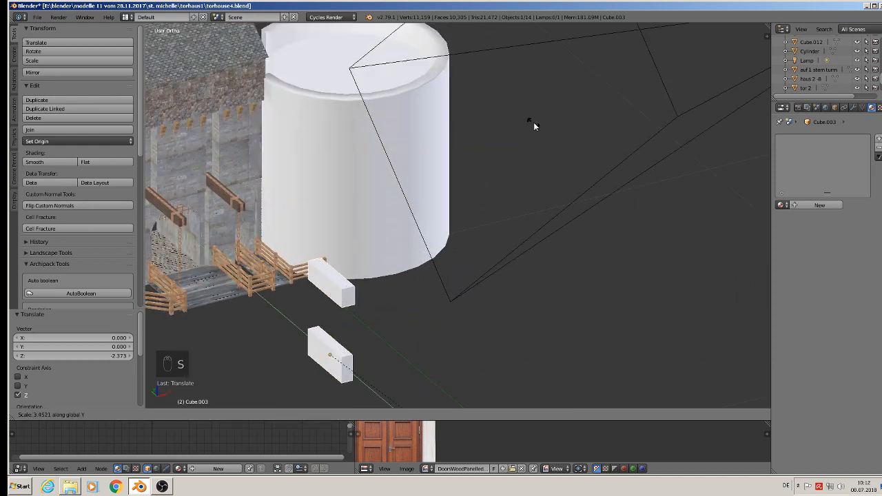
pyautogui.click(528, 151)
pyautogui.moveTo(330, 325); pyautogui.dragTo(274, 154)
pyautogui.moveTo(279, 164); pyautogui.dragTo(328, 207, button='middle')
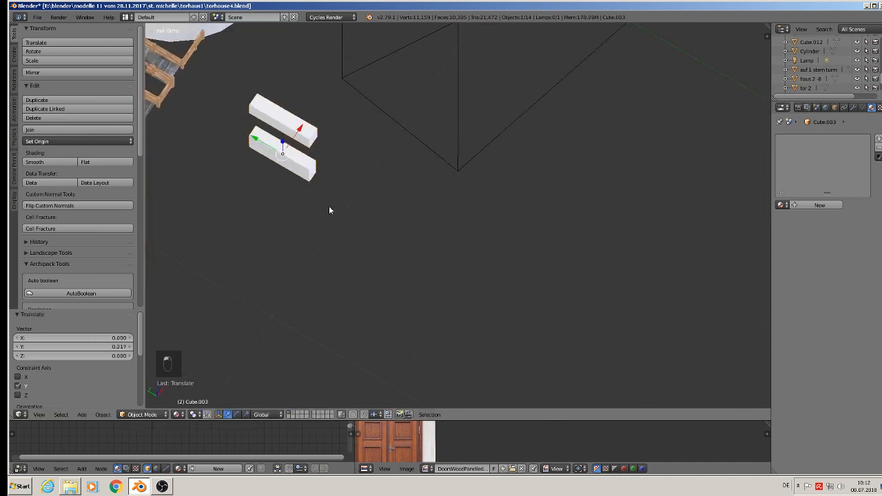
# Step: In top view, move the window boxes 0.313 along X and 0.473 along Y onto the tower wall beside the gatehouse
pyautogui.scroll(-2, 325, 201)
pyautogui.press('KP_7')
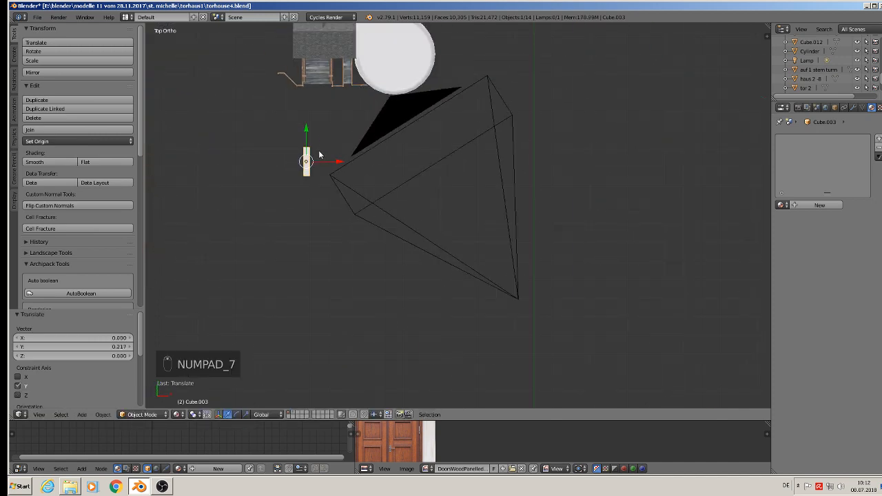
pyautogui.press('g')
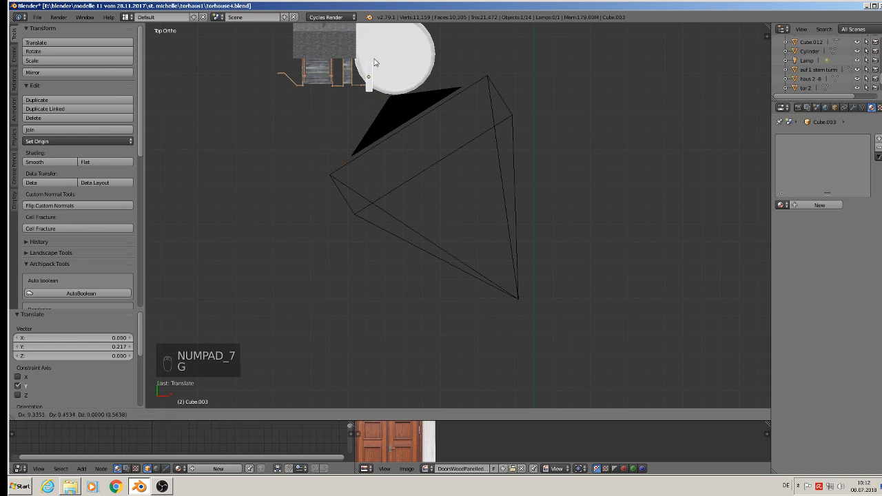
pyautogui.click(370, 57)
pyautogui.keyDown('shift'); pyautogui.moveTo(370, 104); pyautogui.dragTo(384, 215, button='middle'); pyautogui.keyUp('shift')
pyautogui.scroll(6, 374, 187)
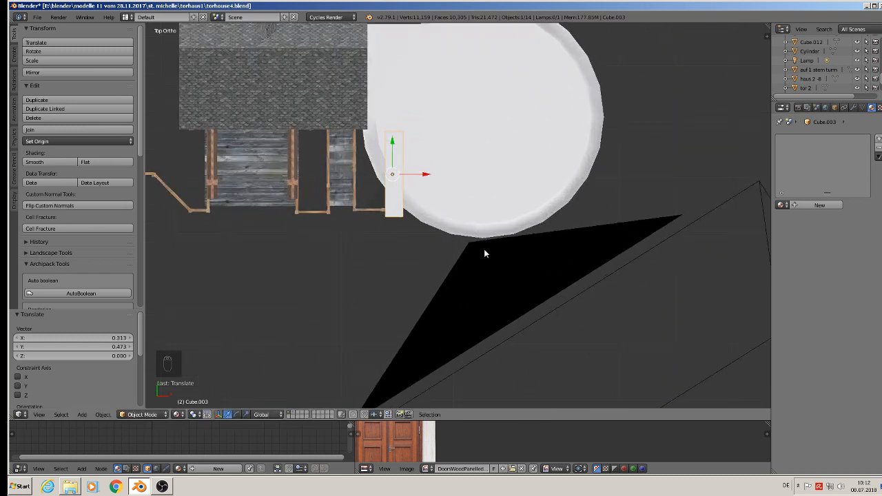
# Step: Rotate the window boxes 56.5° in top view, nudge them toward the tower's centre, and turn them back 8.77° to pierce the wall squarely
pyautogui.press('r')
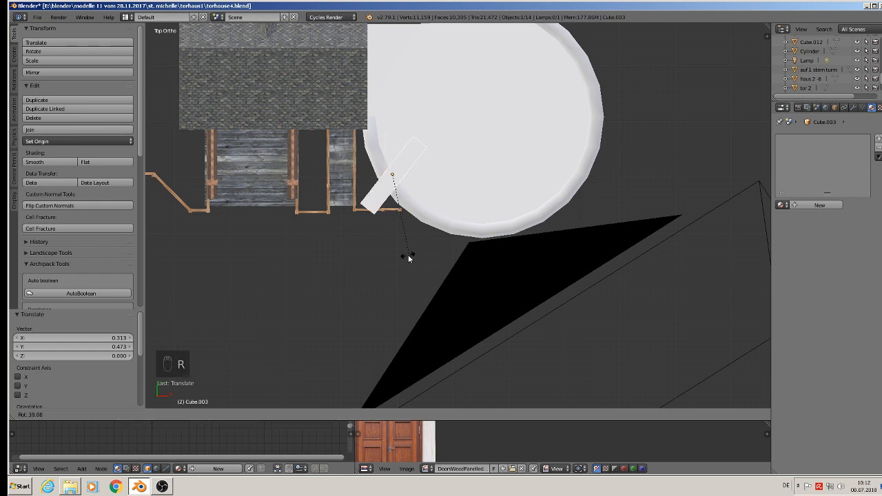
pyautogui.click(383, 261)
pyautogui.press('g')
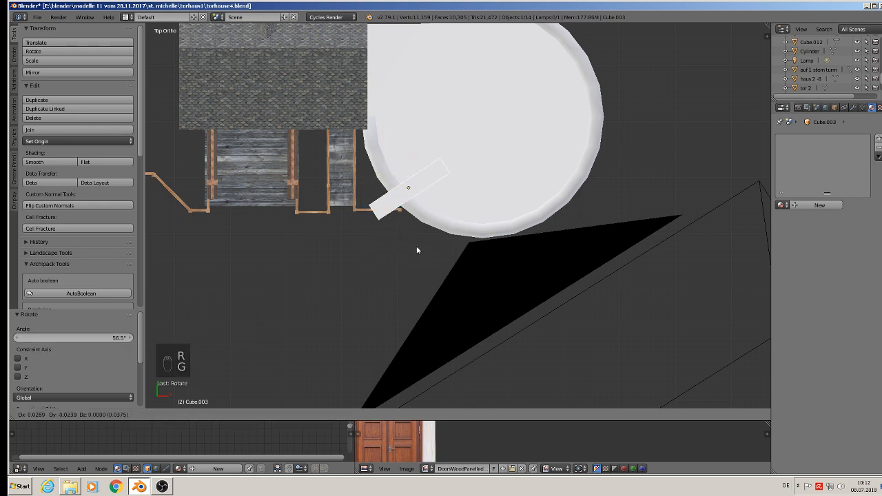
pyautogui.click(416, 247)
pyautogui.press('r')
pyautogui.click(428, 248)
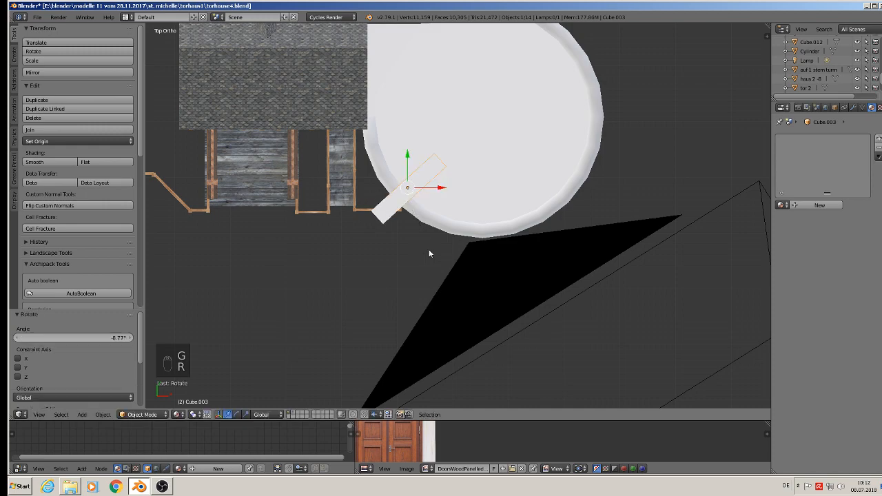
# Step: Lower the window boxes 0.350 along Z on the tower wall
pyautogui.moveTo(429, 249); pyautogui.dragTo(460, 171, button='middle')
pyautogui.scroll(-2, 459, 172)
pyautogui.moveTo(425, 184); pyautogui.dragTo(423, 308)
# Step: Compare the window placement on the round tower in the reference photos with the model
pyautogui.scroll(-3, 423, 295)
pyautogui.keyDown('shift'); pyautogui.moveTo(386, 210); pyautogui.dragTo(545, 372, button='middle'); pyautogui.keyUp('shift')
pyautogui.scroll(1, 461, 217)
pyautogui.keyDown('shift'); pyautogui.moveTo(472, 221); pyautogui.dragTo(597, 460, button='middle'); pyautogui.keyUp('shift')
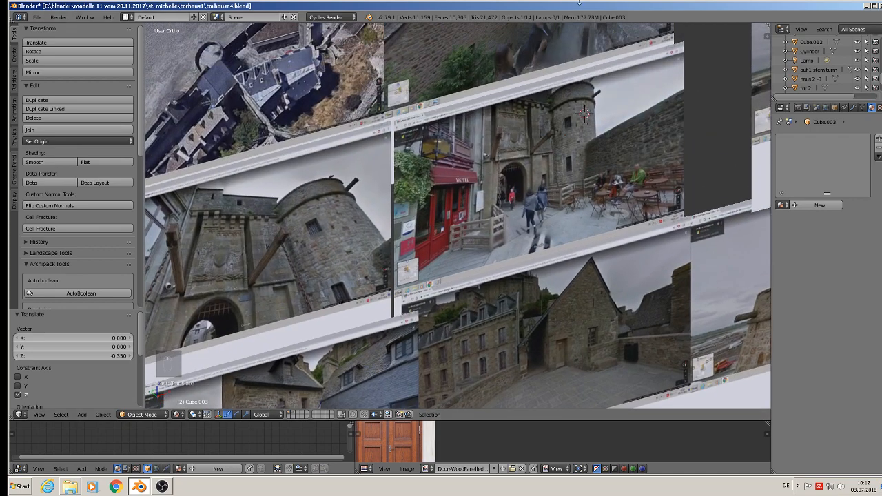
pyautogui.scroll(5, 583, 151)
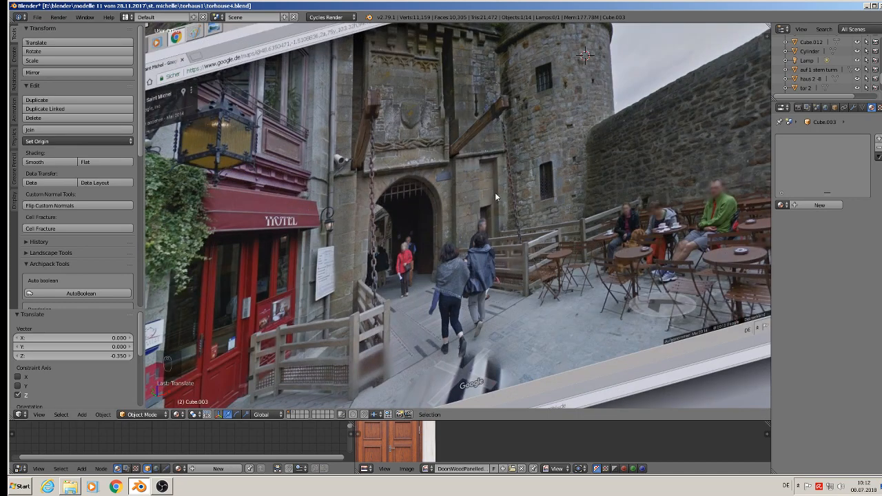
pyautogui.scroll(-5, 508, 243)
pyautogui.keyDown('shift'); pyautogui.moveTo(638, 324); pyautogui.dragTo(429, 25, button='middle'); pyautogui.keyUp('shift')
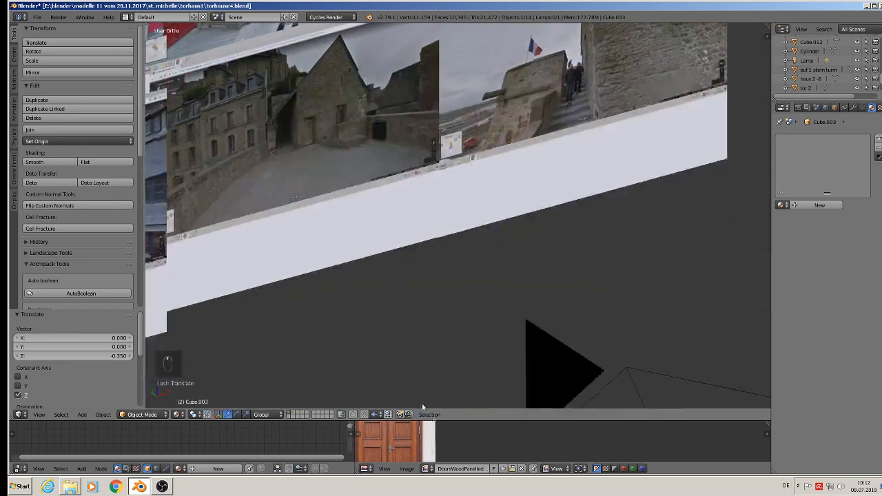
pyautogui.keyDown('shift'); pyautogui.moveTo(506, 352); pyautogui.dragTo(426, 1, button='middle'); pyautogui.keyUp('shift')
pyautogui.scroll(3, 402, 432)
pyautogui.scroll(2, 382, 206)
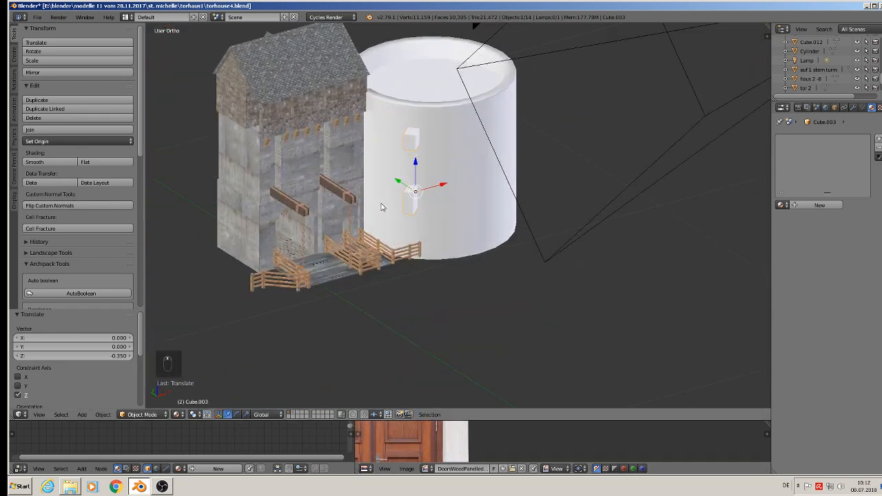
# Step: Scale the window boxes uniformly by 1.159 and lower them 0.046 along Z
pyautogui.moveTo(382, 206); pyautogui.dragTo(368, 154, button='middle')
pyautogui.scroll(1, 397, 233)
pyautogui.scroll(1, 397, 233)
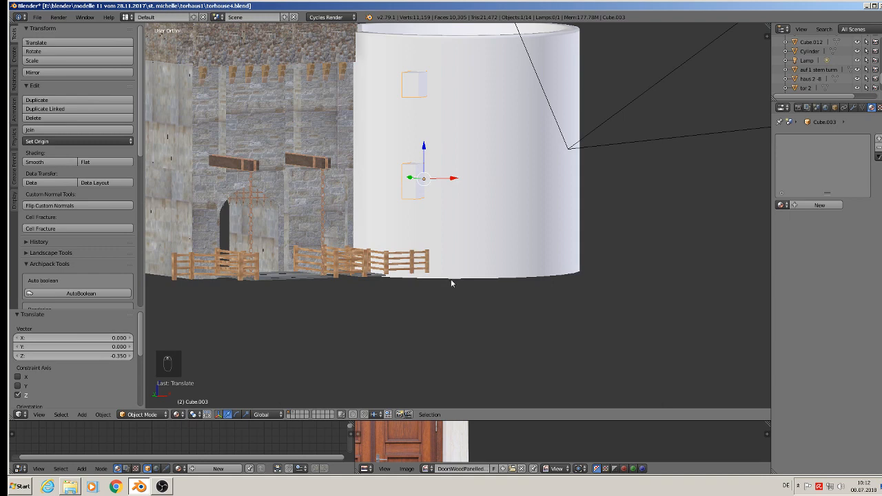
pyautogui.press('s')
pyautogui.click(457, 276)
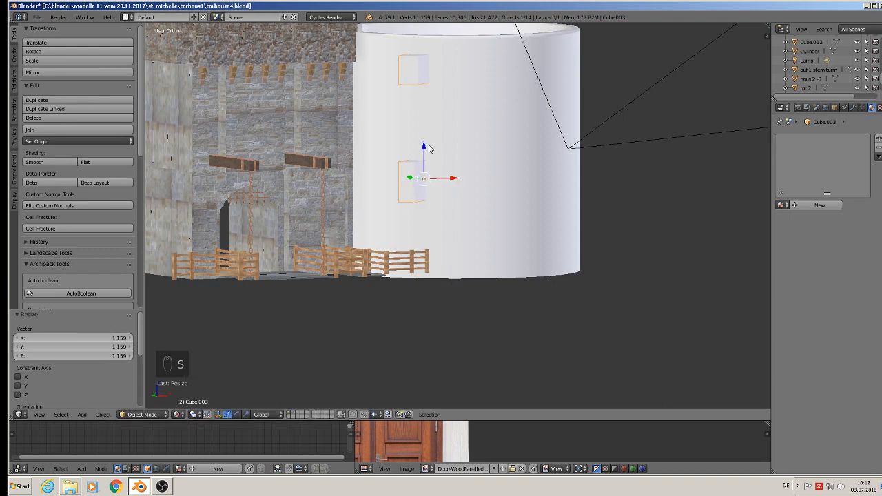
pyautogui.press('g')
pyautogui.press('z')
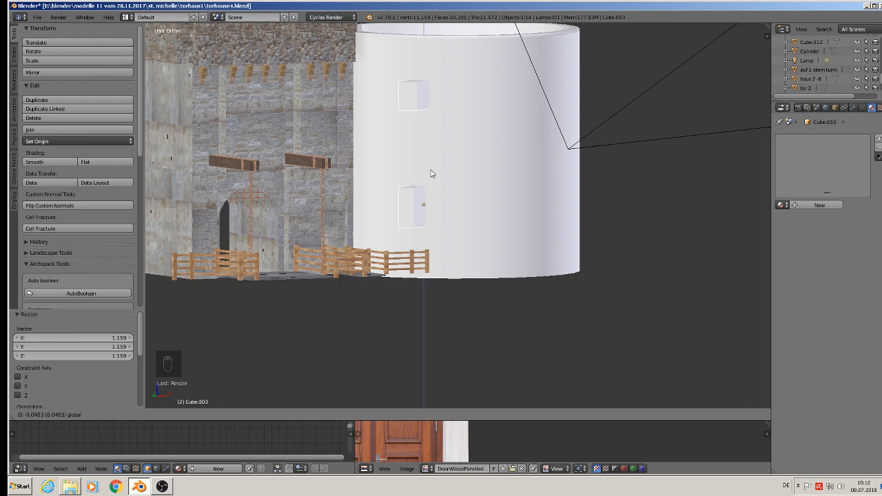
pyautogui.click(431, 173)
# Step: Examine the reference photos from the front for the heights of the tower windows relative to the gatehouse
pyautogui.moveTo(432, 173); pyautogui.dragTo(468, 242, button='middle')
pyautogui.scroll(-3, 469, 241)
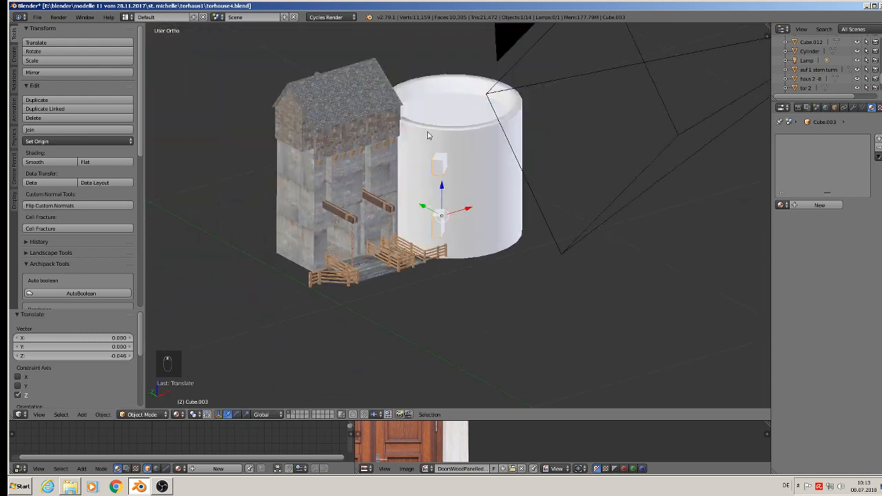
pyautogui.keyDown('shift'); pyautogui.moveTo(429, 134); pyautogui.dragTo(441, 2, button='middle'); pyautogui.keyUp('shift')
pyautogui.scroll(-6, 458, 216)
pyautogui.moveTo(352, 215); pyautogui.dragTo(649, 163, button='middle')
pyautogui.press('KP_1')
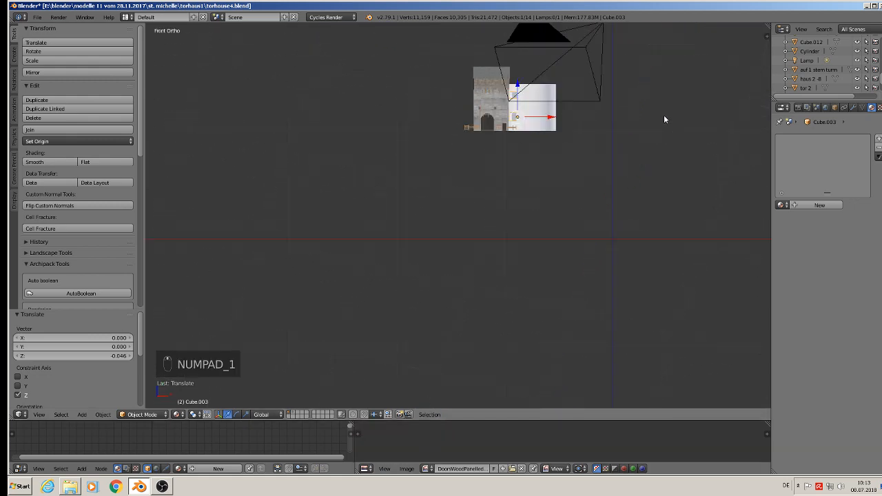
pyautogui.keyDown('shift'); pyautogui.moveTo(608, 106); pyautogui.dragTo(542, 291, button='middle'); pyautogui.keyUp('shift')
pyautogui.scroll(5, 583, 233)
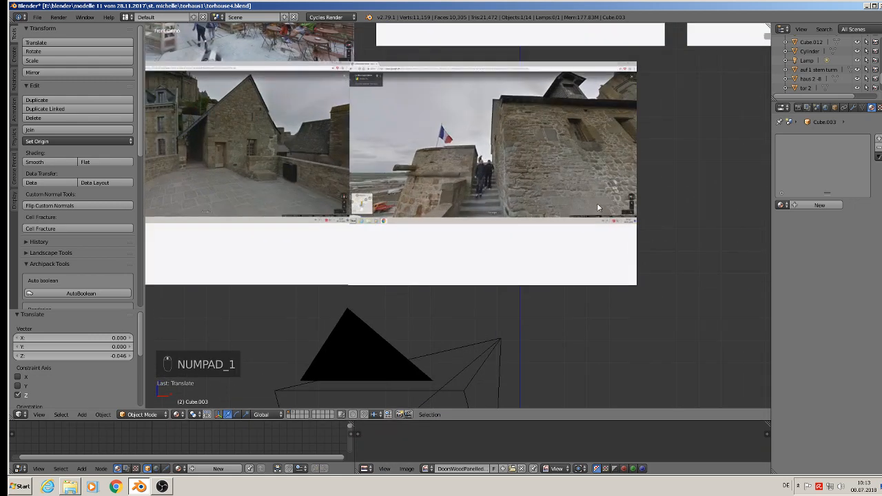
pyautogui.keyDown('shift'); pyautogui.moveTo(533, 201); pyautogui.dragTo(582, 390, button='middle'); pyautogui.keyUp('shift')
pyautogui.scroll(1, 520, 200)
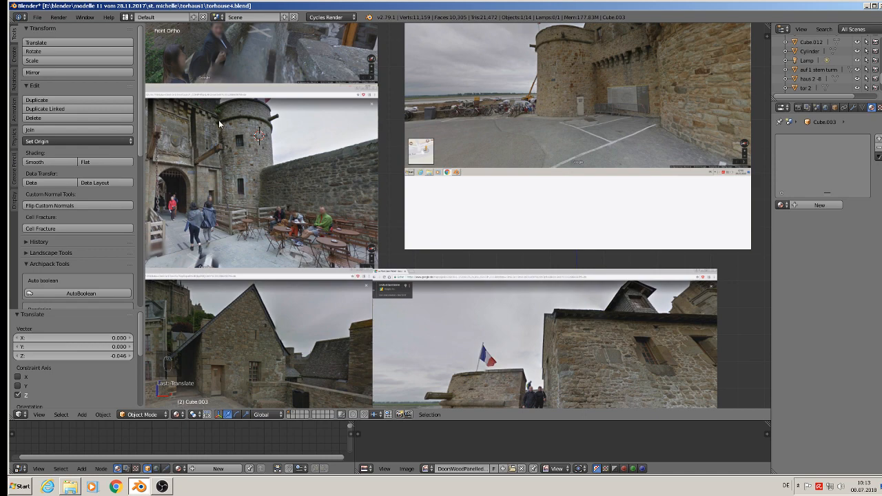
pyautogui.scroll(-4, 299, 214)
pyautogui.keyDown('shift'); pyautogui.moveTo(434, 372); pyautogui.dragTo(568, 157, button='middle'); pyautogui.keyUp('shift')
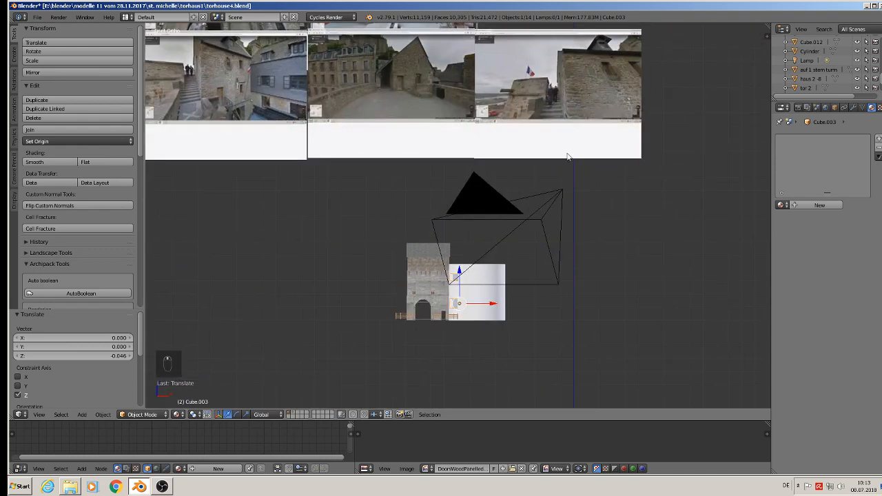
pyautogui.keyDown('shift'); pyautogui.moveTo(530, 305); pyautogui.dragTo(568, 228, button='middle'); pyautogui.keyUp('shift')
pyautogui.scroll(4, 522, 207)
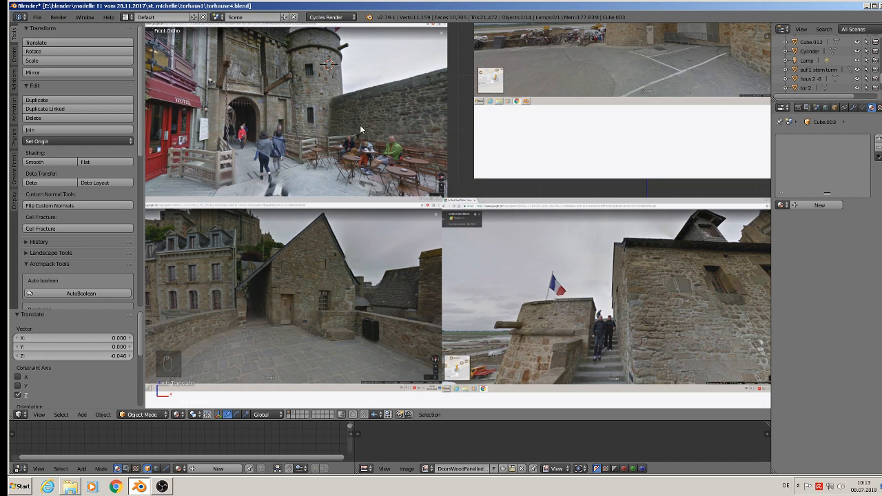
pyautogui.scroll(6, 559, 276)
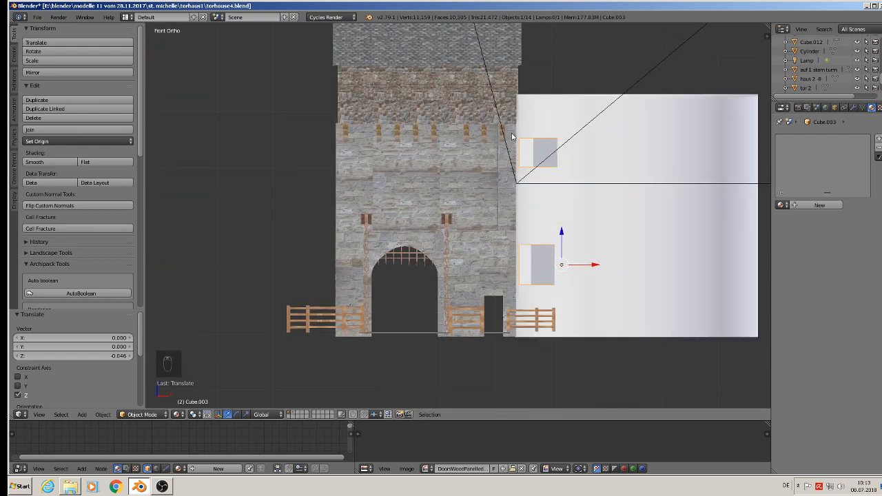
# Step: Select only the upper window box's linked geometry and lower it 0.028 along Z
pyautogui.moveTo(521, 147); pyautogui.dragTo(567, 199, button='middle')
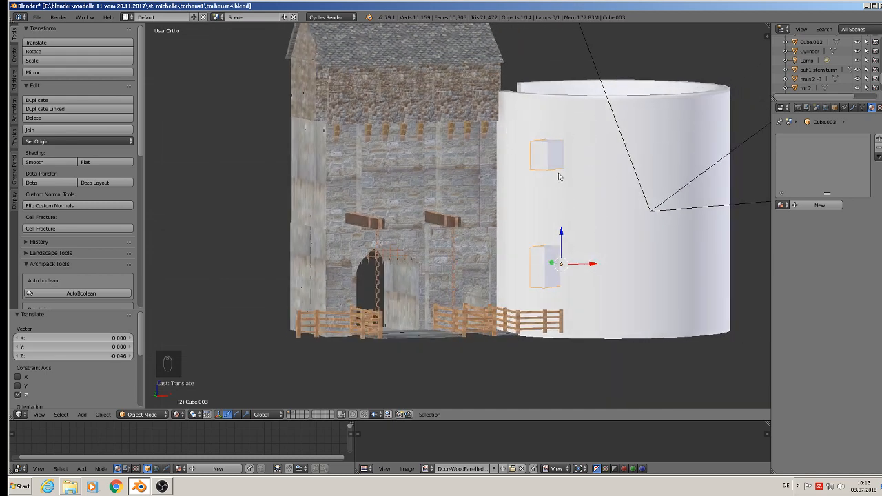
pyautogui.press('Tab')
pyautogui.press('Tab')
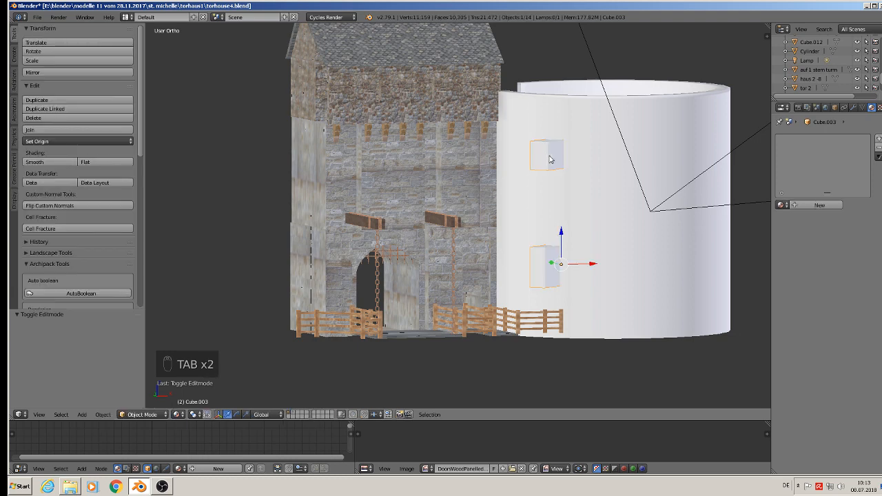
pyautogui.press('Tab')
pyautogui.press('a')
pyautogui.press('a')
pyautogui.press('a')
pyautogui.press('a')
pyautogui.press('l')
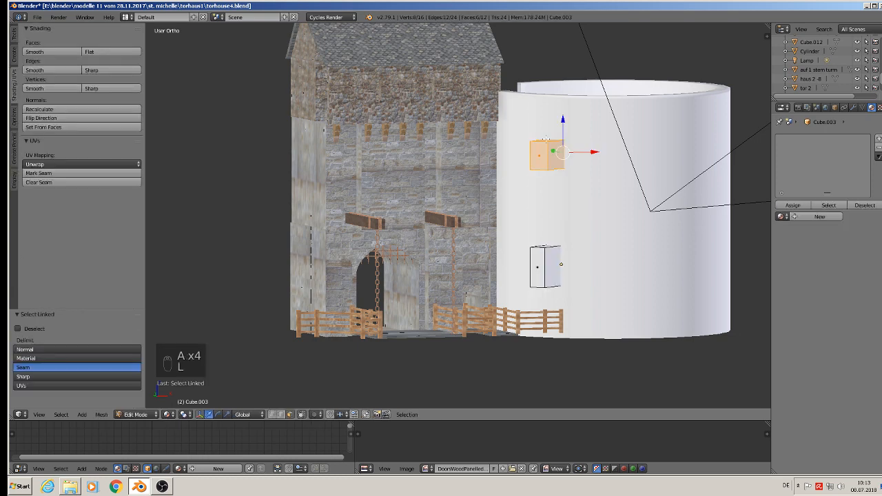
pyautogui.press('g')
pyautogui.press('z')
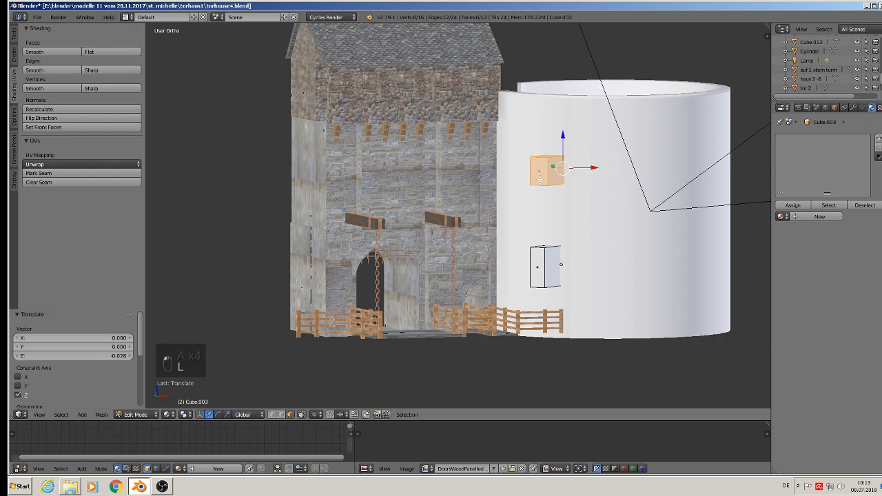
pyautogui.press('Tab')
# Step: Apply rotation and scale to the joined window boxes
pyautogui.moveTo(589, 234)
pyautogui.mouseDown(button='middle')
pyautogui.moveTo(596, 281)
pyautogui.moveTo(586, 243)
pyautogui.mouseUp(button='middle')
pyautogui.scroll(1, 591, 261)
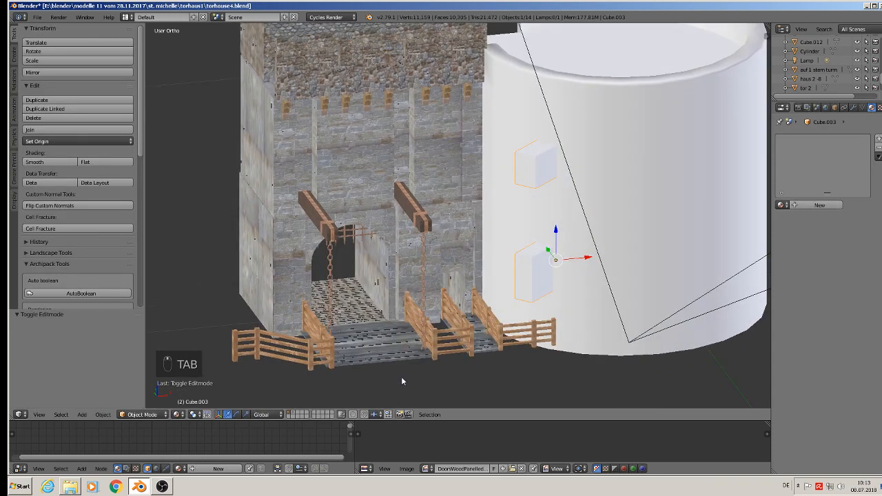
pyautogui.click(103, 414)
pyautogui.moveTo(121, 344)
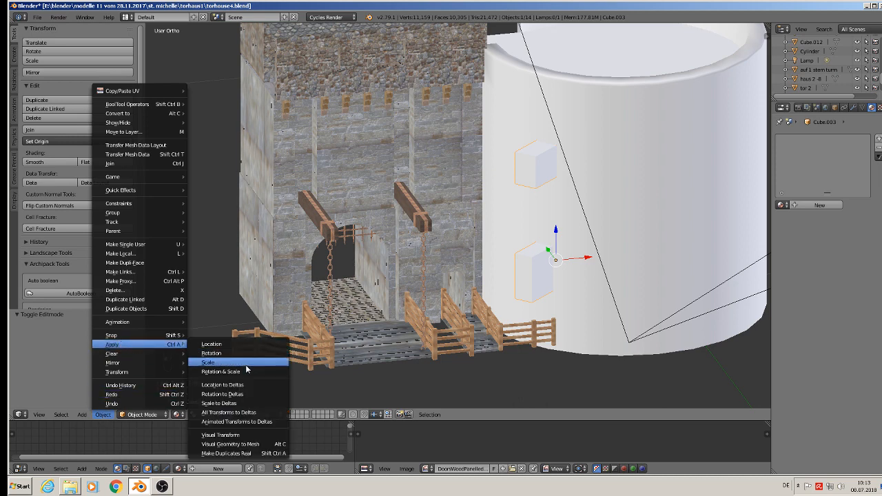
pyautogui.click(239, 372)
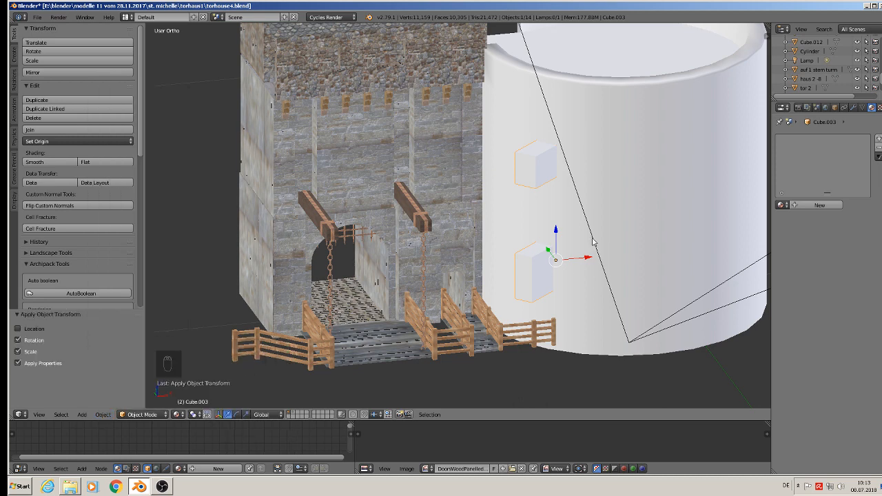
# Step: Apply rotation and scale to the tower cylinder
pyautogui.rightClick(594, 110)
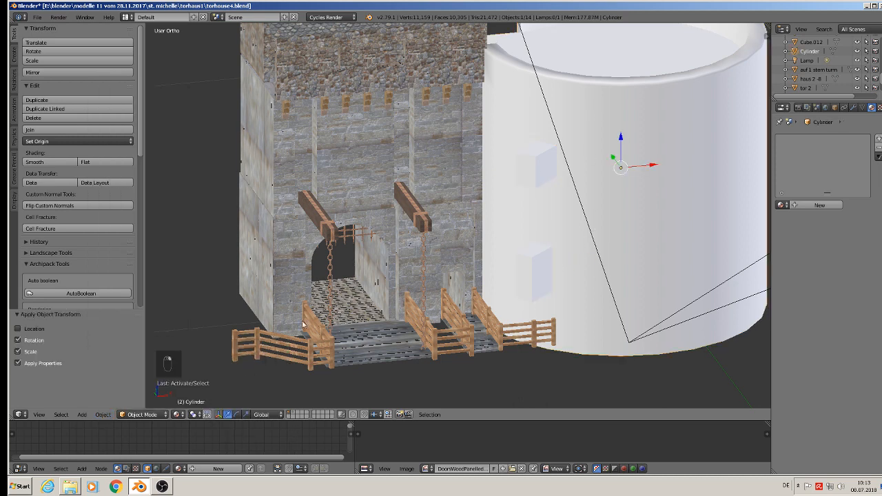
pyautogui.click(102, 414)
pyautogui.moveTo(127, 334)
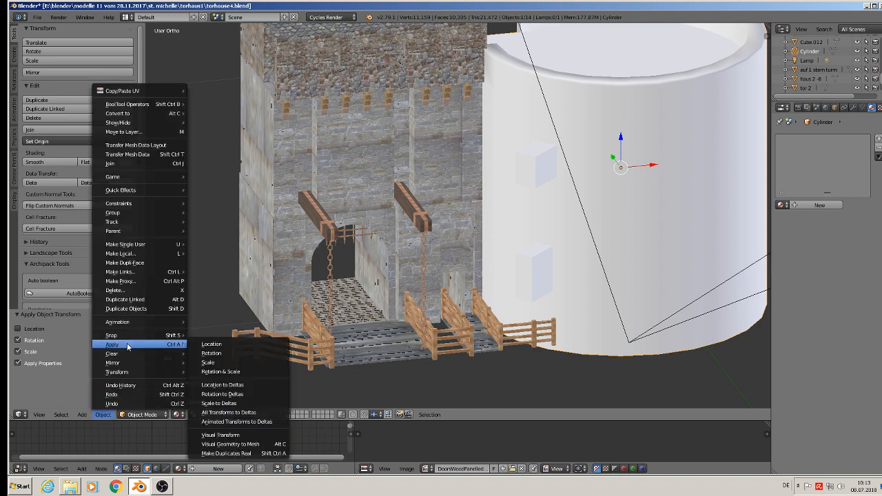
pyautogui.click(221, 365)
# Step: Cut the window openings into the tower cylinder with a Boolean modifier using the Difference operation and Cube.003, and apply it
pyautogui.rightClick(552, 170)
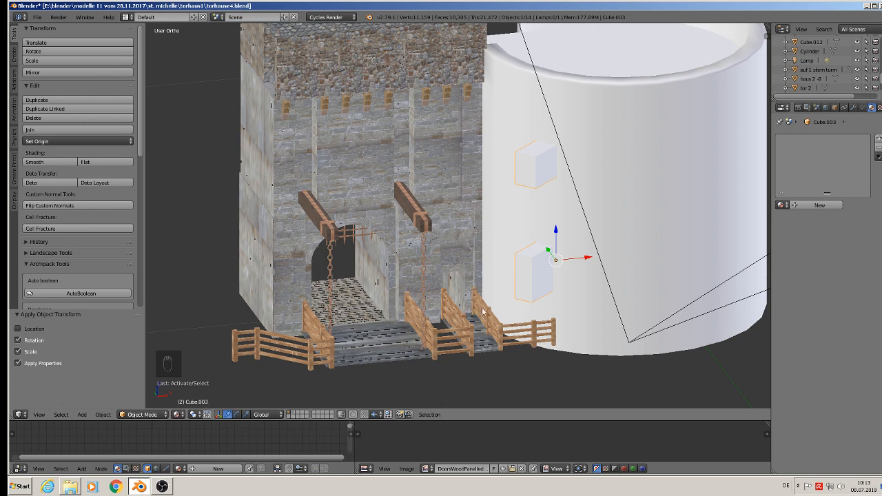
pyautogui.rightClick(668, 106)
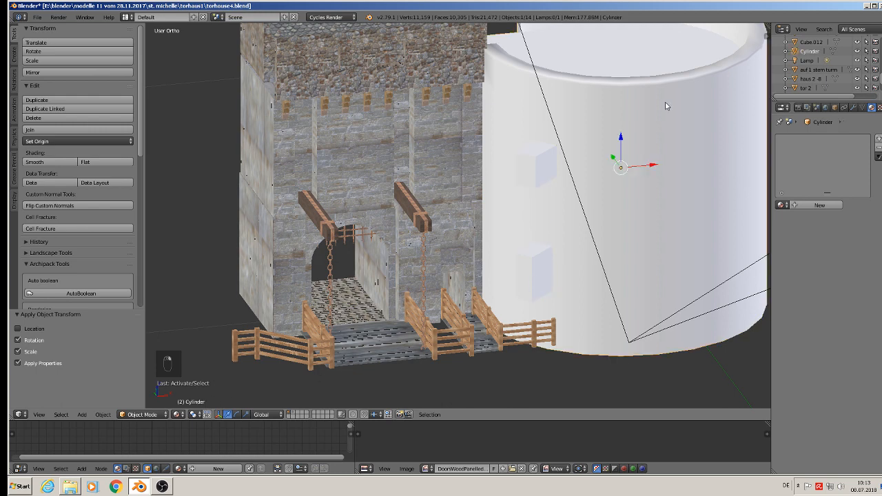
pyautogui.click(852, 107)
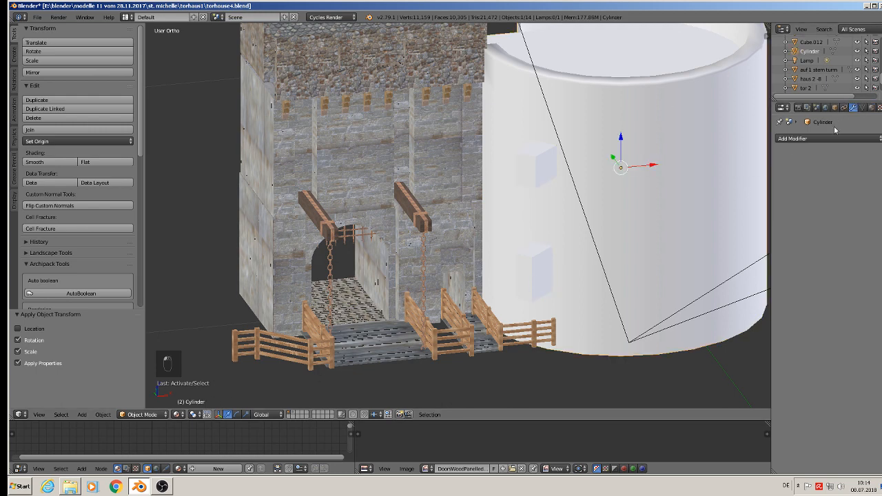
pyautogui.click(827, 137)
pyautogui.click(699, 180)
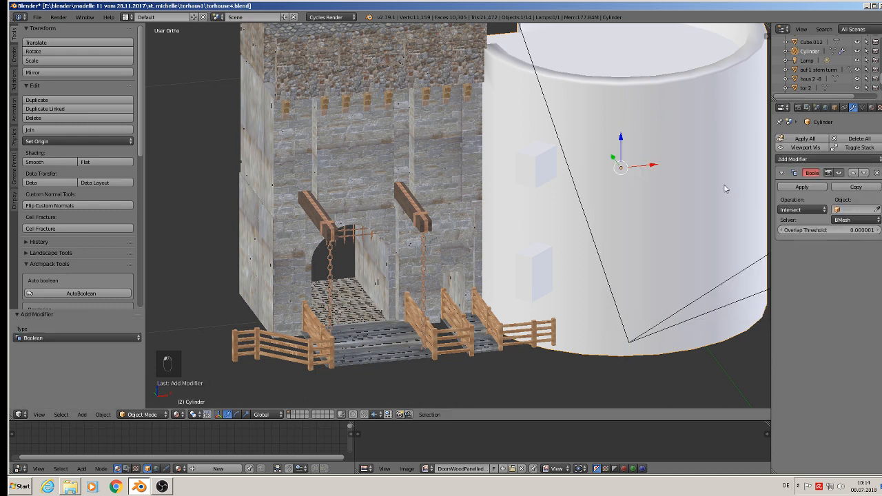
pyautogui.click(860, 209)
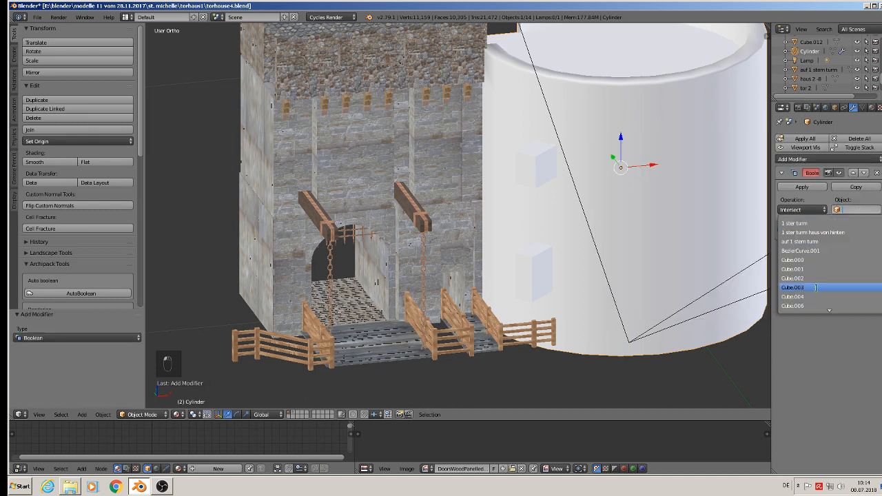
pyautogui.click(812, 286)
pyautogui.click(801, 209)
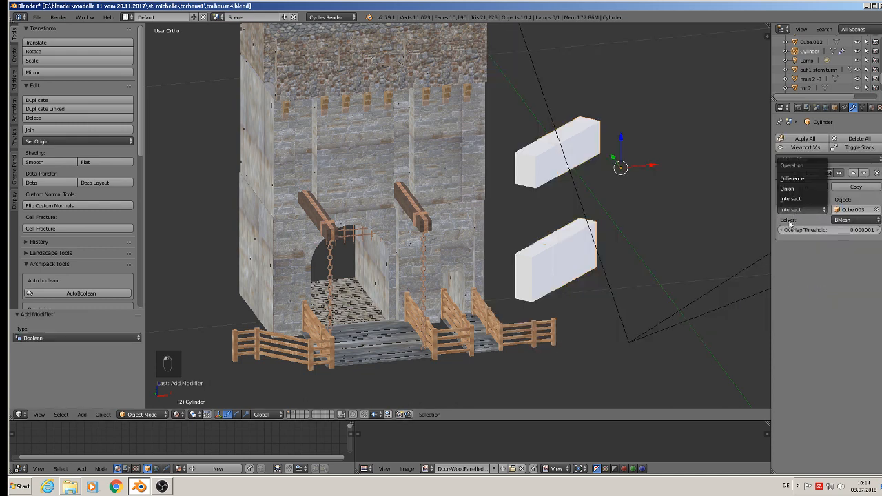
pyautogui.click(807, 180)
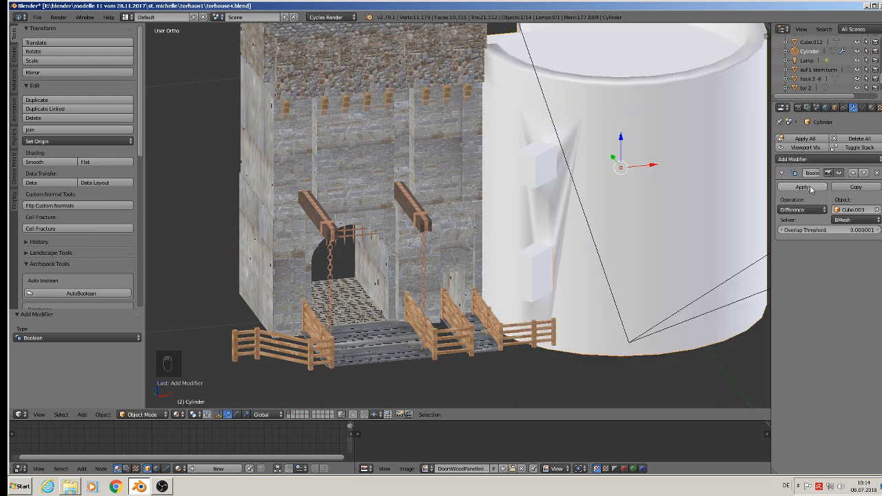
pyautogui.click(803, 187)
# Step: Move the joined window boxes 0.535 along X out of the tower and put them on the second layer
pyautogui.scroll(-4, 615, 148)
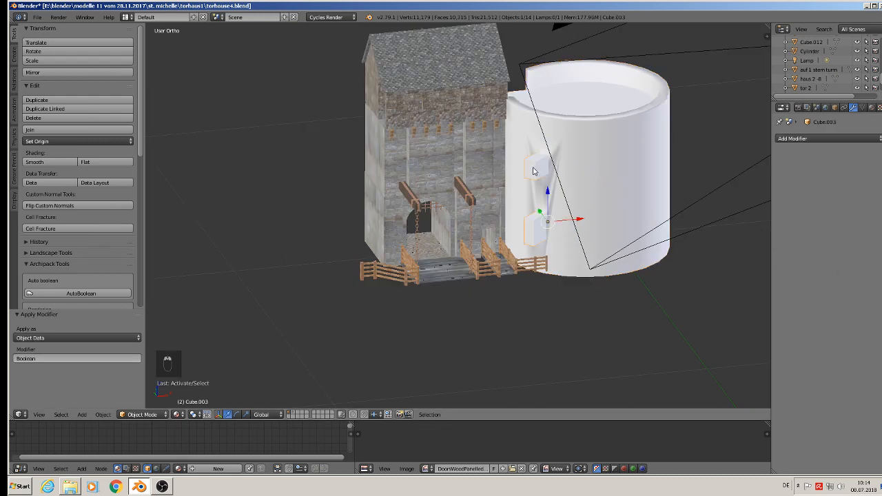
pyautogui.moveTo(576, 219); pyautogui.dragTo(770, 219, button='right')
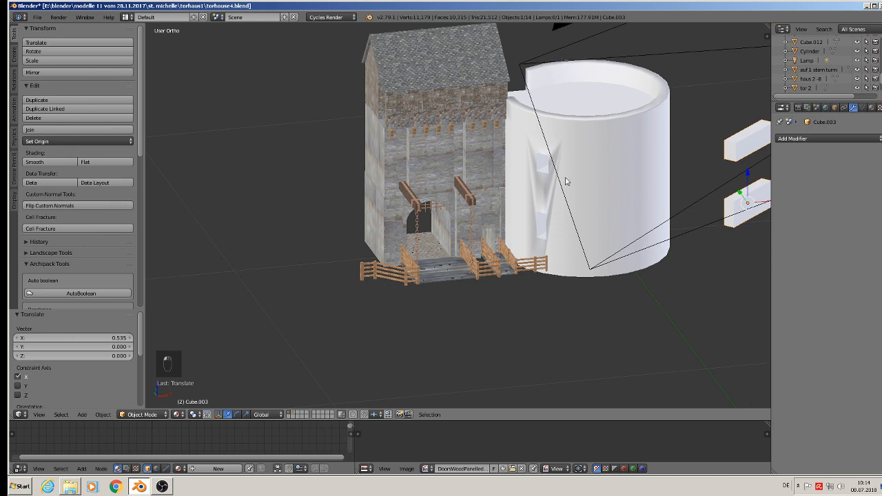
pyautogui.keyDown('shift'); pyautogui.moveTo(569, 180); pyautogui.dragTo(349, 187, button='middle'); pyautogui.keyUp('shift')
pyautogui.press('m')
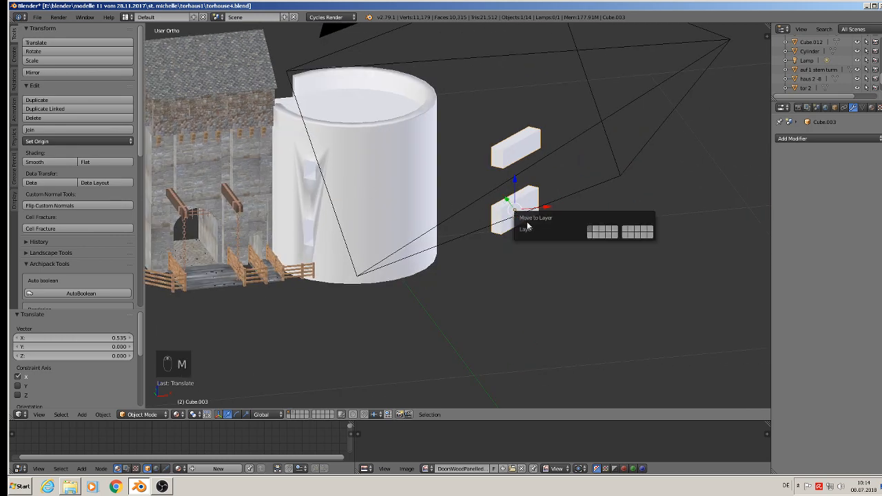
pyautogui.click(591, 233)
# Step: Add an Edge Split modifier to the tower cylinder
pyautogui.scroll(2, 376, 142)
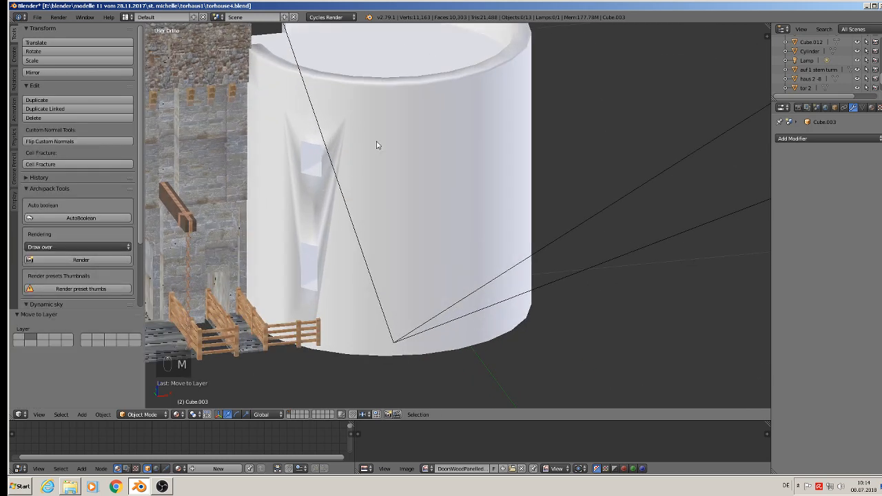
pyautogui.rightClick(378, 144)
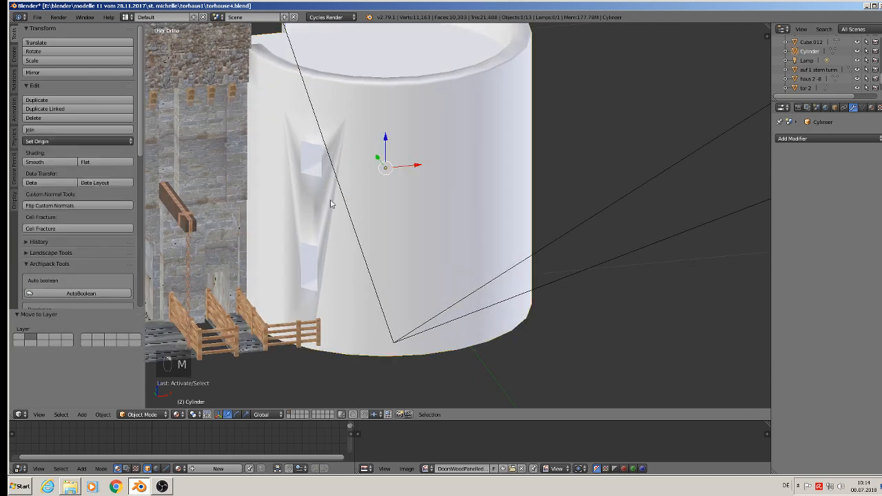
pyautogui.click(838, 145)
pyautogui.click(722, 208)
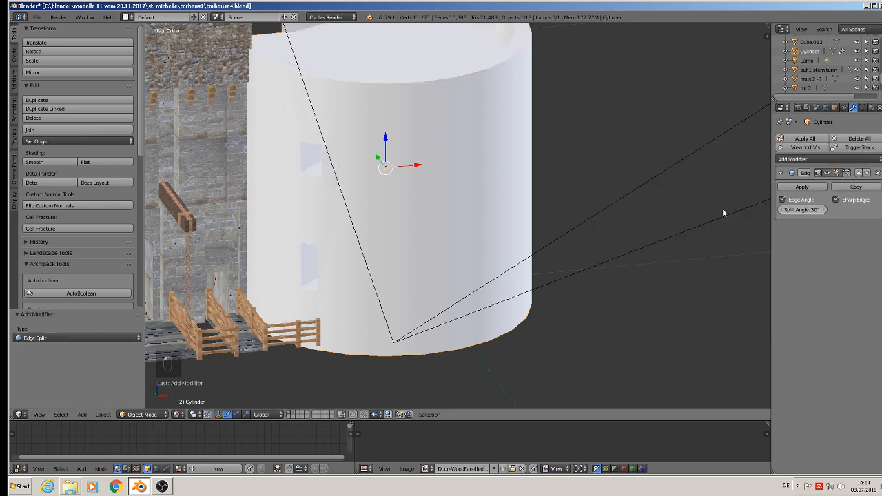
# Step: Add a centred edge loop along the top face of the tower's parapet rim and raise it 0.004 along Z
pyautogui.scroll(-4, 341, 213)
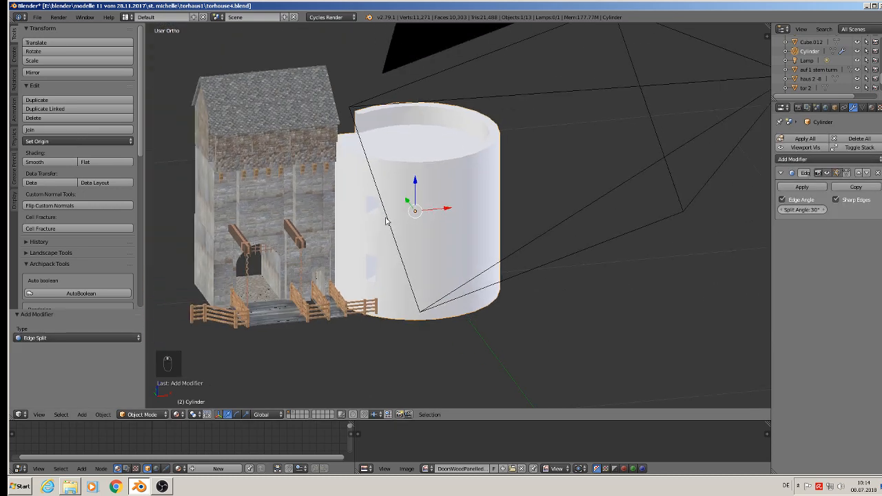
pyautogui.moveTo(422, 238); pyautogui.dragTo(378, 227, button='middle')
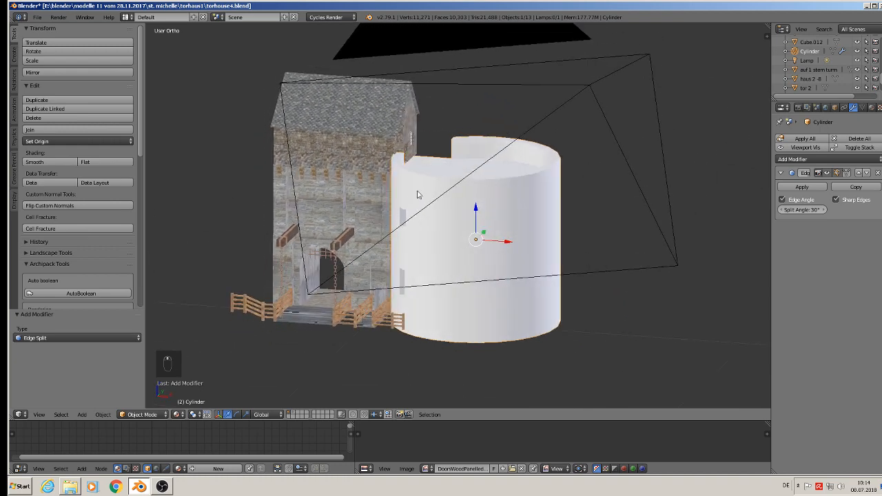
pyautogui.scroll(3, 415, 195)
pyautogui.press('Tab')
pyautogui.scroll(1, 418, 177)
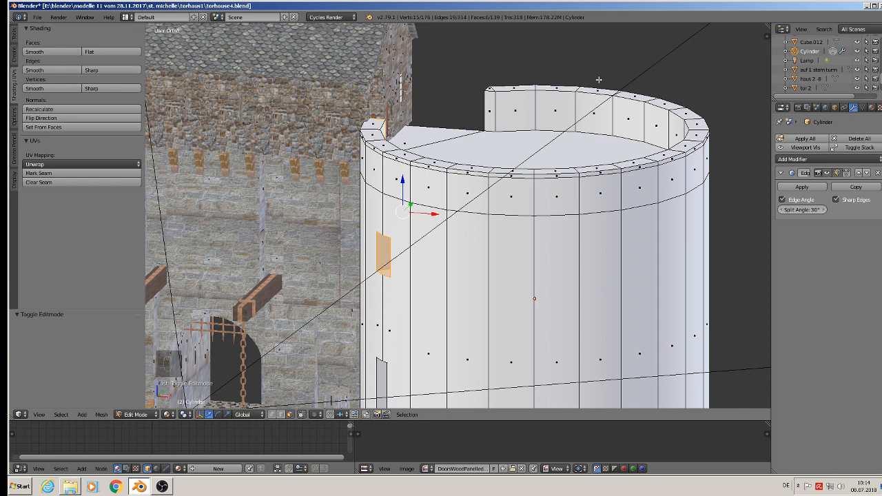
pyautogui.scroll(1, 540, 223)
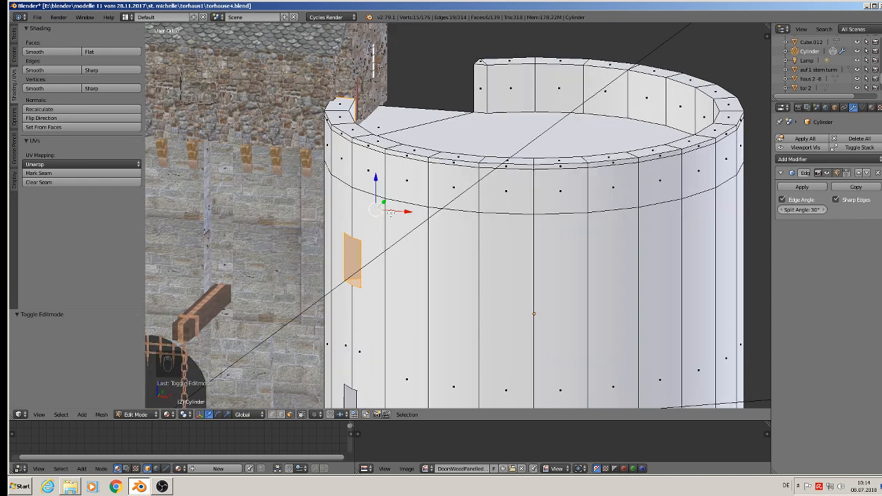
pyautogui.scroll(2, 391, 213)
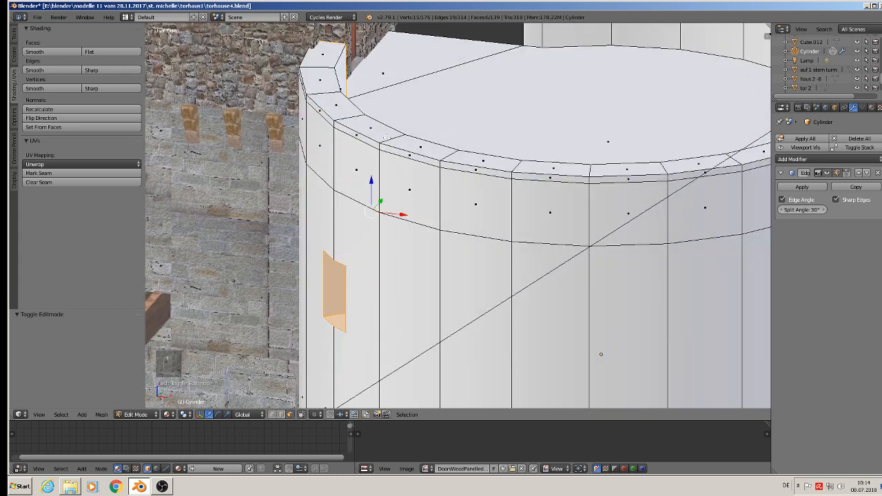
pyautogui.hotkey('ctrl', 'r')
pyautogui.click(391, 140)
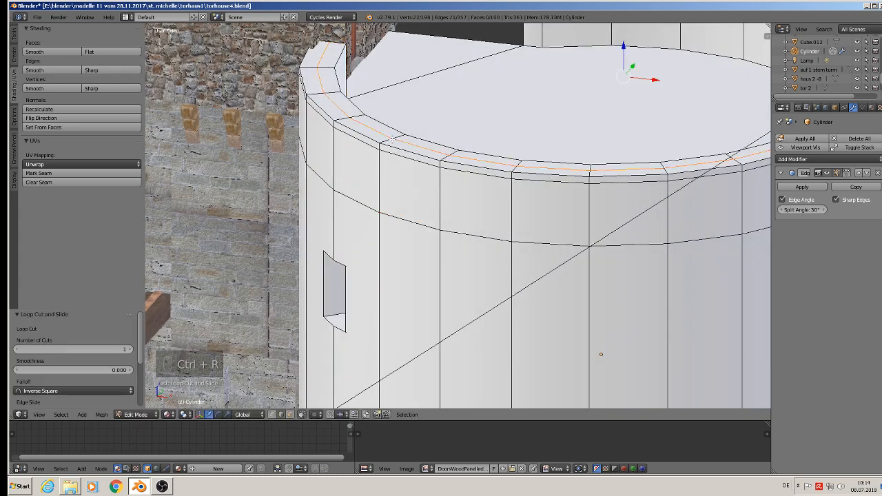
pyautogui.moveTo(478, 124); pyautogui.dragTo(480, 169, button='middle')
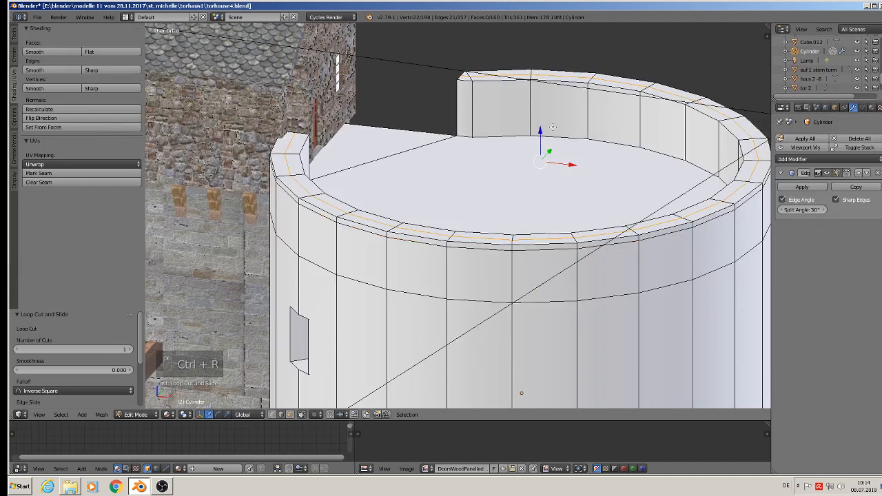
pyautogui.moveTo(540, 135); pyautogui.dragTo(539, 131)
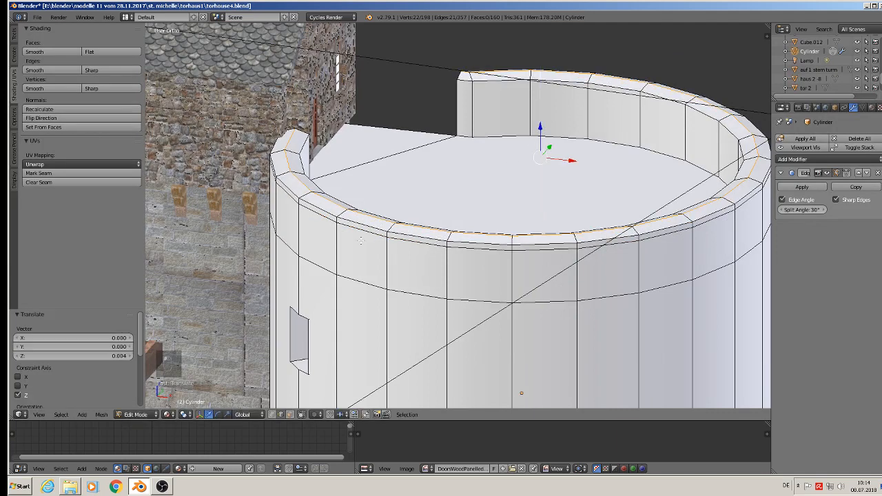
# Step: Bevel the outer top edge loop of the tower's parapet by 0.004 with three segments
pyautogui.scroll(2, 360, 239)
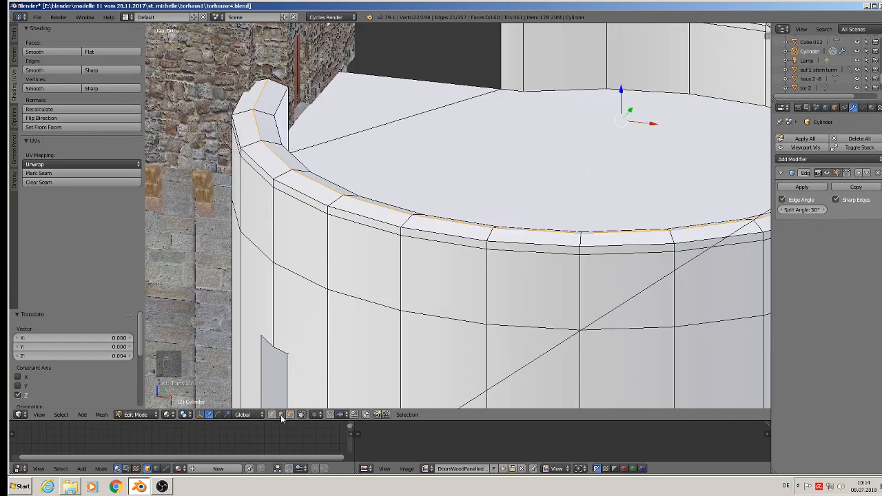
pyautogui.keyDown('alt'); pyautogui.click(308, 198); pyautogui.keyUp('alt')
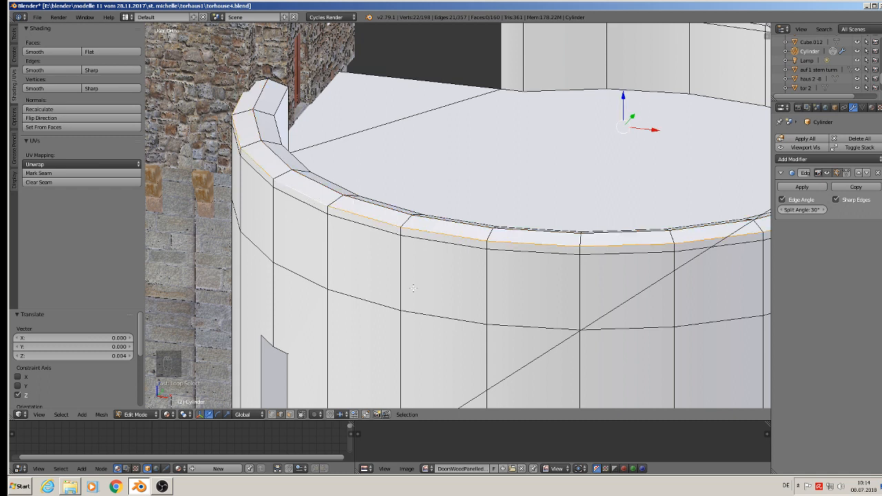
pyautogui.hotkey('ctrl', 'b')
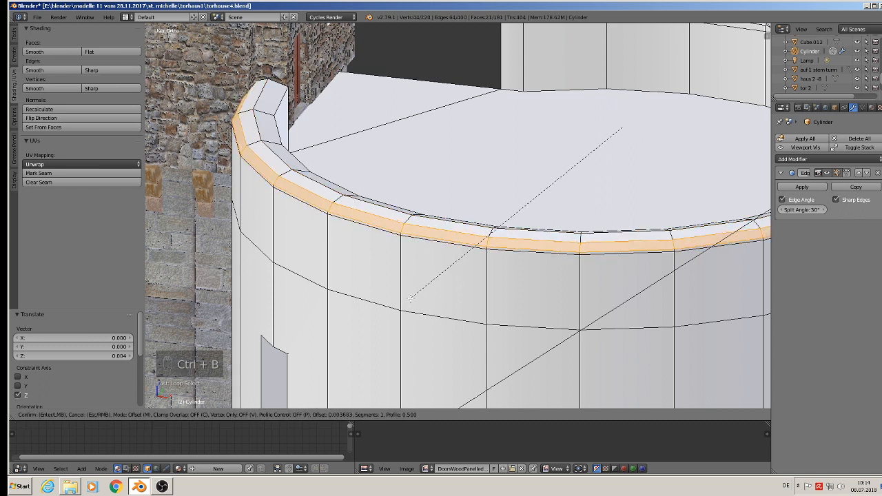
pyautogui.scroll(2, 410, 297)
pyautogui.click(410, 298)
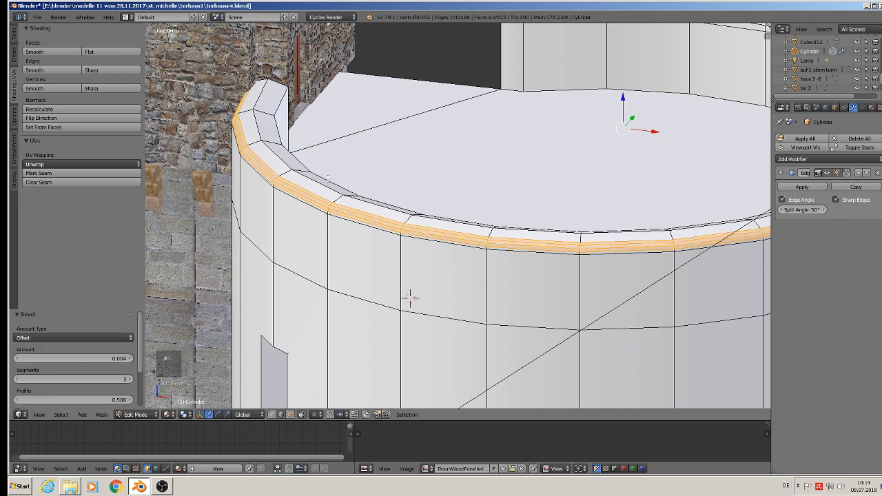
# Step: Bevel the inner top edge loop of the tower's parapet with three segments and return to Object Mode
pyautogui.keyDown('alt'); pyautogui.click(302, 159); pyautogui.keyUp('alt')
pyautogui.hotkey('ctrl', 'b')
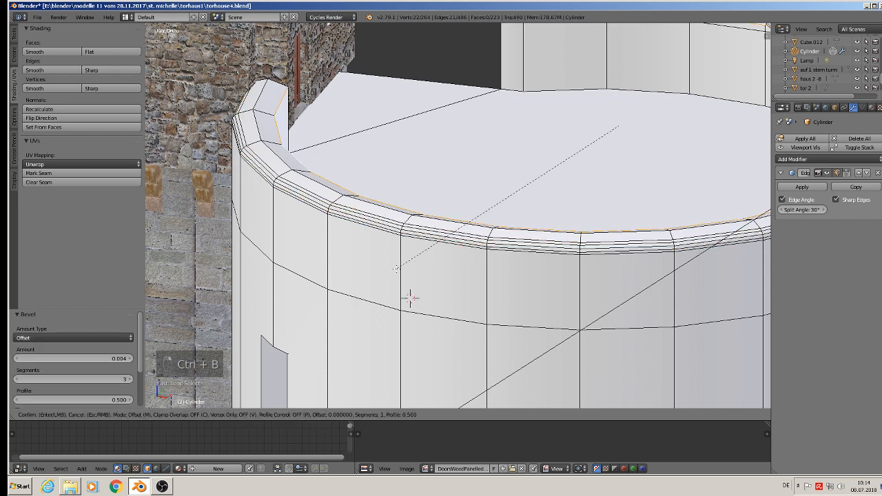
pyautogui.scroll(1, 409, 298)
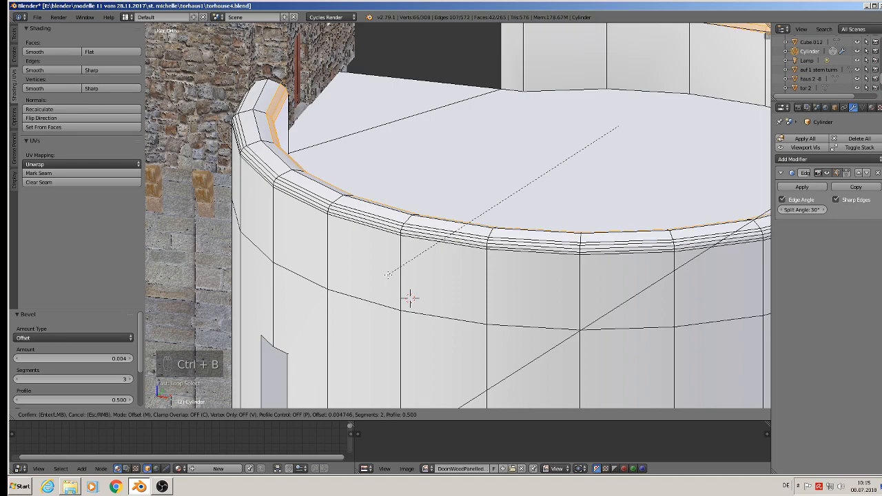
pyautogui.click(410, 298)
pyautogui.press('a')
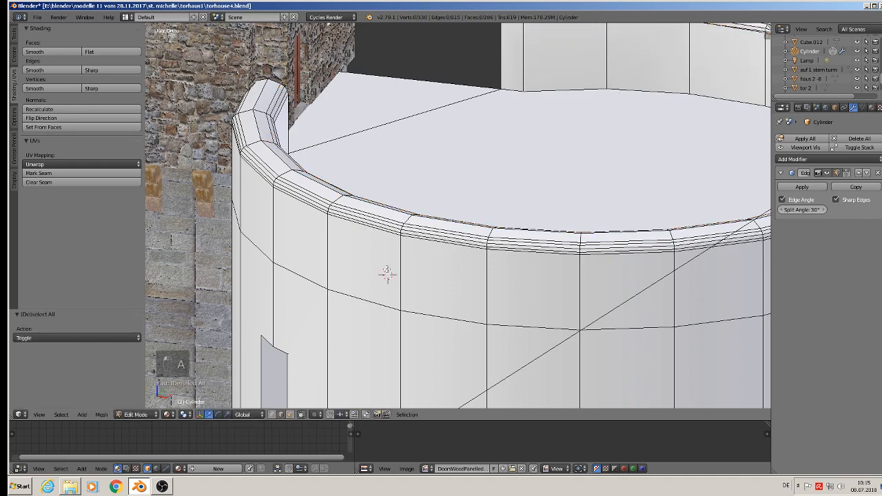
pyautogui.scroll(-3, 387, 270)
pyautogui.press('Tab')
# Step: Examine the reference photos of the round tower for the shape, framing and bars of its upper and lower windows
pyautogui.moveTo(480, 249); pyautogui.dragTo(467, 323, button='middle')
pyautogui.scroll(-3, 464, 241)
pyautogui.scroll(-7, 518, 243)
pyautogui.keyDown('shift'); pyautogui.moveTo(529, 227); pyautogui.dragTo(532, 312, button='middle'); pyautogui.keyUp('shift')
pyautogui.scroll(2, 355, 253)
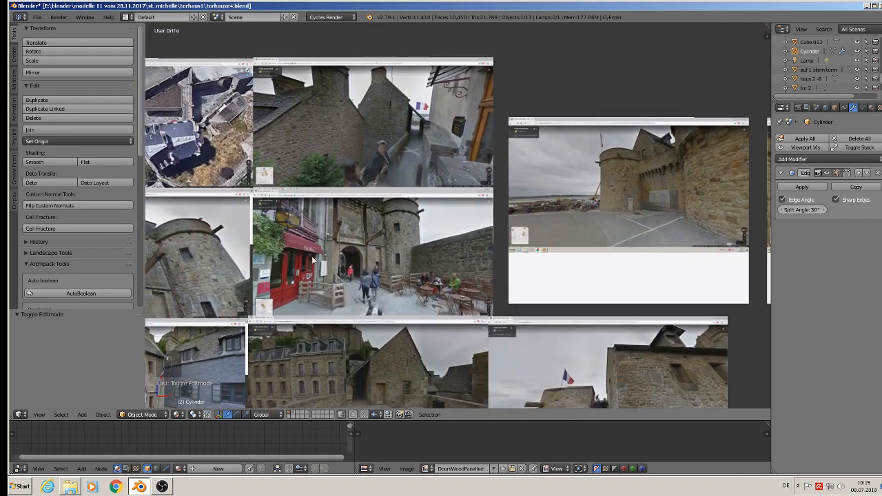
pyautogui.keyDown('shift'); pyautogui.moveTo(235, 259); pyautogui.dragTo(511, 217, button='middle'); pyautogui.keyUp('shift')
pyautogui.scroll(7, 462, 209)
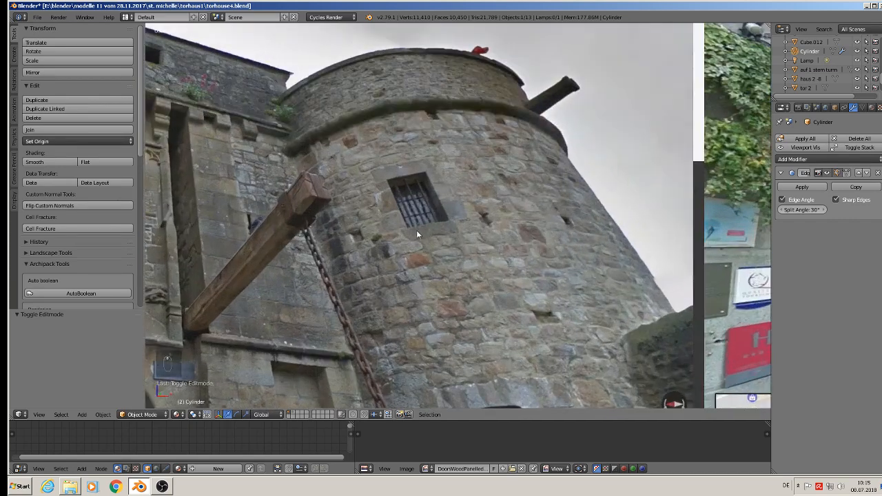
pyautogui.keyDown('shift'); pyautogui.moveTo(466, 279); pyautogui.dragTo(461, 179, button='middle'); pyautogui.keyUp('shift')
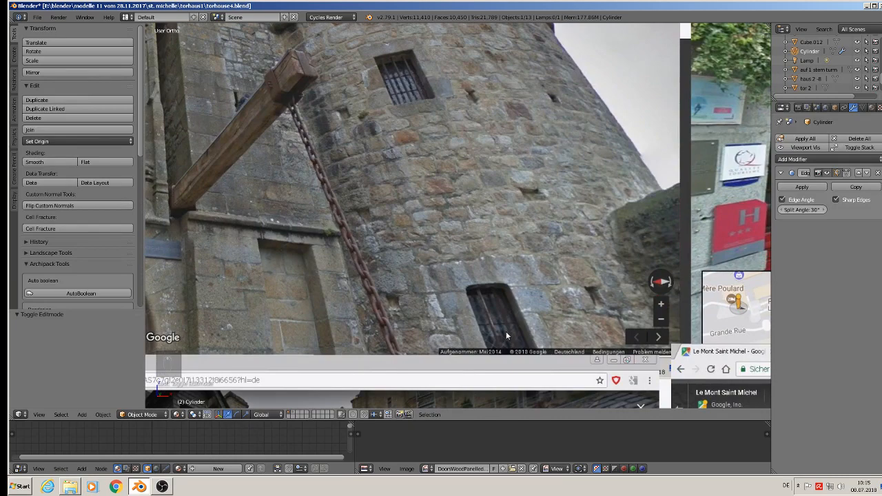
pyautogui.keyDown('shift'); pyautogui.moveTo(522, 317); pyautogui.dragTo(443, 167, button='middle'); pyautogui.keyUp('shift')
pyautogui.scroll(3, 443, 168)
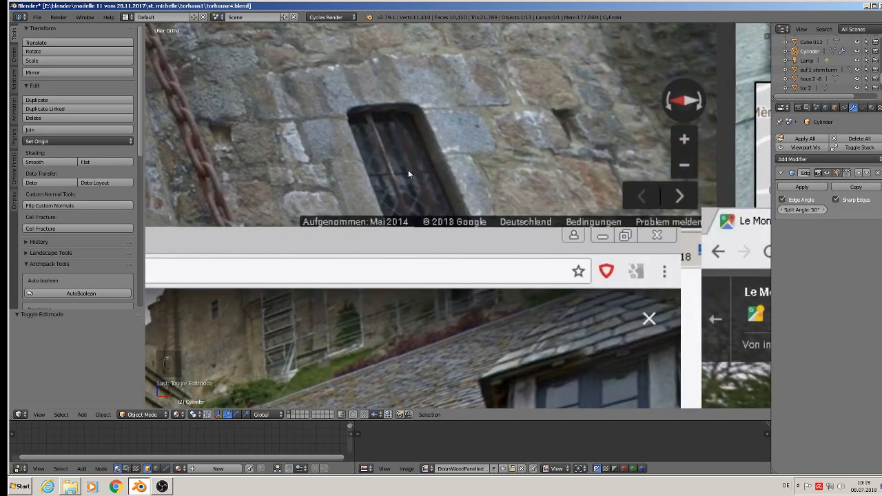
pyautogui.scroll(-1, 420, 172)
pyautogui.keyDown('shift'); pyautogui.moveTo(435, 184); pyautogui.dragTo(461, 281, button='middle'); pyautogui.keyUp('shift')
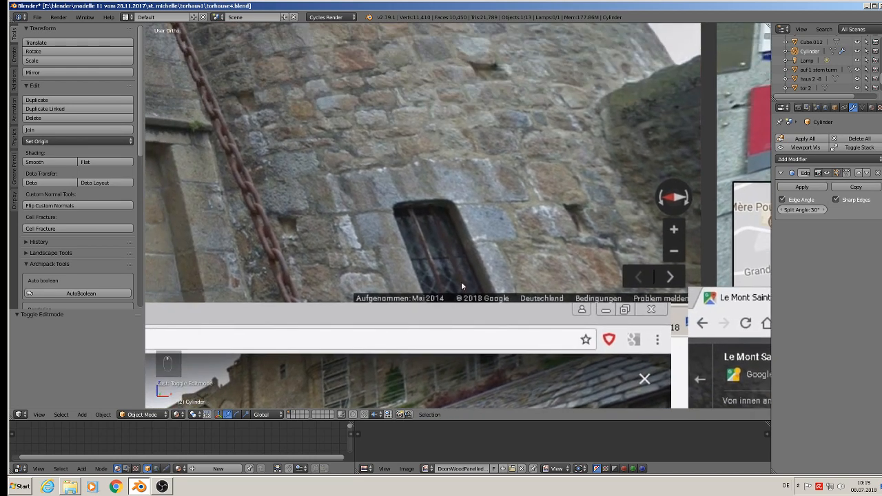
pyautogui.keyDown('shift'); pyautogui.moveTo(436, 250); pyautogui.dragTo(510, 400, button='middle'); pyautogui.keyUp('shift')
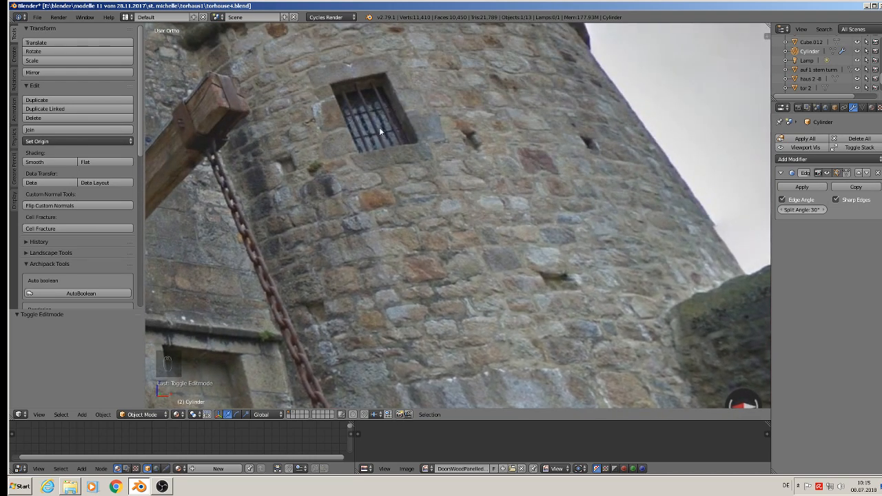
pyautogui.scroll(-3, 396, 140)
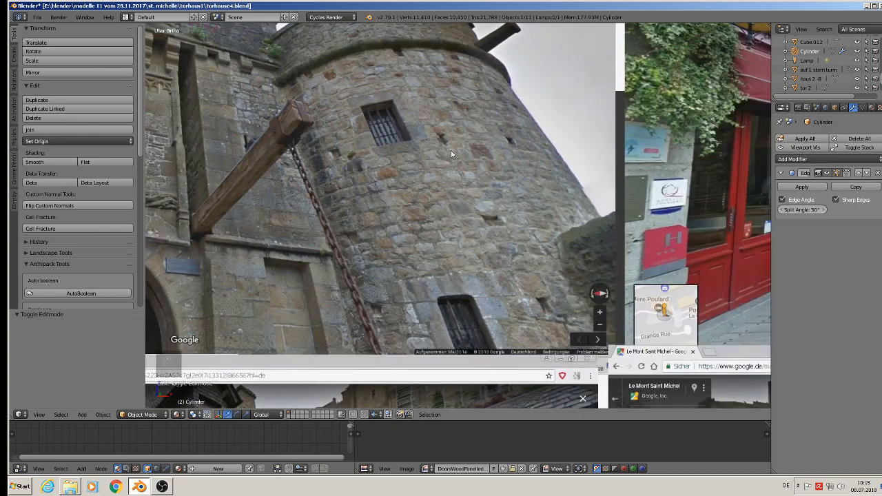
# Step: Add a cube at the 3D cursor in front view and scale it down to fit inside the upper window of the reference photo
pyautogui.keyDown('shift'); pyautogui.moveTo(471, 225); pyautogui.dragTo(469, 206, button='middle'); pyautogui.keyUp('shift')
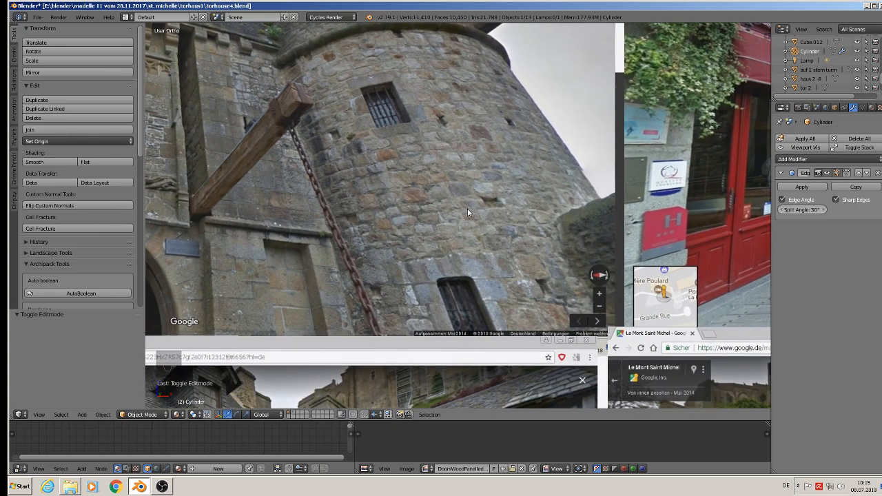
pyautogui.press('KP_1')
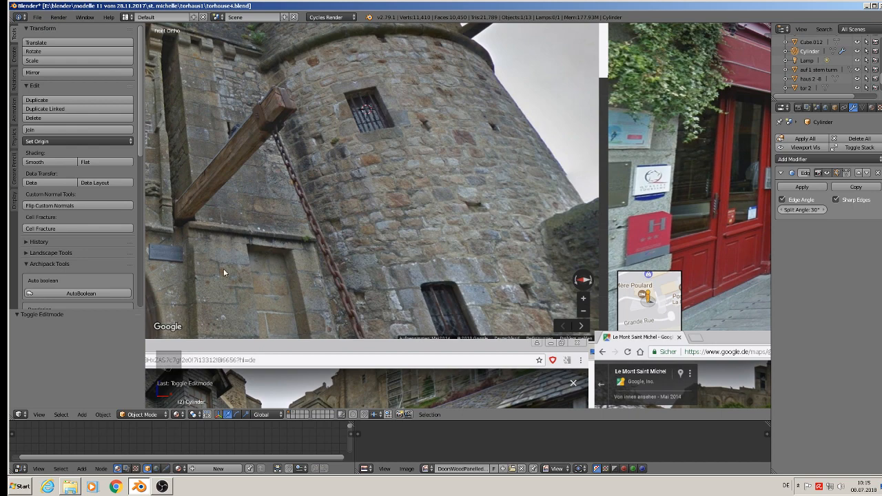
pyautogui.click(81, 414)
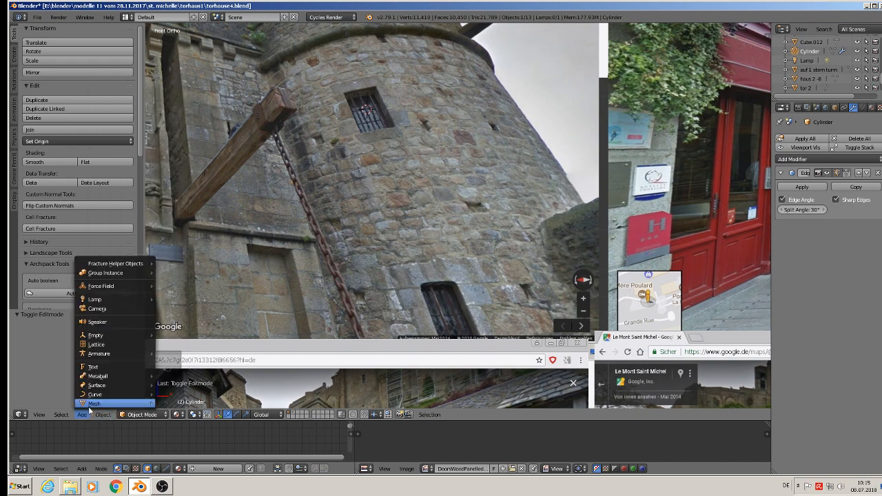
pyautogui.moveTo(93, 403)
pyautogui.click(231, 195)
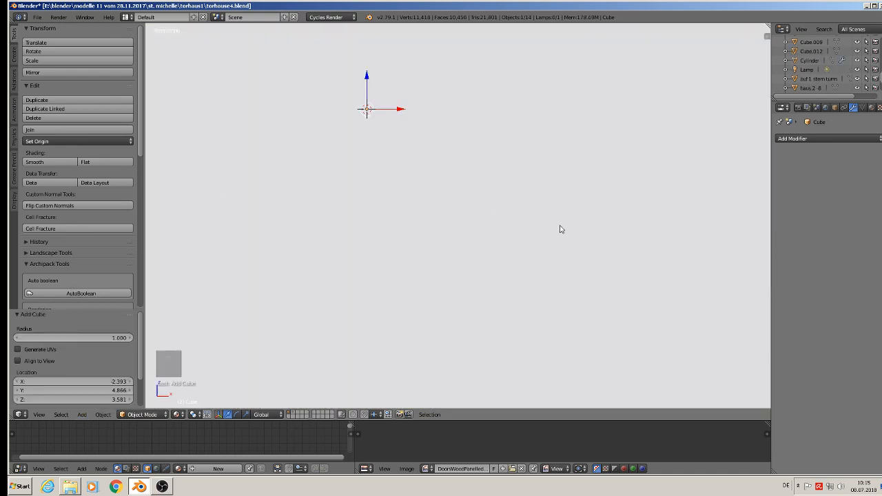
pyautogui.press('s')
pyautogui.click(365, 110)
pyautogui.press('s')
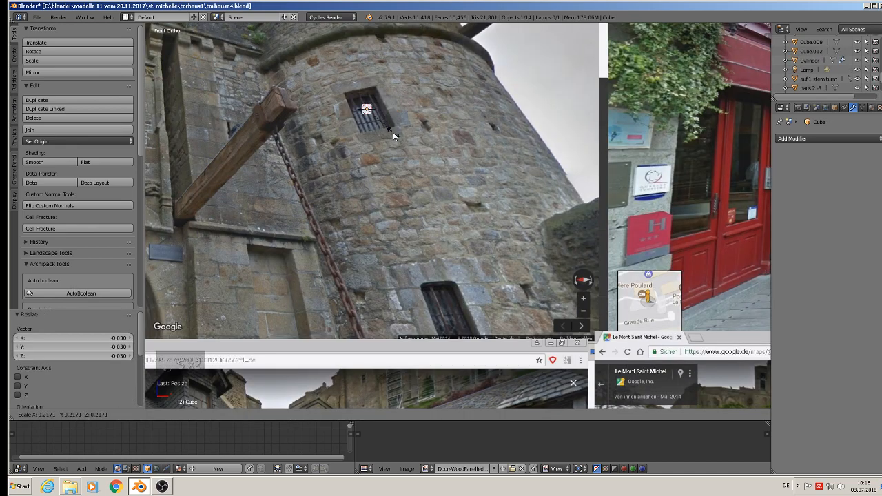
pyautogui.click(374, 127)
# Step: Stretch the cube along X and reduce its thickness to form a thin horizontal window bar about as wide as the opening
pyautogui.press('s')
pyautogui.press('x')
pyautogui.click(610, 174)
pyautogui.press('s')
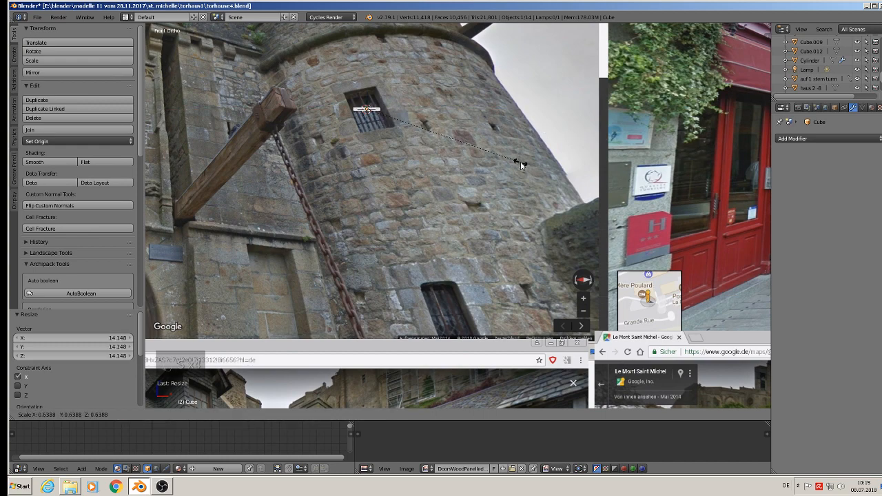
pyautogui.click(473, 154)
pyautogui.press('s')
pyautogui.press('x')
pyautogui.click(559, 163)
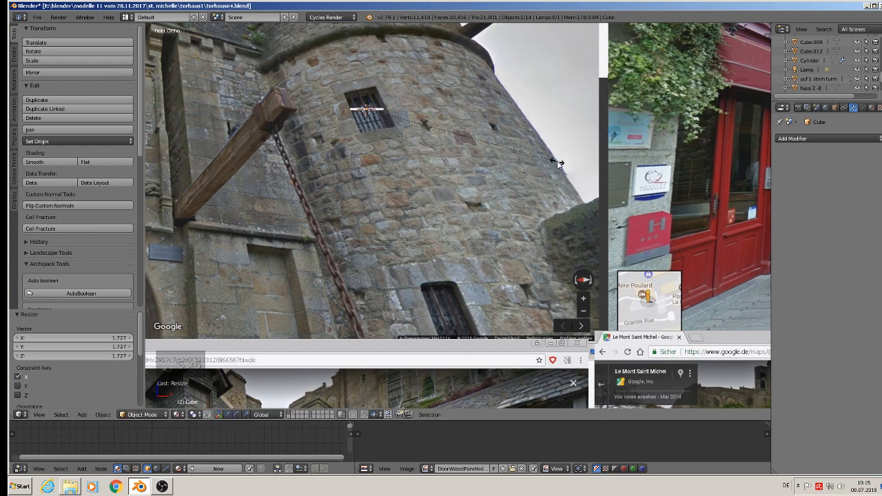
pyautogui.press('s')
pyautogui.press('x')
pyautogui.click(561, 163)
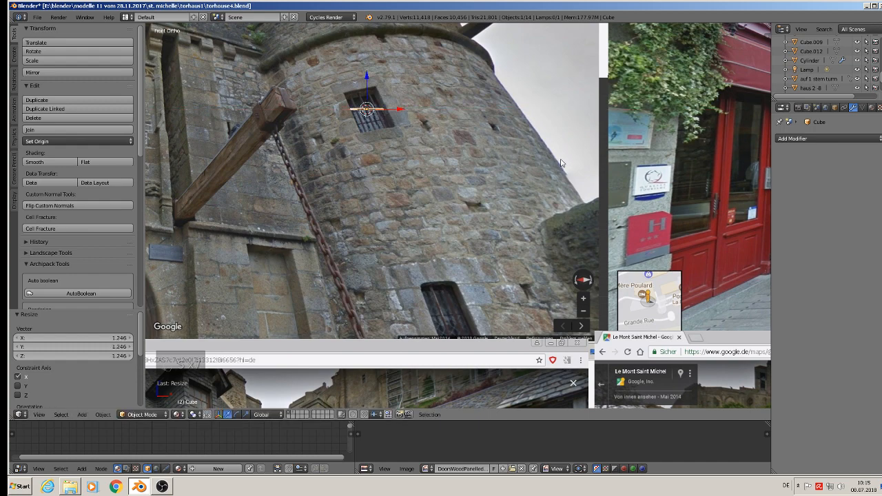
pyautogui.scroll(7, 352, 103)
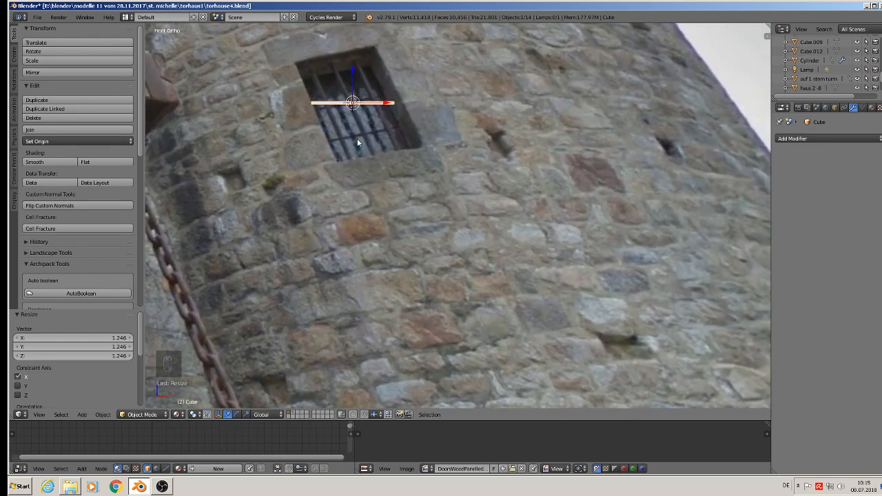
# Step: Move the window bar along Y so it stands in front of the reference photo
pyautogui.moveTo(357, 139); pyautogui.dragTo(409, 166, button='middle')
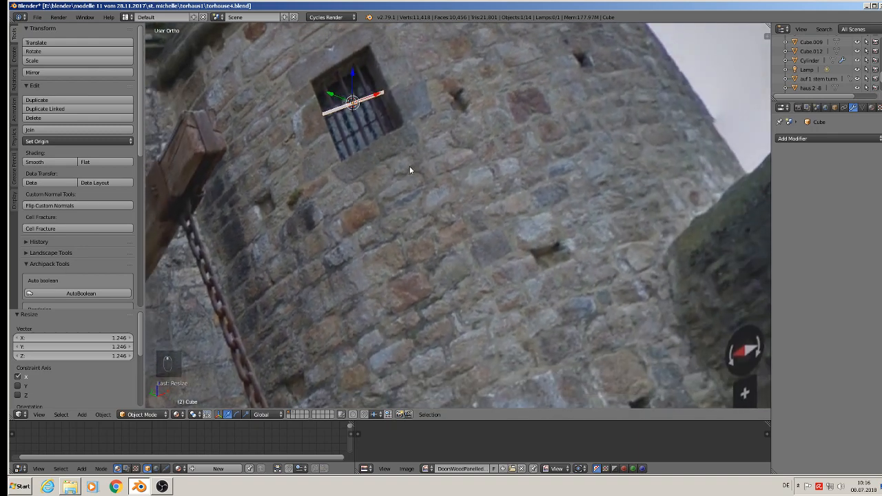
pyautogui.press('g')
pyautogui.press('y')
pyautogui.click(409, 137)
pyautogui.scroll(4, 410, 138)
# Step: Mark all edges of the window bar as seams and assign it the existing "rusted steahl" material
pyautogui.press('Tab')
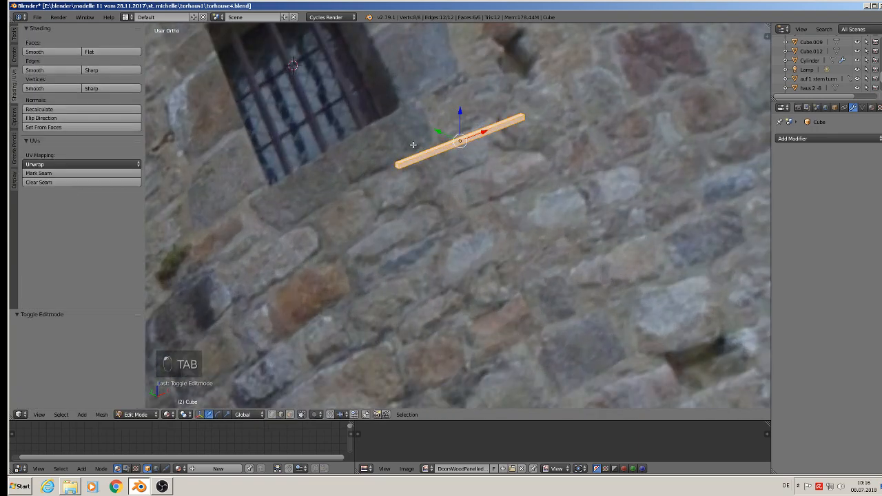
pyautogui.click(51, 175)
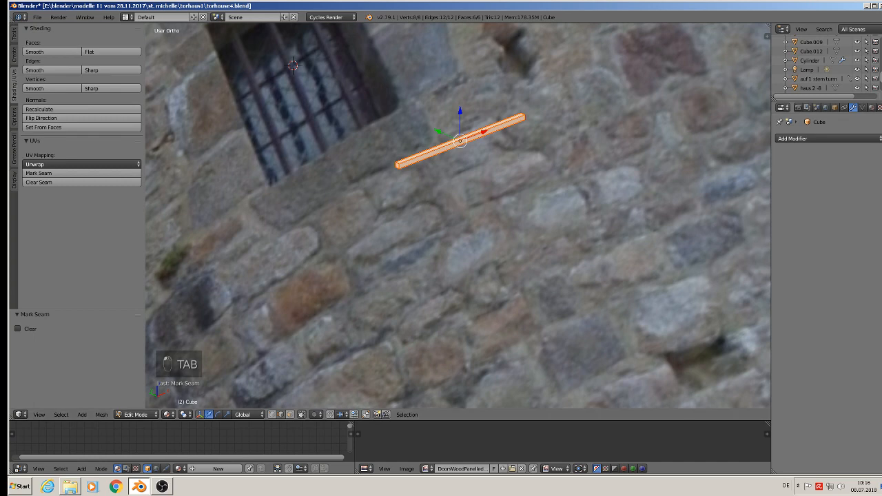
pyautogui.click(870, 108)
pyautogui.click(781, 216)
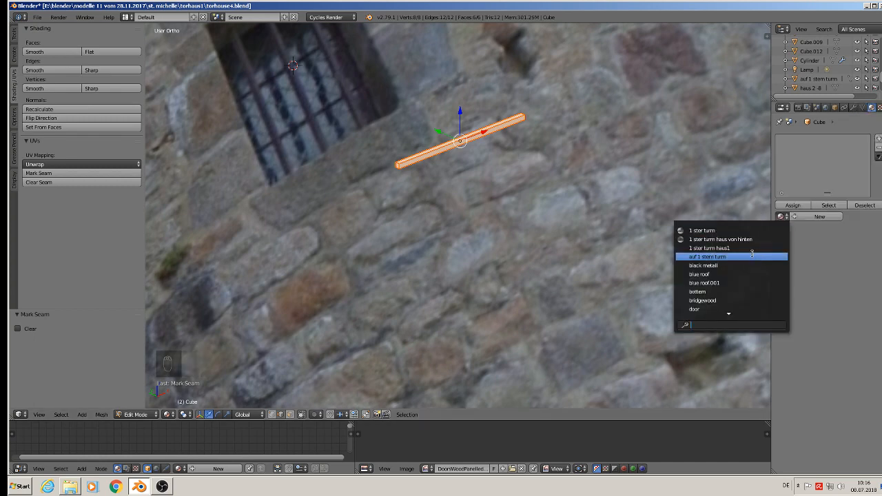
pyautogui.write('ru')
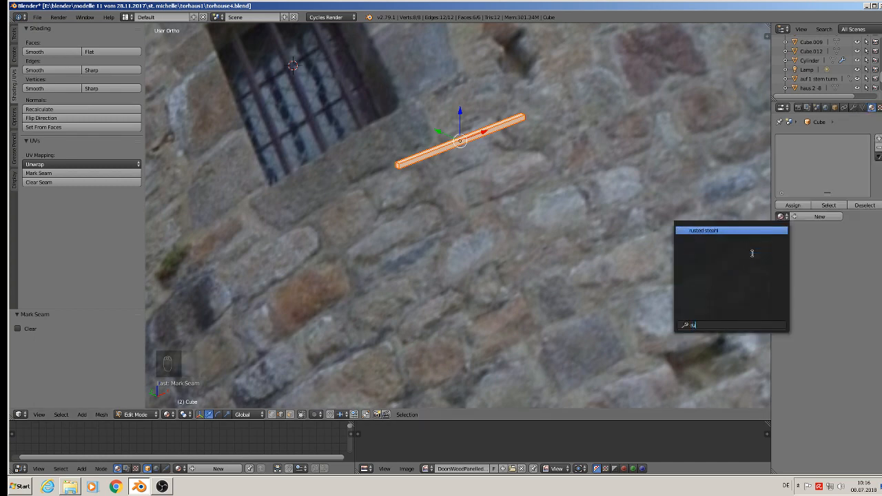
pyautogui.click(698, 231)
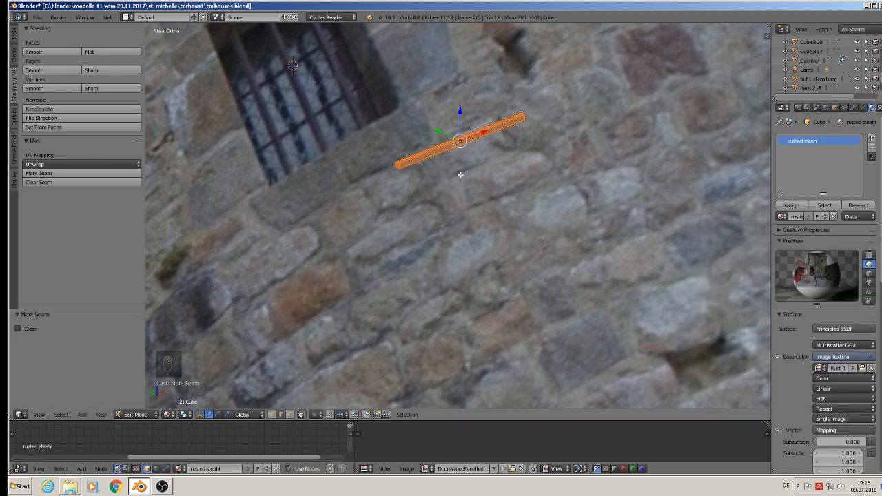
pyautogui.press('Tab')
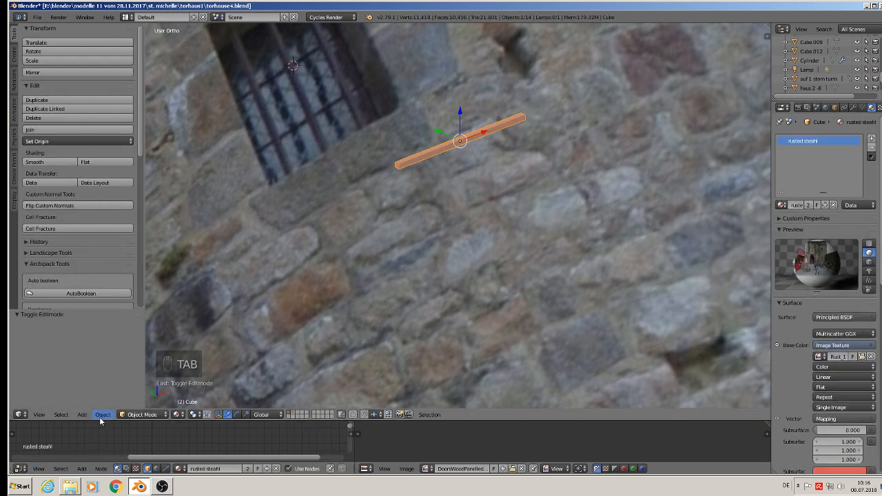
# Step: Apply the window bar's rotation and scale, then unwrap its UVs
pyautogui.click(102, 414)
pyautogui.moveTo(132, 353)
pyautogui.click(223, 372)
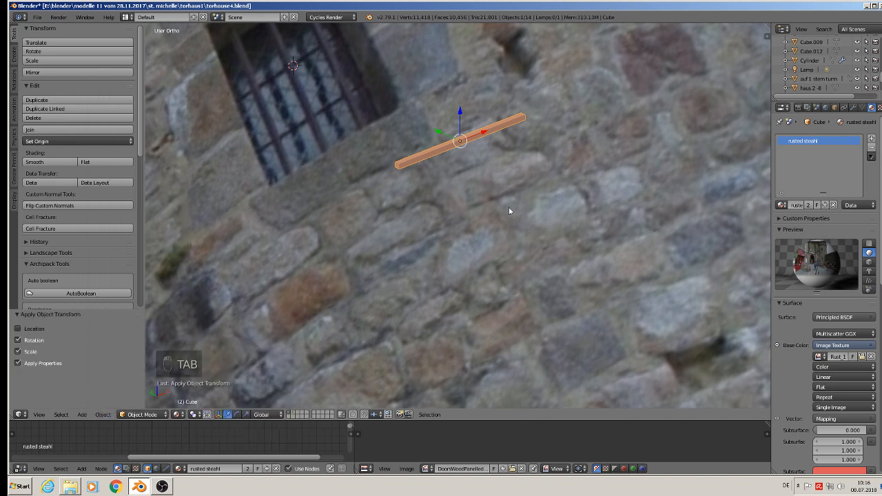
pyautogui.press('Tab')
pyautogui.press('u')
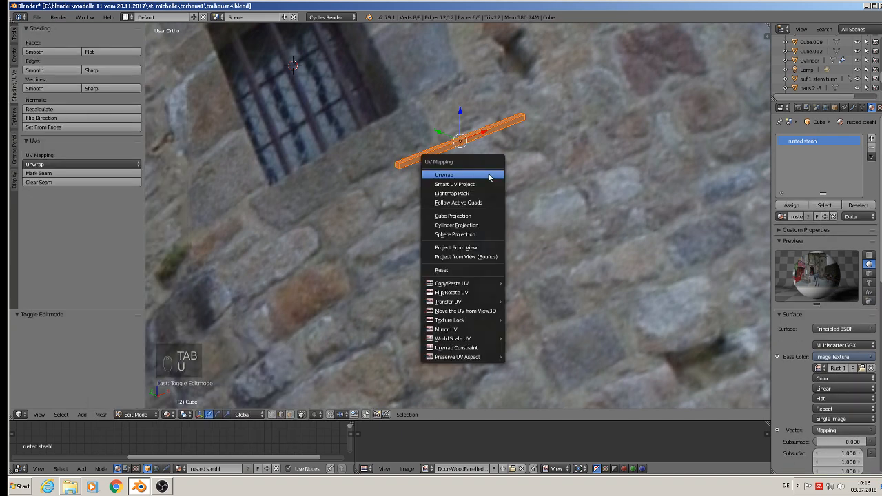
pyautogui.click(487, 174)
pyautogui.press('Tab')
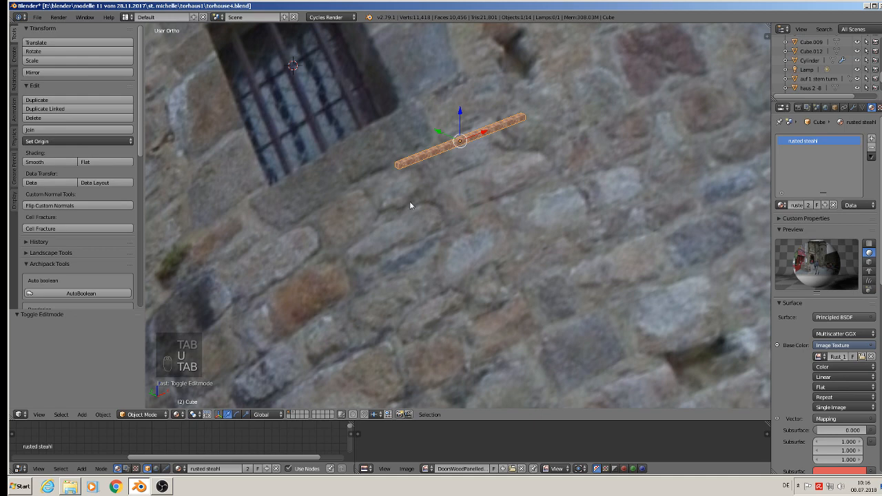
# Step: Duplicate the horizontal bar in front view and place the copy 0.023 lower along Z
pyautogui.moveTo(409, 201); pyautogui.dragTo(407, 187, button='middle')
pyautogui.press('KP_1')
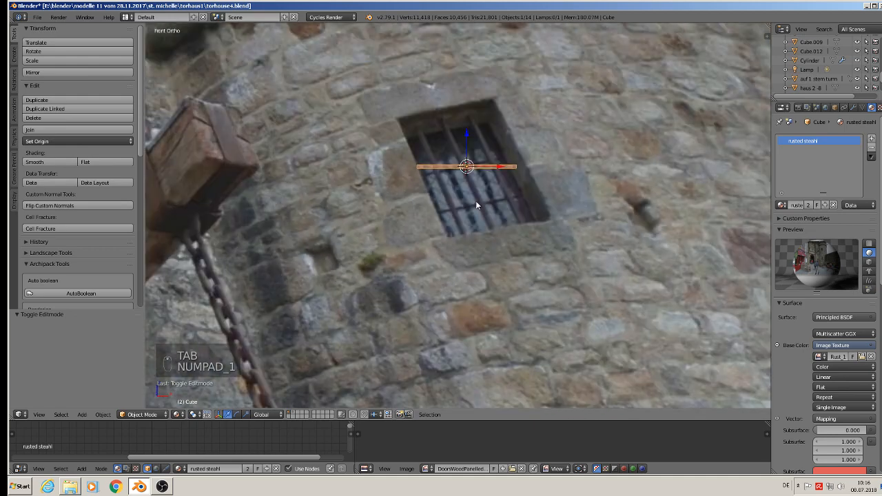
pyautogui.hotkey('shift', 'd')
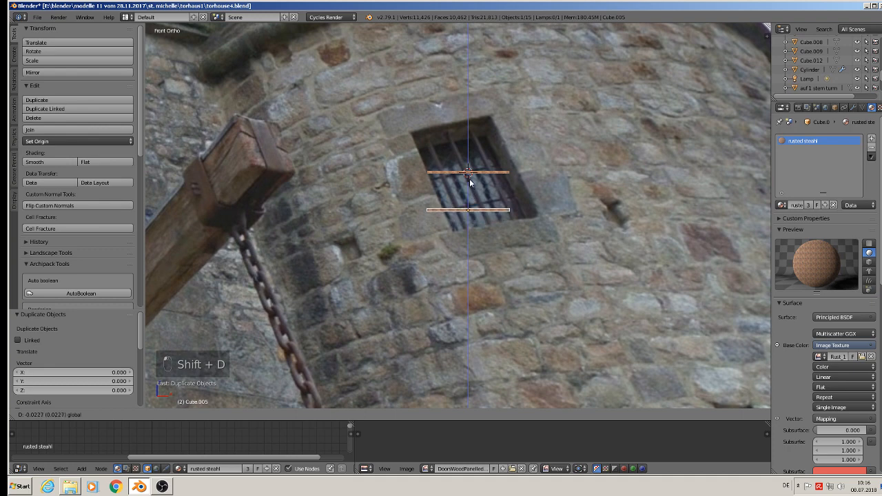
pyautogui.click(469, 184)
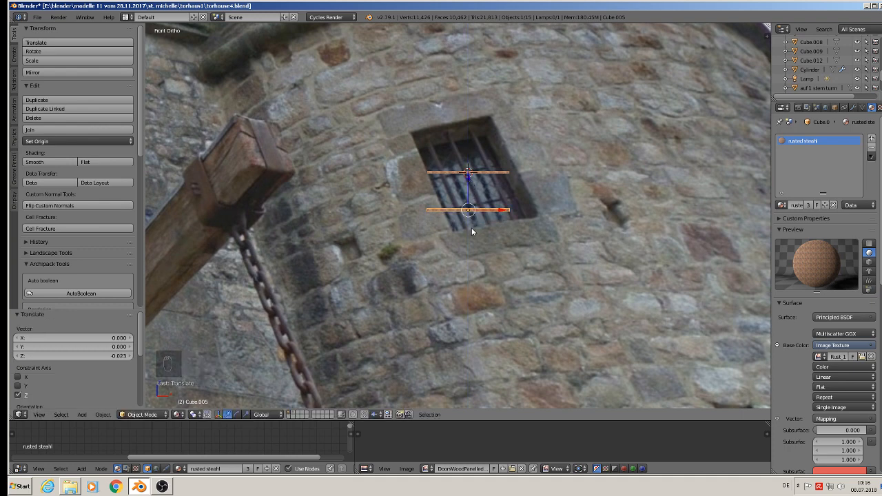
# Step: Duplicate the lower horizontal bar and rotate the copy 90° about the Y axis
pyautogui.hotkey('shift', 'd')
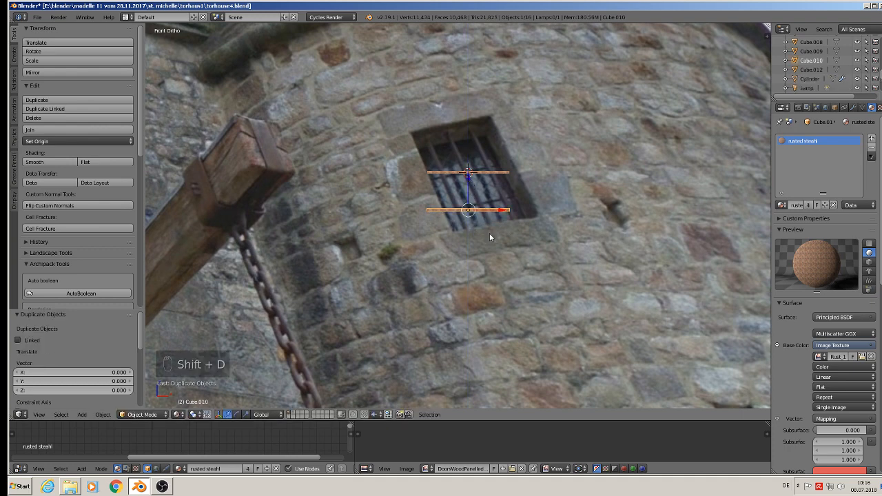
pyautogui.press('r')
pyautogui.write('y')
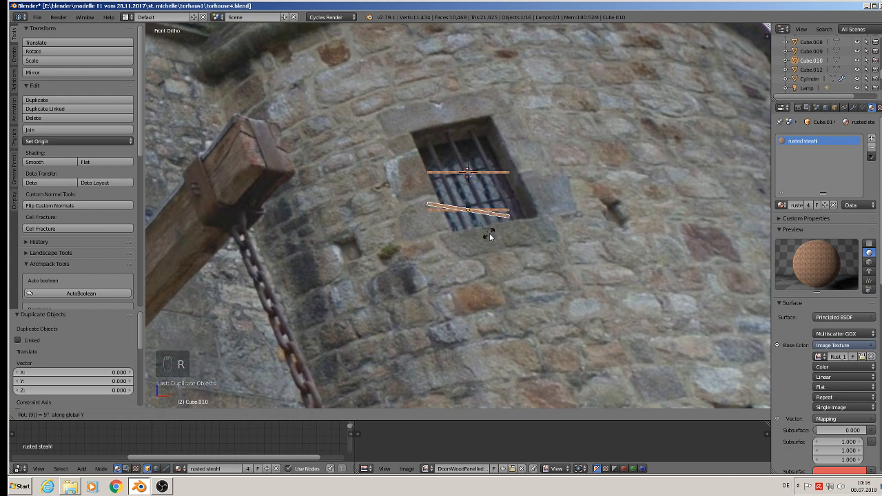
pyautogui.write('90')
pyautogui.press('Return')
# Step: Move the vertical bar to the left ends of the horizontal bars, raise it 0.011 and scale it by 1.422 along Z
pyautogui.moveTo(499, 211); pyautogui.dragTo(458, 209)
pyautogui.moveTo(427, 184); pyautogui.dragTo(427, 166)
pyautogui.press('s')
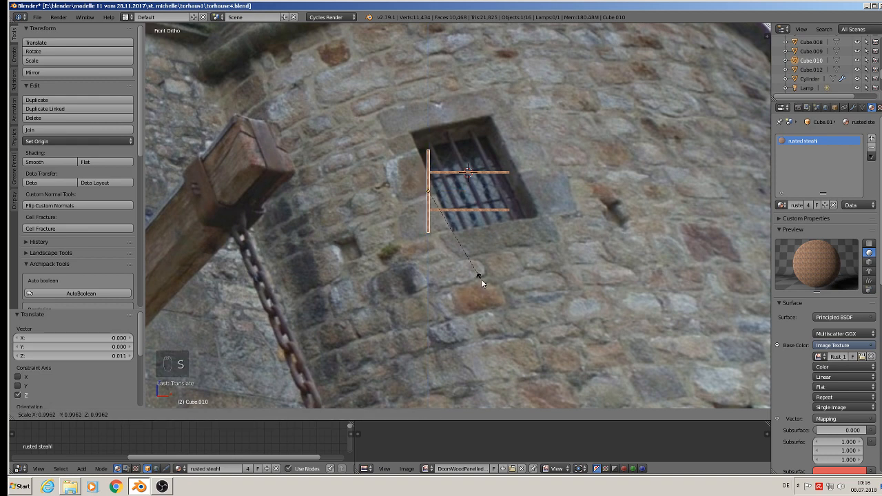
pyautogui.press('z')
pyautogui.click(488, 325)
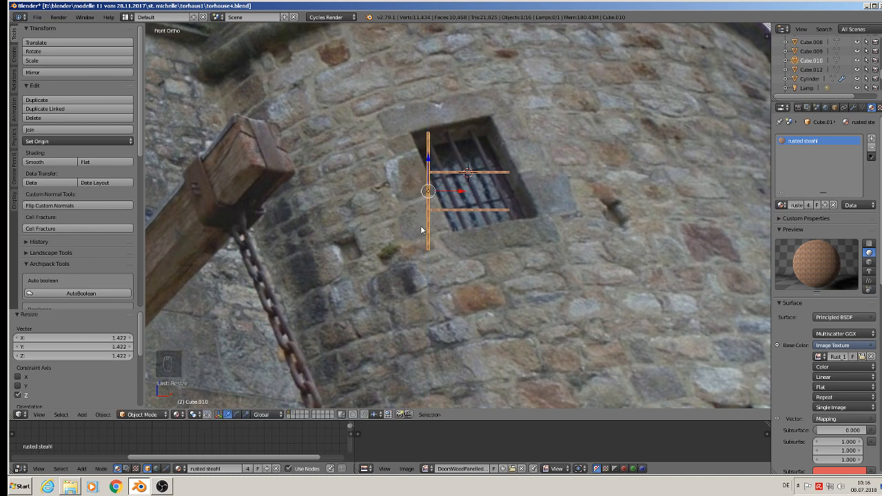
# Step: Duplicate the left vertical bar and place the copy 0.049 along X at the right ends of the horizontal bars
pyautogui.hotkey('shift', 'd')
pyautogui.press('x')
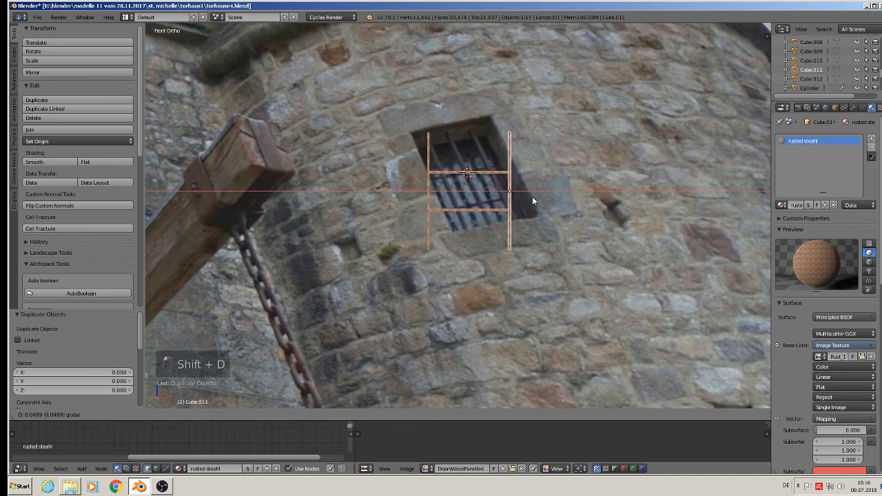
pyautogui.click(532, 197)
# Step: Duplicate the upper horizontal bar and place the copy 0.023 higher along Z, at the tops of the vertical bars
pyautogui.rightClick(476, 177)
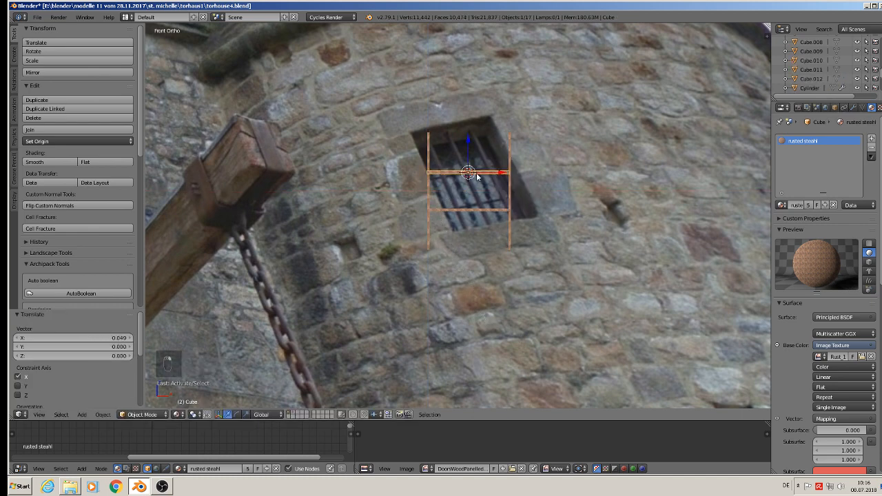
pyautogui.hotkey('shift', 'd')
pyautogui.press('z')
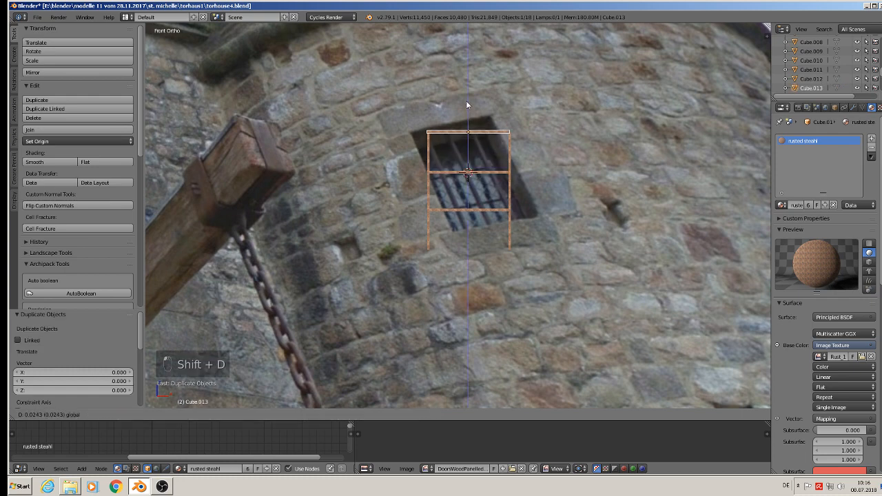
pyautogui.click(467, 102)
# Step: Duplicate the top horizontal bar and lower the copy along Z to the bottom ends of the vertical bars
pyautogui.hotkey('shift', 'd')
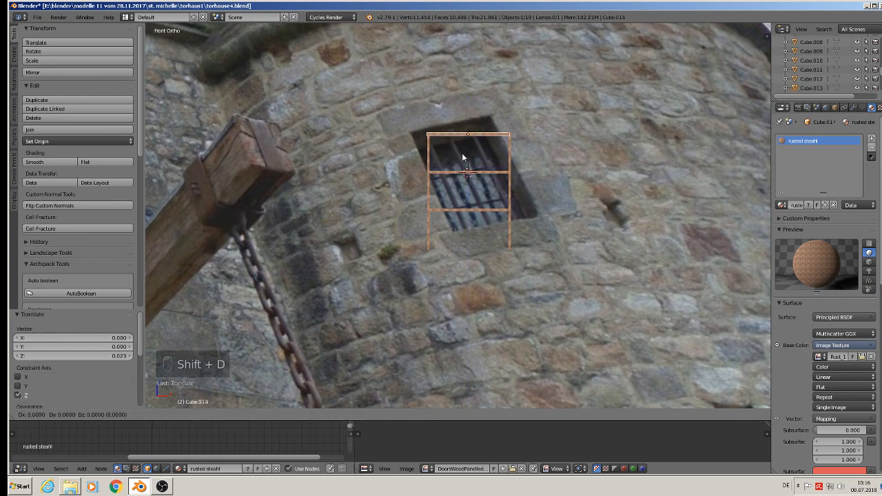
pyautogui.click(462, 154)
pyautogui.moveTo(464, 112); pyautogui.dragTo(472, 181)
pyautogui.moveTo(467, 103); pyautogui.dragTo(465, 213)
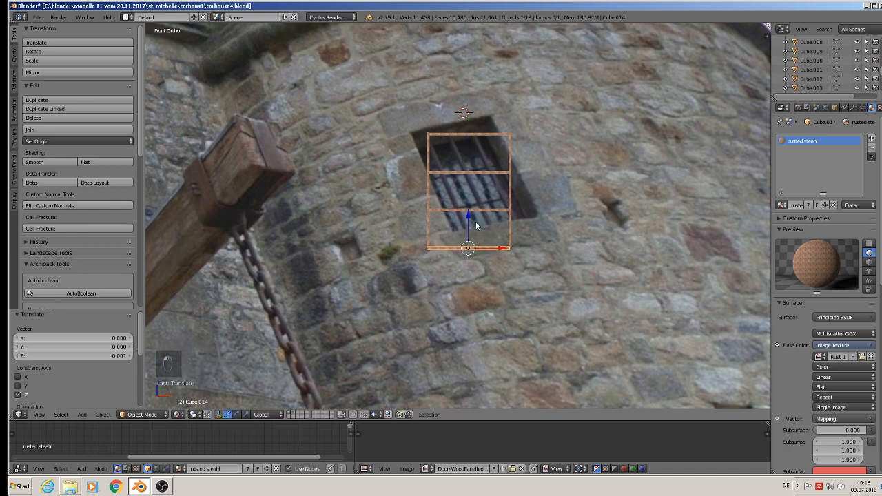
# Step: Duplicate only the grille's top bar and rotate the copy 90° about Y as a centre vertical bar
pyautogui.press('a')
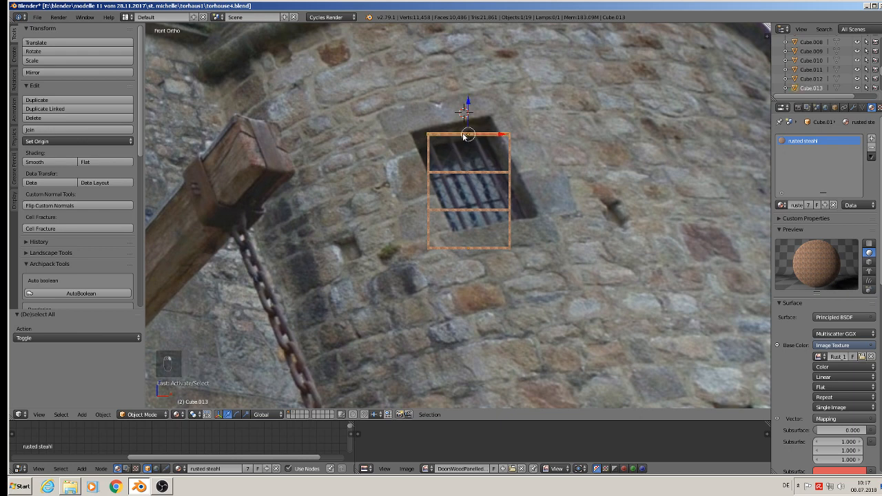
pyautogui.hotkey('shift', 'd')
pyautogui.press('r')
pyautogui.press('y')
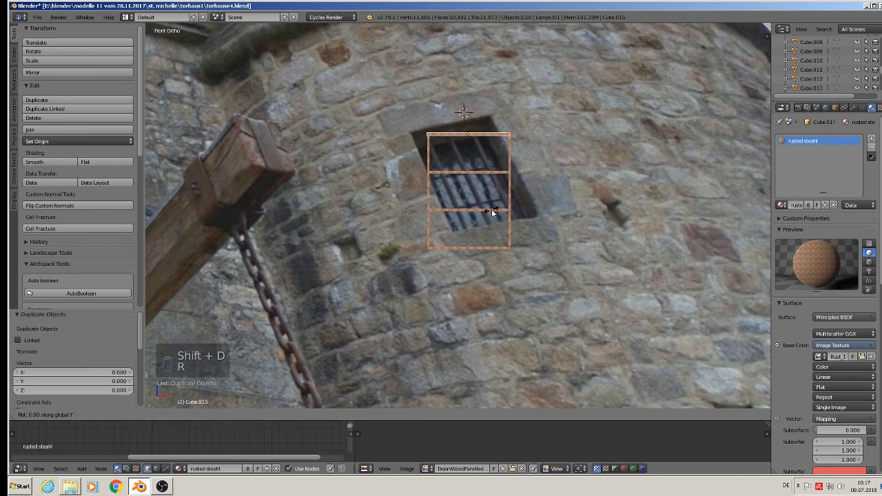
pyautogui.press('9')
pyautogui.press('0')
pyautogui.press('Return')
# Step: Enlarge the centre vertical bar with two uniform scalings, lower it to the frame's top edge and shift it -0.011 along X
pyautogui.moveTo(468, 106); pyautogui.dragTo(469, 149)
pyautogui.press('s')
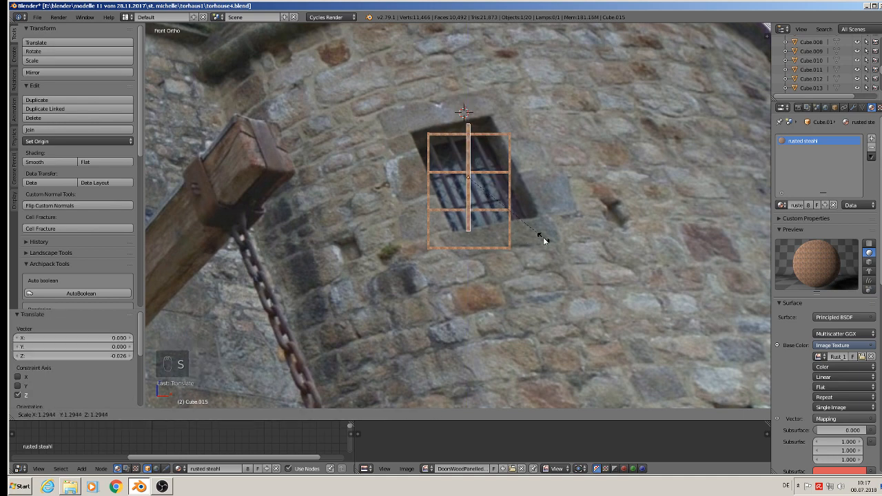
pyautogui.click(538, 237)
pyautogui.press('s')
pyautogui.click(496, 195)
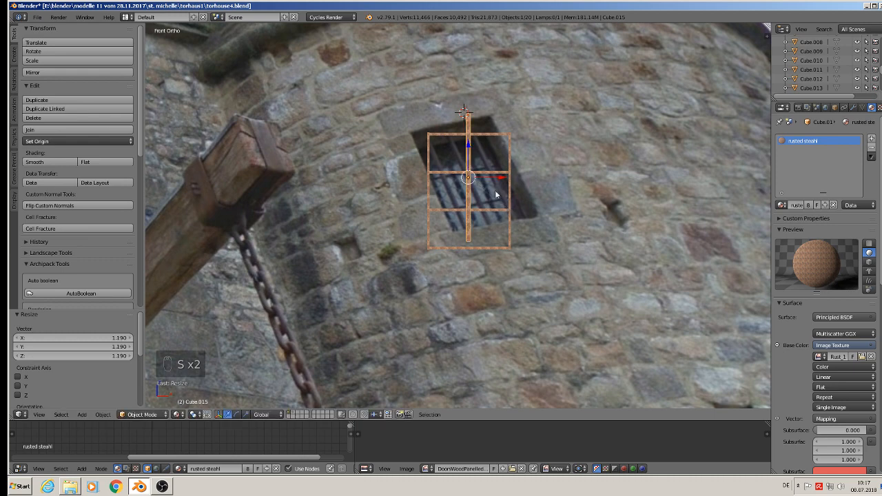
pyautogui.moveTo(466, 158); pyautogui.dragTo(476, 194)
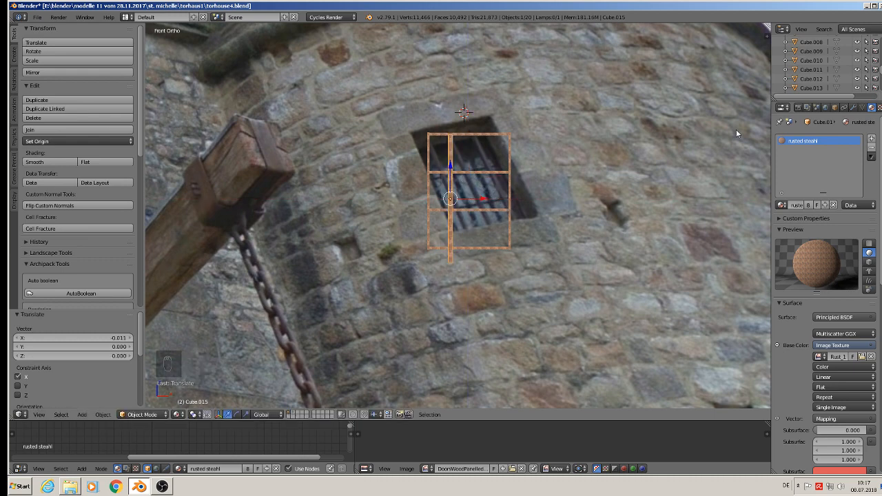
# Step: Add an Array modifier to the vertical bar and set its relative X offset to 0
pyautogui.click(853, 107)
pyautogui.click(814, 138)
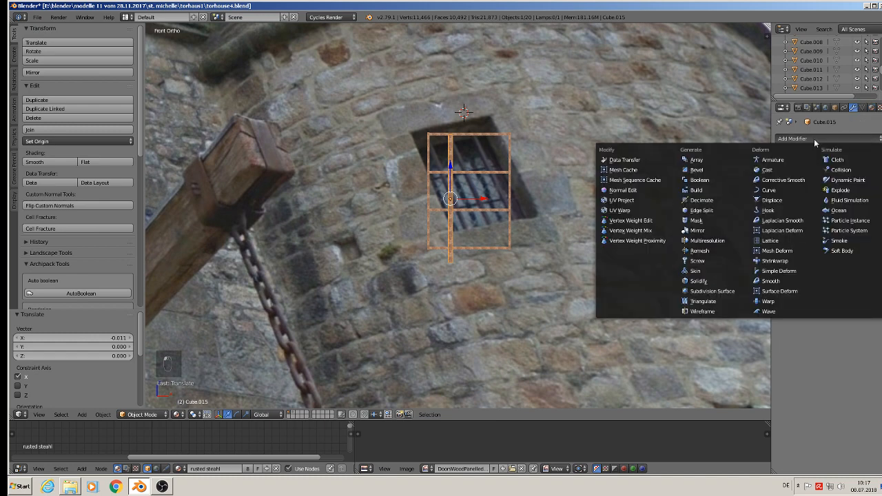
pyautogui.click(721, 162)
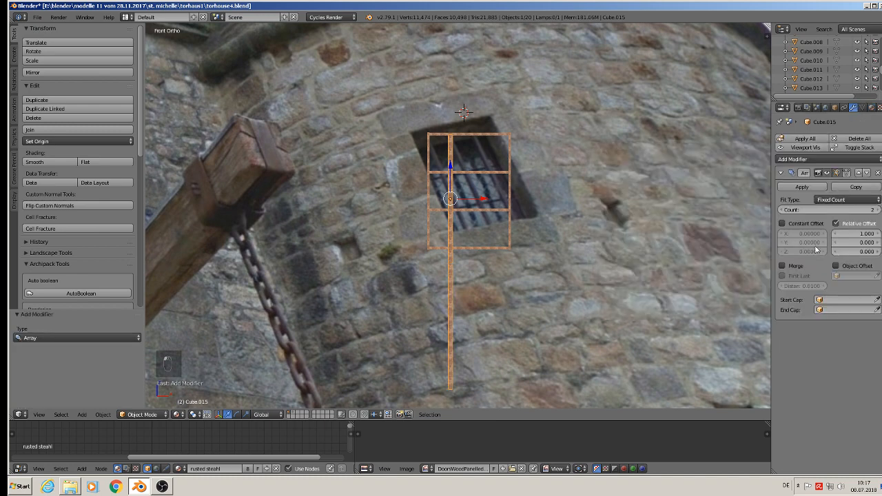
pyautogui.press('Return')
# Step: Try different relative Y offsets for the bar array, including -0.5
pyautogui.doubleClick(861, 241)
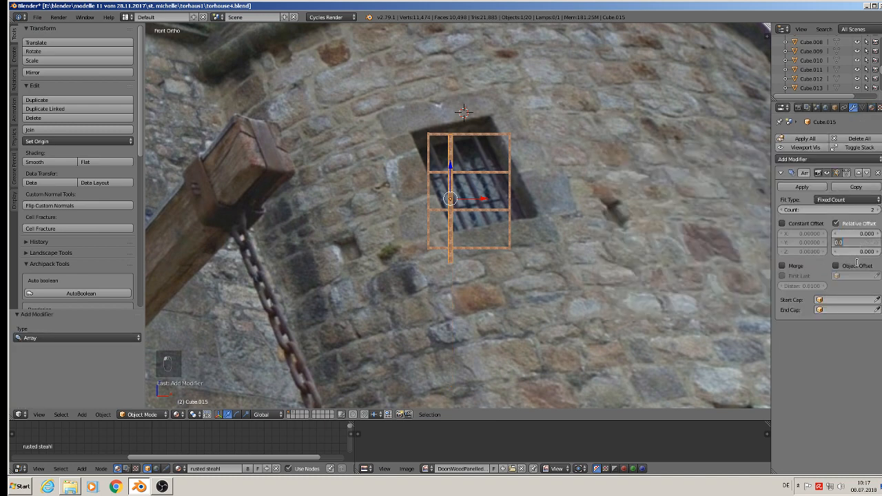
pyautogui.write('1')
pyautogui.press('Return')
pyautogui.moveTo(857, 242); pyautogui.dragTo(874, 242)
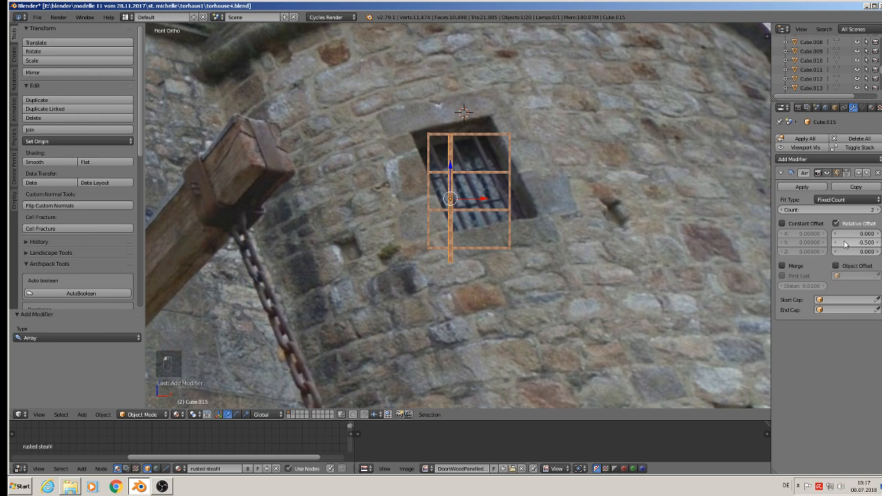
pyautogui.click(845, 242)
pyautogui.write('0.5')
pyautogui.press('Return')
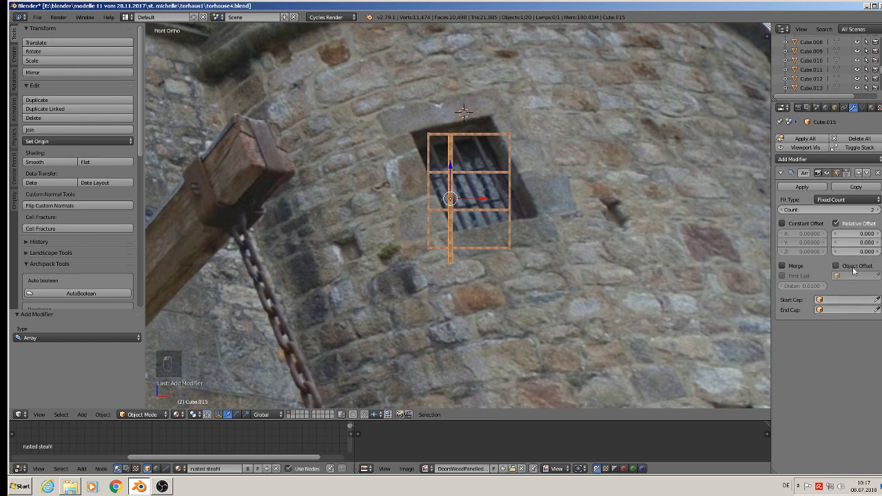
# Step: Set the bar array's relative Z offset to 5.5 and its count to 3
pyautogui.click(858, 252)
pyautogui.write('1')
pyautogui.press('Return')
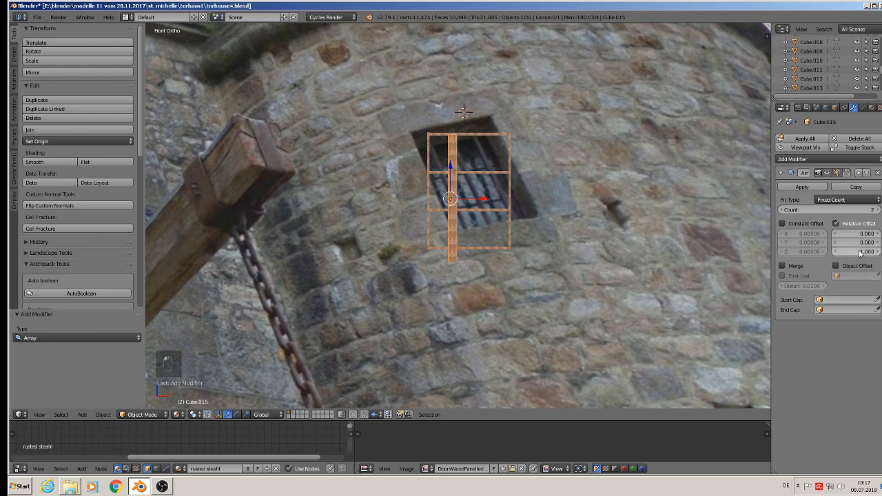
pyautogui.moveTo(856, 251); pyautogui.dragTo(878, 252)
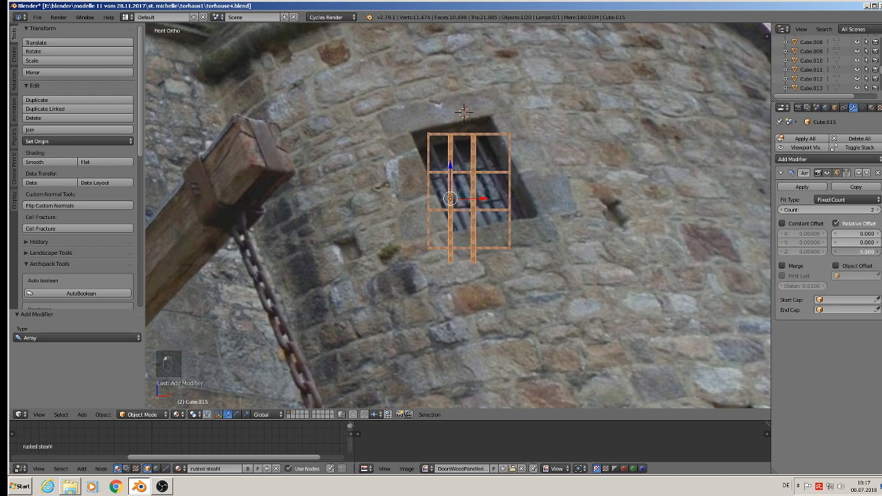
pyautogui.click(877, 210)
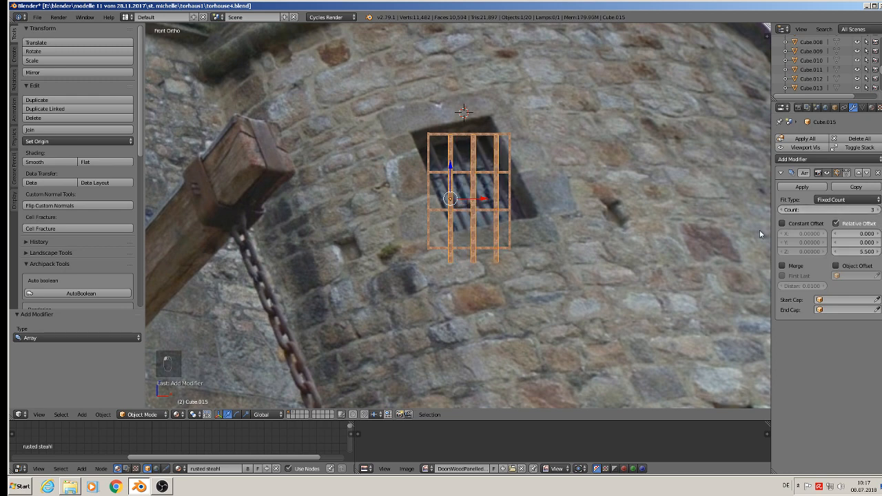
# Step: Scale the three arrayed bars down to the frame's height and shift them until they are evenly spaced inside the frame
pyautogui.moveTo(487, 199); pyautogui.dragTo(484, 200)
pyautogui.press('s')
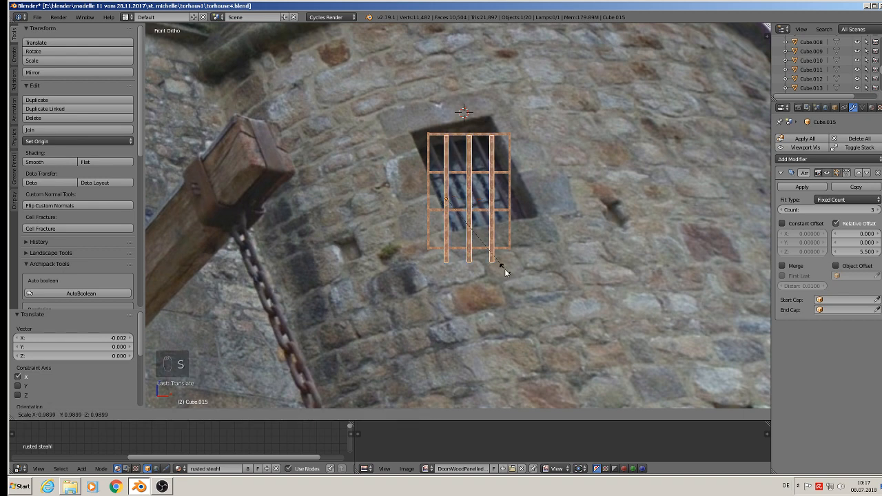
pyautogui.click(502, 262)
pyautogui.moveTo(445, 172); pyautogui.dragTo(447, 163)
pyautogui.moveTo(479, 190); pyautogui.dragTo(482, 196)
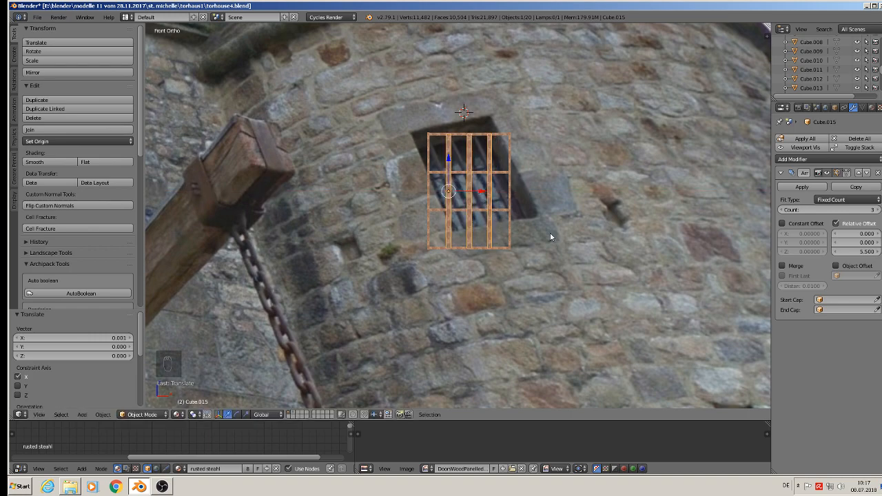
# Step: Select only the arrayed vertical bars and move them -0.009 along Y, in front of the horizontal bars
pyautogui.press('a')
pyautogui.moveTo(553, 238); pyautogui.dragTo(504, 249, button='middle')
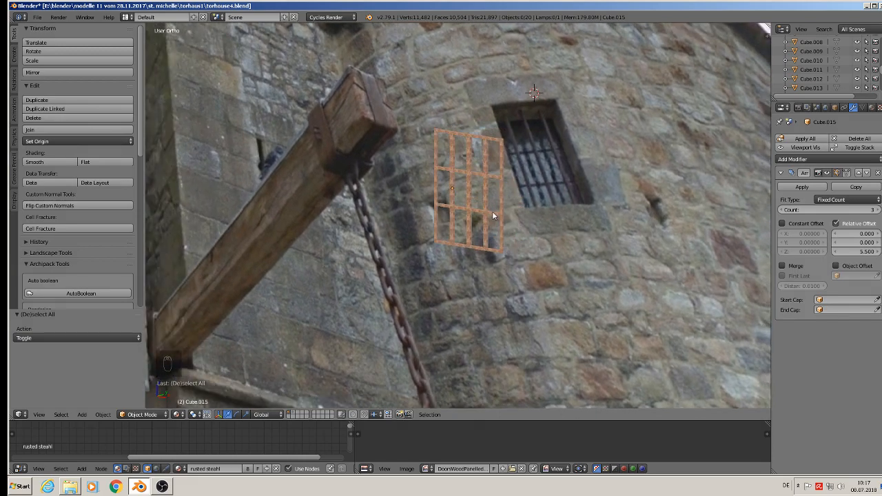
pyautogui.scroll(2, 492, 211)
pyautogui.moveTo(474, 206); pyautogui.dragTo(466, 207, button='middle')
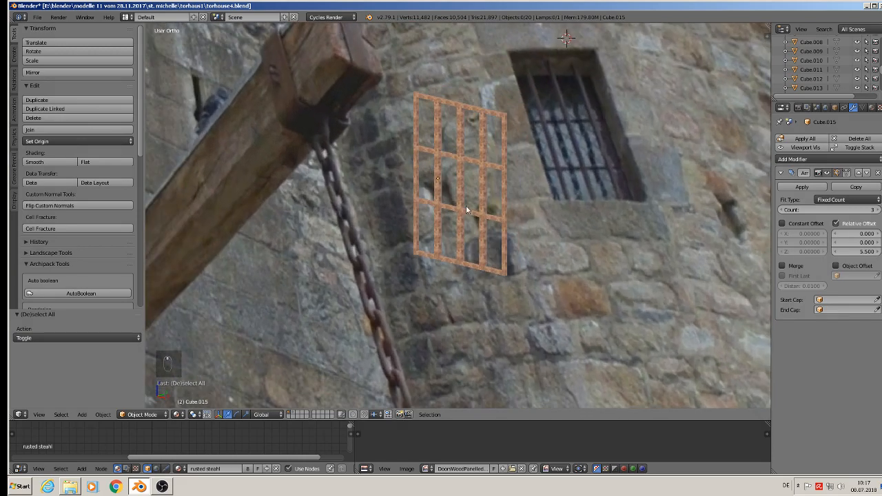
pyautogui.rightClick(460, 147)
pyautogui.moveTo(454, 178); pyautogui.dragTo(445, 188)
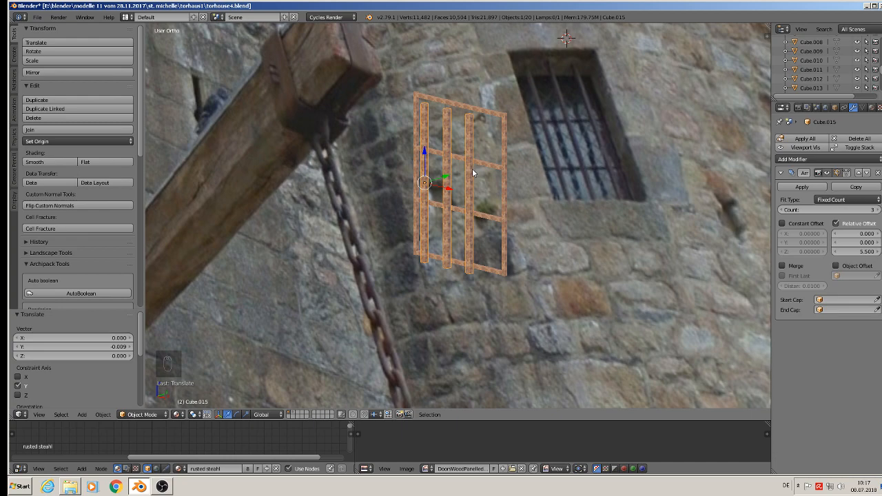
pyautogui.moveTo(472, 172)
pyautogui.mouseDown(button='middle')
pyautogui.moveTo(511, 180)
pyautogui.moveTo(536, 157)
pyautogui.moveTo(468, 185)
pyautogui.mouseUp(button='middle')
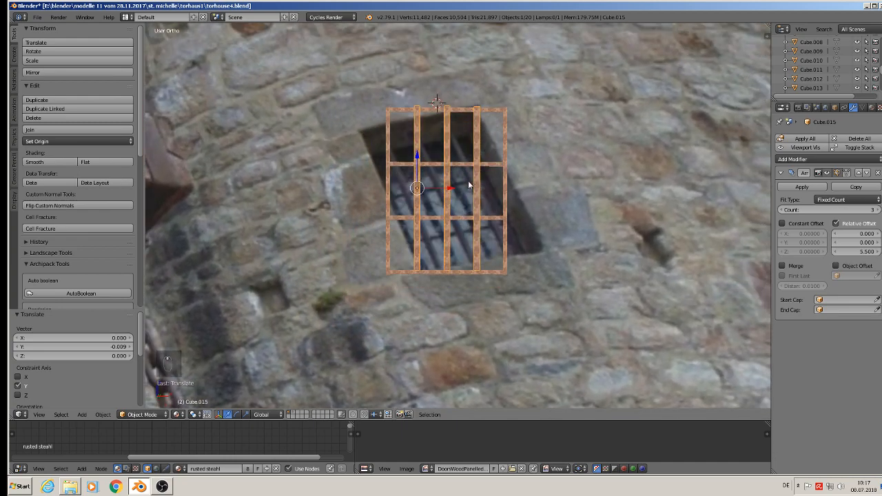
# Step: Add a cube at the grille's centre in front view and scale it down to about the grille's height
pyautogui.press('a')
pyautogui.press('KP_1')
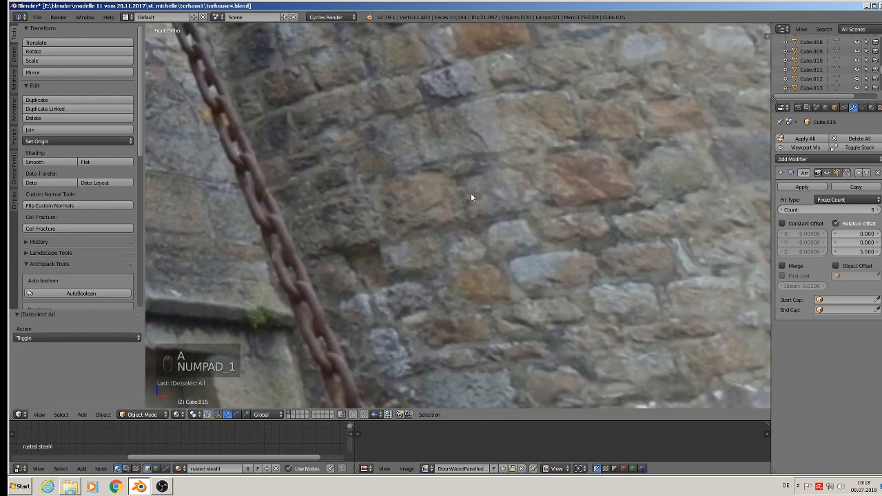
pyautogui.scroll(-7, 471, 193)
pyautogui.scroll(10, 505, 203)
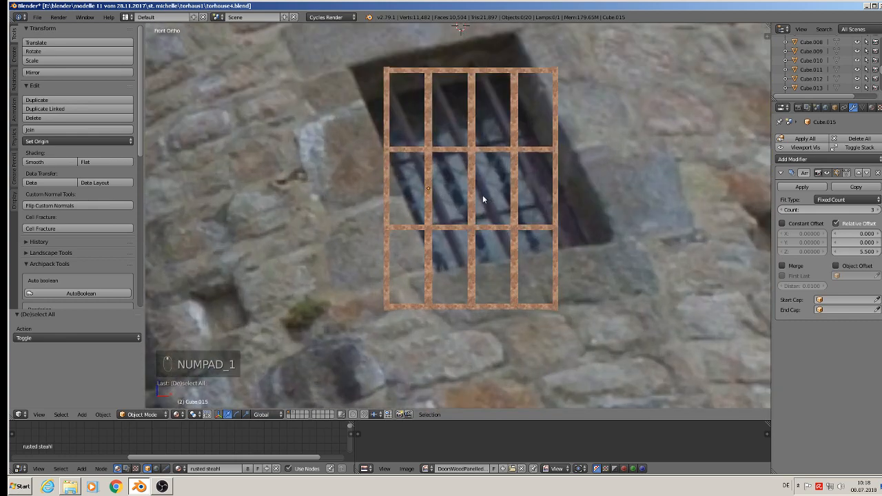
pyautogui.click(100, 415)
pyautogui.moveTo(124, 346)
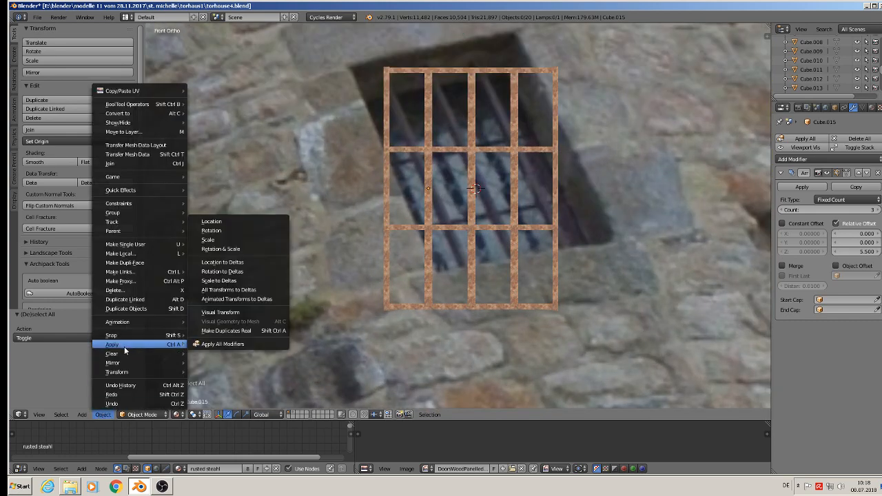
pyautogui.click(82, 414)
pyautogui.moveTo(94, 403)
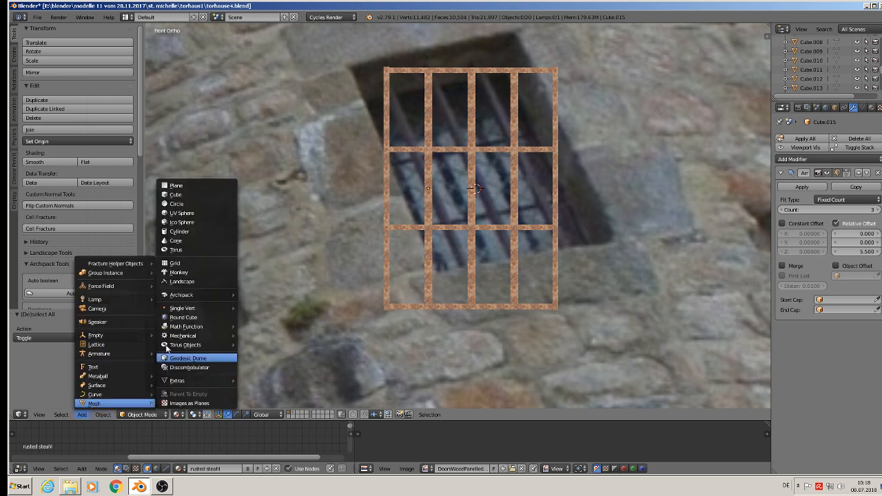
pyautogui.click(178, 196)
pyautogui.press('s')
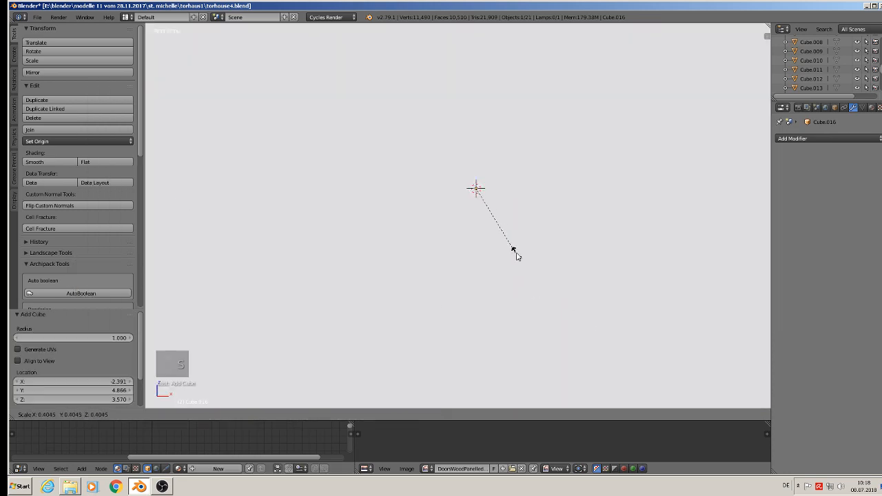
pyautogui.click(468, 191)
pyautogui.press('s')
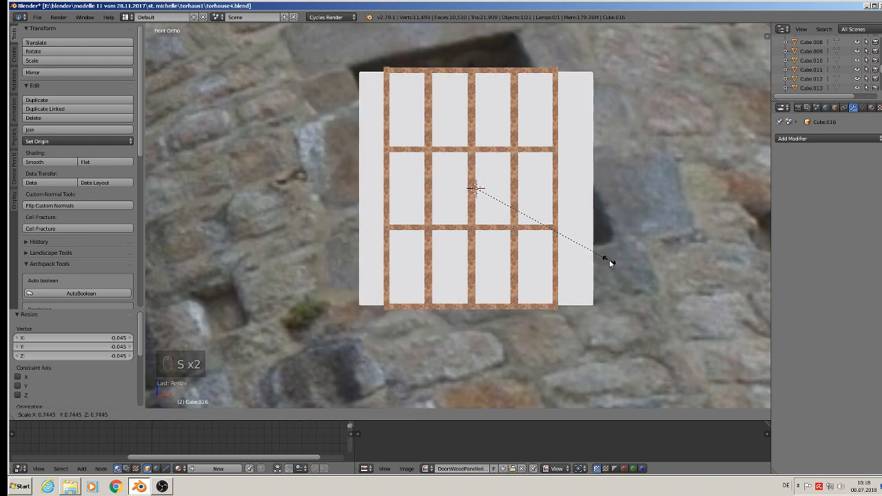
pyautogui.click(609, 262)
# Step: Narrow the cube along X to the grille's width and shift it -0.002 along X to line up with the frame
pyautogui.press('s')
pyautogui.press('x')
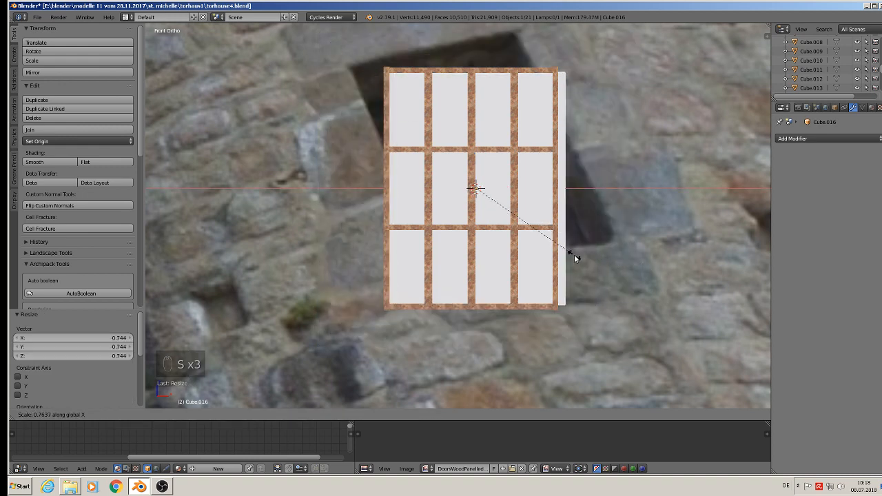
pyautogui.click(575, 252)
pyautogui.press('g')
pyautogui.press('x')
pyautogui.click(581, 222)
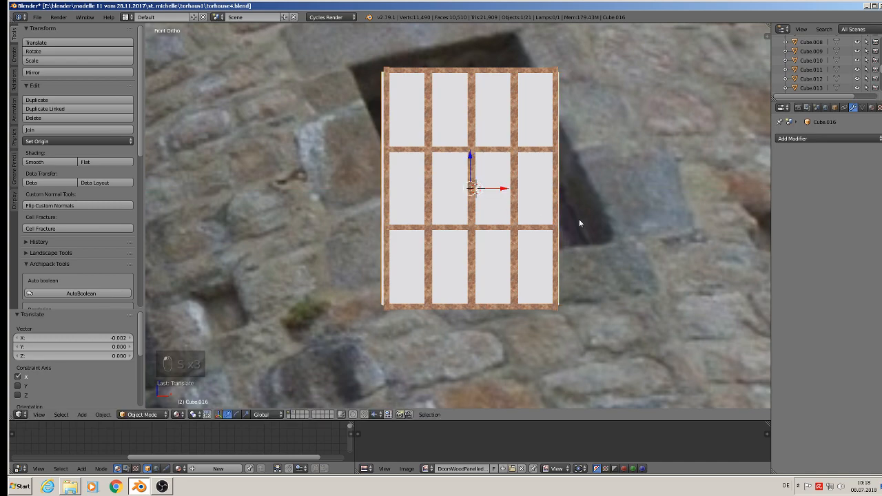
pyautogui.press('s')
pyautogui.click(630, 240)
# Step: Move the cube -0.041 along Y to the grille and flatten it into a thin panel with a Y scale of 0.024
pyautogui.moveTo(630, 240); pyautogui.dragTo(525, 303, button='middle')
pyautogui.scroll(-3, 526, 303)
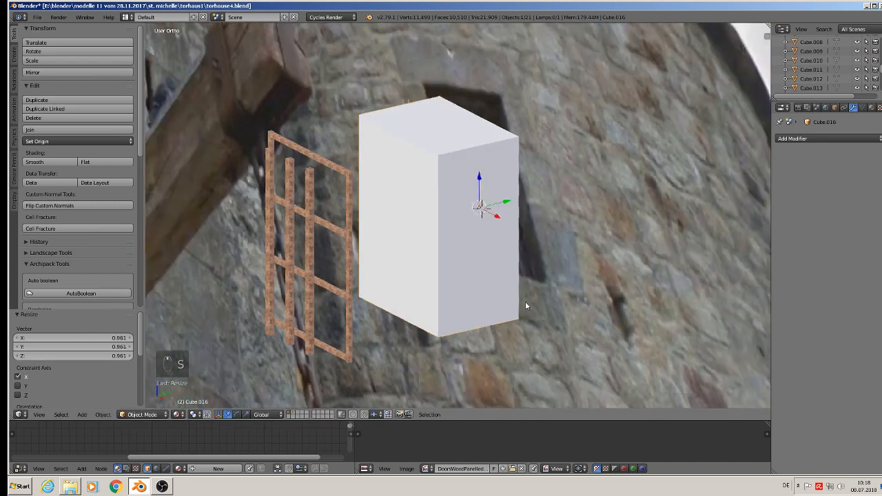
pyautogui.moveTo(517, 234); pyautogui.dragTo(419, 259)
pyautogui.click(490, 235)
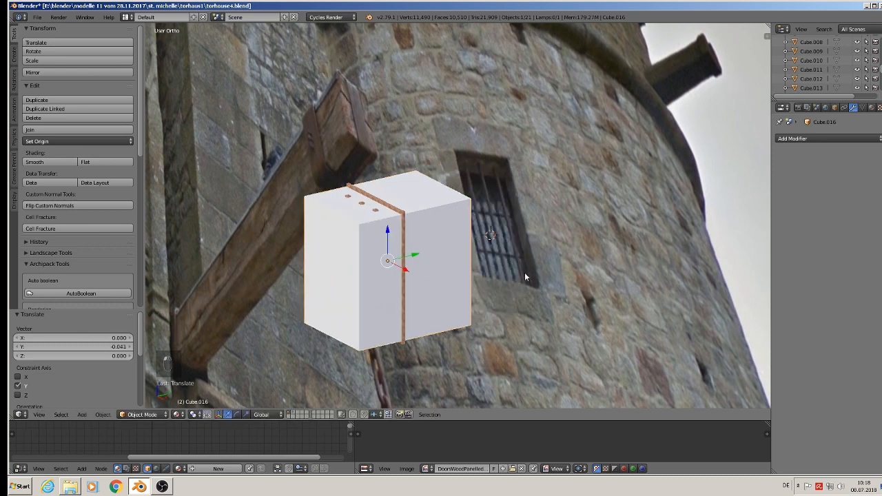
pyautogui.press('s')
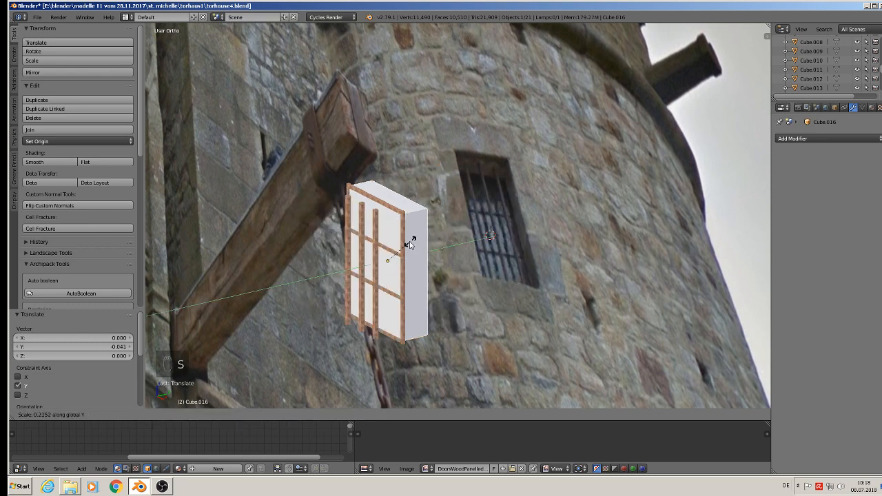
pyautogui.click(405, 261)
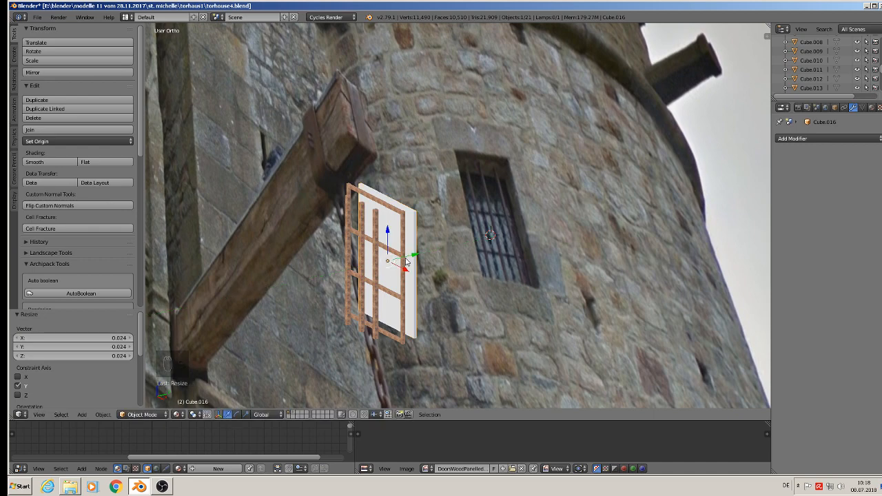
# Step: Move the thin panel -0.006 along Y so it sits within the grille frame behind the vertical bars
pyautogui.press('g')
pyautogui.press('y')
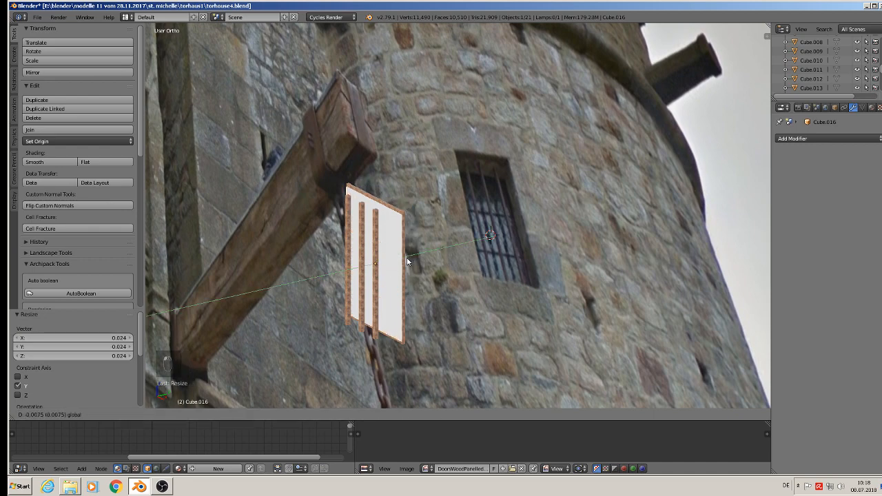
pyautogui.click(408, 256)
pyautogui.scroll(2, 405, 262)
pyautogui.scroll(1, 404, 264)
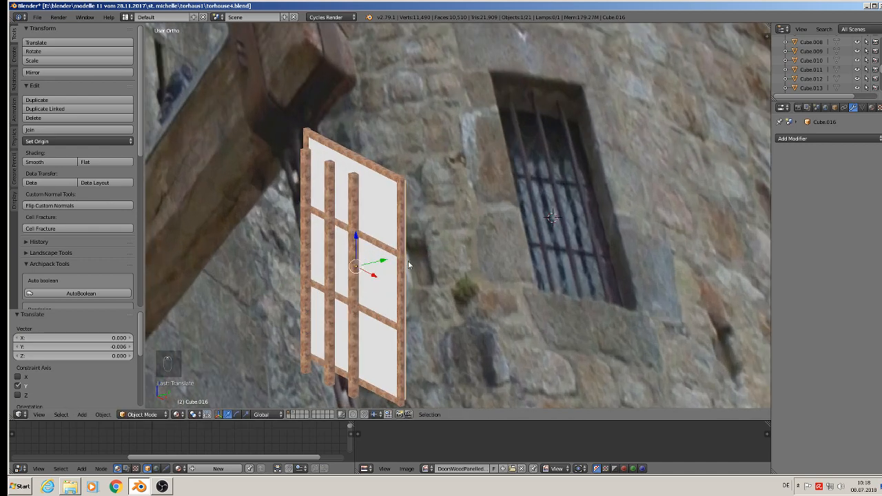
# Step: Apply the rotation and scale of the thin panel behind the grille
pyautogui.press('Tab')
pyautogui.press('Tab')
pyautogui.click(105, 415)
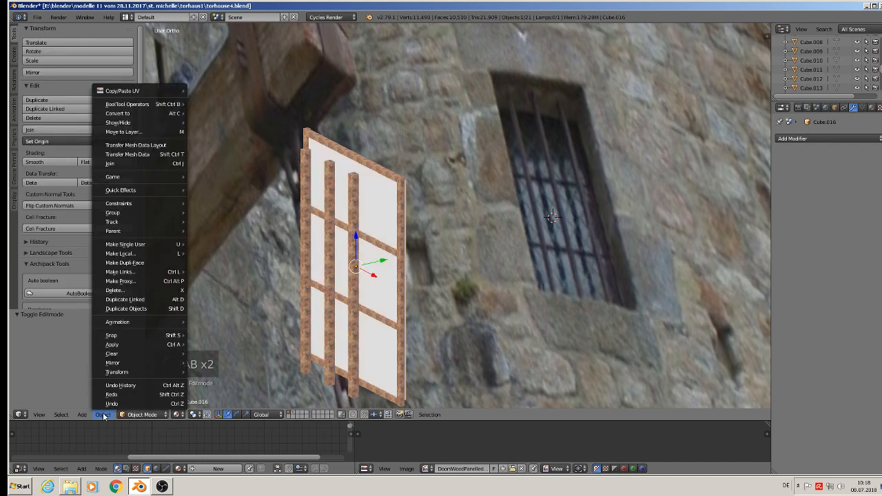
pyautogui.moveTo(125, 345)
pyautogui.click(215, 365)
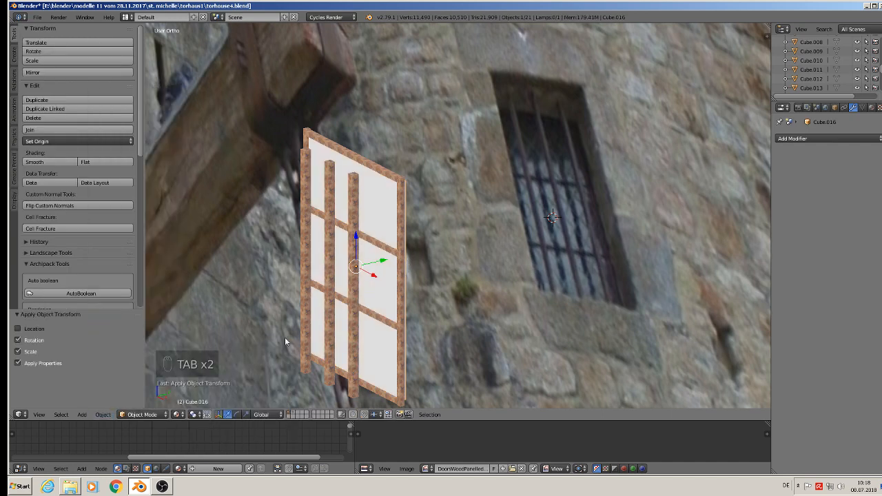
# Step: Unwrap the thin panel's mesh for UV mapping and return to Object Mode
pyautogui.press('Tab')
pyautogui.press('u')
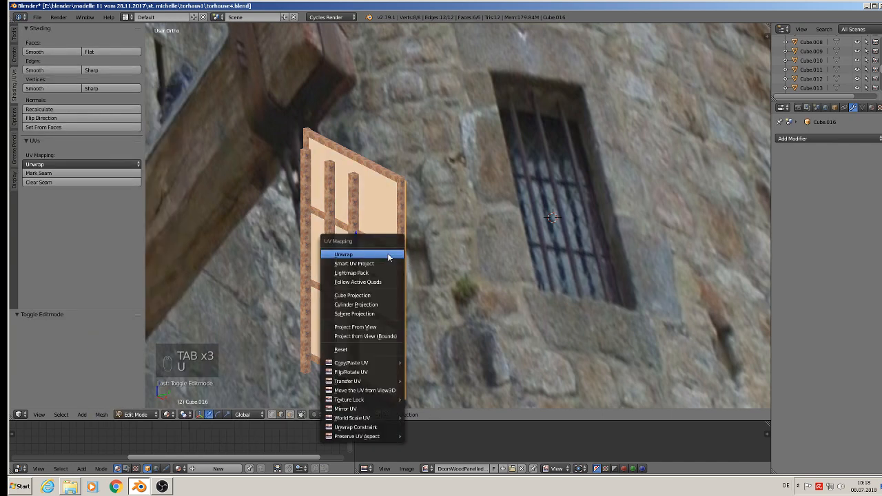
pyautogui.click(385, 257)
pyautogui.press('Tab')
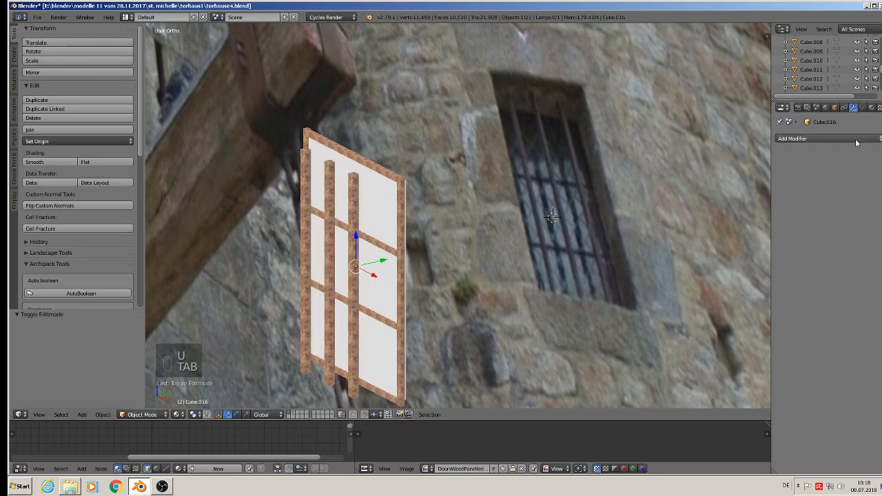
# Step: Assign the existing "glas hause 1" material to the thin panel behind the grille
pyautogui.click(872, 109)
pyautogui.click(780, 205)
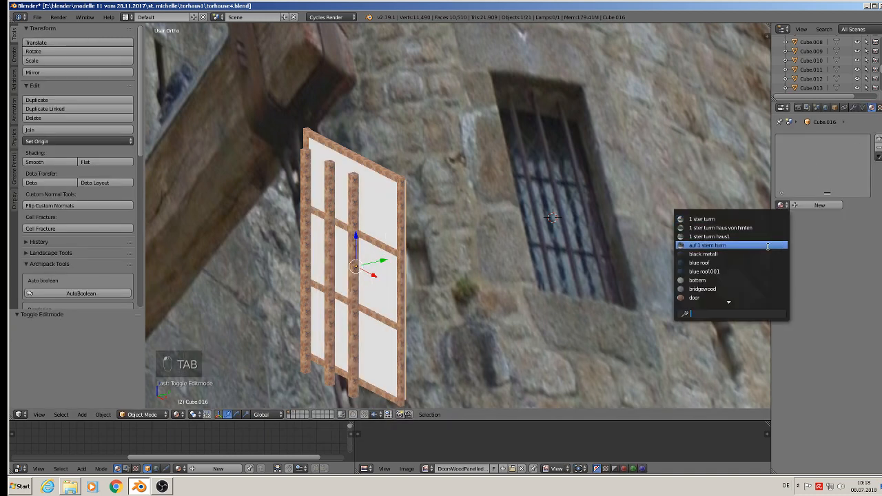
pyautogui.write('gl')
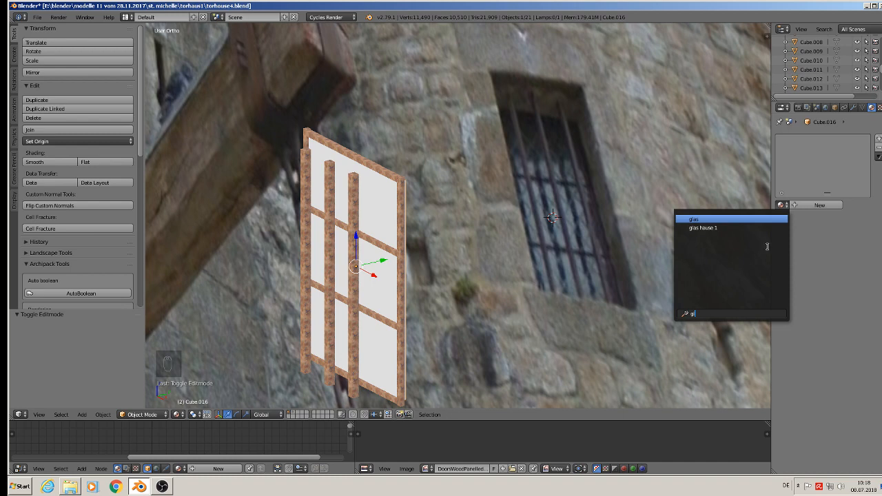
pyautogui.click(721, 230)
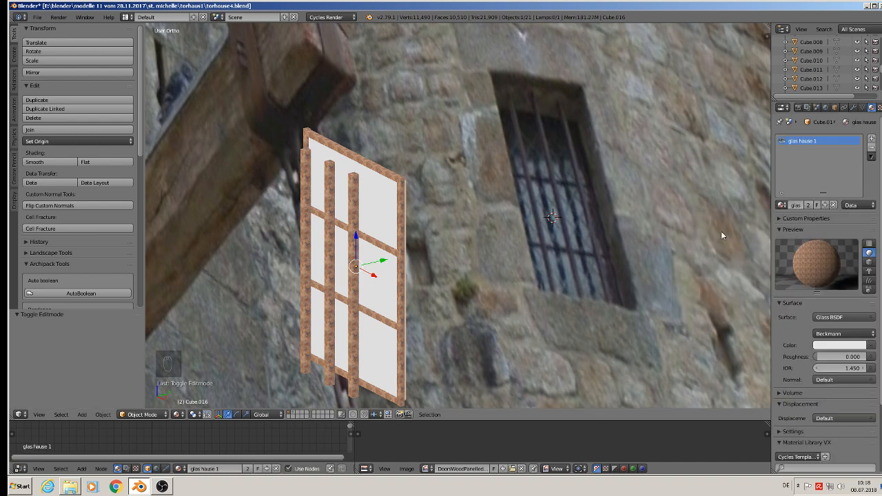
pyautogui.press('Tab')
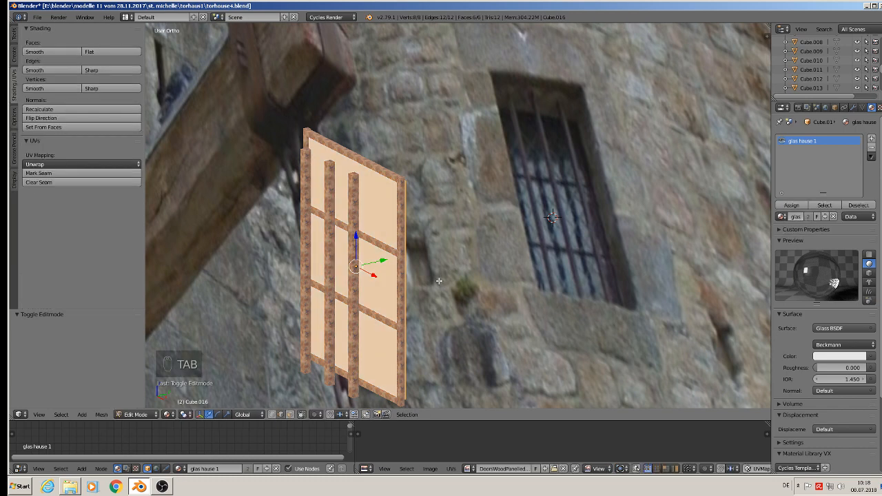
pyautogui.press('Tab')
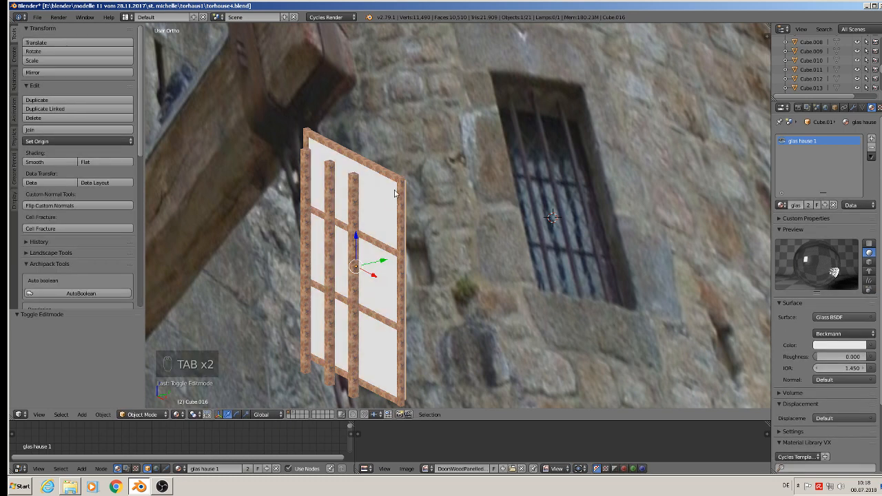
# Step: Apply the Array modifier of the vertical grille bars
pyautogui.rightClick(390, 175)
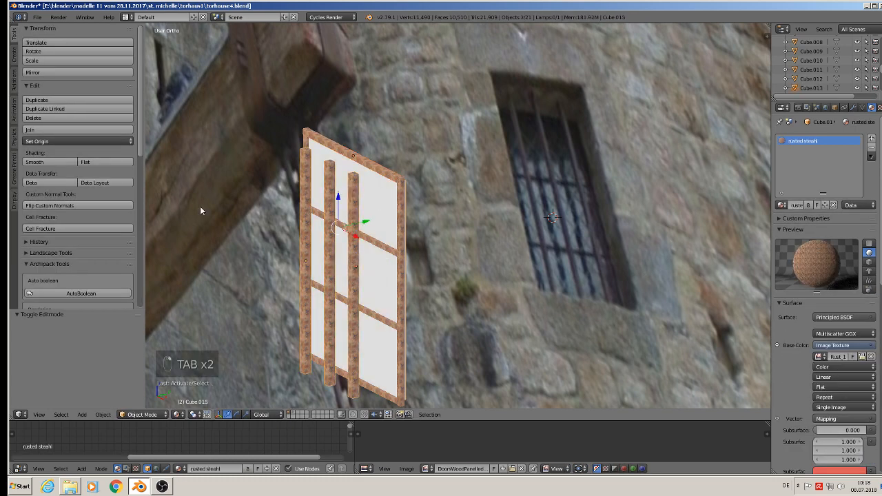
pyautogui.rightClick(304, 183)
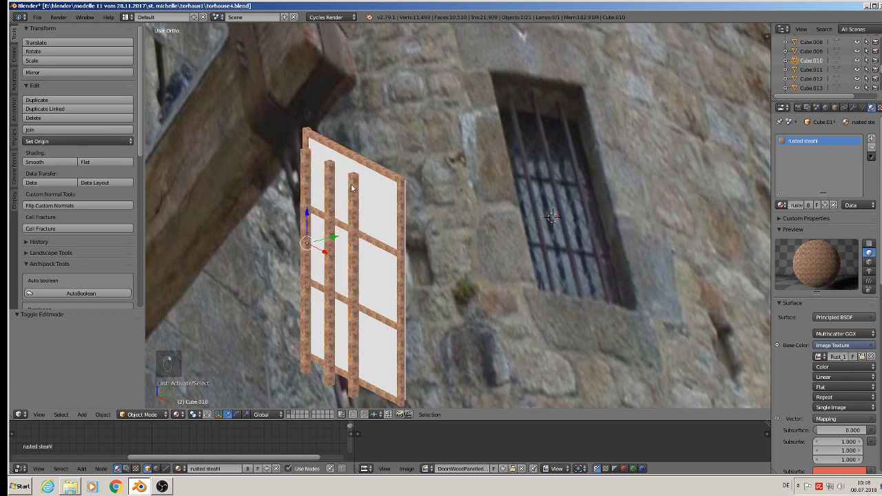
pyautogui.rightClick(309, 189)
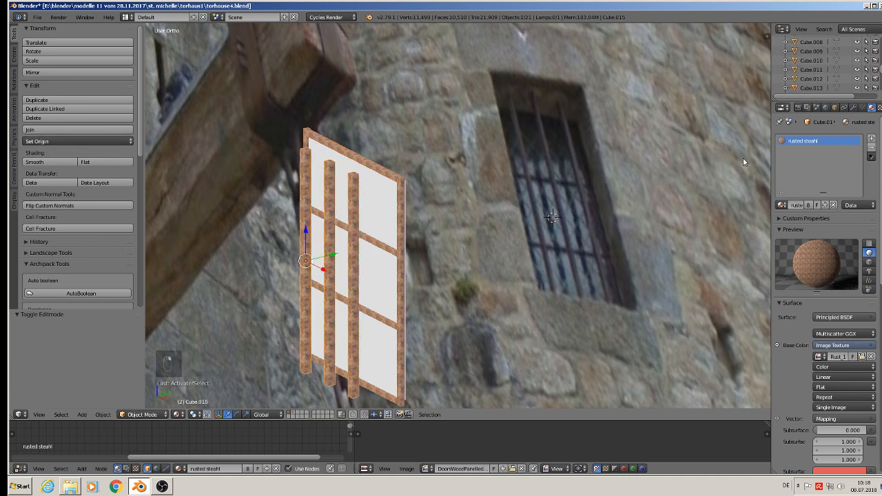
pyautogui.click(853, 108)
pyautogui.click(802, 186)
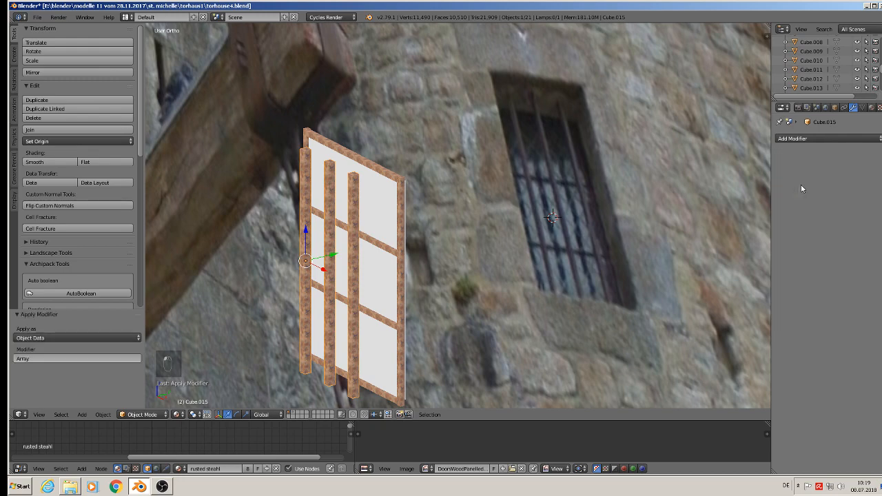
# Step: Join the vertical bars, the glass panel and the grille frame into one object
pyautogui.rightClick(370, 183)
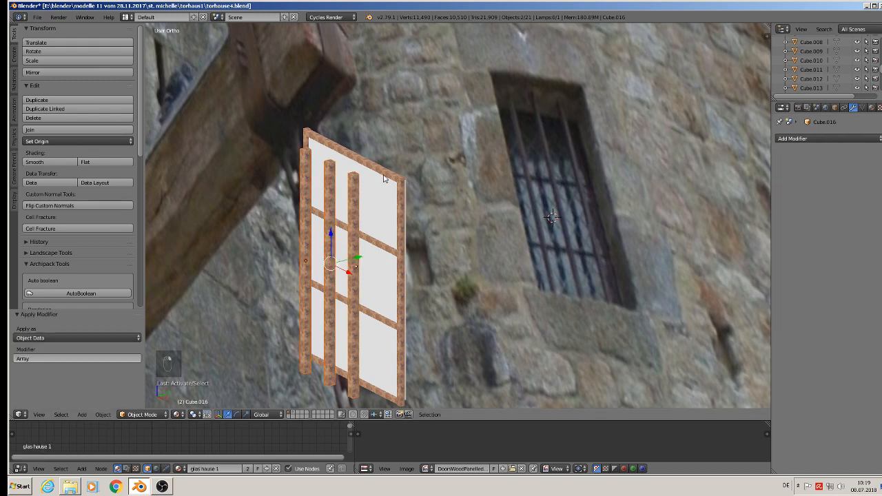
pyautogui.keyDown('shift'); pyautogui.rightClick(383, 178); pyautogui.keyUp('shift')
pyautogui.click(86, 129)
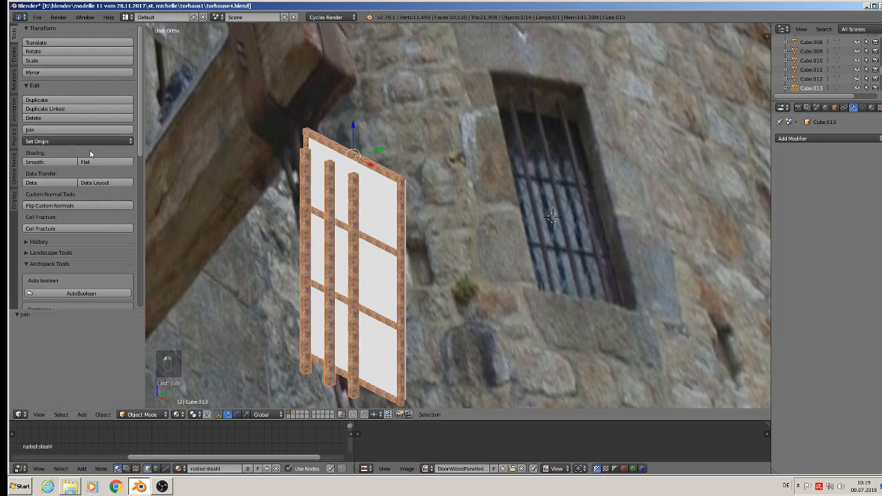
# Step: In front view, move the joined grille 1.490 along X and -2.312 along Z from the reference photo to the tower's window area
pyautogui.scroll(-3, 277, 259)
pyautogui.moveTo(278, 259); pyautogui.dragTo(348, 264, button='middle')
pyautogui.scroll(-3, 350, 264)
pyautogui.press('Up')
pyautogui.scroll(-3, 352, 264)
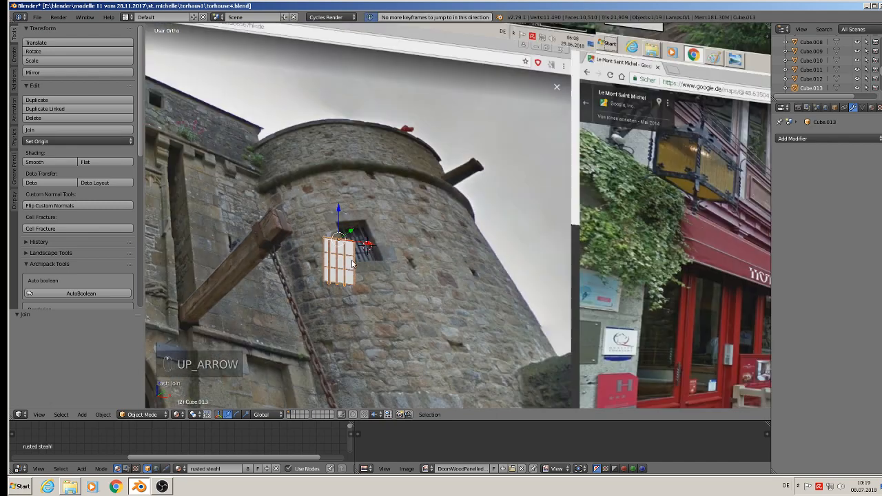
pyautogui.press('KP_1')
pyautogui.scroll(-3, 352, 264)
pyautogui.scroll(-2, 453, 324)
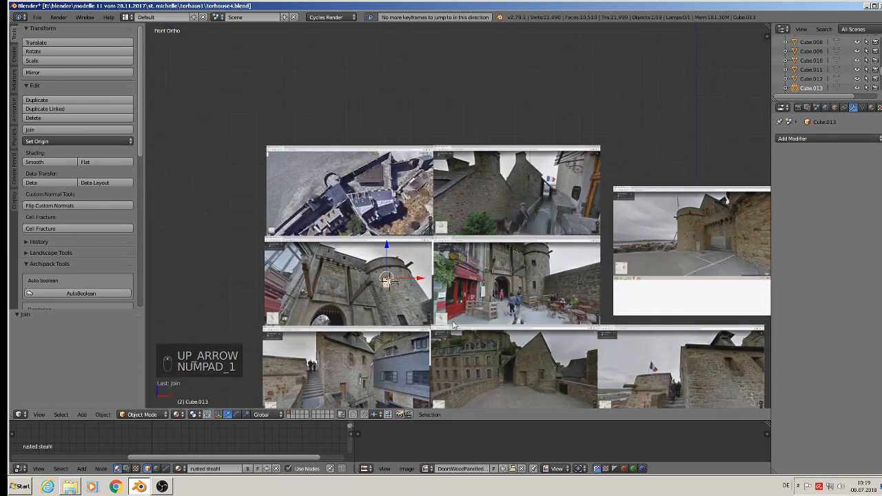
pyautogui.scroll(-1, 455, 326)
pyautogui.keyDown('shift'); pyautogui.moveTo(483, 359); pyautogui.dragTo(430, 163, button='middle'); pyautogui.keyUp('shift')
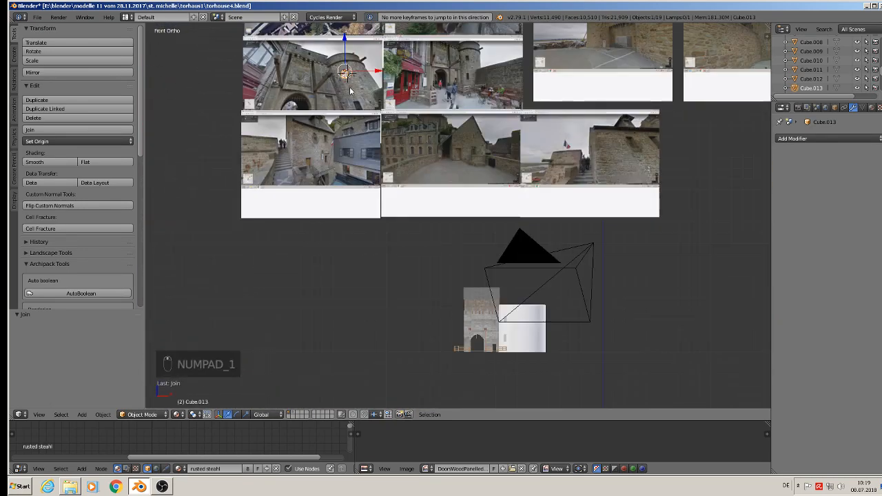
pyautogui.press('g')
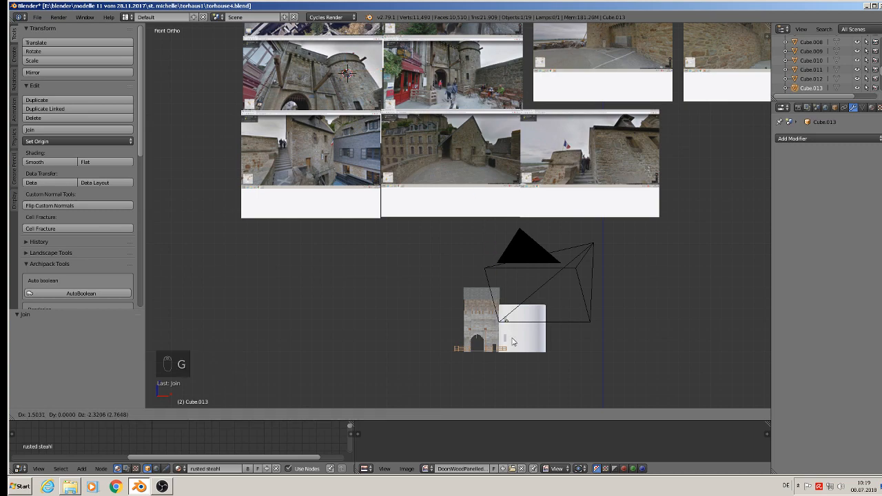
pyautogui.click(512, 341)
# Step: Move the grille -0.640 along Y so it stands in front of the tower wall near the window openings
pyautogui.moveTo(512, 341); pyautogui.dragTo(501, 338, button='middle')
pyautogui.scroll(3, 501, 338)
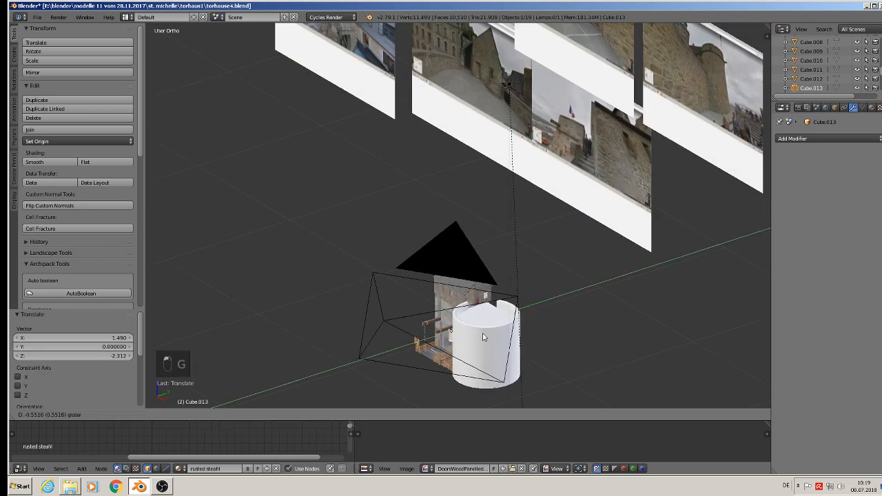
pyautogui.moveTo(483, 334); pyautogui.dragTo(479, 335)
pyautogui.scroll(4, 474, 336)
pyautogui.moveTo(474, 338); pyautogui.dragTo(549, 350, button='middle')
pyautogui.keyDown('shift'); pyautogui.moveTo(437, 358); pyautogui.dragTo(604, 301, button='middle'); pyautogui.keyUp('shift')
pyautogui.scroll(5, 586, 256)
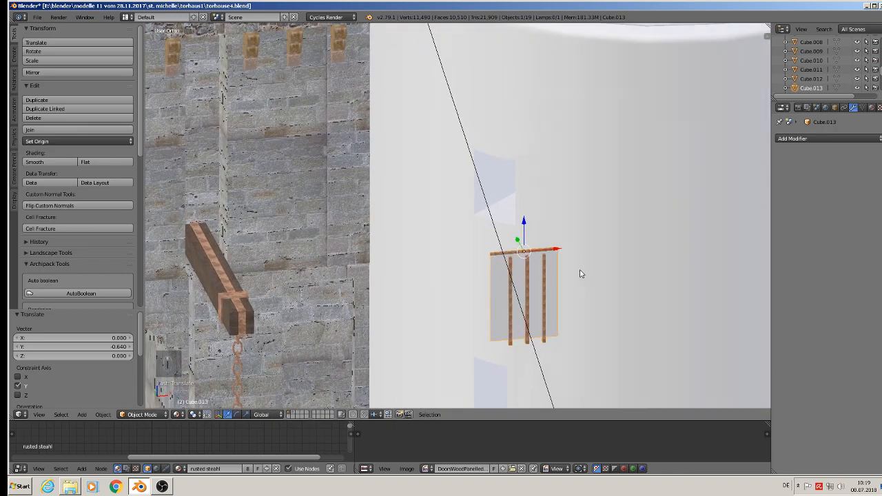
# Step: Examine the reference photos for the tower's windows and compare them with the modelled tower
pyautogui.moveTo(580, 274); pyautogui.dragTo(404, 321, button='middle')
pyautogui.scroll(2, 550, 250)
pyautogui.rightClick(539, 252)
pyautogui.scroll(-7, 402, 323)
pyautogui.keyDown('shift'); pyautogui.moveTo(420, 206); pyautogui.dragTo(528, 217, button='middle'); pyautogui.keyUp('shift')
pyautogui.scroll(-3, 510, 362)
pyautogui.scroll(3, 365, 189)
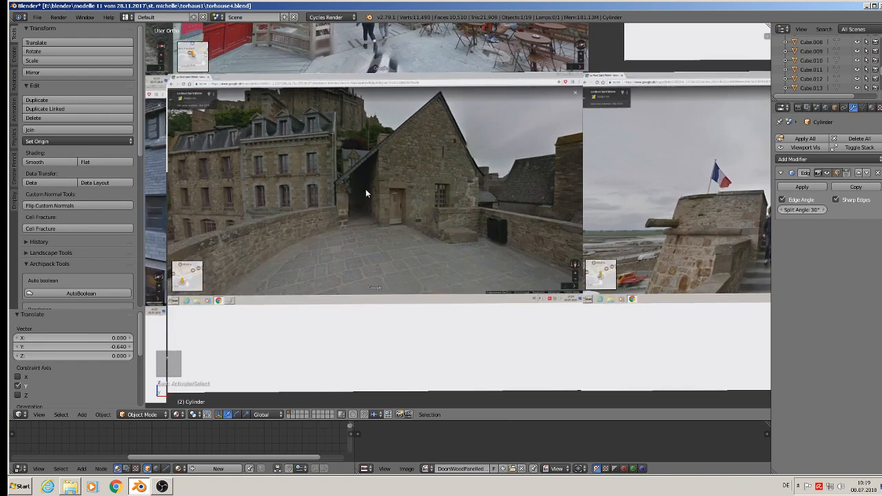
pyautogui.scroll(5, 438, 190)
pyautogui.scroll(-8, 438, 190)
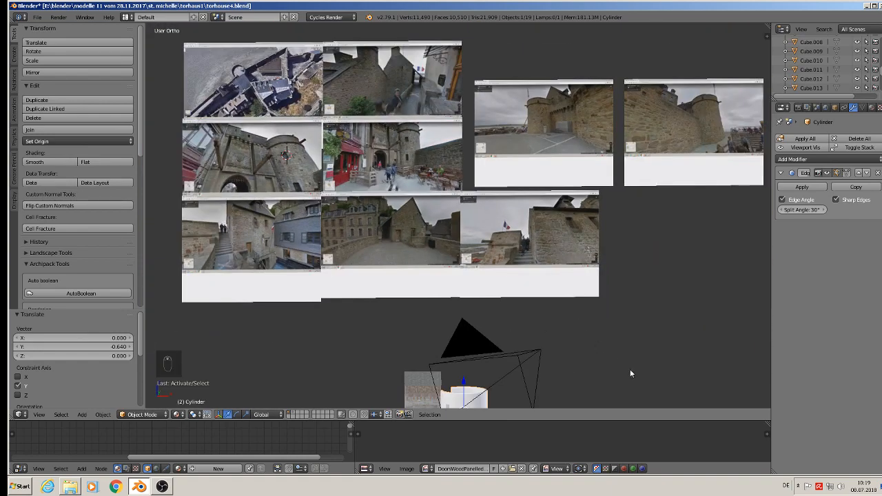
pyautogui.keyDown('shift'); pyautogui.moveTo(630, 374); pyautogui.dragTo(598, 120, button='middle'); pyautogui.keyUp('shift')
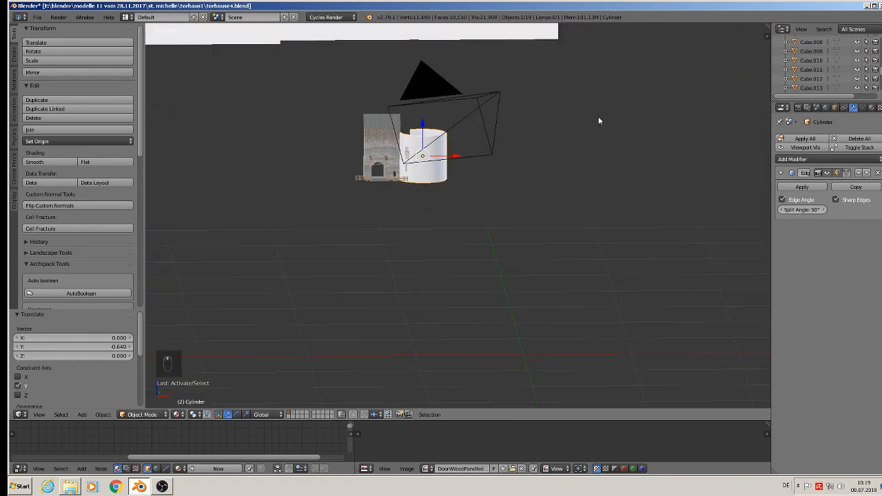
pyautogui.scroll(10, 312, 134)
pyautogui.scroll(2, 312, 134)
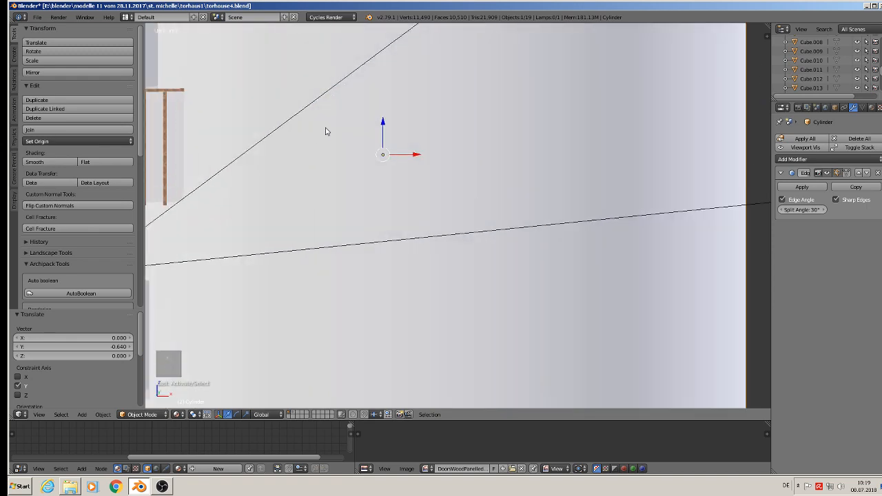
# Step: In the grille's mesh, duplicate the top crossbar and move the copy down to the bottom edge of the pane
pyautogui.press('KP_1')
pyautogui.scroll(-5, 337, 136)
pyautogui.keyDown('shift'); pyautogui.moveTo(315, 171); pyautogui.dragTo(564, 248, button='middle'); pyautogui.keyUp('shift')
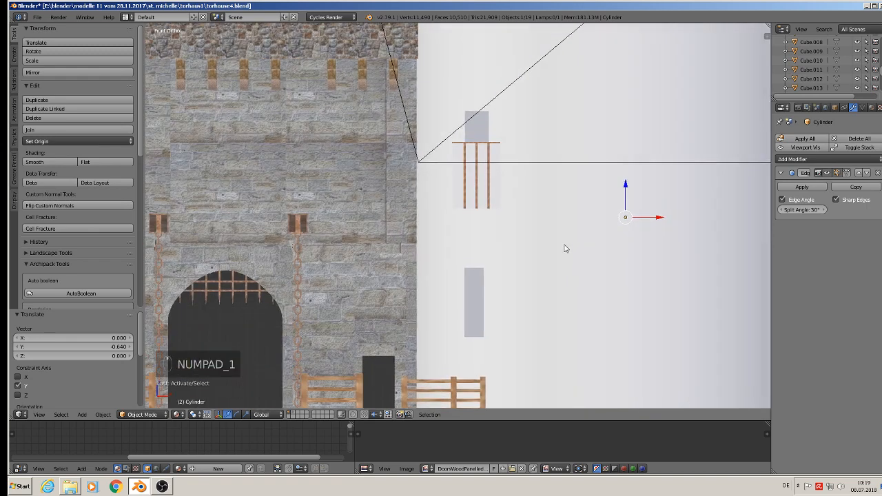
pyautogui.scroll(5, 491, 193)
pyautogui.keyDown('shift'); pyautogui.moveTo(477, 182); pyautogui.dragTo(515, 305, button='middle'); pyautogui.keyUp('shift')
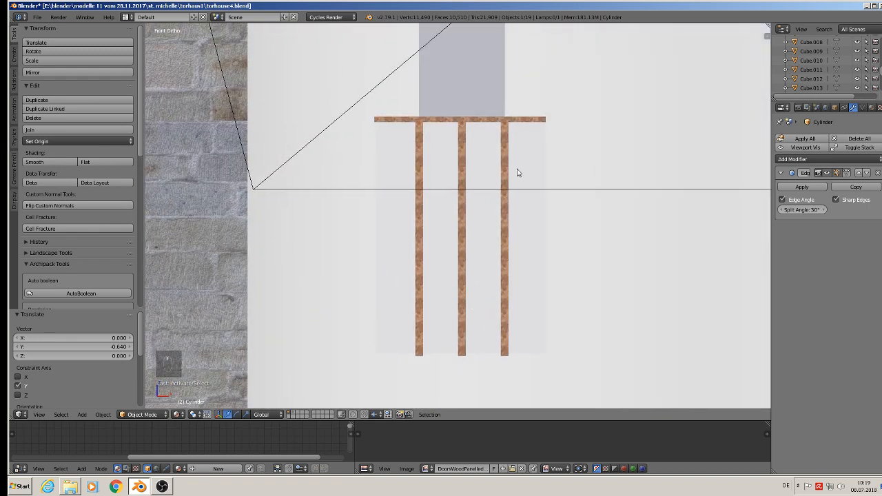
pyautogui.rightClick(505, 123)
pyautogui.press('Tab')
pyautogui.press('a')
pyautogui.press('a')
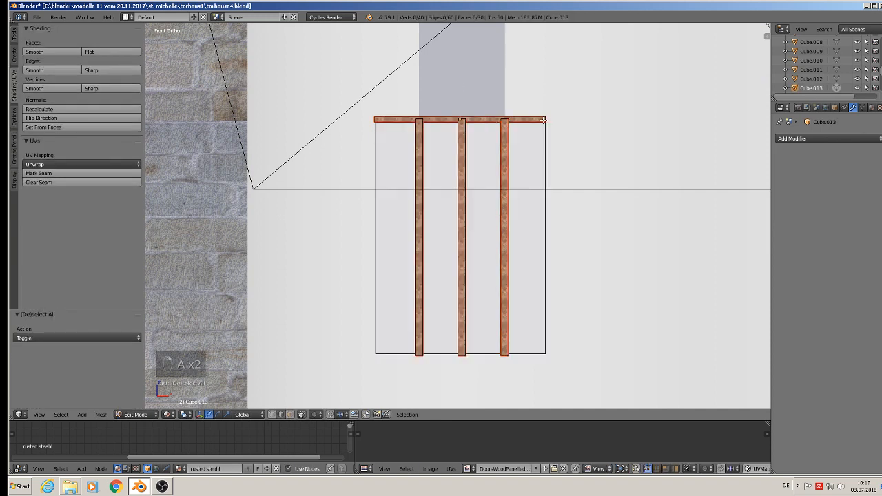
pyautogui.press('l')
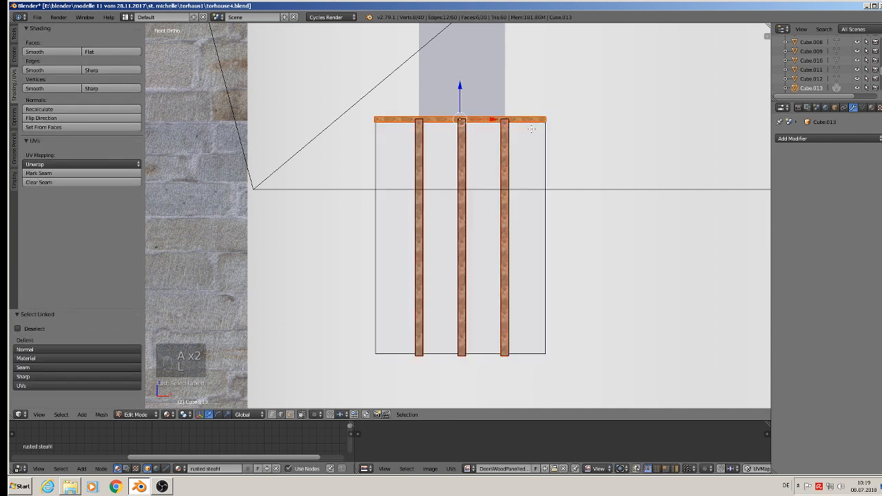
pyautogui.hotkey('shift', 'd')
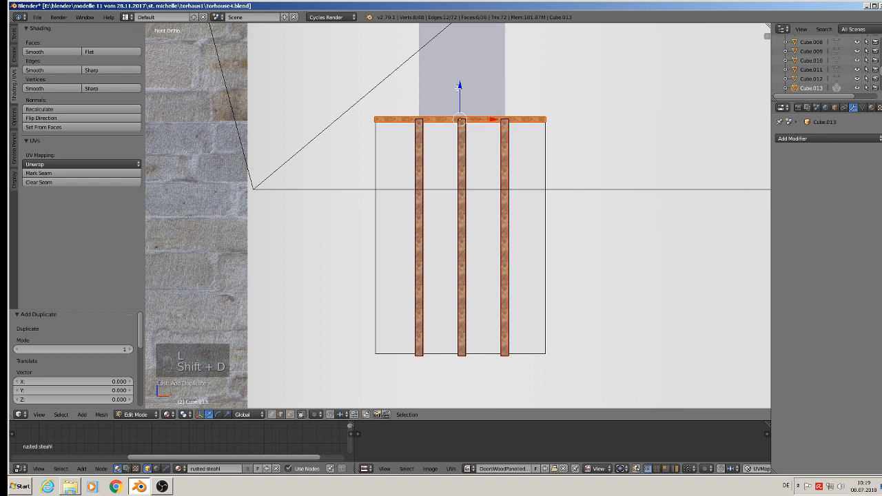
pyautogui.moveTo(458, 88); pyautogui.dragTo(472, 266)
# Step: Add two more crossbar copies, one a quarter of the way up the grille and one 0.027 plus 0.005 higher along Z
pyautogui.click(454, 322)
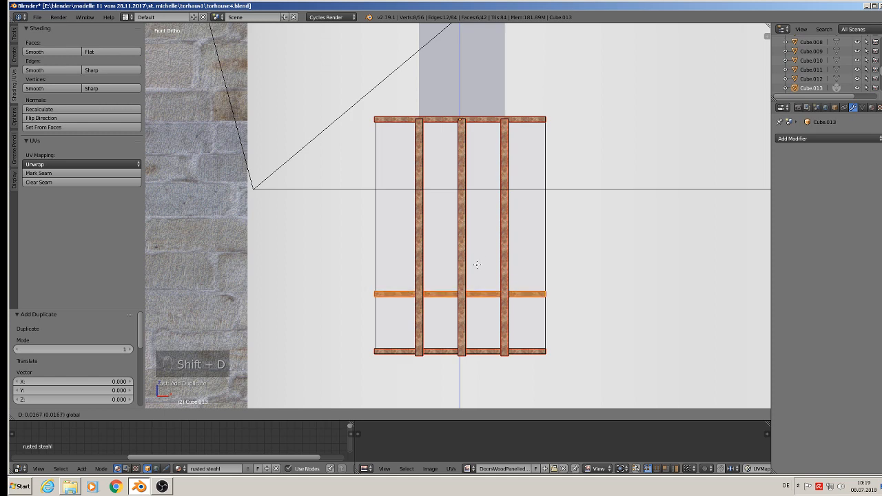
pyautogui.hotkey('shift', 'd')
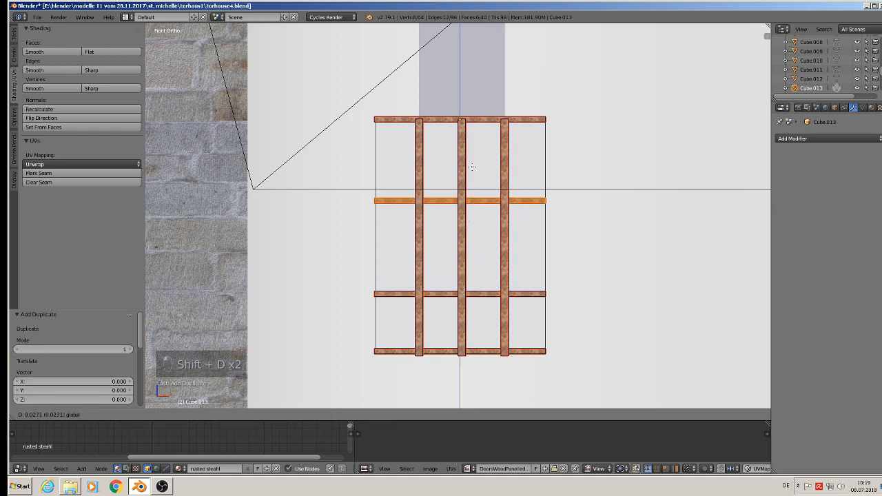
pyautogui.click(468, 181)
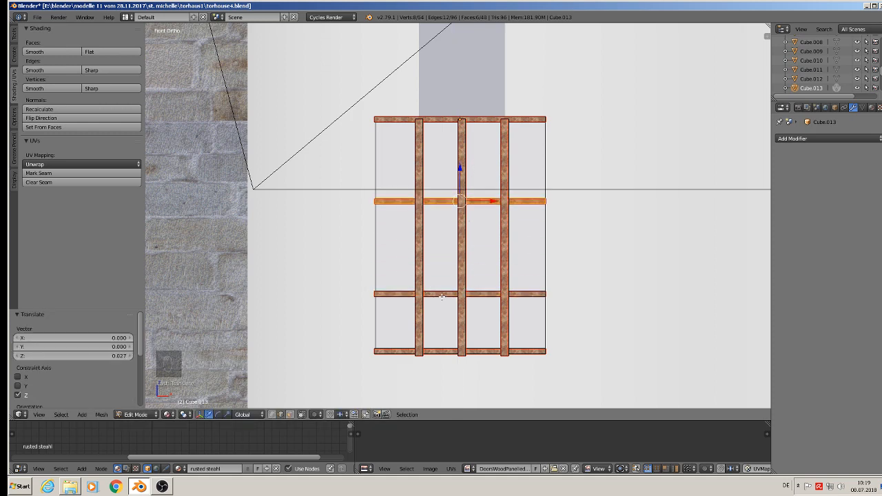
pyautogui.moveTo(460, 173); pyautogui.dragTo(460, 158)
# Step: Duplicate the upper middle crossbar, shift the copy -0.026 along X and rotate it 90° about Y to stand upright
pyautogui.moveTo(459, 170); pyautogui.dragTo(435, 189, button='middle')
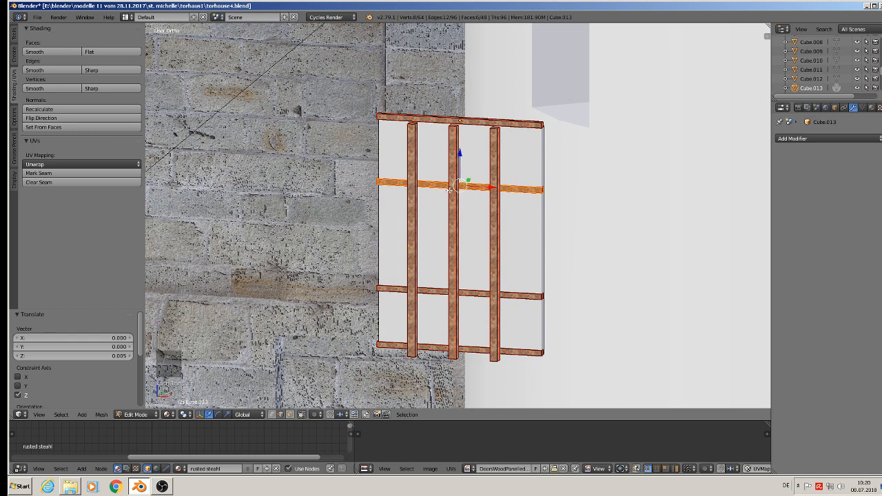
pyautogui.hotkey('shift', 'd')
pyautogui.press('x')
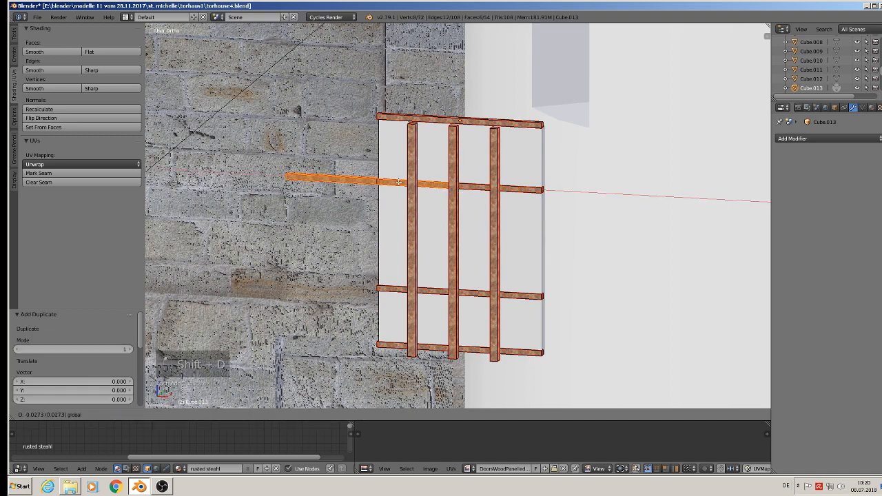
pyautogui.click(401, 182)
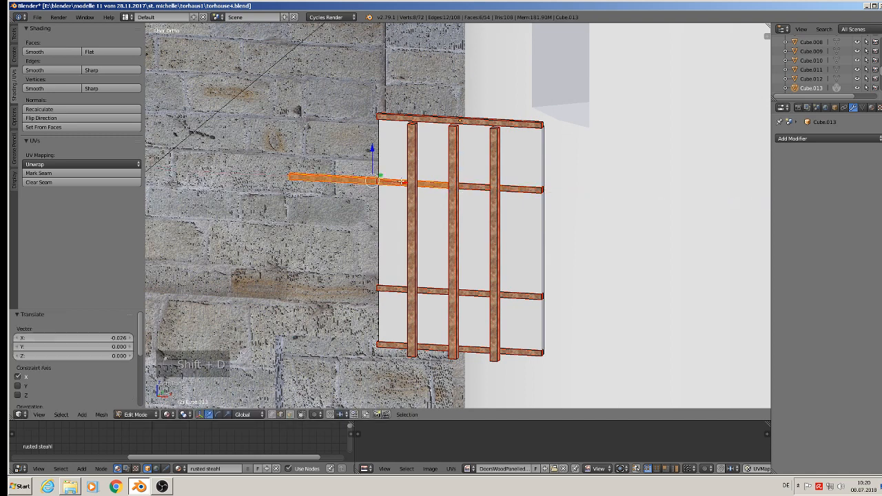
pyautogui.write('ry90')
pyautogui.click(380, 267)
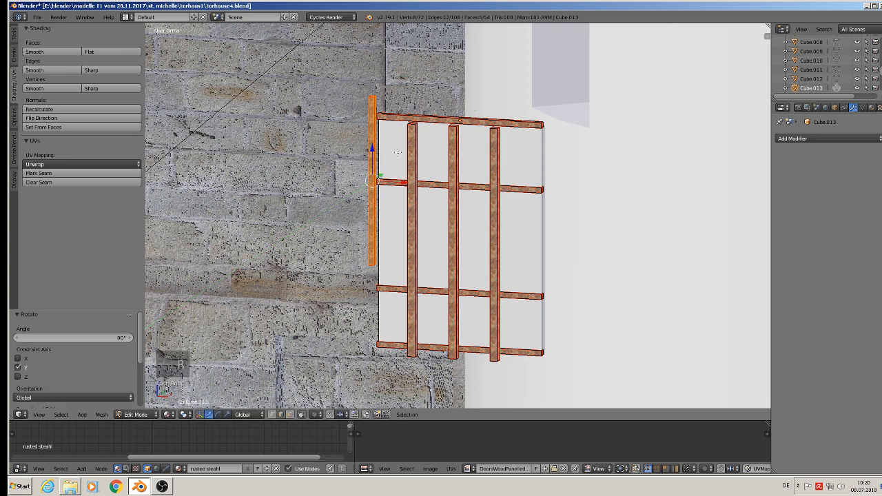
# Step: Move the upright bar 0.002 along X and -0.015 along Z onto the pane's side edge
pyautogui.press('g')
pyautogui.press('x')
pyautogui.click(398, 178)
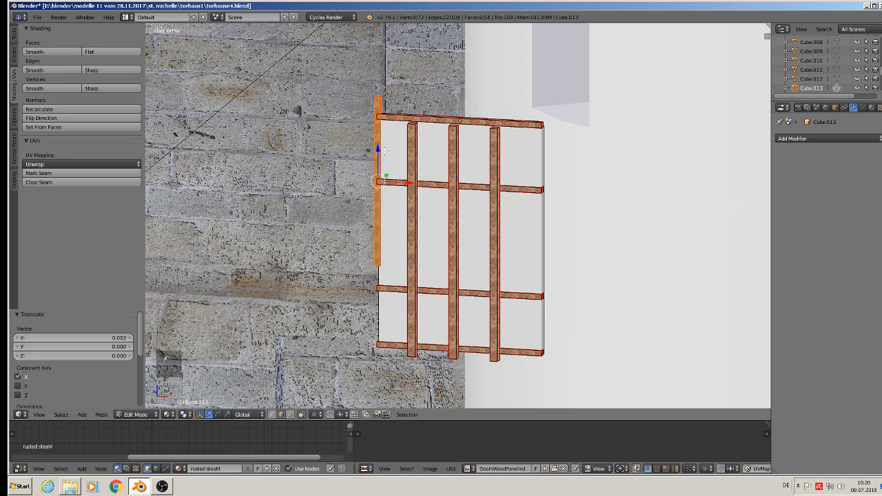
pyautogui.press('g')
pyautogui.press('z')
pyautogui.click(383, 228)
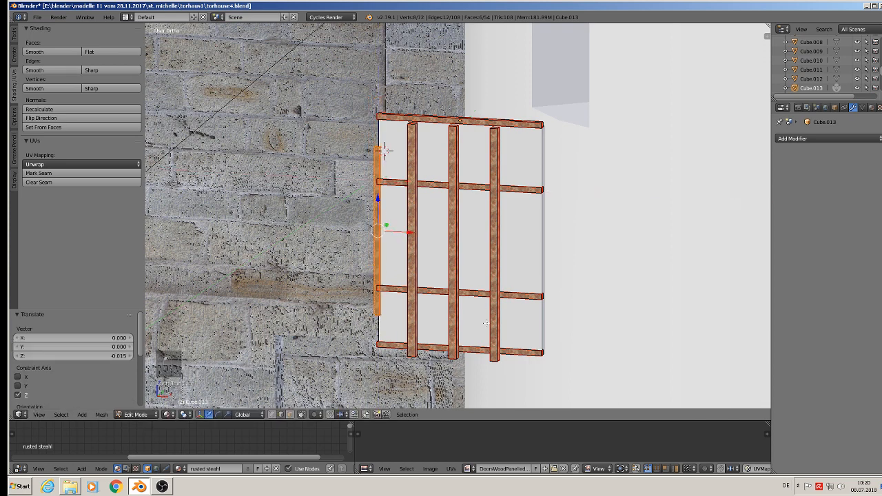
# Step: Scale the upright edge bar by 1.381 along Z to the grille's full height and duplicate it along X onto the opposite edge
pyautogui.press('s')
pyautogui.press('z')
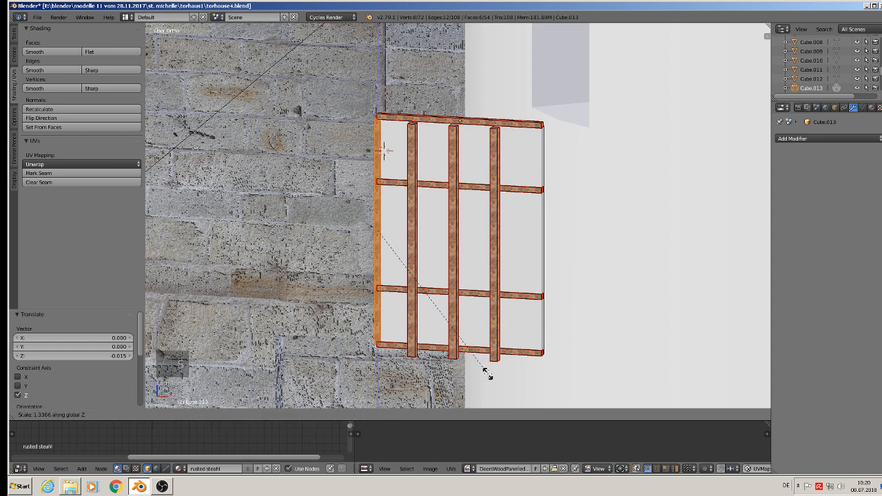
pyautogui.click(486, 379)
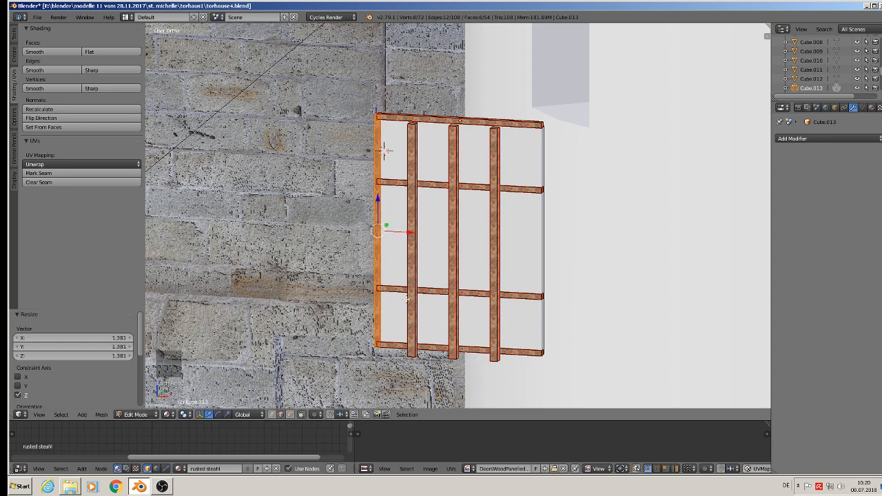
pyautogui.hotkey('shift', 'd')
pyautogui.hotkey('shift', 'd')
pyautogui.press('x')
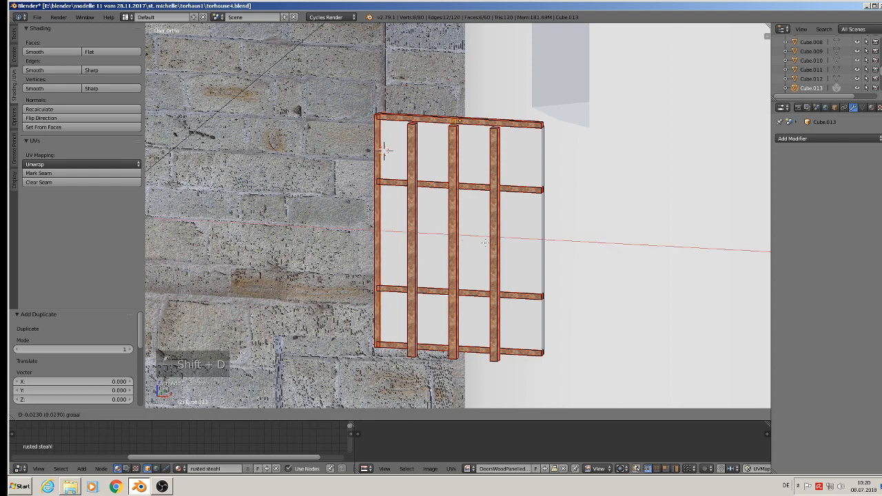
pyautogui.click(565, 255)
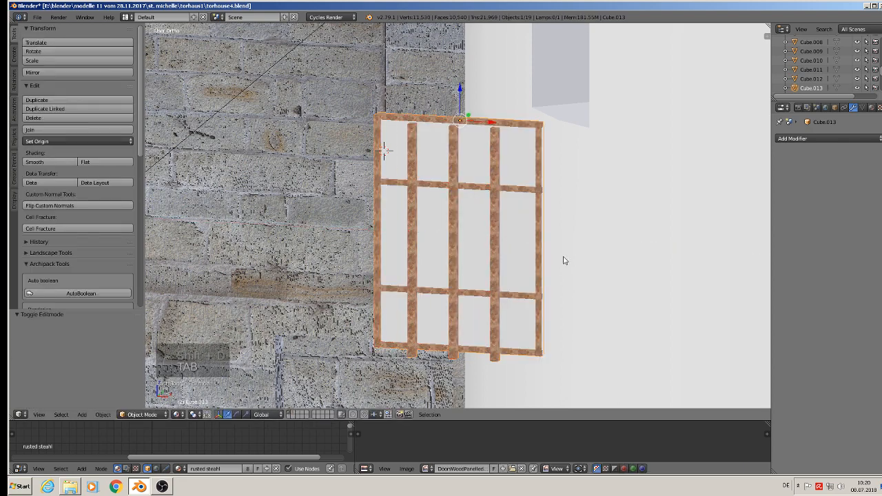
pyautogui.moveTo(563, 258); pyautogui.dragTo(630, 89, button='middle')
pyautogui.press('Tab')
# Step: Move the finished grille 0.125 along Y and 0.028 along Z toward the tower's upper window opening
pyautogui.scroll(-6, 571, 231)
pyautogui.scroll(1, 550, 214)
pyautogui.press('g')
pyautogui.moveTo(635, 84); pyautogui.dragTo(627, 90)
pyautogui.moveTo(628, 93); pyautogui.dragTo(693, 85, button='middle')
pyautogui.scroll(2, 667, 90)
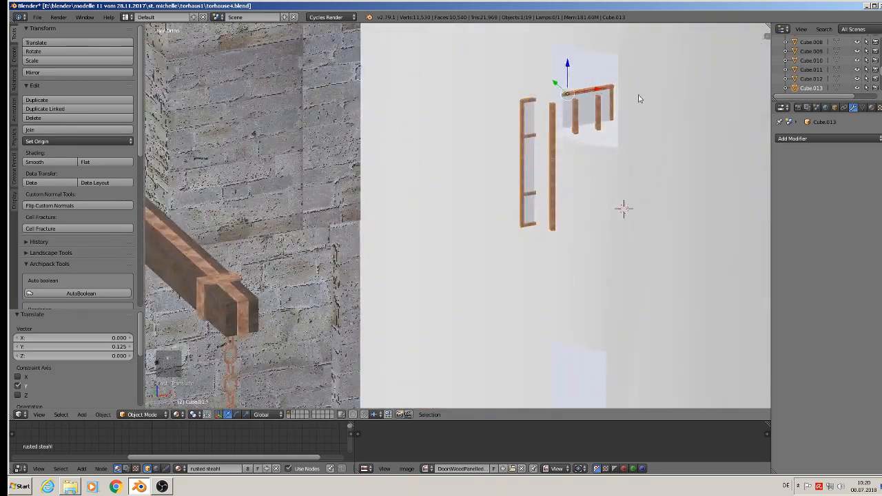
pyautogui.keyDown('shift'); pyautogui.moveTo(626, 108); pyautogui.dragTo(547, 213, button='middle'); pyautogui.keyUp('shift')
pyautogui.moveTo(490, 171); pyautogui.dragTo(510, 119)
# Step: Scale the grille down to about 0.69 and shift it 0.018 along X to fit the upper window opening
pyautogui.press('KP_1')
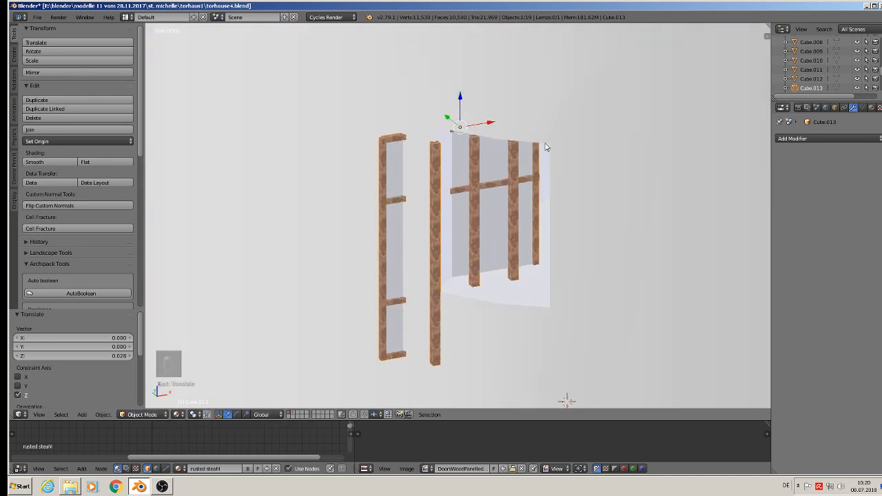
pyautogui.press('s')
pyautogui.click(511, 234)
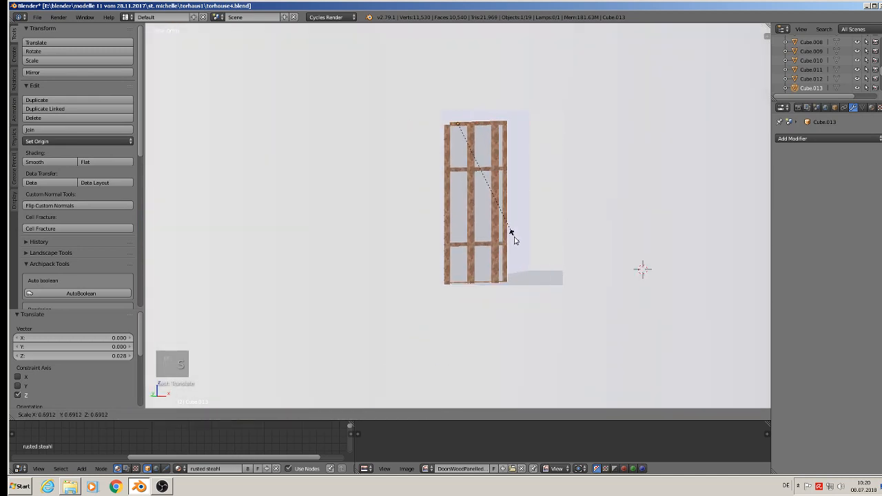
pyautogui.moveTo(463, 88); pyautogui.dragTo(463, 88)
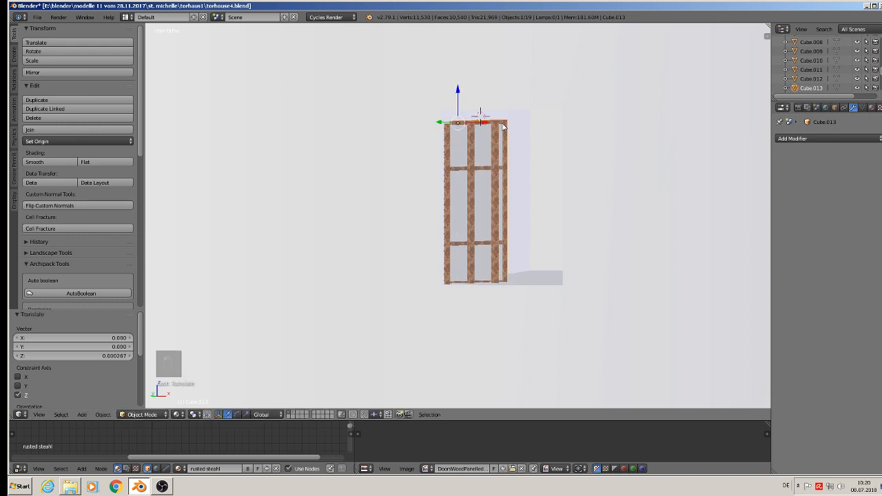
pyautogui.moveTo(483, 123); pyautogui.dragTo(536, 127)
# Step: In a wireframe top view, rotate the grille 46.8° and move it -0.006 in X and -0.011 in Y into the tower wall
pyautogui.moveTo(537, 127); pyautogui.dragTo(551, 196, button='middle')
pyautogui.press('z')
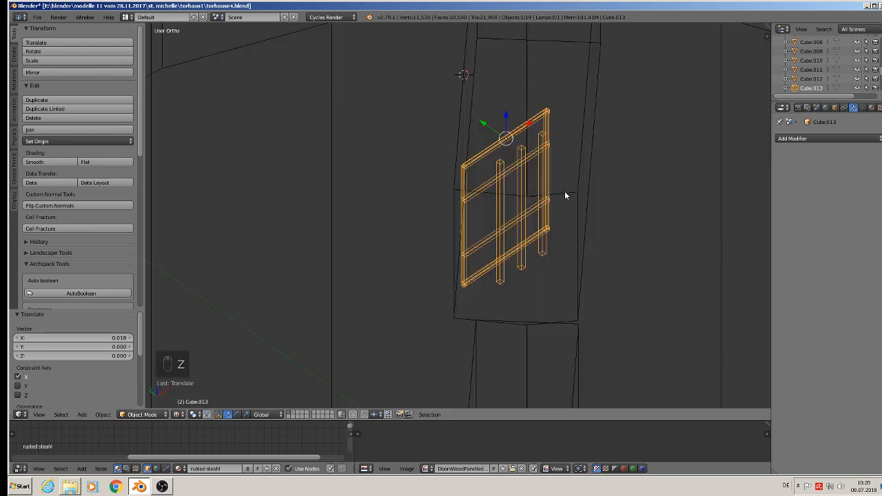
pyautogui.press('KP_7')
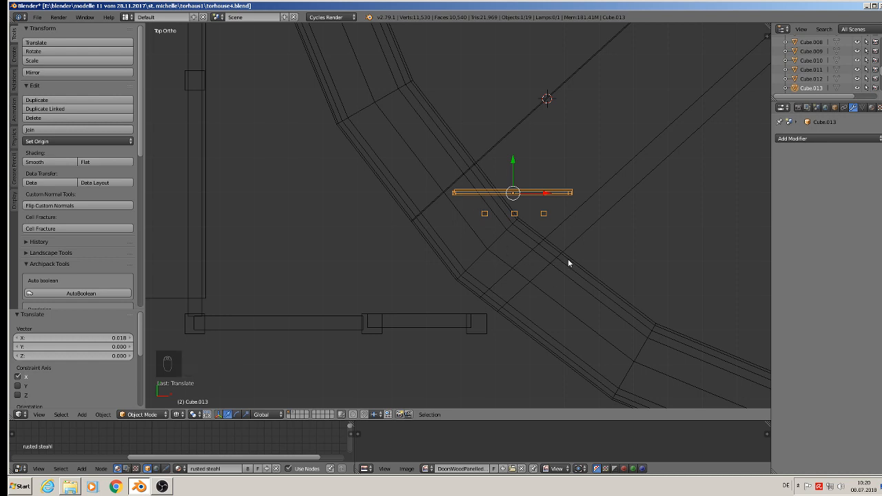
pyautogui.press('r')
pyautogui.click(503, 303)
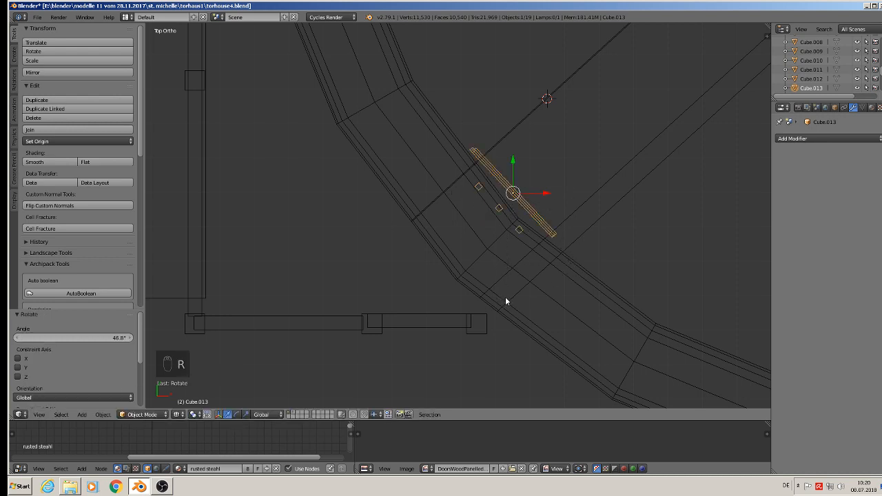
pyautogui.press('g')
pyautogui.click(492, 339)
# Step: Duplicate the grille and move the copy -0.178 along Z to the lower window opening
pyautogui.moveTo(491, 339); pyautogui.dragTo(516, 253, button='middle')
pyautogui.scroll(-5, 516, 252)
pyautogui.moveTo(523, 342); pyautogui.dragTo(530, 155, button='middle')
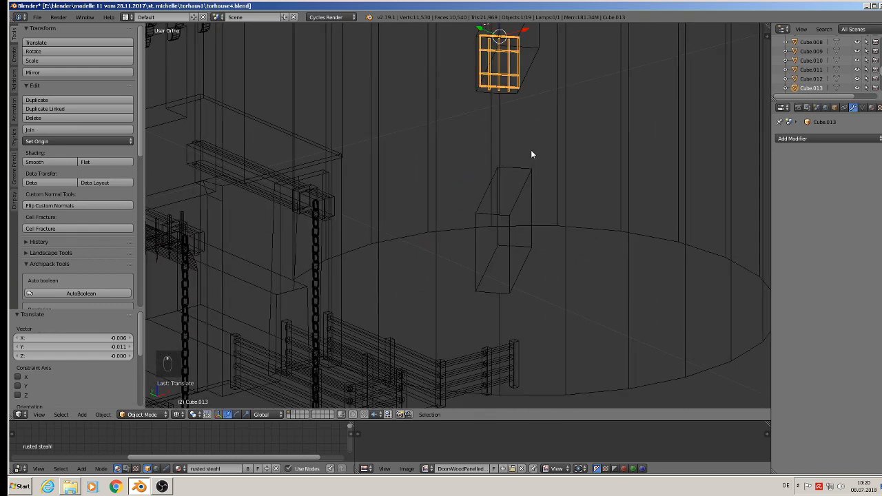
pyautogui.moveTo(500, 196); pyautogui.dragTo(474, 214, button='middle')
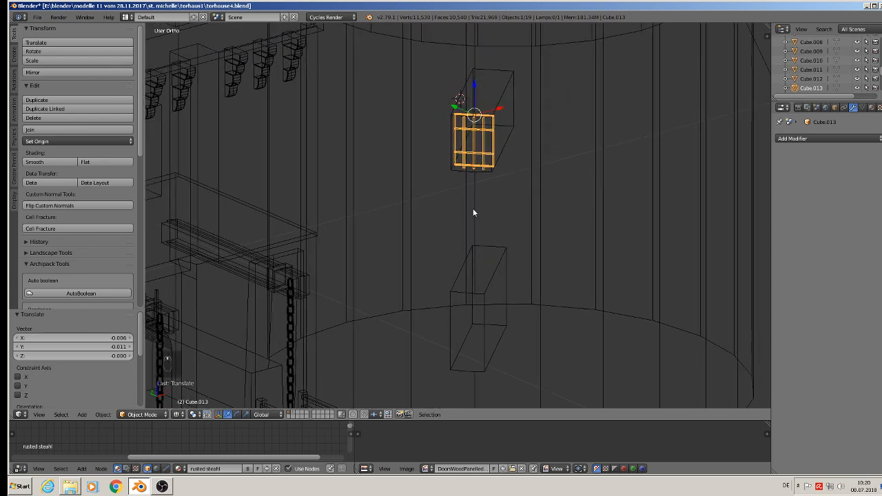
pyautogui.hotkey('shift', 'd')
pyautogui.press('z')
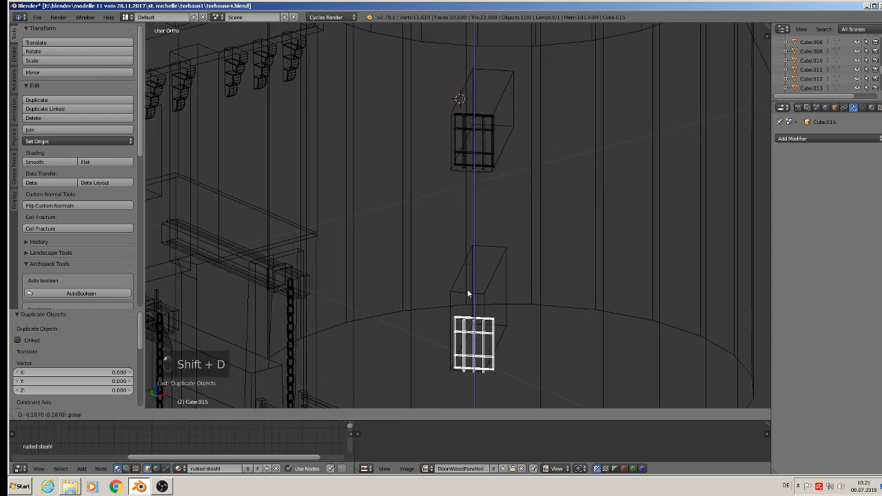
pyautogui.click(467, 280)
# Step: Rotate the lower grille -4.02° about Z to align it with the tower wall
pyautogui.moveTo(467, 280); pyautogui.dragTo(582, 206, button='middle')
pyautogui.press('KP_7')
pyautogui.scroll(2, 610, 286)
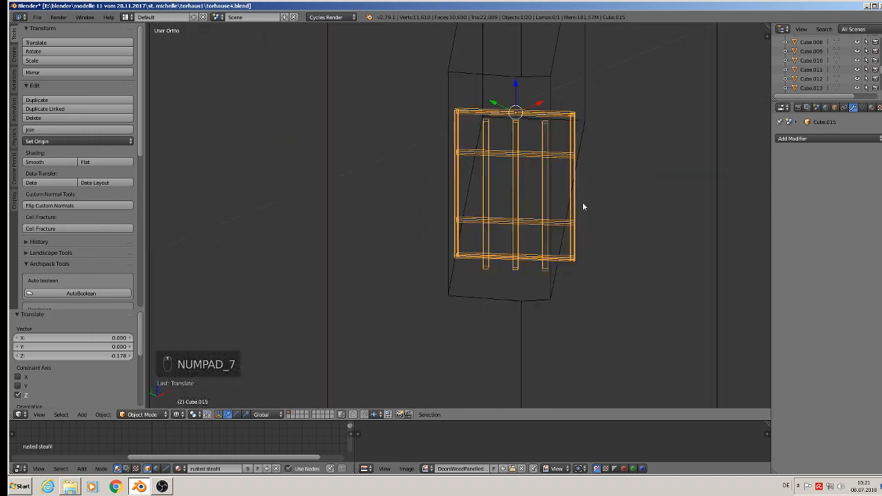
pyautogui.press('r')
pyautogui.click(583, 273)
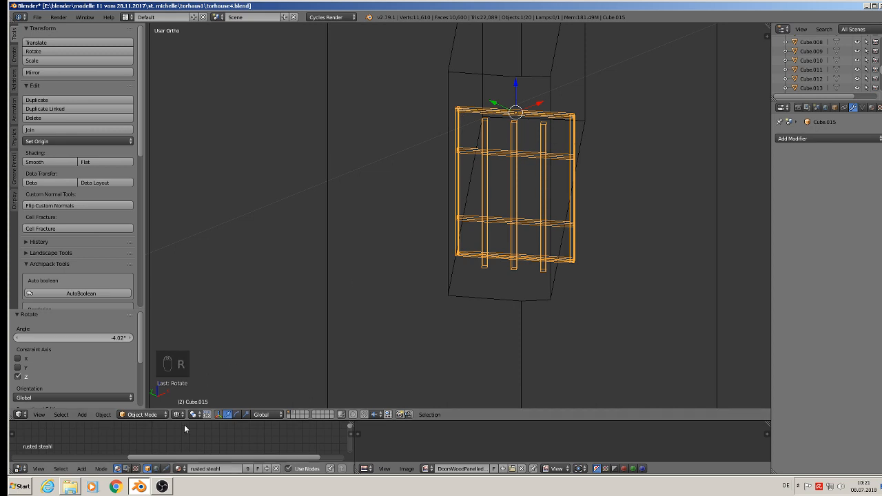
# Step: Using the Normal transform orientation, scale the lower grille to 0.614 along X and move it -0.004 along X into the opening
pyautogui.click(269, 415)
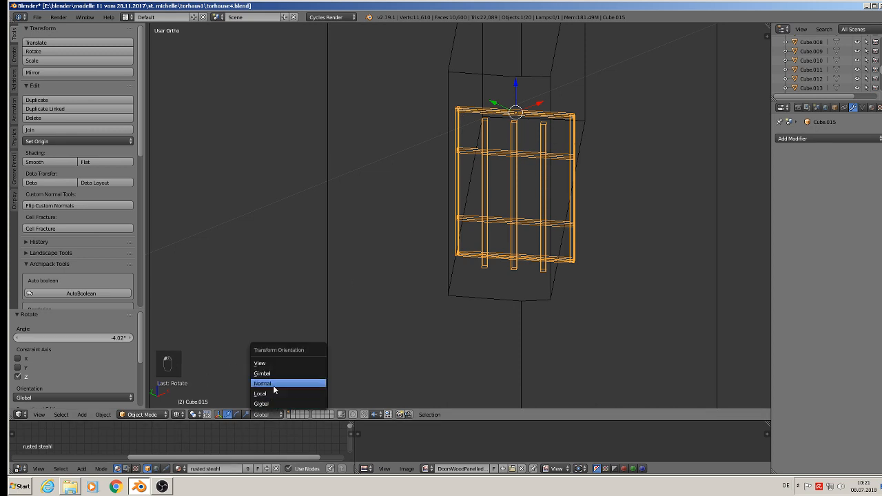
pyautogui.click(273, 384)
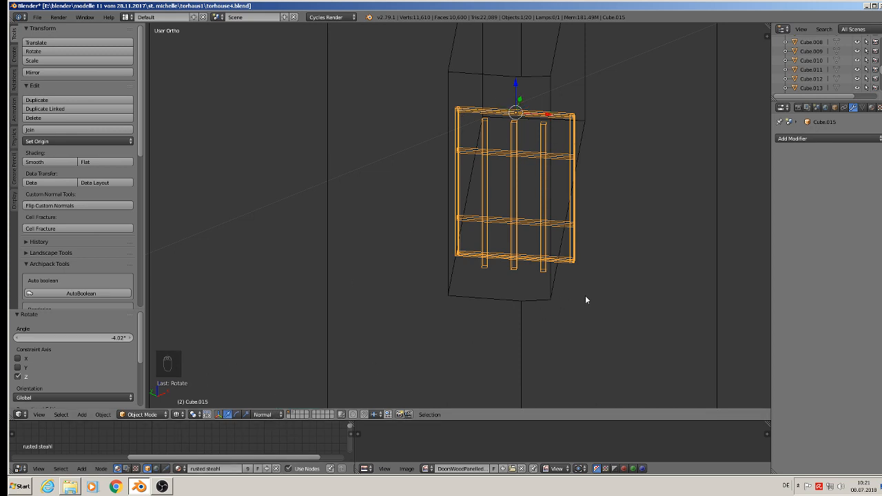
pyautogui.press('s')
pyautogui.press('x')
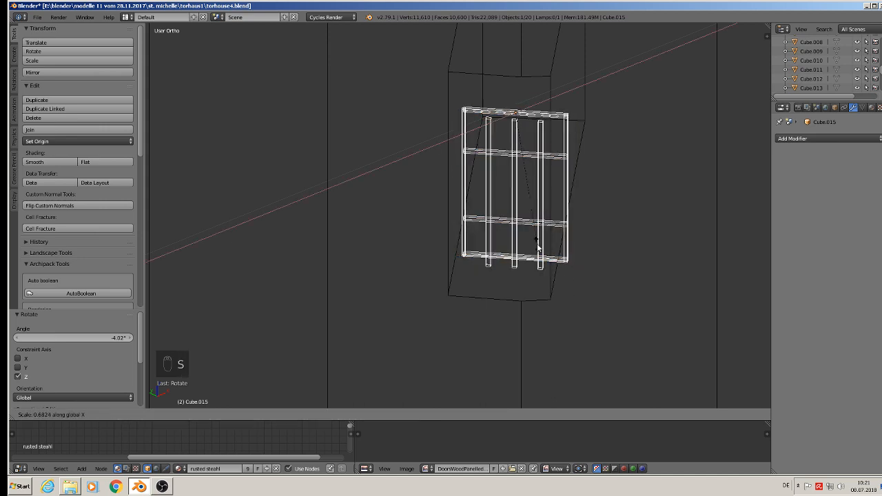
pyautogui.click(531, 218)
pyautogui.press('g')
pyautogui.press('x')
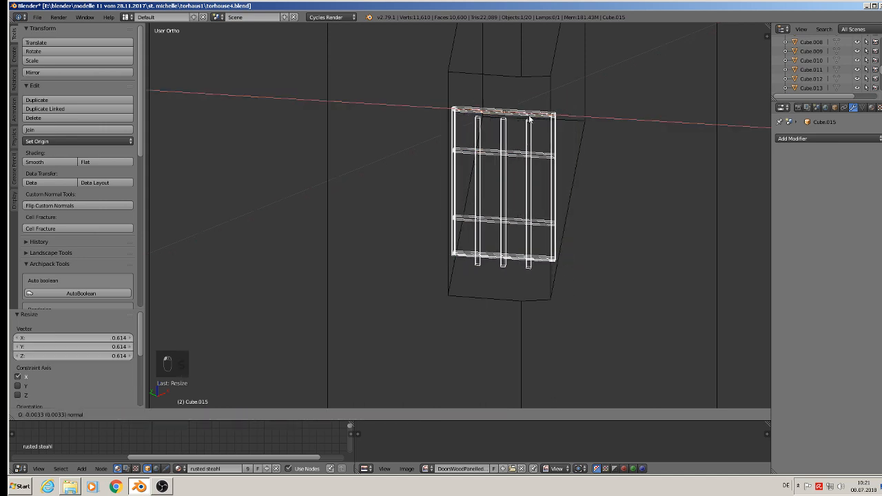
pyautogui.click(528, 119)
# Step: Scale the lower grille by 1.280 along Z and raise it 0.014 along Z within the window opening
pyautogui.moveTo(528, 119); pyautogui.dragTo(510, 121, button='middle')
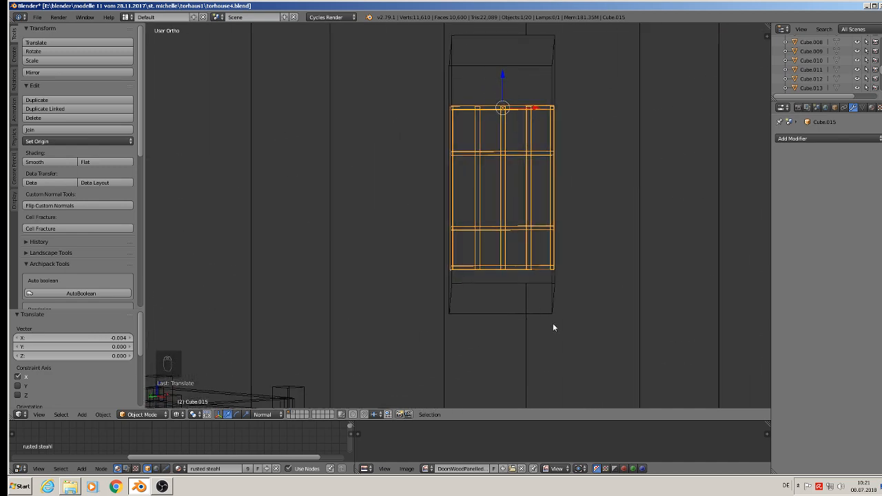
pyautogui.press('s')
pyautogui.press('z')
pyautogui.click(561, 388)
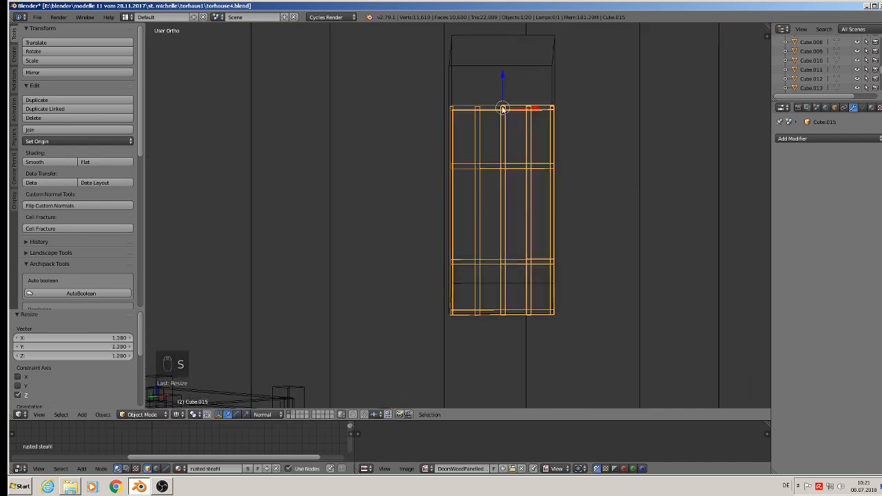
pyautogui.moveTo(502, 108); pyautogui.dragTo(503, 40)
# Step: Stretch the lower grille by a further 1.151 along Z and raise it 0.004 to approach the opening's upper edge
pyautogui.press('s')
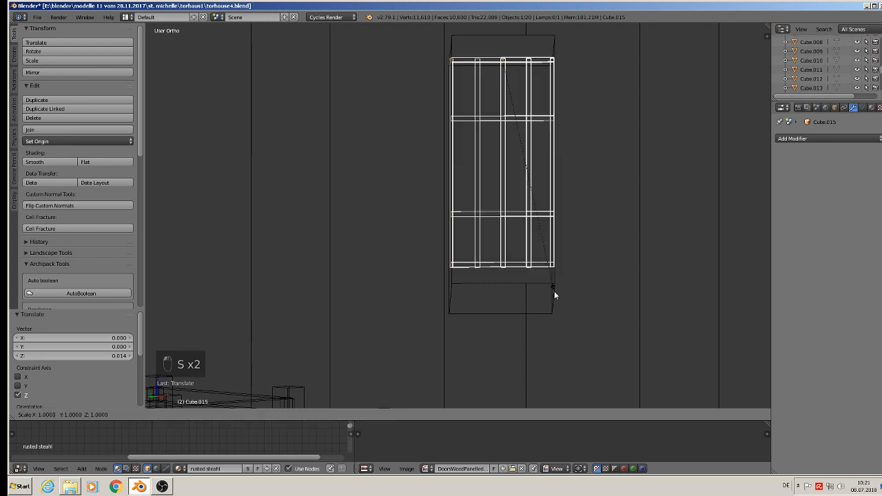
pyautogui.press('z')
pyautogui.click(532, 245)
pyautogui.moveTo(529, 262); pyautogui.dragTo(528, 255, button='middle')
pyautogui.scroll(-2, 524, 224)
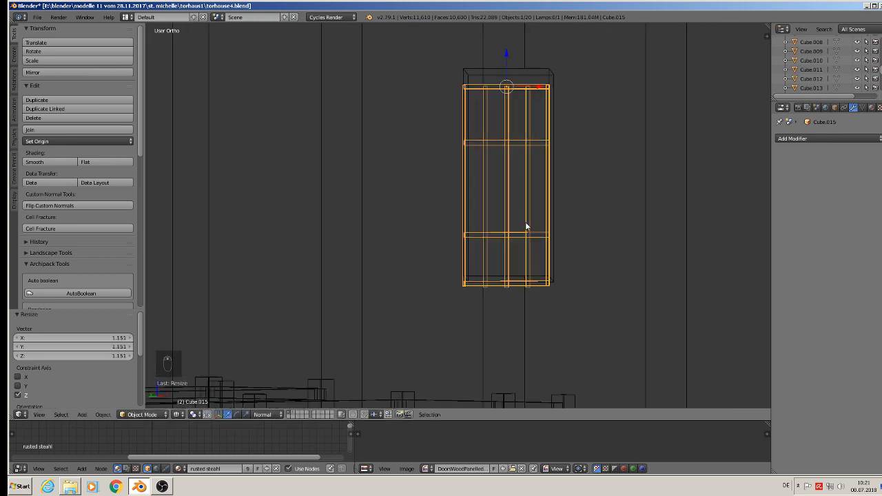
pyautogui.moveTo(506, 61)
pyautogui.mouseDown()
pyautogui.moveTo(508, 36)
pyautogui.moveTo(507, 45)
pyautogui.mouseUp()
# Step: Enlarge the lower grille slightly and nudge it up along Z to fill the window opening
pyautogui.press('s')
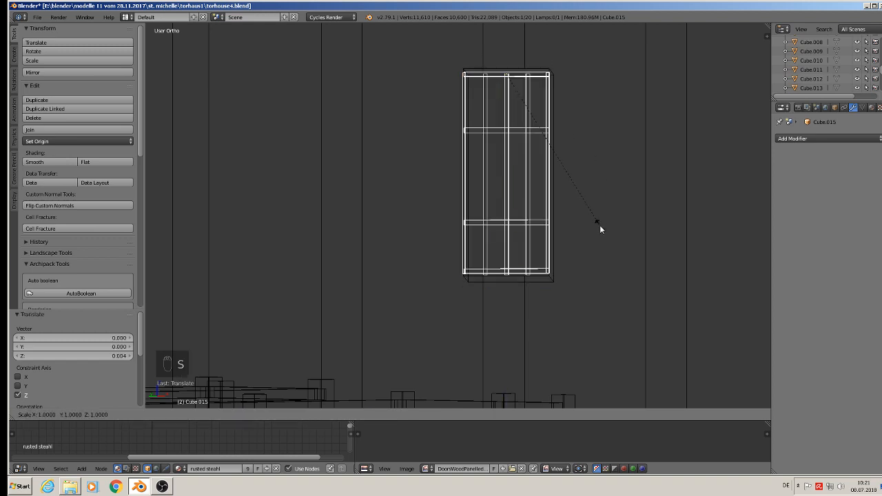
pyautogui.click(605, 238)
pyautogui.moveTo(506, 49); pyautogui.dragTo(507, 41)
# Step: Open the lower grille's mesh in Edit Mode and switch the viewport shading to Material
pyautogui.moveTo(467, 283); pyautogui.dragTo(401, 314, button='middle')
pyautogui.press('Tab')
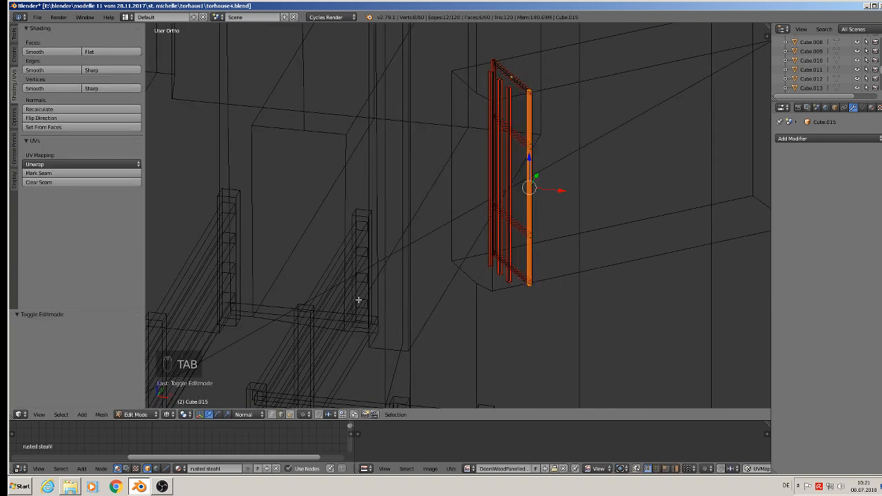
pyautogui.click(168, 414)
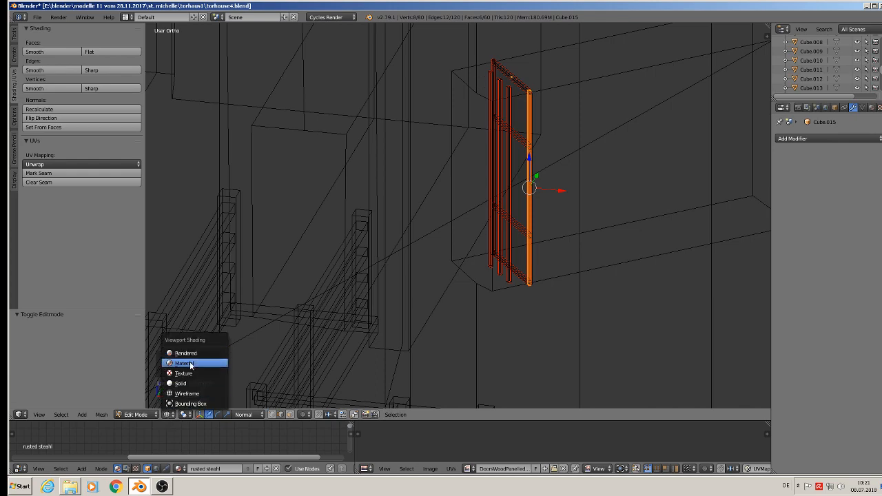
pyautogui.click(191, 364)
pyautogui.scroll(-5, 398, 237)
pyautogui.moveTo(379, 247); pyautogui.dragTo(425, 250, button='middle')
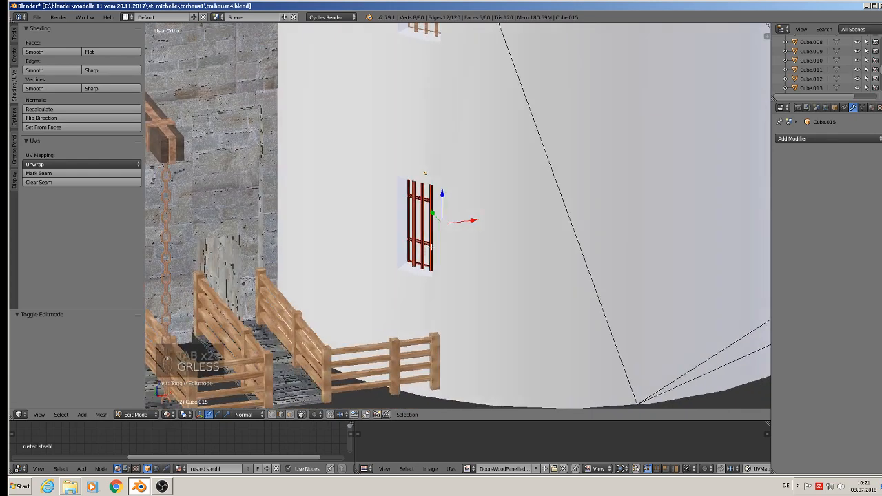
# Step: Clear the selection in the grille's mesh, return to Object Mode and deselect all objects
pyautogui.press('less')
pyautogui.press('a')
pyautogui.press('a')
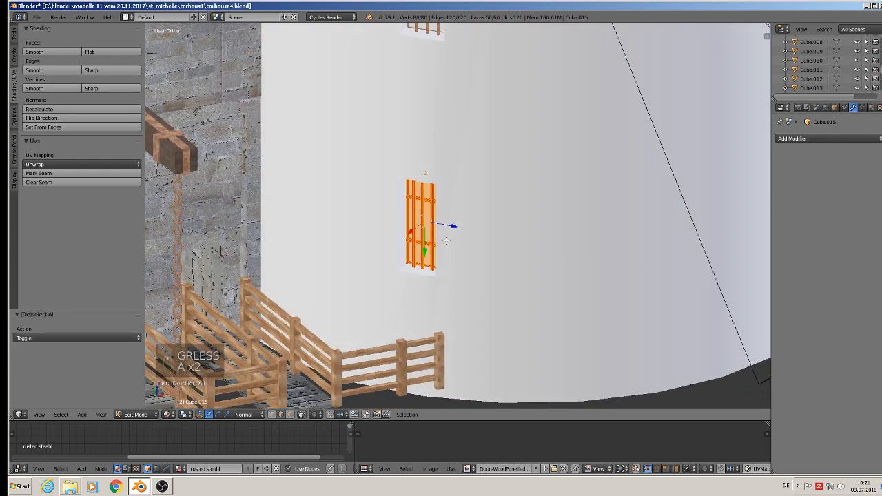
pyautogui.press('a')
pyautogui.moveTo(432, 245); pyautogui.dragTo(423, 271, button='middle')
pyautogui.press('Tab')
pyautogui.press('a')
pyautogui.press('a')
pyautogui.scroll(-8, 423, 272)
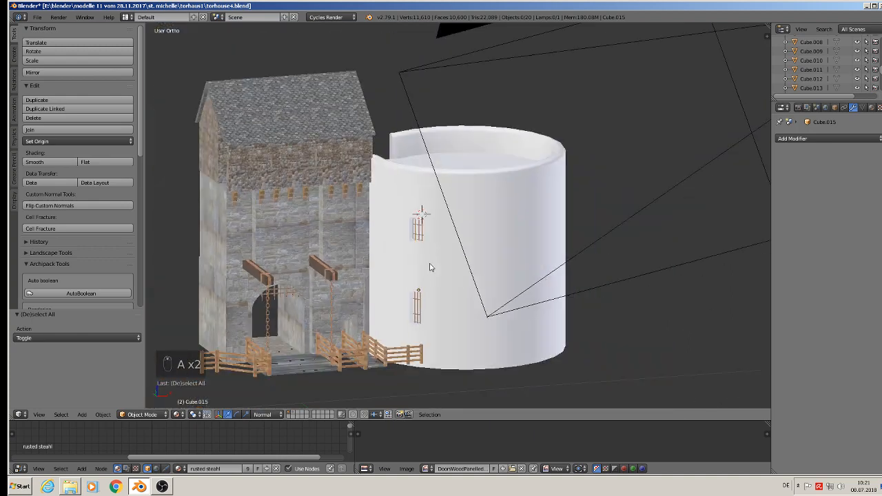
# Step: Save the tower model file
pyautogui.click(43, 22)
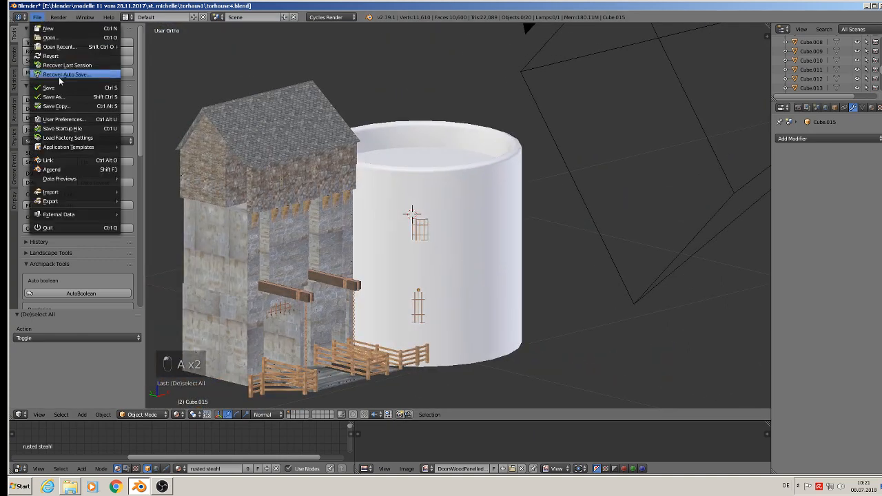
# Step: Examine the reference photo of the round stone tower, especially the ledge running around its upper wall
pyautogui.scroll(-2, 485, 208)
pyautogui.moveTo(485, 208); pyautogui.dragTo(436, 349, button='middle')
pyautogui.scroll(-1, 438, 344)
pyautogui.keyDown('shift'); pyautogui.moveTo(452, 191); pyautogui.dragTo(471, 381, button='middle'); pyautogui.keyUp('shift')
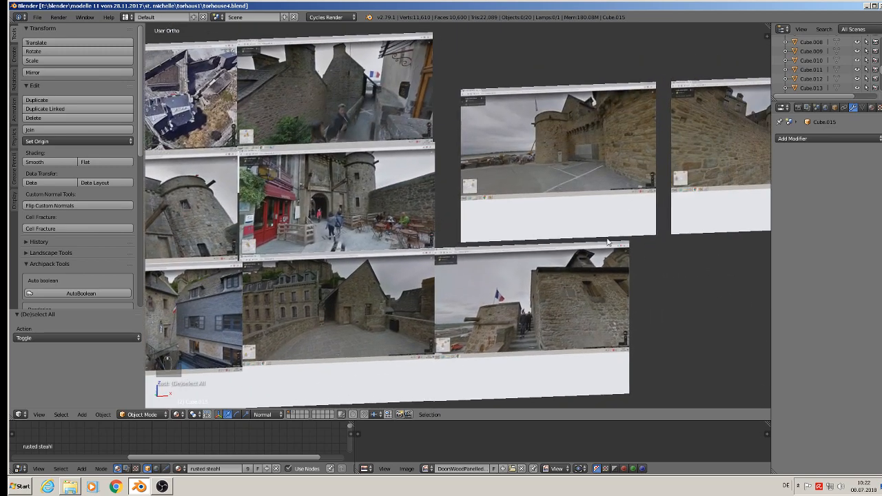
pyautogui.scroll(7, 564, 227)
pyautogui.scroll(1, 592, 135)
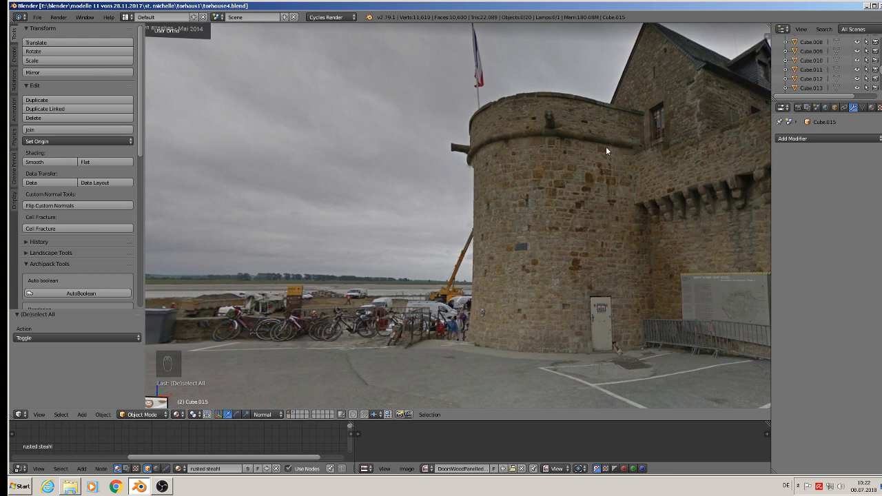
pyautogui.scroll(-7, 605, 146)
pyautogui.keyDown('shift'); pyautogui.moveTo(630, 291); pyautogui.dragTo(516, 70, button='middle'); pyautogui.keyUp('shift')
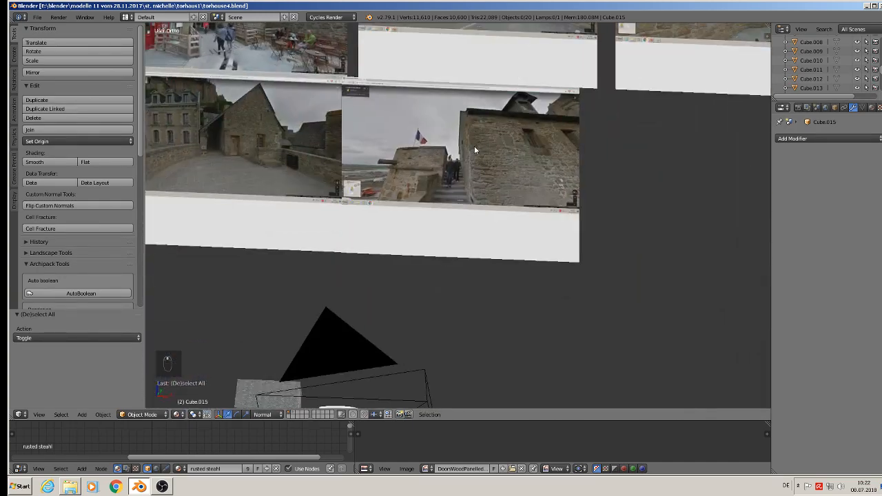
pyautogui.scroll(-4, 474, 150)
pyautogui.keyDown('shift'); pyautogui.moveTo(419, 323); pyautogui.dragTo(470, 207, button='middle'); pyautogui.keyUp('shift')
pyautogui.scroll(11, 471, 206)
pyautogui.moveTo(431, 182); pyautogui.dragTo(421, 145, button='middle')
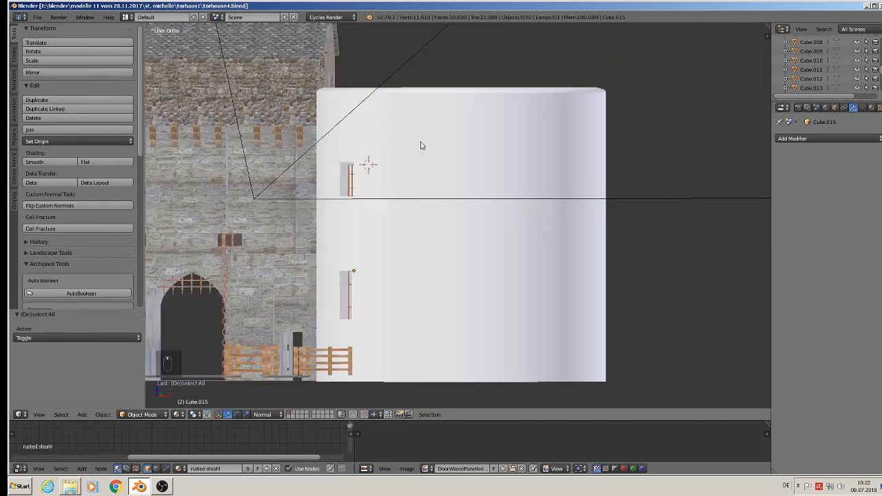
# Step: In the white round tower's mesh, select the outer edge loop below the rim and set the transform orientation to Global
pyautogui.rightClick(412, 105)
pyautogui.press('Tab')
pyautogui.scroll(2, 427, 124)
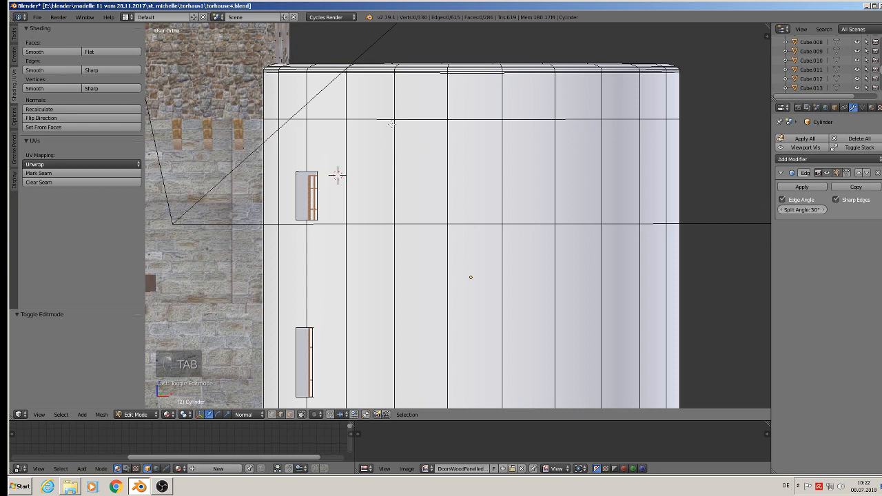
pyautogui.keyDown('alt'); pyautogui.rightClick(370, 122); pyautogui.keyUp('alt')
pyautogui.moveTo(449, 137); pyautogui.dragTo(443, 148, button='middle')
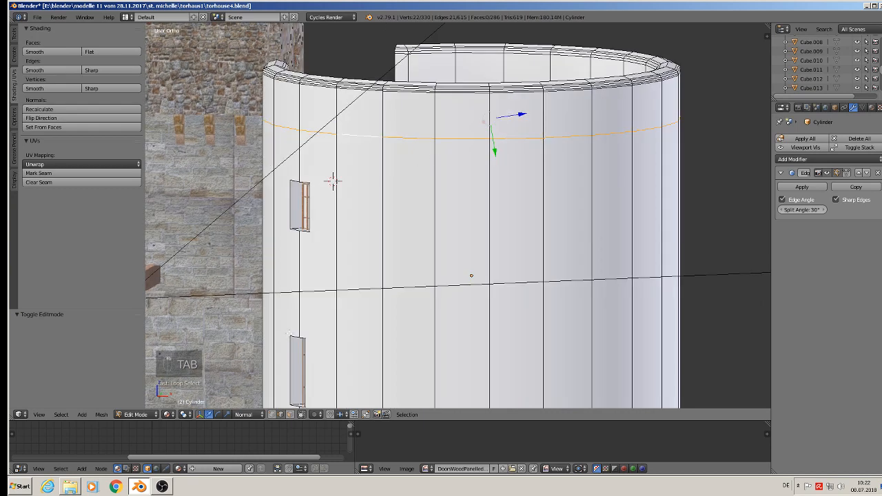
pyautogui.click(248, 414)
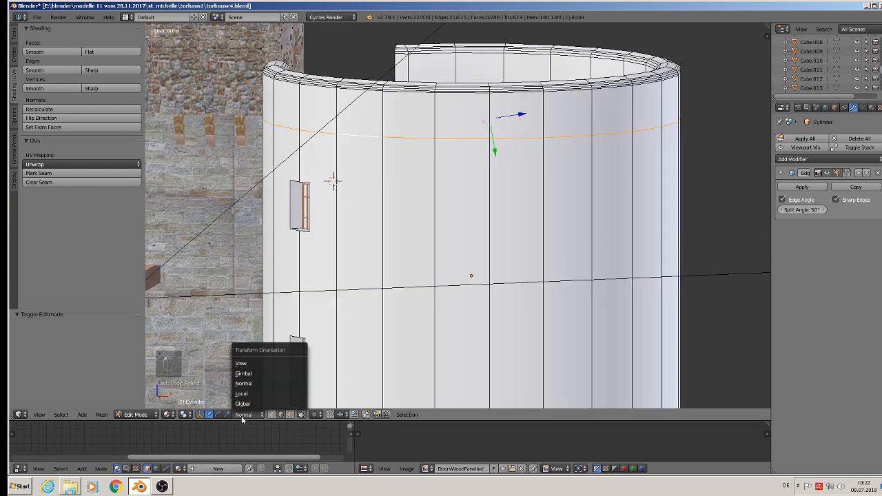
pyautogui.click(257, 403)
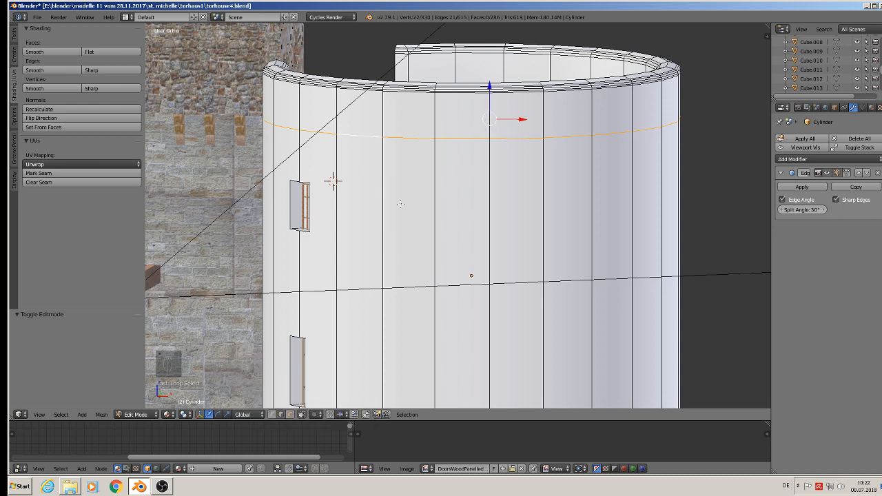
pyautogui.moveTo(462, 131); pyautogui.dragTo(483, 136, button='middle')
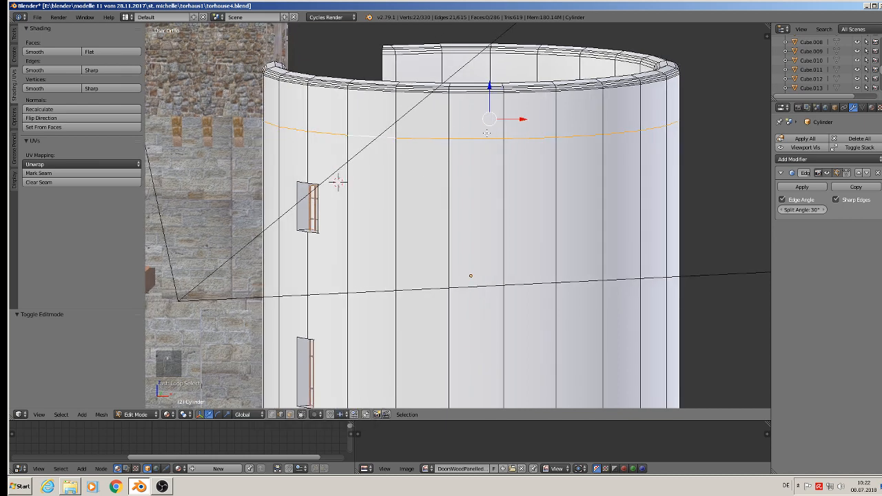
# Step: Try to form a band by duplicating the edge loop 0.013 lower along Z and selecting the faces between the two loops
pyautogui.hotkey('shift', 'd')
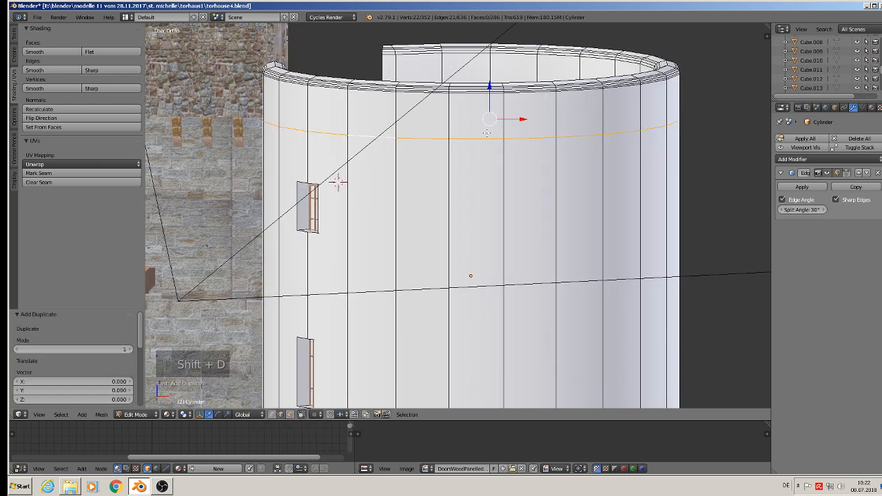
pyautogui.moveTo(490, 87); pyautogui.dragTo(490, 100)
pyautogui.click(290, 414)
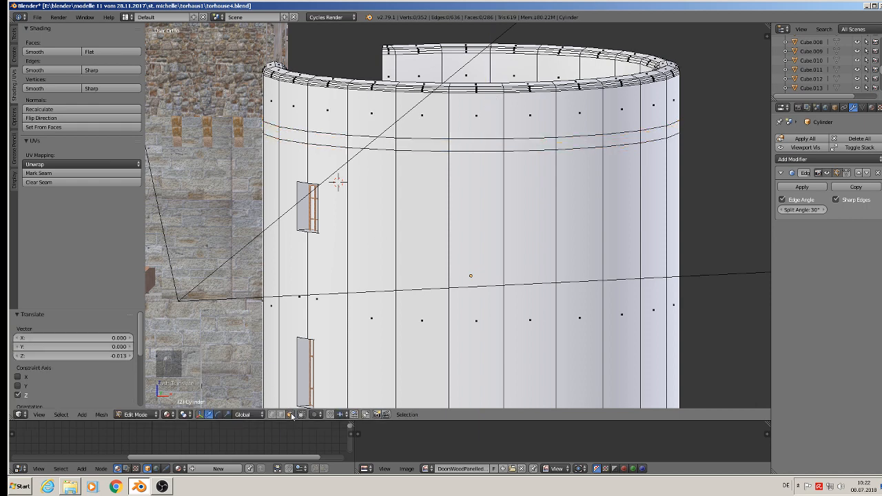
pyautogui.keyDown('alt'); pyautogui.rightClick(398, 142); pyautogui.keyUp('alt')
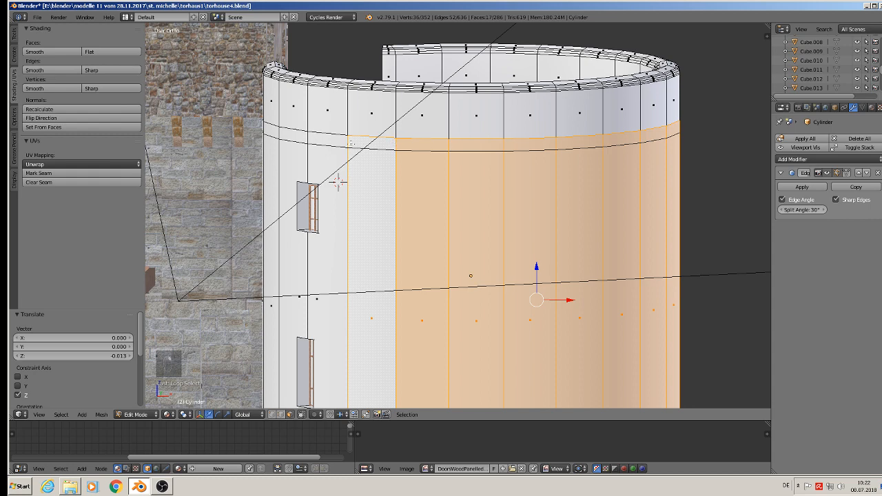
pyautogui.rightClick(346, 142)
pyautogui.keyDown('alt'); pyautogui.rightClick(347, 141); pyautogui.keyUp('alt')
# Step: Undo the face selection and the duplicated edge loop on the round tower
pyautogui.hotkey('ctrl', 'z')
pyautogui.hotkey('ctrl', 'z')
pyautogui.hotkey('ctrl', 'z')
pyautogui.hotkey('ctrl', 'z')
pyautogui.hotkey('ctrl', 'z')
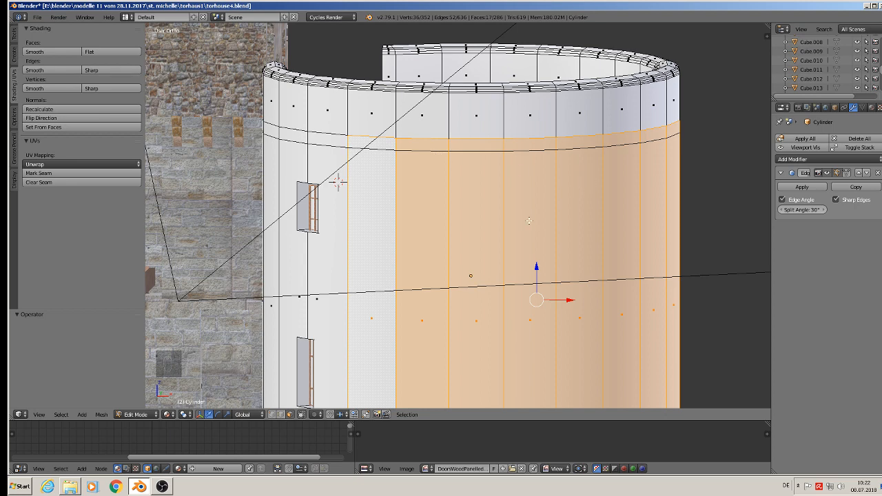
pyautogui.hotkey('ctrl', 'z')
pyautogui.hotkey('ctrl', 'z')
pyautogui.hotkey('ctrl', 'z')
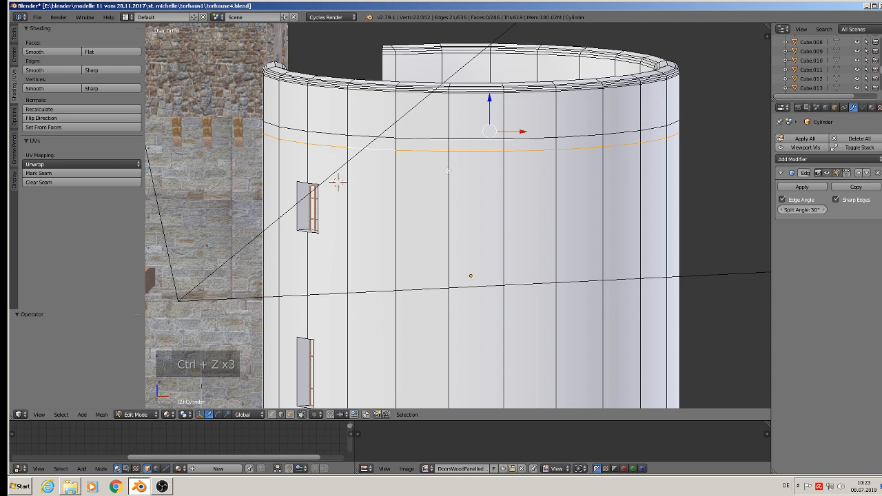
pyautogui.hotkey('ctrl', 'z')
# Step: Add one loop cut around the tower wall just above the existing edge loop, with an edge slide of about 0.71
pyautogui.scroll(2, 337, 181)
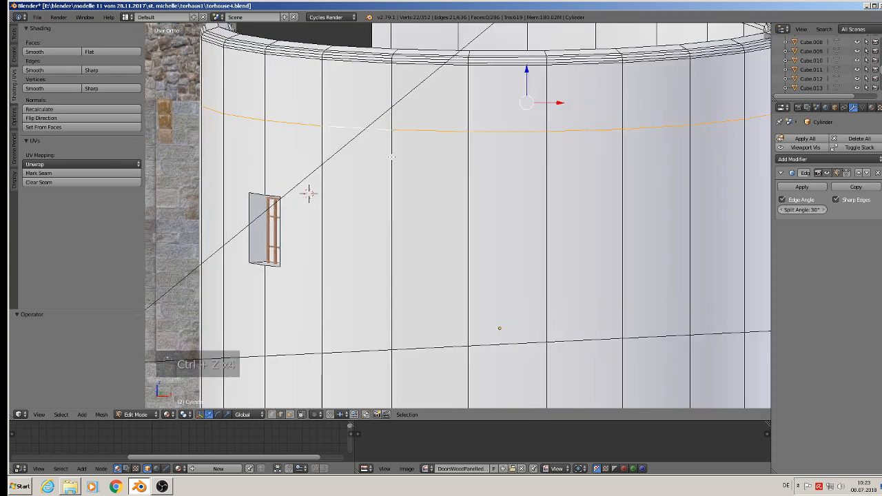
pyautogui.hotkey('ctrl', 'r')
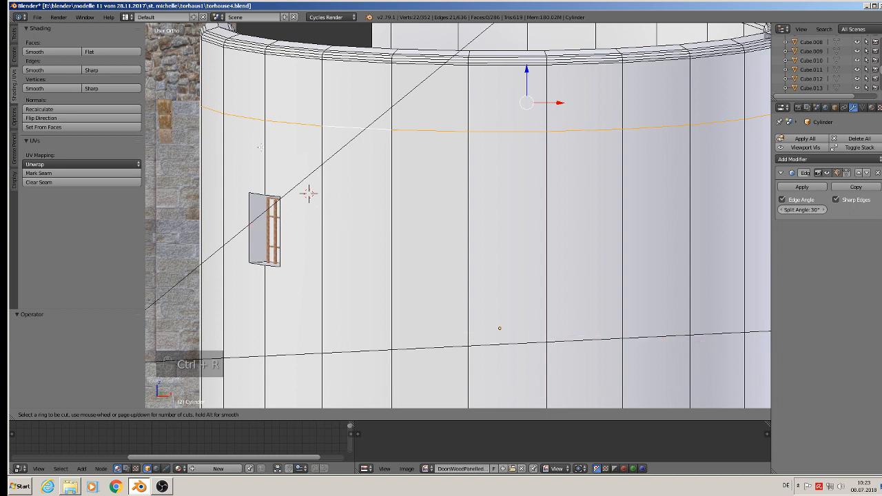
pyautogui.click(257, 109)
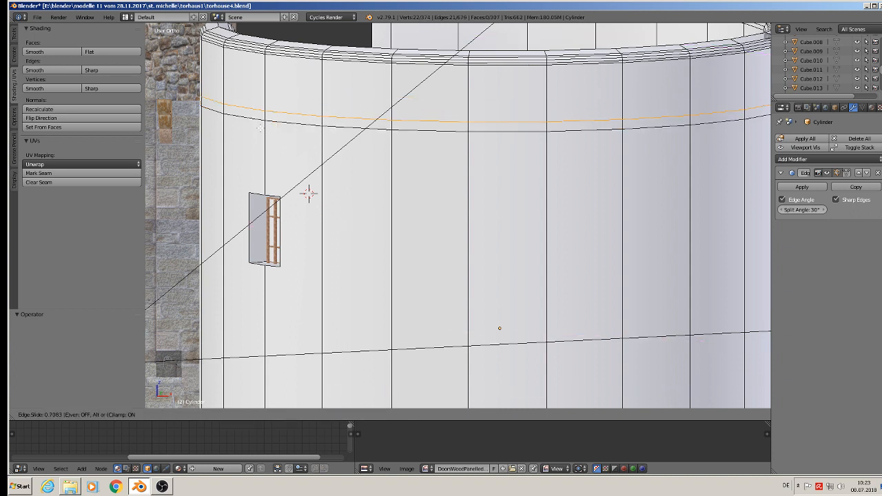
pyautogui.click(260, 129)
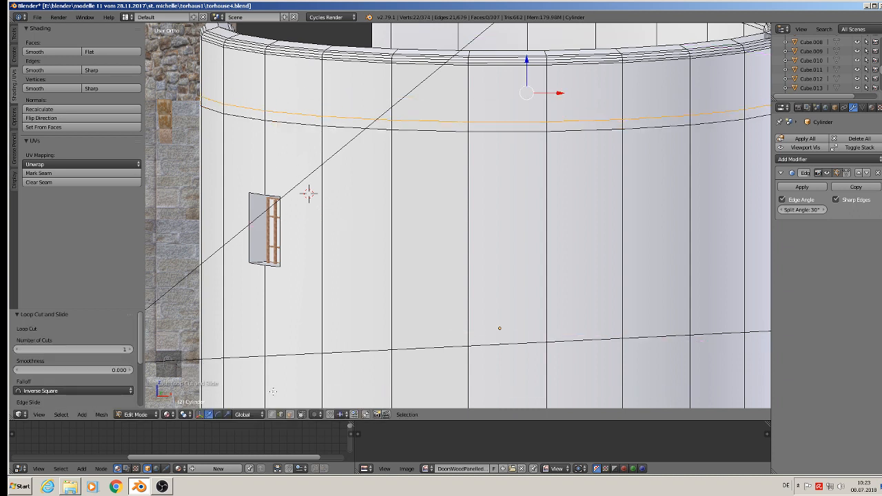
# Step: Extrude the narrow face ring between the two edge loops and scale it outward to 1.025 to form a ledge
pyautogui.click(289, 415)
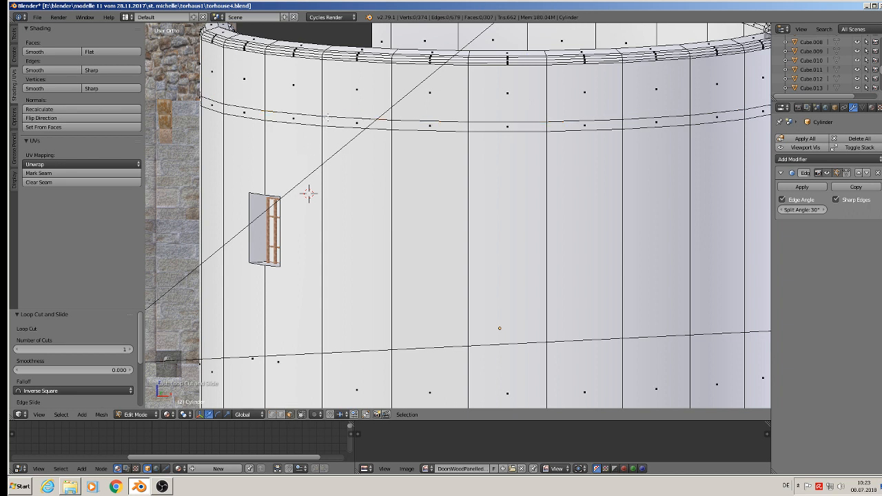
pyautogui.keyDown('alt'); pyautogui.rightClick(321, 120); pyautogui.keyUp('alt')
pyautogui.press('e')
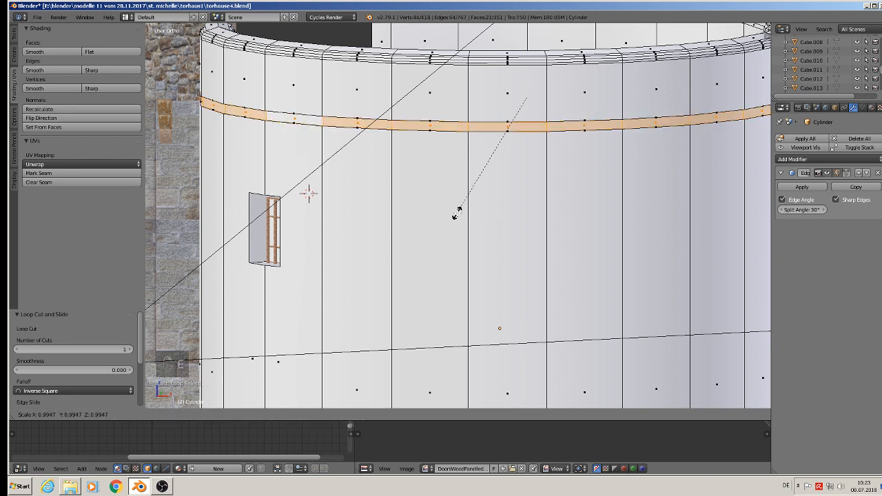
pyautogui.press('s')
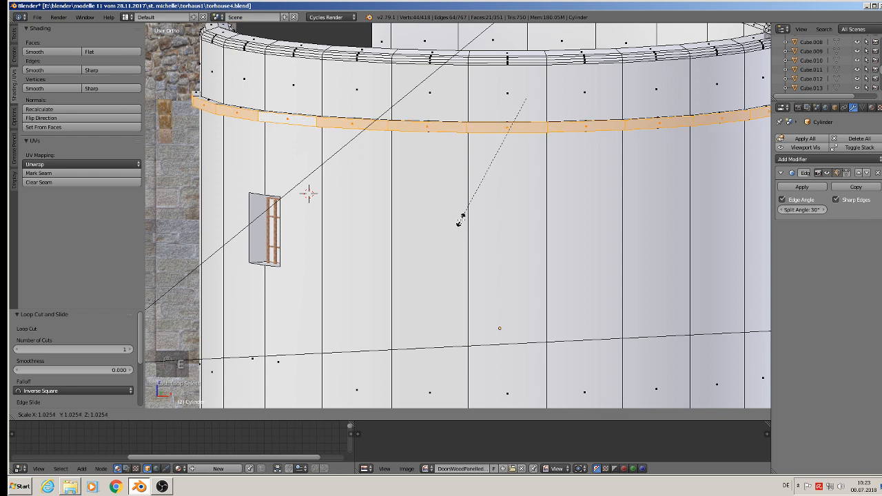
pyautogui.click(460, 220)
# Step: Scale the ledge's outer faces to 0.792 along Z to taper the ledge
pyautogui.keyDown('shift'); pyautogui.moveTo(390, 188); pyautogui.dragTo(449, 249, button='middle'); pyautogui.keyUp('shift')
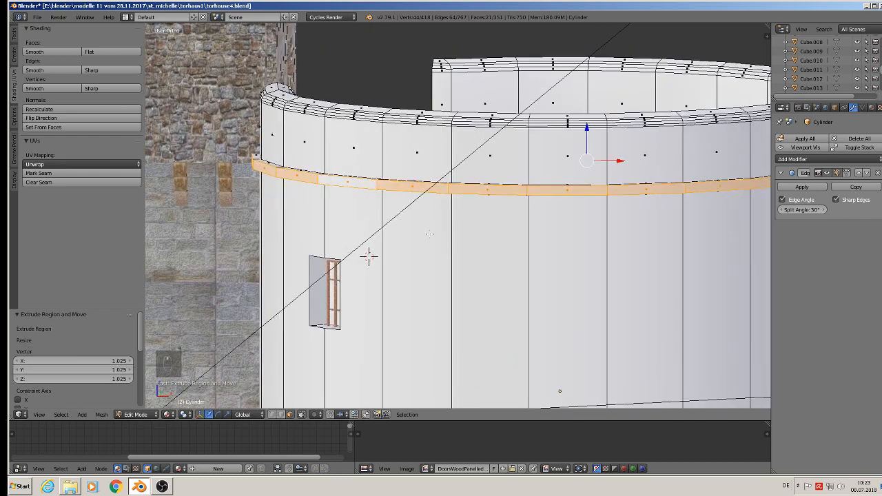
pyautogui.scroll(1, 409, 219)
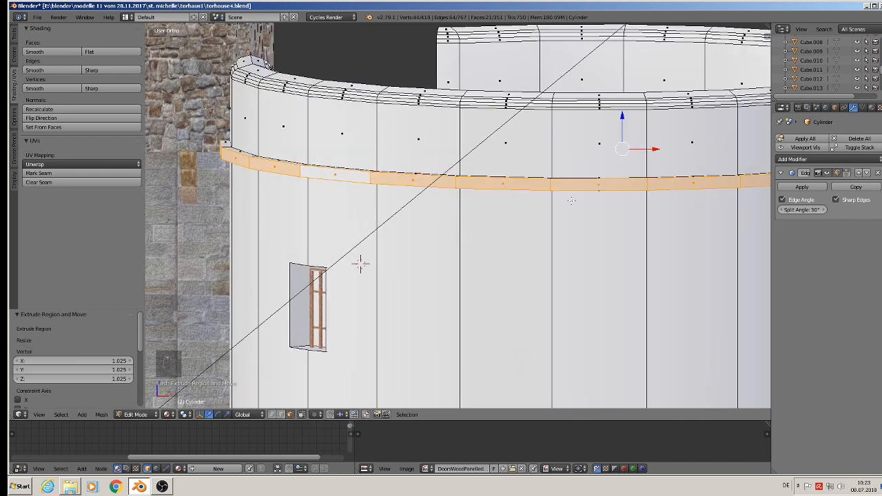
pyautogui.press('s')
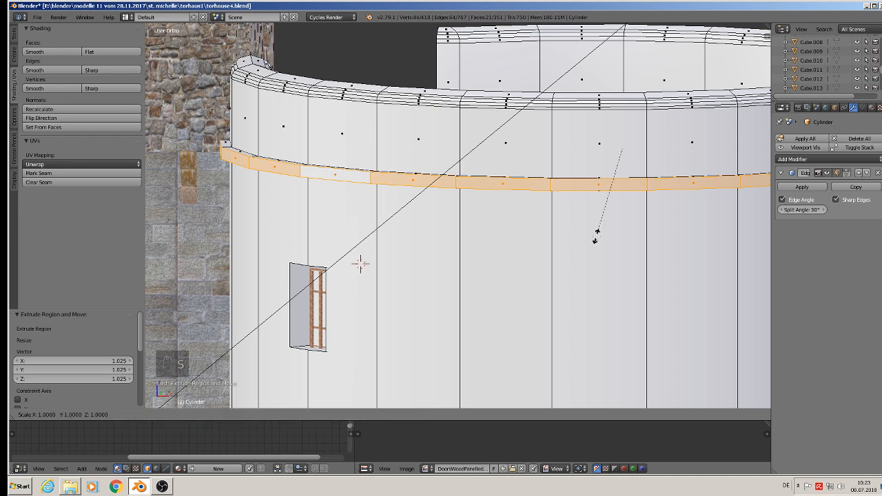
pyautogui.press('z')
pyautogui.click(598, 222)
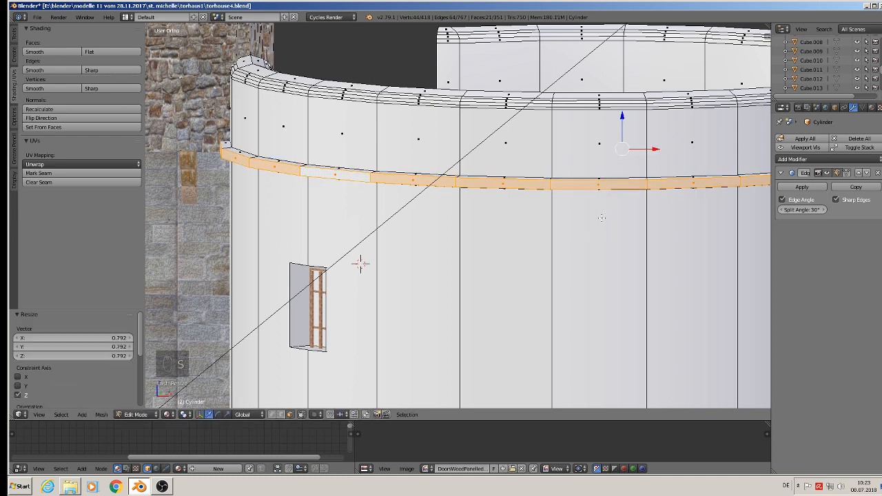
# Step: Add a centred loop cut around the ledge's outer face and scale that loop outward to 1.009
pyautogui.scroll(3, 379, 174)
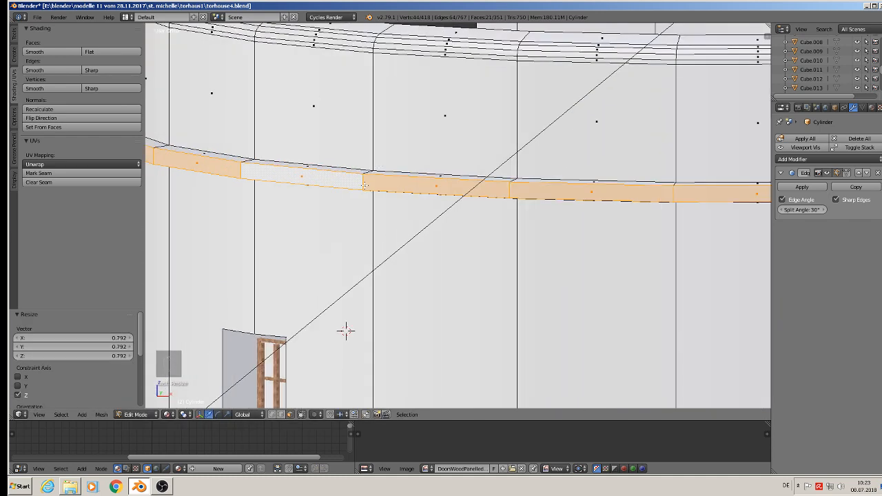
pyautogui.hotkey('ctrl', 'r')
pyautogui.click(365, 186)
pyautogui.click(365, 186)
pyautogui.click(365, 185)
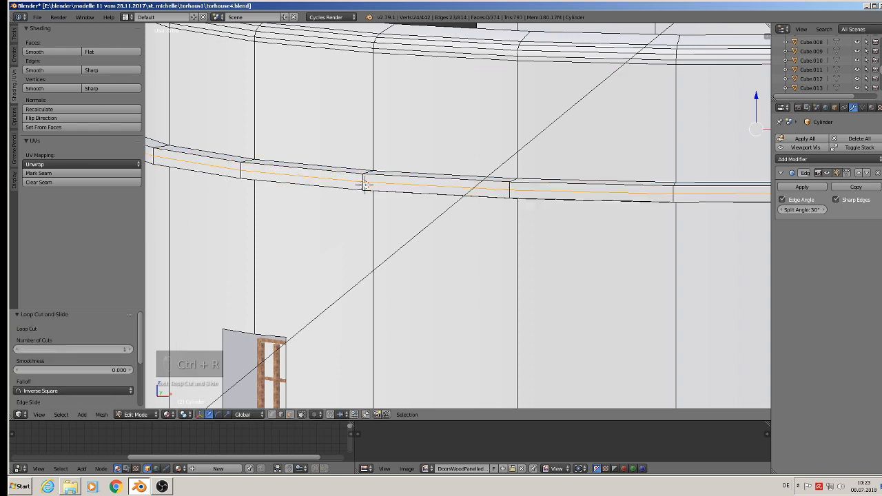
pyautogui.scroll(-3, 406, 196)
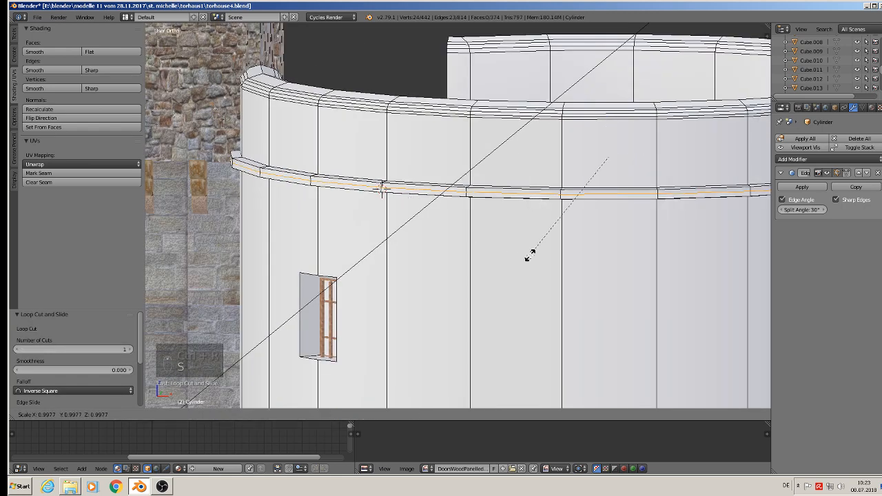
pyautogui.press('s')
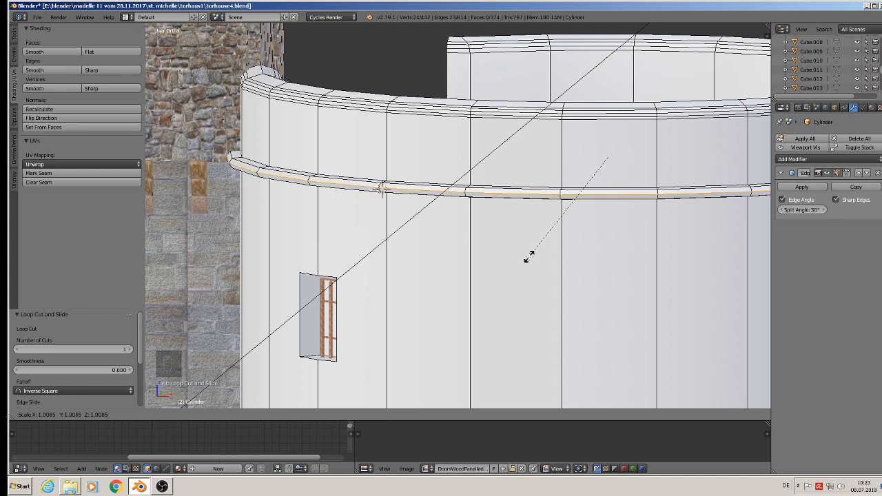
pyautogui.click(528, 256)
pyautogui.scroll(1, 496, 244)
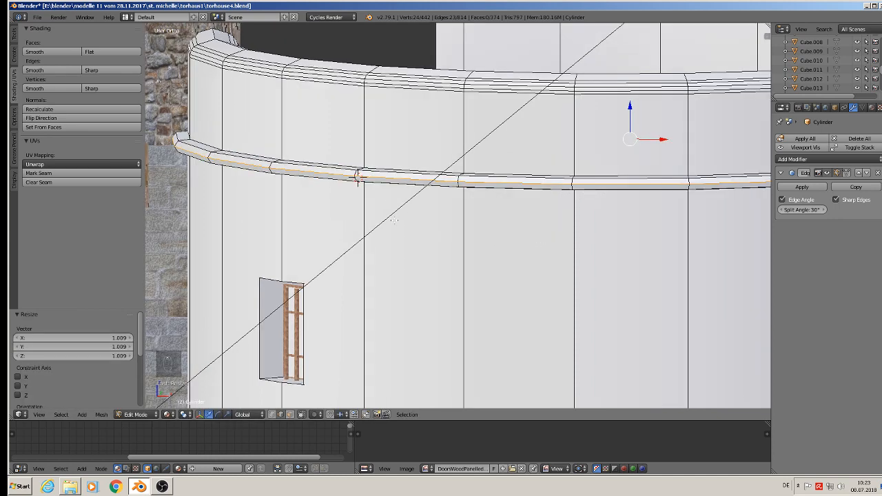
# Step: Bevel the ledge's middle edge loop with two segments and an offset of about 0.002
pyautogui.hotkey('ctrl', 'b')
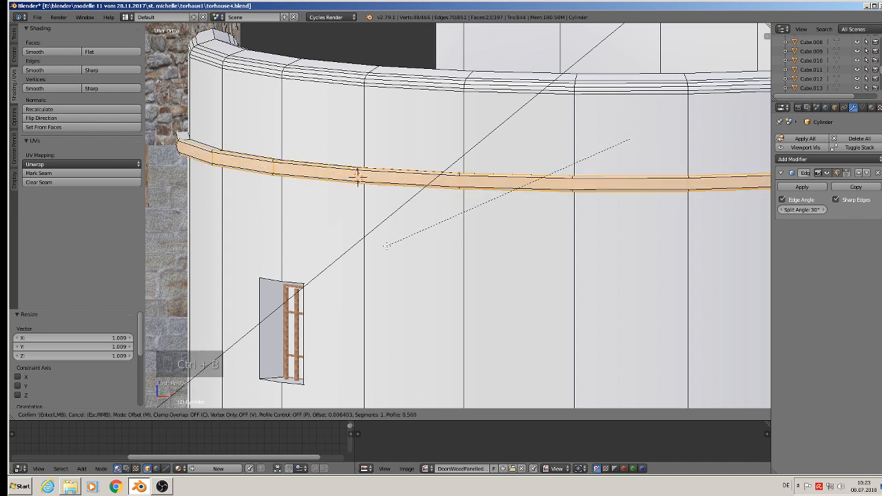
pyautogui.scroll(1, 393, 238)
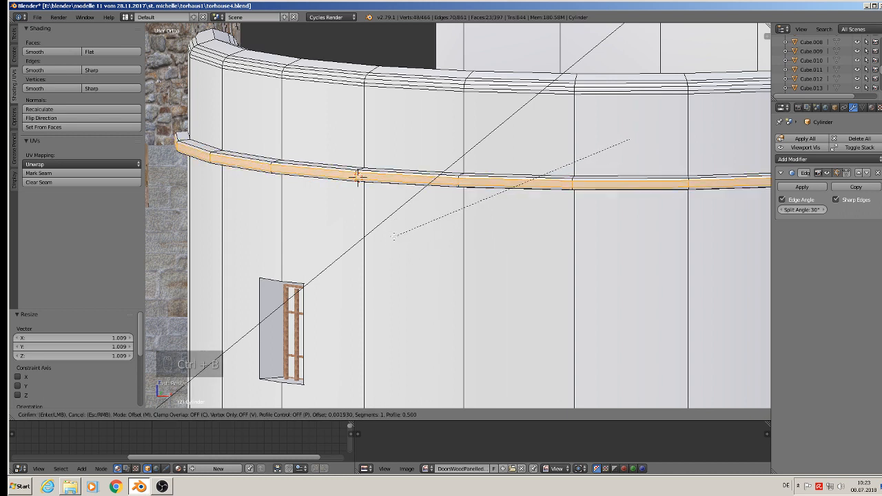
pyautogui.click(393, 235)
# Step: Expand the selection from the ledge's narrow middle faces to all face rows of the ledge around the tower
pyautogui.press('Tab')
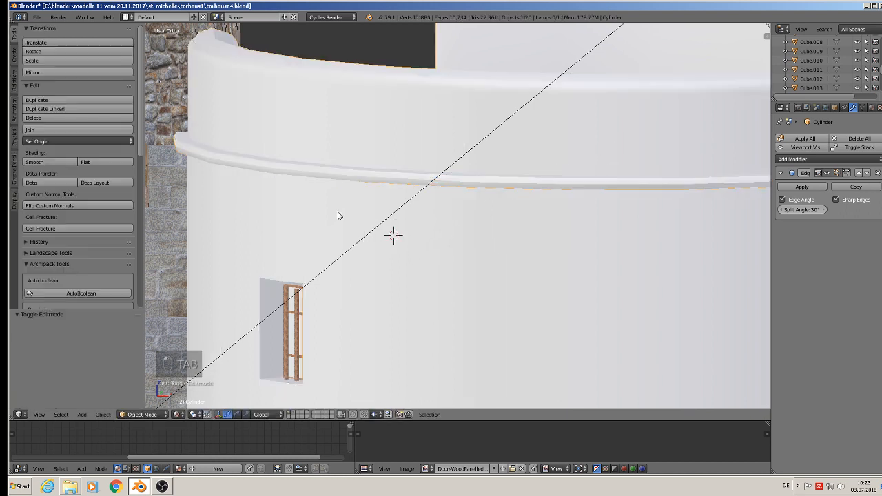
pyautogui.scroll(-5, 379, 211)
pyautogui.press('Tab')
pyautogui.scroll(4, 421, 212)
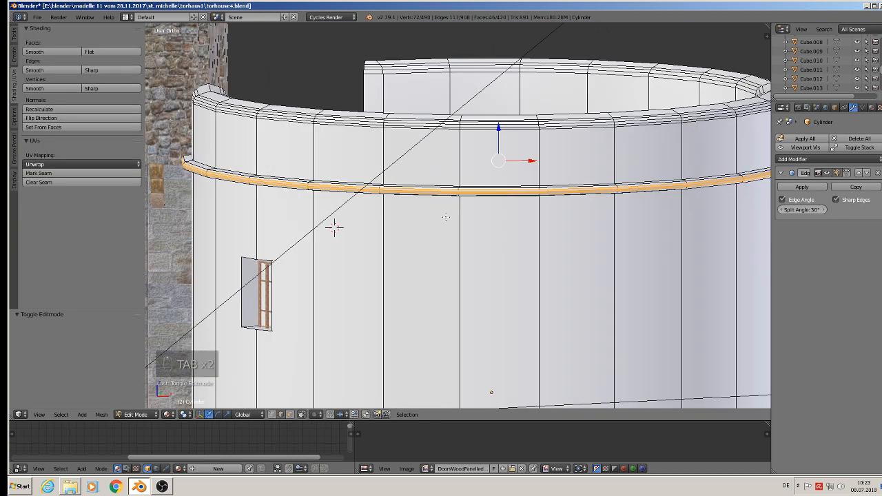
pyautogui.press('ctrl+KP_Add')
pyautogui.press('ctrl+KP_Add')
pyautogui.press('ctrl+KP_Add')
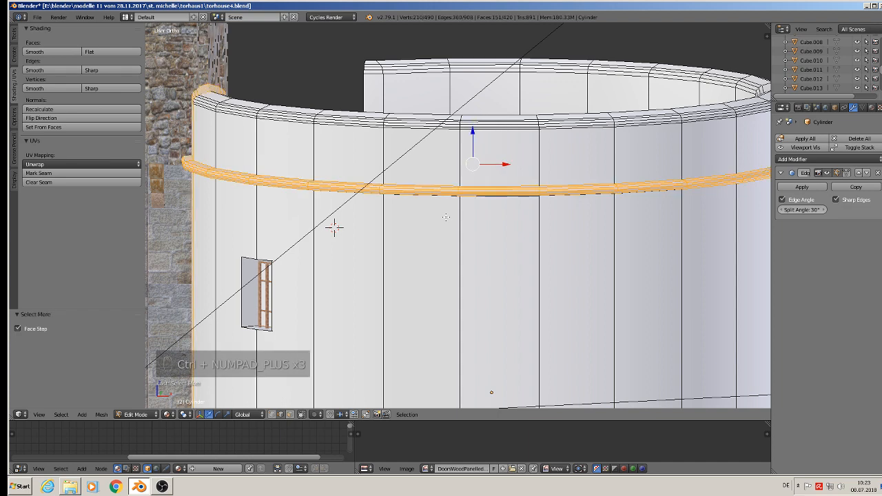
pyautogui.press('ctrl+KP_Subtract')
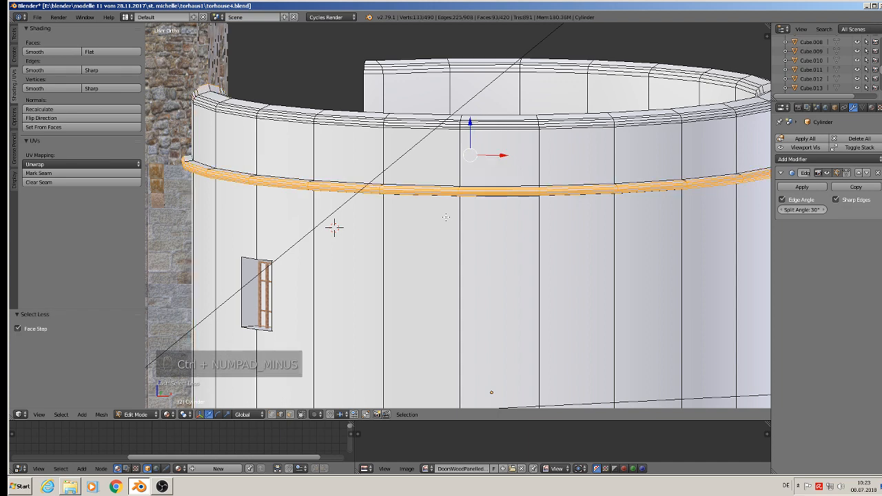
# Step: Deselect the stray faces at the parapet's open end in wireframe display, keeping only the ledge selected
pyautogui.moveTo(446, 217); pyautogui.dragTo(517, 218, button='middle')
pyautogui.moveTo(290, 146); pyautogui.dragTo(365, 225, button='middle')
pyautogui.press('z')
pyautogui.scroll(-6, 364, 225)
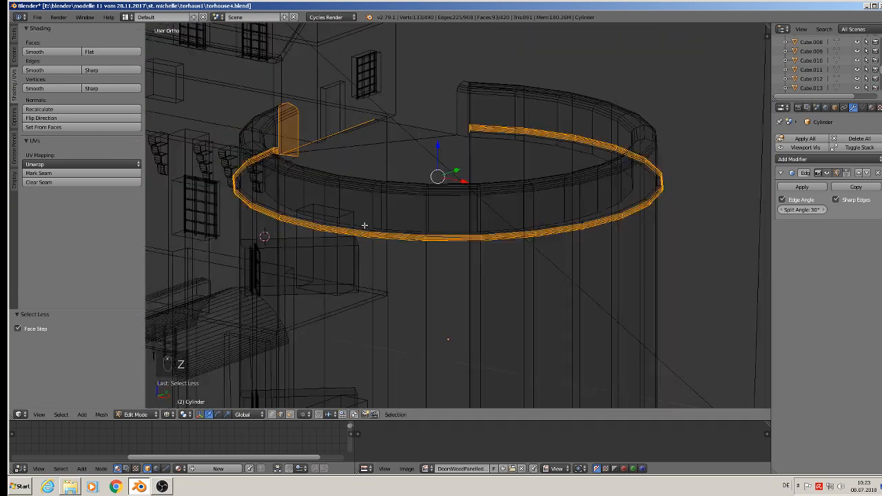
pyautogui.moveTo(317, 190); pyautogui.dragTo(324, 141, button='middle')
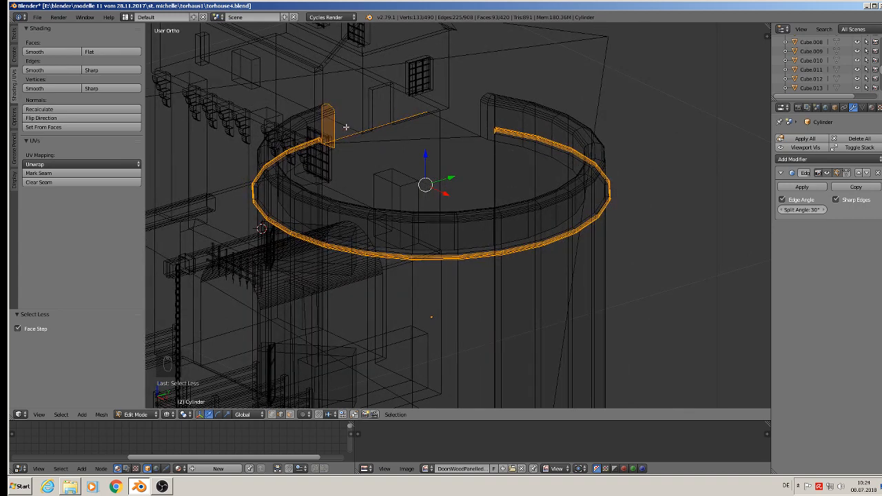
pyautogui.press('c')
pyautogui.moveTo(335, 103)
pyautogui.mouseDown(button='middle')
pyautogui.moveTo(351, 147)
pyautogui.moveTo(433, 168)
pyautogui.mouseUp(button='middle')
pyautogui.rightClick(398, 145)
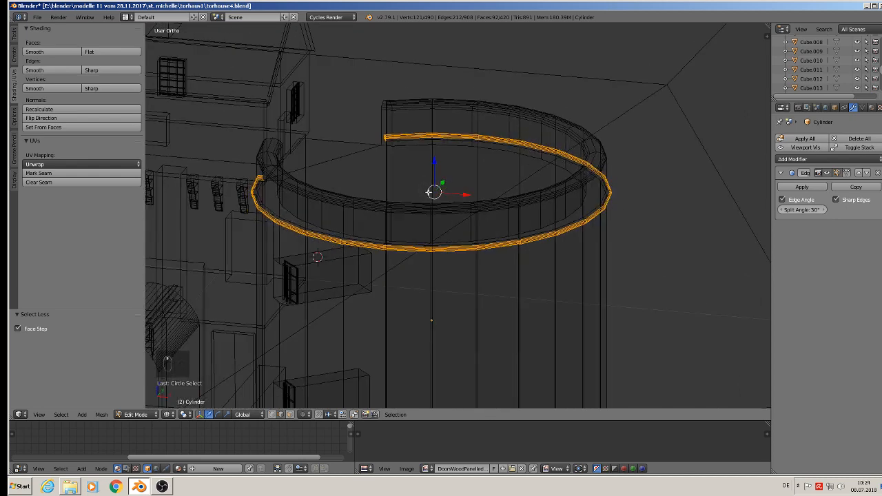
# Step: Scale the whole ledge by about 1.84 along Z, leave edit mode and restore the textured display
pyautogui.moveTo(457, 329); pyautogui.dragTo(478, 284, button='middle')
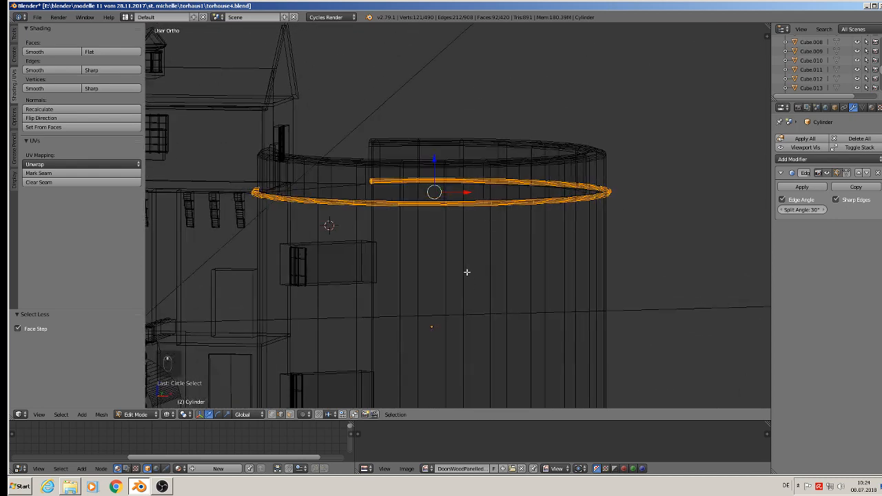
pyautogui.press('s')
pyautogui.press('z')
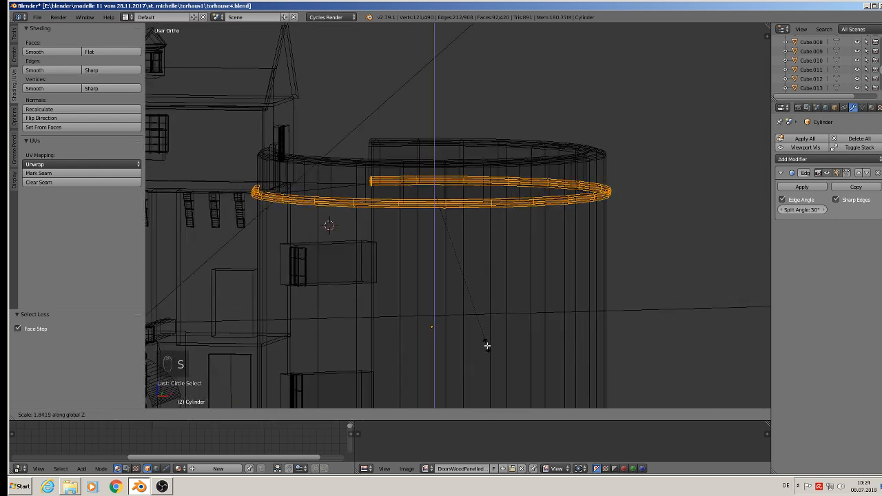
pyautogui.click(491, 356)
pyautogui.press('Tab')
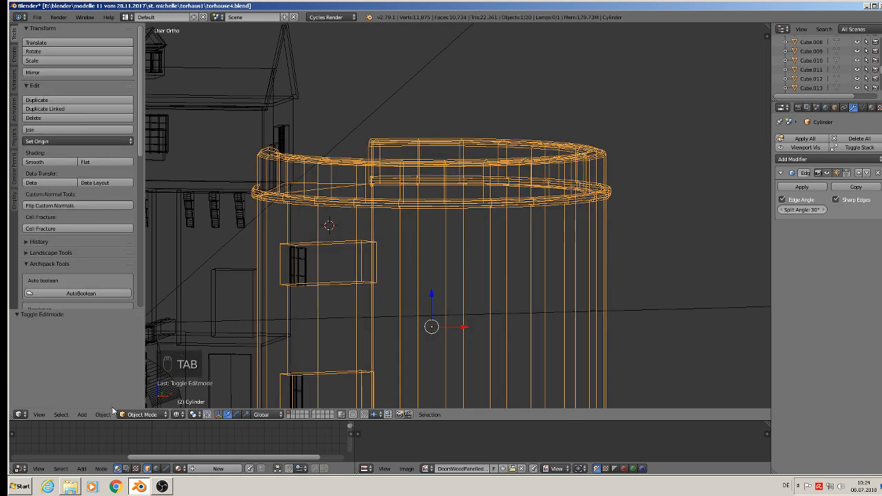
pyautogui.click(177, 414)
pyautogui.click(194, 363)
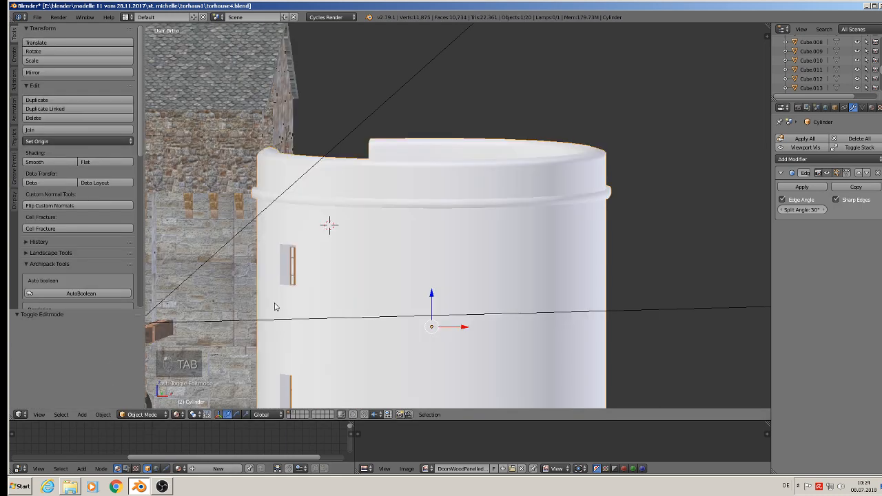
# Step: Add a loop cut around the wall above the ledge and slide it up close beneath the rounded rim
pyautogui.moveTo(287, 299); pyautogui.dragTo(321, 256, button='middle')
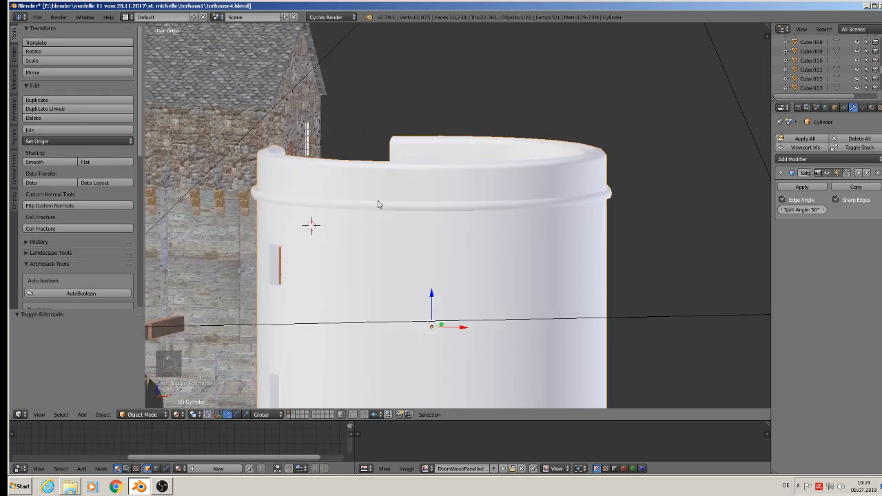
pyautogui.moveTo(305, 159); pyautogui.dragTo(315, 174, button='middle')
pyautogui.scroll(2, 315, 177)
pyautogui.press('Tab')
pyautogui.scroll(2, 312, 182)
pyautogui.scroll(1, 344, 335)
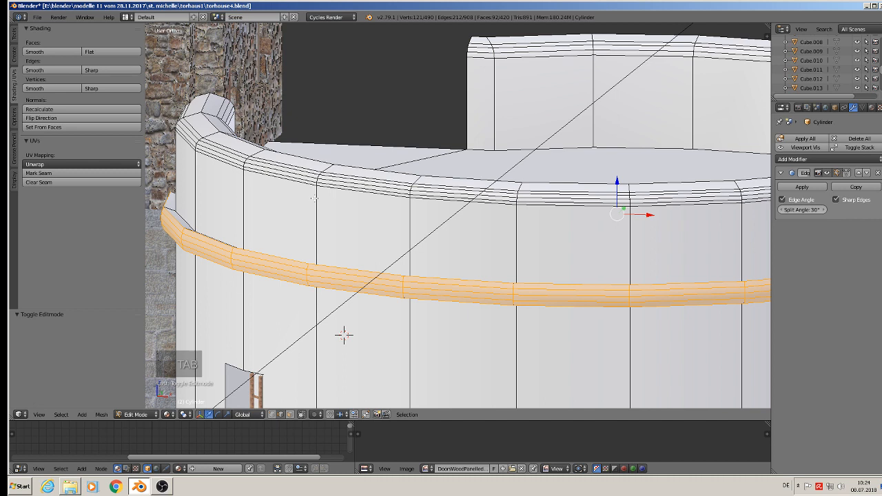
pyautogui.hotkey('ctrl', 'r')
pyautogui.click(314, 197)
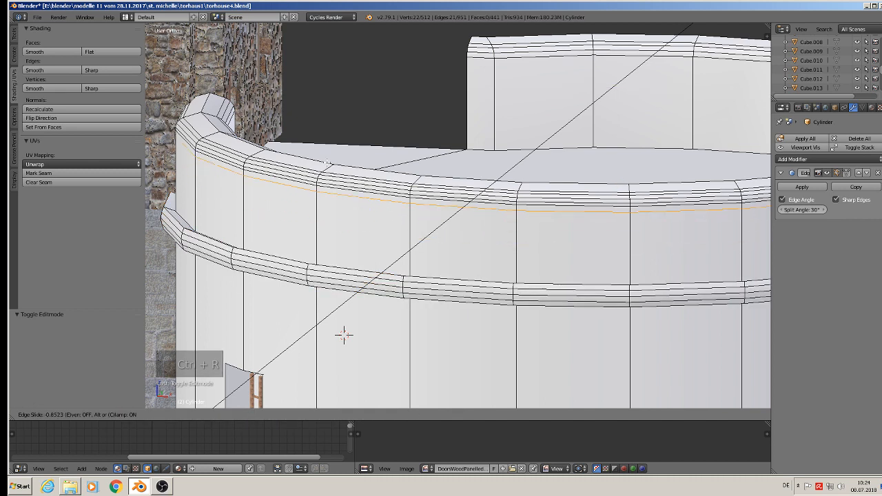
pyautogui.click(315, 200)
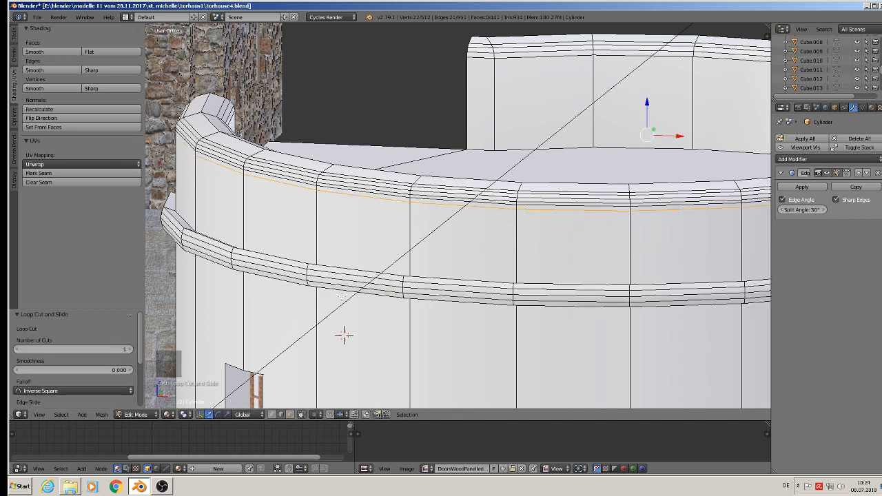
# Step: Select the narrow face ring between the rim and the new loop, then extrude it outward with a scale of 1.014
pyautogui.click(290, 414)
pyautogui.keyDown('alt'); pyautogui.rightClick(313, 188); pyautogui.keyUp('alt')
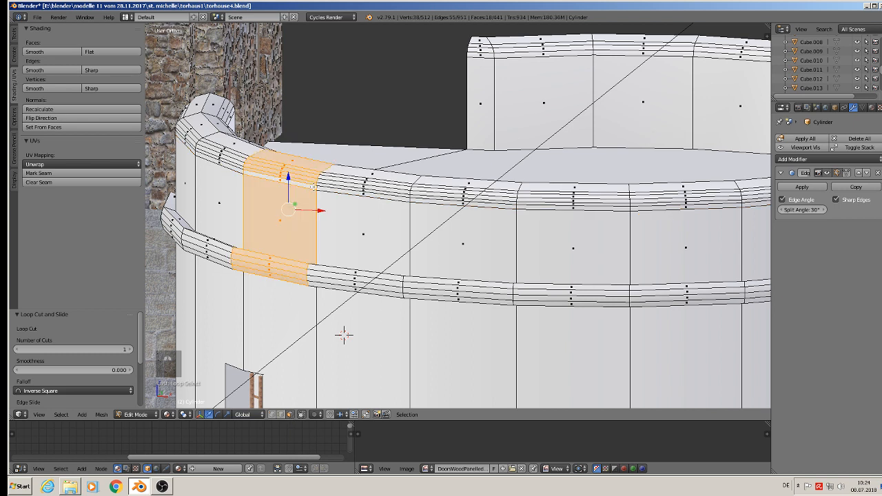
pyautogui.keyDown('alt'); pyautogui.rightClick(318, 189); pyautogui.keyUp('alt')
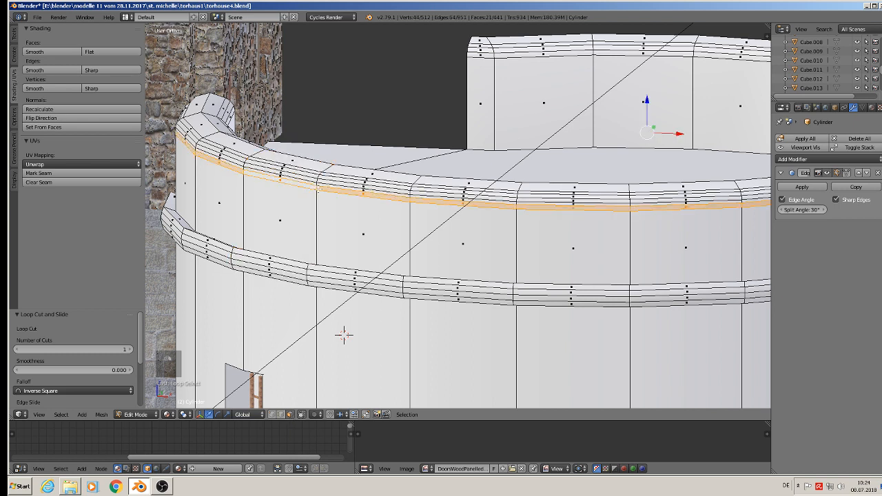
pyautogui.press('e')
pyautogui.click(367, 255)
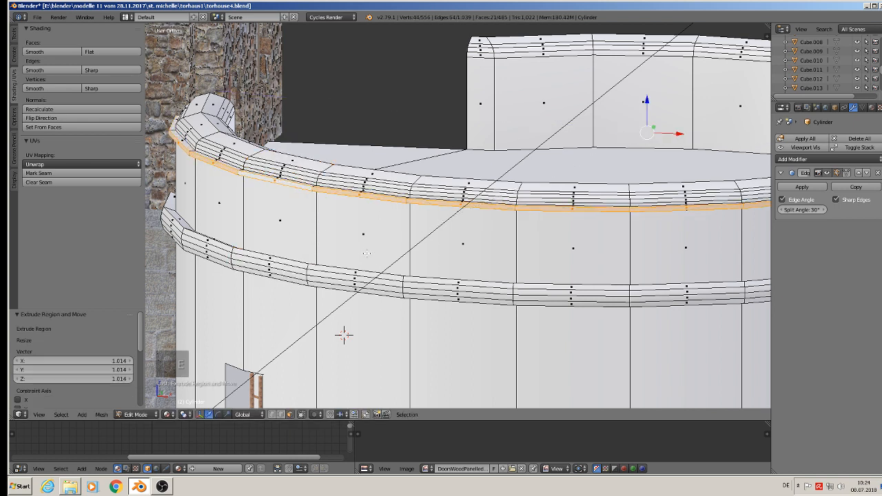
# Step: Scale the outer faces of the extruded rim band to 1.807 along Z
pyautogui.press('Tab')
pyautogui.scroll(-3, 367, 257)
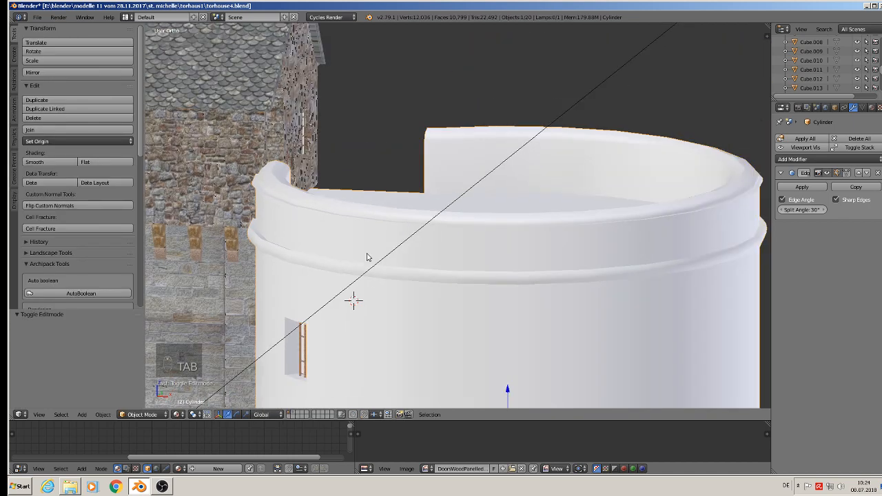
pyautogui.moveTo(367, 257); pyautogui.dragTo(349, 246, button='middle')
pyautogui.scroll(3, 335, 223)
pyautogui.scroll(1, 284, 167)
pyautogui.press('Tab')
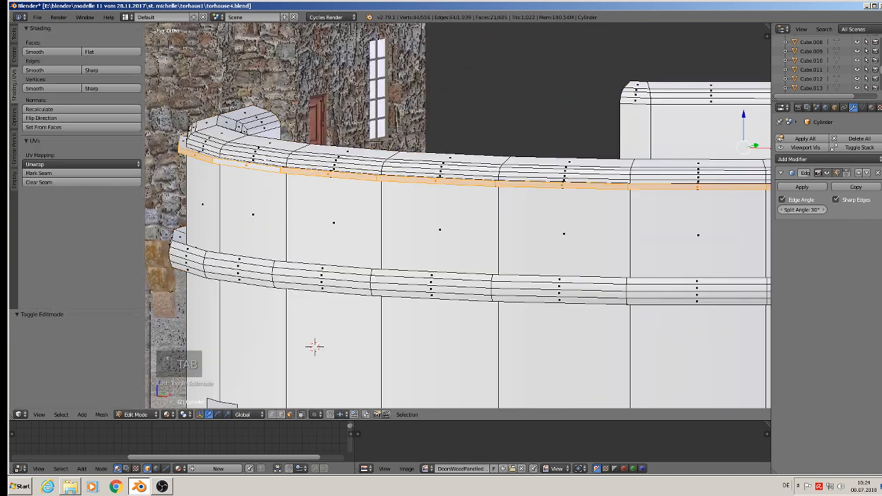
pyautogui.moveTo(314, 347); pyautogui.dragTo(417, 392, button='middle')
pyautogui.scroll(2, 350, 187)
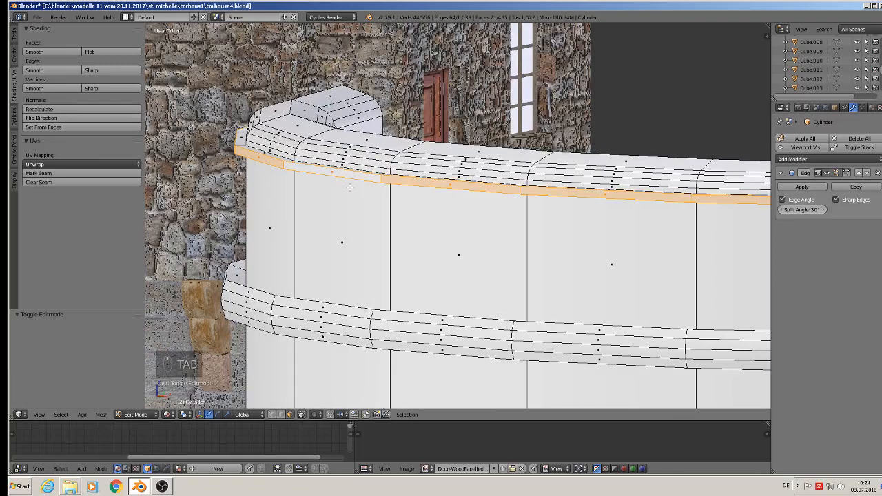
pyautogui.press('s')
pyautogui.press('z')
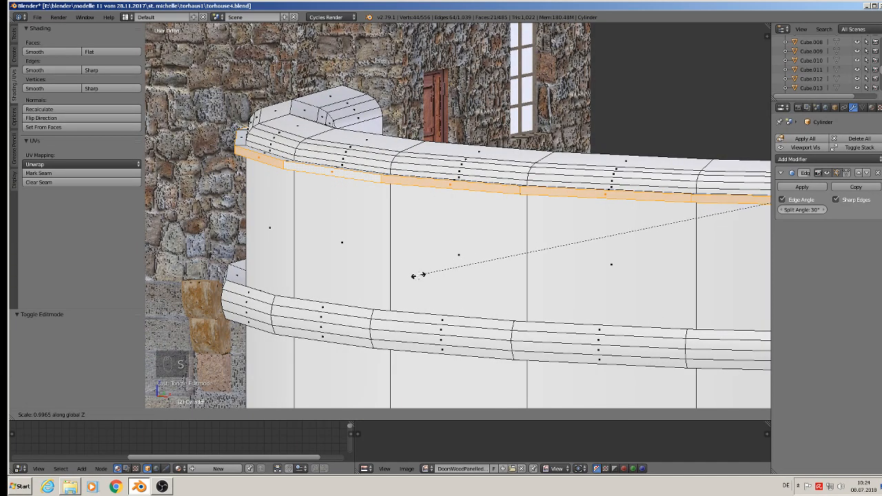
pyautogui.click(620, 270)
# Step: Move the rim band's outer faces down 0.003 along Z, clear the selection and leave edit mode
pyautogui.scroll(-3, 688, 228)
pyautogui.moveTo(552, 338); pyautogui.dragTo(248, 305, button='middle')
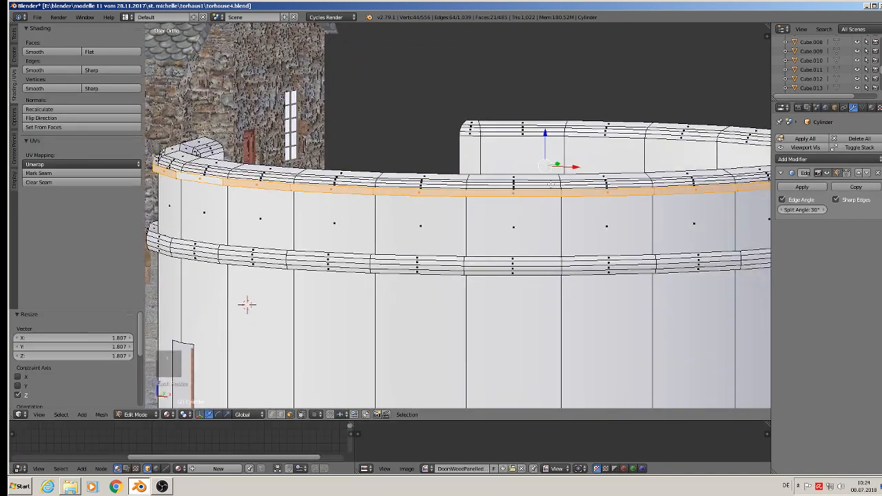
pyautogui.moveTo(551, 128)
pyautogui.mouseDown()
pyautogui.moveTo(548, 144)
pyautogui.moveTo(550, 134)
pyautogui.mouseUp()
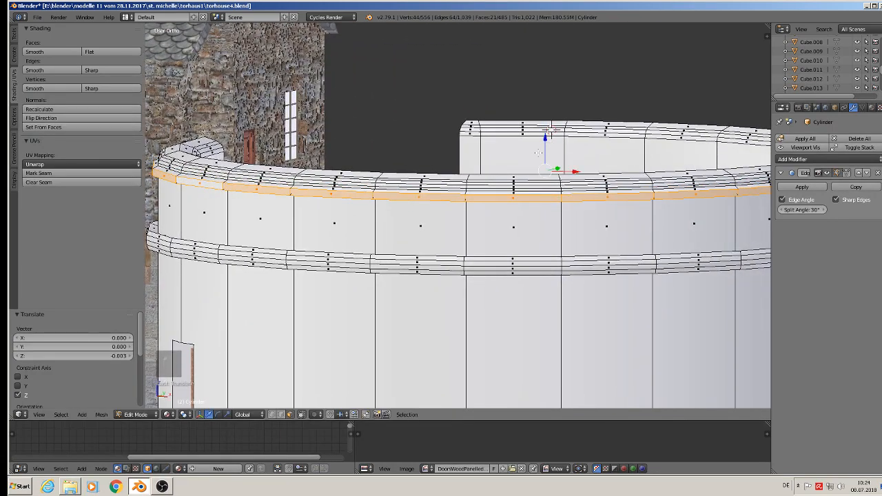
pyautogui.press('a')
pyautogui.press('Tab')
# Step: Inspect the tower's rim band and ledge from several sides, and save the file
pyautogui.scroll(-2, 540, 191)
pyautogui.moveTo(549, 204); pyautogui.dragTo(487, 193, button='middle')
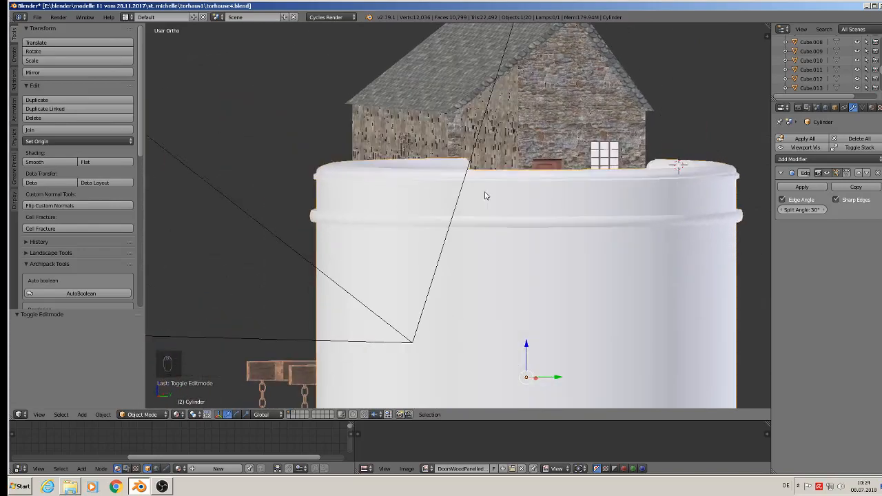
pyautogui.moveTo(679, 193); pyautogui.dragTo(736, 186, button='middle')
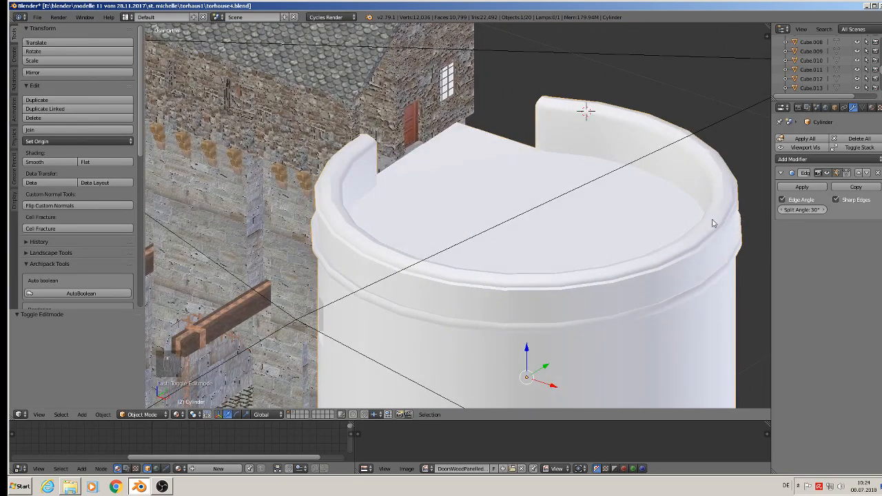
pyautogui.click(811, 161)
pyautogui.click(701, 230)
pyautogui.scroll(-2, 567, 263)
pyautogui.moveTo(567, 264); pyautogui.dragTo(476, 150, button='middle')
pyautogui.scroll(-2, 597, 234)
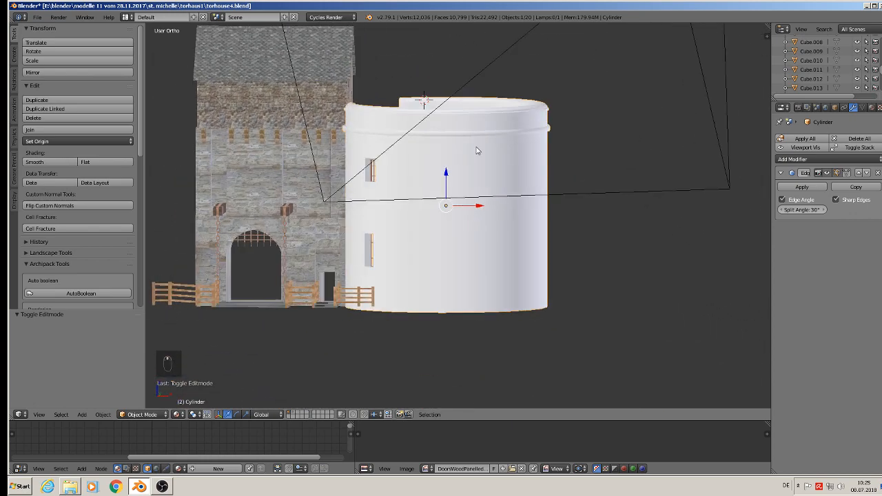
pyautogui.click(38, 17)
pyautogui.click(49, 86)
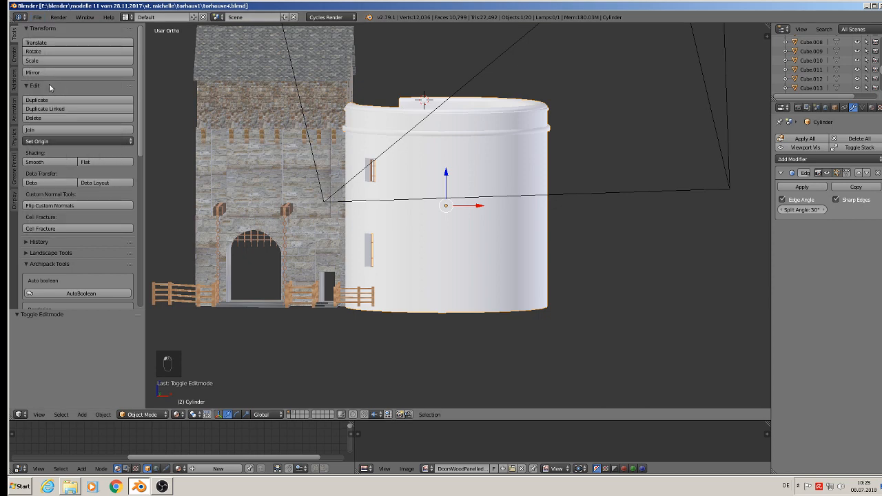
# Step: Examine the reference photos in front view for the round tower's ledge and the details protruding from its upper wall
pyautogui.press('KP_1')
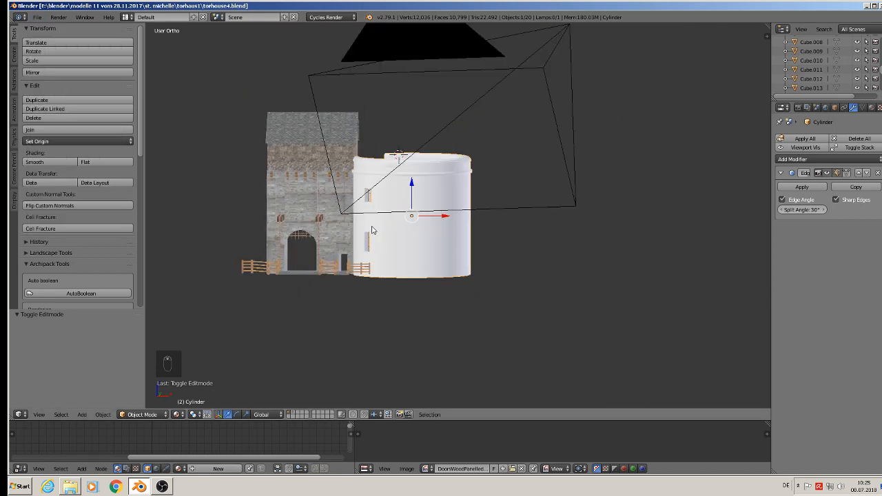
pyautogui.scroll(-9, 469, 174)
pyautogui.keyDown('shift'); pyautogui.moveTo(481, 162); pyautogui.dragTo(445, 352, button='middle'); pyautogui.keyUp('shift')
pyautogui.scroll(4, 495, 283)
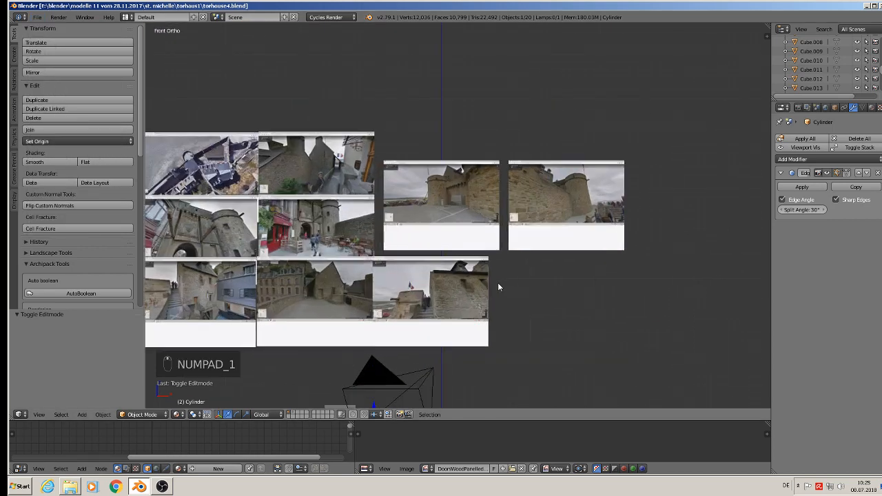
pyautogui.scroll(4, 447, 268)
pyautogui.keyDown('shift'); pyautogui.moveTo(282, 197); pyautogui.dragTo(326, 231, button='middle'); pyautogui.keyUp('shift')
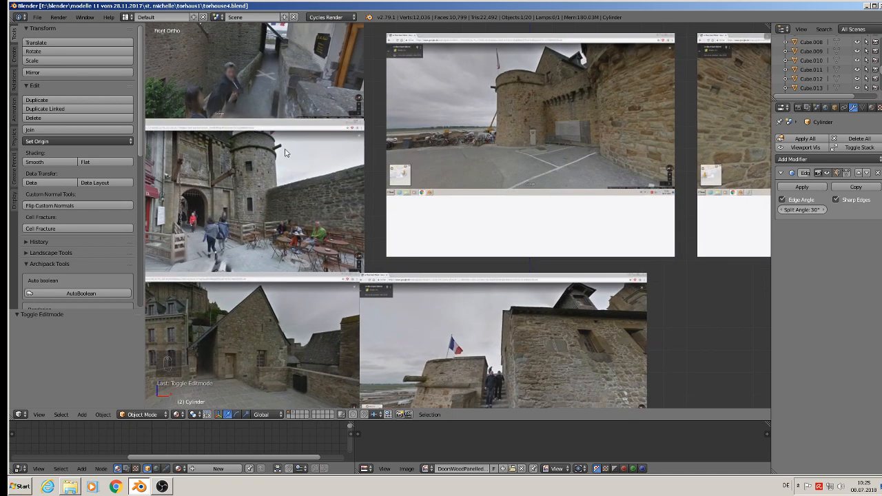
pyautogui.scroll(-5, 287, 153)
pyautogui.moveTo(494, 301)
pyautogui.keyDown('shift'); pyautogui.mouseDown(button='middle')
pyautogui.moveTo(491, 226)
pyautogui.moveTo(511, 301)
pyautogui.mouseUp(button='middle'); pyautogui.keyUp('shift')
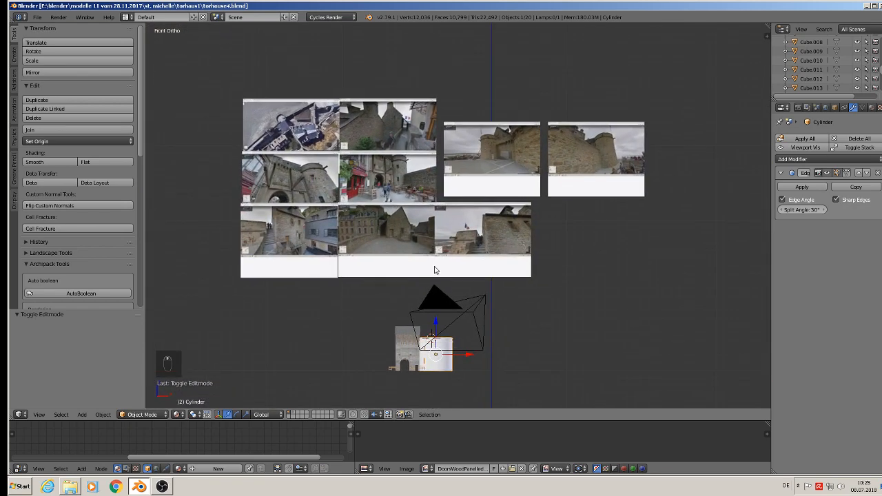
pyautogui.scroll(3, 394, 175)
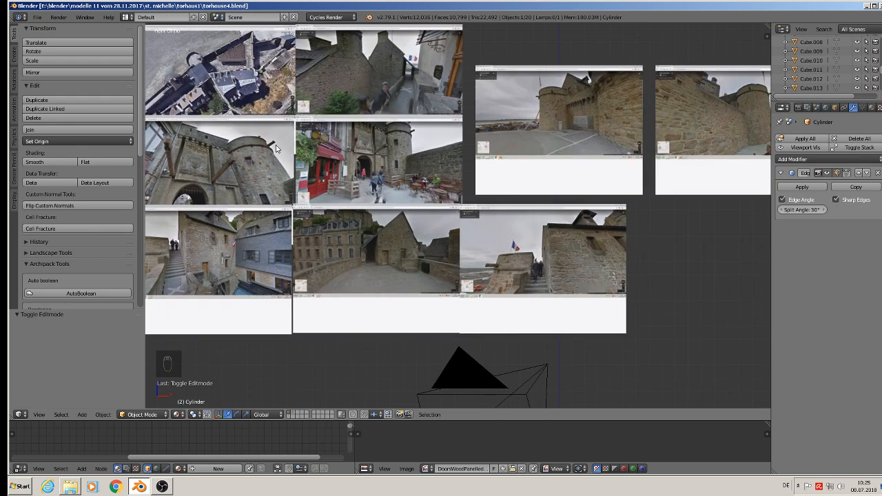
pyautogui.keyDown('shift'); pyautogui.moveTo(488, 158); pyautogui.dragTo(331, 250, button='middle'); pyautogui.keyUp('shift')
pyautogui.scroll(1, 329, 250)
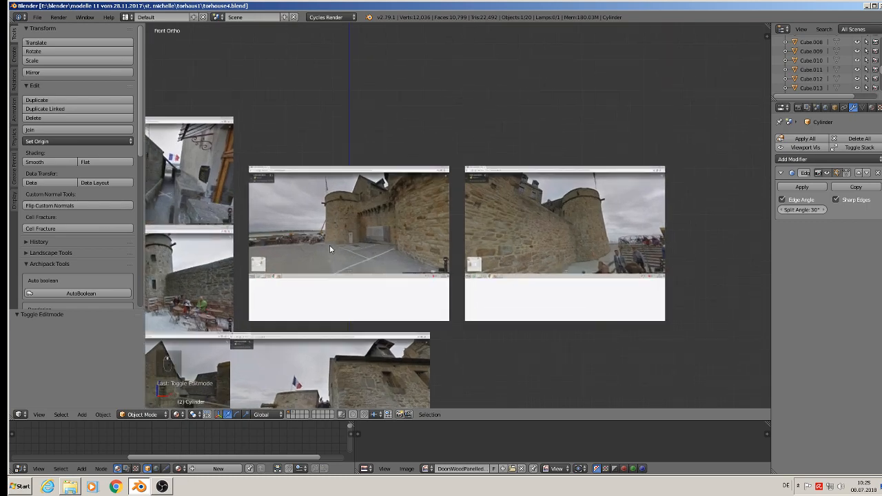
pyautogui.scroll(6, 330, 249)
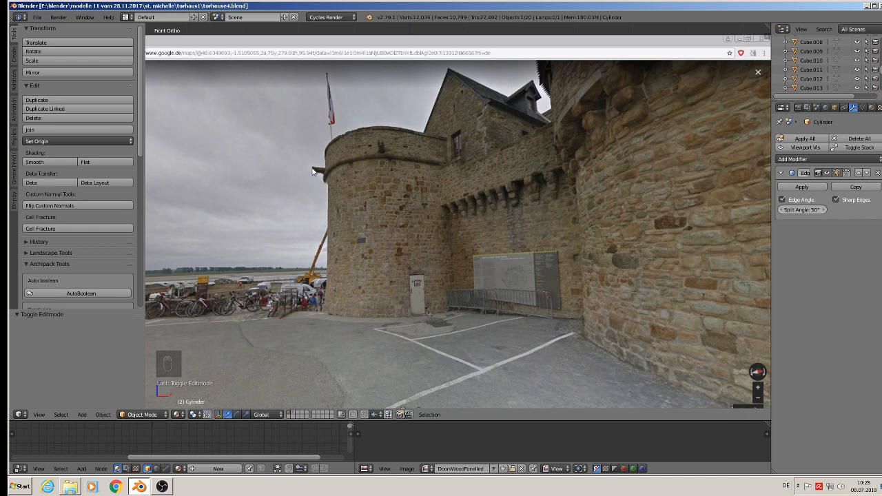
# Step: Examine the reference photos of the round tower for the shape of the stone spout protruding above the ledge
pyautogui.scroll(-7, 376, 154)
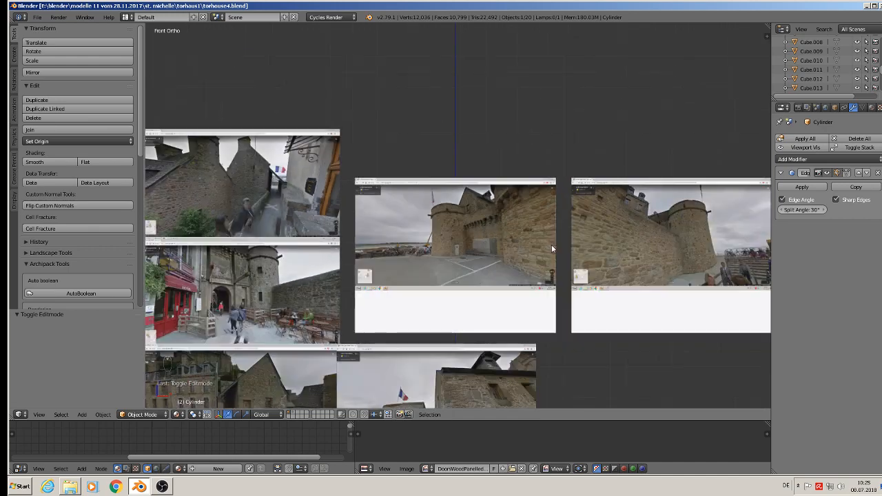
pyautogui.keyDown('shift'); pyautogui.moveTo(634, 234); pyautogui.dragTo(497, 262, button='middle'); pyautogui.keyUp('shift')
pyautogui.scroll(7, 584, 239)
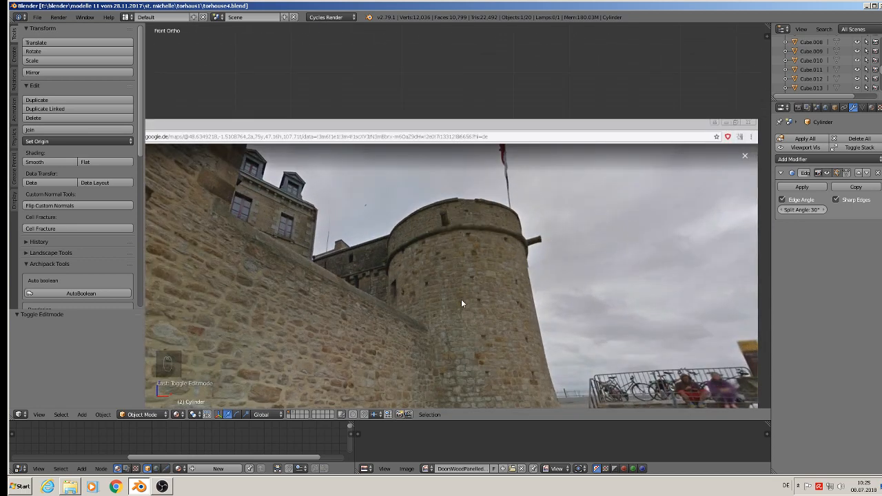
pyautogui.scroll(-4, 461, 299)
pyautogui.scroll(-5, 462, 307)
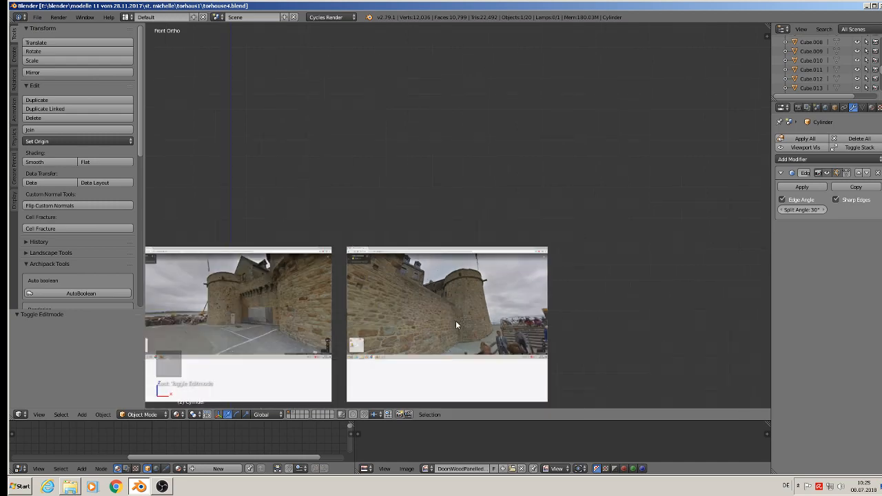
pyautogui.keyDown('shift'); pyautogui.moveTo(404, 368); pyautogui.dragTo(544, 192, button='middle'); pyautogui.keyUp('shift')
pyautogui.scroll(5, 544, 192)
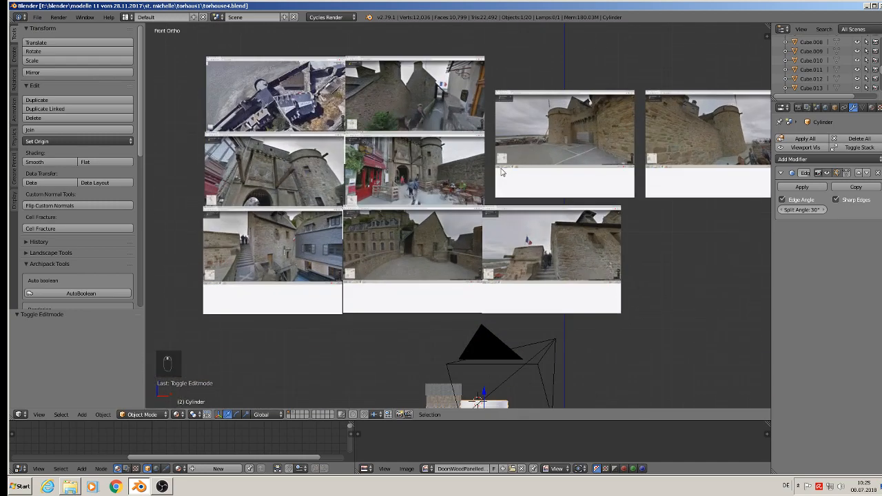
pyautogui.scroll(8, 510, 235)
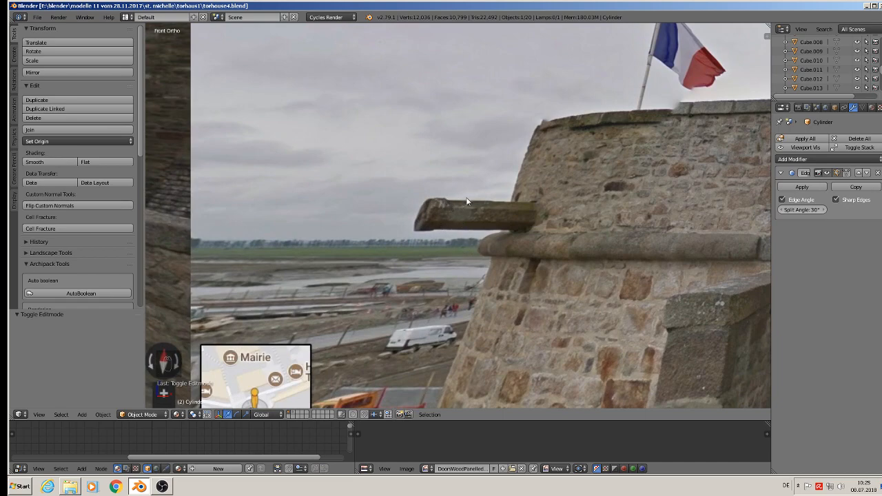
pyautogui.scroll(-6, 464, 217)
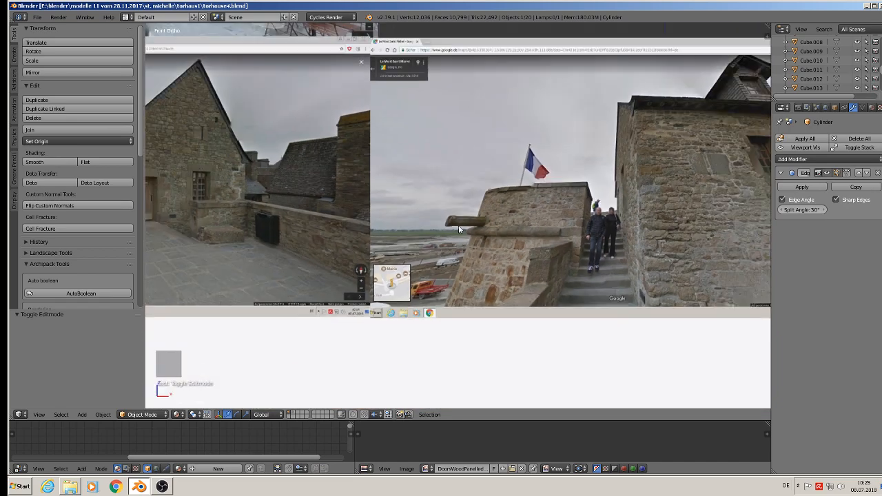
# Step: Add a mesh cylinder with 8 vertices at the stone spout in the reference photo
pyautogui.scroll(-1, 454, 224)
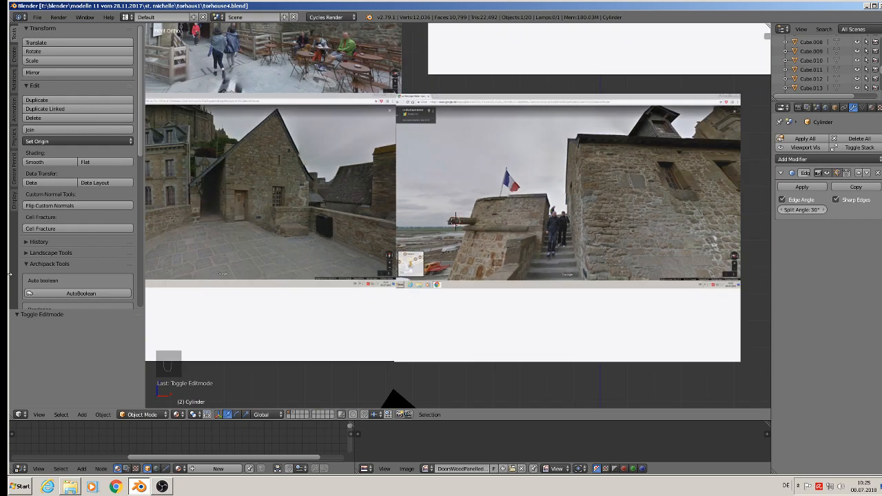
pyautogui.click(81, 415)
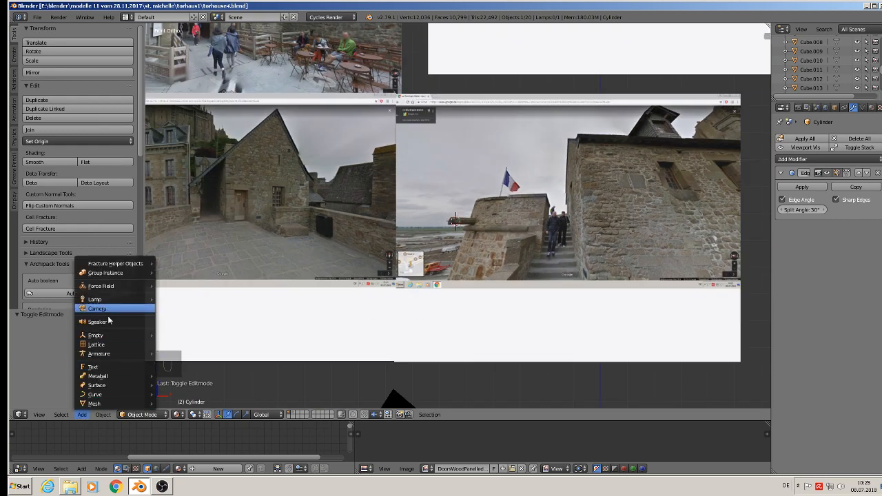
pyautogui.moveTo(102, 403)
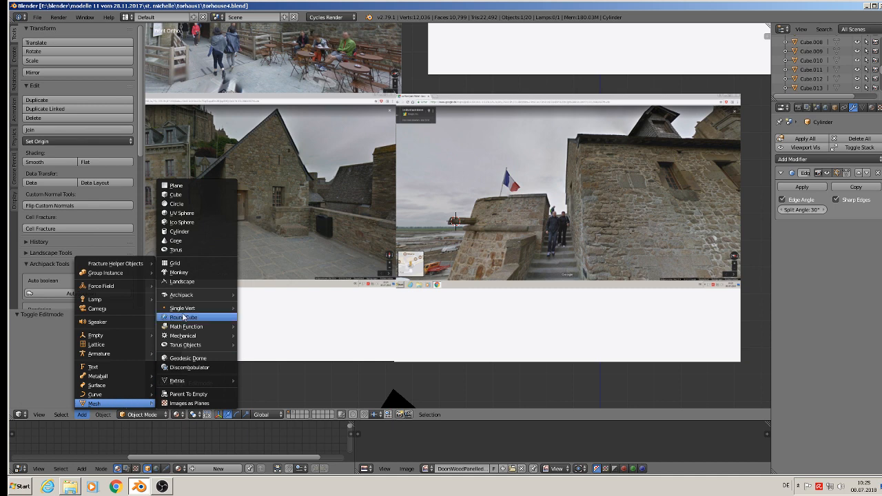
pyautogui.click(197, 230)
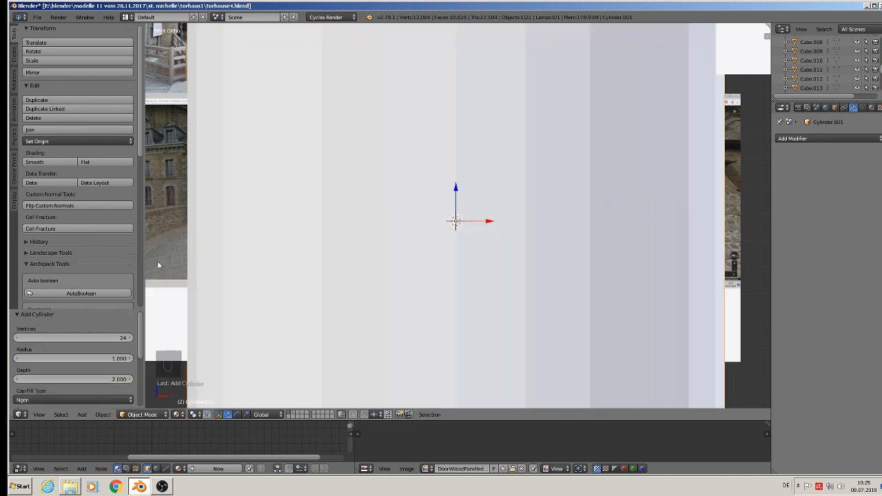
pyautogui.click(74, 339)
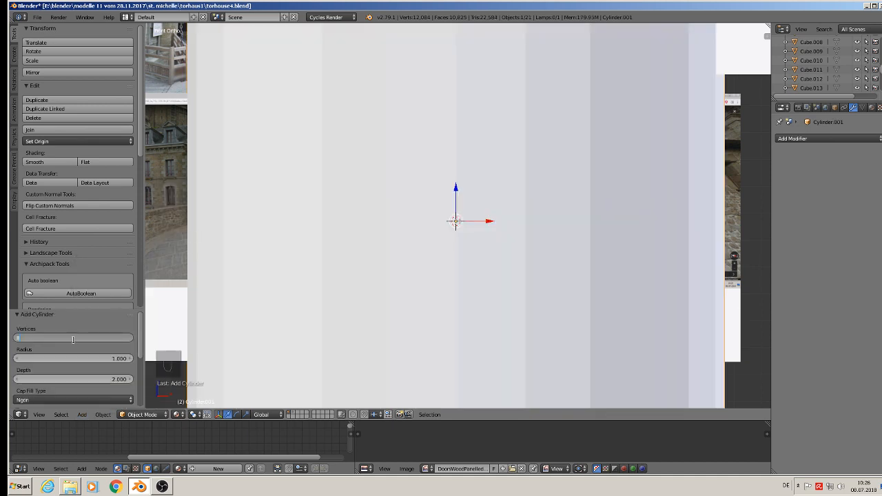
pyautogui.write('8')
pyautogui.press('Return')
# Step: Scale the cylinder uniformly by 0.049 and again by 0.268 to match the thickness of the spout in the photo
pyautogui.scroll(-5, 241, 271)
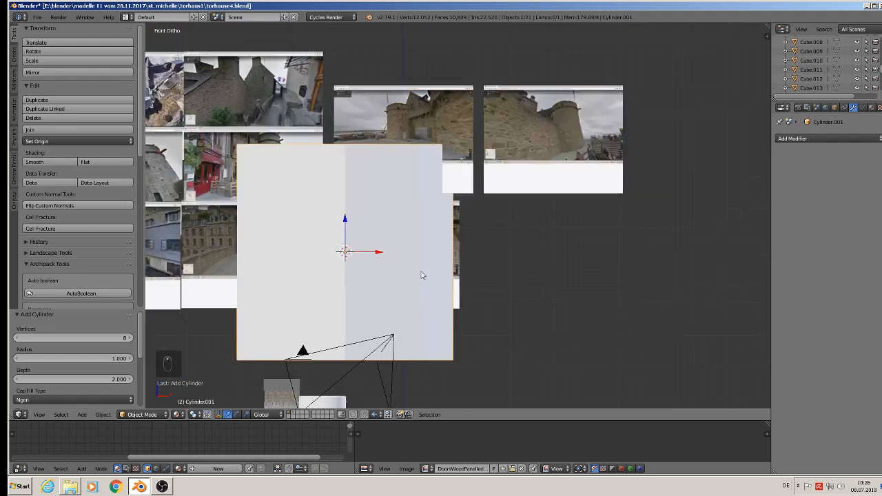
pyautogui.press('s')
pyautogui.click(349, 256)
pyautogui.scroll(6, 349, 257)
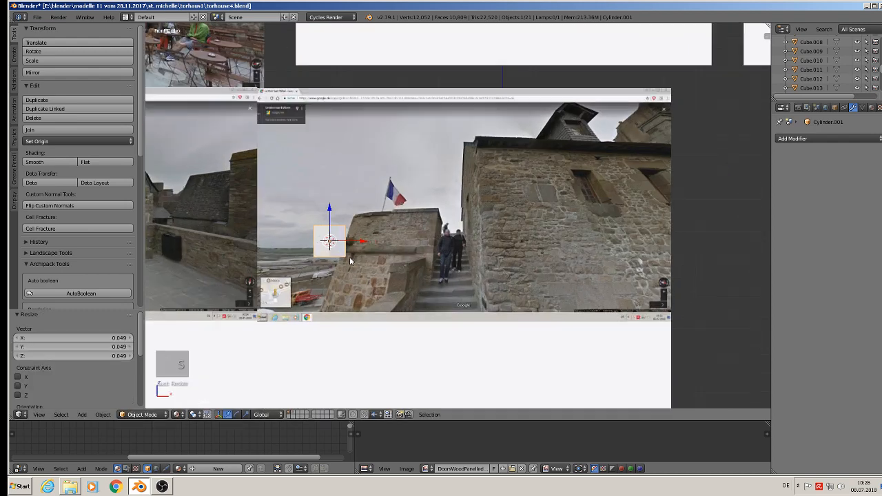
pyautogui.press('s')
pyautogui.click(313, 229)
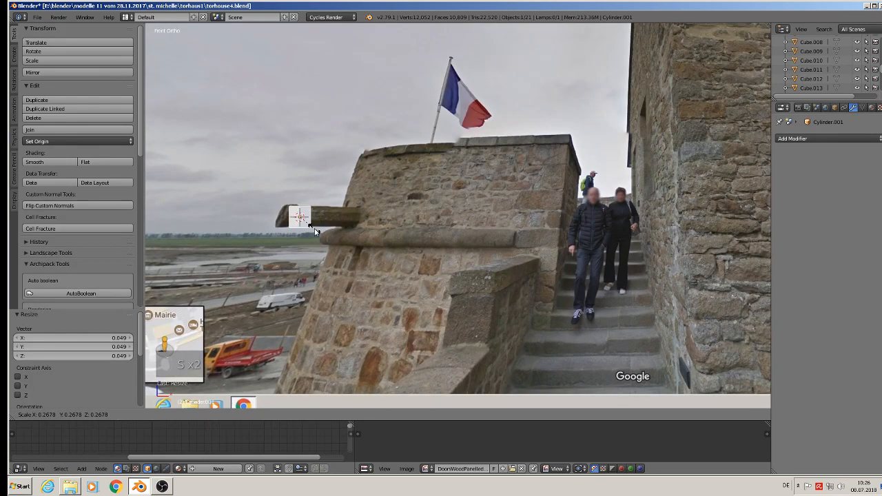
# Step: Rotate the cylinder 90° about the Y axis and stretch it by 4.295 along X
pyautogui.write('ry90')
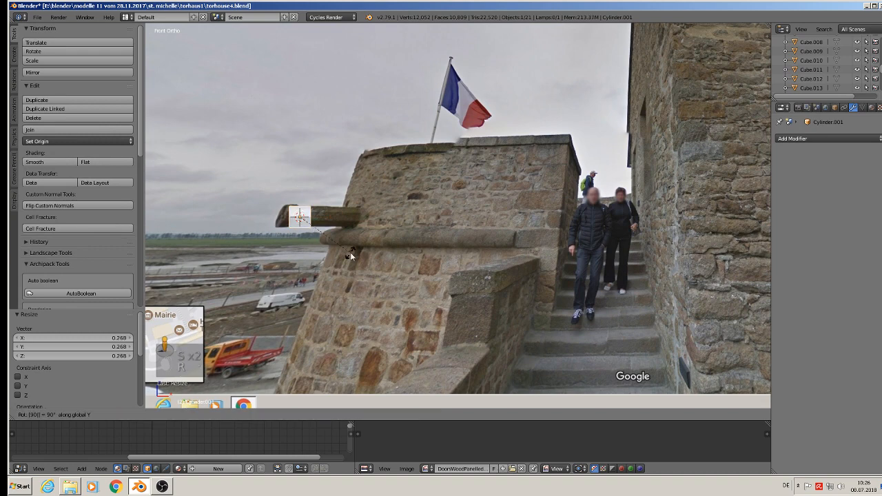
pyautogui.press('Return')
pyautogui.press('s')
pyautogui.press('x')
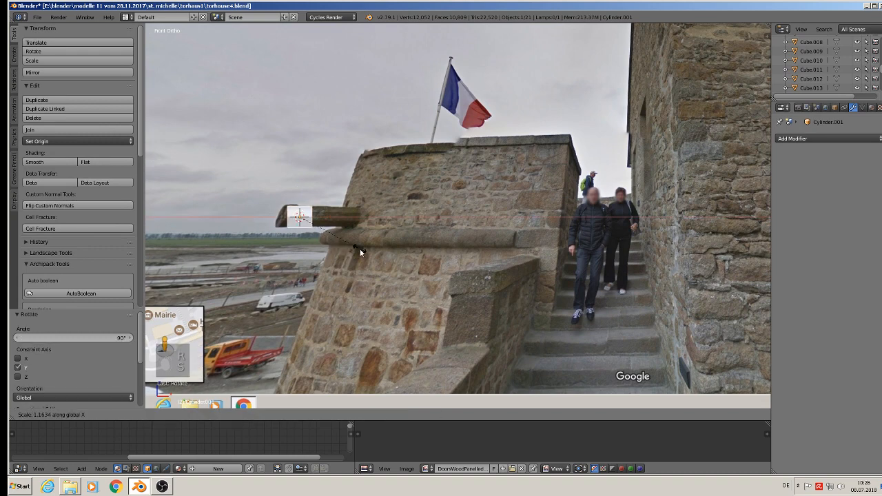
pyautogui.click(543, 251)
# Step: Move the cylinder 0.093 along X towards the tower wall in the reference photo
pyautogui.press('g')
pyautogui.press('x')
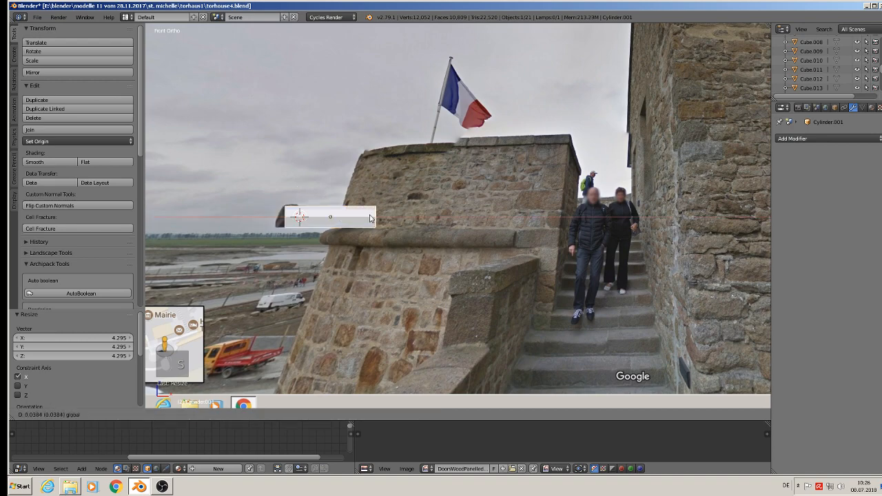
pyautogui.click(411, 219)
pyautogui.scroll(4, 276, 209)
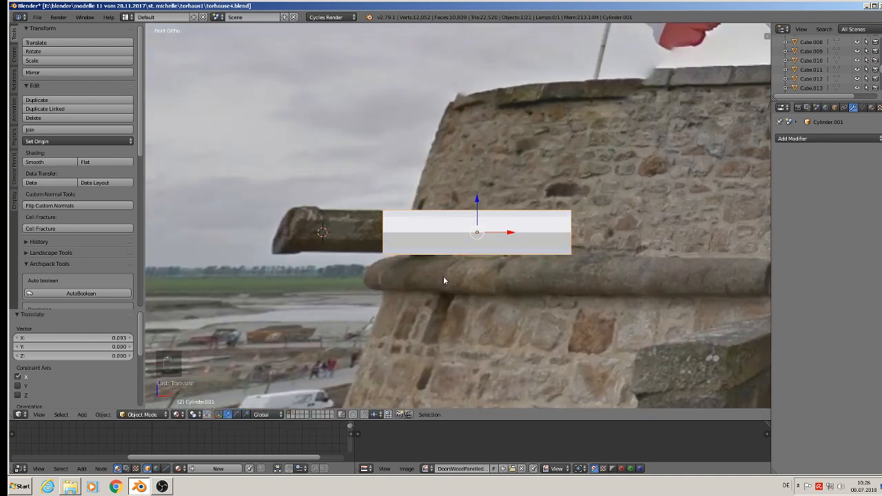
# Step: Cut one edge loop around the cylinder in edit mode and slide it close to the outer end facing away from the tower
pyautogui.press('Tab')
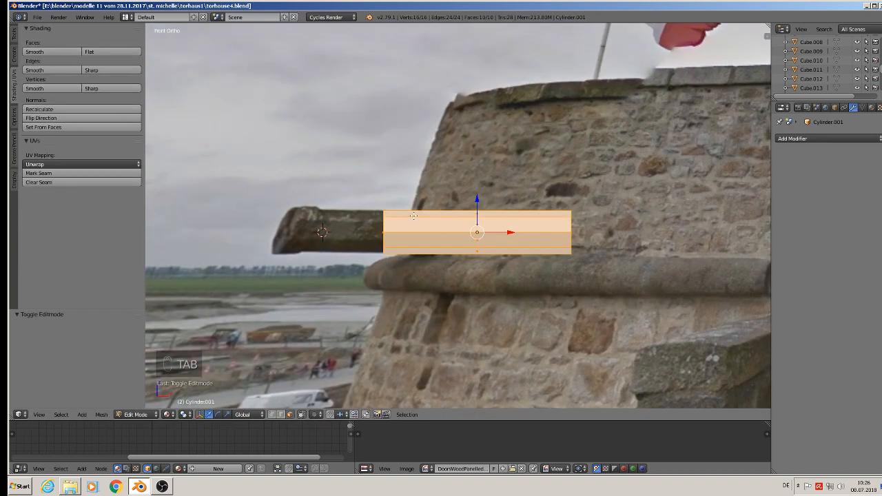
pyautogui.hotkey('ctrl', 'r')
pyautogui.click(413, 215)
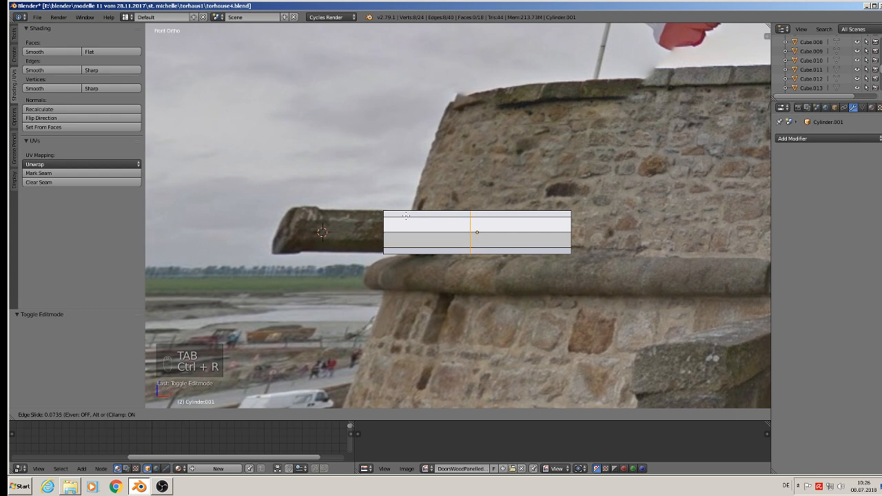
pyautogui.click(339, 212)
pyautogui.scroll(1, 403, 261)
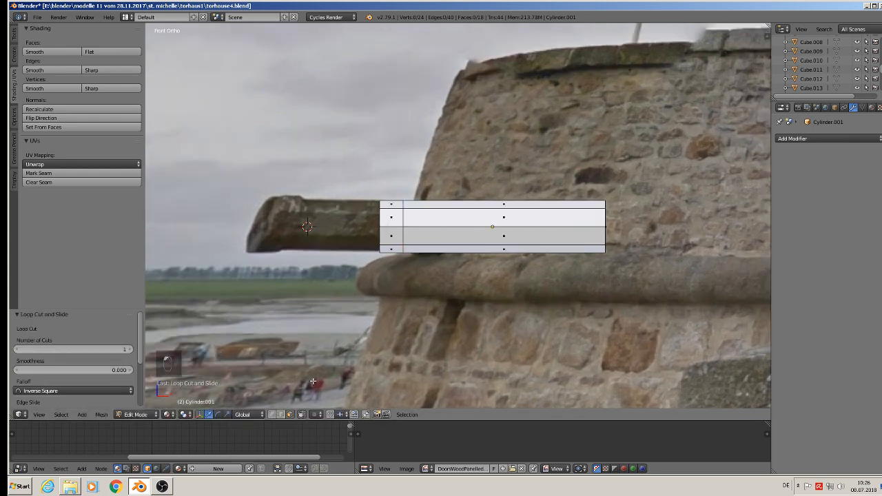
# Step: Extrude the narrow face ring at the outer end, scale it by 1.353, and narrow it to about 0.713 along X
pyautogui.keyDown('ctrl'); pyautogui.keyDown('alt'); pyautogui.rightClick(394, 220); pyautogui.keyUp('alt'); pyautogui.keyUp('ctrl')
pyautogui.press('e')
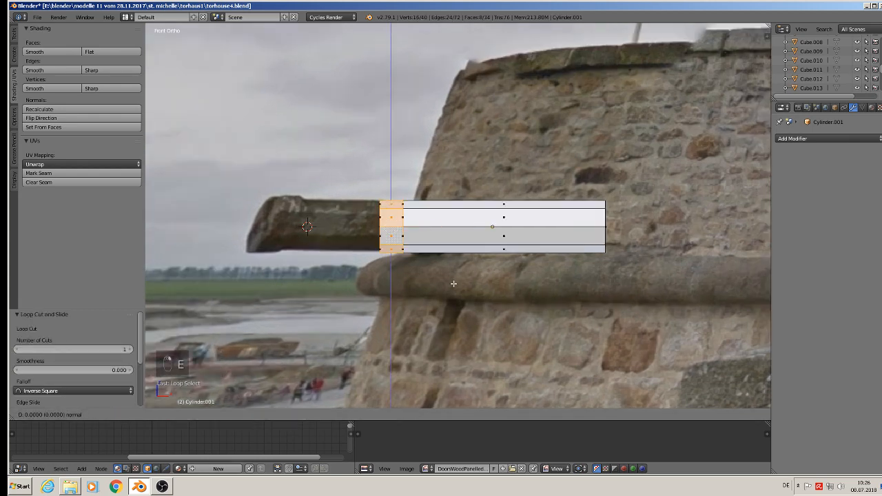
pyautogui.press('s')
pyautogui.click(463, 314)
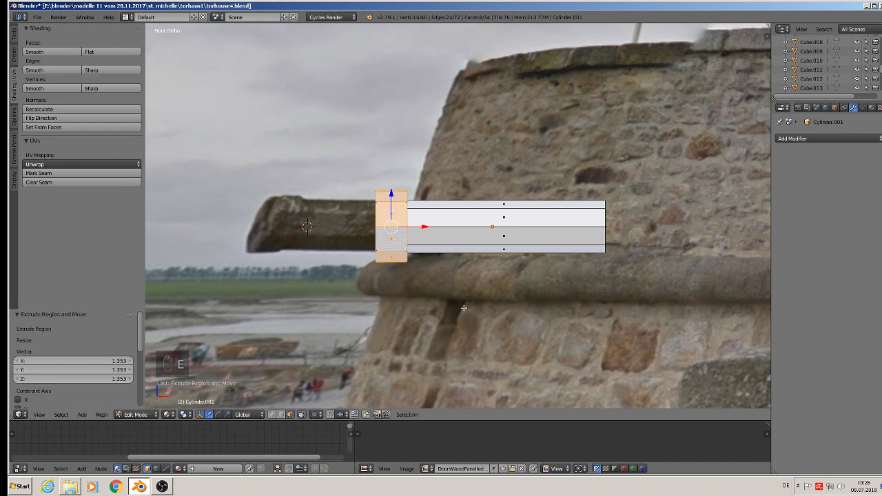
pyautogui.press('s')
pyautogui.press('x')
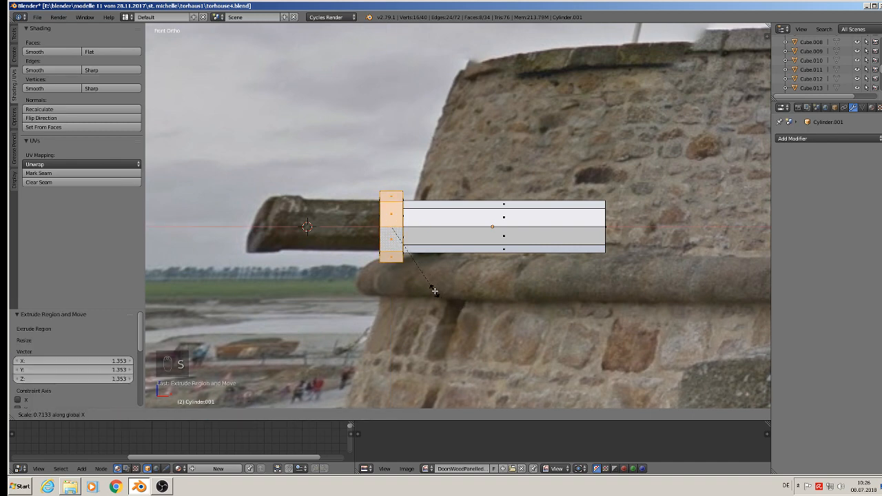
pyautogui.click(435, 291)
# Step: Leave edit mode and move the spout -0.155 along Y, clear of the reference photo
pyautogui.press('Tab')
pyautogui.moveTo(435, 291); pyautogui.dragTo(424, 277, button='middle')
pyautogui.scroll(-3, 407, 301)
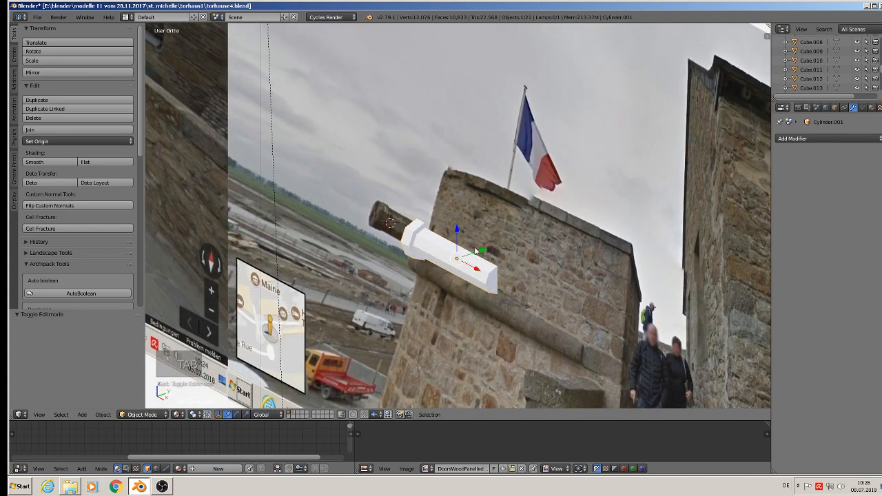
pyautogui.moveTo(475, 251); pyautogui.dragTo(324, 310)
# Step: Mark a seam around the outer front edge loop of the spout's thickened head in edit mode
pyautogui.scroll(4, 370, 299)
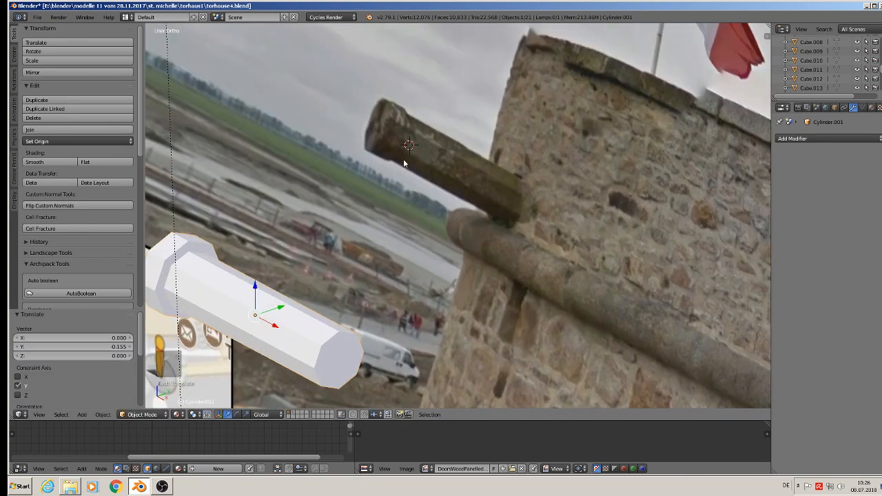
pyautogui.scroll(-3, 327, 254)
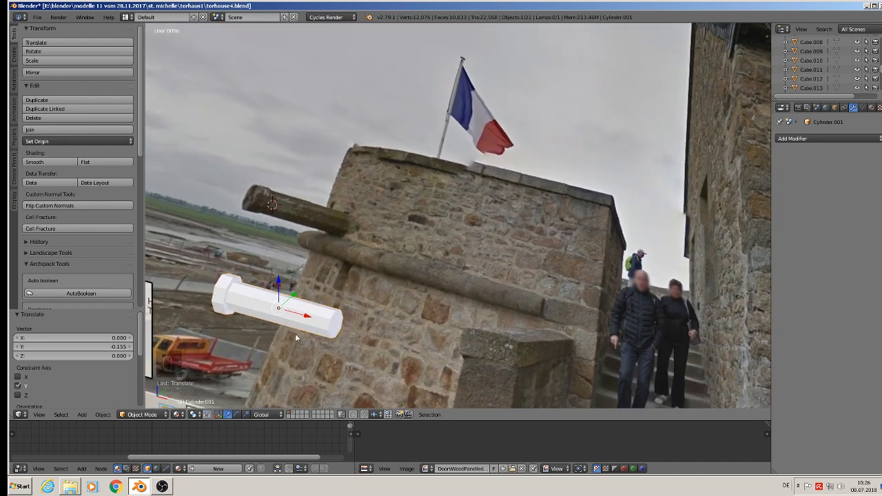
pyautogui.moveTo(296, 335); pyautogui.dragTo(319, 332, button='middle')
pyautogui.keyDown('shift'); pyautogui.moveTo(268, 316); pyautogui.dragTo(389, 265, button='middle'); pyautogui.keyUp('shift')
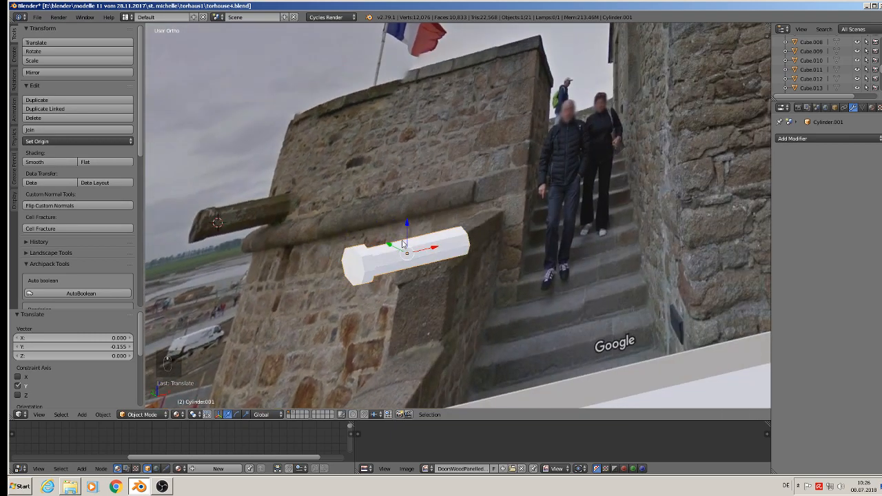
pyautogui.scroll(3, 405, 245)
pyautogui.press('Tab')
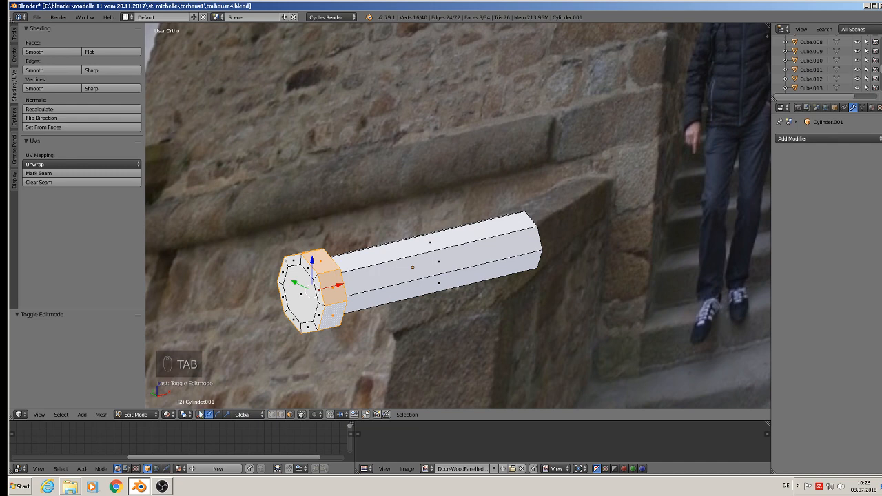
pyautogui.scroll(2, 309, 281)
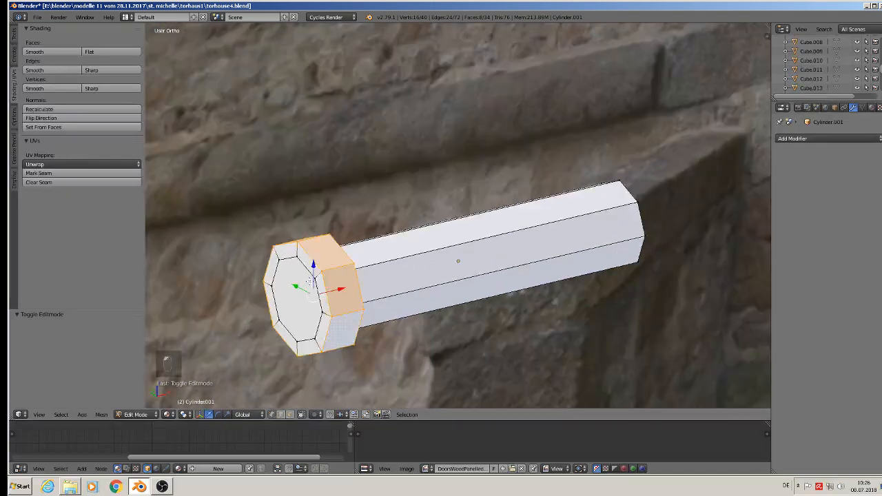
pyautogui.keyDown('alt'); pyautogui.rightClick(313, 258); pyautogui.keyUp('alt')
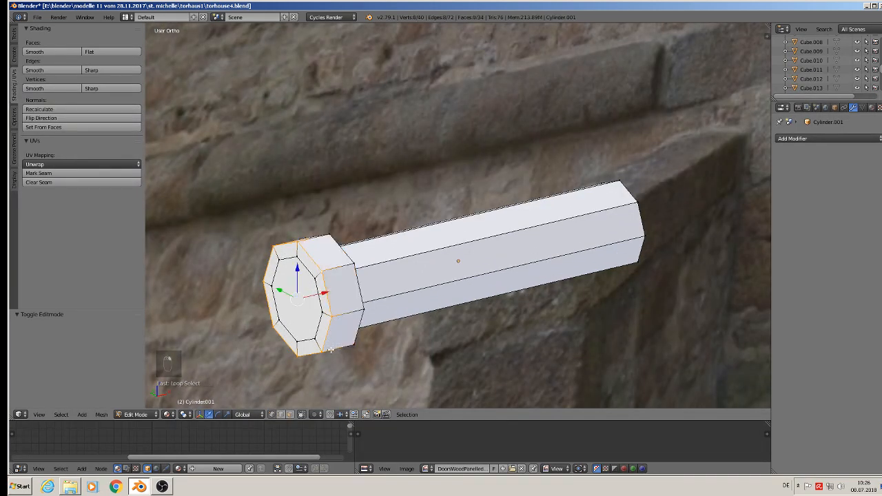
pyautogui.click(65, 173)
# Step: Mark a seam around the outer back edge loop of the spout's head
pyautogui.moveTo(298, 255); pyautogui.dragTo(240, 259, button='middle')
pyautogui.keyDown('alt'); pyautogui.rightClick(321, 256); pyautogui.keyUp('alt')
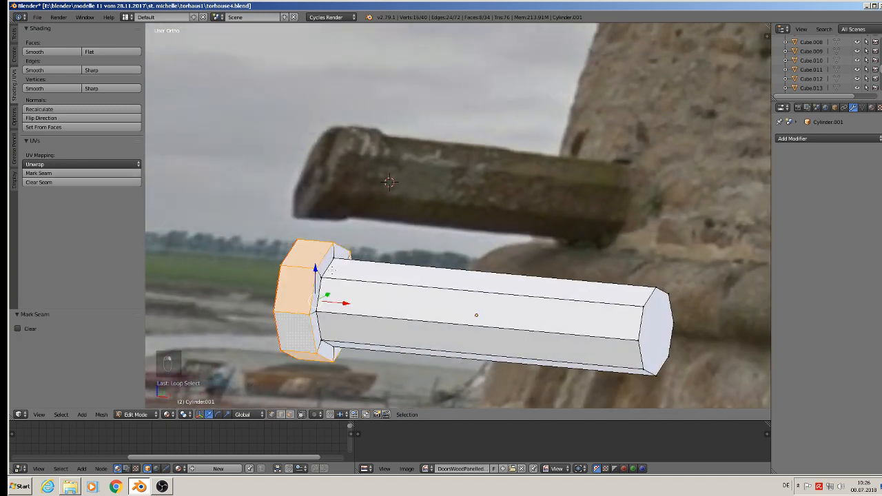
pyautogui.keyDown('alt'); pyautogui.rightClick(323, 255); pyautogui.keyUp('alt')
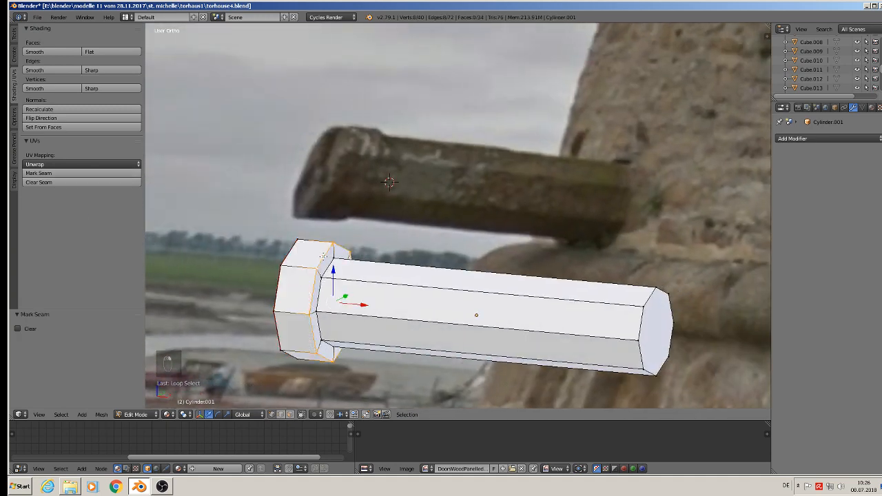
pyautogui.click(65, 173)
# Step: Mark seams around the edge loop where the shaft meets the head and around the shaft's far end
pyautogui.keyDown('alt'); pyautogui.rightClick(333, 269); pyautogui.keyUp('alt')
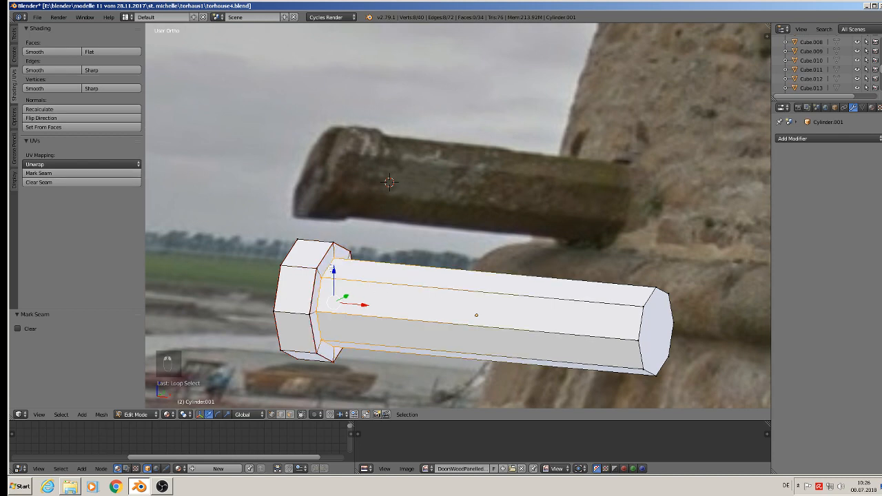
pyautogui.click(56, 173)
pyautogui.keyDown('alt'); pyautogui.rightClick(645, 298); pyautogui.keyUp('alt')
pyautogui.click(63, 174)
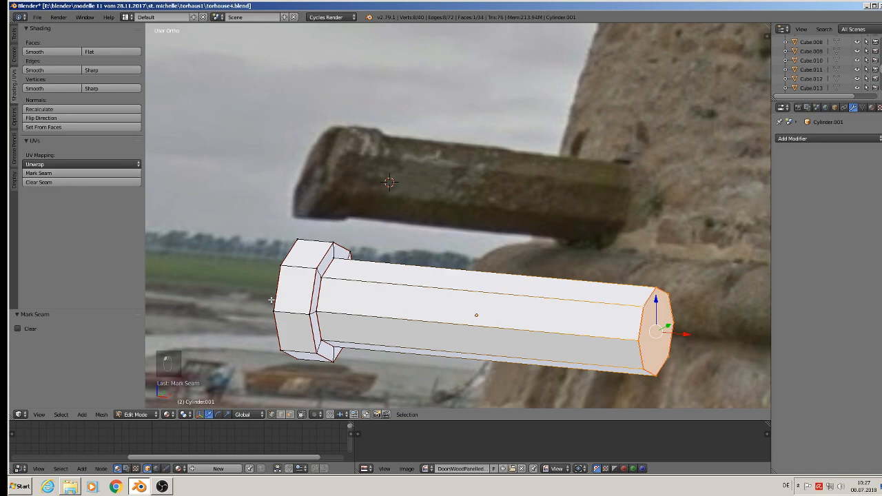
# Step: Mark seams along one lengthwise edge line on the spout's underside and around the inner edge loop of its front face
pyautogui.moveTo(430, 391); pyautogui.dragTo(499, 334, button='middle')
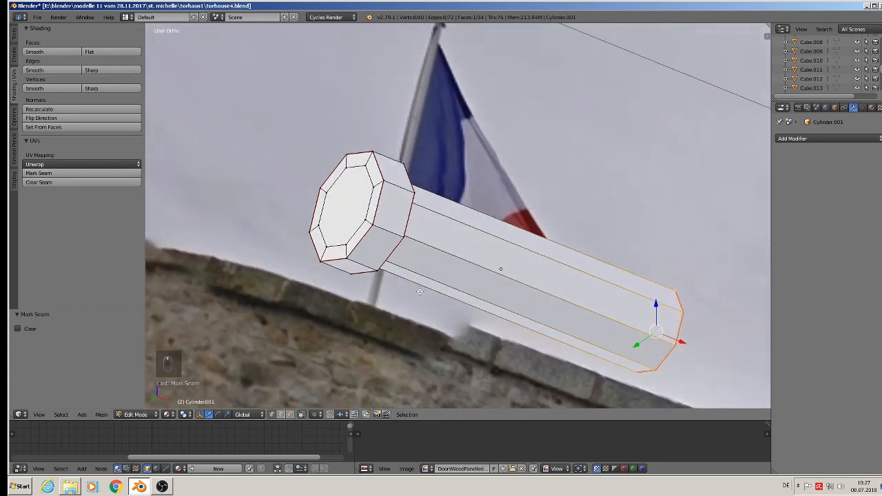
pyautogui.keyDown('alt'); pyautogui.rightClick(427, 279); pyautogui.keyUp('alt')
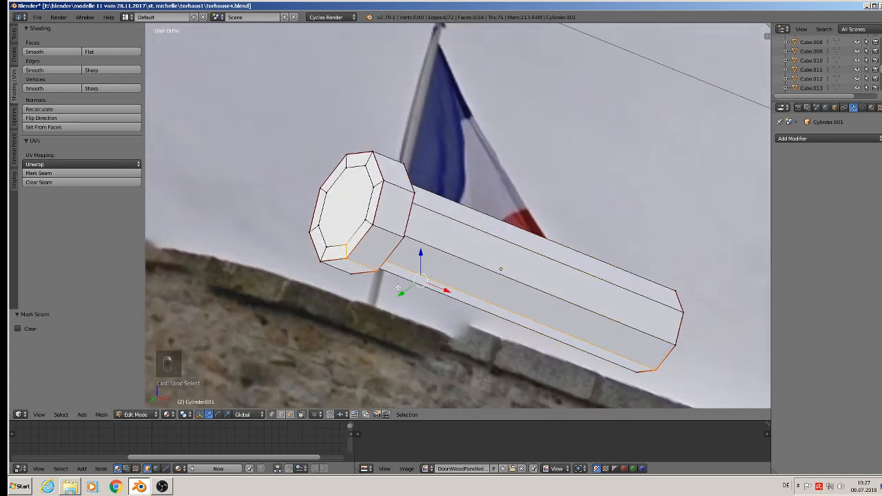
pyautogui.click(131, 173)
pyautogui.keyDown('alt'); pyautogui.rightClick(349, 233); pyautogui.keyUp('alt')
pyautogui.click(55, 175)
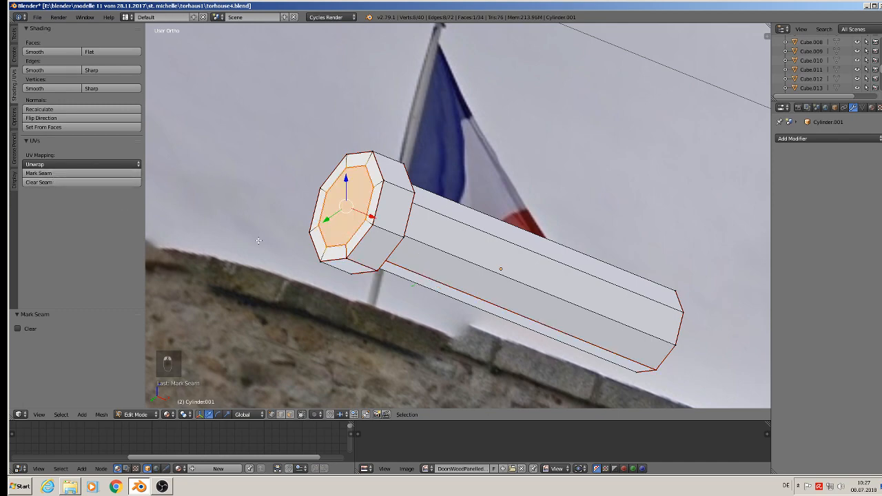
pyautogui.scroll(-2, 377, 265)
pyautogui.press('a')
# Step: Leave edit mode and apply the spout's rotation and scale
pyautogui.moveTo(430, 312); pyautogui.dragTo(421, 340, button='middle')
pyautogui.scroll(-3, 475, 344)
pyautogui.moveTo(479, 343); pyautogui.dragTo(282, 362, button='middle')
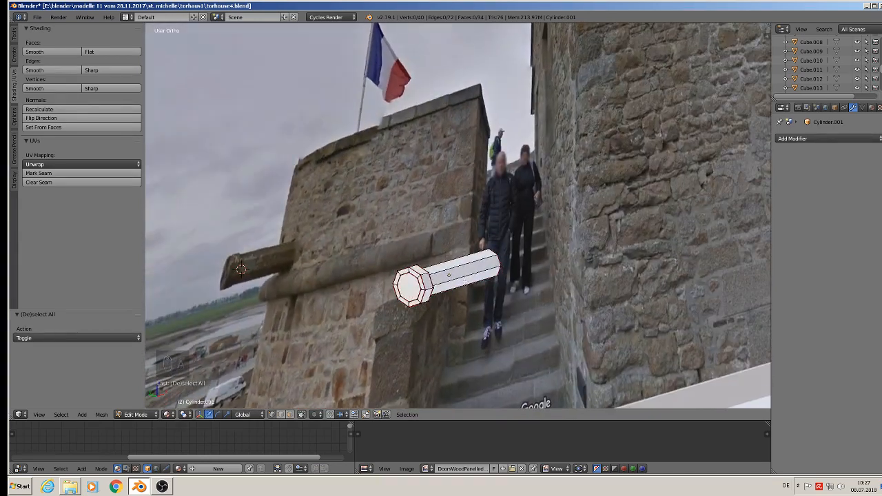
pyautogui.press('Tab')
pyautogui.click(103, 414)
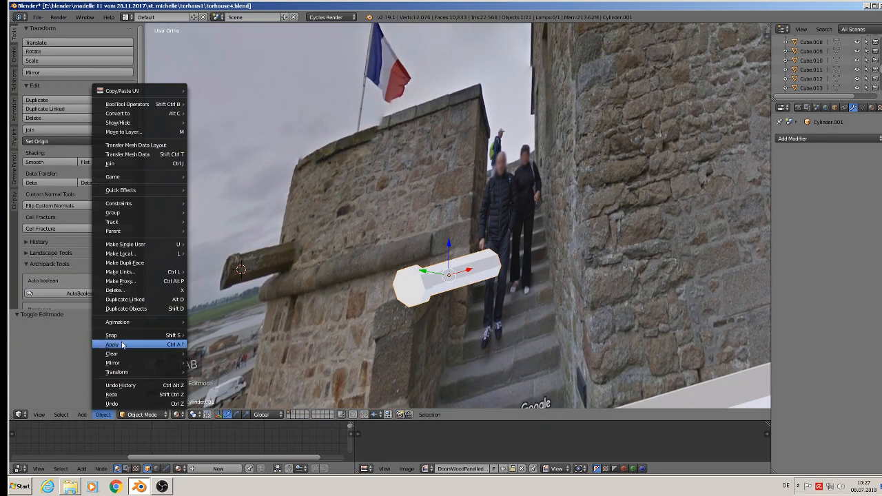
pyautogui.moveTo(141, 345)
pyautogui.click(255, 373)
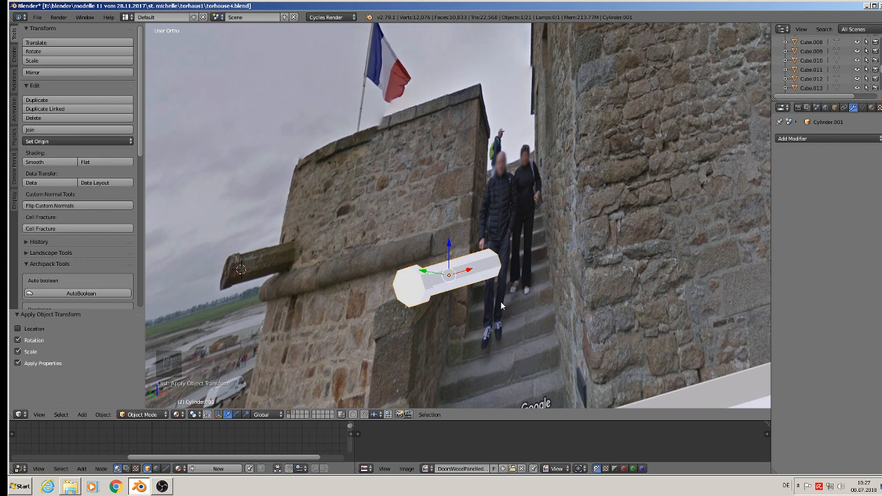
# Step: Unwrap the spout's entire mesh along its seams, return to object mode and save the file
pyautogui.press('Tab')
pyautogui.press('a')
pyautogui.press('a')
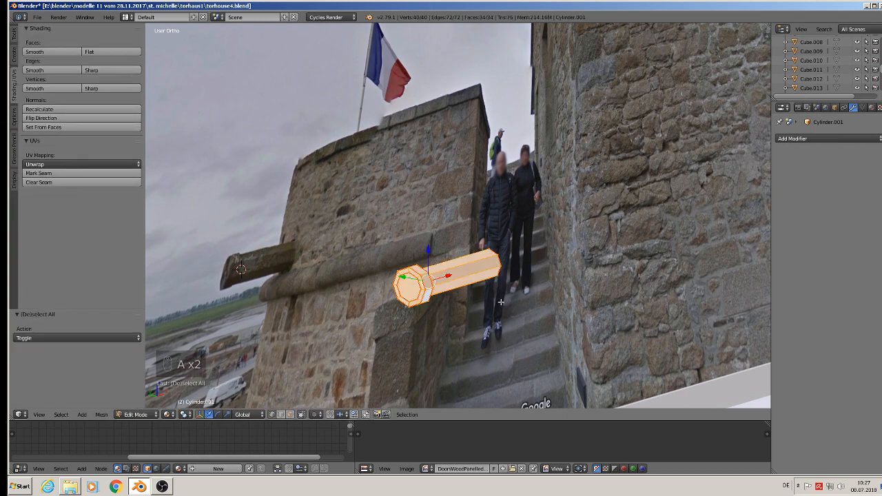
pyautogui.press('u')
pyautogui.click(487, 281)
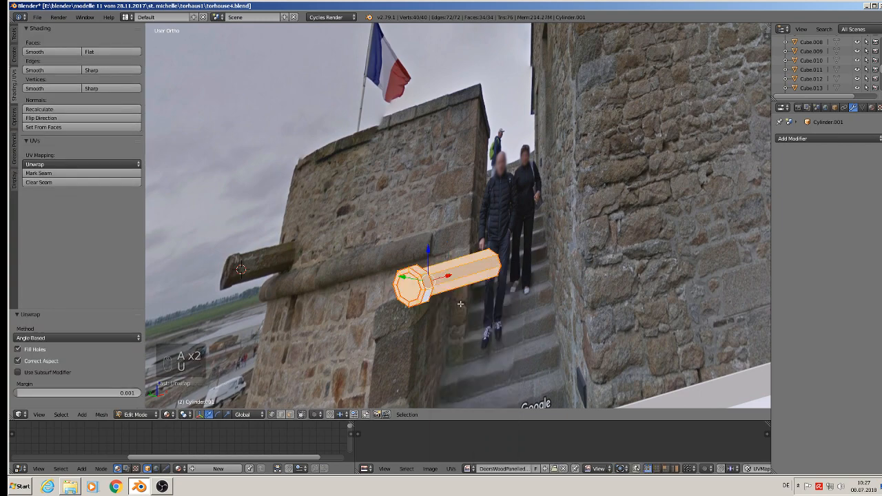
pyautogui.press('Tab')
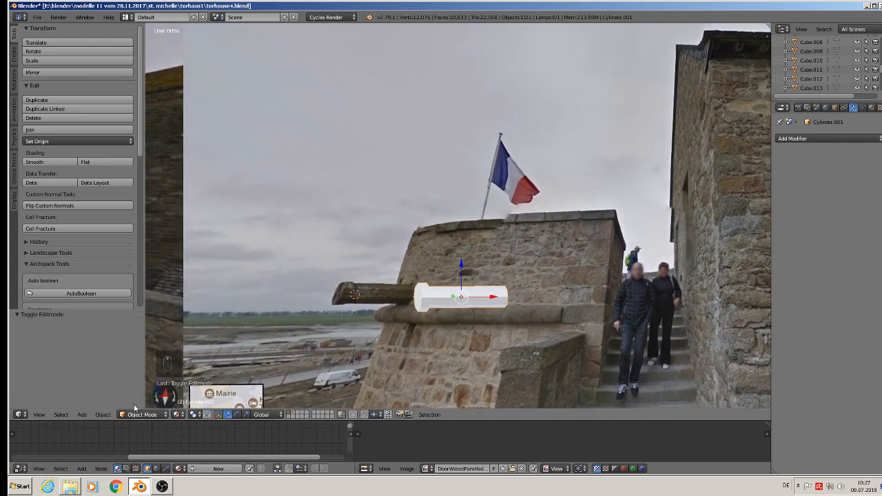
pyautogui.click(37, 17)
pyautogui.click(48, 78)
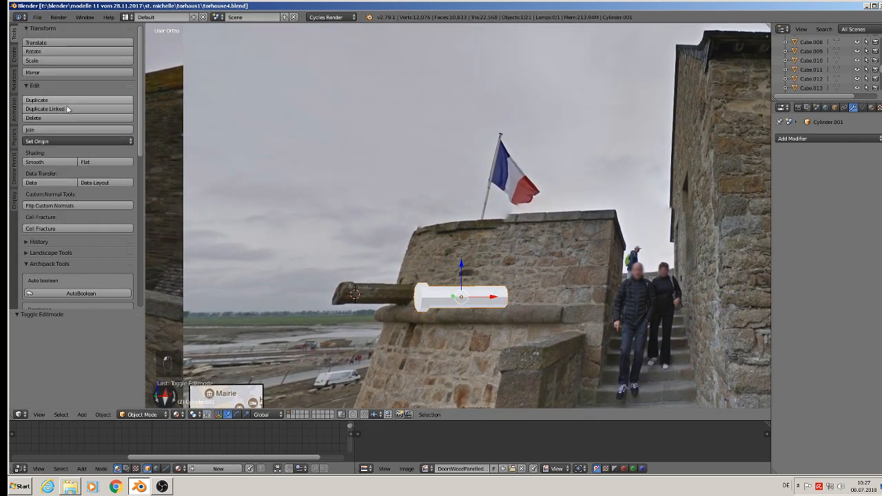
# Step: Switch to the file explorer and open the textur folder under modelle 11 vom 28.11.2017, st. michelle
pyautogui.click(70, 486)
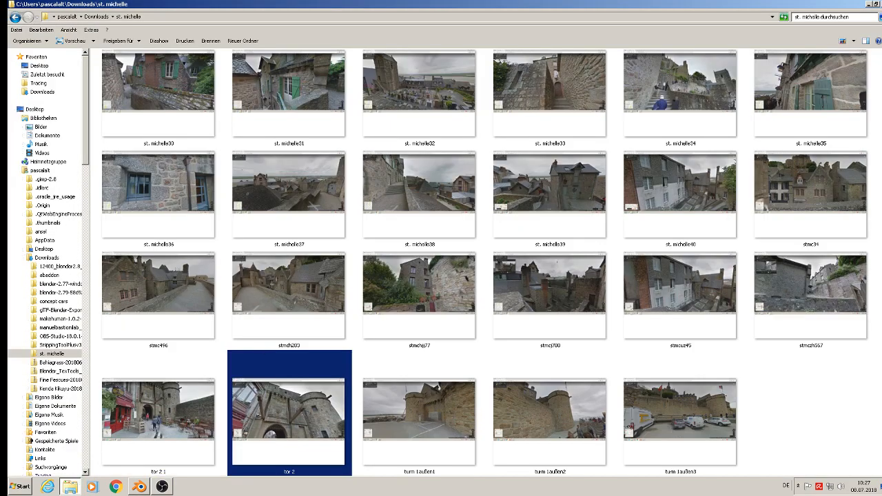
pyautogui.click(869, 5)
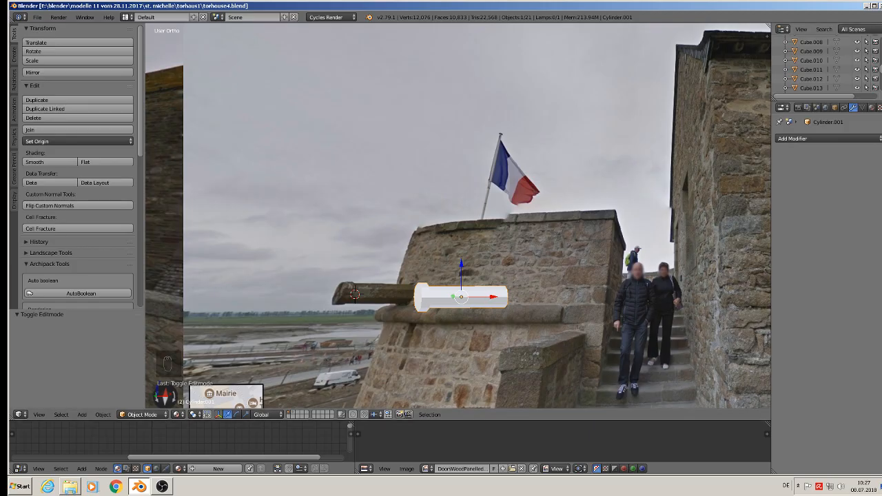
pyautogui.click(869, 6)
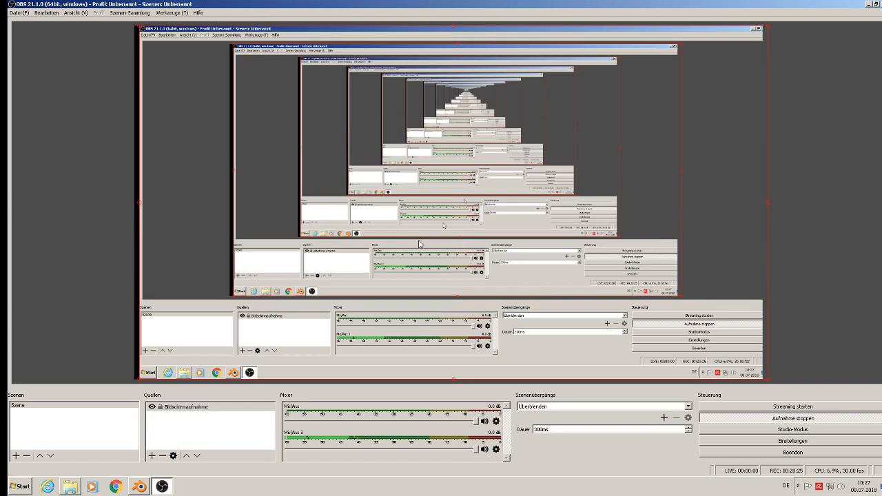
pyautogui.click(869, 5)
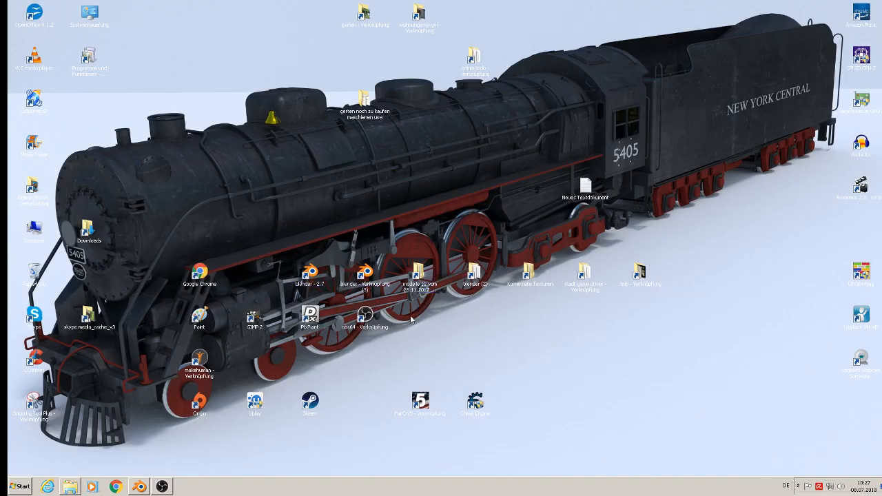
pyautogui.doubleClick(414, 276)
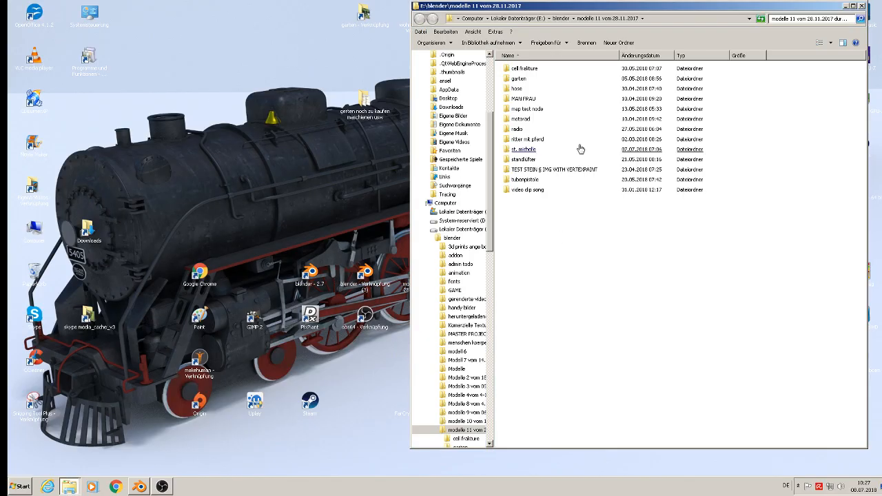
pyautogui.doubleClick(525, 149)
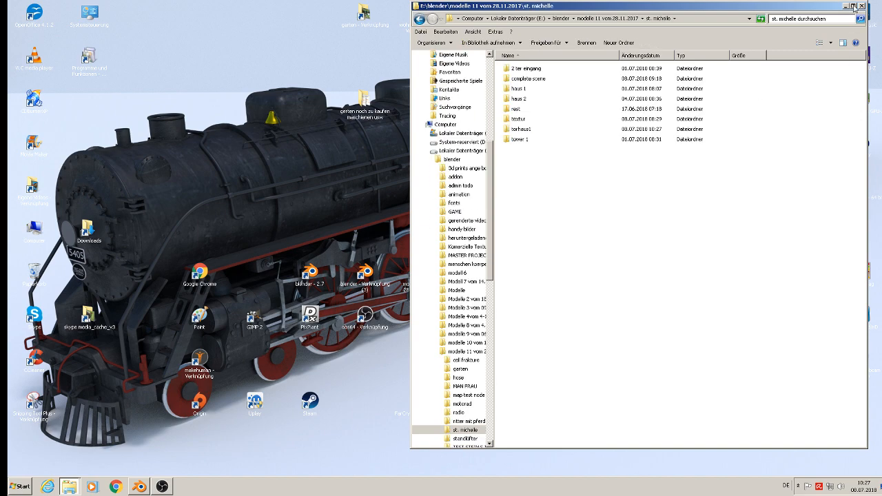
pyautogui.click(852, 6)
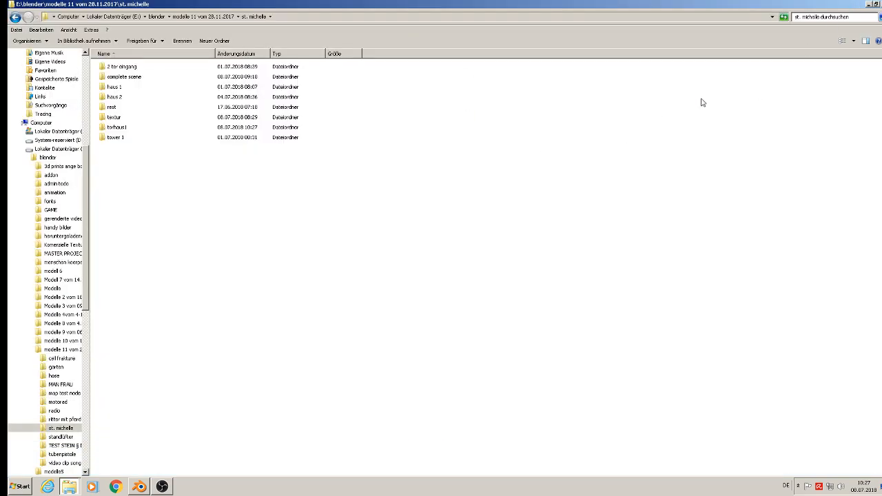
pyautogui.doubleClick(125, 118)
# Step: Look through the texture thumbnails for a seamless rock texture suitable for the stone spout
pyautogui.click(566, 213)
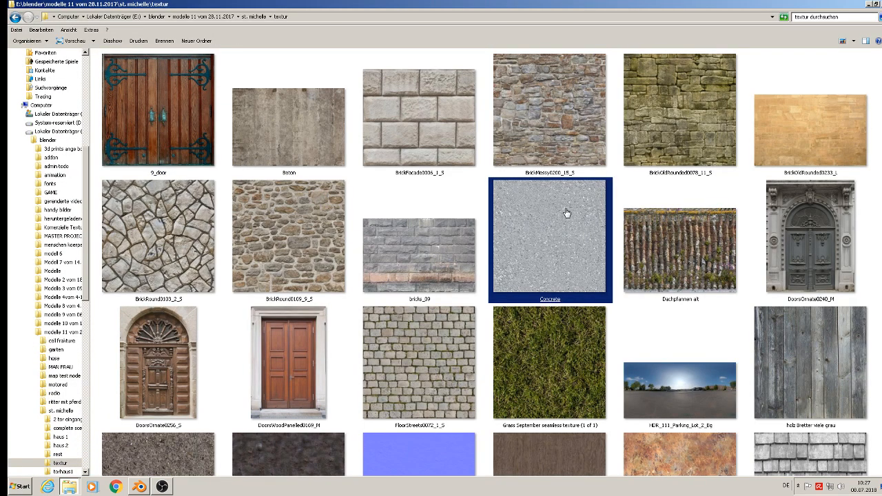
pyautogui.scroll(-5, 468, 227)
pyautogui.click(478, 295)
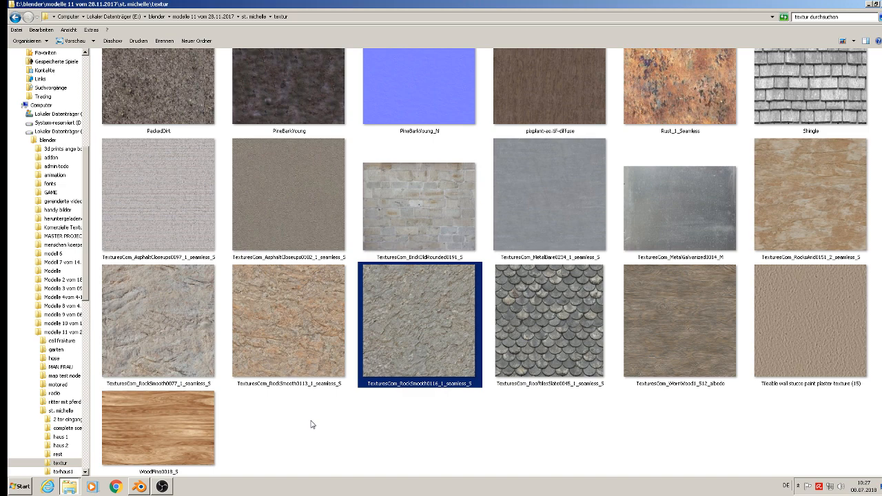
pyautogui.click(174, 342)
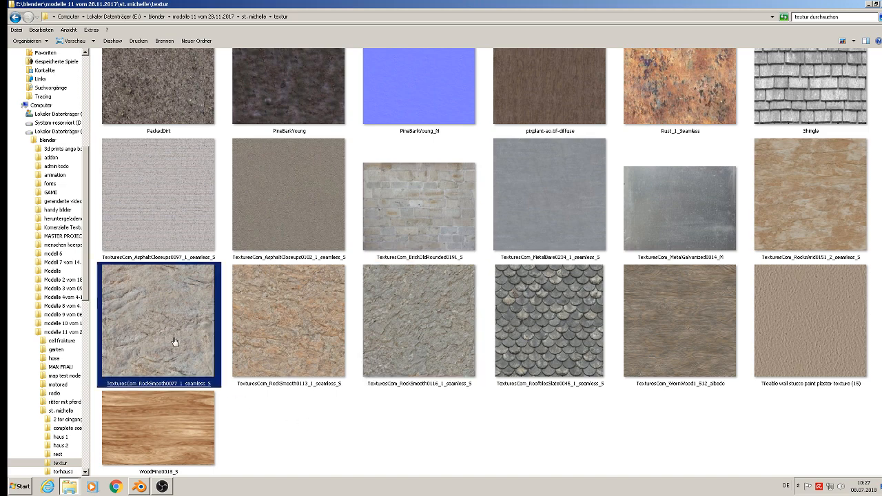
pyautogui.click(765, 203)
pyautogui.scroll(2, 754, 235)
pyautogui.click(752, 241)
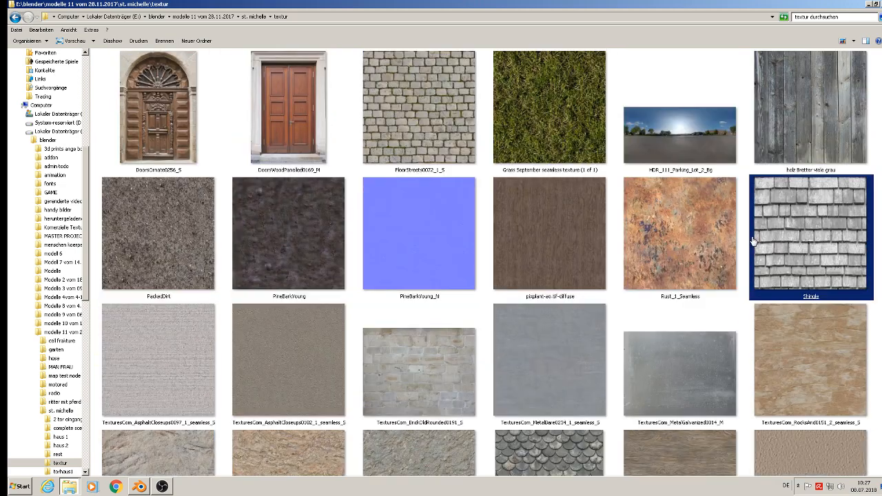
pyautogui.scroll(-2, 751, 253)
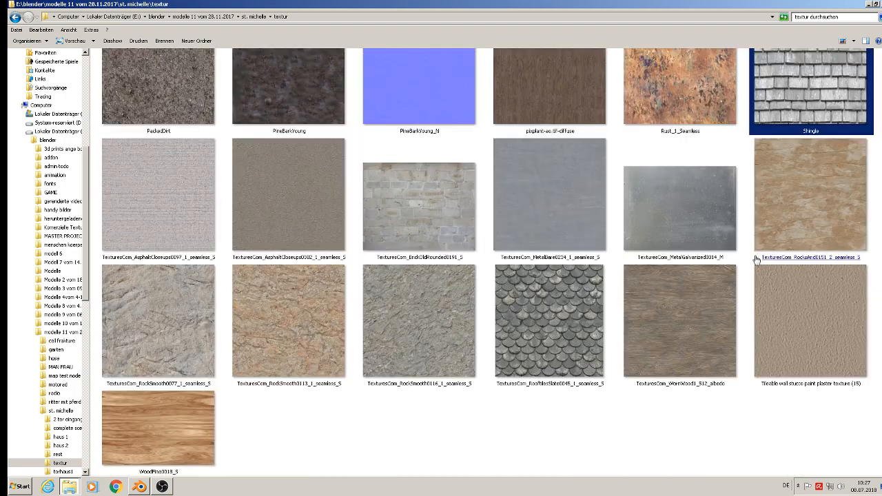
pyautogui.scroll(5, 751, 252)
pyautogui.click(752, 252)
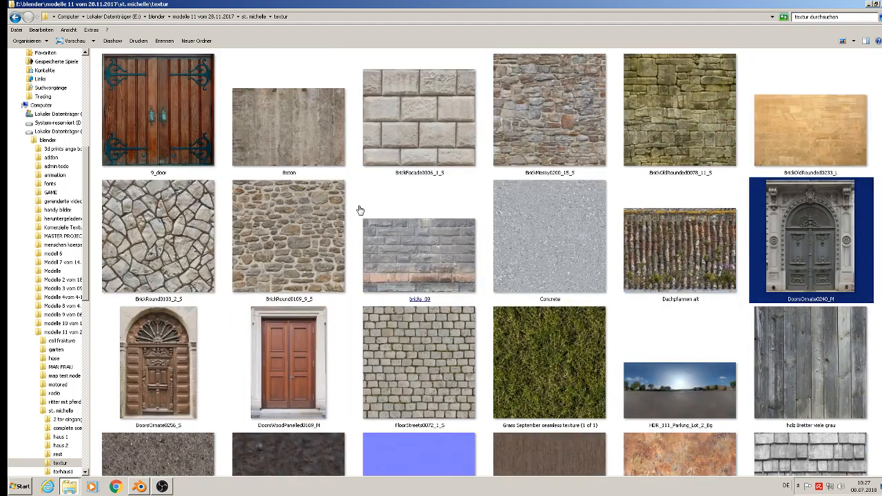
pyautogui.scroll(-5, 413, 241)
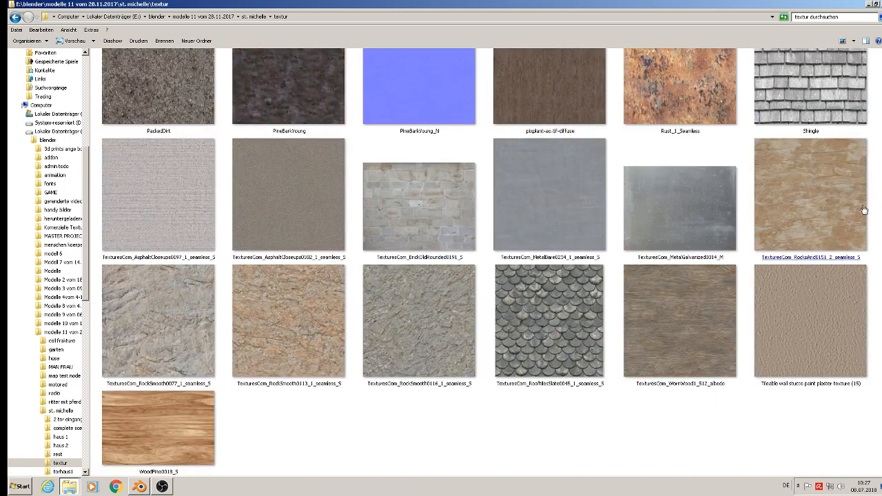
pyautogui.click(839, 189)
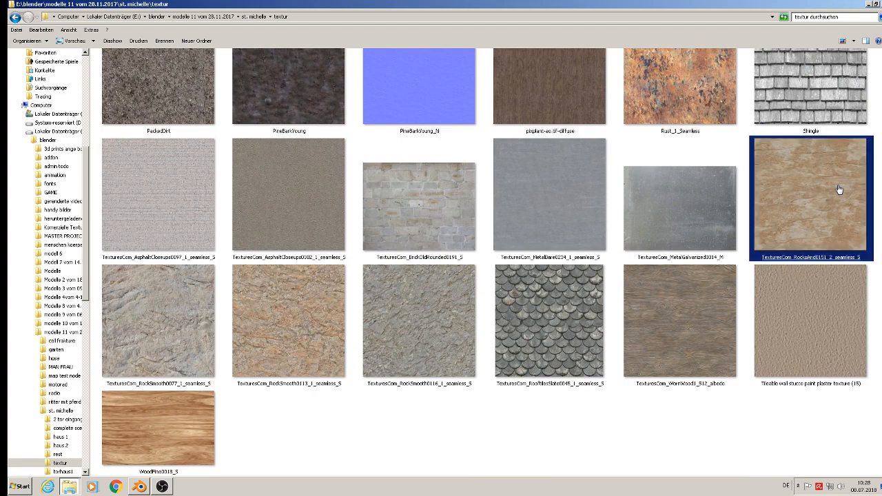
pyautogui.click(510, 331)
pyautogui.click(797, 182)
# Step: Switch back to Blender and give the spout a new material named spike1
pyautogui.click(139, 487)
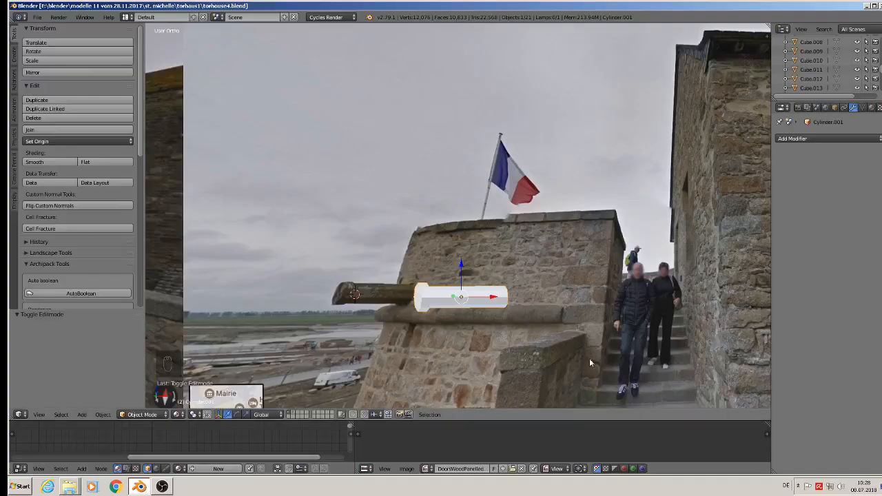
pyautogui.click(871, 108)
pyautogui.click(813, 205)
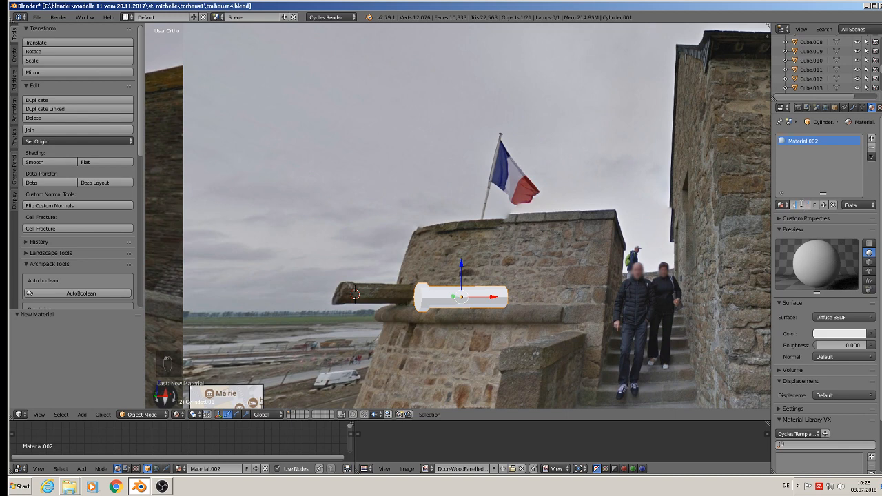
pyautogui.press('Return')
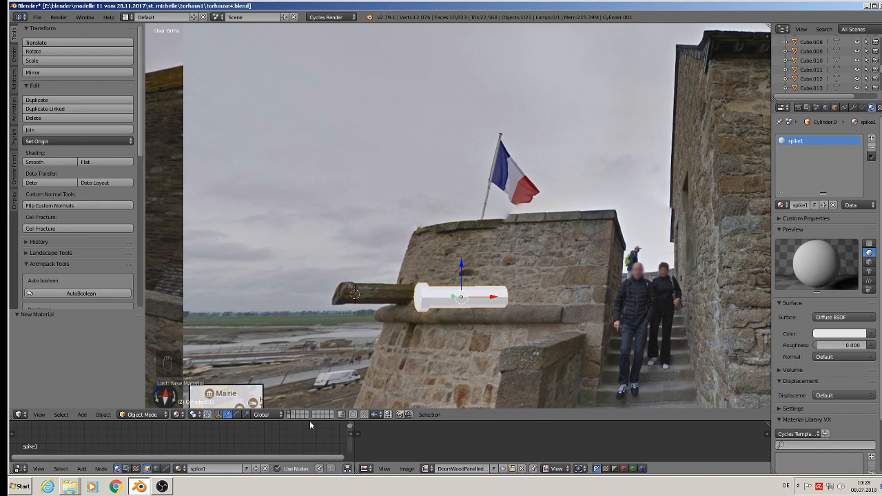
# Step: Enlarge the node editor, then replace the default nodes of spike1 by deleting them and trying to paste a node setup
pyautogui.moveTo(310, 420); pyautogui.dragTo(307, 239)
pyautogui.scroll(-4, 290, 350)
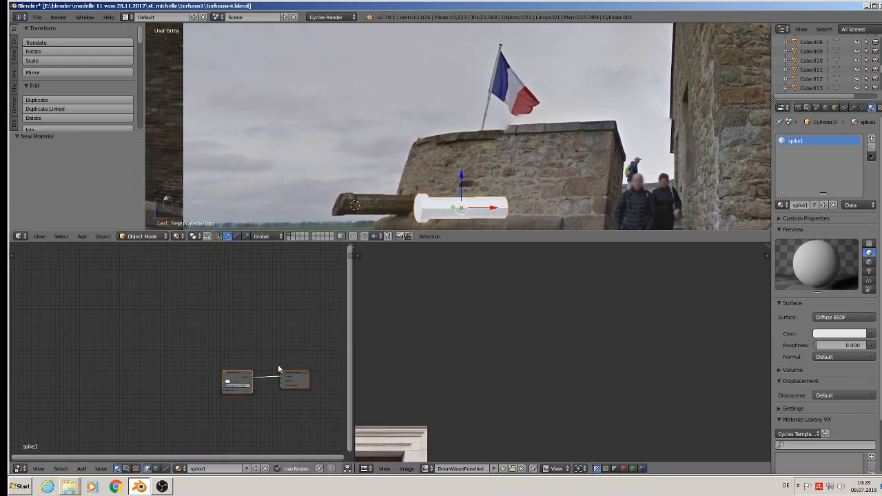
pyautogui.moveTo(284, 379); pyautogui.dragTo(209, 306, button='middle')
pyautogui.scroll(-2, 209, 316)
pyautogui.press('x')
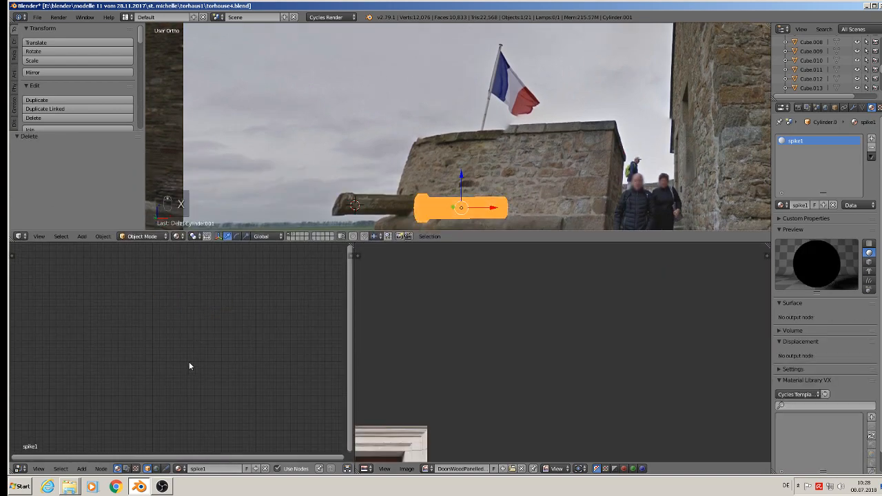
pyautogui.hotkey('ctrl', 'v')
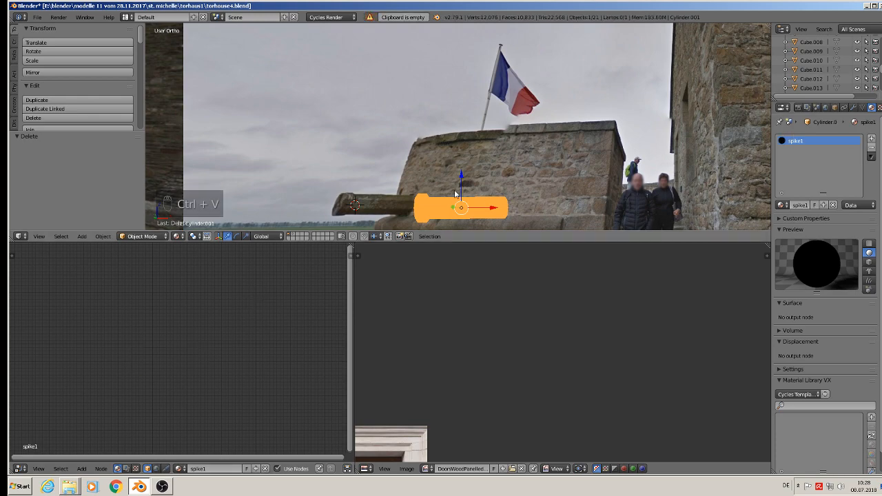
# Step: Select the gatehouse model below the reference photos and copy all nodes of its stone 3.003 material
pyautogui.scroll(-8, 476, 196)
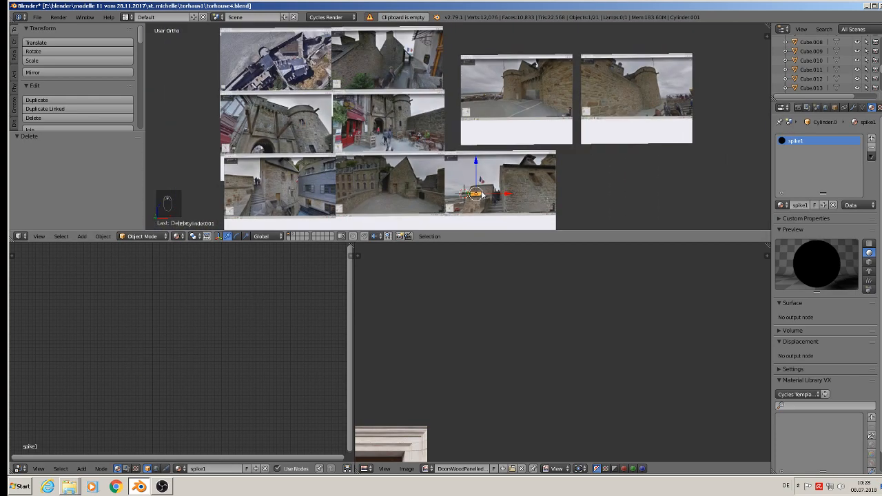
pyautogui.keyDown('shift'); pyautogui.moveTo(532, 202); pyautogui.dragTo(532, 102, button='middle'); pyautogui.keyUp('shift')
pyautogui.rightClick(436, 209)
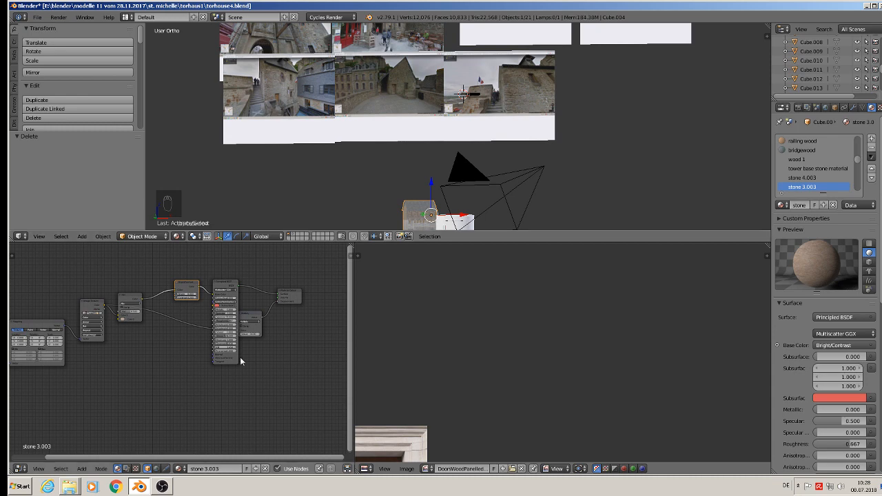
pyautogui.press('a')
pyautogui.press('a')
pyautogui.press('a')
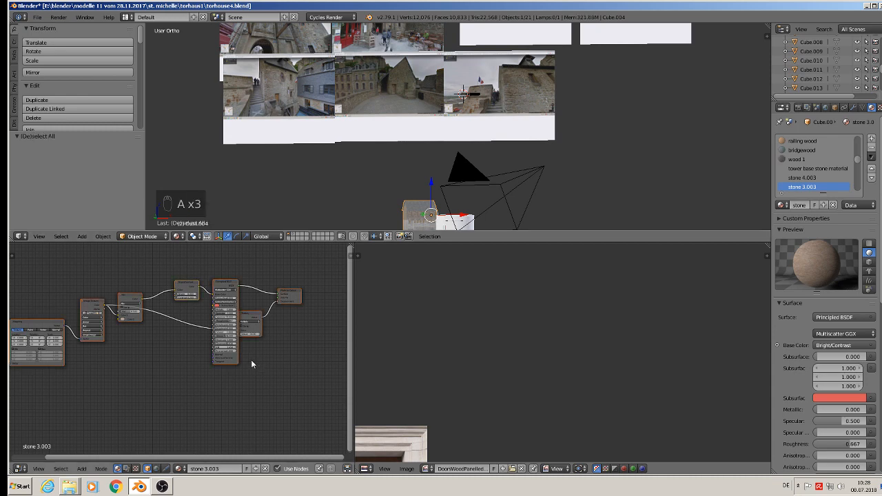
pyautogui.hotkey('ctrl', 'c')
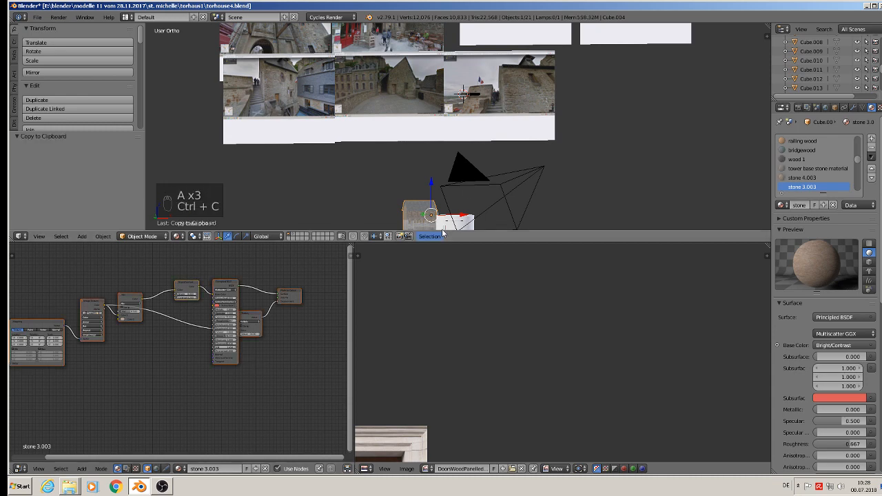
# Step: Select the spout in front of the reference photos and paste the copied stone nodes into its spike1 material
pyautogui.keyDown('shift'); pyautogui.moveTo(446, 127); pyautogui.dragTo(448, 60, button='middle'); pyautogui.keyUp('shift')
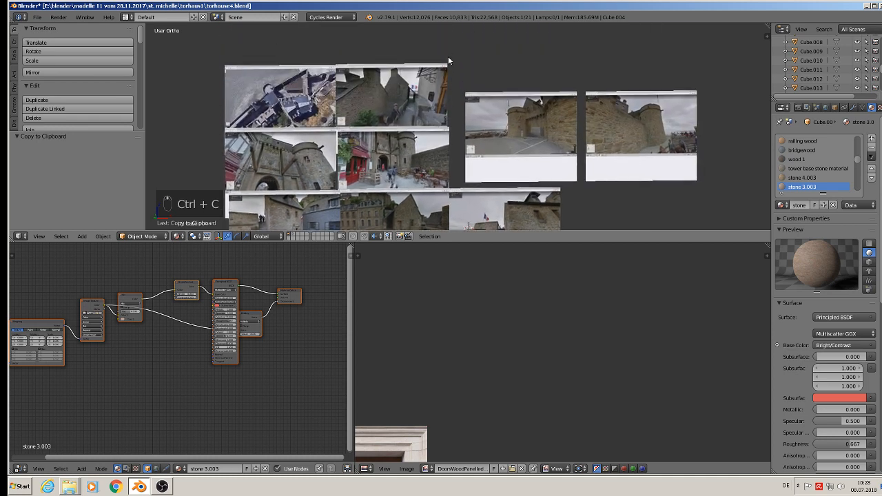
pyautogui.scroll(2, 431, 155)
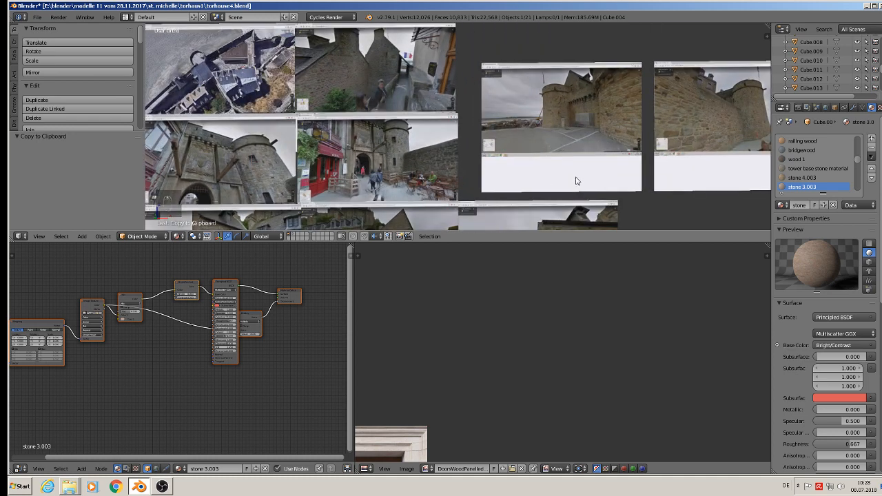
pyautogui.keyDown('shift'); pyautogui.moveTo(577, 181); pyautogui.dragTo(469, 35, button='middle'); pyautogui.keyUp('shift')
pyautogui.scroll(-3, 474, 47)
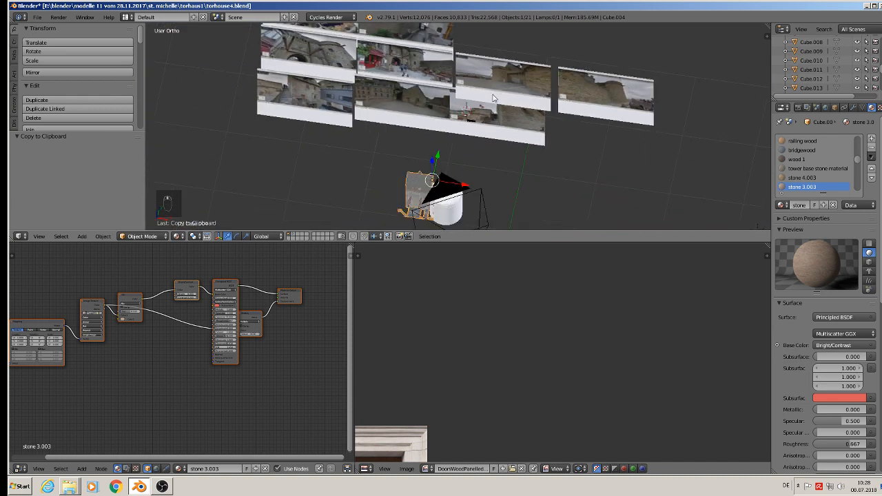
pyautogui.moveTo(492, 98); pyautogui.dragTo(523, 229, button='middle')
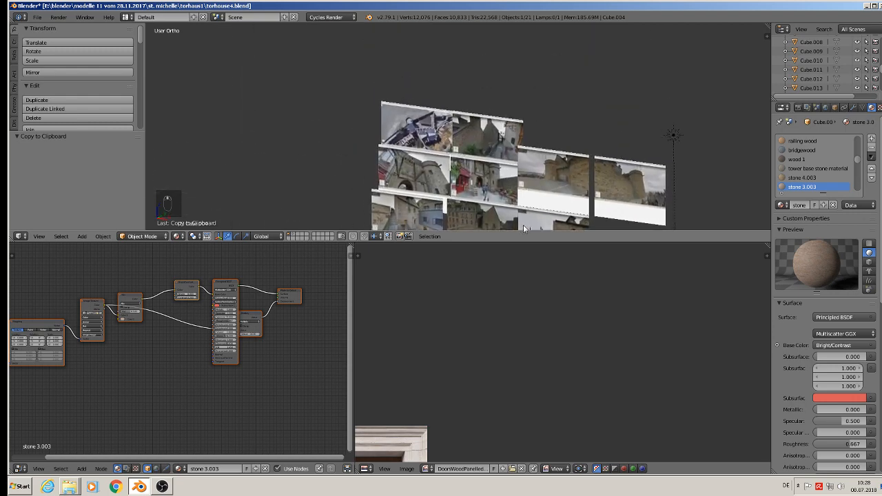
pyautogui.scroll(3, 524, 229)
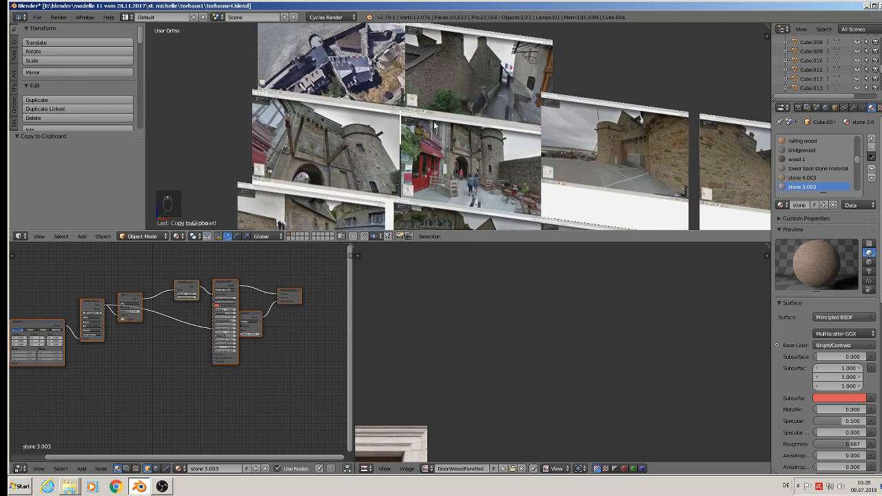
pyautogui.keyDown('shift'); pyautogui.moveTo(559, 181); pyautogui.dragTo(663, 225, button='middle'); pyautogui.keyUp('shift')
pyautogui.scroll(4, 664, 73)
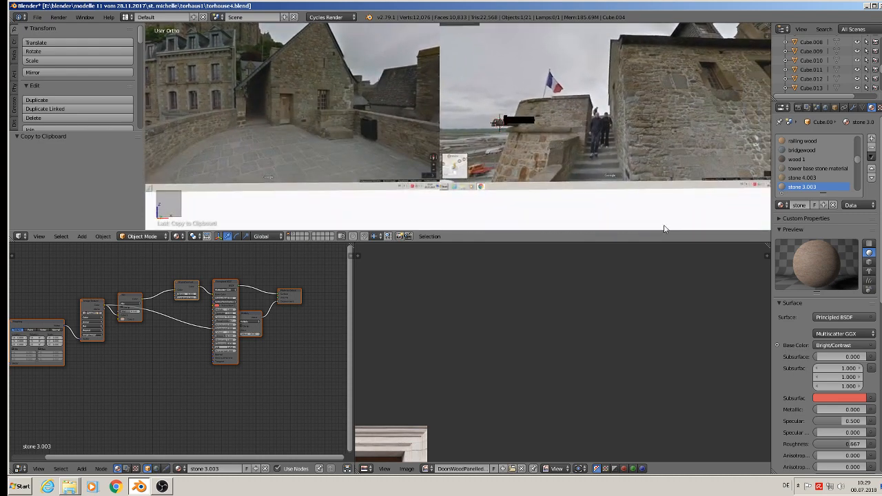
pyautogui.scroll(6, 551, 121)
pyautogui.rightClick(458, 79)
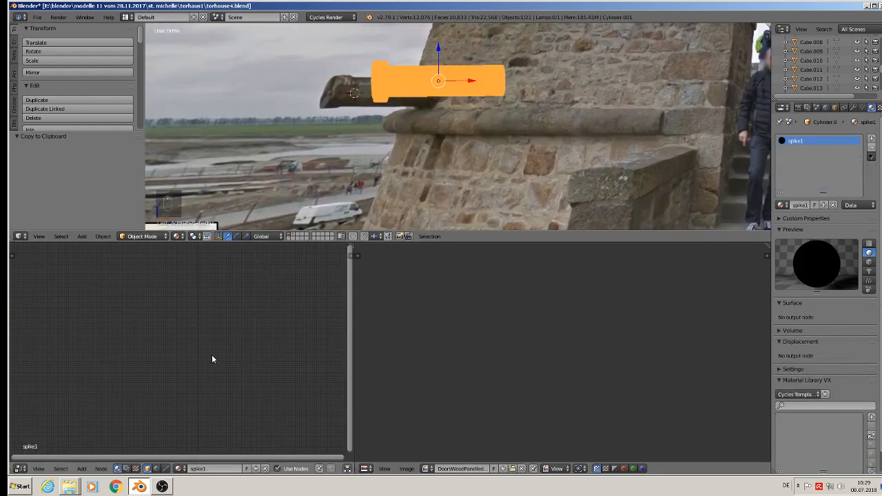
pyautogui.hotkey('ctrl', 'v')
# Step: Examine the pasted stone material on the spout up close and compare it with the reference photo
pyautogui.scroll(3, 223, 303)
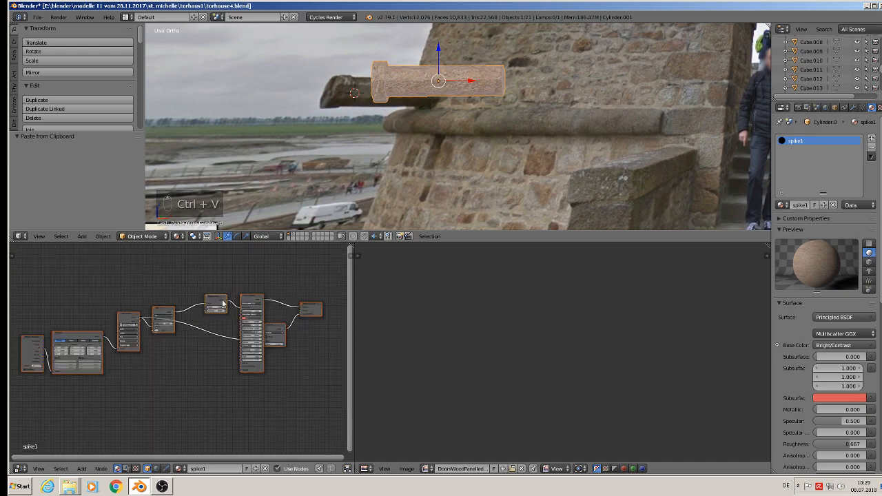
pyautogui.scroll(2, 395, 110)
pyautogui.scroll(-4, 396, 110)
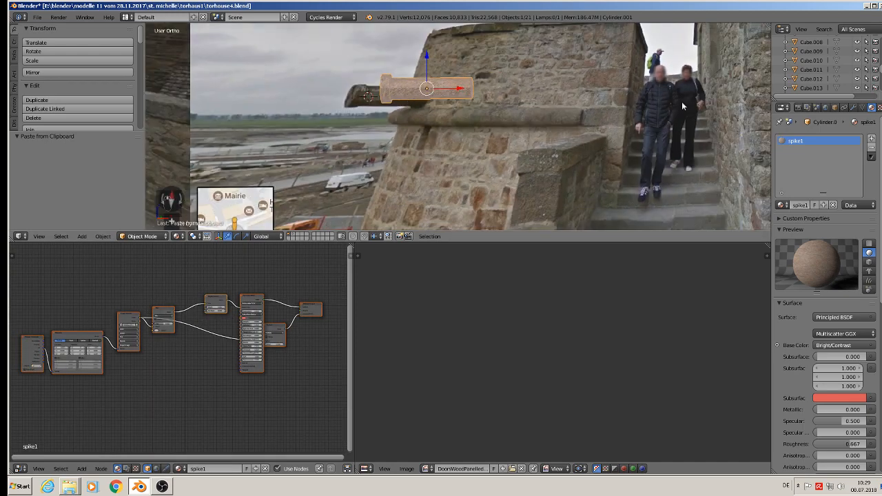
pyautogui.keyDown('shift'); pyautogui.moveTo(483, 145); pyautogui.dragTo(505, 215, button='middle'); pyautogui.keyUp('shift')
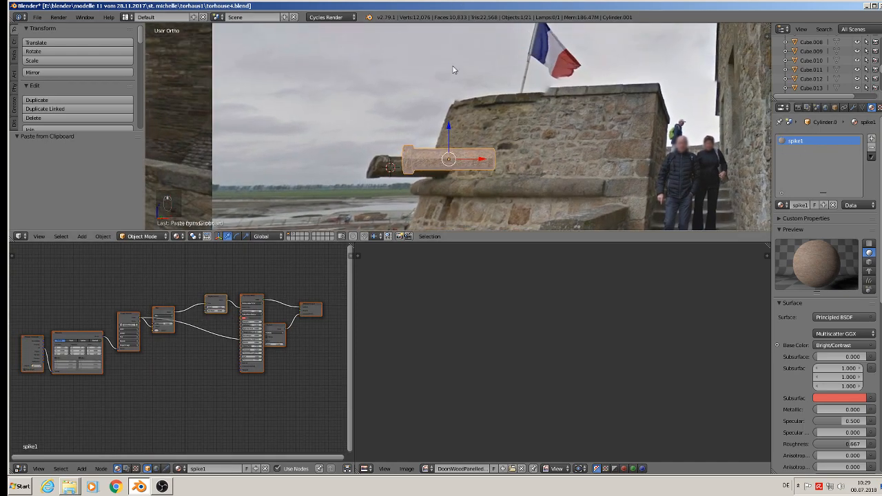
pyautogui.scroll(7, 466, 117)
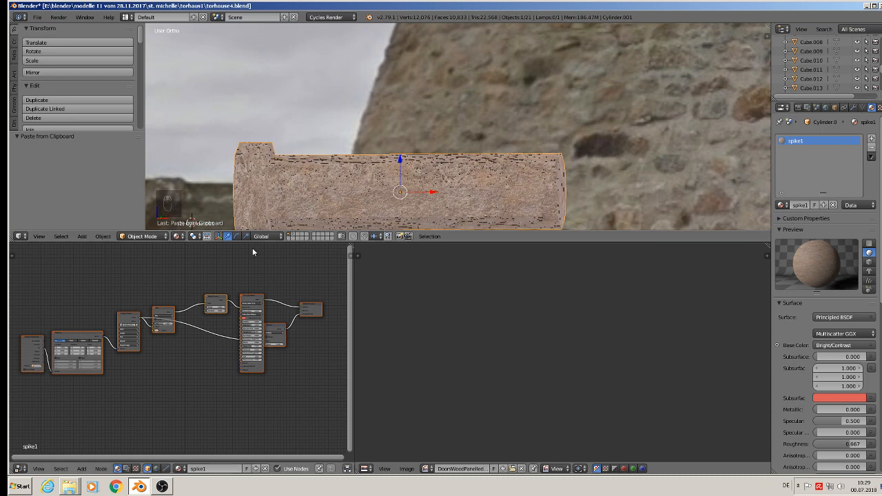
pyautogui.scroll(-8, 462, 176)
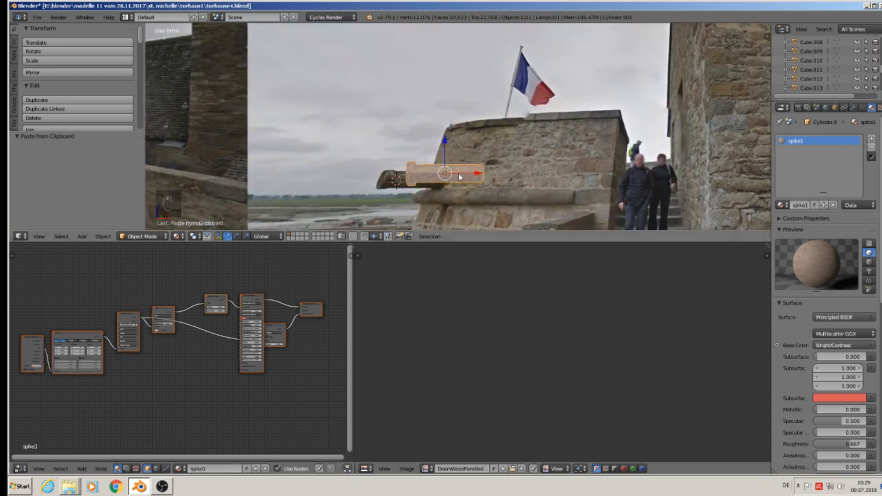
pyautogui.rightClick(459, 177)
pyautogui.scroll(1, 459, 177)
# Step: Make room in the spike1 node tree and insert a MixRGB node between Bright/Contrast and the Principled BSDF base color
pyautogui.scroll(3, 202, 331)
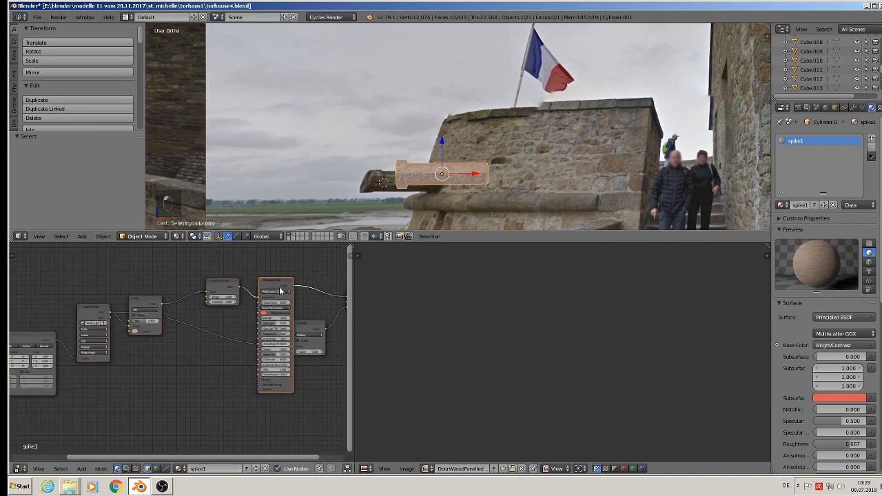
pyautogui.moveTo(280, 291); pyautogui.dragTo(167, 268)
pyautogui.scroll(3, 207, 282)
pyautogui.moveTo(119, 304); pyautogui.dragTo(98, 303)
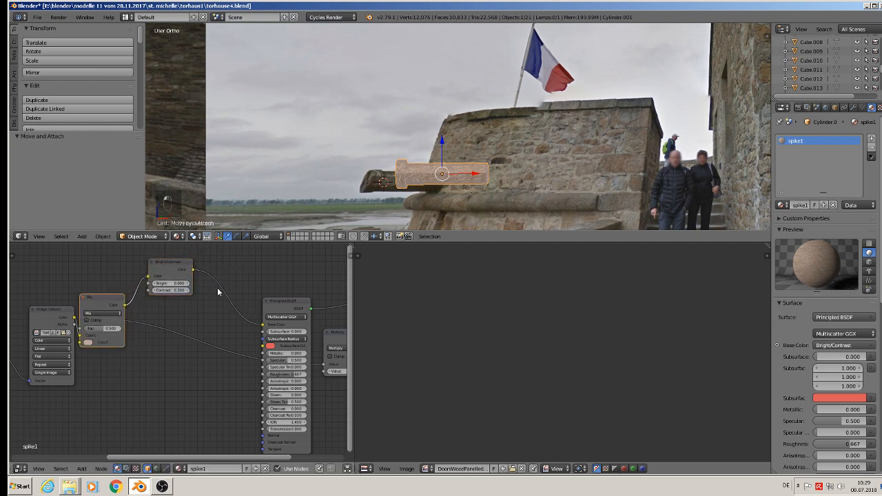
pyautogui.click(81, 469)
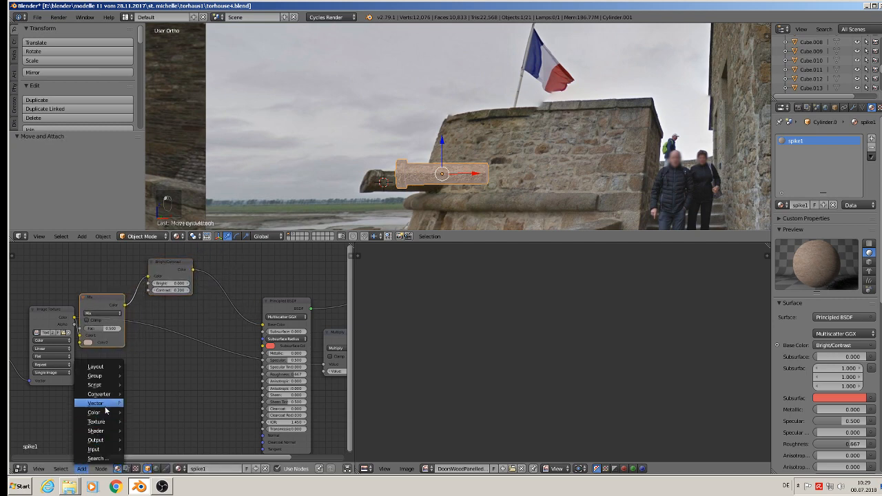
pyautogui.moveTo(100, 416)
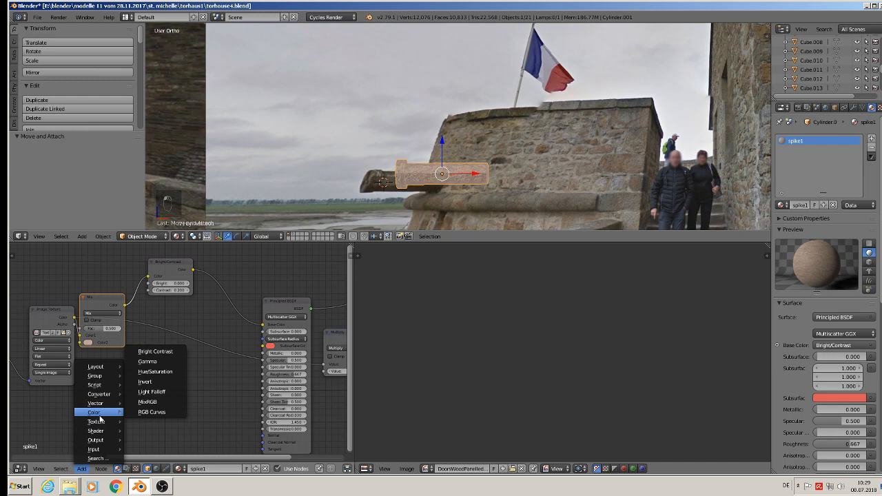
pyautogui.click(160, 405)
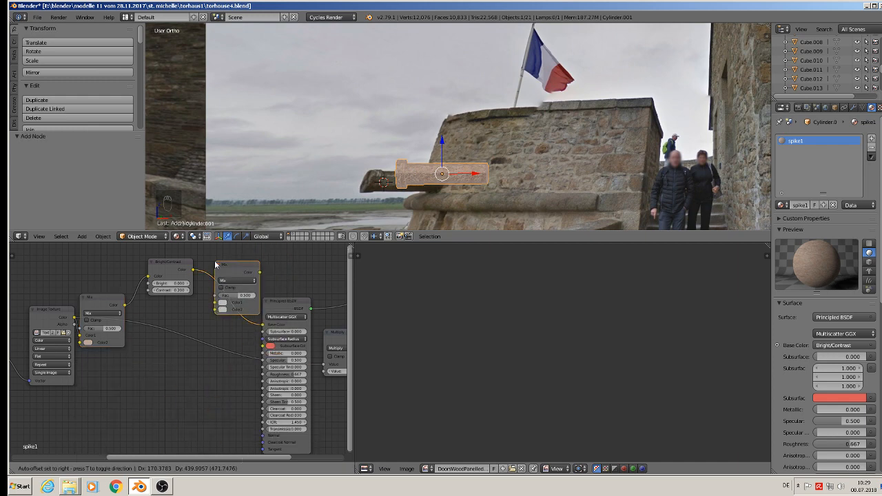
pyautogui.click(219, 262)
pyautogui.scroll(3, 425, 227)
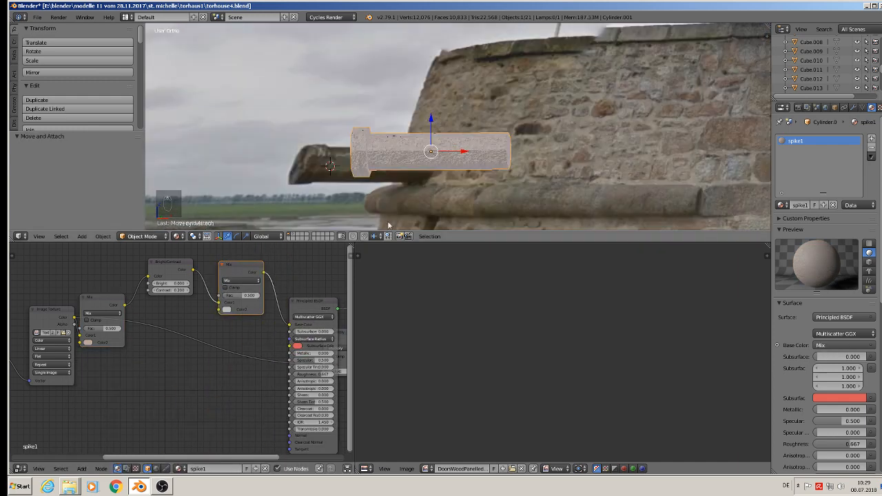
# Step: Tint the spout by trying green and settling on blue as Color2 of the new mix node
pyautogui.scroll(1, 236, 310)
pyautogui.click(228, 315)
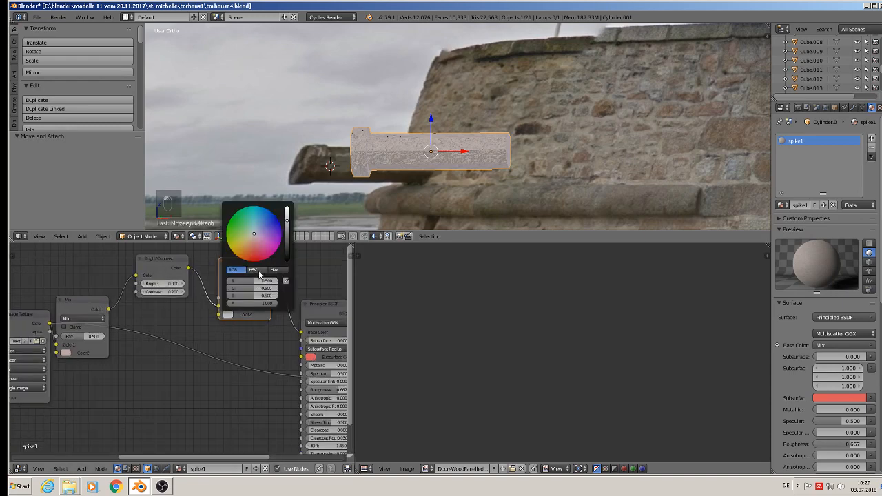
pyautogui.click(238, 237)
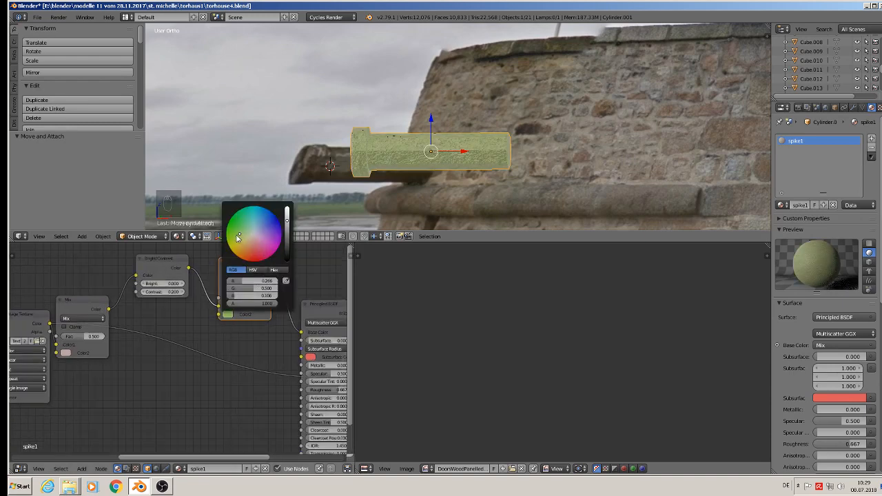
pyautogui.moveTo(238, 233); pyautogui.dragTo(261, 211)
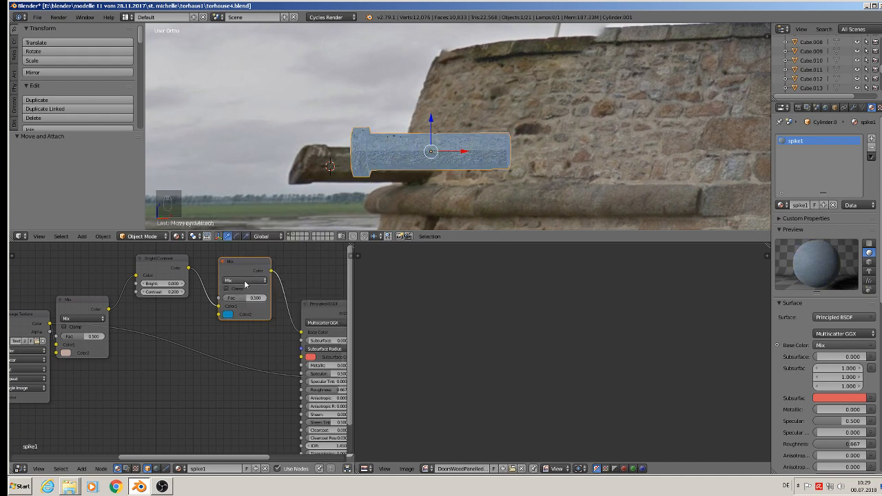
# Step: Switch the new mix node's blending mode to Multiply and try a different hue for Color2
pyautogui.click(245, 279)
pyautogui.click(244, 255)
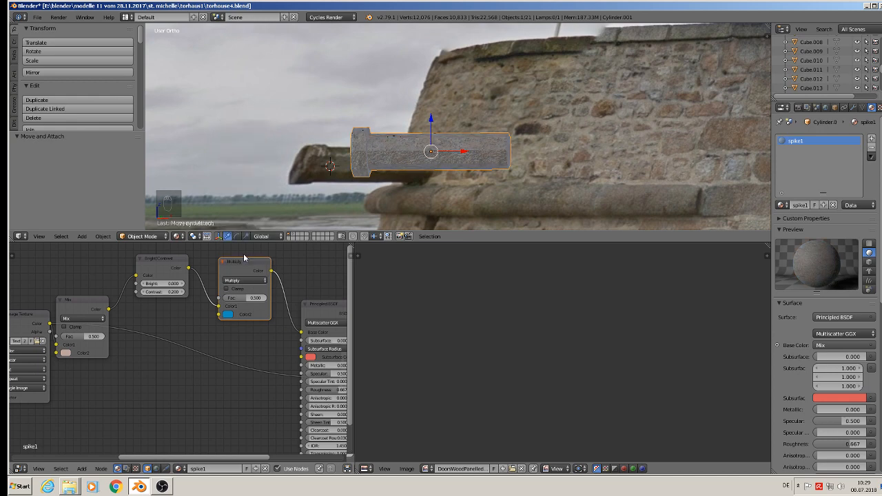
pyautogui.click(227, 314)
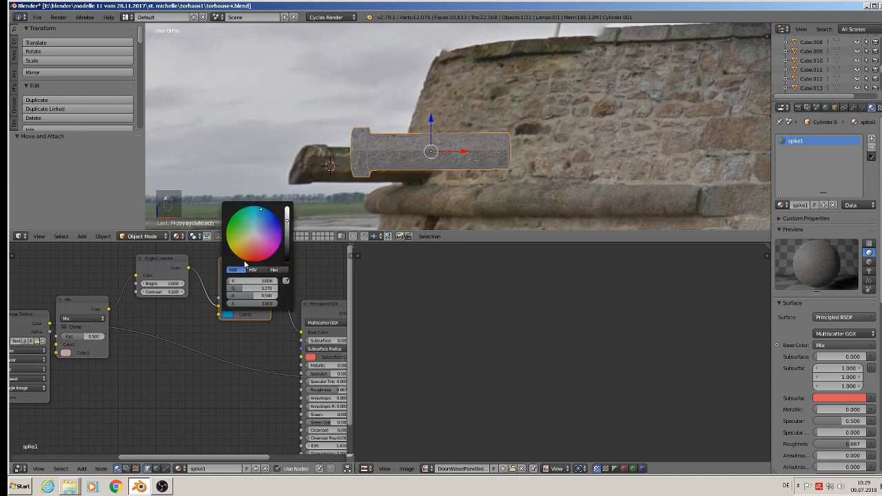
pyautogui.moveTo(248, 235); pyautogui.dragTo(232, 242)
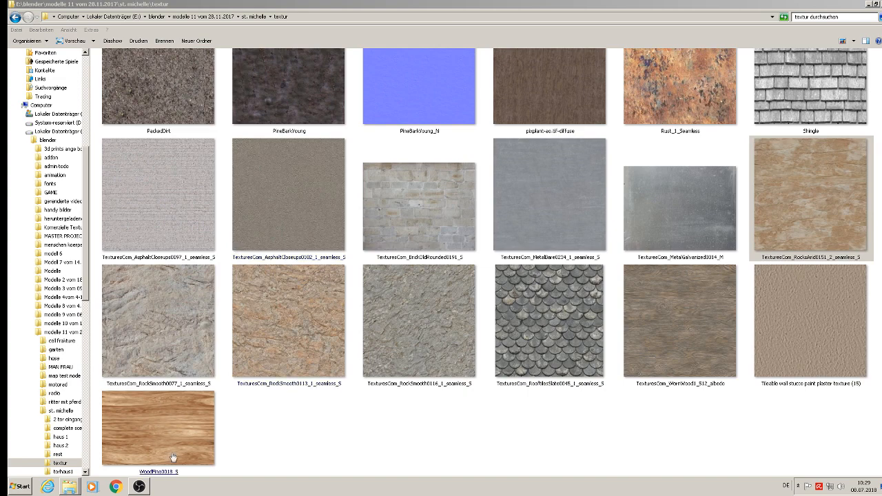
# Step: Put away the recording and texture folder windows, restart Blender and reopen the recent file torhouse4.blend
pyautogui.click(138, 486)
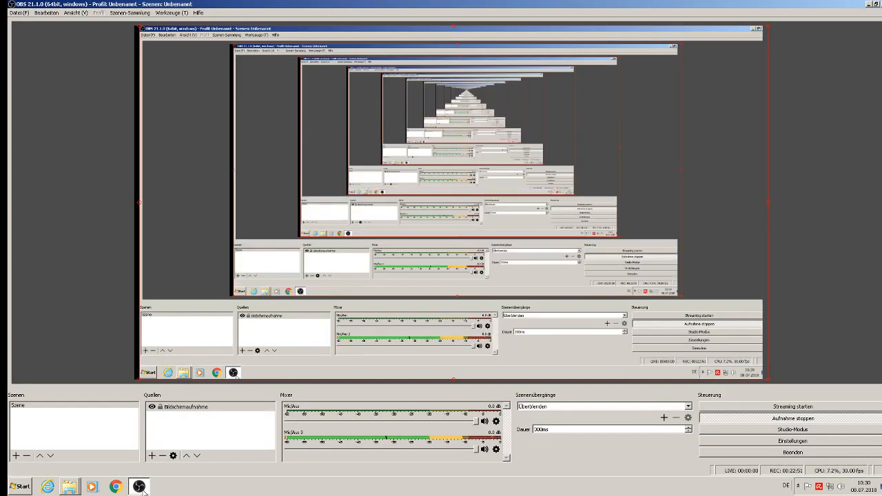
pyautogui.click(867, 5)
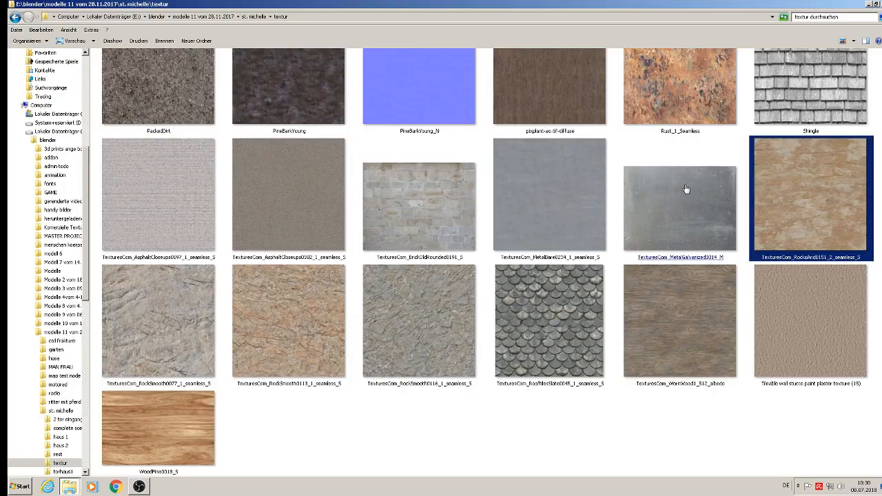
pyautogui.click(867, 5)
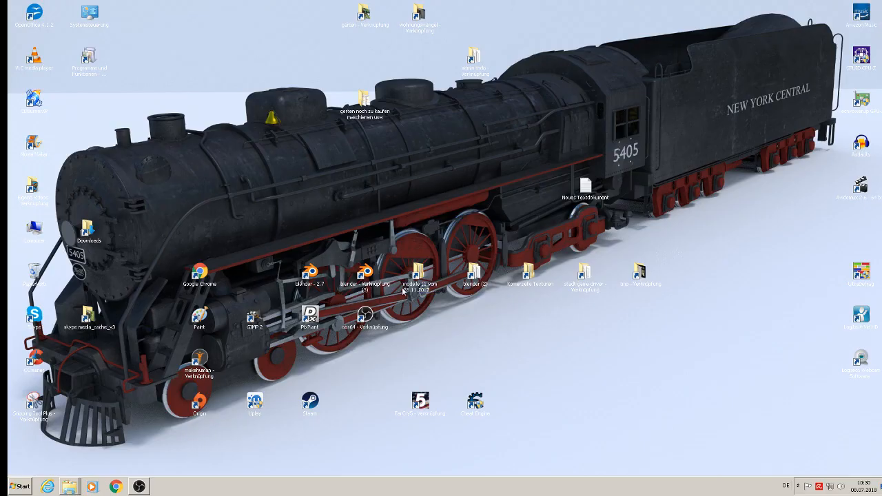
pyautogui.doubleClick(365, 274)
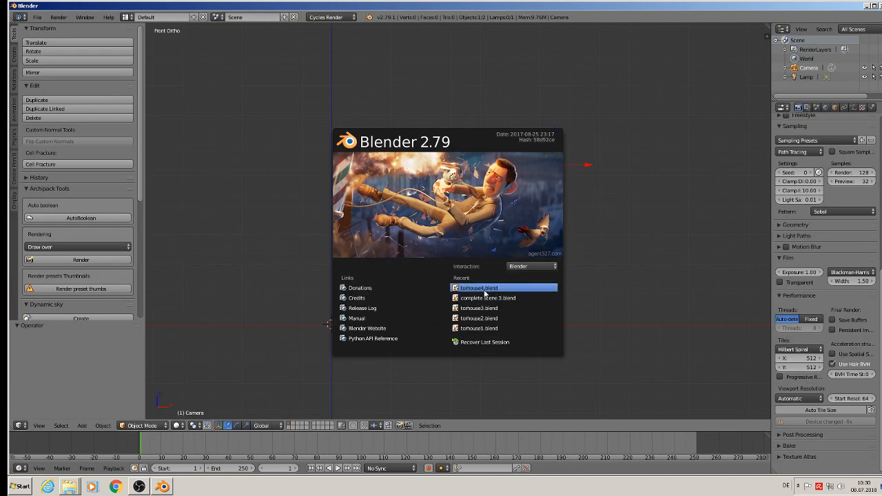
pyautogui.click(498, 289)
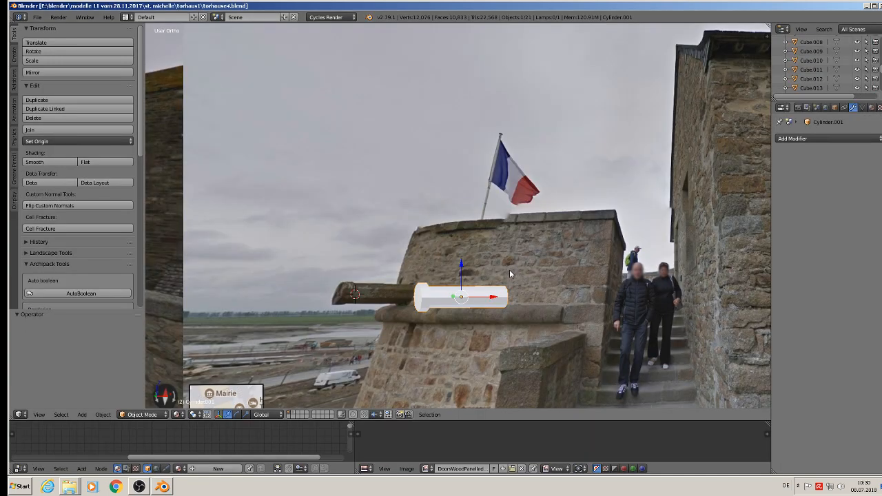
# Step: Put the spout's mesh into Edit Mode and create a new material for it
pyautogui.scroll(3, 451, 308)
pyautogui.press('Tab')
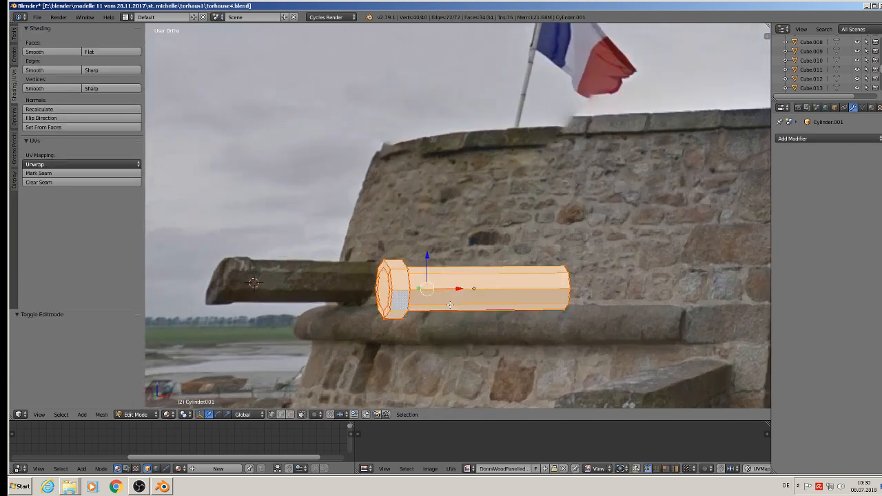
pyautogui.click(872, 108)
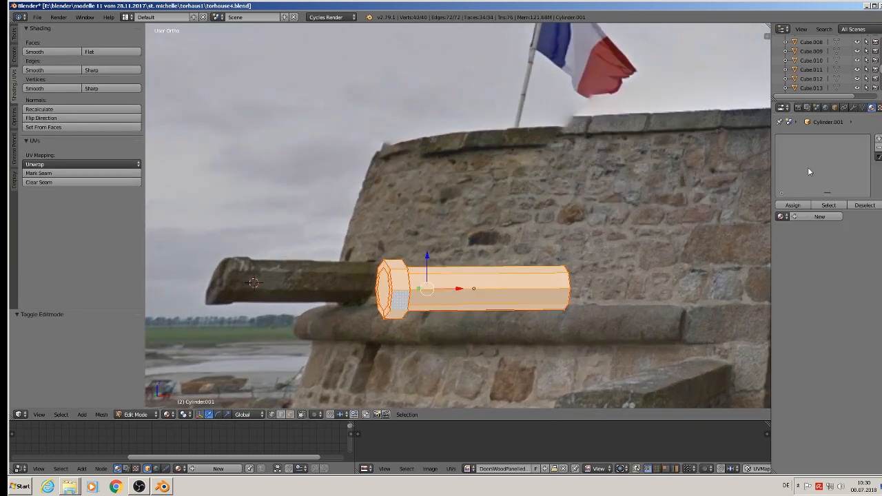
pyautogui.click(780, 216)
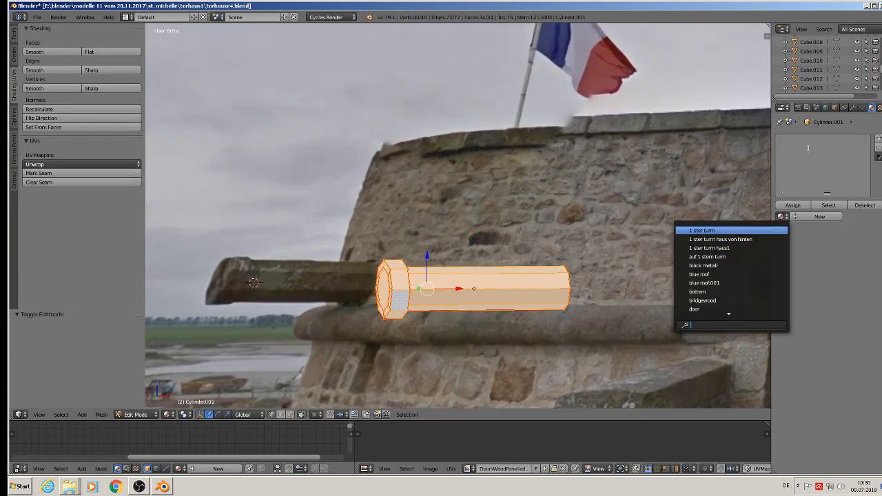
pyautogui.click(810, 218)
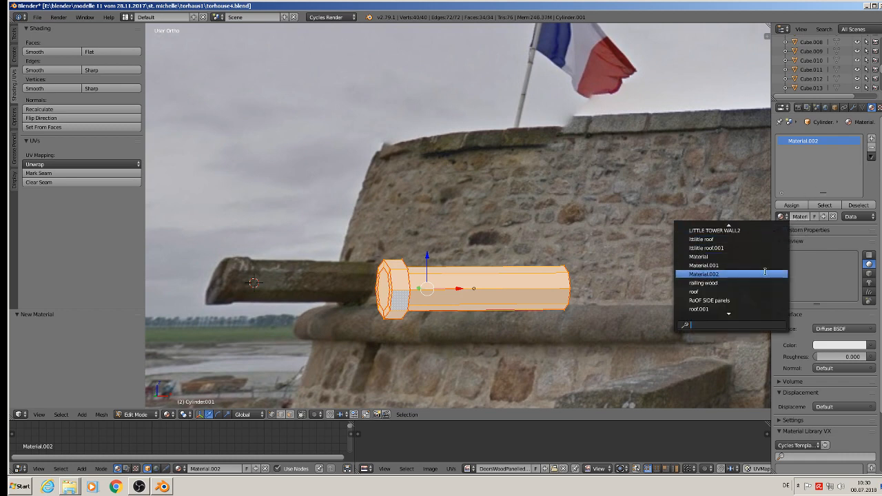
# Step: Rename the spout's new material as sppike
pyautogui.write('sp')
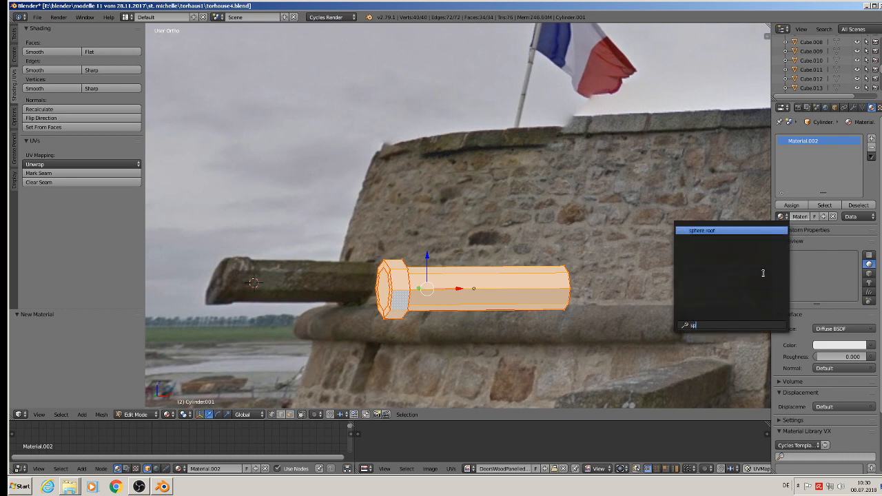
pyautogui.click(818, 157)
pyautogui.click(795, 218)
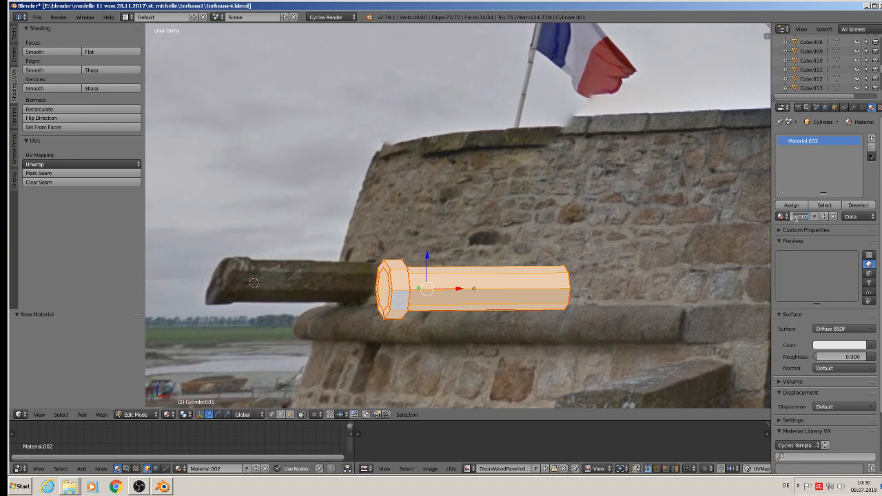
pyautogui.press('BackSpace')
pyautogui.write('sppike')
pyautogui.press('Return')
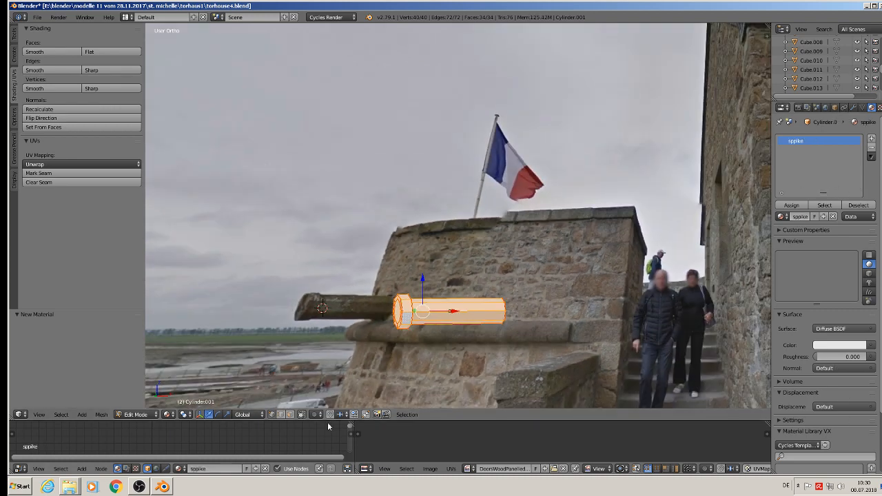
# Step: Enlarge the node editor, delete the default nodes of sppike, and try to paste copied nodes in their place
pyautogui.moveTo(323, 421); pyautogui.dragTo(237, 369)
pyautogui.press('Delete')
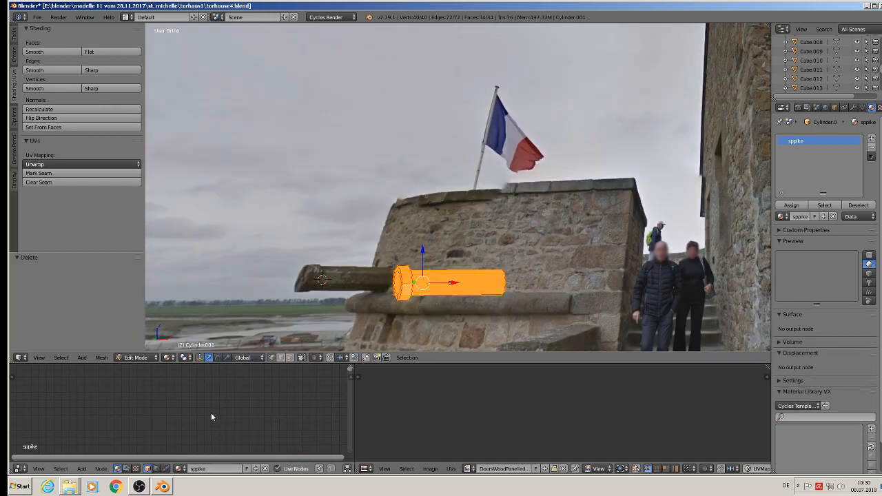
pyautogui.hotkey('ctrl', 'v')
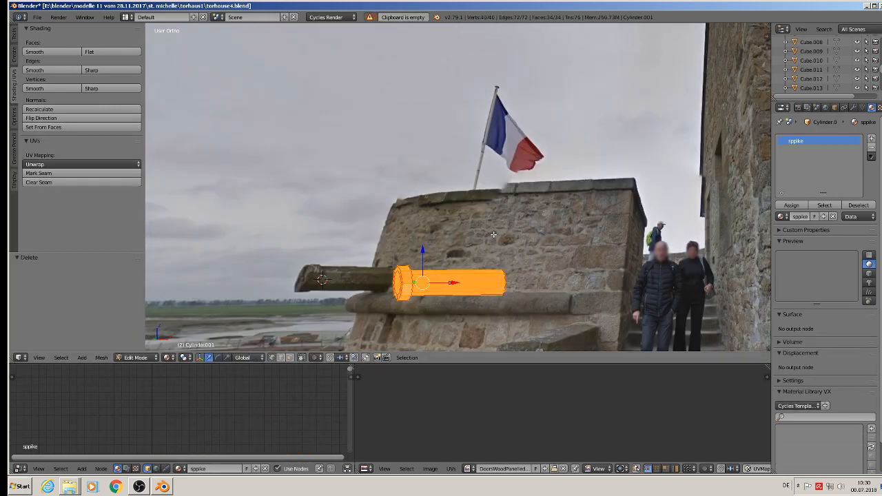
# Step: Return to Object Mode, select the gatehouse building, and copy all nodes of its stone 3.003 material
pyautogui.scroll(-2, 493, 235)
pyautogui.press('Tab')
pyautogui.scroll(-4, 518, 178)
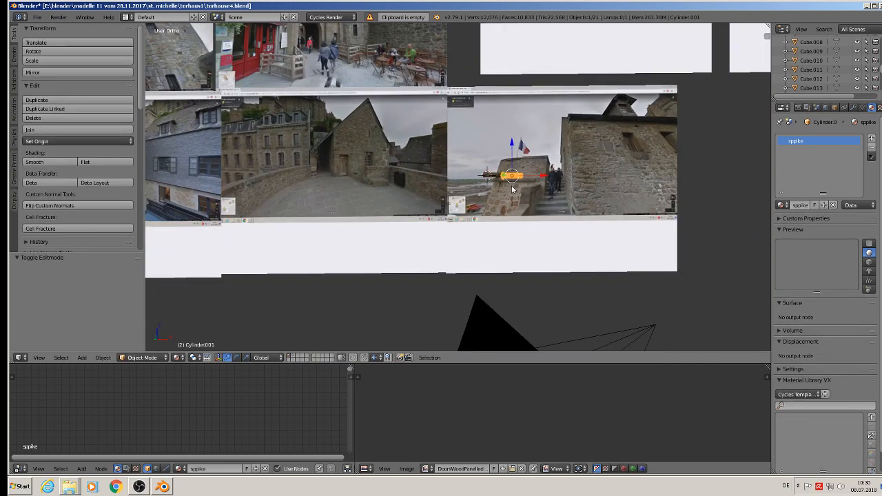
pyautogui.scroll(-4, 512, 189)
pyautogui.scroll(-6, 474, 228)
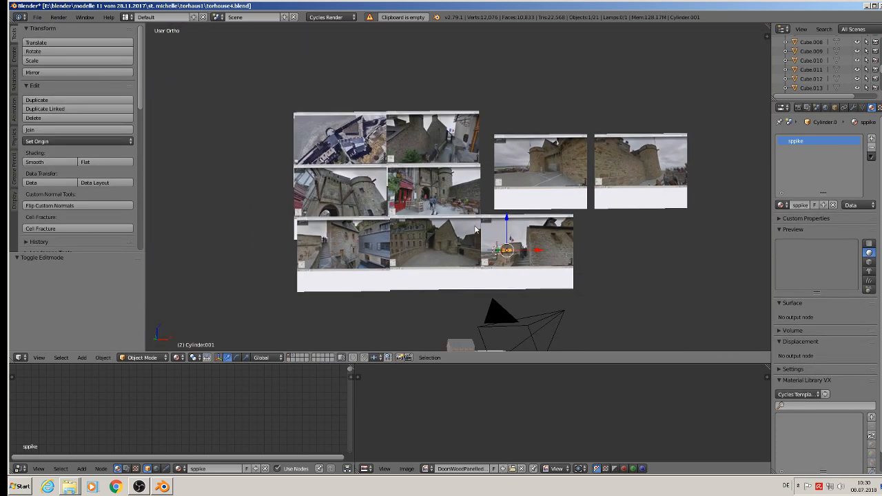
pyautogui.scroll(9, 460, 206)
pyautogui.rightClick(460, 128)
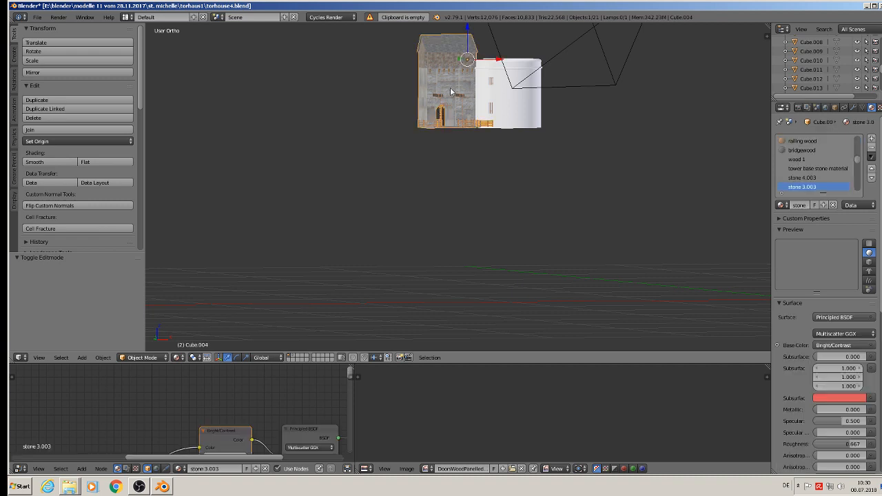
pyautogui.scroll(-3, 179, 390)
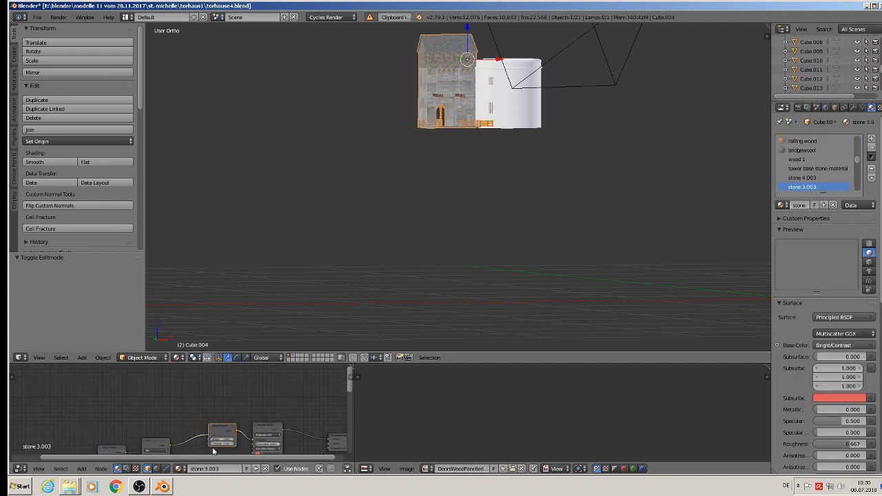
pyautogui.moveTo(233, 447); pyautogui.dragTo(189, 383, button='middle')
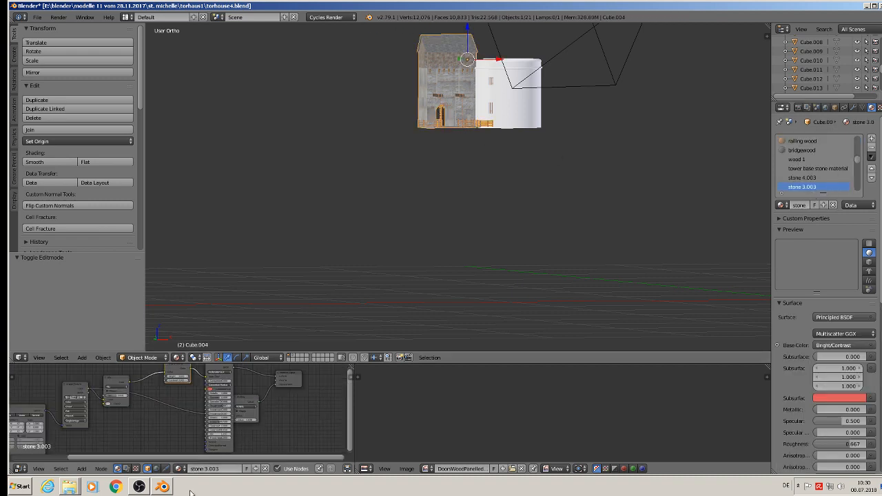
pyautogui.hotkey('ctrl', 'c')
pyautogui.press('a')
pyautogui.press('a')
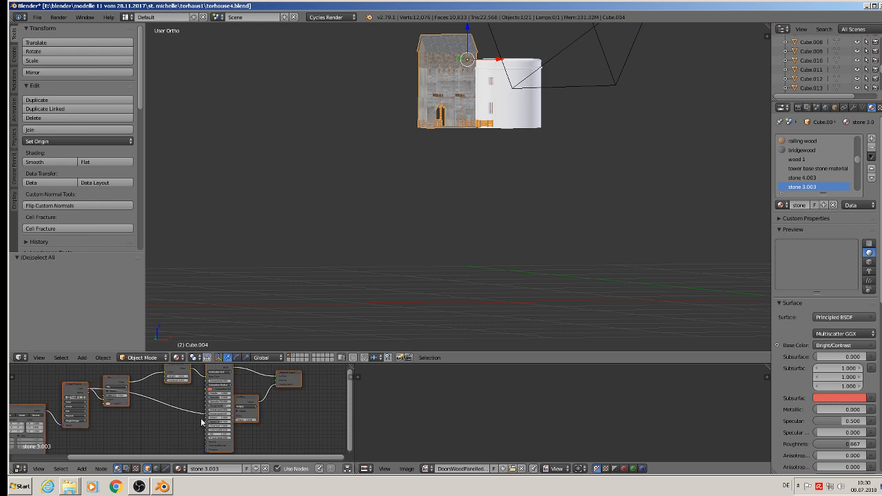
pyautogui.hotkey('ctrl', 'c')
# Step: Reselect the spout in front of the reference photo and paste the copied stone nodes into its sppike material
pyautogui.scroll(4, 454, 138)
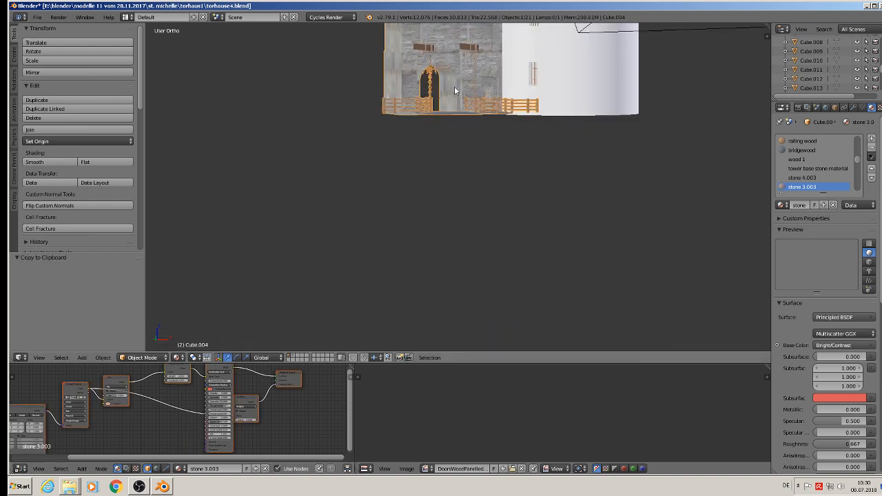
pyautogui.keyDown('shift'); pyautogui.moveTo(420, 124); pyautogui.dragTo(338, 113, button='middle'); pyautogui.keyUp('shift')
pyautogui.scroll(-8, 341, 110)
pyautogui.keyDown('shift'); pyautogui.moveTo(345, 61); pyautogui.dragTo(376, 198, button='middle'); pyautogui.keyUp('shift')
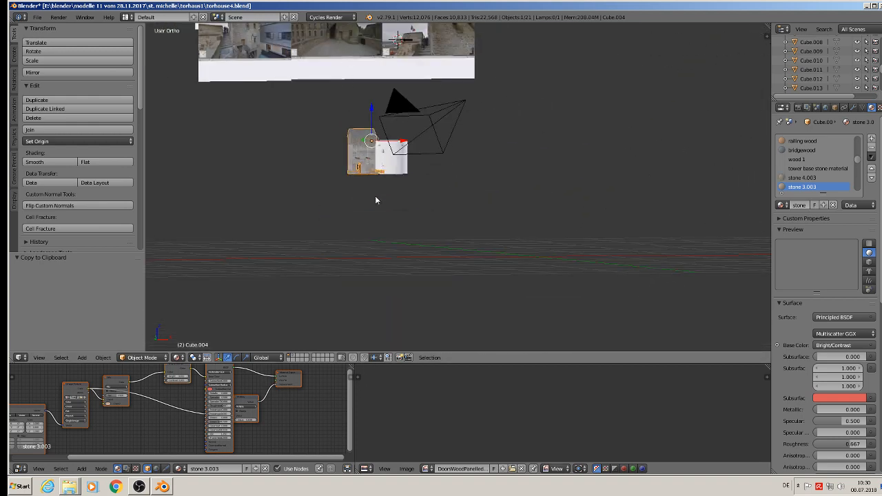
pyautogui.scroll(3, 357, 123)
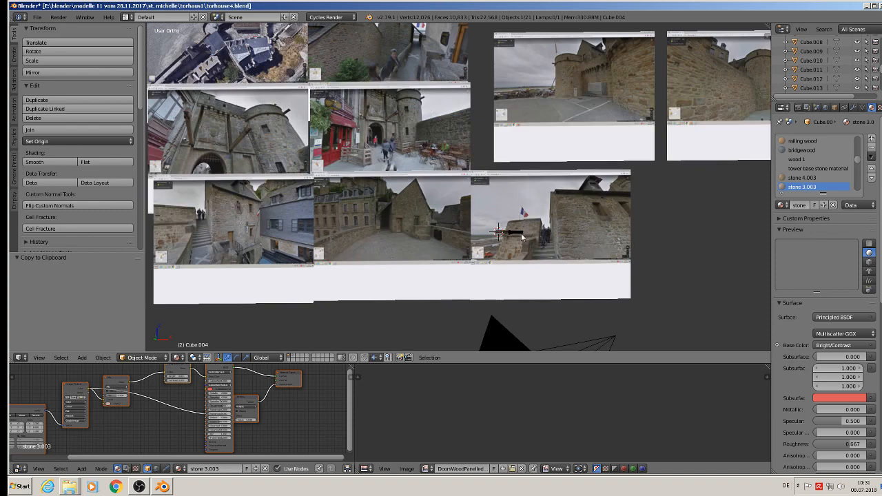
pyautogui.scroll(7, 522, 237)
pyautogui.rightClick(474, 212)
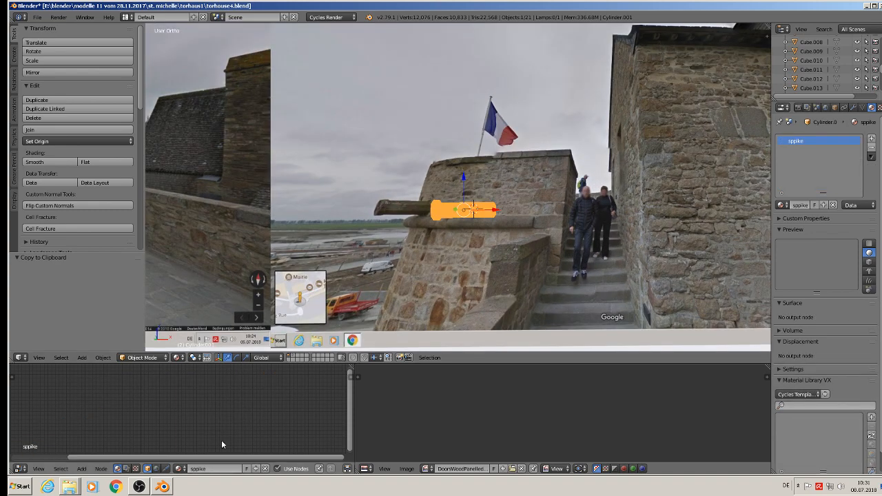
pyautogui.hotkey('ctrl', 'v')
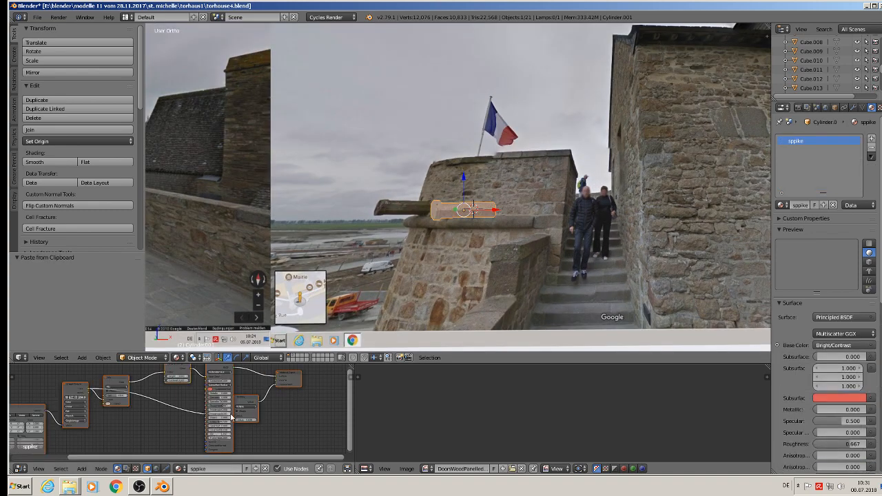
# Step: Move the math node slightly away from the shader node and set the mix node's blending mode to Multiply
pyautogui.moveTo(247, 397); pyautogui.dragTo(267, 397)
pyautogui.scroll(3, 254, 400)
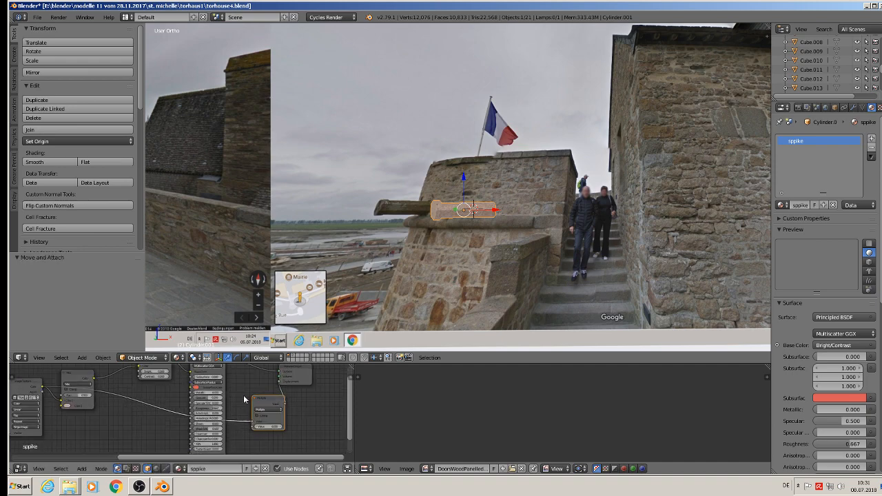
pyautogui.moveTo(244, 399); pyautogui.dragTo(278, 460, button='middle')
pyautogui.moveTo(219, 424); pyautogui.dragTo(271, 358, button='middle')
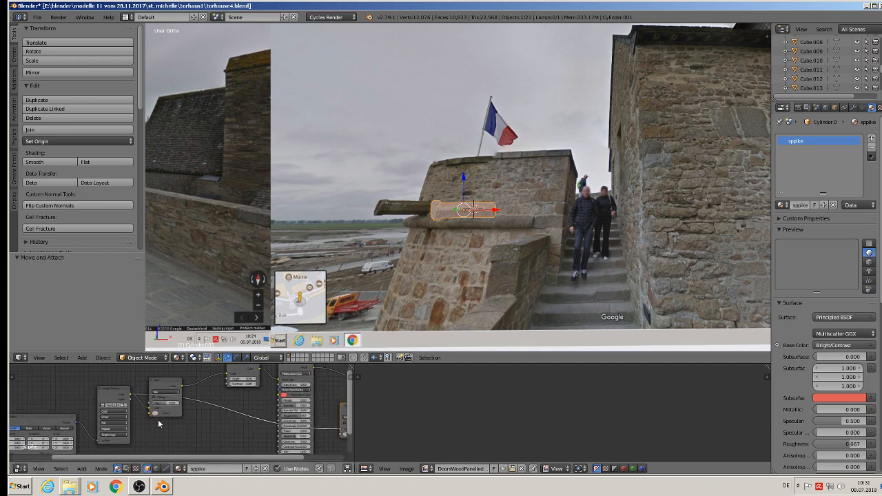
pyautogui.scroll(2, 159, 422)
pyautogui.scroll(4, 167, 414)
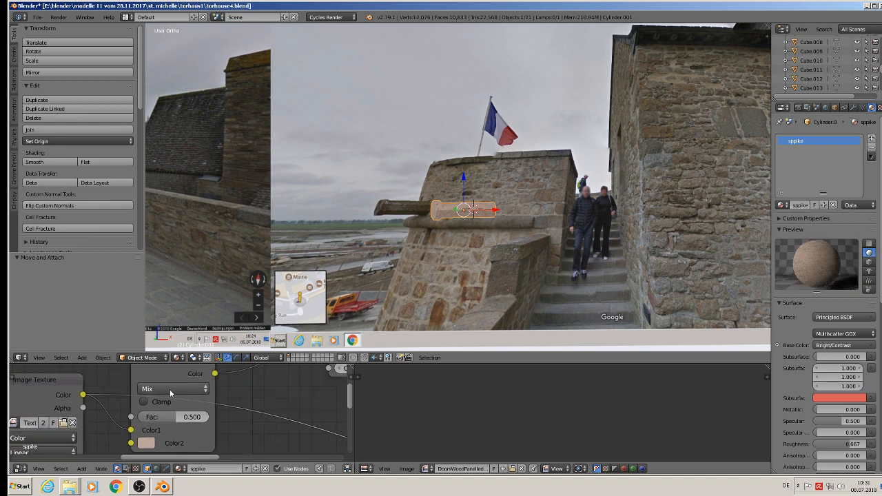
pyautogui.click(173, 390)
pyautogui.click(173, 348)
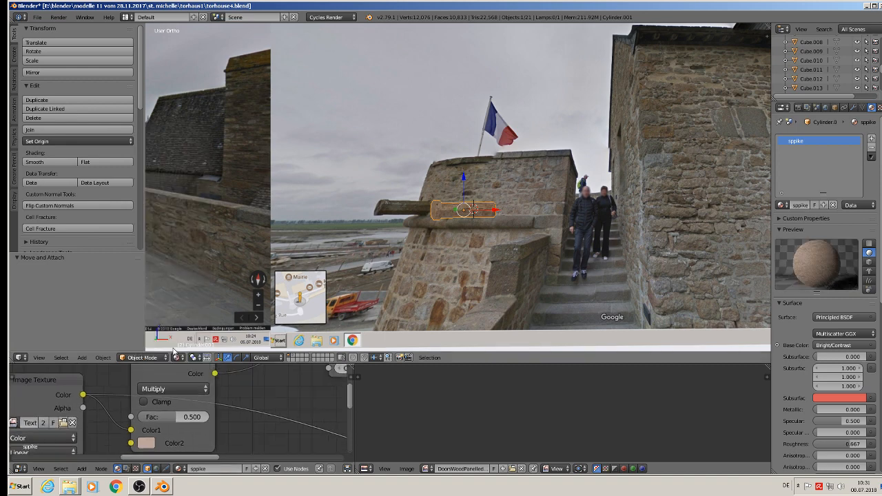
# Step: Deselect the spout, pick green as Color2 of the mix node, and darken it to match the photo's stone
pyautogui.press('Tab')
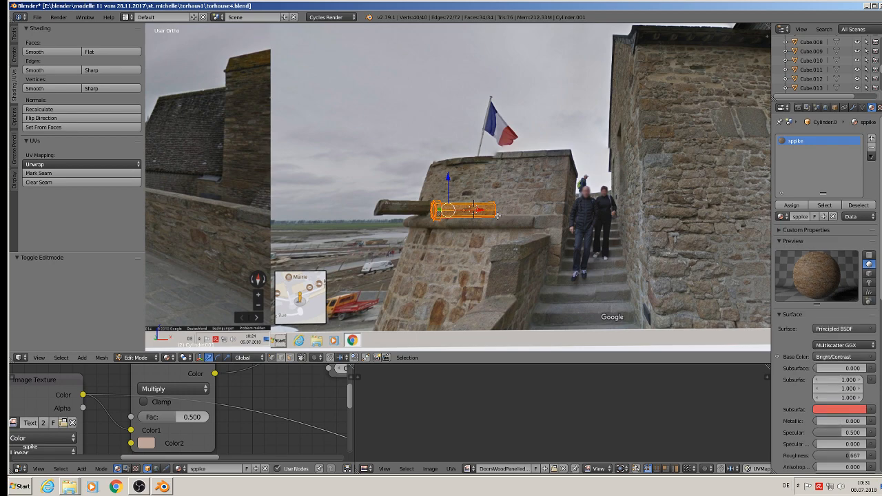
pyautogui.press('Tab')
pyautogui.press('a')
pyautogui.scroll(6, 490, 218)
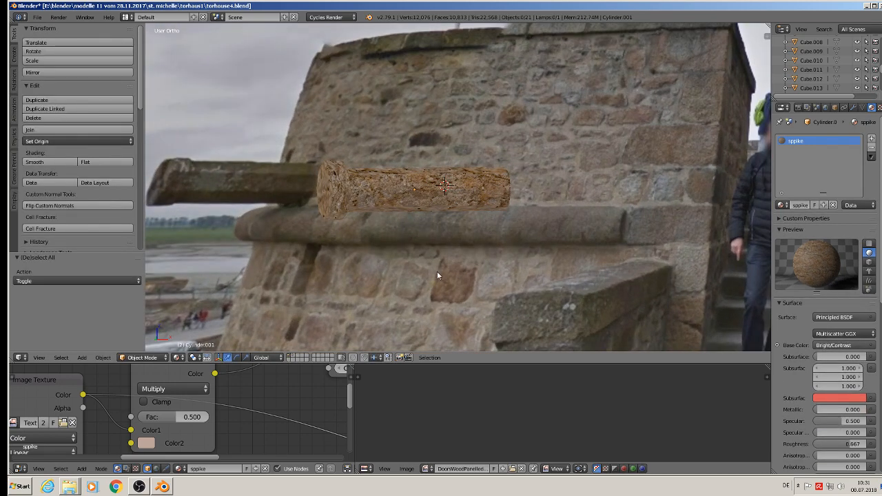
pyautogui.scroll(-4, 437, 275)
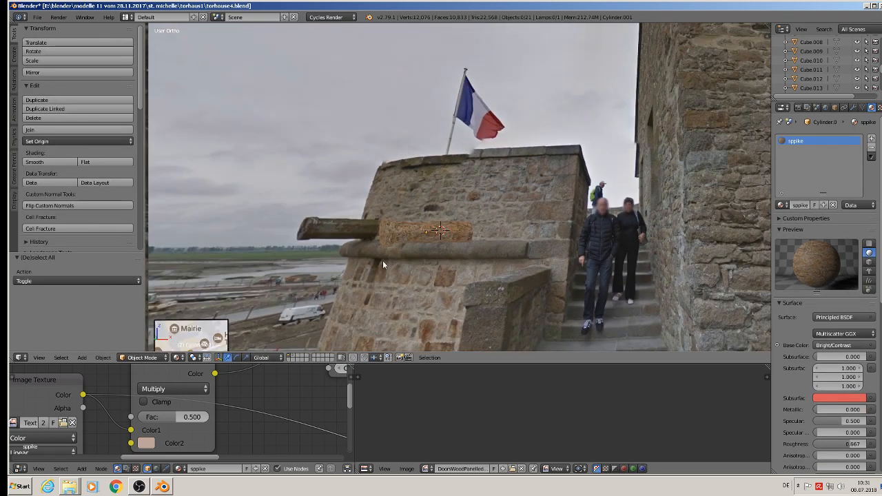
pyautogui.click(150, 445)
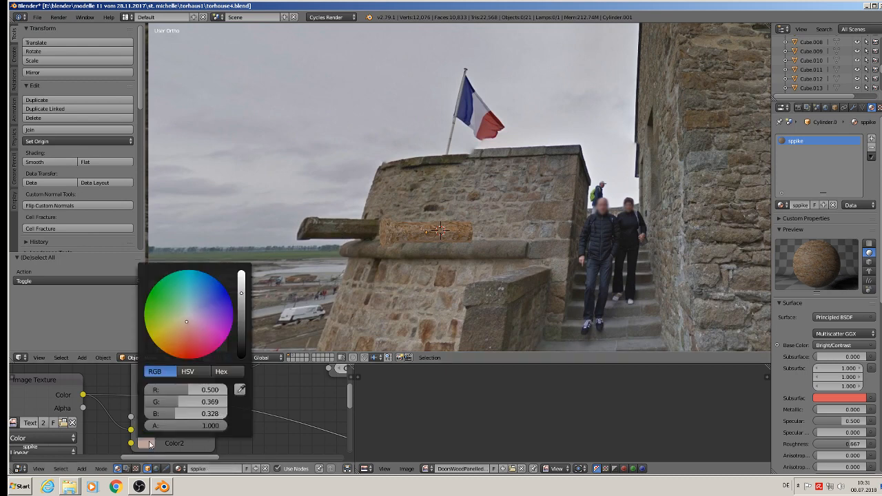
pyautogui.click(163, 312)
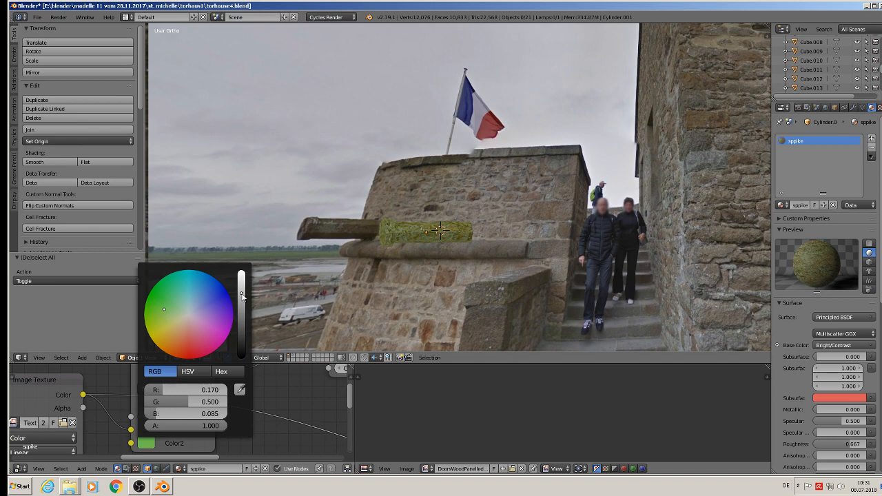
pyautogui.moveTo(241, 293); pyautogui.dragTo(241, 310)
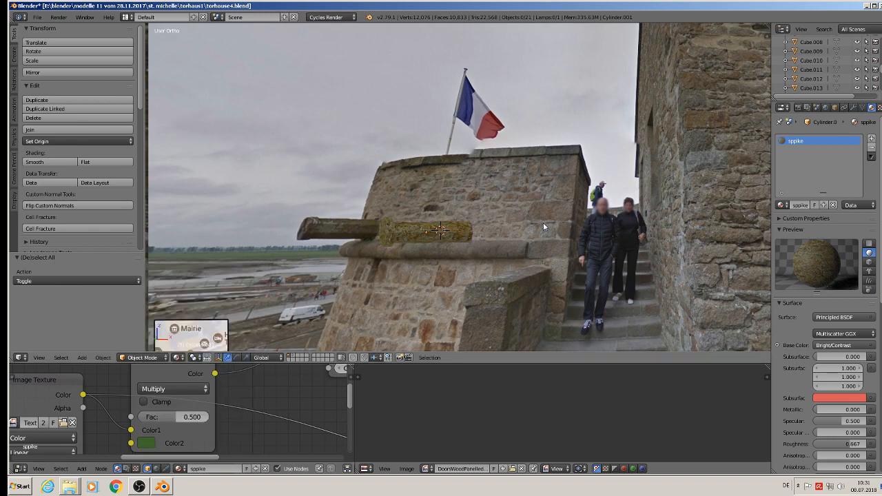
pyautogui.scroll(4, 431, 234)
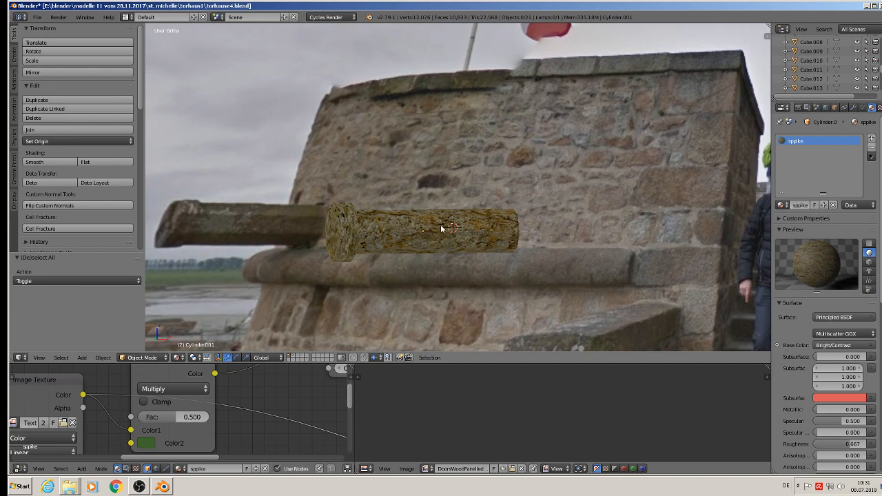
pyautogui.scroll(-10, 441, 228)
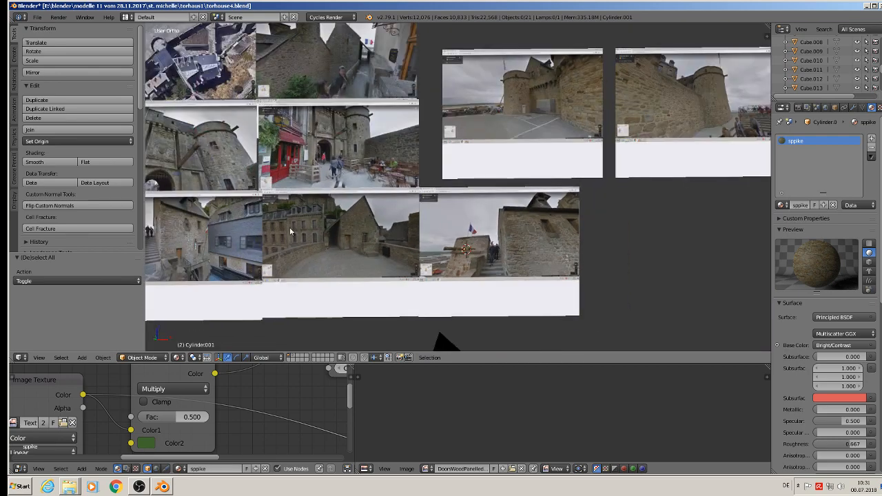
# Step: Save the scene as torhouse5.blend in the torhaus1 folder
pyautogui.click(36, 16)
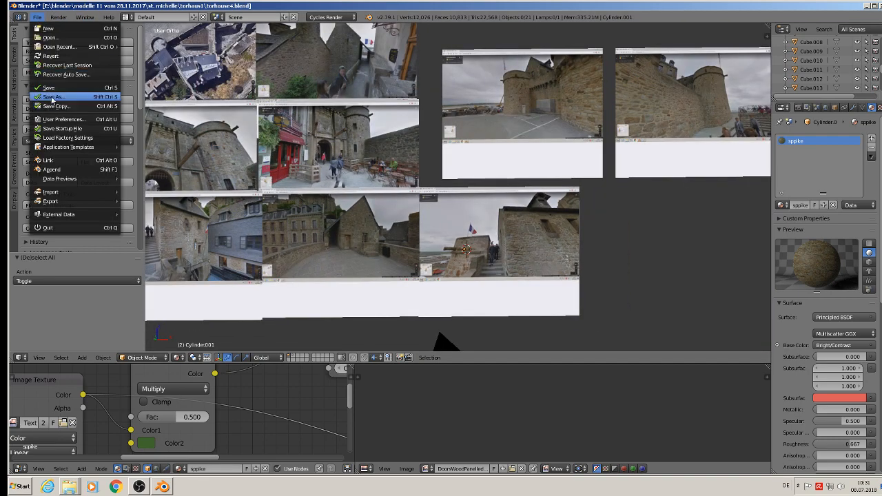
pyautogui.click(52, 98)
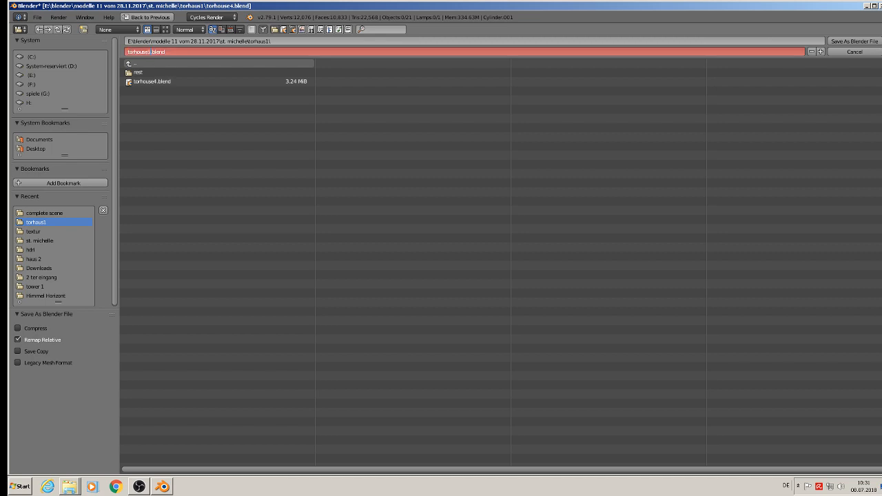
pyautogui.click(854, 41)
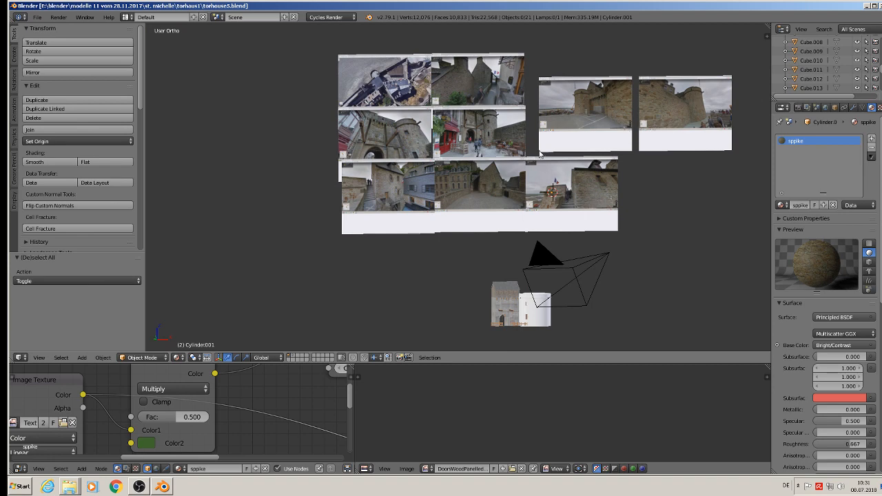
# Step: Select the spout and move it about -1.427 units along Z, down to the round tower
pyautogui.scroll(2, 540, 154)
pyautogui.keyDown('shift'); pyautogui.moveTo(556, 205); pyautogui.dragTo(479, 82, button='middle'); pyautogui.keyUp('shift')
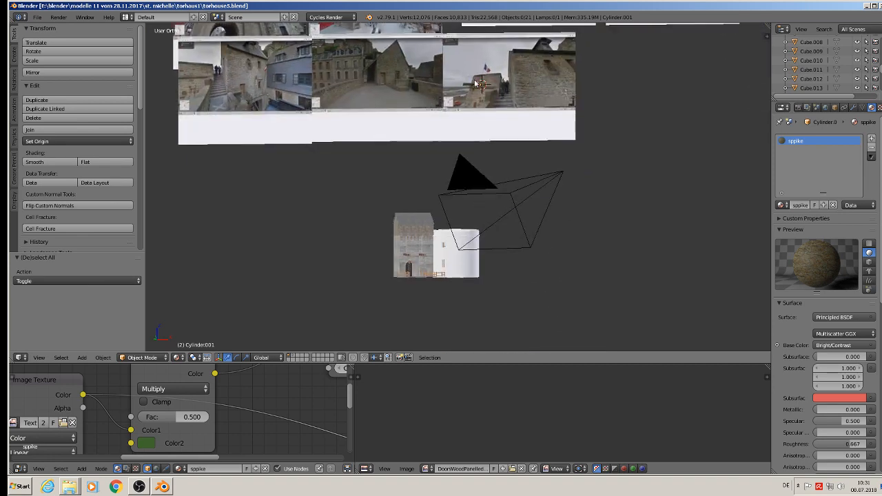
pyautogui.rightClick(474, 83)
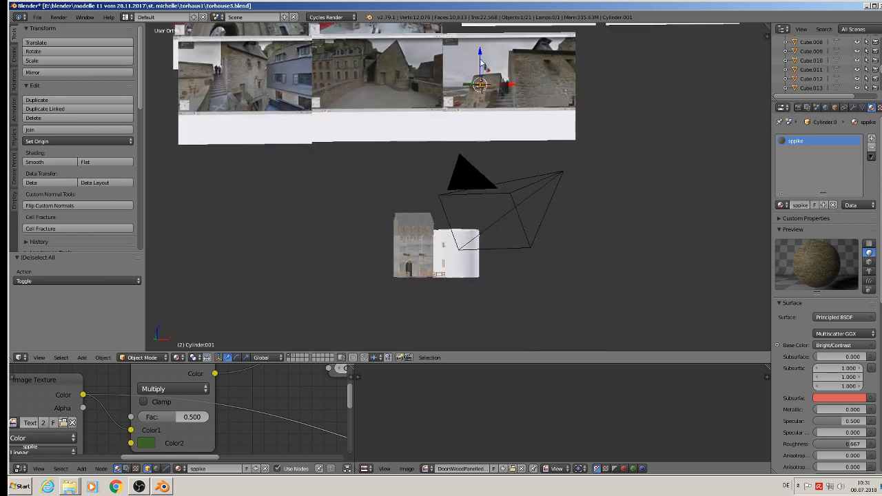
pyautogui.press('g')
pyautogui.press('z')
pyautogui.click(476, 220)
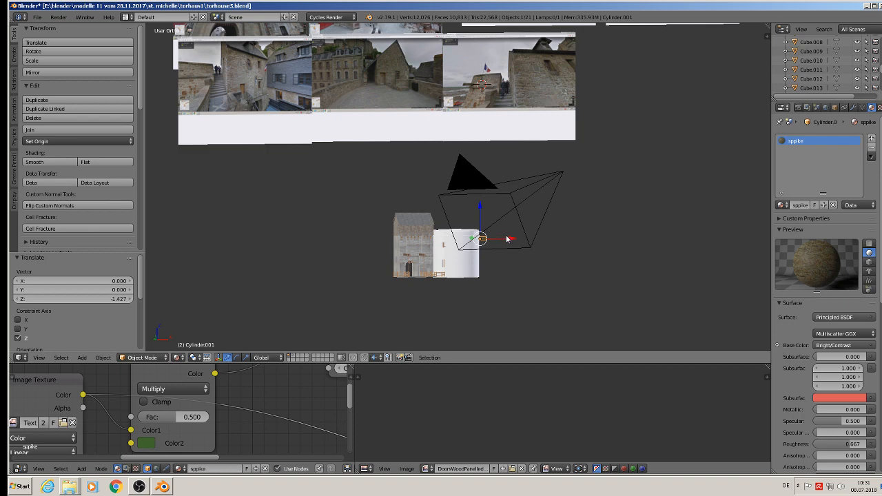
# Step: Shift the spout about -0.213 units along X toward the round tower and set the 3D cursor beside it
pyautogui.moveTo(507, 239); pyautogui.dragTo(485, 239)
pyautogui.moveTo(485, 239); pyautogui.dragTo(420, 262, button='middle')
pyautogui.click(483, 233)
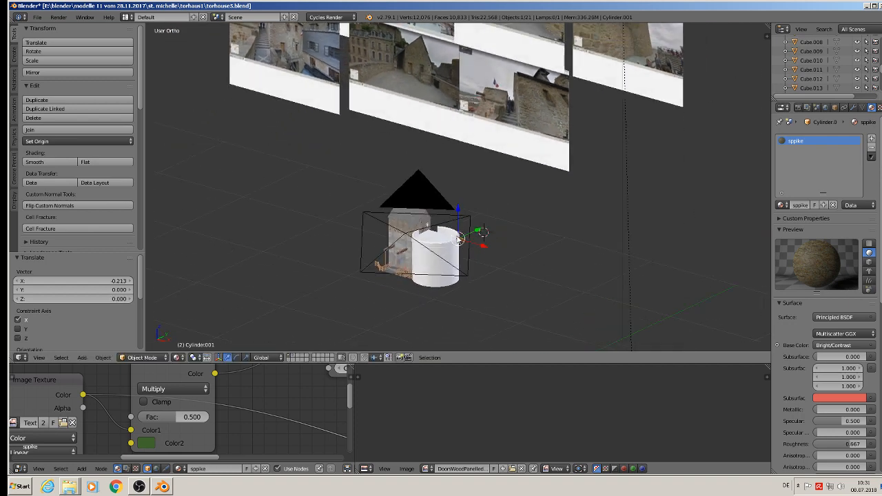
# Step: Move the spout about -0.589 units along Y to the front side of the round tower
pyautogui.moveTo(475, 231); pyautogui.dragTo(435, 246)
# Step: Examine the reference photos for how the spouts are arranged around the round tower
pyautogui.scroll(-1, 494, 183)
pyautogui.keyDown('shift'); pyautogui.moveTo(501, 43); pyautogui.dragTo(528, 170, button='middle'); pyautogui.keyUp('shift')
pyautogui.scroll(7, 493, 197)
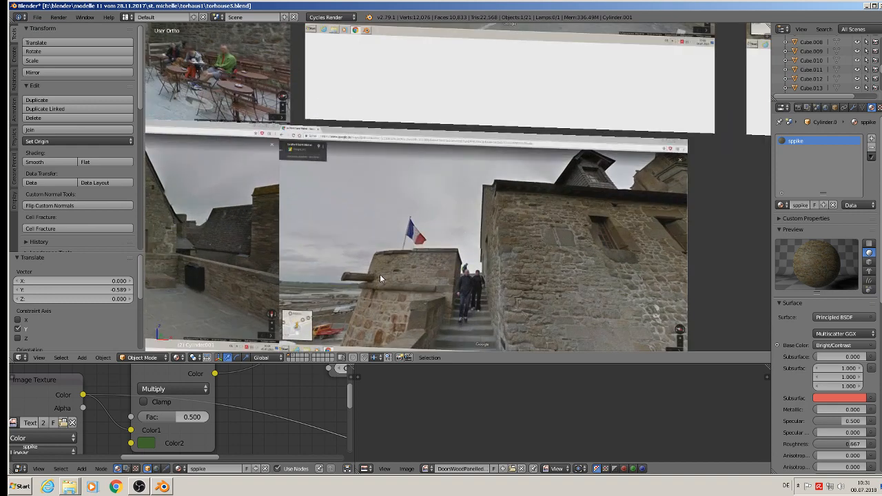
pyautogui.scroll(-2, 355, 211)
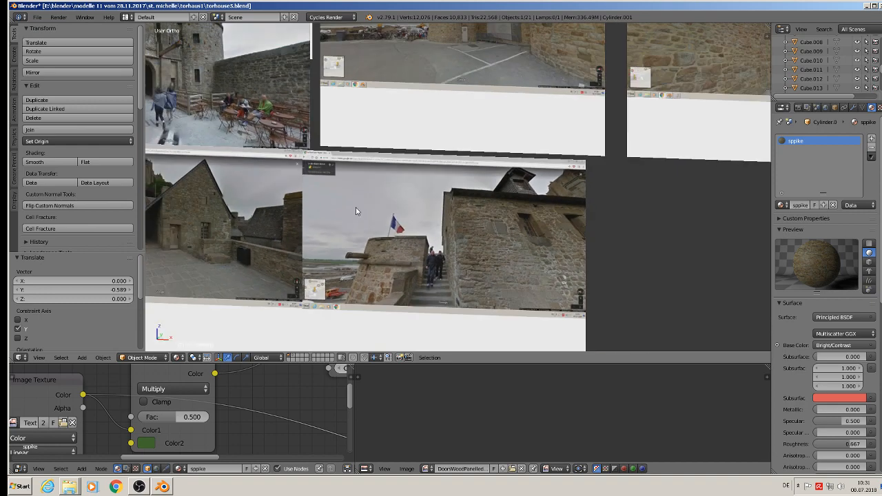
pyautogui.keyDown('shift'); pyautogui.moveTo(328, 205); pyautogui.dragTo(508, 270, button='middle'); pyautogui.keyUp('shift')
pyautogui.scroll(-2, 472, 222)
pyautogui.scroll(2, 408, 119)
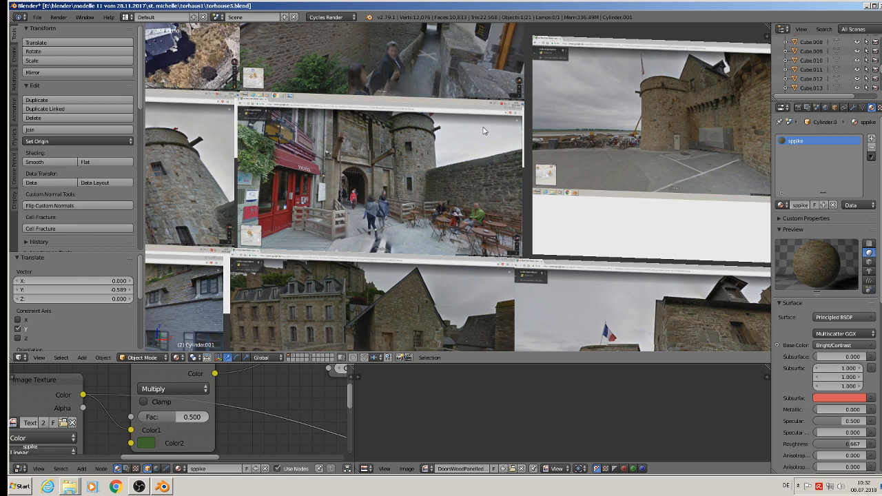
pyautogui.scroll(-4, 624, 196)
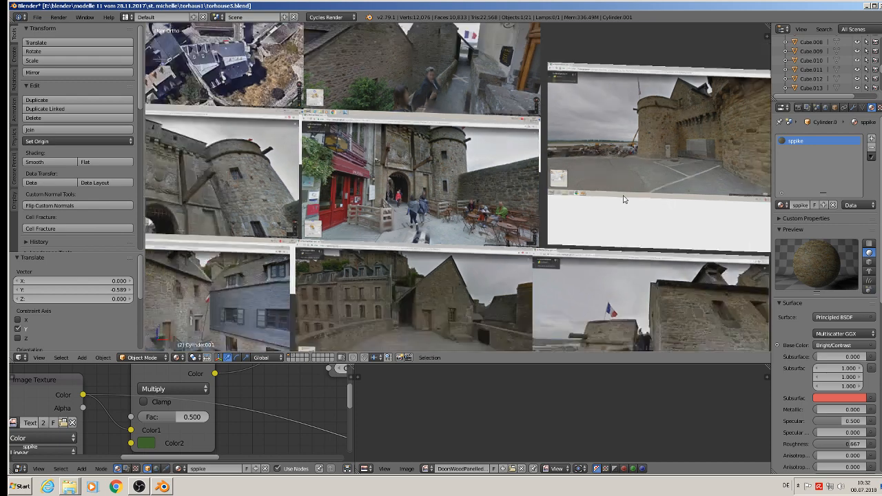
pyautogui.keyDown('shift'); pyautogui.moveTo(566, 257); pyautogui.dragTo(615, 56, button='middle'); pyautogui.keyUp('shift')
pyautogui.scroll(-1, 615, 59)
pyautogui.scroll(9, 634, 223)
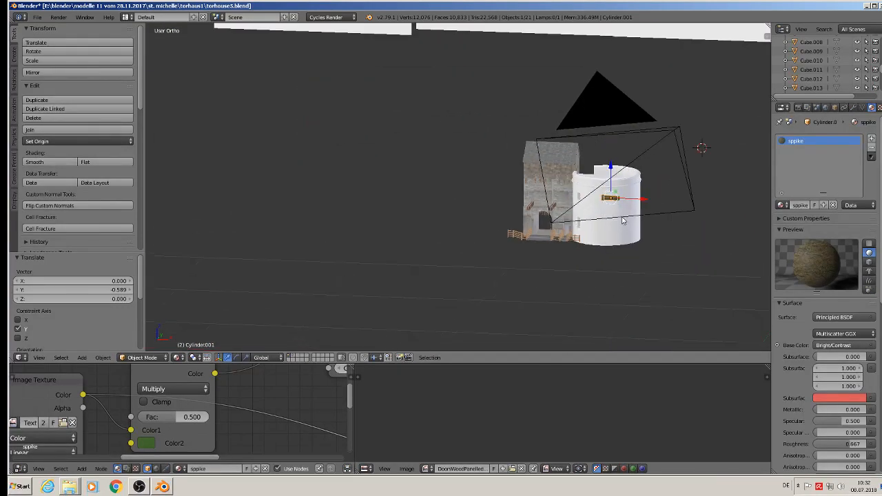
# Step: Move the spout against the round tower's front wall and shift it along X toward the gatehouse
pyautogui.moveTo(634, 223); pyautogui.dragTo(624, 228, button='middle')
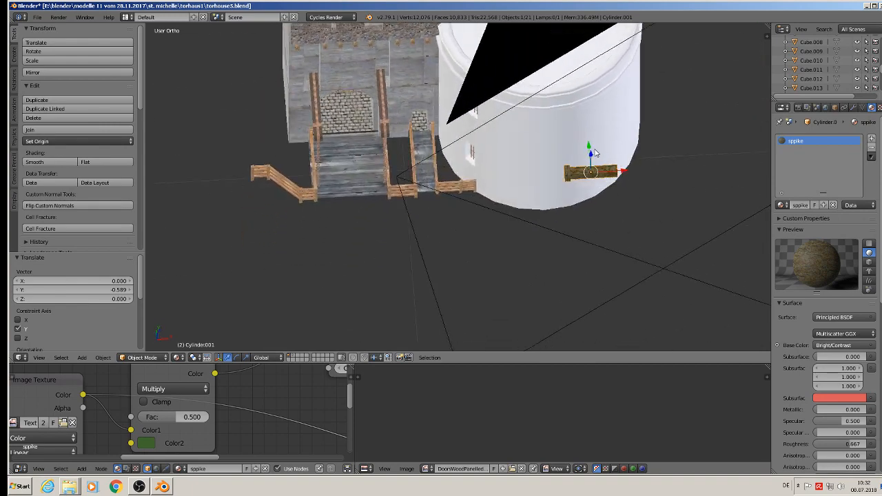
pyautogui.moveTo(587, 155); pyautogui.dragTo(577, 81)
pyautogui.moveTo(615, 102); pyautogui.dragTo(520, 94)
pyautogui.moveTo(509, 124); pyautogui.dragTo(515, 173, button='middle')
# Step: Duplicate the spout and move one of the pair about 0.261 units along X across the tower front
pyautogui.hotkey('shift', 'd')
pyautogui.click(512, 174)
pyautogui.moveTo(511, 102); pyautogui.dragTo(622, 88)
# Step: Rotate the spout beside the gatehouse about 59.7° around Z and slide it about -0.049 units along X in Normal orientation
pyautogui.rightClick(474, 116)
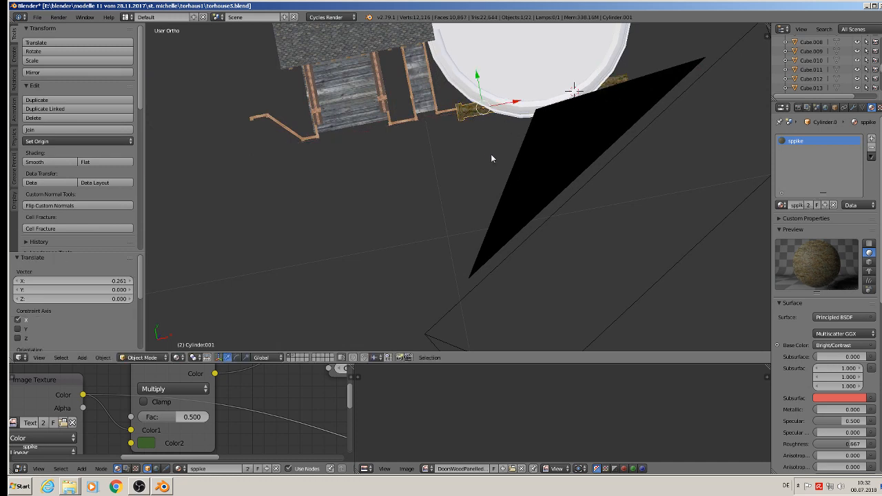
pyautogui.press('r')
pyautogui.press('z')
pyautogui.click(565, 140)
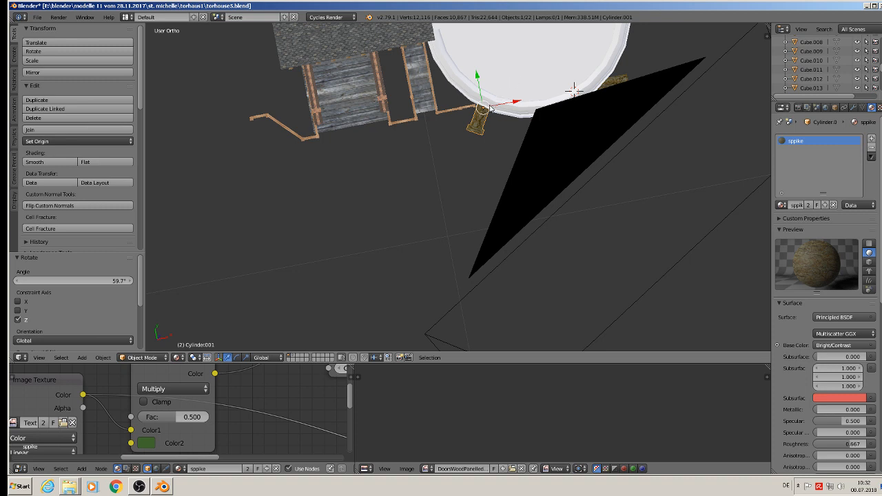
pyautogui.click(269, 357)
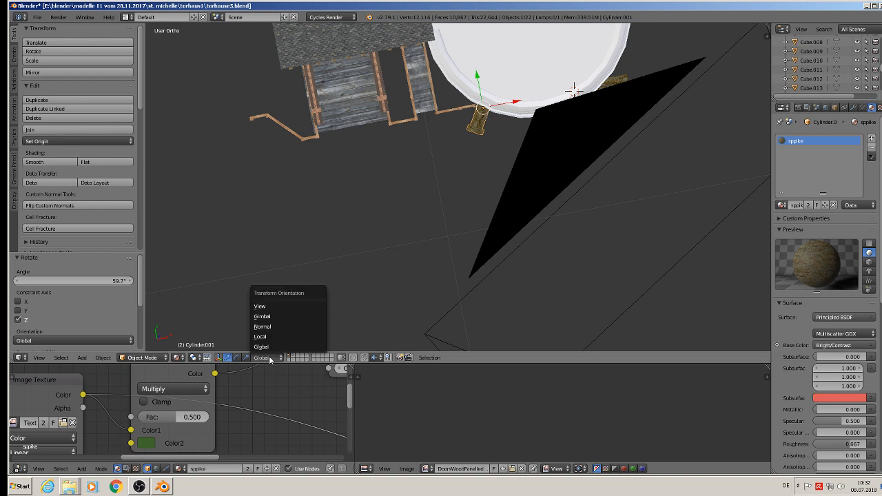
pyautogui.click(284, 326)
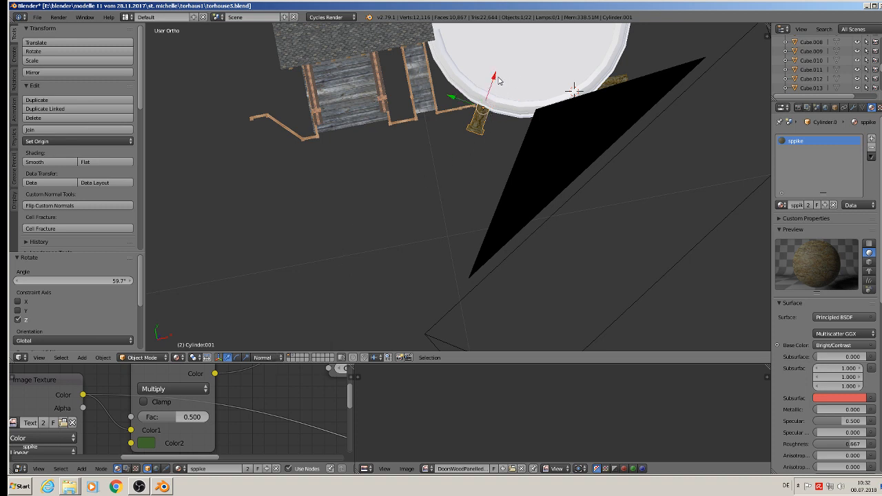
pyautogui.moveTo(494, 112)
pyautogui.mouseDown()
pyautogui.moveTo(482, 117)
pyautogui.moveTo(496, 105)
pyautogui.mouseUp()
# Step: Rotate the second spout about 118° around Z and slide it about -0.038 units along its own X axis
pyautogui.moveTo(551, 148); pyautogui.dragTo(519, 99, button='middle')
pyautogui.rightClick(624, 131)
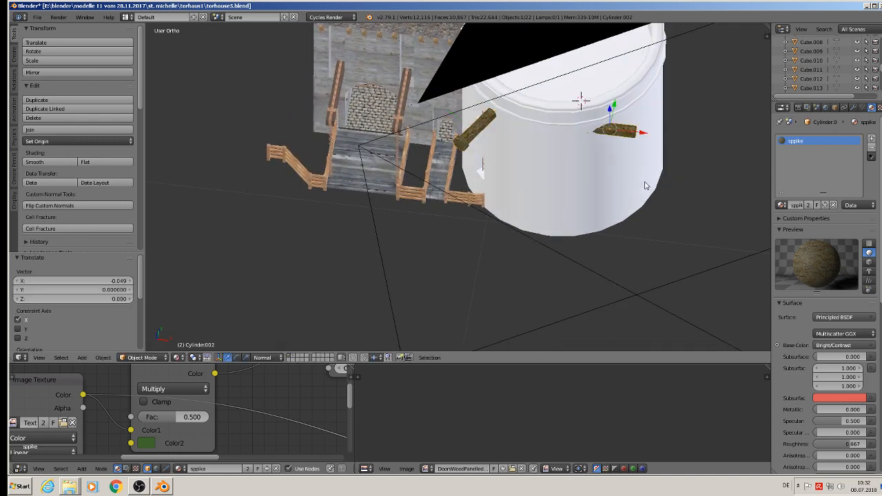
pyautogui.press('r')
pyautogui.press('z')
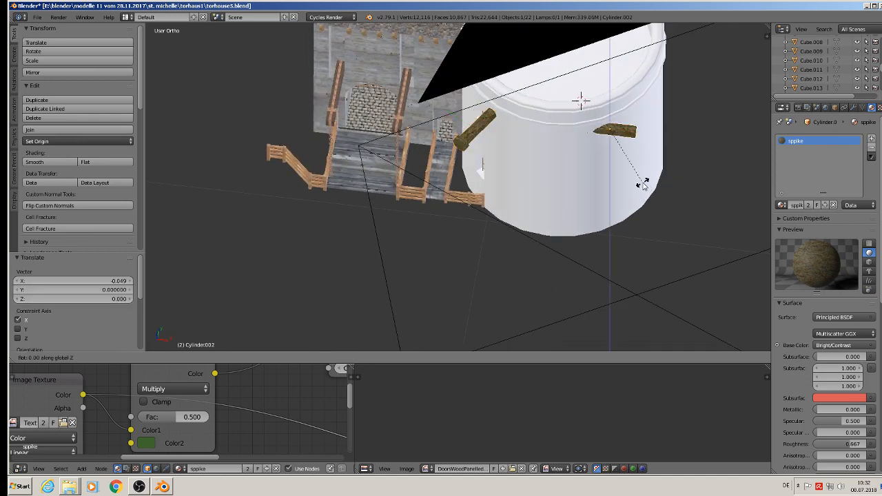
pyautogui.click(650, 62)
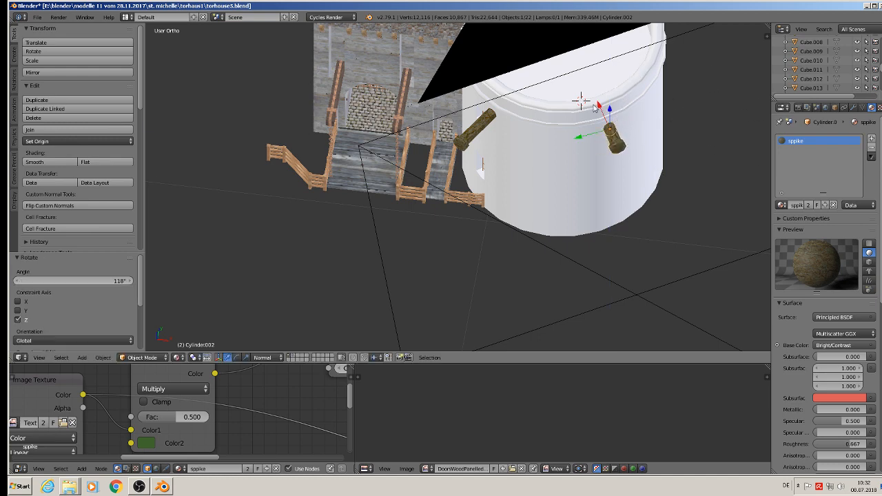
pyautogui.moveTo(600, 106); pyautogui.dragTo(606, 120)
# Step: Duplicate the second spout along its Y axis and shift the copy about 0.368 units along X to the tower's far side
pyautogui.moveTo(613, 124); pyautogui.dragTo(590, 126, button='middle')
pyautogui.keyDown('shift'); pyautogui.moveTo(649, 148); pyautogui.dragTo(351, 164, button='middle'); pyautogui.keyUp('shift')
pyautogui.scroll(1, 426, 160)
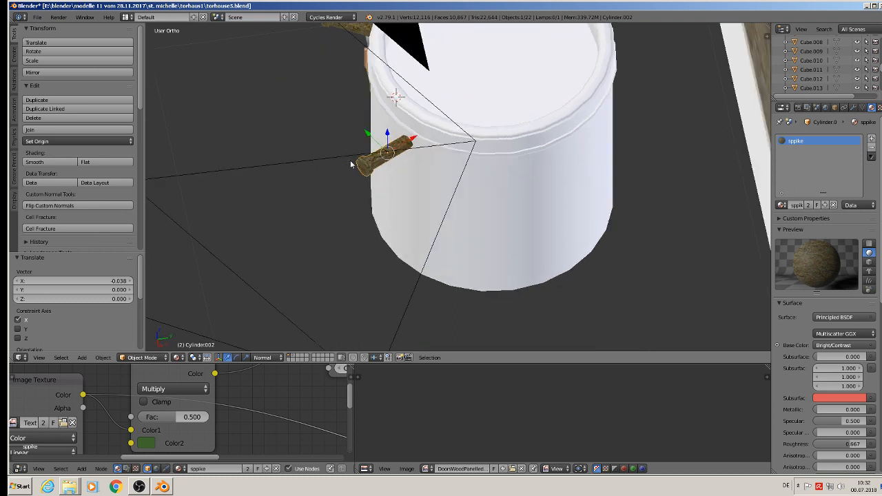
pyautogui.hotkey('shift', 'd')
pyautogui.press('y')
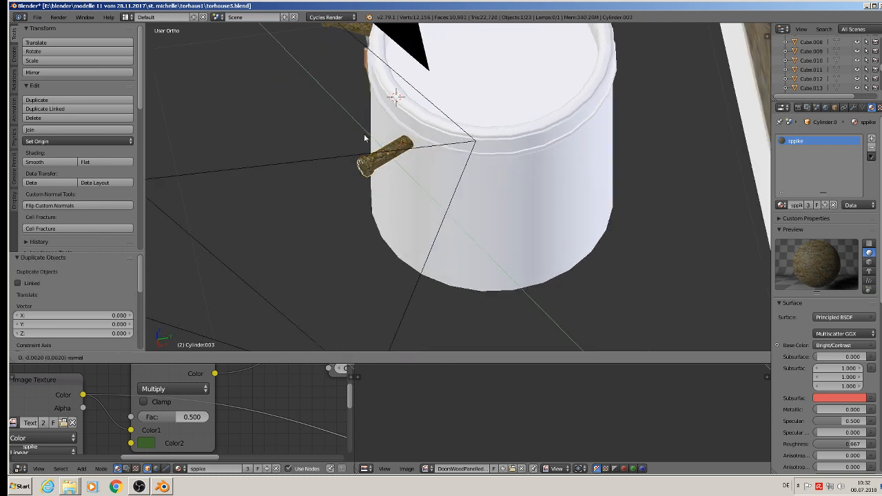
pyautogui.click(503, 174)
pyautogui.moveTo(493, 225); pyautogui.dragTo(658, 129)
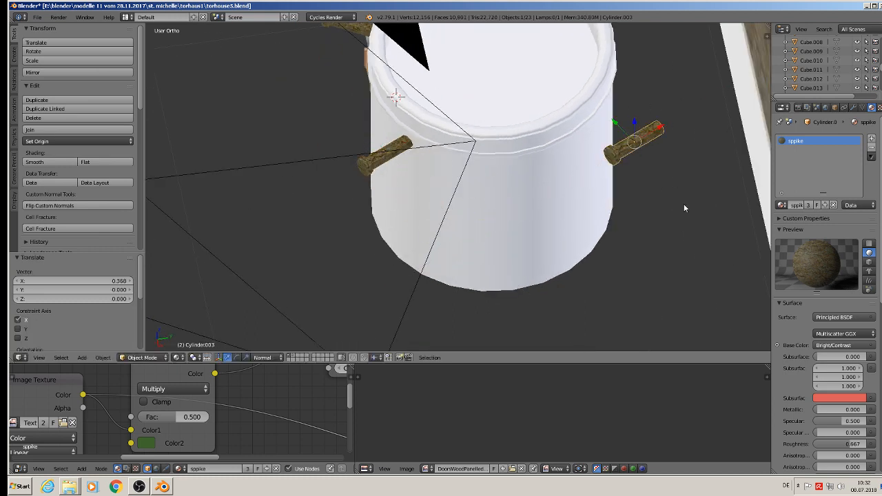
# Step: Rotate the third spout about 113° around Z and slide it about 0.044 units along its own X axis into the wall
pyautogui.press('r')
pyautogui.press('z')
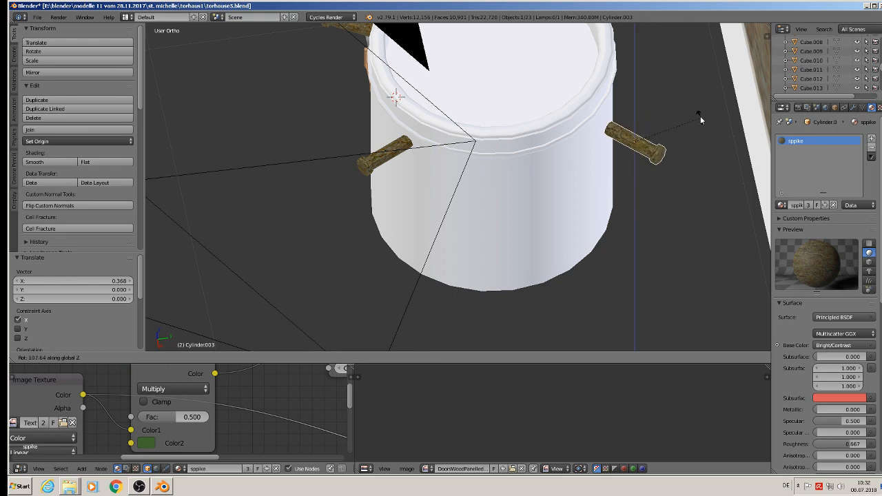
pyautogui.click(677, 138)
pyautogui.press('g')
pyautogui.press('x')
pyautogui.press('x')
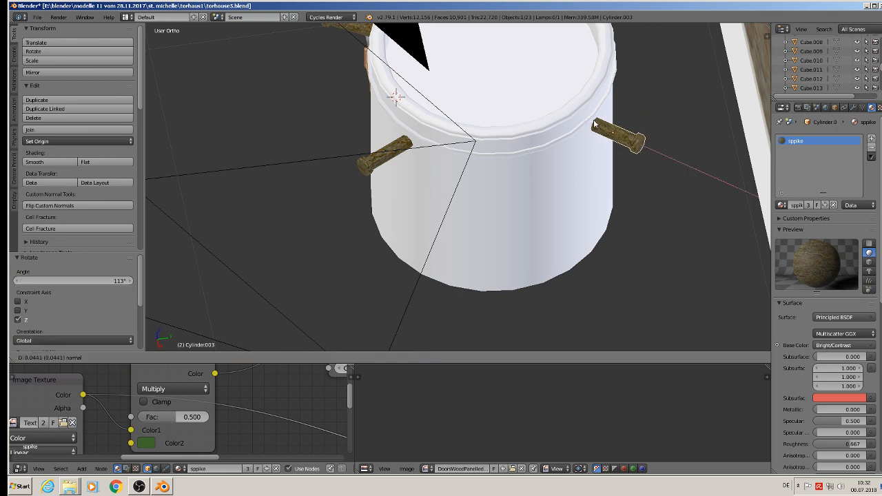
pyautogui.click(594, 124)
# Step: Deselect everything and save the scene to torhouse5.blend
pyautogui.moveTo(594, 124)
pyautogui.mouseDown(button='middle')
pyautogui.moveTo(565, 118)
pyautogui.moveTo(556, 97)
pyautogui.moveTo(443, 115)
pyautogui.moveTo(521, 112)
pyautogui.moveTo(456, 103)
pyautogui.moveTo(600, 119)
pyautogui.mouseUp(button='middle')
pyautogui.scroll(-2, 555, 98)
pyautogui.press('a')
pyautogui.moveTo(498, 135); pyautogui.dragTo(531, 133, button='middle')
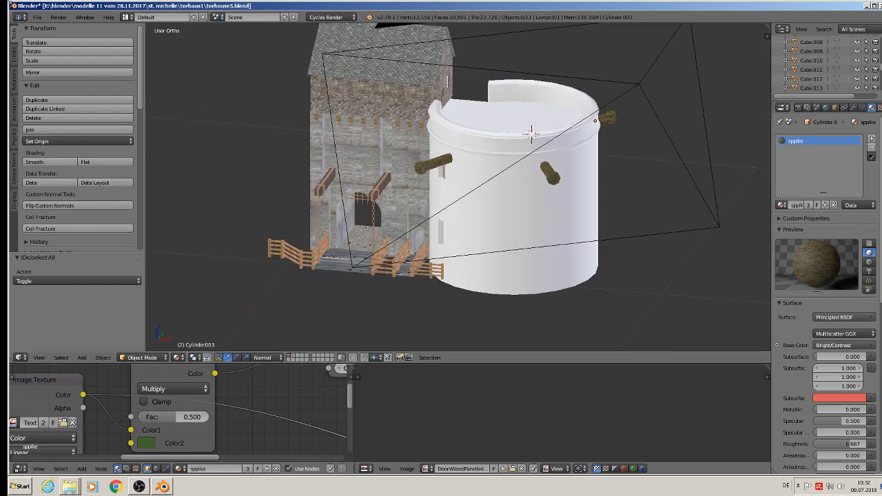
pyautogui.click(39, 19)
pyautogui.click(48, 88)
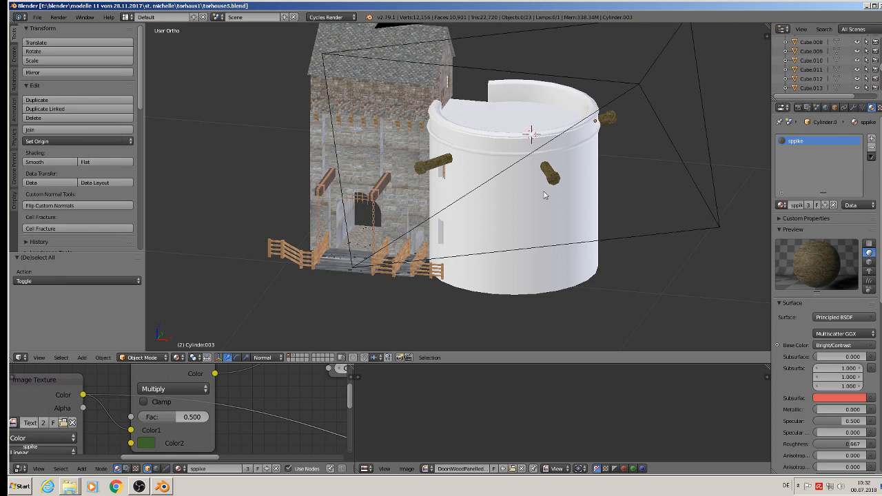
# Step: Check the three placed spouts and open the round tower's mesh for editing
pyautogui.scroll(5, 569, 179)
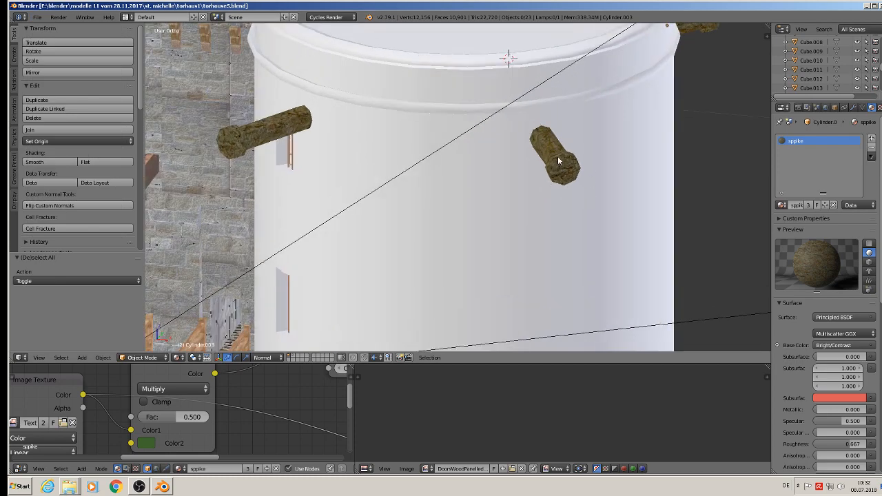
pyautogui.scroll(-6, 569, 175)
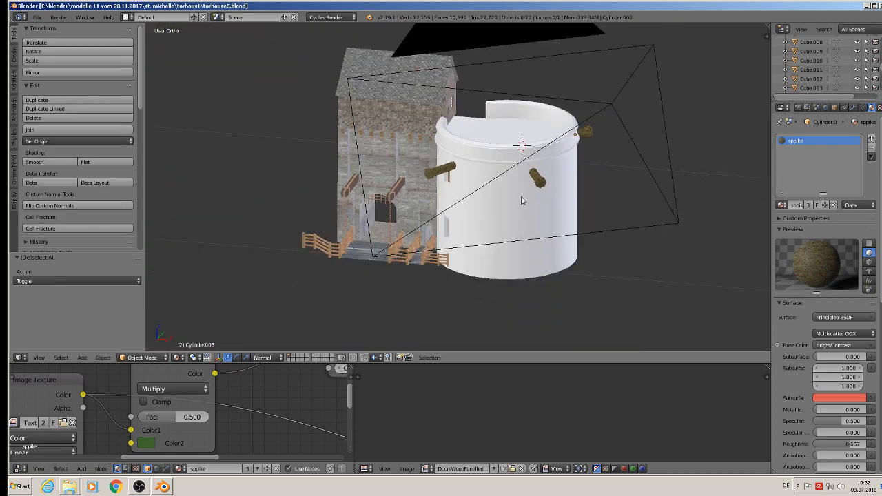
pyautogui.moveTo(521, 196); pyautogui.dragTo(501, 165, button='middle')
pyautogui.scroll(-2, 501, 165)
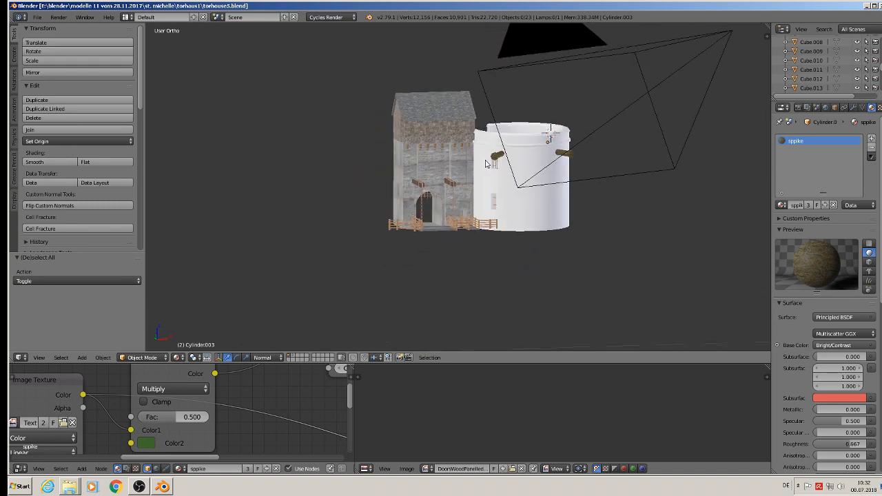
pyautogui.scroll(5, 515, 135)
pyautogui.rightClick(515, 128)
pyautogui.press('Tab')
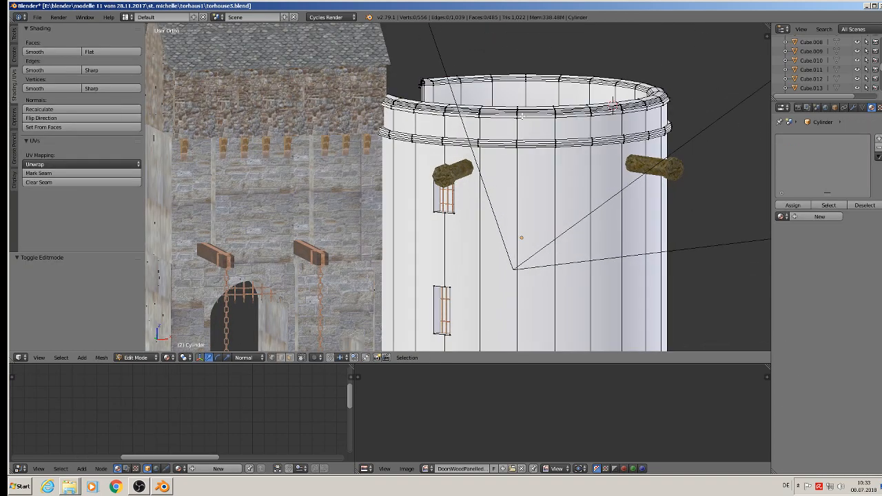
# Step: Move the edge loop along the top of the tower's ledge up about 0.003 units in Z and mark it as a seam
pyautogui.scroll(2, 501, 177)
pyautogui.scroll(2, 456, 113)
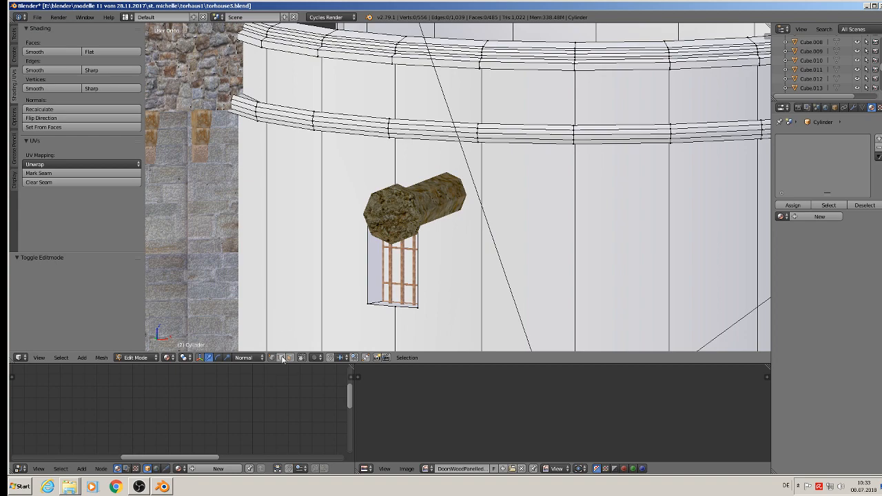
pyautogui.moveTo(348, 207); pyautogui.dragTo(391, 178, button='middle')
pyautogui.moveTo(312, 199); pyautogui.dragTo(307, 199, button='middle')
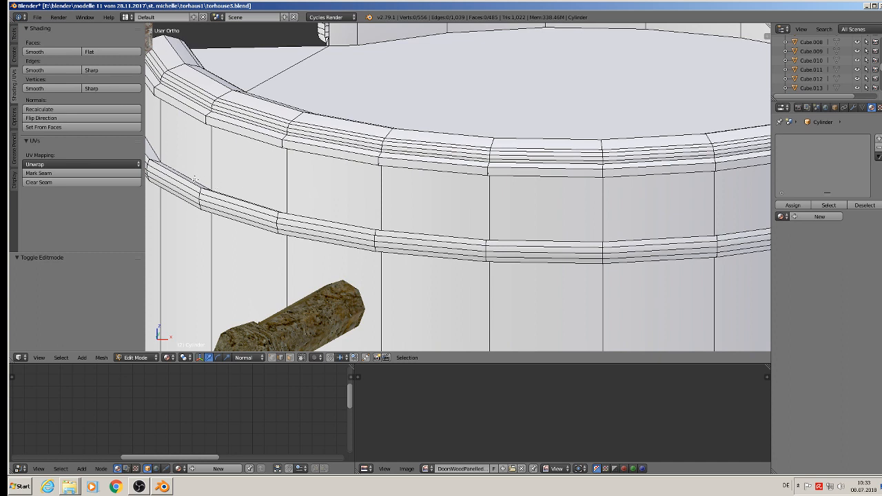
pyautogui.keyDown('alt'); pyautogui.rightClick(195, 180); pyautogui.keyUp('alt')
pyautogui.press('g')
pyautogui.press('z')
pyautogui.press('z')
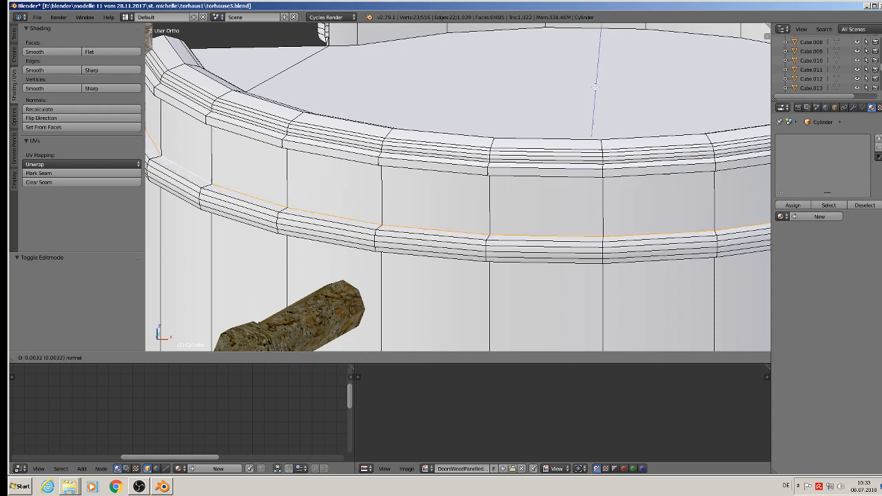
pyautogui.click(595, 86)
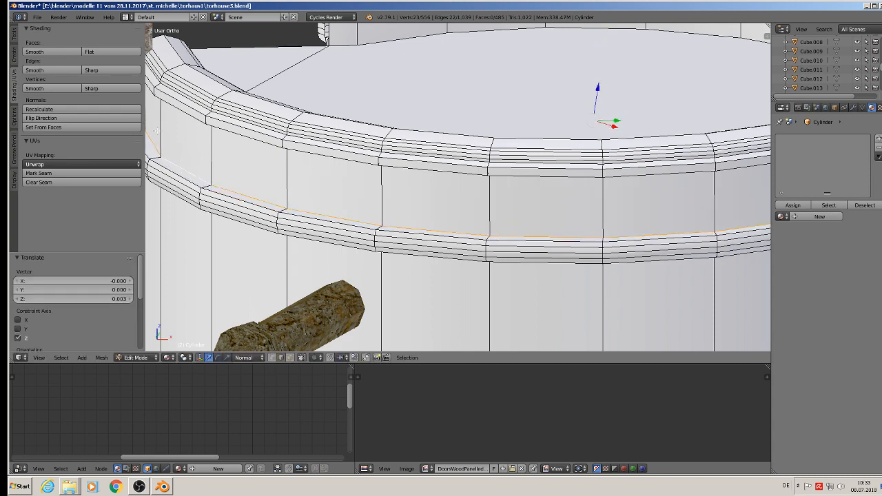
pyautogui.click(77, 173)
# Step: Lower the rim band's outer edge loop about 0.007 units along Z in Global orientation and mark it as a seam
pyautogui.moveTo(183, 199); pyautogui.dragTo(288, 147, button='middle')
pyautogui.keyDown('alt'); pyautogui.rightClick(244, 118); pyautogui.keyUp('alt')
pyautogui.keyDown('alt'); pyautogui.rightClick(245, 117); pyautogui.keyUp('alt')
pyautogui.moveTo(656, 148); pyautogui.dragTo(658, 169, button='middle')
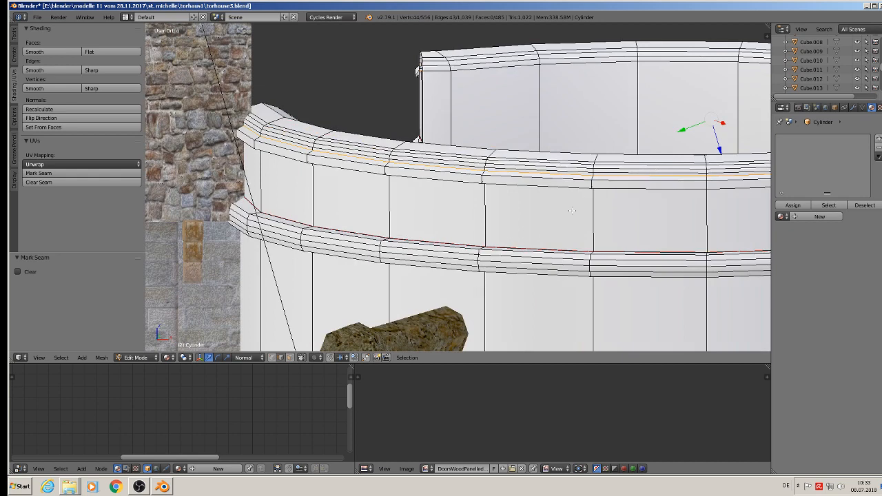
pyautogui.click(249, 357)
pyautogui.click(286, 350)
pyautogui.moveTo(711, 87); pyautogui.dragTo(710, 105)
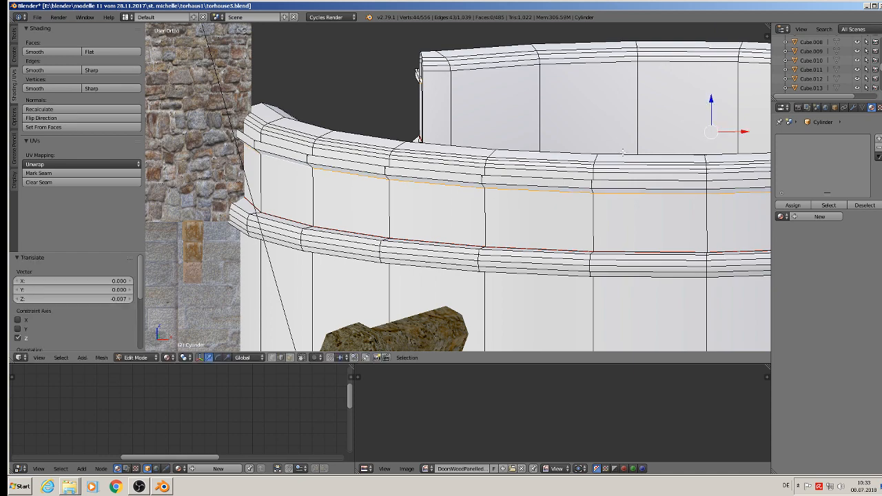
pyautogui.click(48, 173)
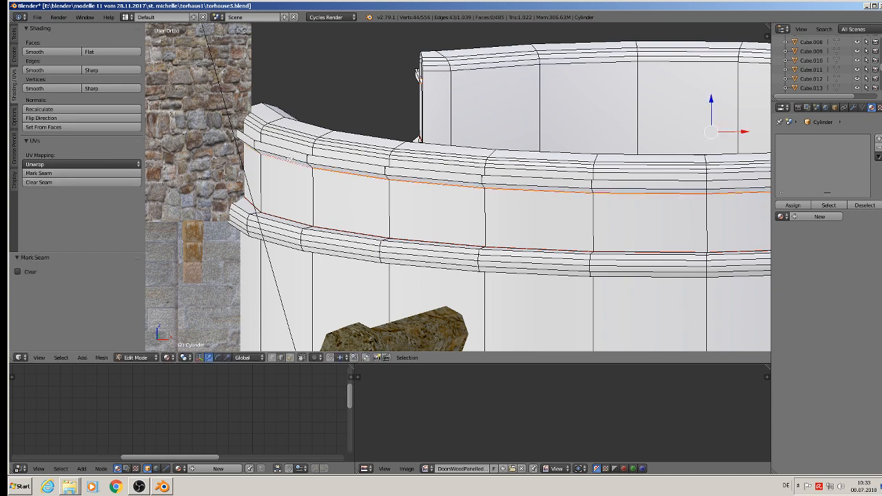
# Step: Raise the rim band's outer seam loop about 0.005 units along Z and mark it as a seam again
pyautogui.scroll(2, 283, 156)
pyautogui.keyDown('alt'); pyautogui.rightClick(277, 140); pyautogui.keyUp('alt')
pyautogui.moveTo(284, 146); pyautogui.dragTo(290, 195, button='middle')
pyautogui.keyDown('alt'); pyautogui.keyDown('shift'); pyautogui.rightClick(231, 165); pyautogui.keyUp('shift'); pyautogui.keyUp('alt')
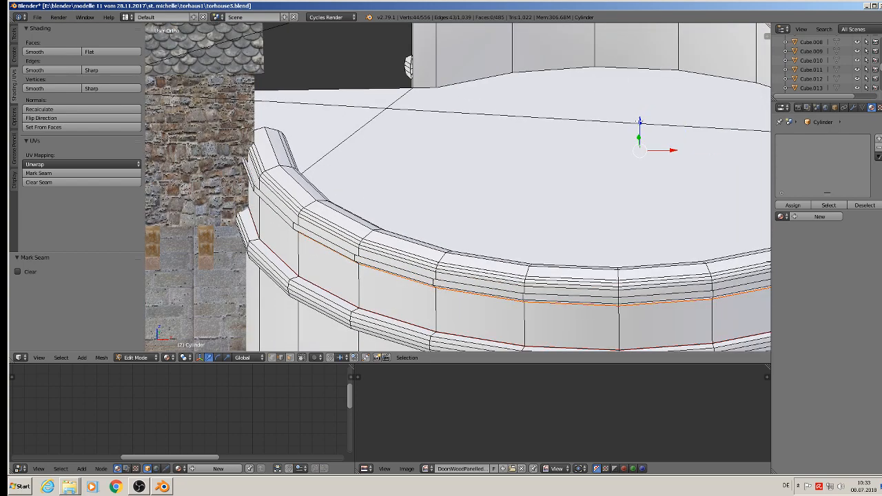
pyautogui.press('g')
pyautogui.press('z')
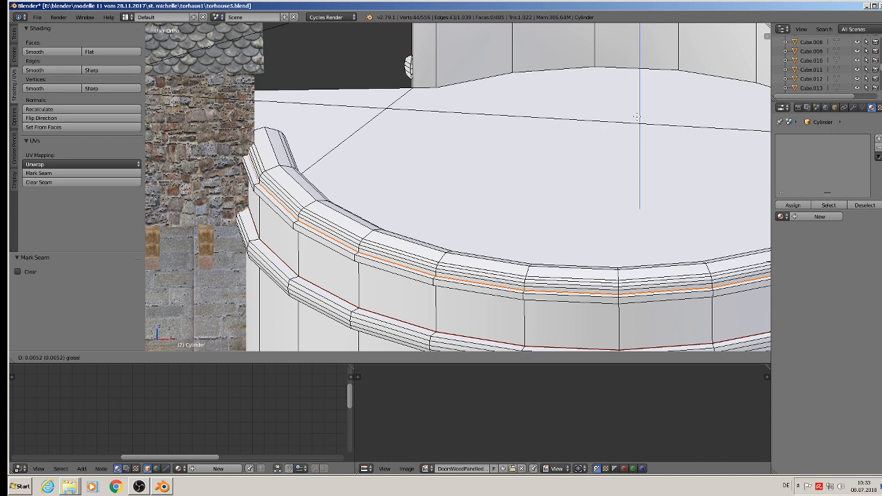
pyautogui.click(637, 117)
pyautogui.click(56, 165)
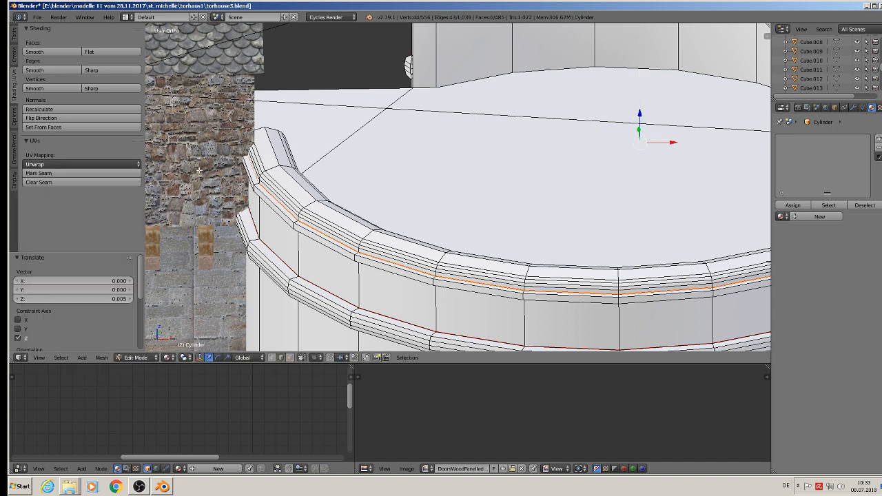
pyautogui.click(121, 173)
# Step: Mark the edge loop beneath the rim on the parapet's inner side as a seam
pyautogui.moveTo(413, 179); pyautogui.dragTo(436, 206, button='middle')
pyautogui.keyDown('alt'); pyautogui.rightClick(436, 158); pyautogui.keyUp('alt')
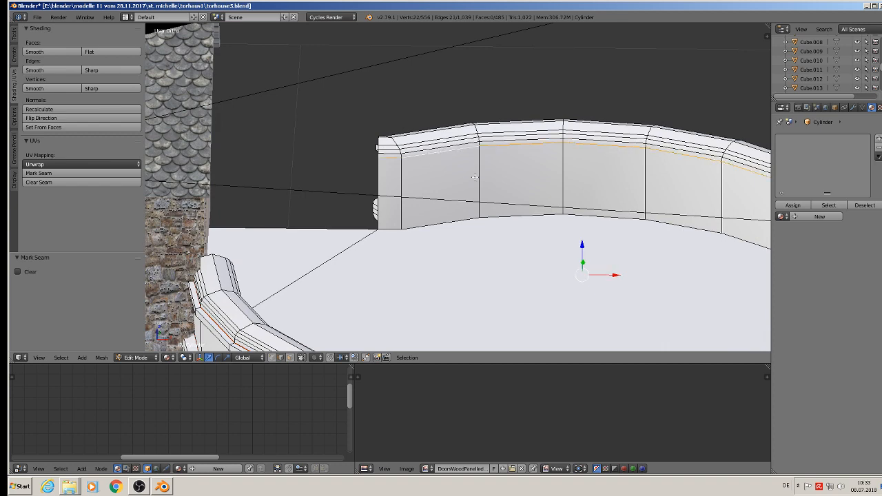
pyautogui.click(101, 178)
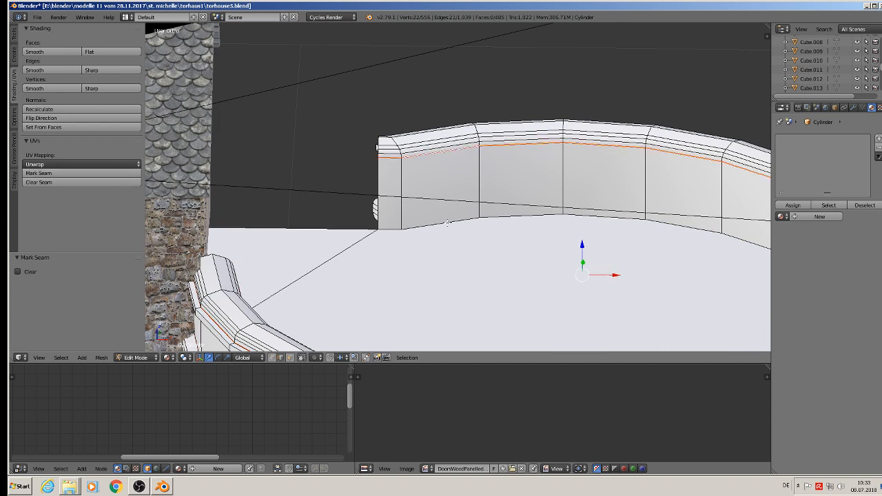
# Step: Mark the edge loop where the inner parapet wall meets the tower floor and the floor's side edge at the opening as seams
pyautogui.moveTo(496, 264); pyautogui.dragTo(456, 241, button='middle')
pyautogui.keyDown('alt'); pyautogui.rightClick(299, 154); pyautogui.keyUp('alt')
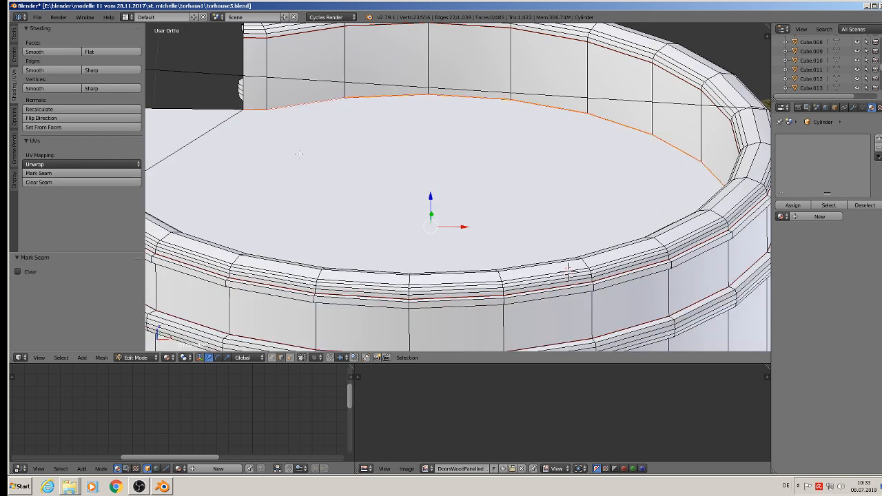
pyautogui.moveTo(298, 154); pyautogui.dragTo(213, 214, button='middle')
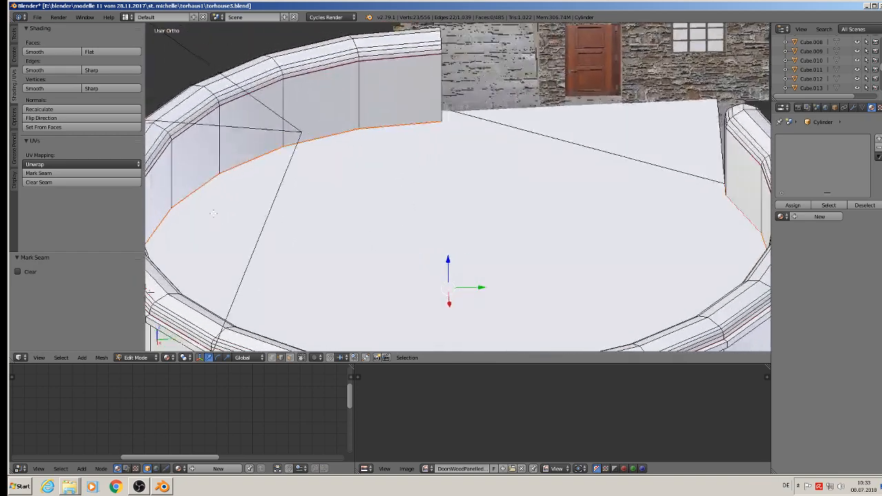
pyautogui.keyDown('alt'); pyautogui.rightClick(720, 121); pyautogui.keyUp('alt')
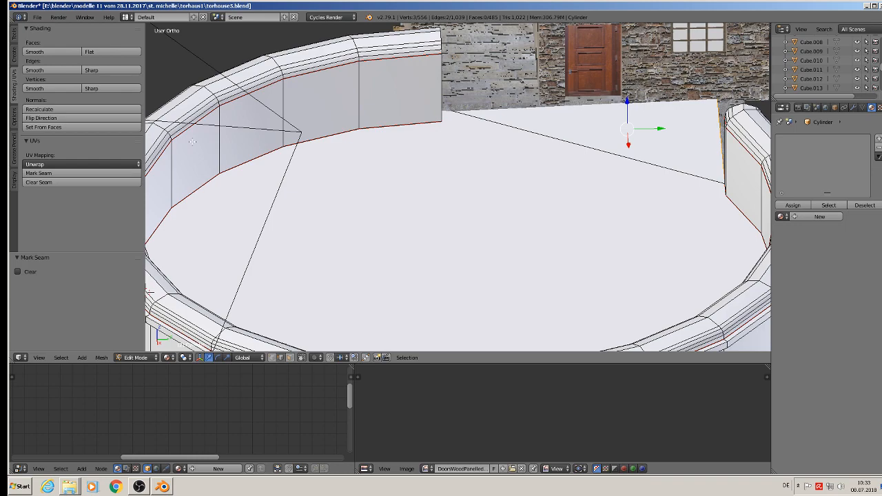
pyautogui.click(59, 174)
# Step: Select the edge loop beneath the tower's lower ledge and move it down about 0.020 units along Z
pyautogui.scroll(-4, 181, 172)
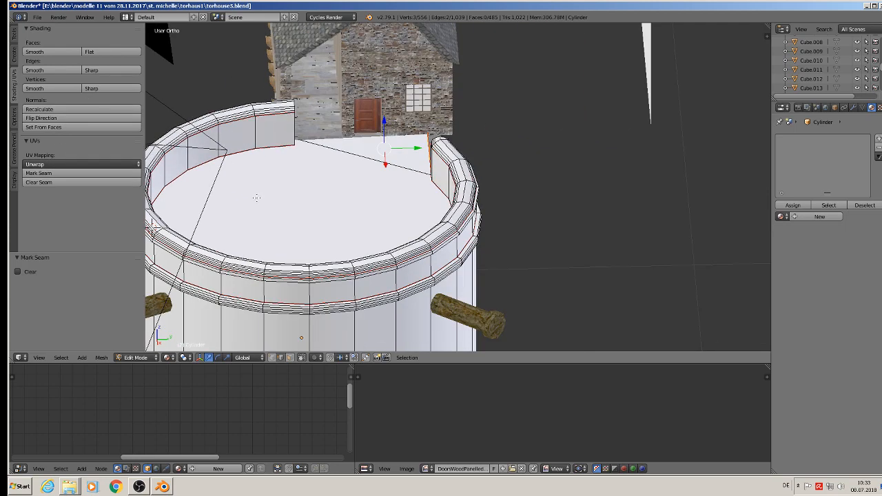
pyautogui.keyDown('shift'); pyautogui.moveTo(257, 206); pyautogui.dragTo(551, 132, button='middle'); pyautogui.keyUp('shift')
pyautogui.moveTo(444, 304); pyautogui.dragTo(696, 317, button='middle')
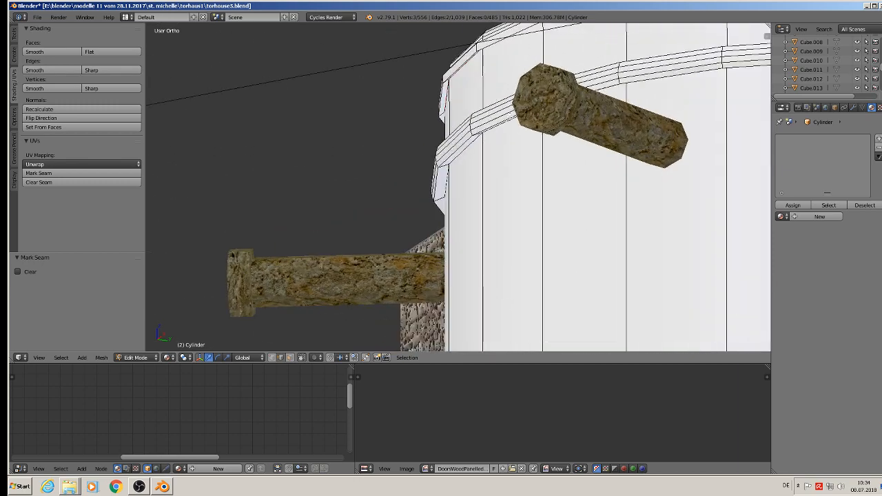
pyautogui.keyDown('alt'); pyautogui.keyDown('shift'); pyautogui.rightClick(462, 150); pyautogui.keyUp('shift'); pyautogui.keyUp('alt')
pyautogui.moveTo(470, 154); pyautogui.dragTo(490, 173, button='middle')
pyautogui.scroll(-3, 523, 162)
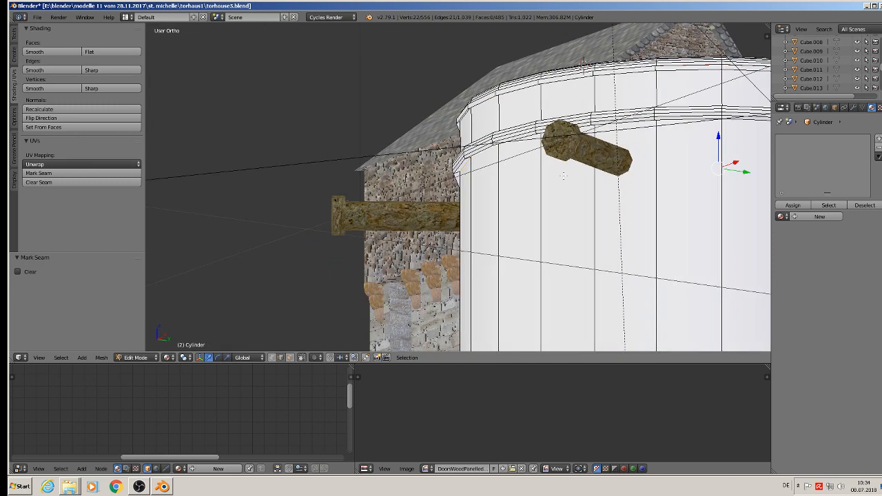
pyautogui.keyDown('shift'); pyautogui.moveTo(713, 158); pyautogui.dragTo(623, 172, button='middle'); pyautogui.keyUp('shift')
pyautogui.moveTo(631, 150); pyautogui.dragTo(633, 172)
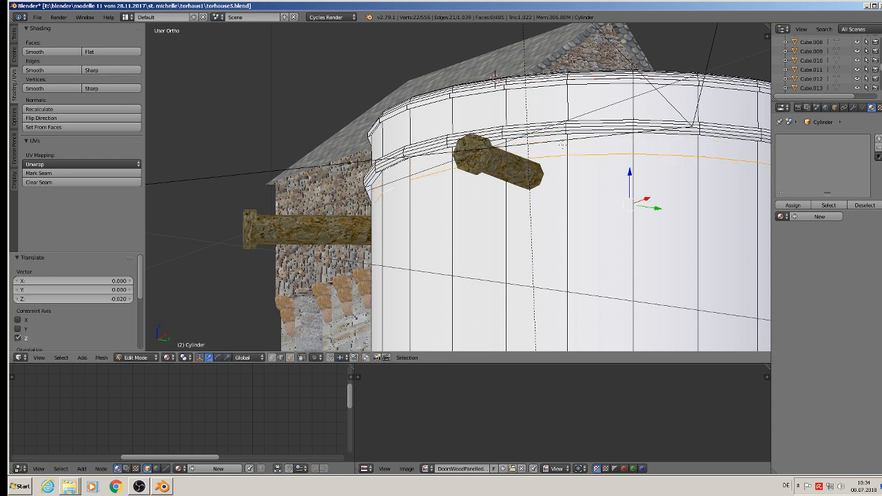
# Step: Try dissolving the lowered edge loop beneath the ledge, and delete it using the Edges option
pyautogui.press('x')
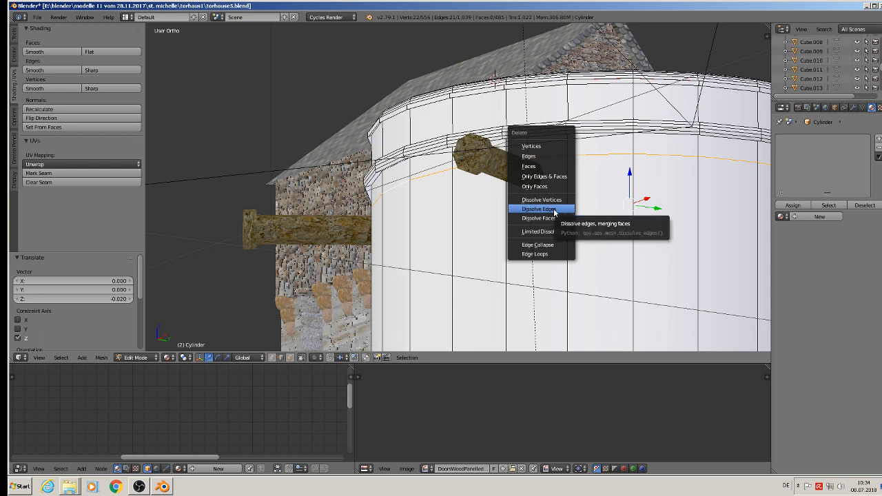
pyautogui.click(554, 209)
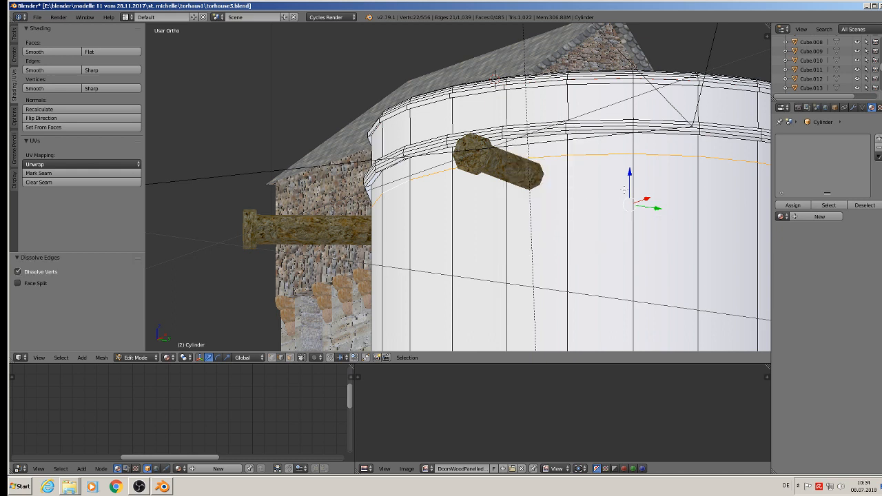
pyautogui.press('x')
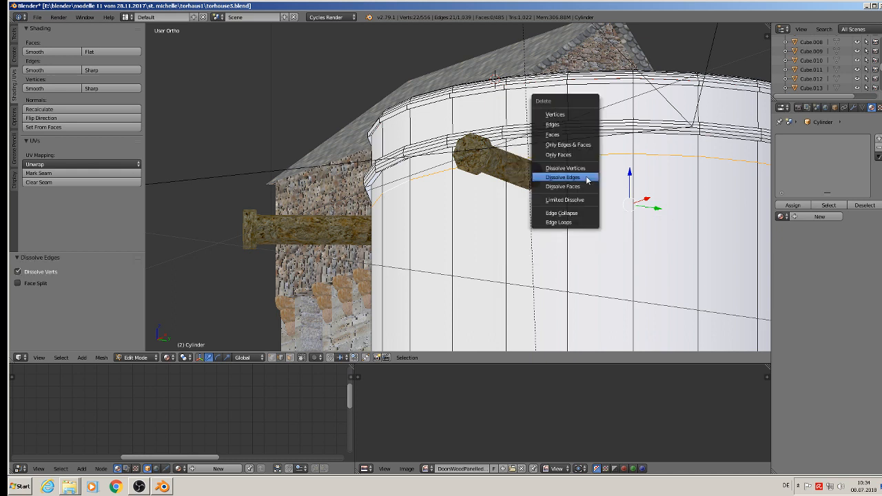
pyautogui.press('Escape')
pyautogui.press('x')
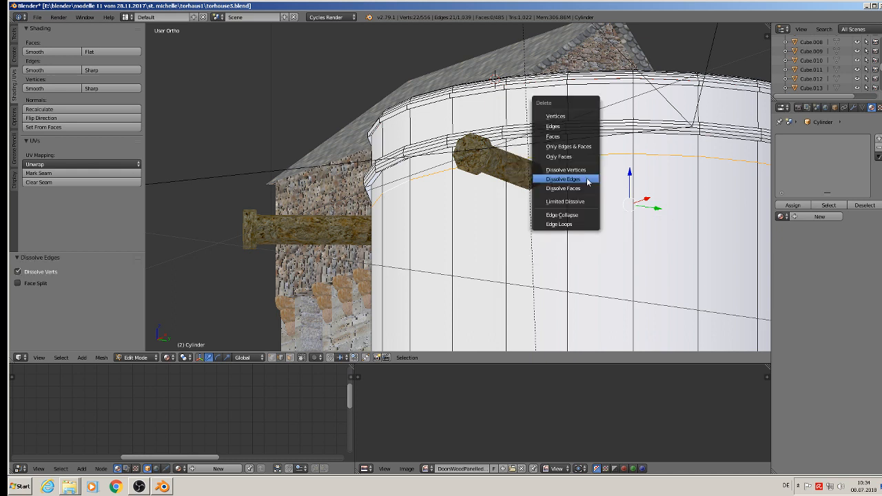
pyautogui.click(582, 129)
# Step: Lower the remaining edge loop directly beneath the ledge about 0.003 units along Z and mark it as a seam
pyautogui.scroll(3, 405, 179)
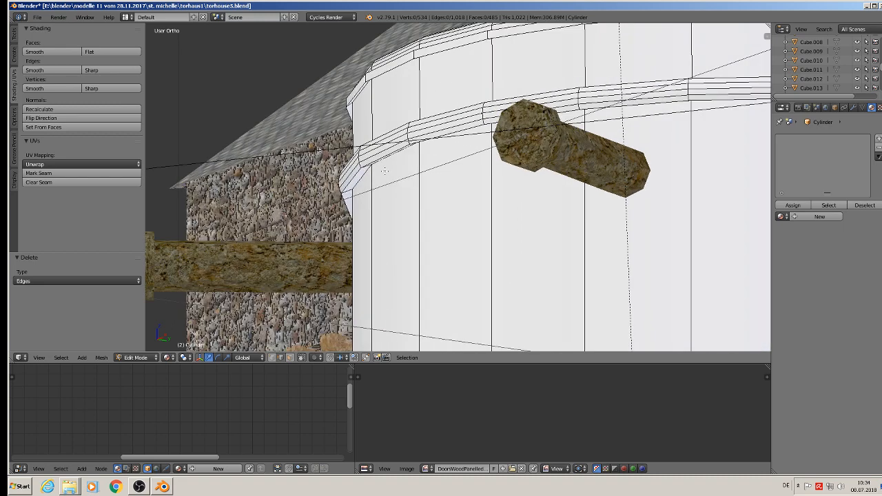
pyautogui.keyDown('alt'); pyautogui.rightClick(365, 177); pyautogui.keyUp('alt')
pyautogui.scroll(-1, 433, 175)
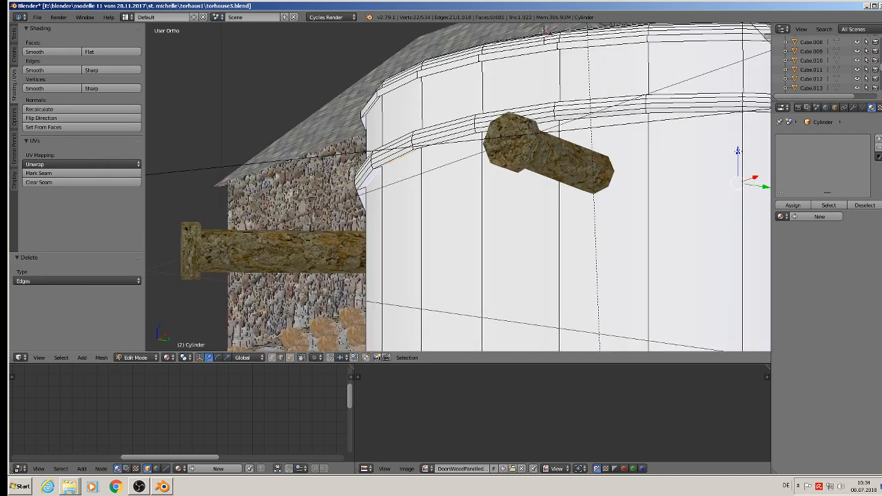
pyautogui.moveTo(737, 151); pyautogui.dragTo(737, 156)
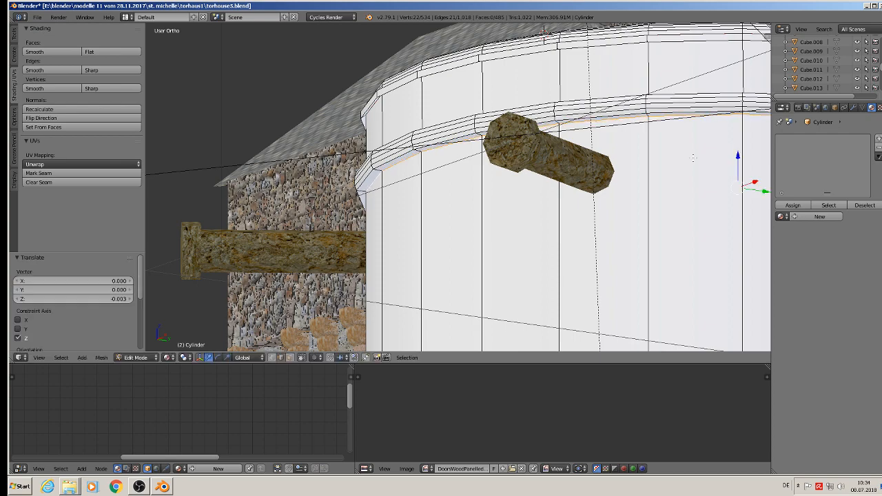
pyautogui.click(74, 174)
# Step: Mark the edge loop around the bottom of the round tower as a seam
pyautogui.scroll(-2, 388, 178)
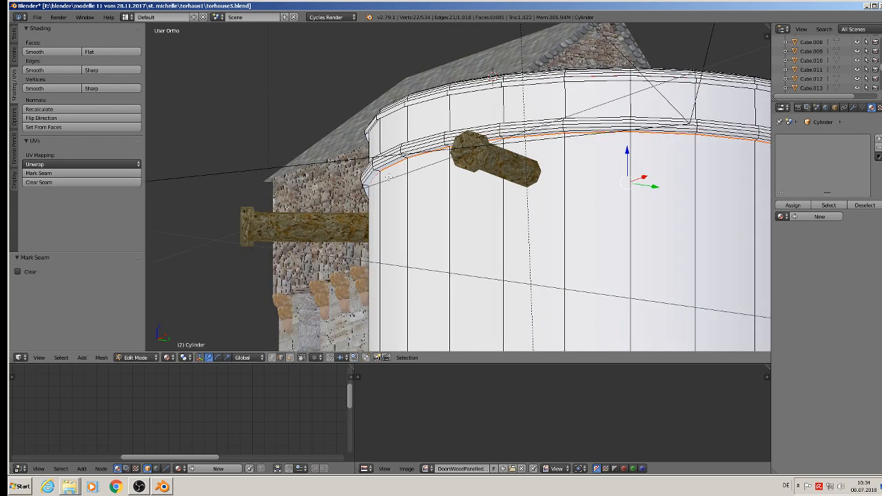
pyautogui.keyDown('shift'); pyautogui.moveTo(464, 210); pyautogui.dragTo(441, 62, button='middle'); pyautogui.keyUp('shift')
pyautogui.scroll(-5, 445, 50)
pyautogui.moveTo(480, 160); pyautogui.dragTo(492, 217, button='middle')
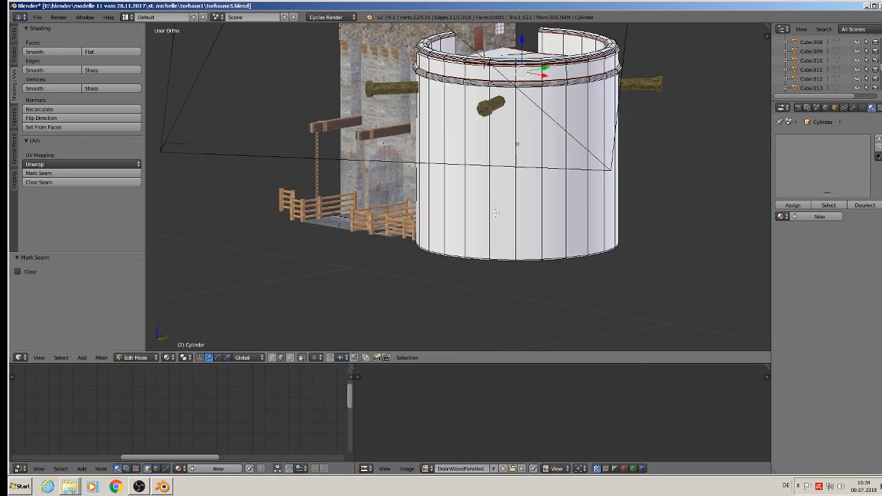
pyautogui.scroll(4, 491, 217)
pyautogui.keyDown('alt'); pyautogui.rightClick(459, 310); pyautogui.keyUp('alt')
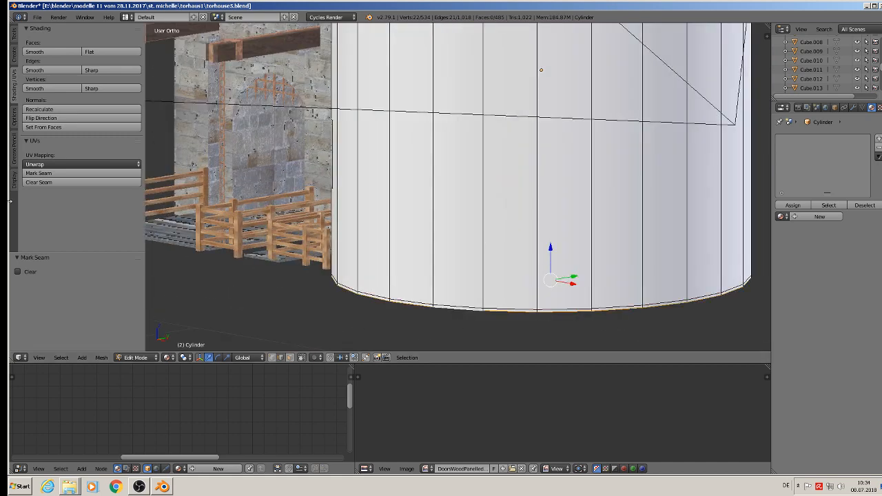
pyautogui.click(54, 177)
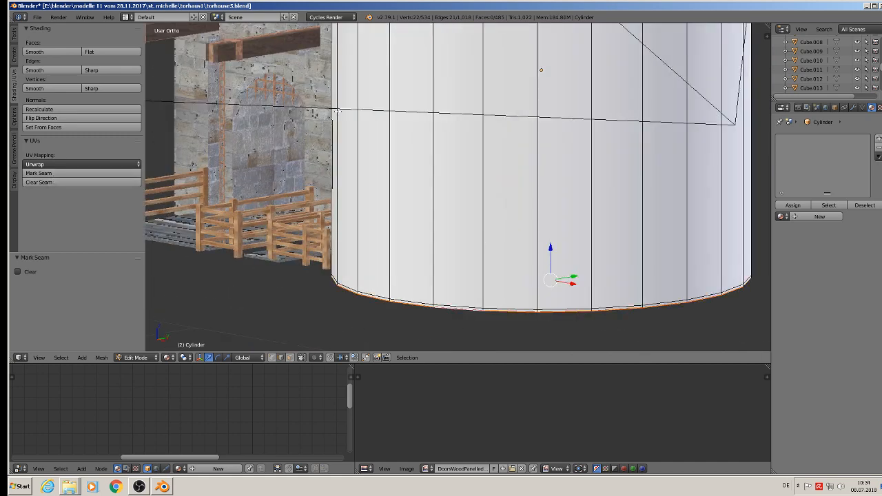
# Step: Deselect the whole mesh and switch the viewport to wireframe shading
pyautogui.press('a')
pyautogui.moveTo(393, 146); pyautogui.dragTo(499, 180, button='middle')
pyautogui.scroll(-3, 520, 177)
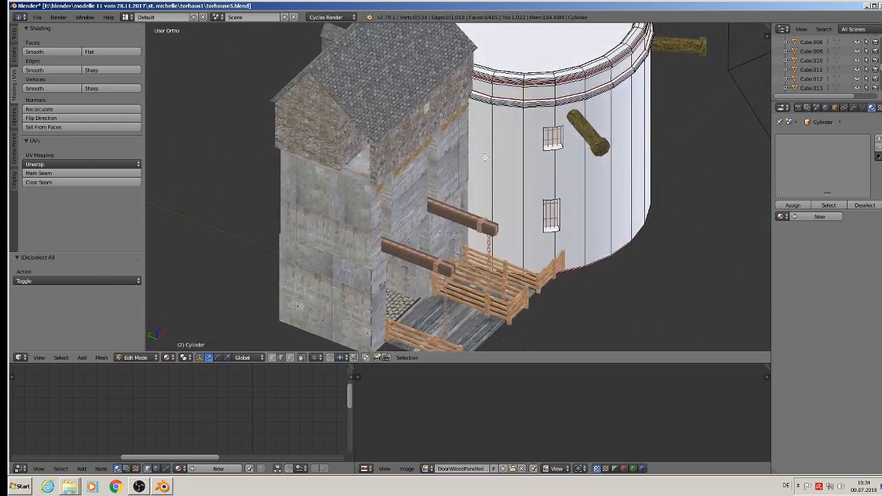
pyautogui.press('z')
# Step: Mark the tower wall's vertical end edge beside the gatehouse, together with its short bottom edge, as a seam
pyautogui.moveTo(472, 144)
pyautogui.mouseDown(button='middle')
pyautogui.moveTo(441, 124)
pyautogui.moveTo(380, 216)
pyautogui.moveTo(352, 216)
pyautogui.moveTo(354, 207)
pyautogui.mouseUp(button='middle')
pyautogui.scroll(2, 354, 207)
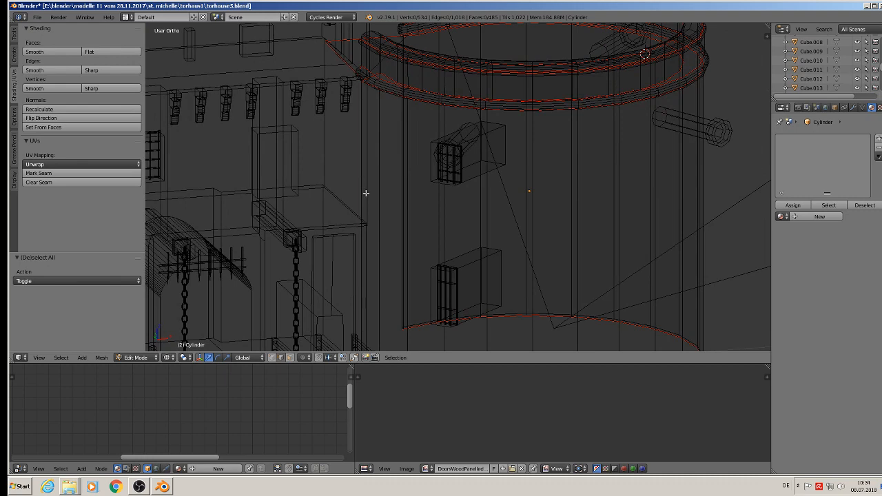
pyautogui.scroll(-4, 366, 193)
pyautogui.scroll(7, 421, 219)
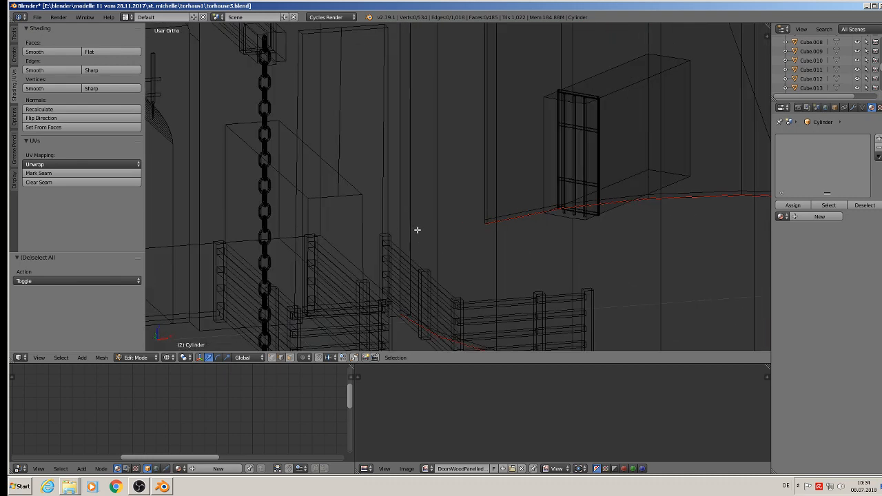
pyautogui.rightClick(403, 232)
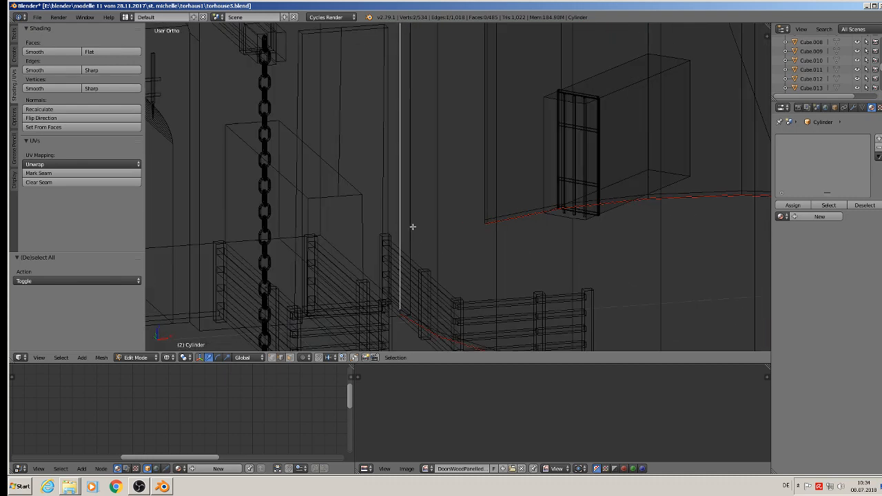
pyautogui.keyDown('shift'); pyautogui.rightClick(400, 312); pyautogui.keyUp('shift')
pyautogui.scroll(-4, 426, 284)
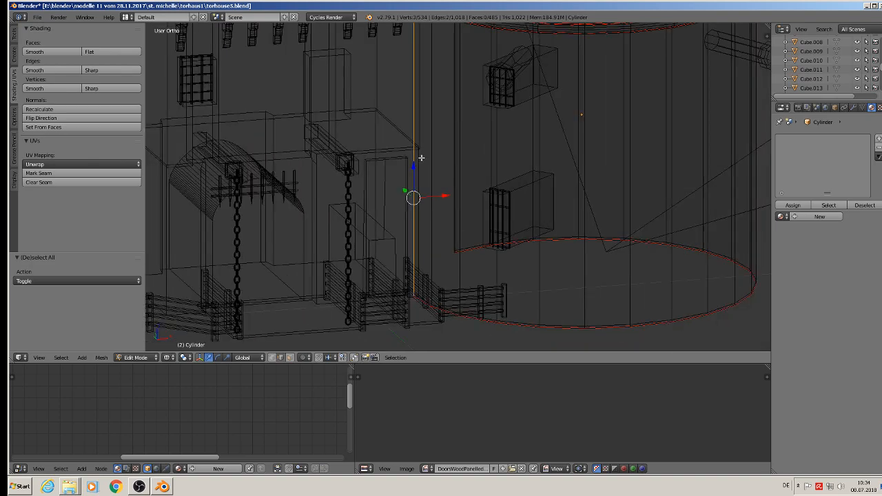
pyautogui.keyDown('shift'); pyautogui.moveTo(422, 158); pyautogui.dragTo(416, 292, button='middle'); pyautogui.keyUp('shift')
pyautogui.scroll(3, 409, 177)
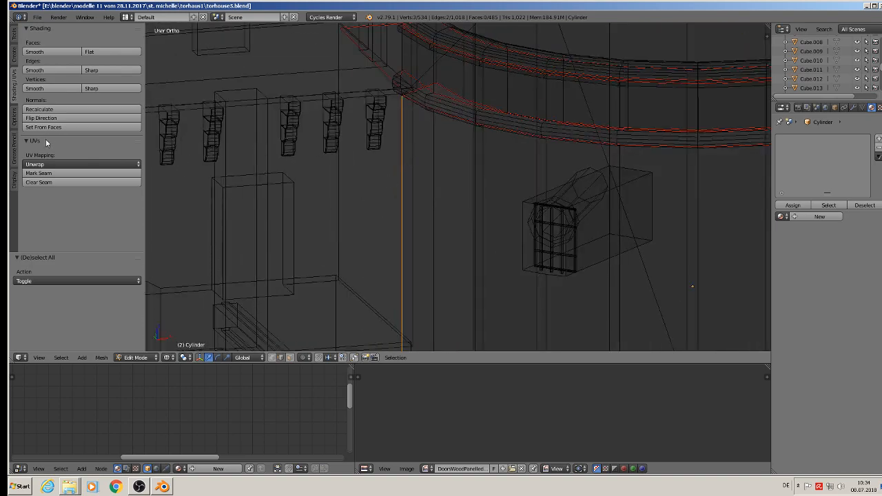
pyautogui.click(43, 173)
# Step: Mark the inner vertical edge at the opposite end of the tower wall as a seam
pyautogui.scroll(-3, 381, 232)
pyautogui.moveTo(381, 232); pyautogui.dragTo(528, 175, button='middle')
pyautogui.keyDown('shift'); pyautogui.rightClick(406, 189); pyautogui.keyUp('shift')
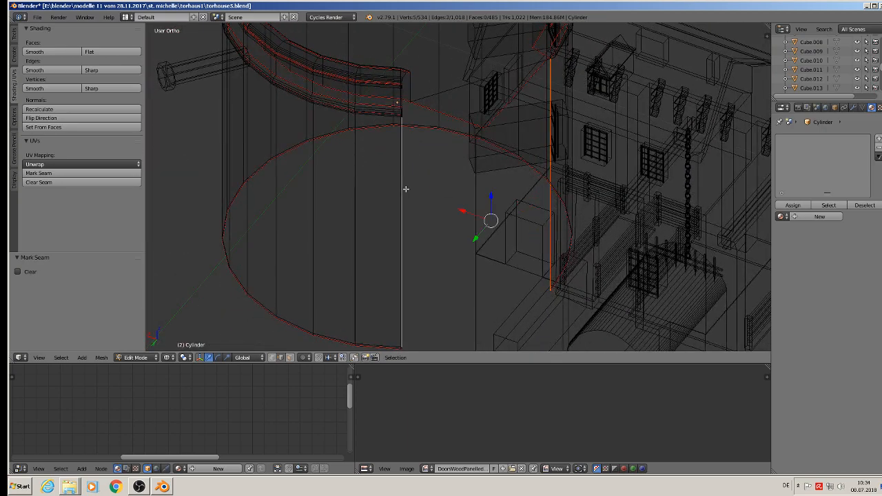
pyautogui.rightClick(407, 184)
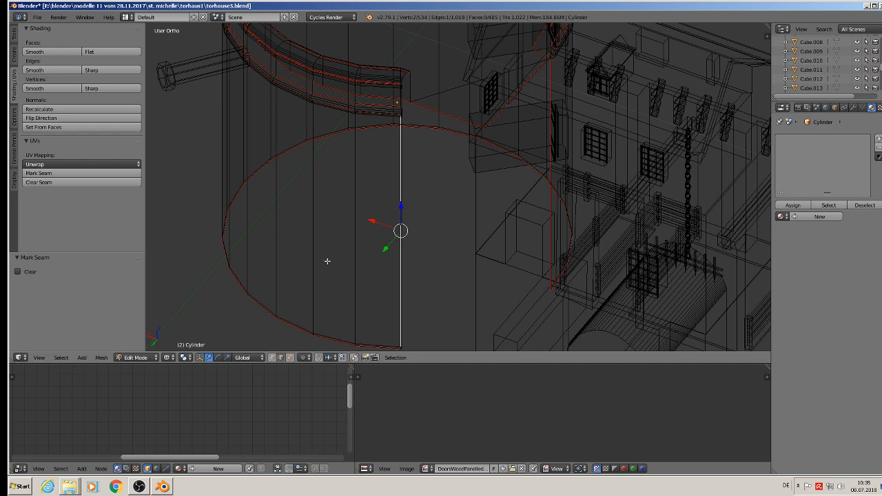
# Step: Mark the outermost vertical edge and its short bottom edge at this wall end as seams, and clear the seam from the neighbouring inner edge
pyautogui.scroll(4, 435, 248)
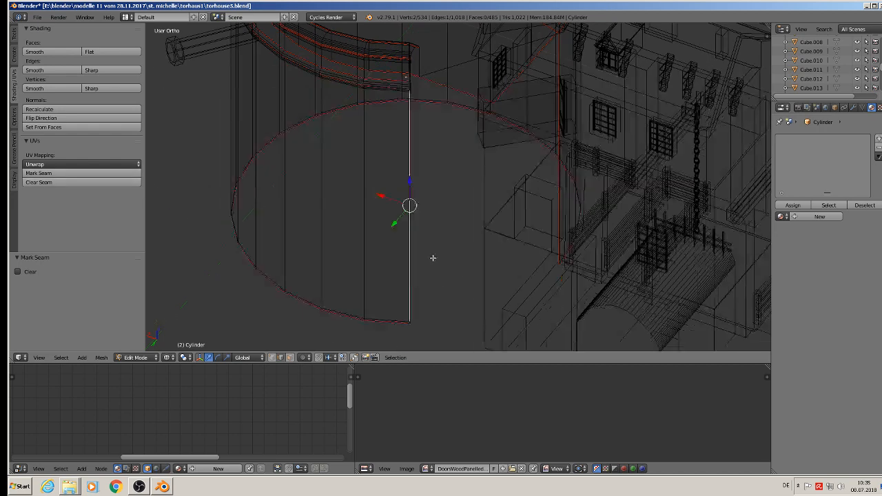
pyautogui.scroll(3, 440, 237)
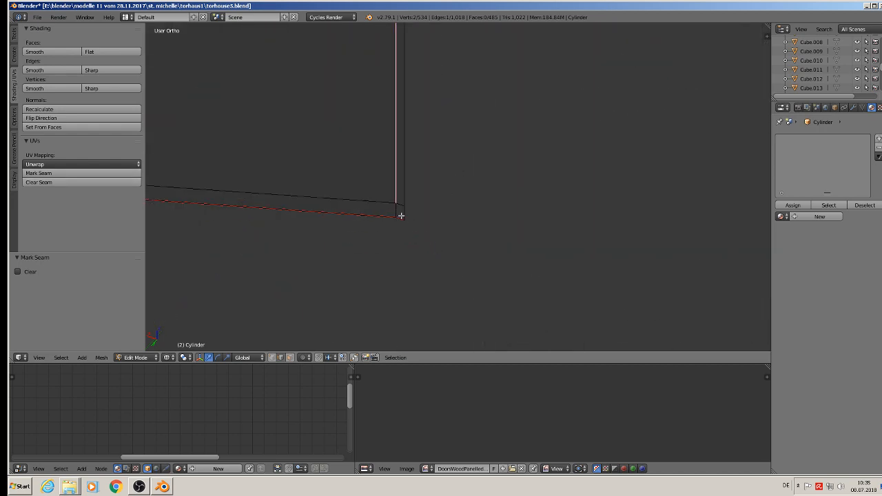
pyautogui.rightClick(404, 139)
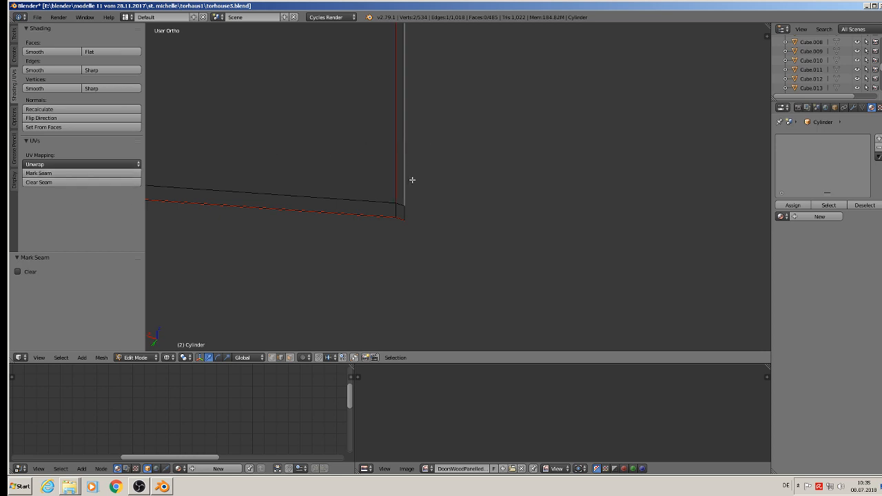
pyautogui.keyDown('shift'); pyautogui.rightClick(410, 221); pyautogui.keyUp('shift')
pyautogui.click(39, 173)
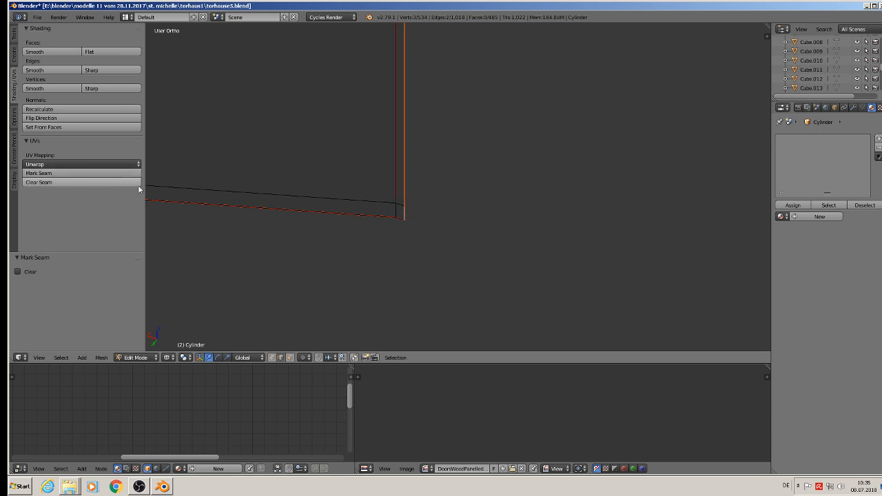
pyautogui.rightClick(394, 142)
pyautogui.click(54, 182)
# Step: Select the connected edge loop along the open end of the wall and rim and mark it as a seam
pyautogui.moveTo(179, 166); pyautogui.dragTo(599, 190, button='middle')
pyautogui.scroll(2, 489, 183)
pyautogui.keyDown('alt'); pyautogui.rightClick(497, 136); pyautogui.keyUp('alt')
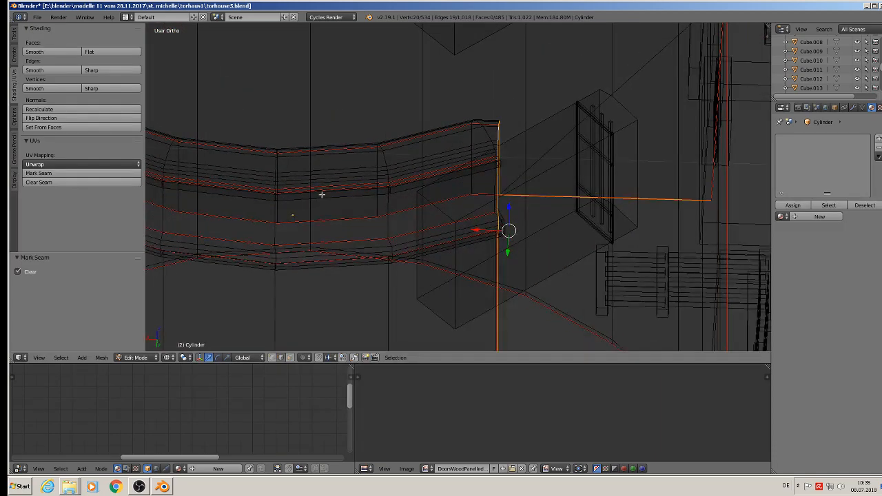
pyautogui.click(39, 173)
# Step: In vertex mode, lower the upper corner vertex of the wall's end edge slightly and raise the lower one about 0.004 along Z
pyautogui.moveTo(527, 193)
pyautogui.mouseDown(button='middle')
pyautogui.moveTo(500, 209)
pyautogui.moveTo(456, 197)
pyautogui.moveTo(474, 204)
pyautogui.moveTo(526, 190)
pyautogui.moveTo(520, 184)
pyautogui.mouseUp(button='middle')
pyautogui.click(273, 358)
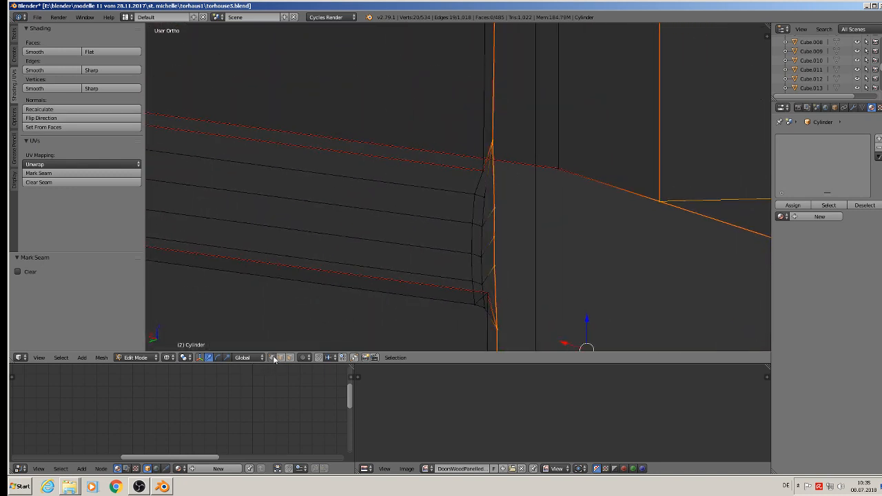
pyautogui.rightClick(502, 143)
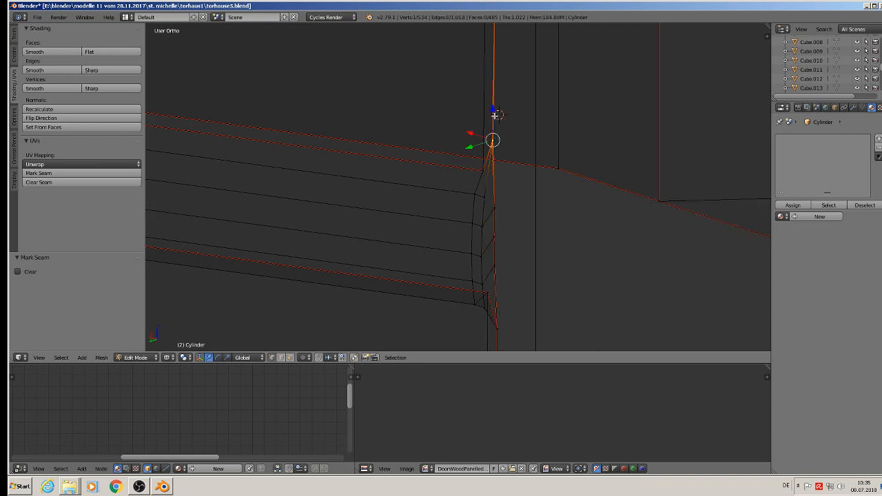
pyautogui.moveTo(494, 115); pyautogui.dragTo(496, 157)
pyautogui.moveTo(496, 157)
pyautogui.mouseDown(button='middle')
pyautogui.moveTo(452, 170)
pyautogui.moveTo(492, 141)
pyautogui.mouseUp(button='middle')
pyautogui.moveTo(493, 141); pyautogui.dragTo(495, 148)
pyautogui.moveTo(503, 177); pyautogui.dragTo(547, 165, button='middle')
pyautogui.rightClick(498, 327)
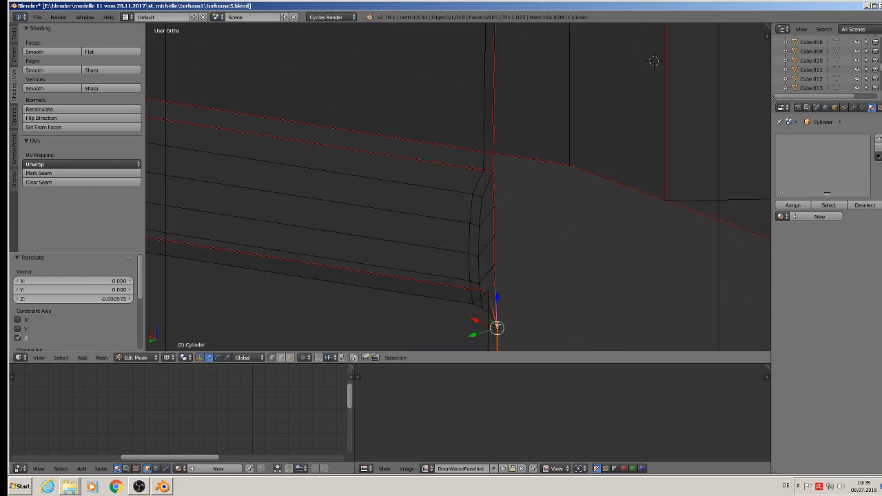
pyautogui.moveTo(497, 327); pyautogui.dragTo(498, 264)
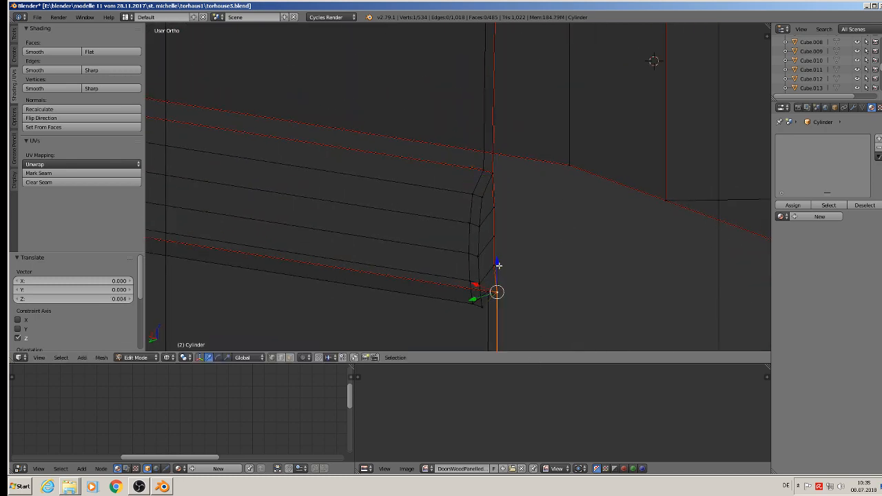
# Step: Mark the curved end loop of the ledge, including its upper and lower corner vertices on the wall edge, as a seam
pyautogui.keyDown('alt'); pyautogui.rightClick(483, 252); pyautogui.keyUp('alt')
pyautogui.keyDown('alt'); pyautogui.rightClick(480, 242); pyautogui.keyUp('alt')
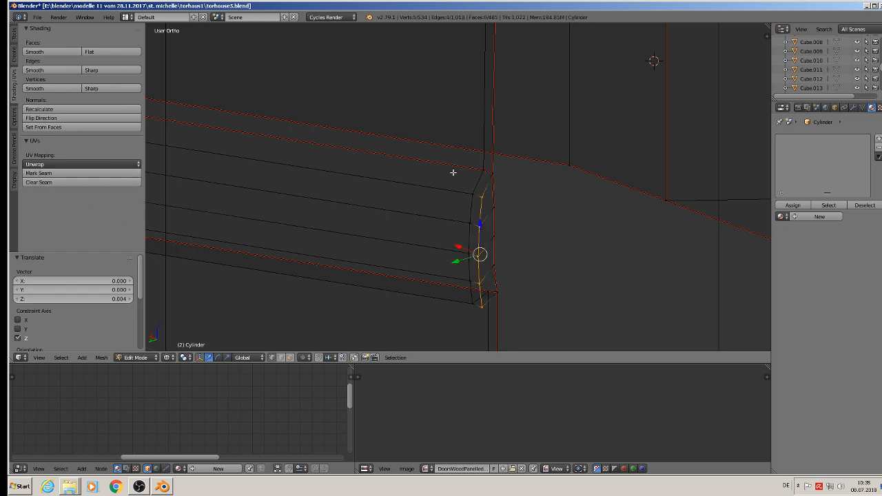
pyautogui.keyDown('shift'); pyautogui.rightClick(497, 172); pyautogui.keyUp('shift')
pyautogui.keyDown('shift'); pyautogui.rightClick(510, 293); pyautogui.keyUp('shift')
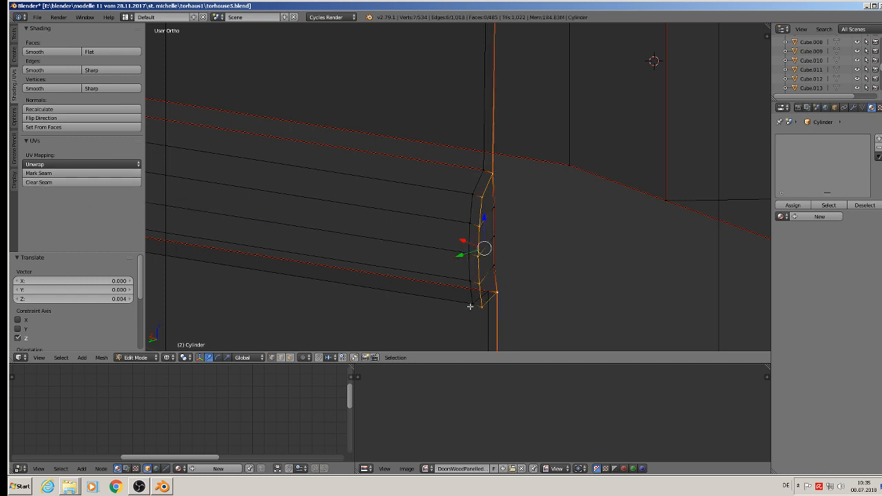
pyautogui.click(69, 173)
pyautogui.moveTo(434, 238); pyautogui.dragTo(436, 267, button='middle')
pyautogui.press('Tab')
pyautogui.scroll(-8, 441, 270)
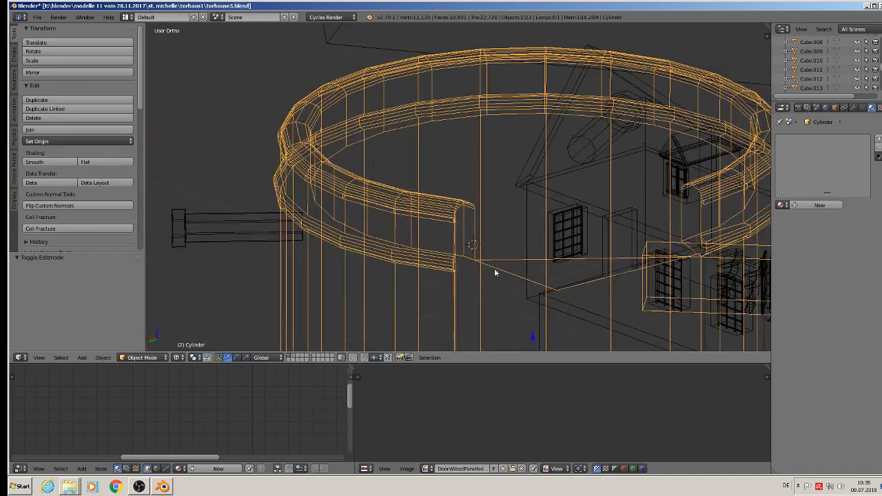
# Step: Mark the rim's end profile and inner vertical edge at the wall end beside the gatehouse as a seam
pyautogui.press('Tab')
pyautogui.moveTo(518, 255); pyautogui.dragTo(523, 211, button='middle')
pyautogui.scroll(6, 523, 211)
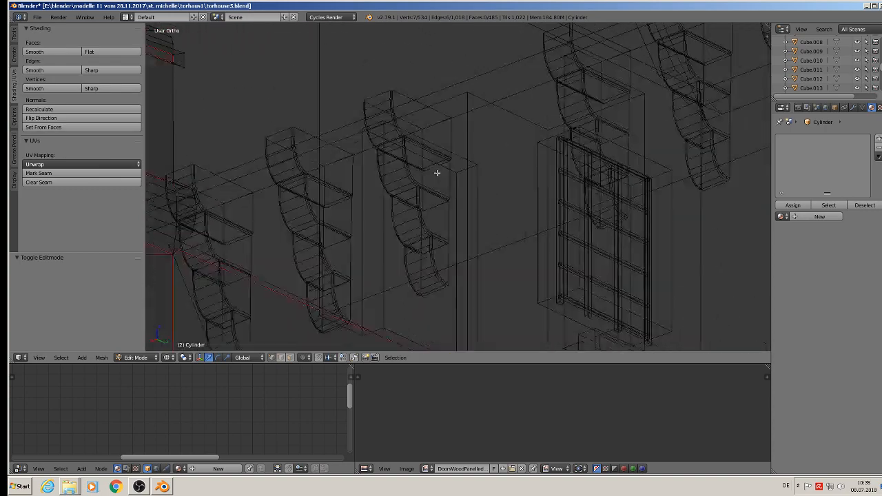
pyautogui.keyDown('shift'); pyautogui.moveTo(397, 163); pyautogui.dragTo(604, 187, button='middle'); pyautogui.keyUp('shift')
pyautogui.keyDown('alt'); pyautogui.rightClick(445, 155); pyautogui.keyUp('alt')
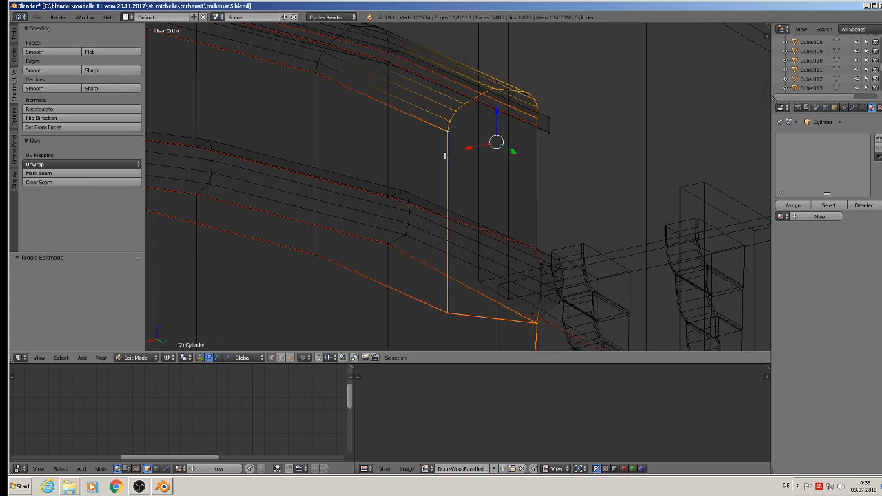
pyautogui.click(51, 173)
# Step: Raise the lower corner vertex of the gatehouse-side wall end slightly along Z, and clear the selection
pyautogui.moveTo(526, 294); pyautogui.dragTo(514, 311, button='middle')
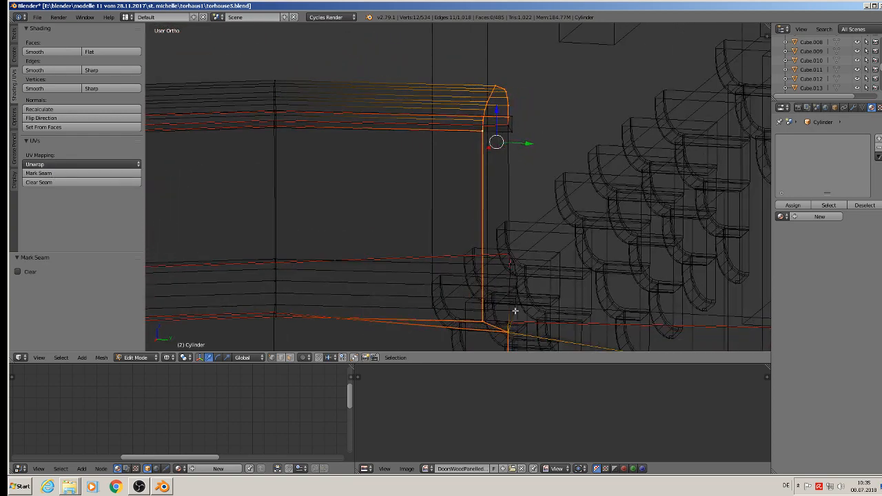
pyautogui.rightClick(511, 333)
pyautogui.moveTo(508, 309); pyautogui.dragTo(518, 296)
pyautogui.scroll(-2, 519, 299)
pyautogui.scroll(-8, 520, 300)
pyautogui.press('a')
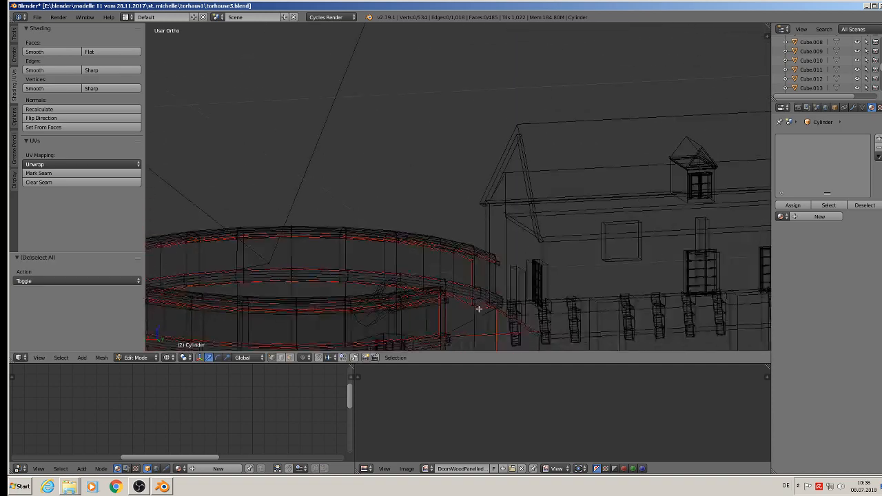
# Step: Mark the ledge's curved end loop at the gatehouse side, including both corner vertices on the wall edge, as a seam
pyautogui.scroll(8, 486, 306)
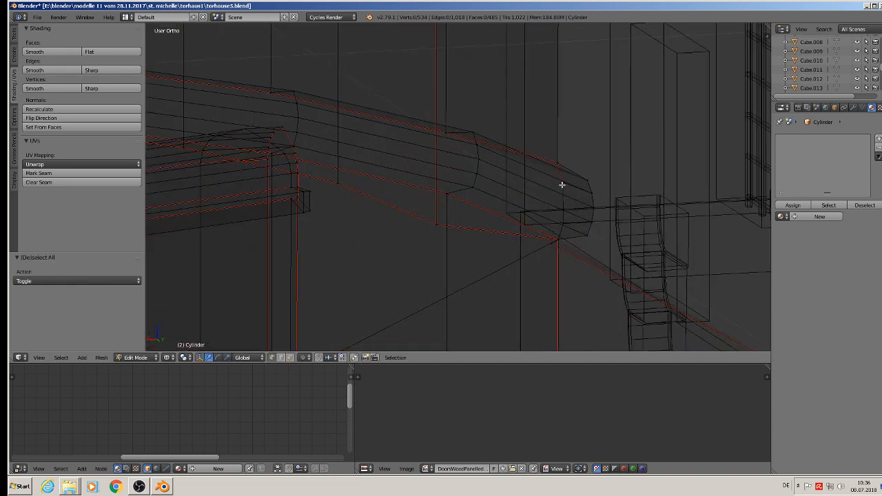
pyautogui.keyDown('alt'); pyautogui.rightClick(587, 189); pyautogui.keyUp('alt')
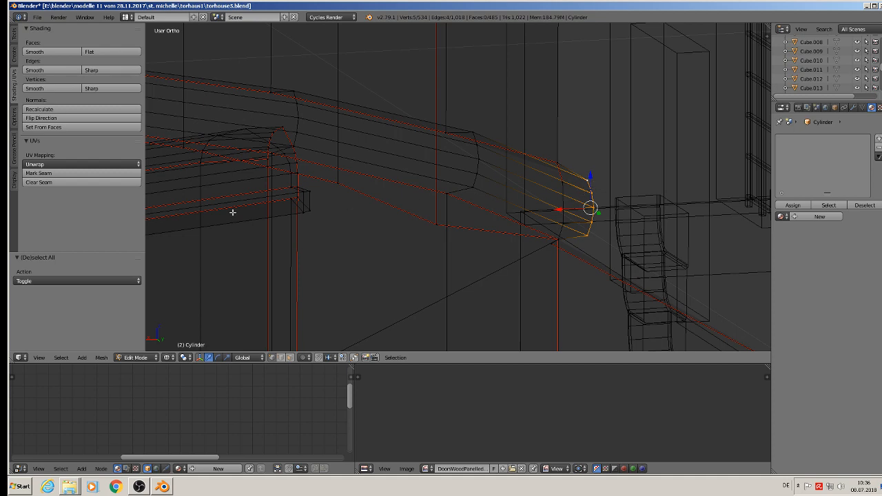
pyautogui.keyDown('shift'); pyautogui.rightClick(554, 160); pyautogui.keyUp('shift')
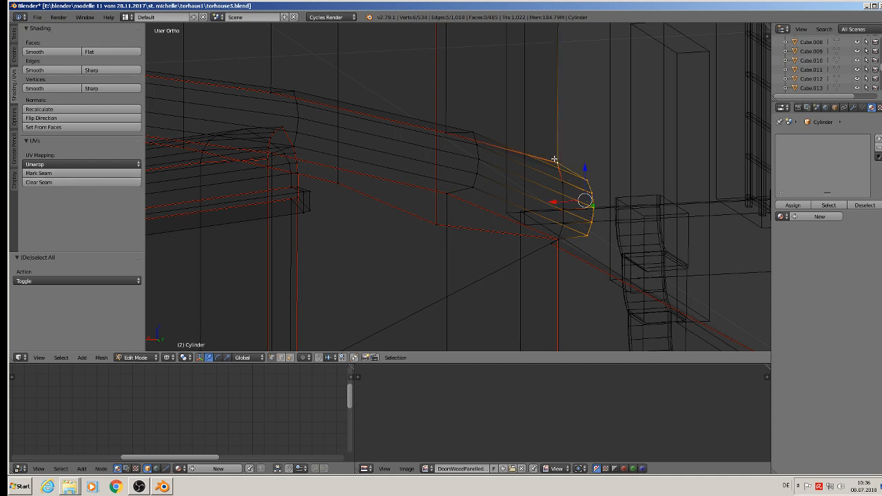
pyautogui.keyDown('shift'); pyautogui.rightClick(562, 237); pyautogui.keyUp('shift')
pyautogui.click(45, 173)
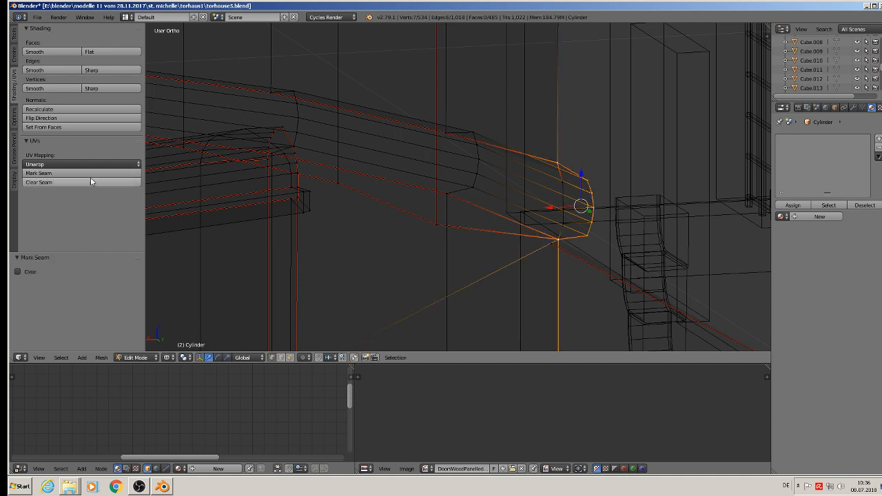
# Step: Lower the ledge's upper corner vertex at the gatehouse-side wall end by about 0.002 along Z
pyautogui.moveTo(551, 209); pyautogui.dragTo(638, 167, button='middle')
pyautogui.rightClick(565, 155)
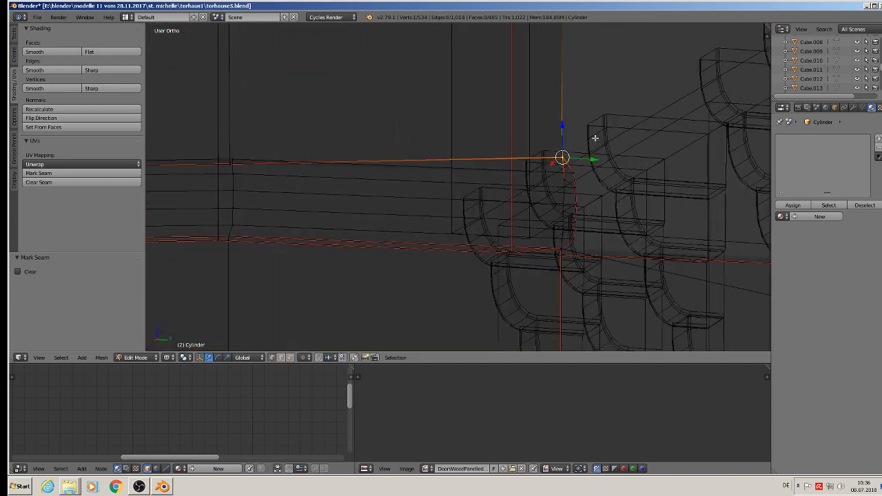
pyautogui.moveTo(565, 126); pyautogui.dragTo(571, 137)
pyautogui.moveTo(570, 137); pyautogui.dragTo(538, 114, button='middle')
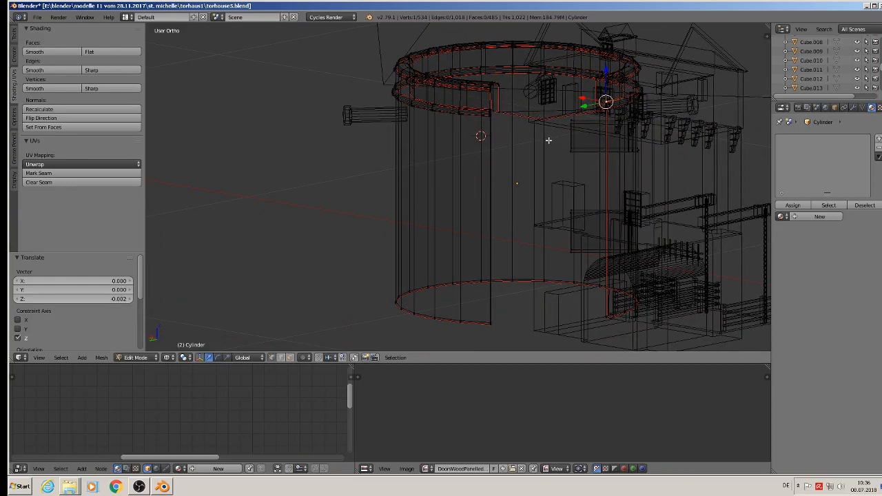
# Step: Return the tower to object mode and switch the viewport from wireframe to Material shading
pyautogui.scroll(2, 513, 213)
pyautogui.moveTo(514, 213); pyautogui.dragTo(416, 209, button='middle')
pyautogui.scroll(-4, 565, 206)
pyautogui.press('Tab')
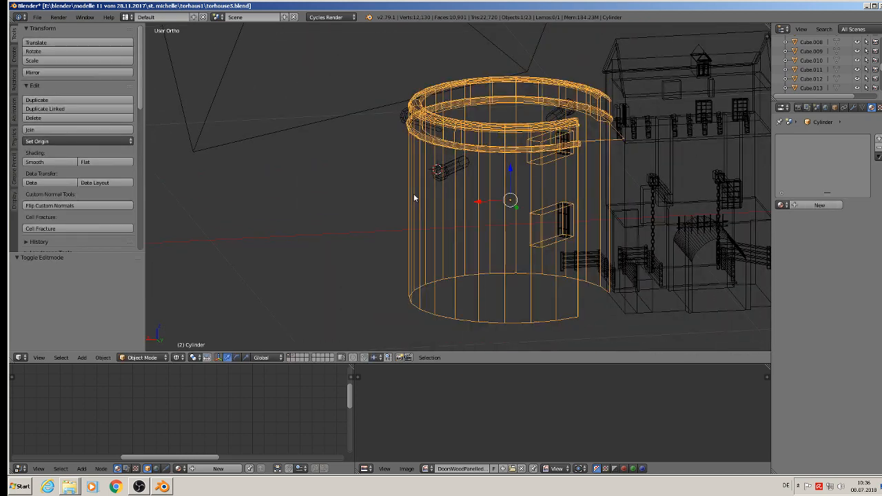
pyautogui.click(178, 358)
pyautogui.click(192, 304)
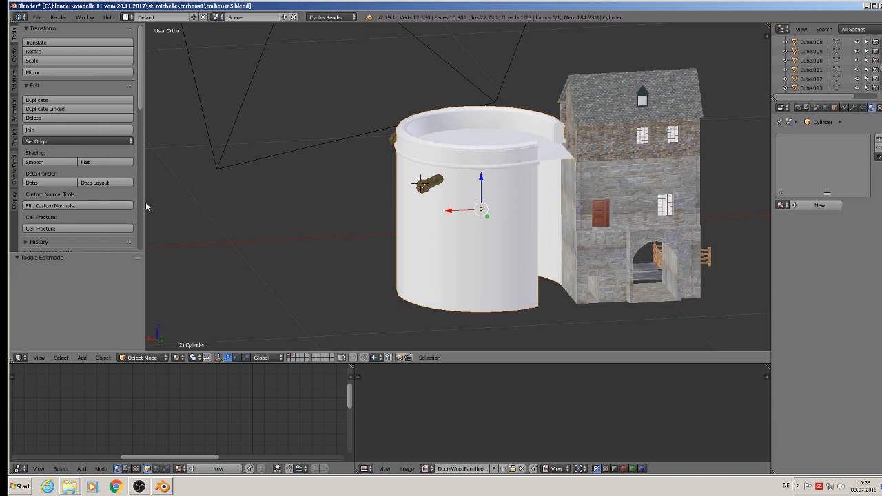
# Step: Save the file and apply the tower's rotation and scale
pyautogui.click(38, 18)
pyautogui.click(59, 87)
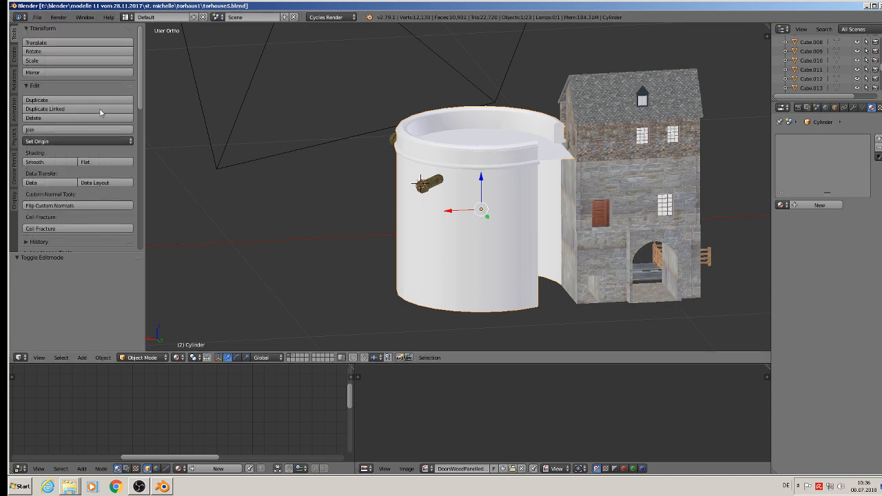
pyautogui.click(102, 357)
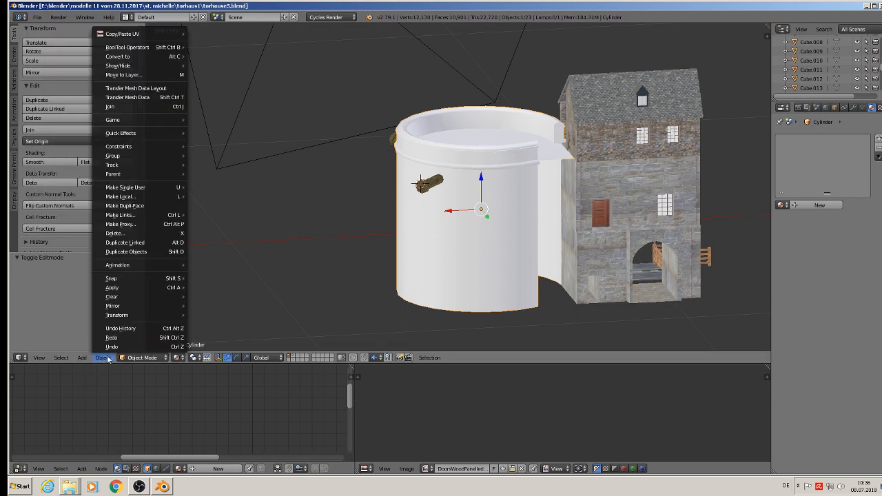
pyautogui.moveTo(135, 292)
pyautogui.click(220, 314)
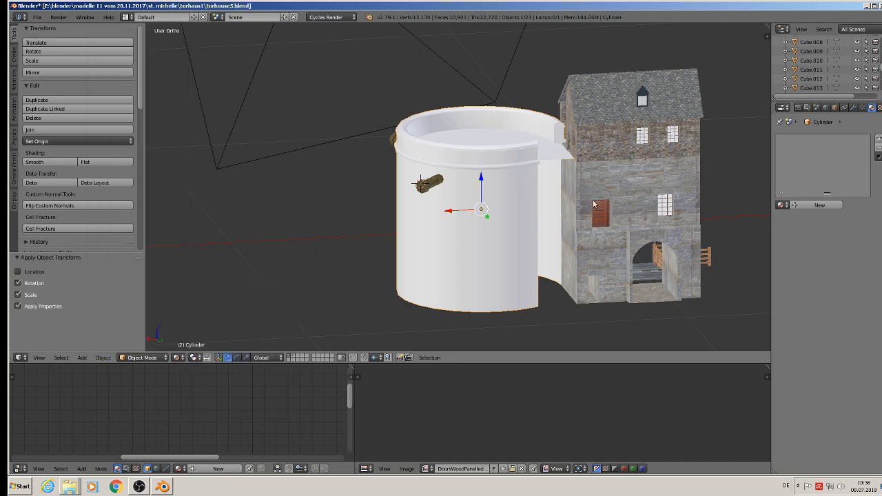
# Step: Select the whole tower mesh, unwrap it with the standard Unwrap method, and return to object mode
pyautogui.press('Tab')
pyautogui.press('a')
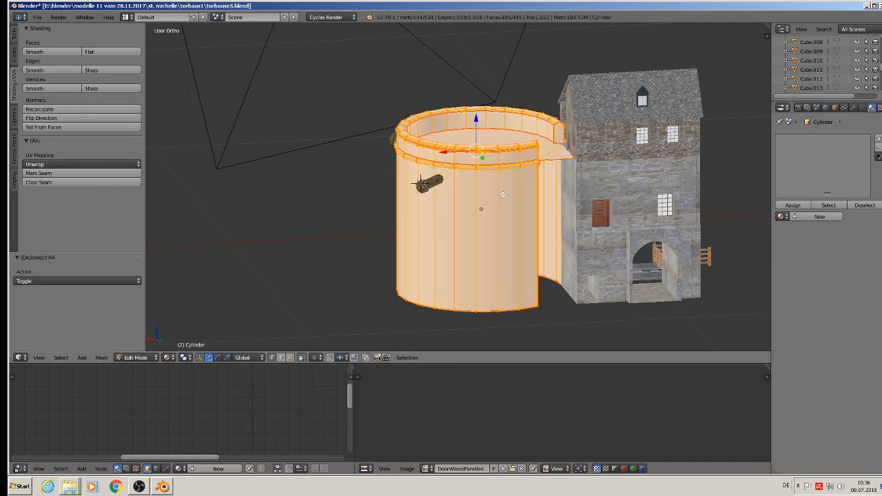
pyautogui.press('u')
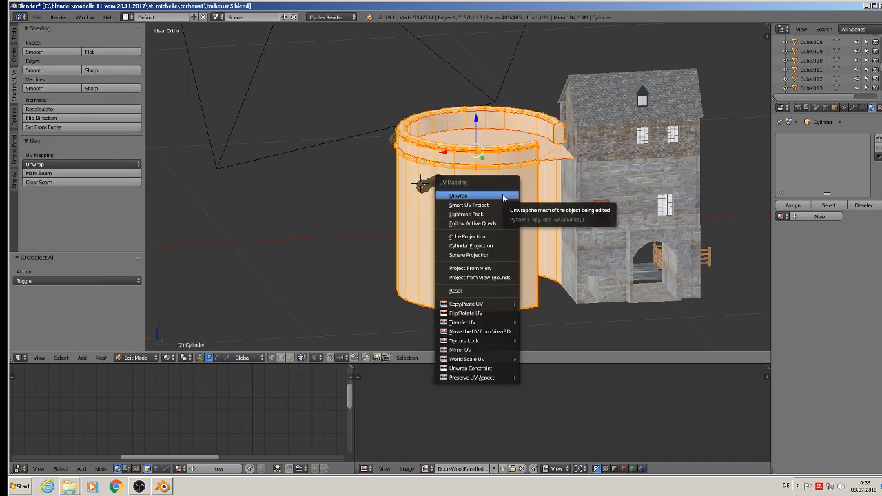
pyautogui.click(503, 194)
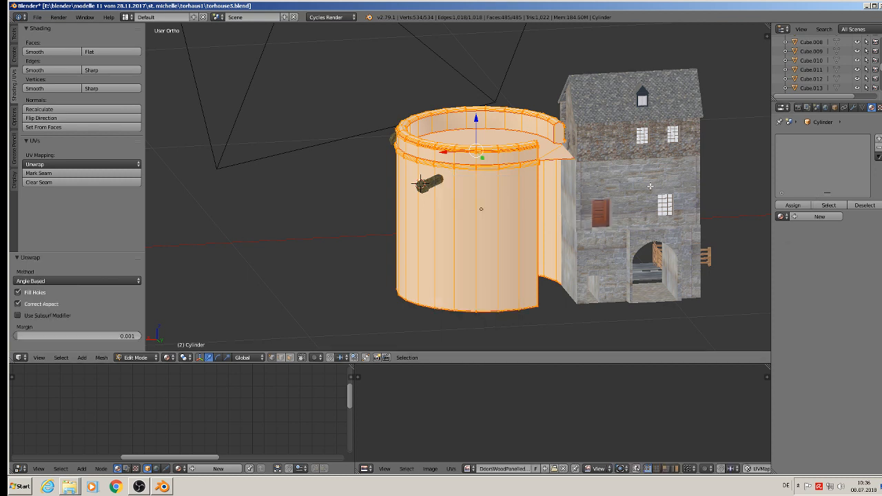
pyautogui.press('Tab')
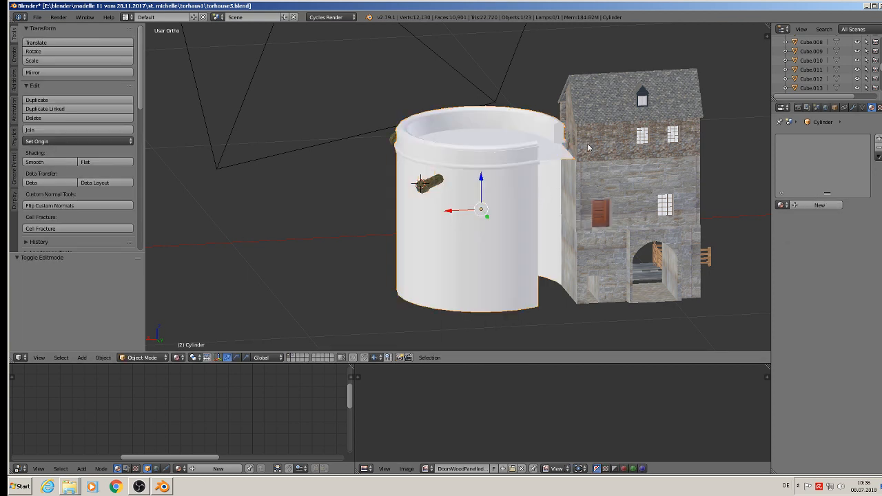
# Step: Create a new material for the tower and name it "tower gate stone material"
pyautogui.click(809, 205)
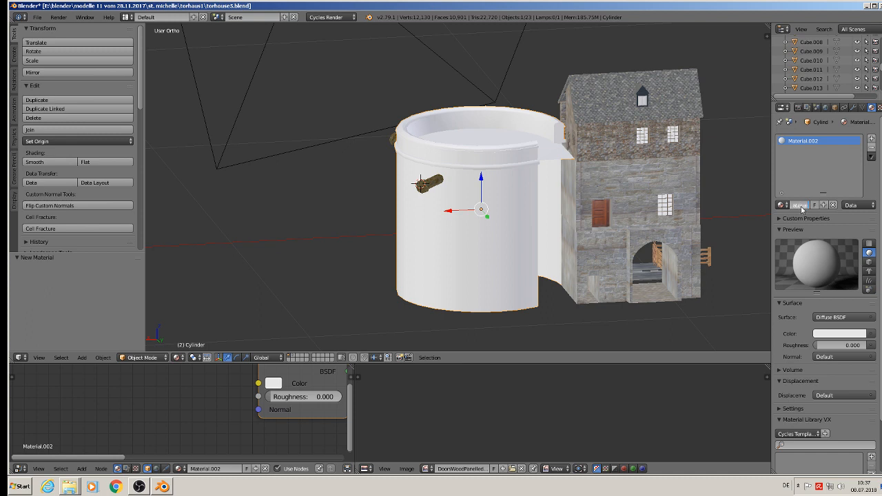
pyautogui.write('tower gate stone material')
pyautogui.press('Return')
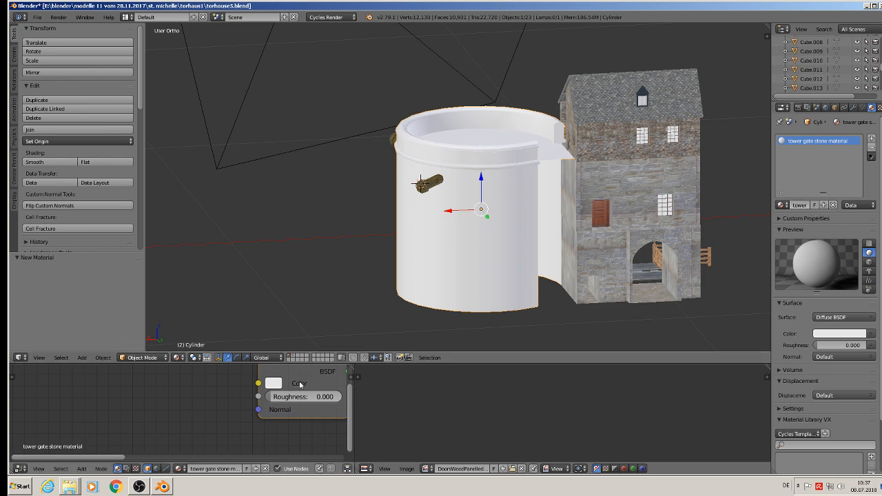
# Step: Delete the material's default nodes and paste the copied stone node setup in their place
pyautogui.scroll(-5, 237, 401)
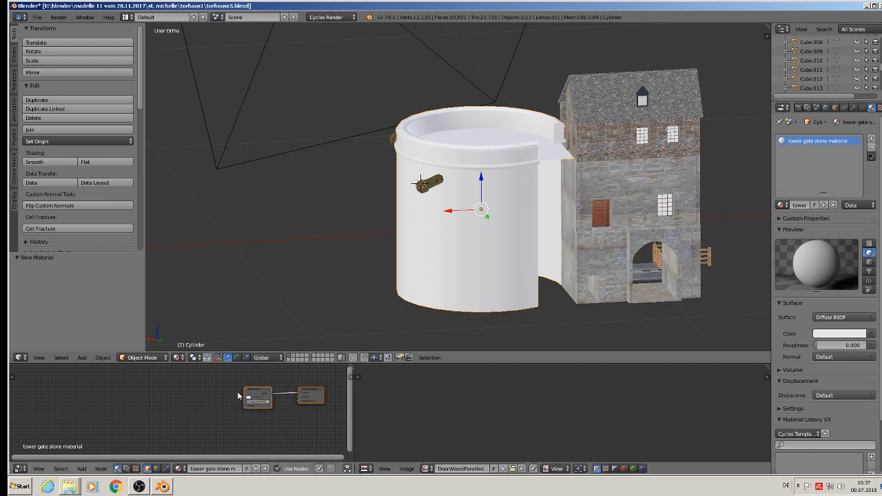
pyautogui.press('x')
pyautogui.hotkey('ctrl', 'v')
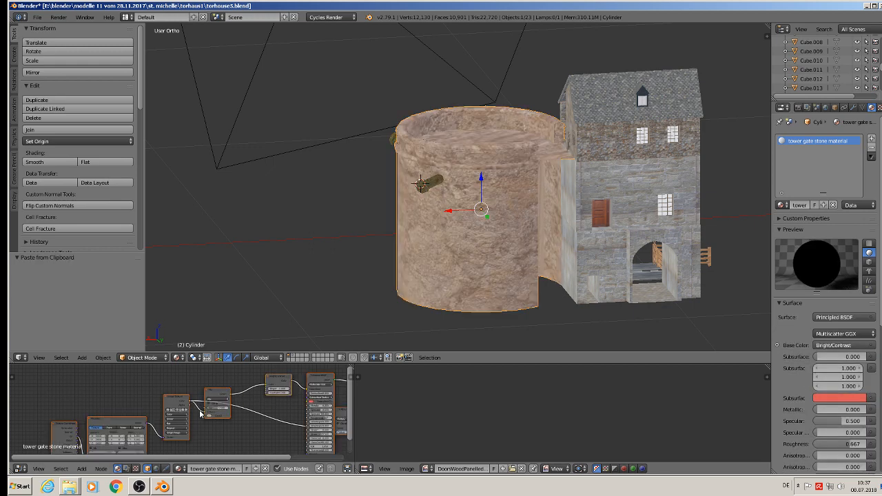
# Step: Open the image file browser from the Image Texture node of the tower material
pyautogui.moveTo(285, 398); pyautogui.dragTo(268, 381, button='middle')
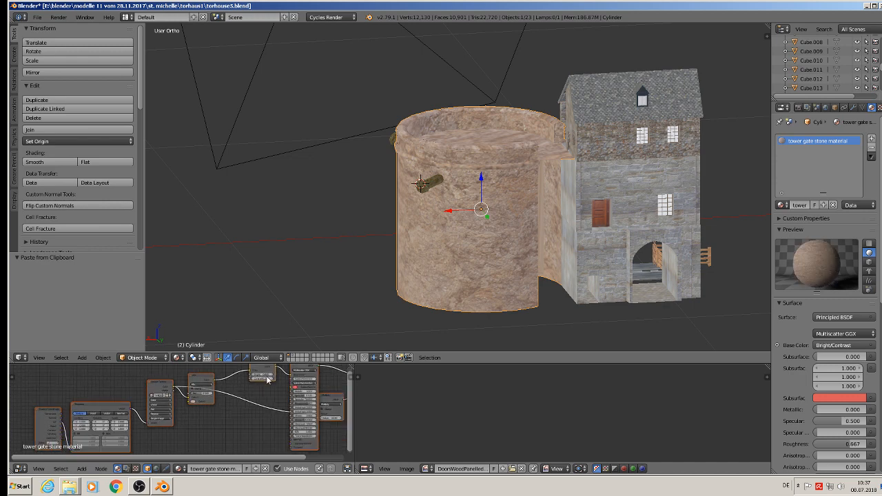
pyautogui.scroll(3, 267, 380)
pyautogui.scroll(7, 165, 397)
pyautogui.scroll(2, 131, 402)
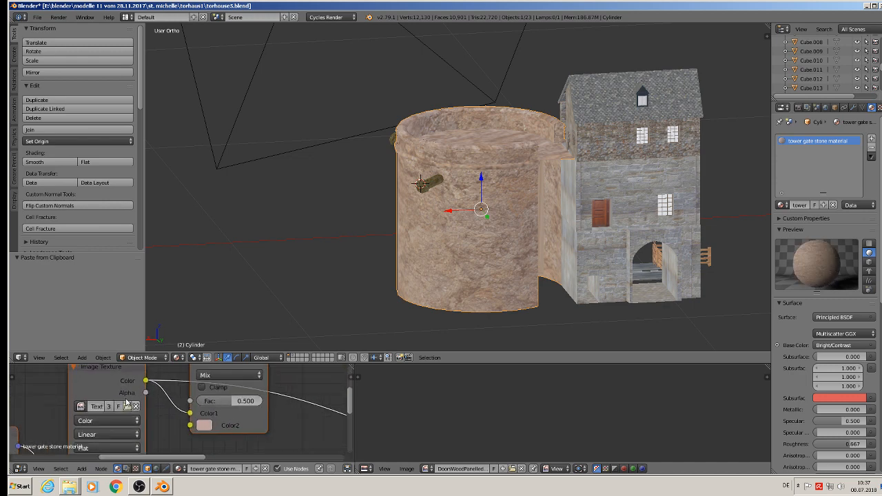
pyautogui.click(128, 406)
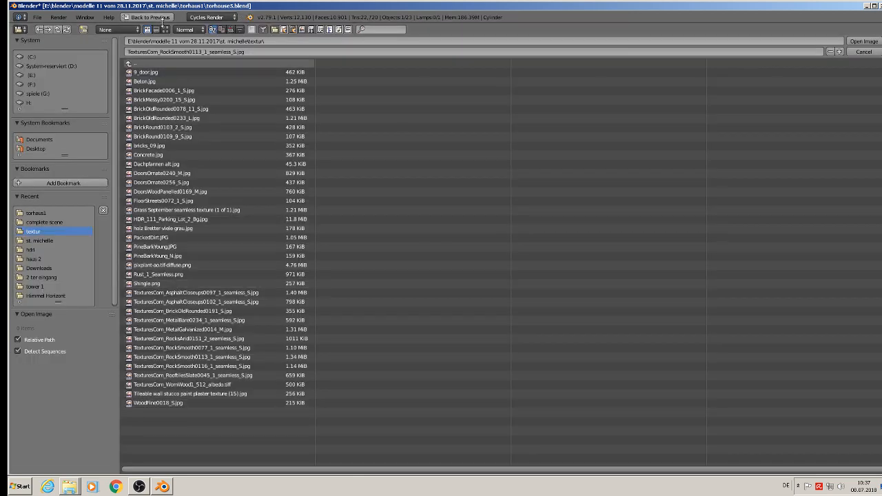
# Step: Show the texture folder as thumbnails and load BrickMessy0200_15_S.jpg into the tower material's Image Texture node
pyautogui.click(166, 30)
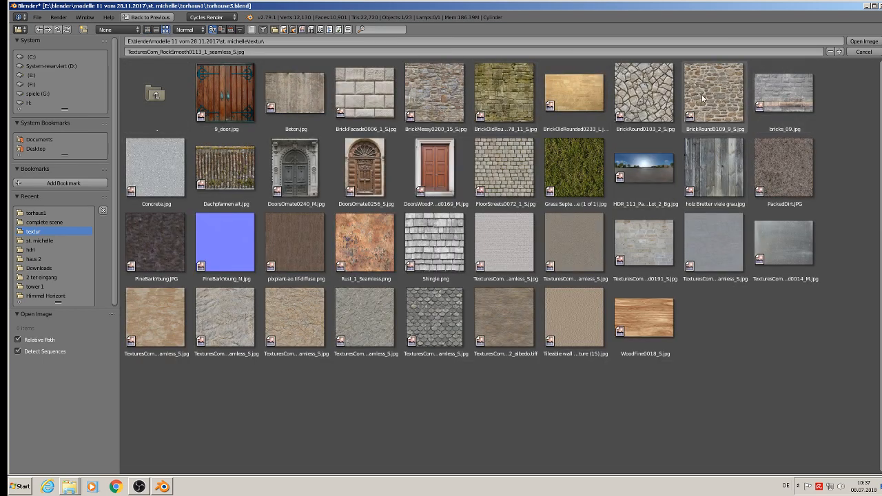
pyautogui.doubleClick(439, 99)
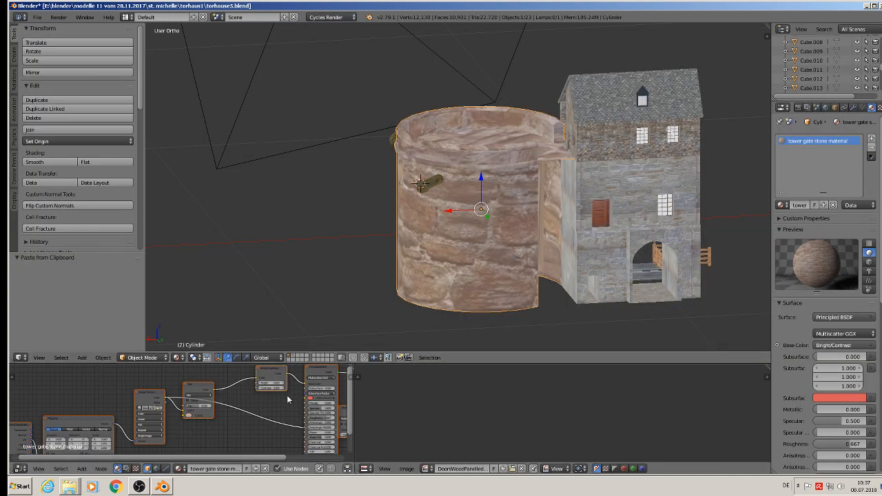
# Step: Delete the Mix node and link the Image Texture's Color output directly to the Bright/Contrast node's Color input
pyautogui.moveTo(229, 412); pyautogui.dragTo(160, 439, button='middle')
pyautogui.scroll(1, 263, 416)
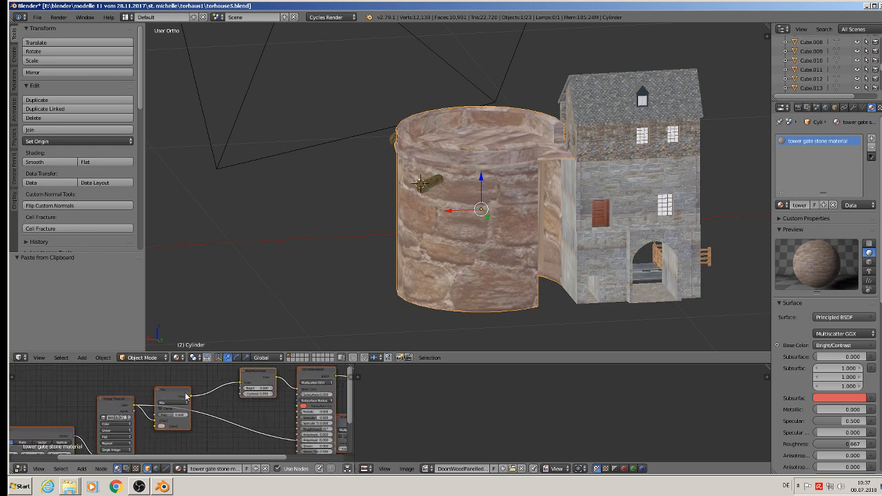
pyautogui.click(183, 395)
pyautogui.press('x')
pyautogui.moveTo(134, 406); pyautogui.dragTo(240, 383)
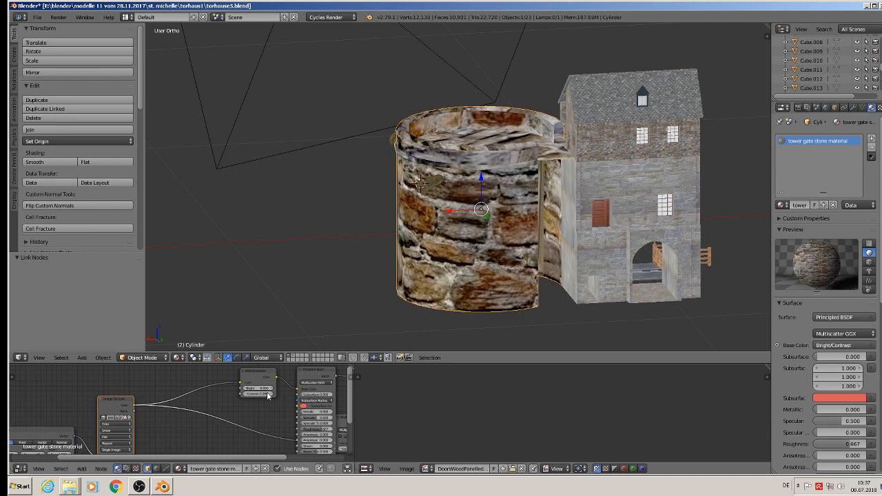
# Step: Move the Multiply node a little further away from the Principled BSDF node
pyautogui.moveTo(278, 405); pyautogui.dragTo(258, 402, button='middle')
pyautogui.scroll(-1, 260, 405)
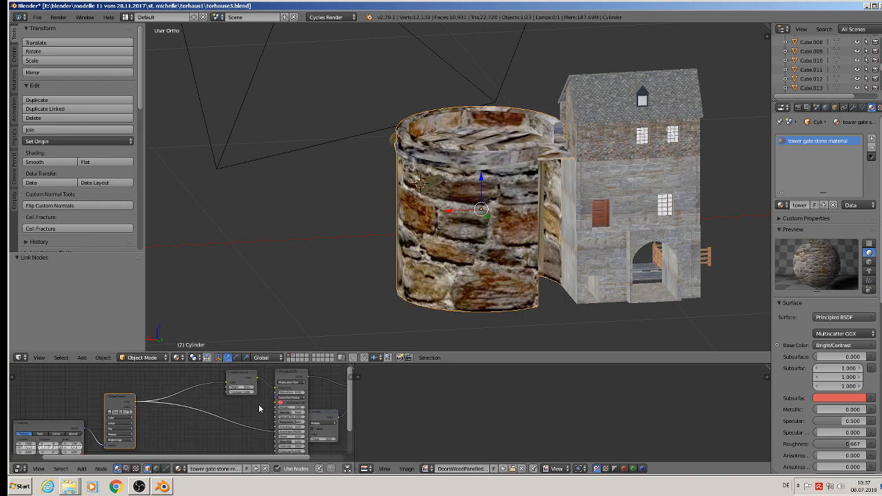
pyautogui.scroll(-1, 260, 409)
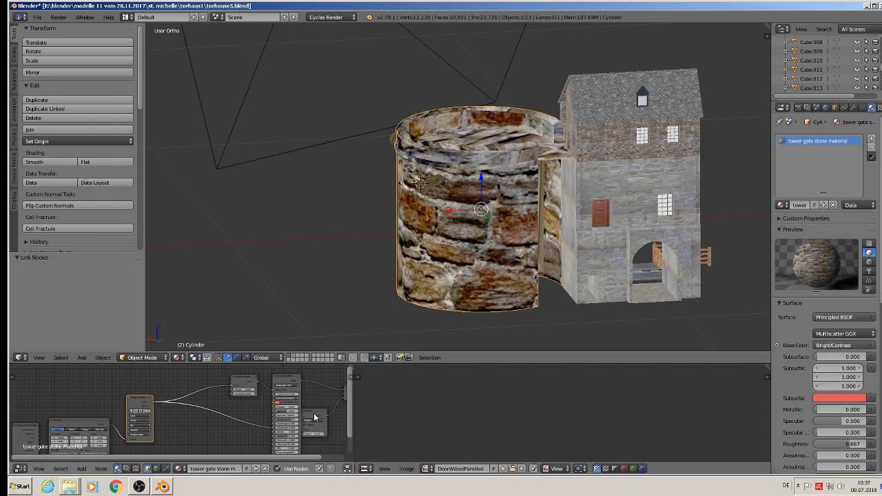
pyautogui.moveTo(312, 420); pyautogui.dragTo(330, 418)
pyautogui.scroll(1, 329, 418)
pyautogui.scroll(4, 330, 420)
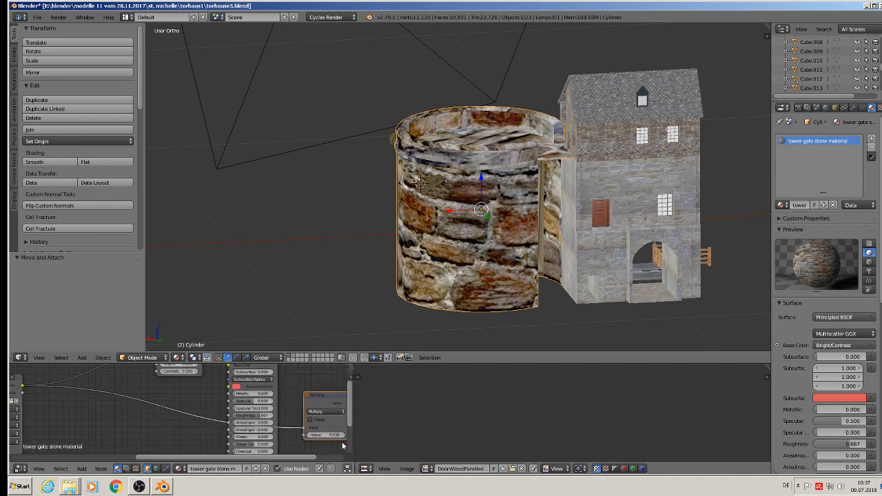
# Step: Set the Mapping node's X and Y scale to 0.100 for the tower's brick texture
pyautogui.scroll(-3, 262, 420)
pyautogui.moveTo(194, 416); pyautogui.dragTo(311, 391, button='middle')
pyautogui.scroll(3, 237, 403)
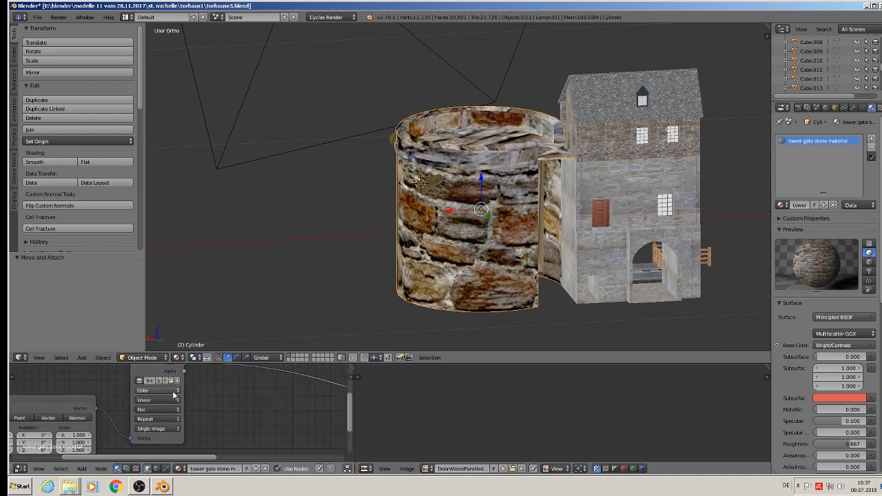
pyautogui.moveTo(143, 398); pyautogui.dragTo(249, 377, button='middle')
pyautogui.scroll(3, 198, 401)
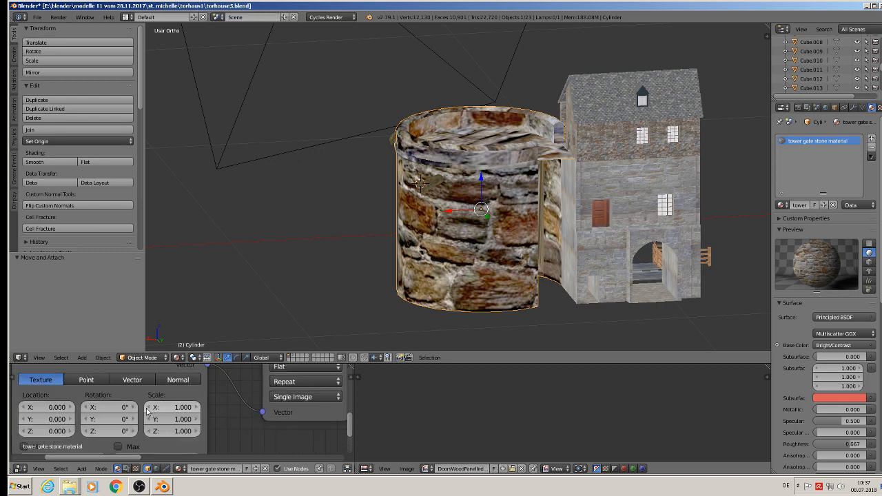
pyautogui.moveTo(150, 408)
pyautogui.mouseDown()
pyautogui.moveTo(137, 409)
pyautogui.moveTo(147, 423)
pyautogui.mouseUp()
pyautogui.click(150, 408)
pyautogui.click(149, 408)
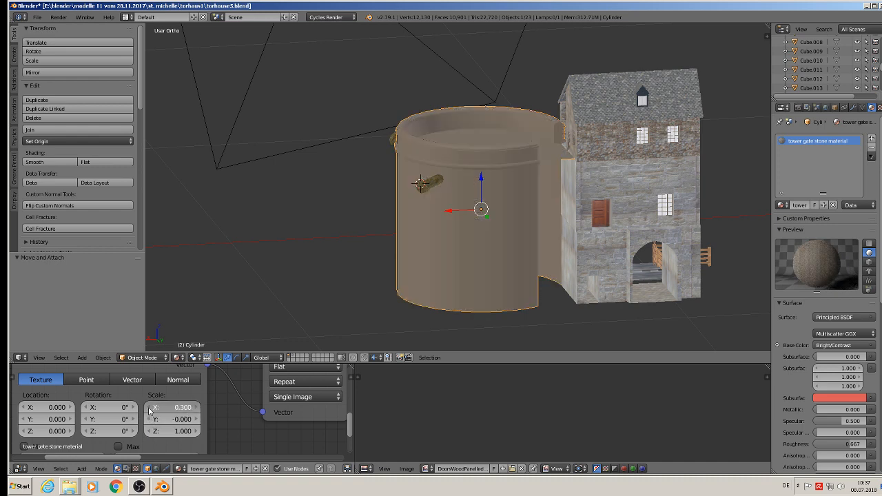
pyautogui.click(149, 409)
pyautogui.click(198, 419)
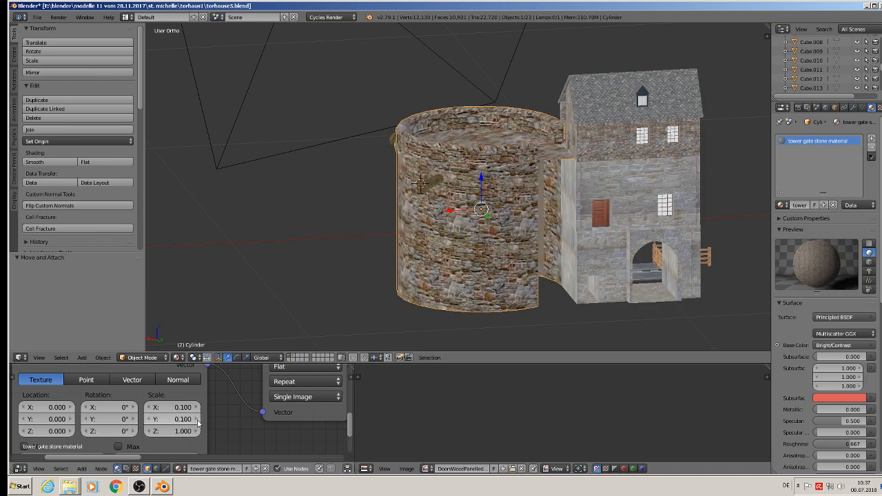
# Step: Deselect everything, select the round tower from its drawbridge side and enter Edit Mode on it
pyautogui.scroll(2, 496, 305)
pyautogui.press('a')
pyautogui.moveTo(495, 305); pyautogui.dragTo(672, 303, button='middle')
pyautogui.scroll(-2, 585, 286)
pyautogui.moveTo(573, 283); pyautogui.dragTo(604, 267, button='middle')
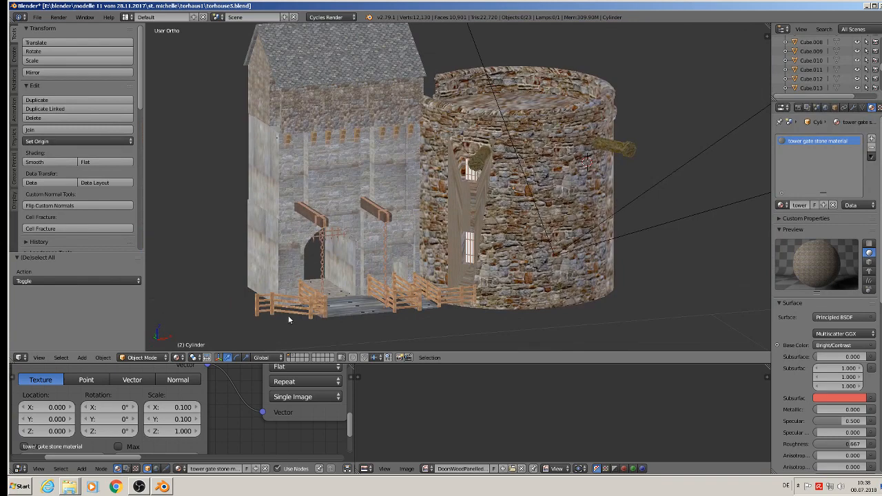
pyautogui.scroll(3, 453, 233)
pyautogui.rightClick(470, 221)
pyautogui.press('Tab')
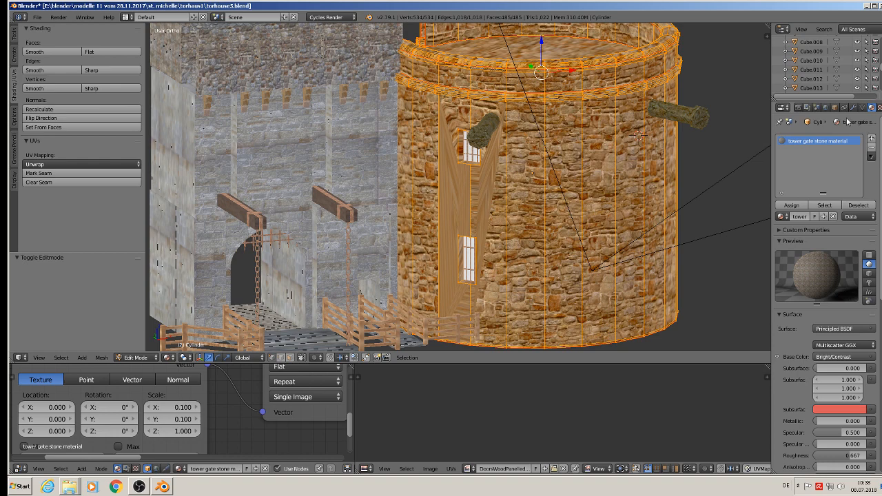
# Step: Try a standard angle-based Unwrap on the tower's whole mesh
pyautogui.click(854, 108)
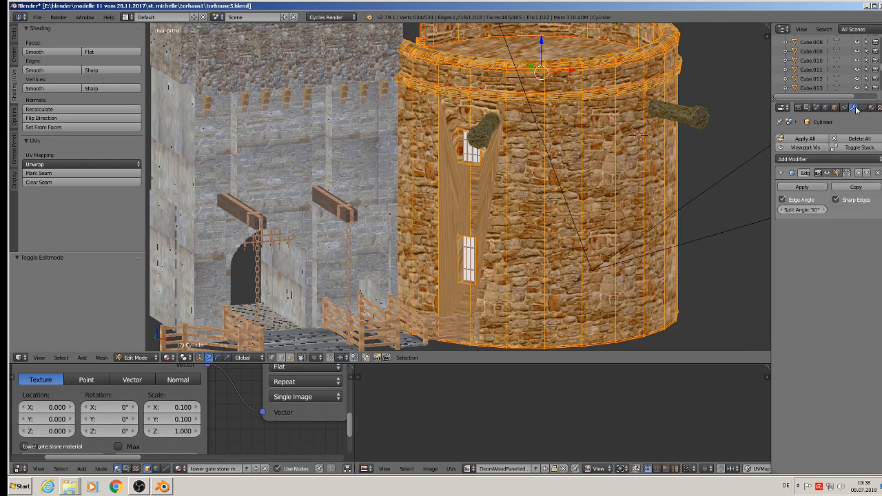
pyautogui.press('u')
pyautogui.click(523, 242)
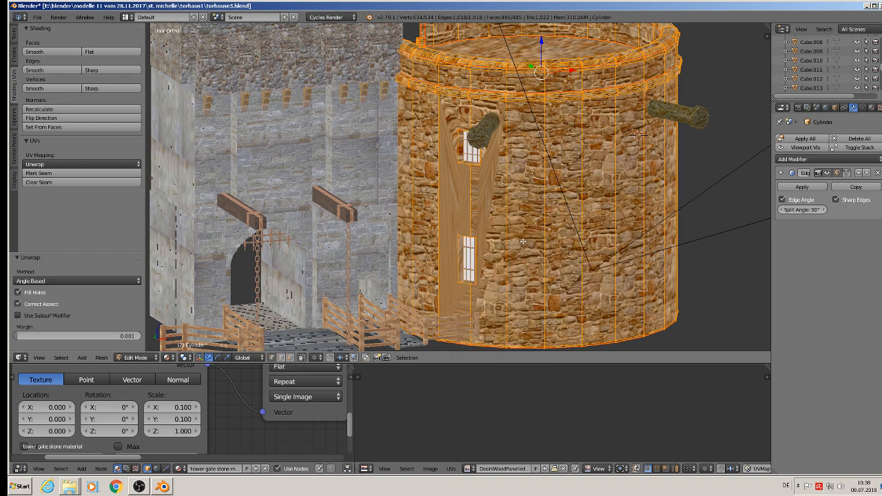
# Step: Apply Smart UV Project with a 66.00 angle limit to the whole tower mesh, deselect it and return to Object Mode
pyautogui.press('u')
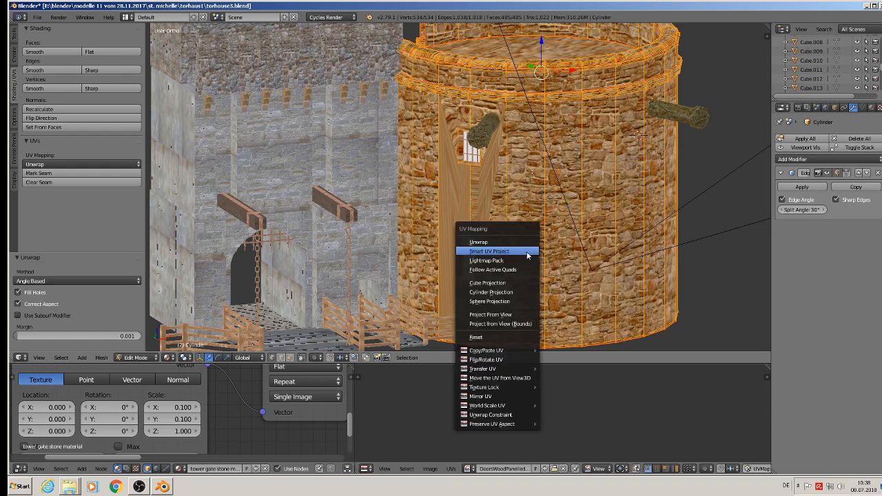
pyautogui.click(526, 251)
pyautogui.click(508, 321)
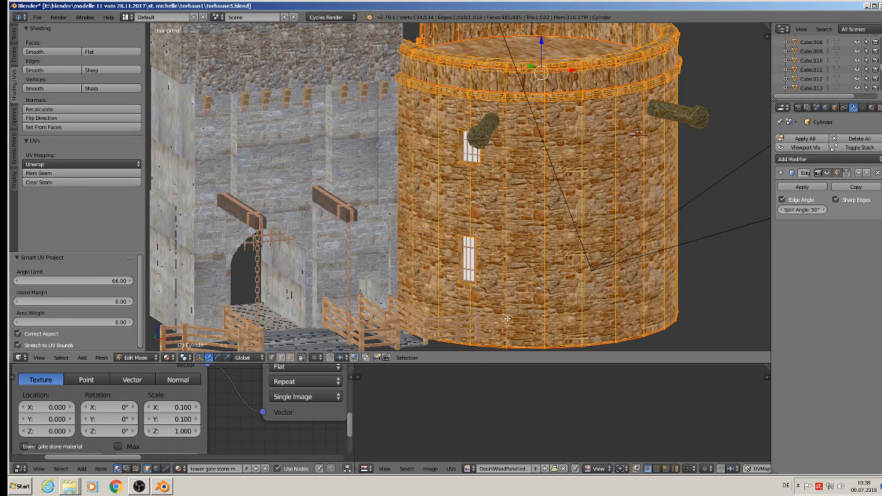
pyautogui.press('a')
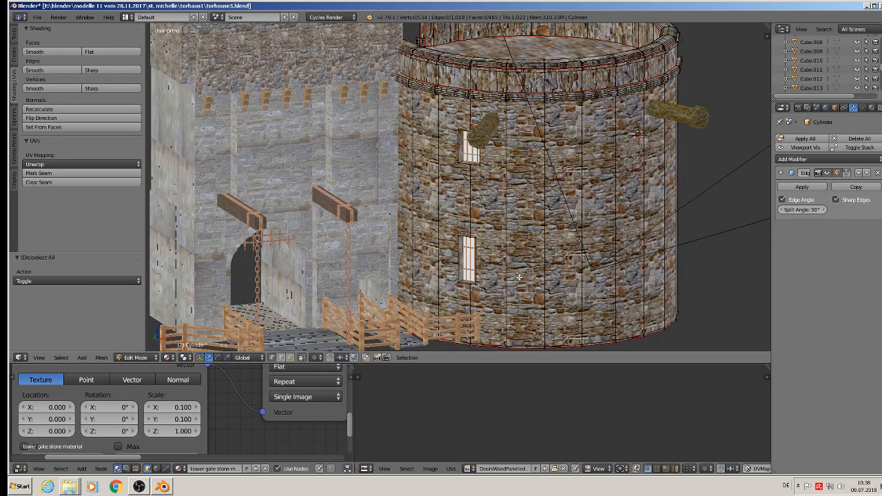
pyautogui.press('Tab')
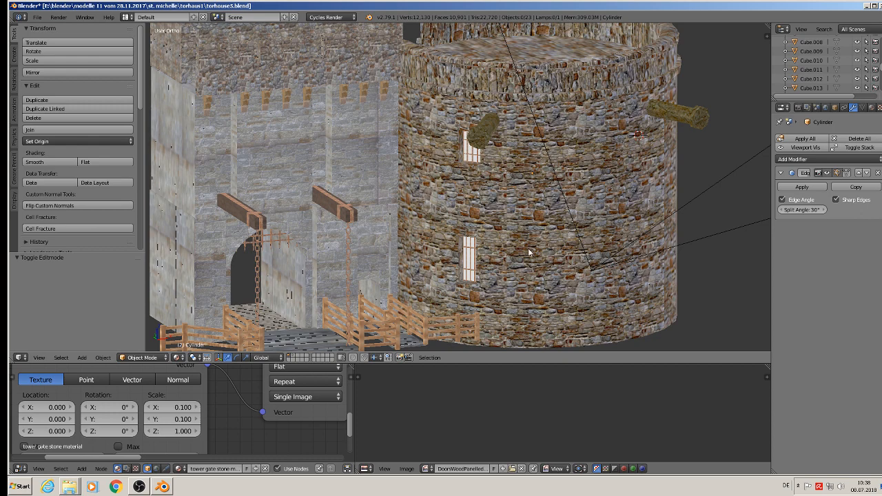
# Step: In Edit Mode, select the face loop around the tower's parapet and grow the selection over its upper and lower rims
pyautogui.scroll(5, 541, 252)
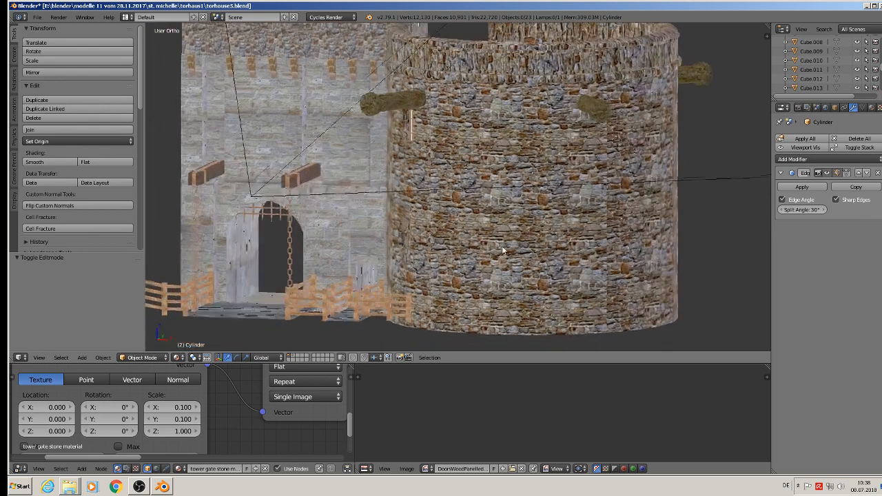
pyautogui.press('Tab')
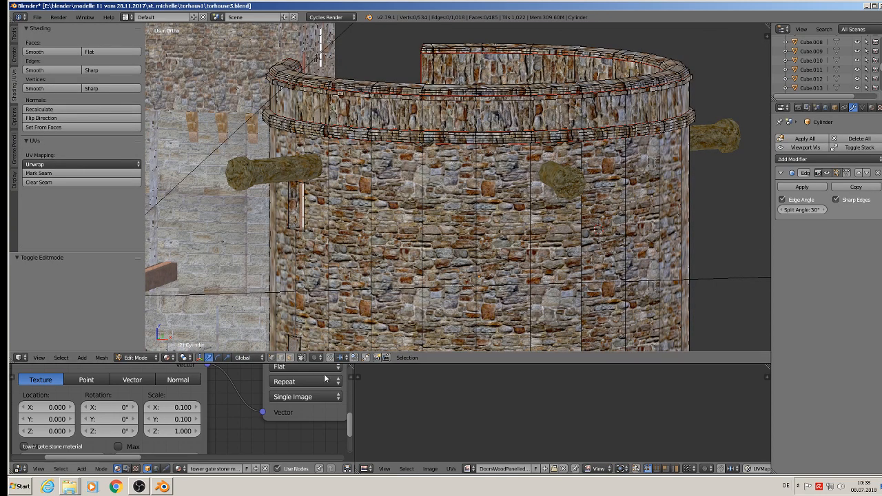
pyautogui.keyDown('alt'); pyautogui.rightClick(423, 113); pyautogui.keyUp('alt')
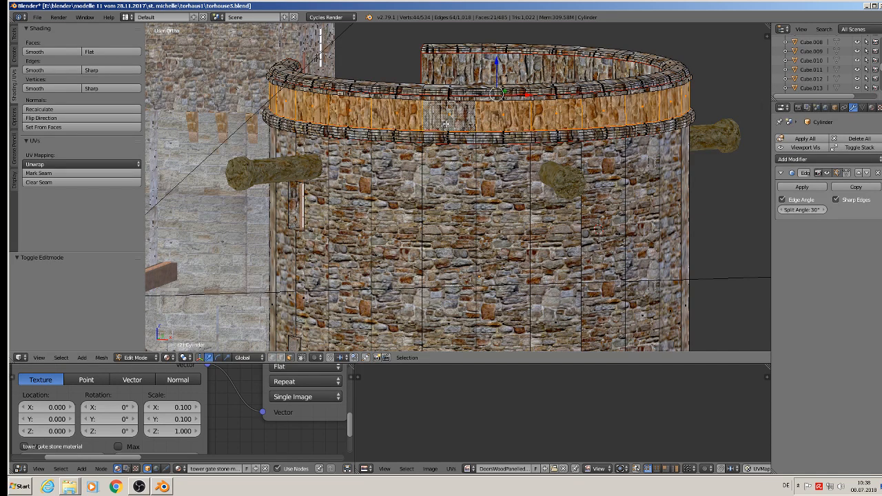
pyautogui.press('ctrl+KP_Add')
pyautogui.press('ctrl+KP_Add')
pyautogui.press('ctrl+KP_Add')
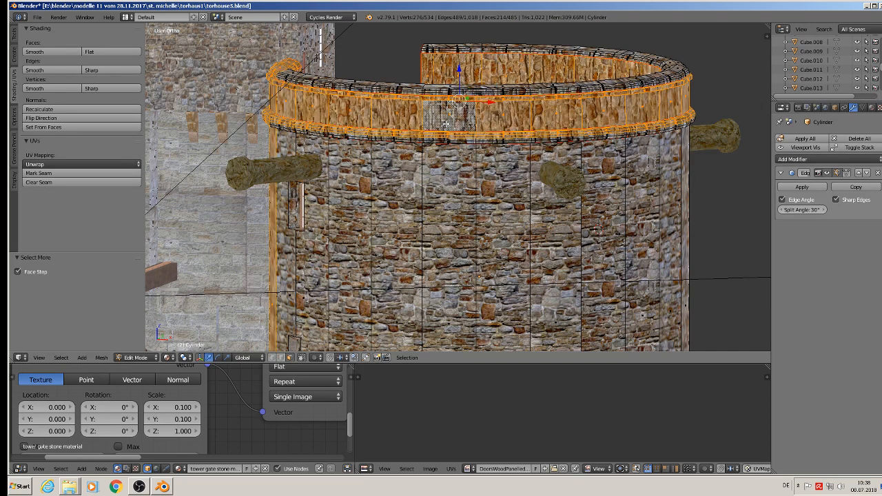
pyautogui.press('ctrl+KP_Add')
pyautogui.press('ctrl+KP_Add')
pyautogui.press('ctrl+KP_Add')
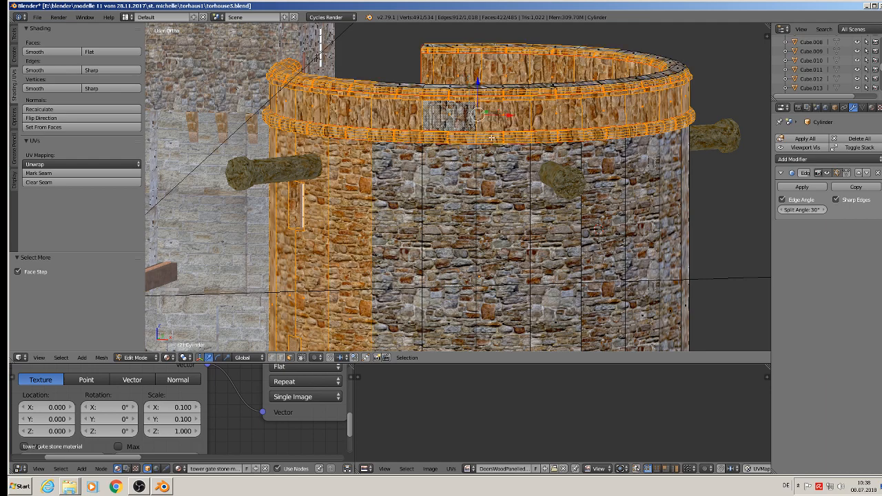
# Step: Switch the viewport to wireframe and circle-deselect faces at the base of the tower wall
pyautogui.moveTo(491, 137); pyautogui.dragTo(482, 149, button='middle')
pyautogui.scroll(-4, 480, 158)
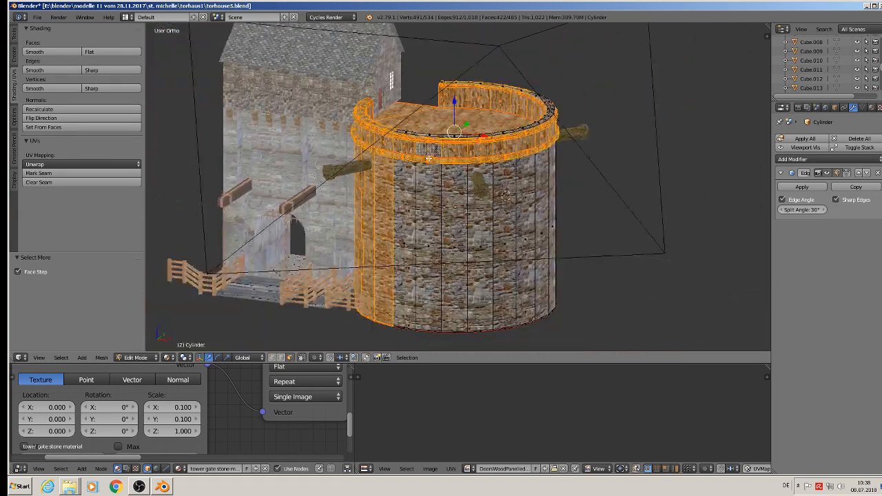
pyautogui.press('z')
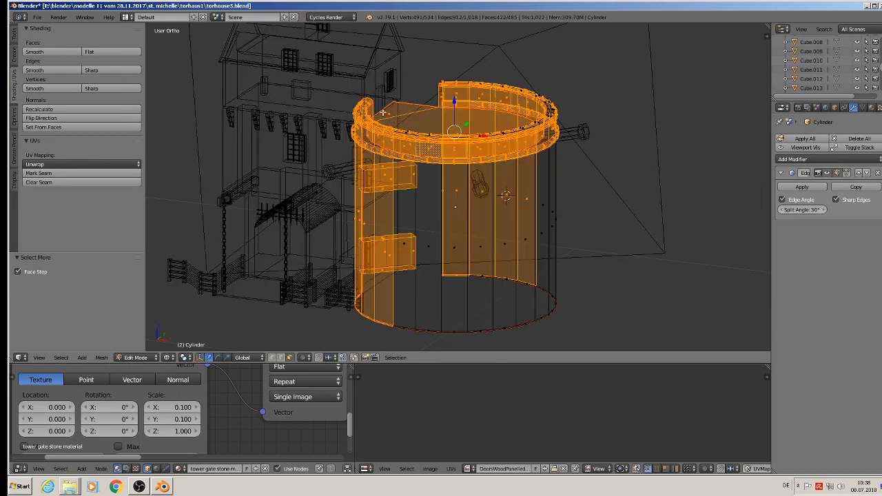
pyautogui.moveTo(407, 221); pyautogui.dragTo(423, 229, button='middle')
pyautogui.press('c')
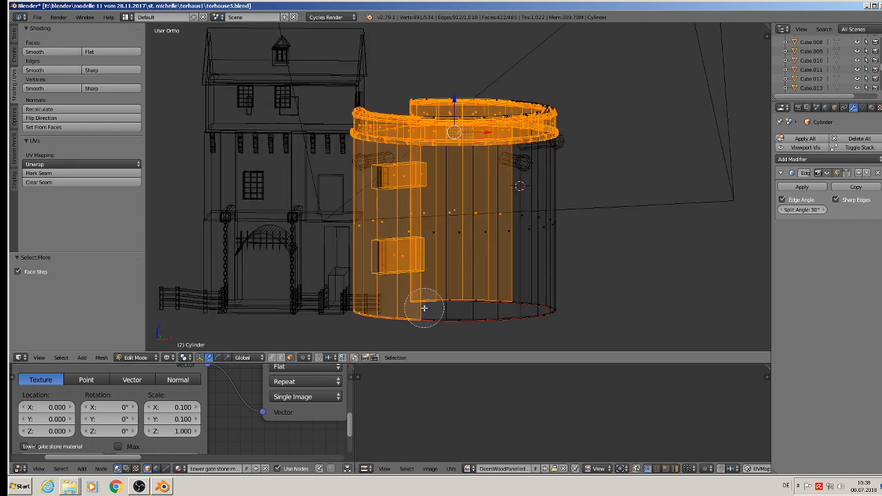
pyautogui.scroll(-3, 420, 310)
pyautogui.moveTo(404, 311); pyautogui.dragTo(375, 299, button='middle')
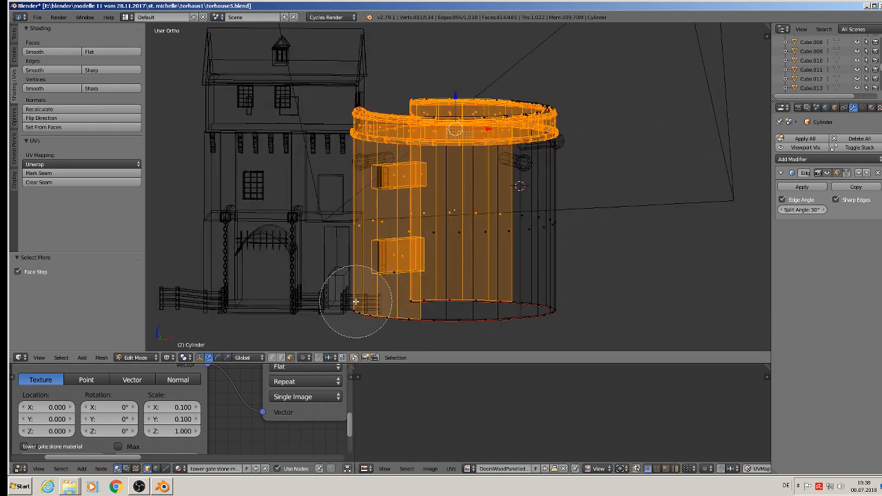
pyautogui.rightClick(307, 338)
# Step: In vertex selection mode, circle-deselect the lower wall and window-opening vertices below the parapet
pyautogui.click(272, 358)
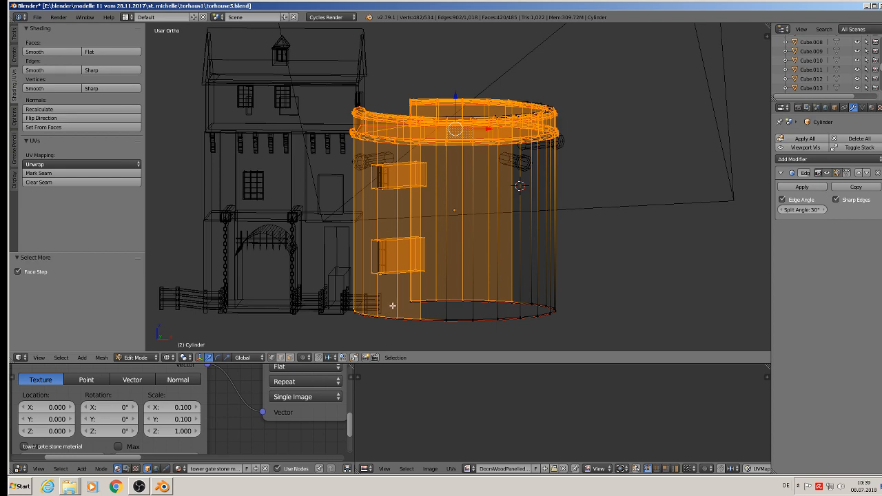
pyautogui.press('c')
pyautogui.moveTo(407, 306)
pyautogui.mouseDown(button='middle')
pyautogui.moveTo(340, 276)
pyautogui.moveTo(514, 288)
pyautogui.moveTo(405, 190)
pyautogui.moveTo(347, 162)
pyautogui.mouseUp(button='middle')
pyautogui.rightClick(354, 181)
pyautogui.moveTo(424, 199)
pyautogui.mouseDown(button='middle')
pyautogui.moveTo(365, 180)
pyautogui.moveTo(331, 199)
pyautogui.mouseUp(button='middle')
pyautogui.press('c')
pyautogui.middleClick(321, 160)
pyautogui.rightClick(321, 161)
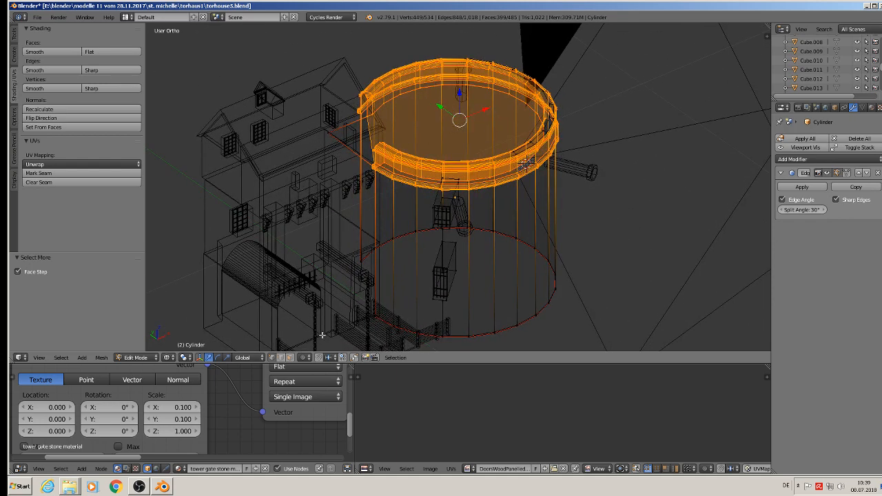
# Step: Deselect the tower's platform face in face selection mode and restore the textured viewport display
pyautogui.click(290, 358)
pyautogui.keyDown('shift'); pyautogui.rightClick(462, 138); pyautogui.keyUp('shift')
pyautogui.moveTo(528, 205); pyautogui.dragTo(242, 196, button='middle')
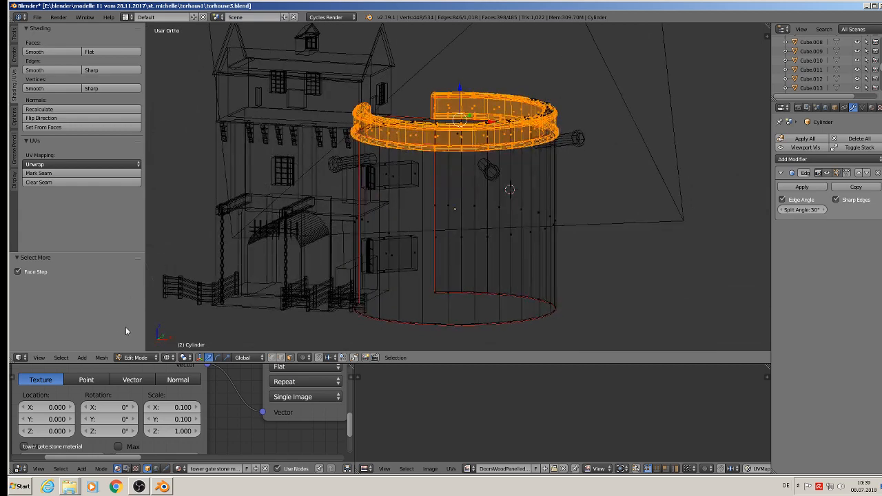
pyautogui.click(167, 358)
pyautogui.click(194, 305)
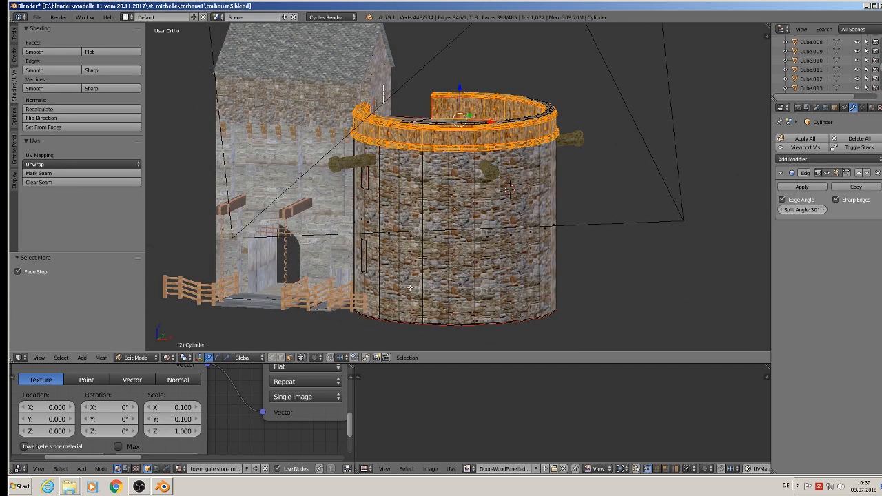
# Step: Rotate the selected parapet faces' UVs by 90° in the UV editor
pyautogui.scroll(-2, 409, 287)
pyautogui.scroll(8, 482, 422)
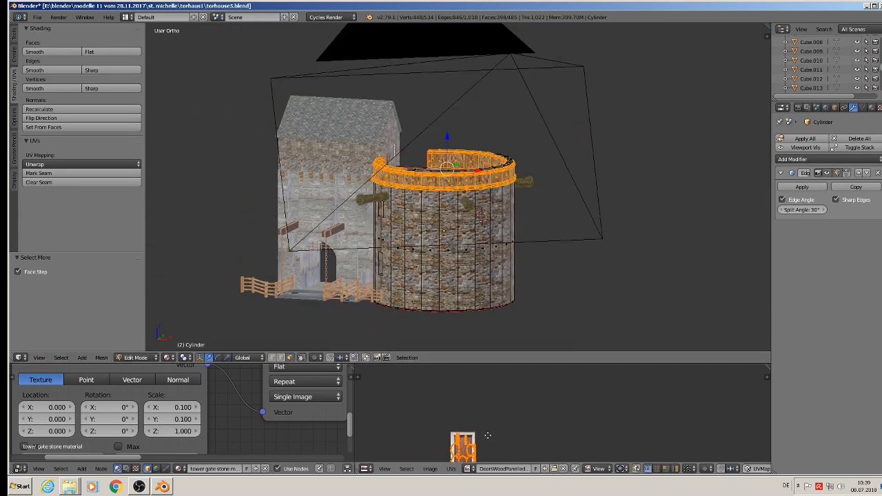
pyautogui.scroll(2, 480, 406)
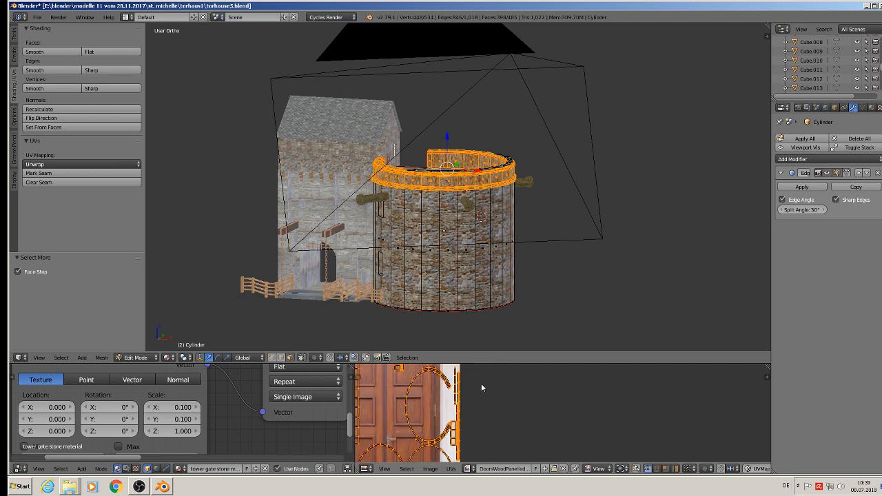
pyautogui.write('r')
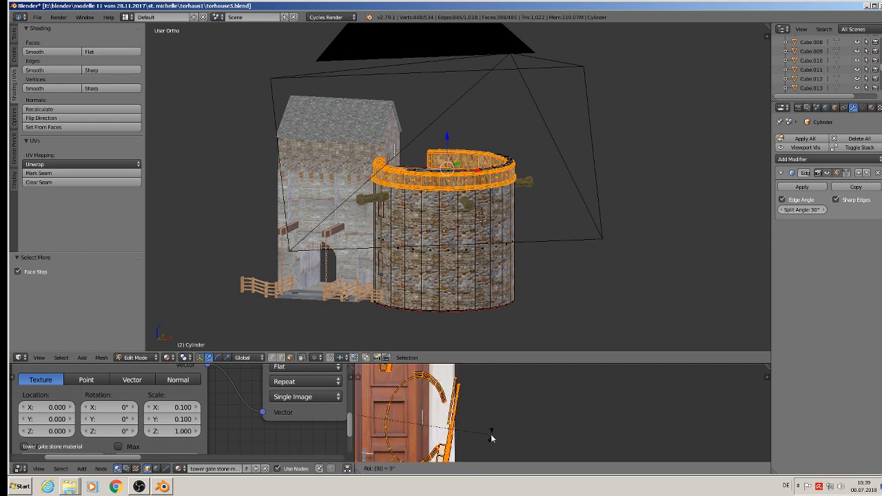
pyautogui.write('90')
pyautogui.press('Return')
pyautogui.scroll(6, 469, 206)
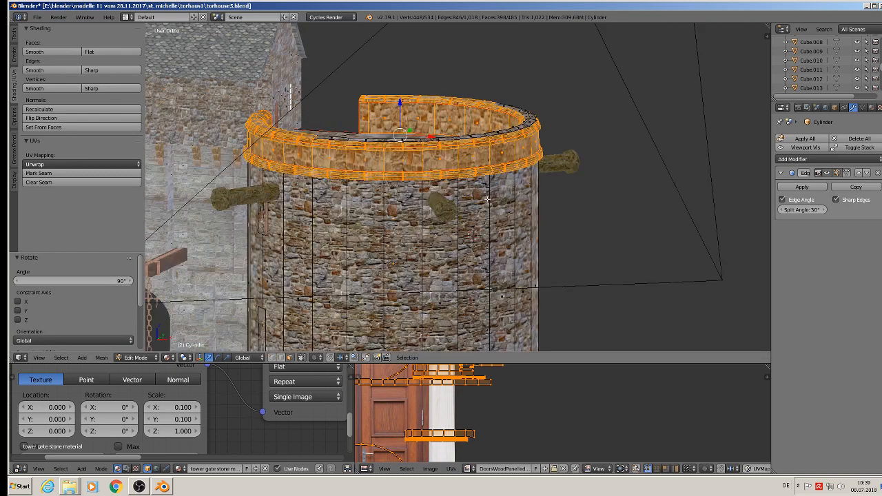
pyautogui.scroll(-3, 480, 275)
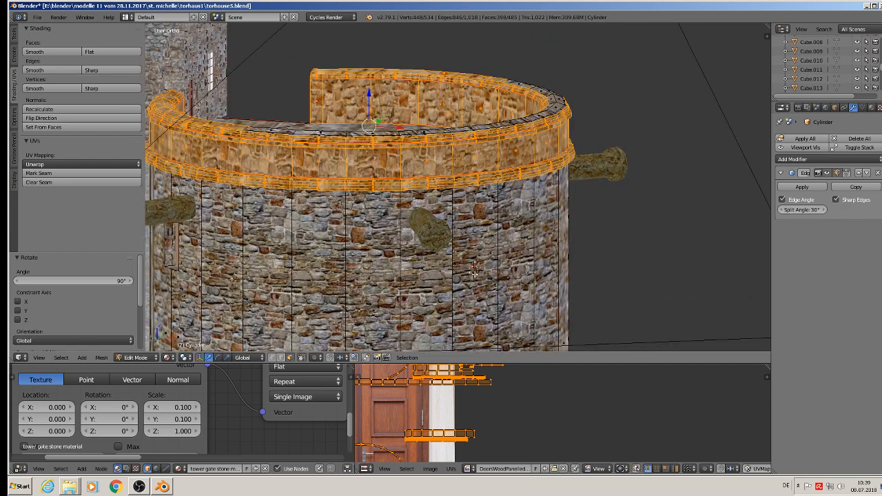
# Step: Scale the parapet's UVs down by a factor of about 0.938 and back up by about 1.058
pyautogui.press('s')
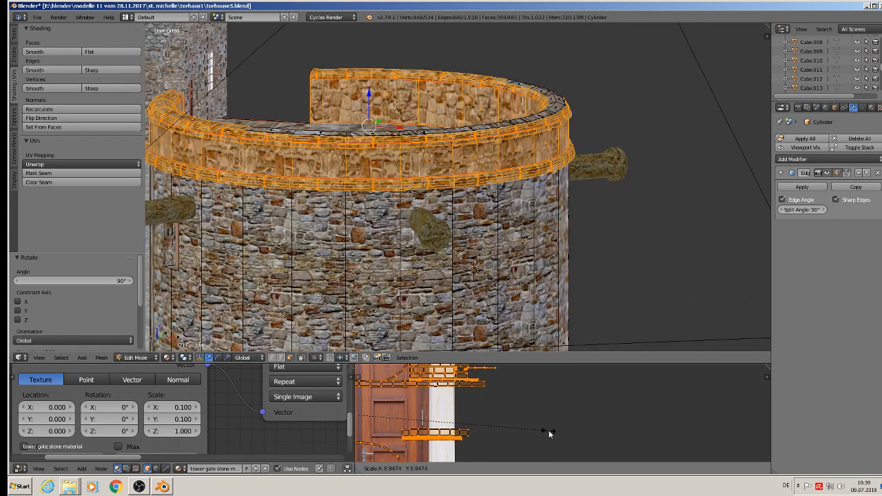
pyautogui.click(547, 434)
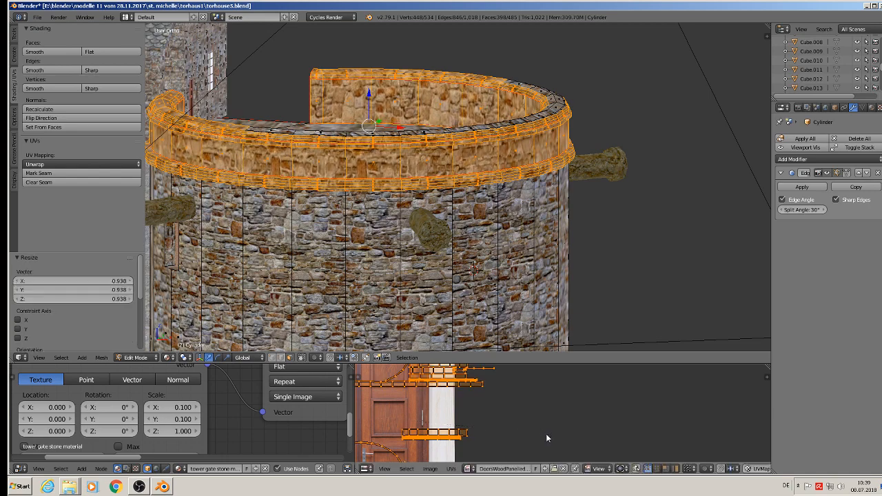
pyautogui.press('Tab')
pyautogui.press('Tab')
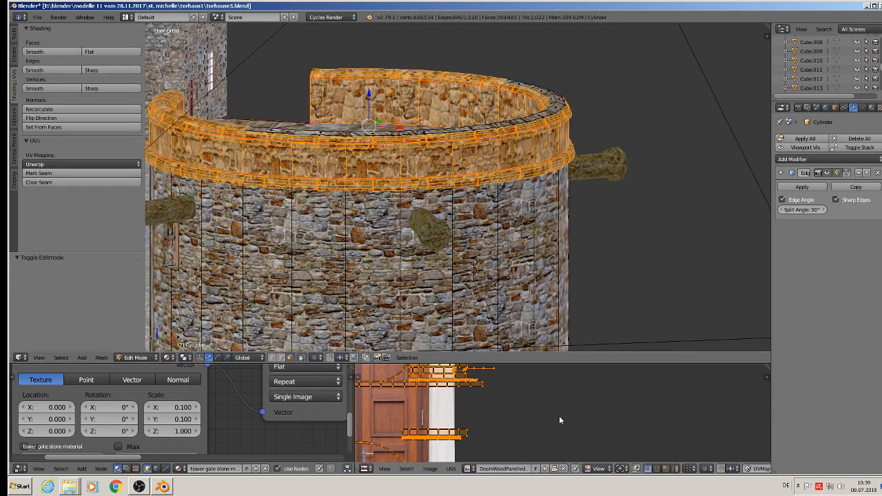
pyautogui.press('s')
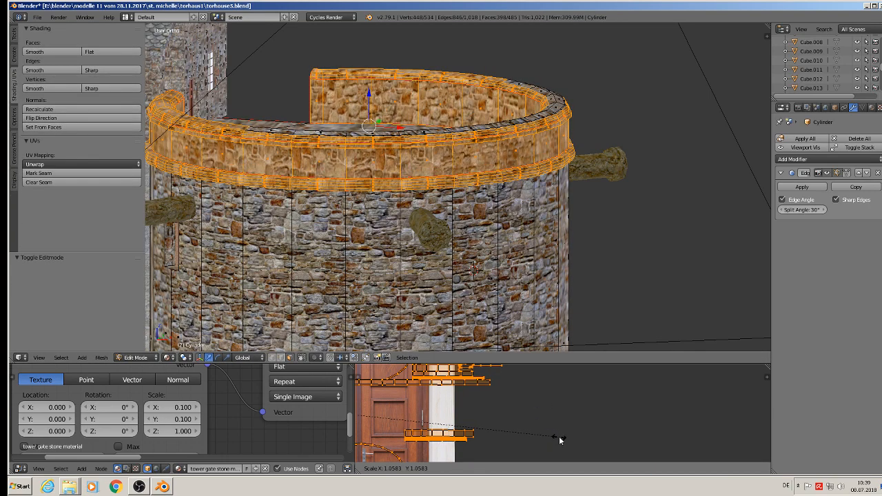
pyautogui.click(560, 439)
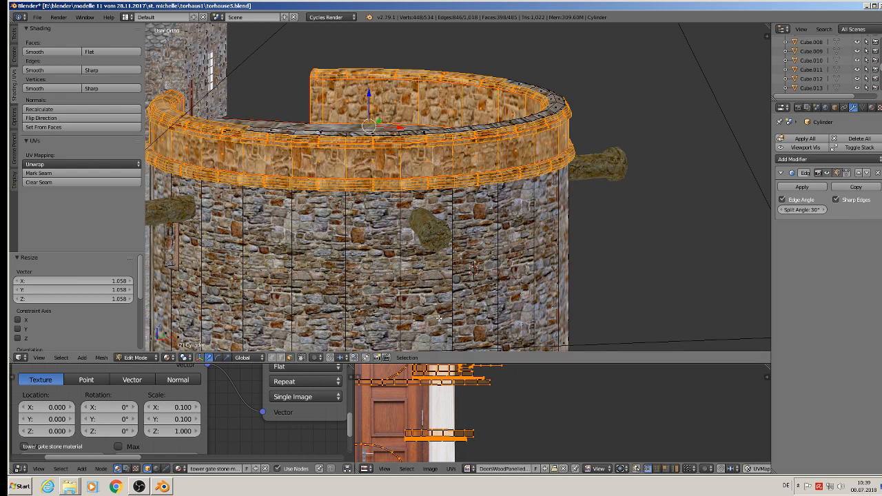
pyautogui.press('r')
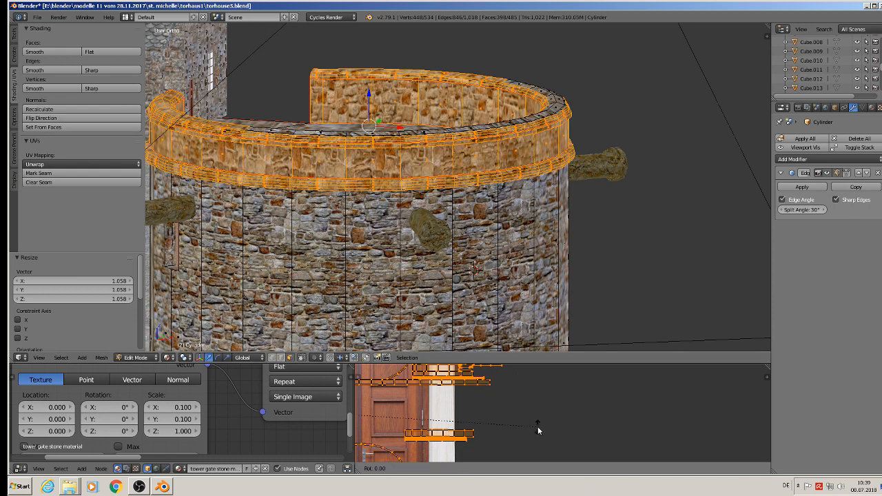
pyautogui.press('9')
pyautogui.press('0')
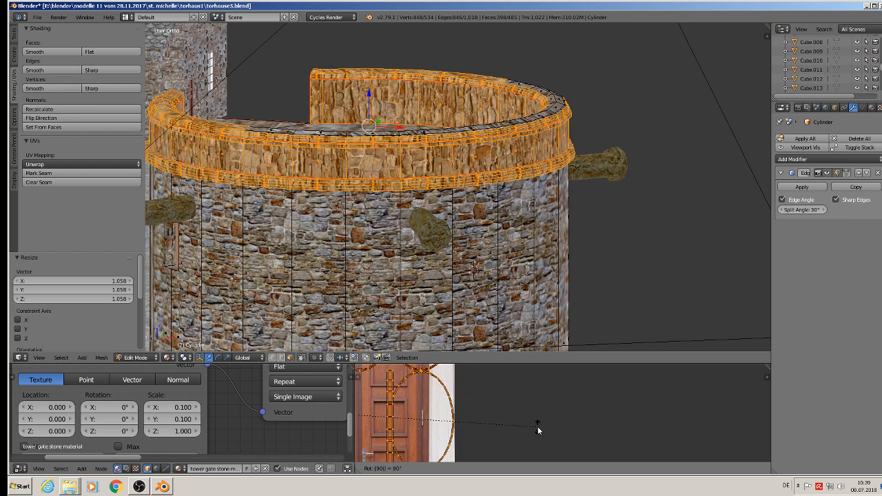
pyautogui.press('Return')
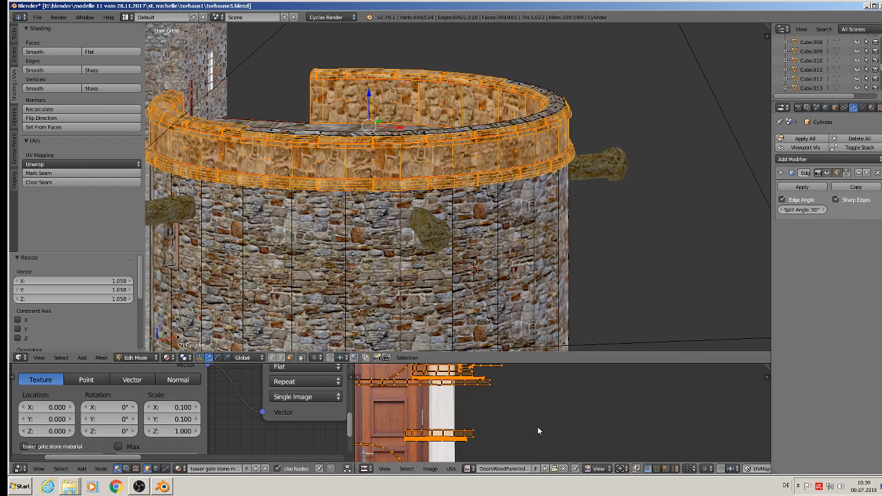
# Step: Rotate the parapet's UVs by 90° and try rescaling them slightly
pyautogui.press('r')
pyautogui.press('9')
pyautogui.press('0')
pyautogui.press('Return')
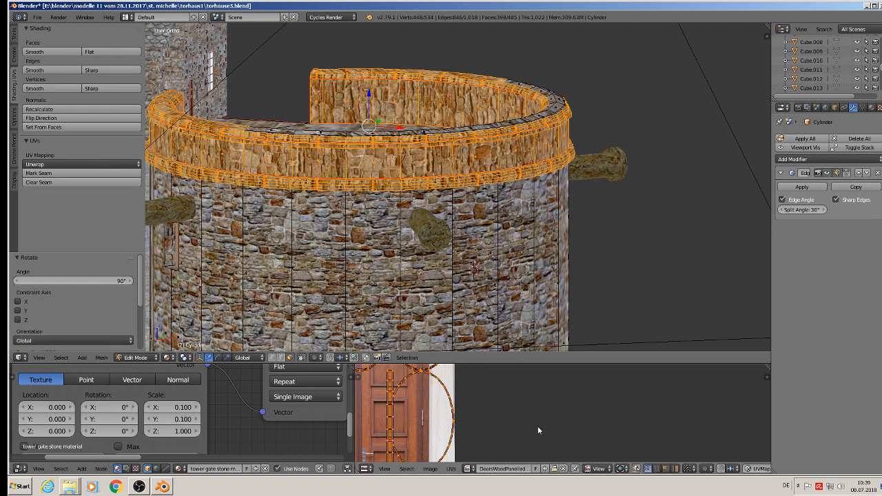
pyautogui.press('s')
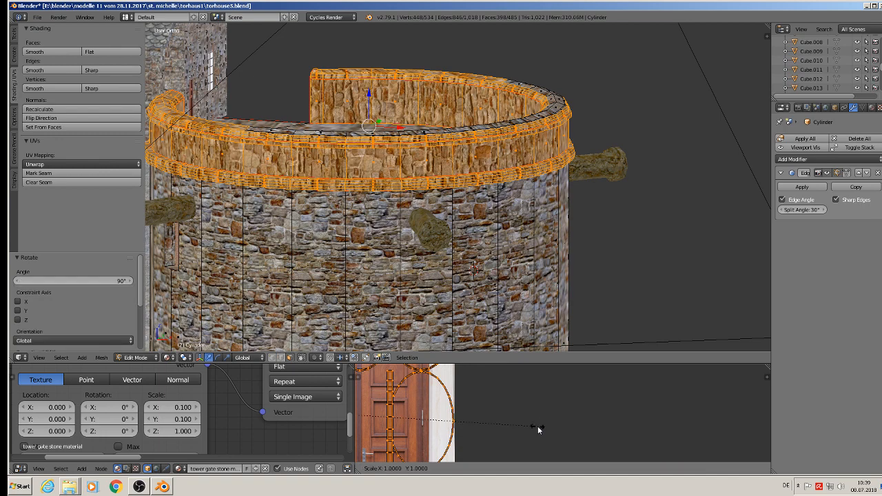
pyautogui.click(581, 410)
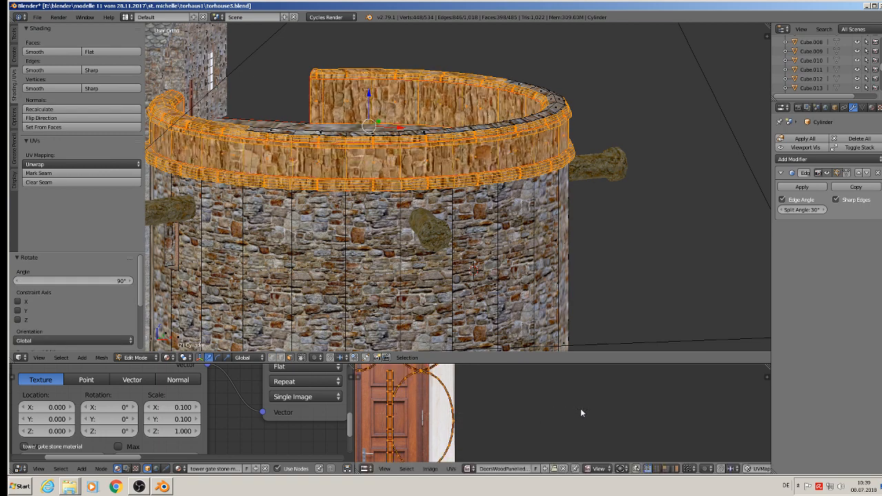
# Step: Rotate the parapet's UVs freehand by about -94° and return to Object Mode
pyautogui.press('r')
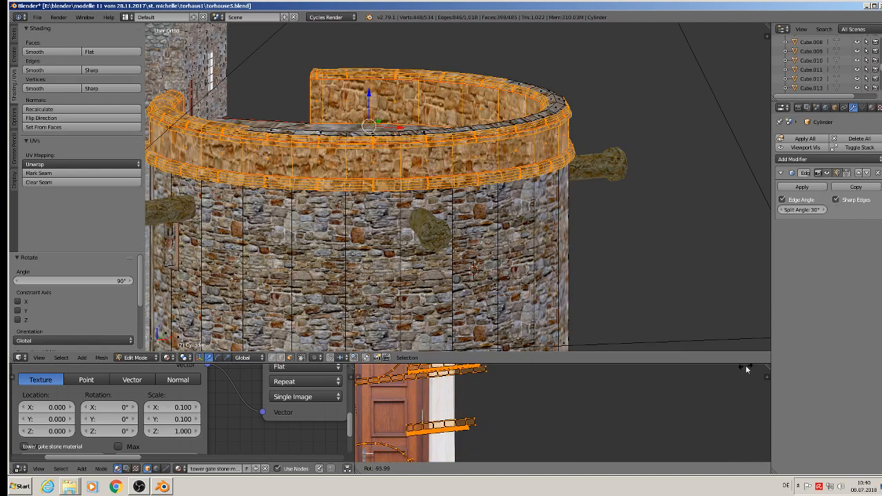
pyautogui.click(747, 368)
pyautogui.press('Tab')
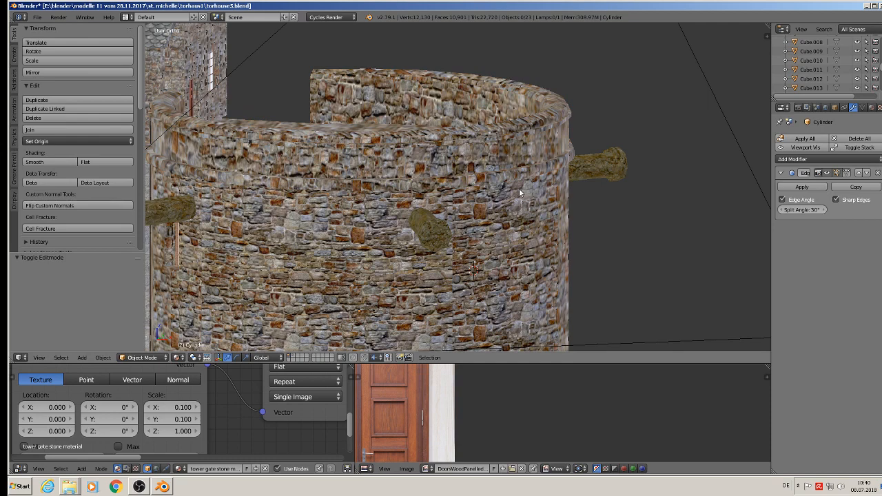
# Step: In Edit Mode, rotate the parapet's UVs freehand by about 186° and clear the selection
pyautogui.scroll(-3, 519, 189)
pyautogui.scroll(-2, 511, 204)
pyautogui.moveTo(507, 208); pyautogui.dragTo(594, 184, button='middle')
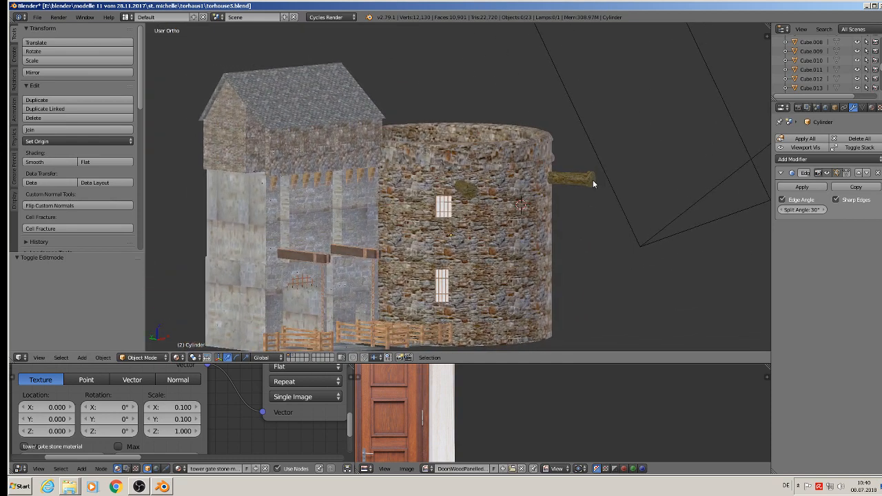
pyautogui.scroll(3, 592, 183)
pyautogui.scroll(3, 431, 144)
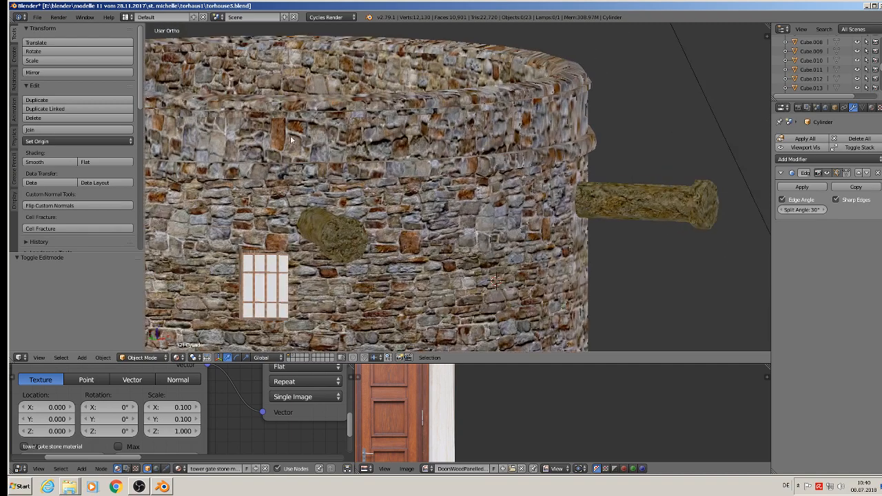
pyautogui.moveTo(472, 160); pyautogui.dragTo(460, 117, button='middle')
pyautogui.press('Tab')
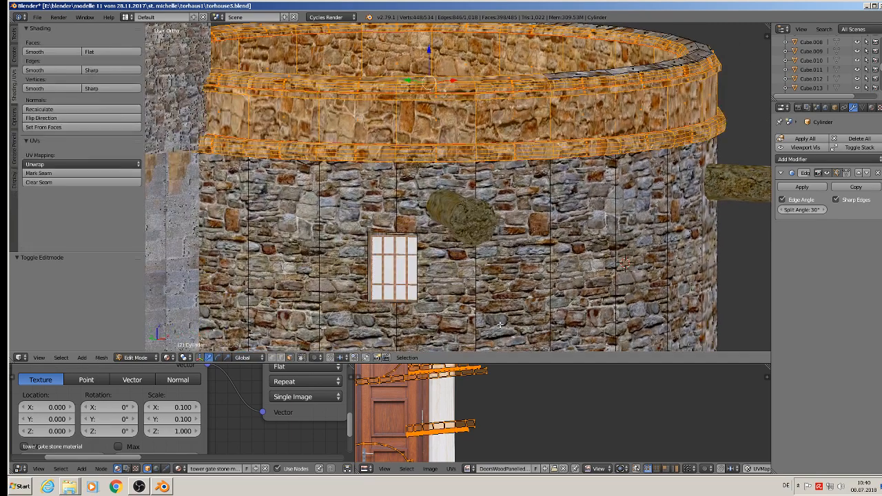
pyautogui.press('r')
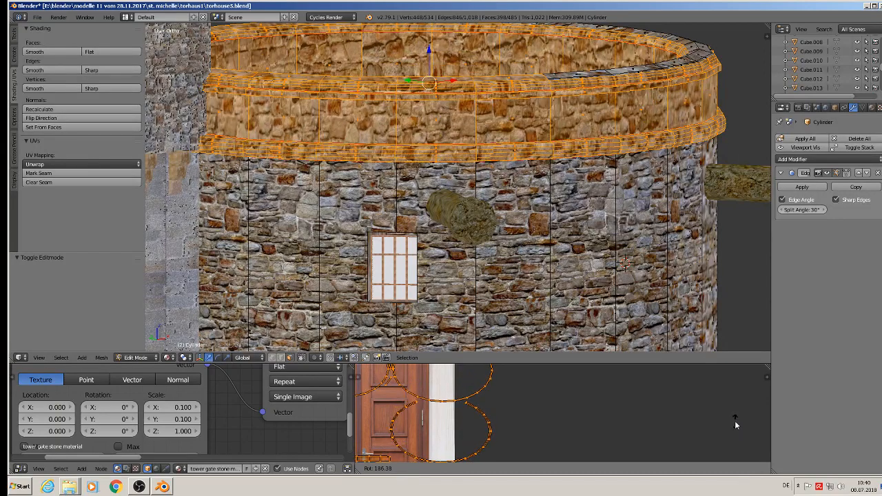
pyautogui.click(735, 424)
pyautogui.press('a')
# Step: Check the tower in Object Mode and select the platform floor inside the parapet in Edit Mode
pyautogui.scroll(-1, 600, 148)
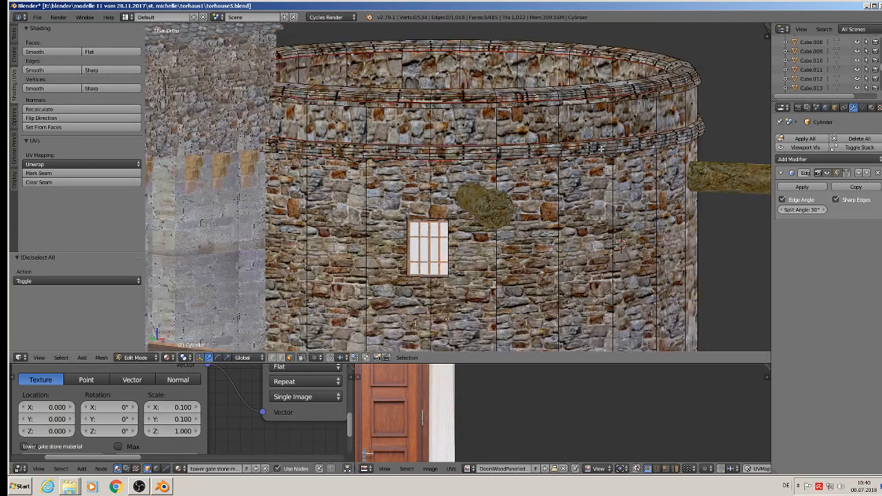
pyautogui.scroll(-1, 601, 148)
pyautogui.press('Tab')
pyautogui.scroll(-2, 586, 150)
pyautogui.moveTo(576, 153); pyautogui.dragTo(520, 175, button='middle')
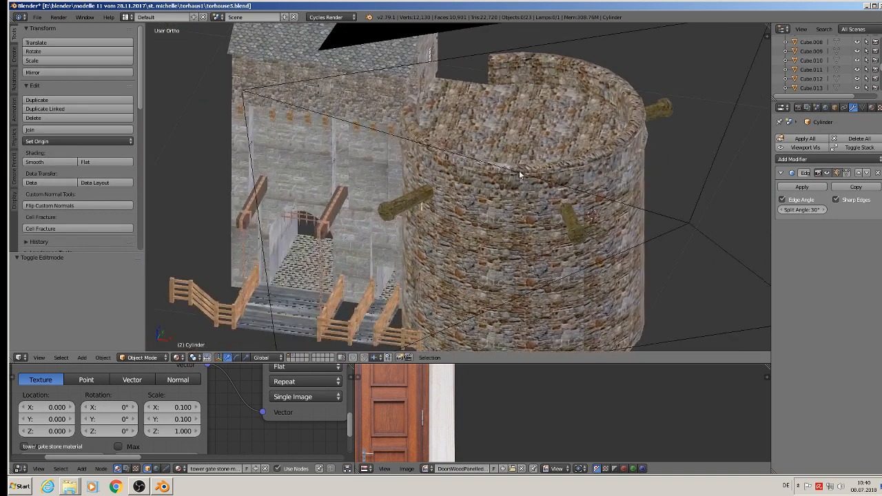
pyautogui.scroll(2, 517, 159)
pyautogui.press('Tab')
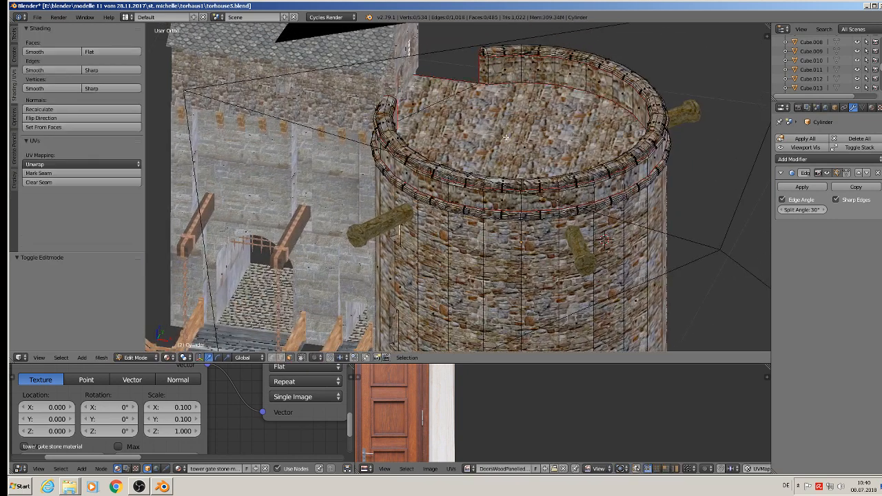
pyautogui.rightClick(514, 140)
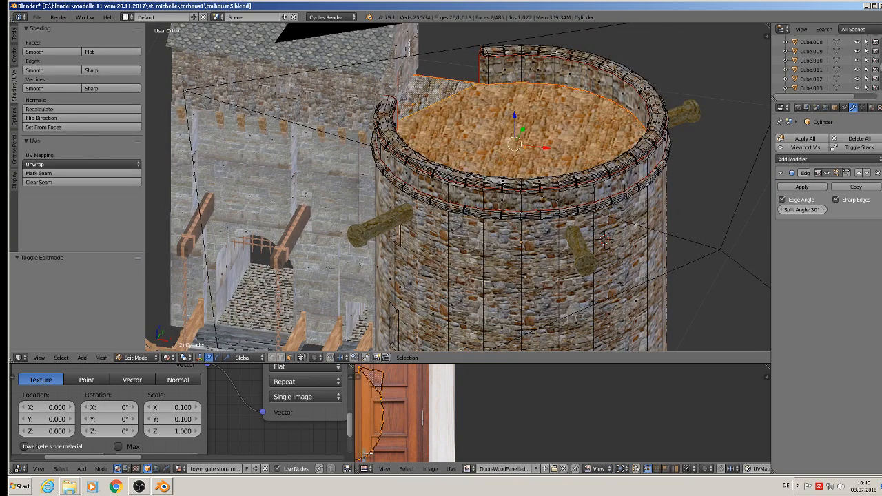
# Step: Add a second material slot to the tower with a new material named "bootem tower"
pyautogui.click(871, 108)
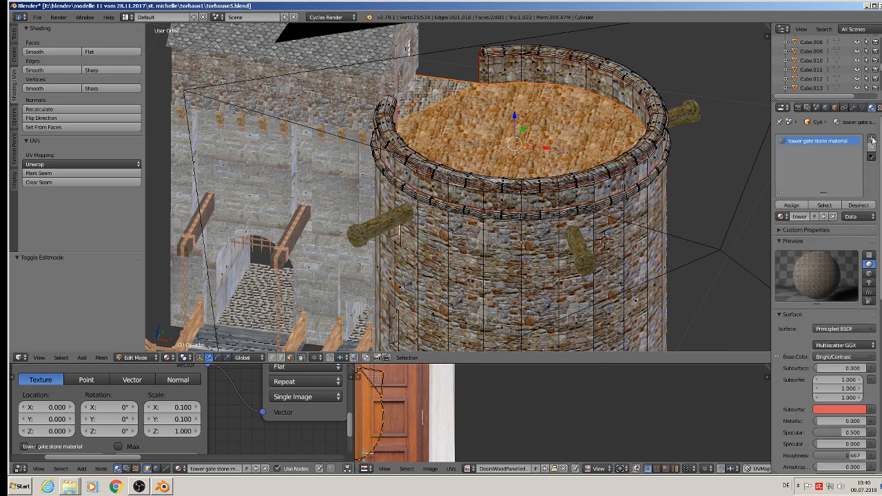
pyautogui.click(871, 140)
pyautogui.click(799, 216)
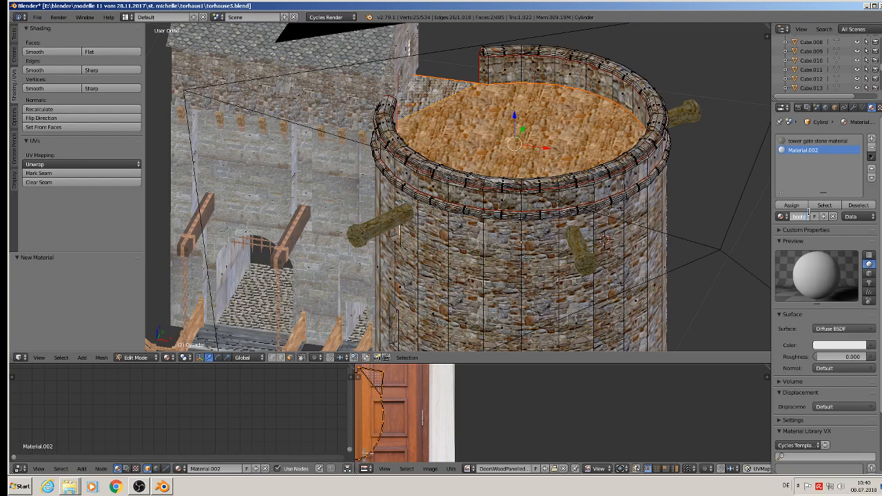
pyautogui.click(808, 213)
pyautogui.write('bootem tower')
pyautogui.press('Return')
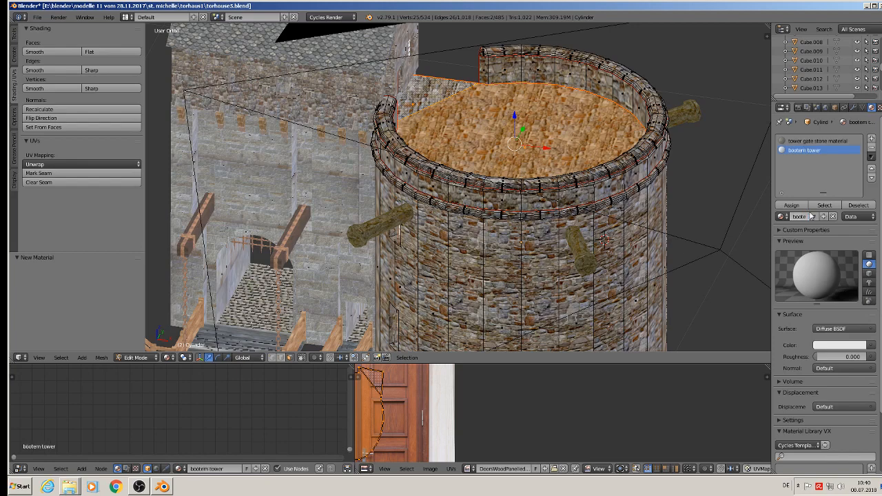
# Step: Delete the new material's default nodes and paste the copied stone material node setup in their place
pyautogui.scroll(-5, 372, 378)
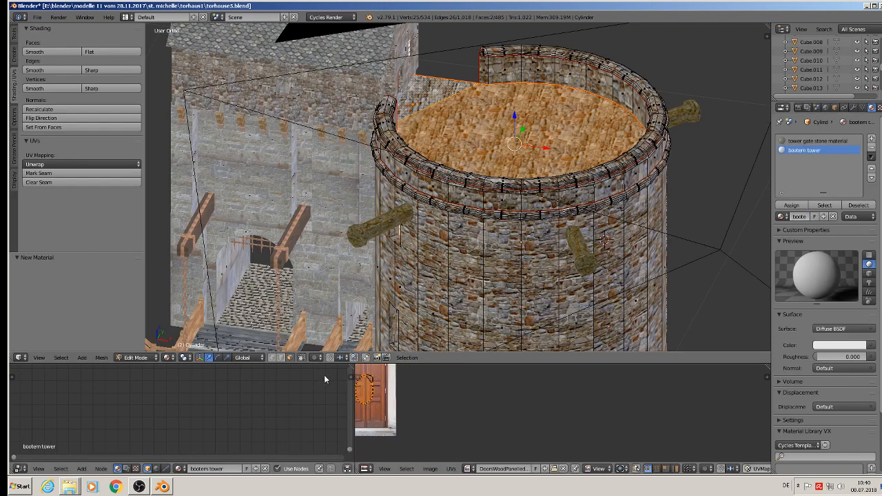
pyautogui.scroll(-8, 305, 403)
pyautogui.moveTo(271, 404); pyautogui.dragTo(125, 423, button='middle')
pyautogui.hotkey('ctrl', 'v')
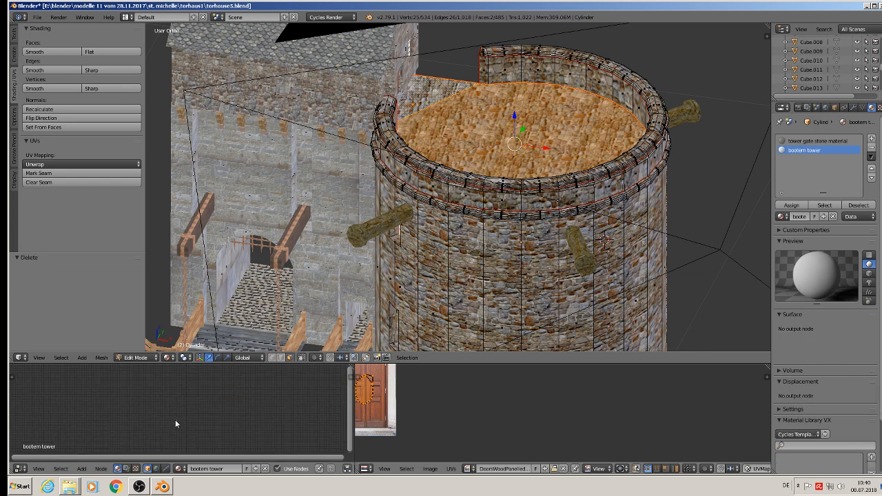
pyautogui.scroll(6, 186, 414)
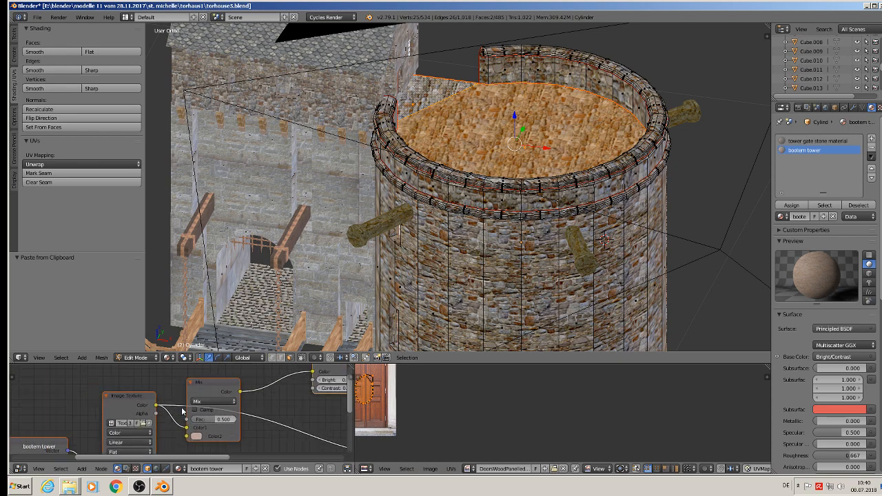
# Step: Delete the Mix node and link the Image Texture's Color output directly to the Bright/Contrast node's Color input
pyautogui.scroll(-1, 183, 411)
pyautogui.press('x')
pyautogui.moveTo(159, 405); pyautogui.dragTo(286, 380)
# Step: Load BrickRound0103_2_S.jpg from the textur folder into the Image Texture node, browsing the files as thumbnails
pyautogui.scroll(3, 160, 412)
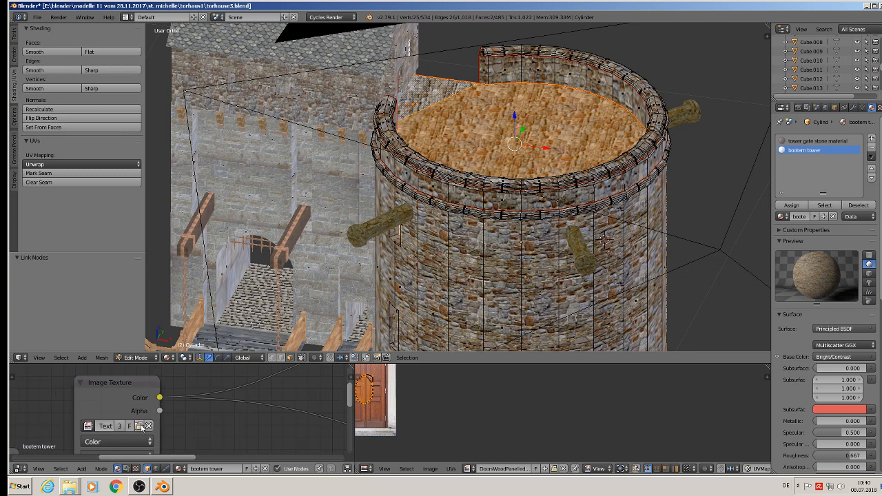
pyautogui.click(139, 426)
pyautogui.click(168, 29)
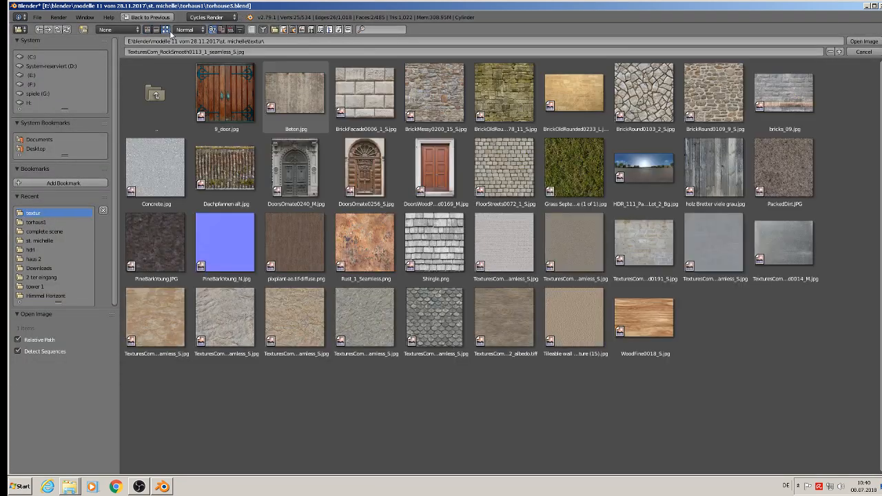
pyautogui.click(625, 93)
pyautogui.doubleClick(625, 93)
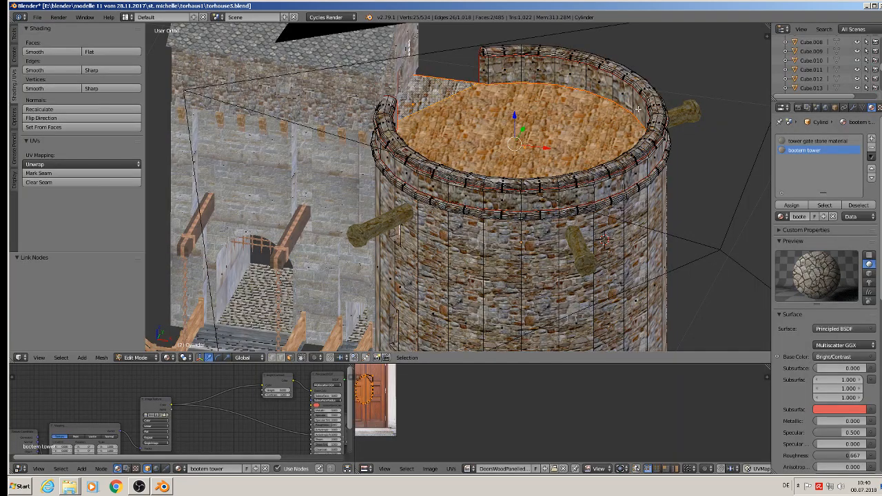
# Step: Assign the bootem tower material to the selected platform floor and set its Mapping scale X to 0.2
pyautogui.click(791, 205)
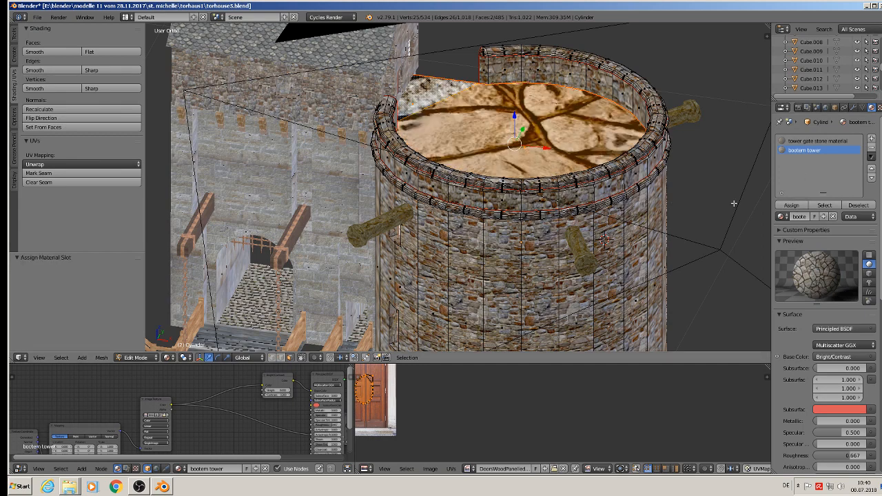
pyautogui.scroll(6, 163, 432)
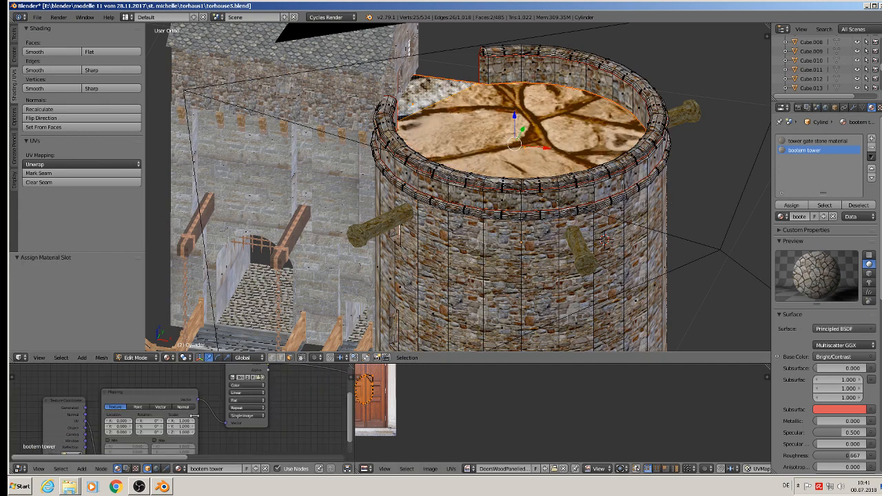
pyautogui.moveTo(180, 419); pyautogui.dragTo(138, 420)
pyautogui.click(163, 420)
pyautogui.click(163, 421)
# Step: Reduce the bootem tower material's Mapping scale to 0.1 in both Y and X, deselect the floor, and return to Object Mode
pyautogui.click(164, 430)
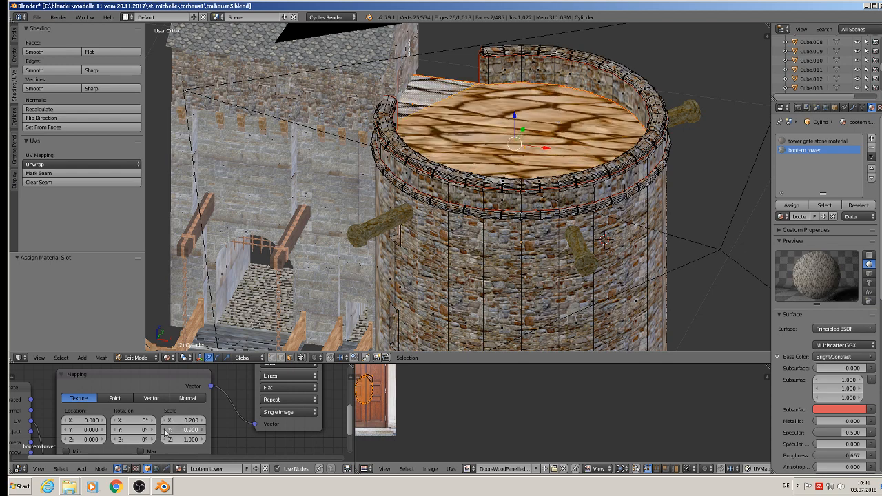
pyautogui.click(164, 430)
pyautogui.click(164, 430)
pyautogui.click(165, 429)
pyautogui.click(165, 429)
pyautogui.click(164, 430)
pyautogui.click(165, 430)
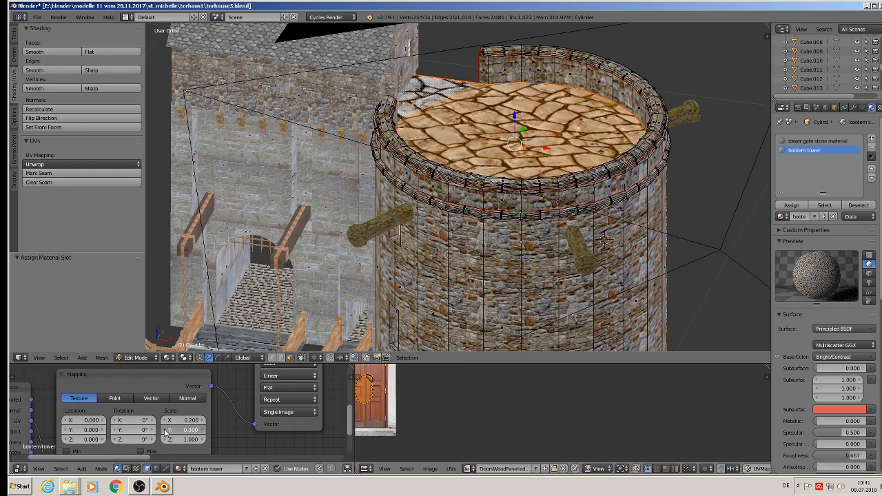
pyautogui.click(164, 430)
pyautogui.click(165, 430)
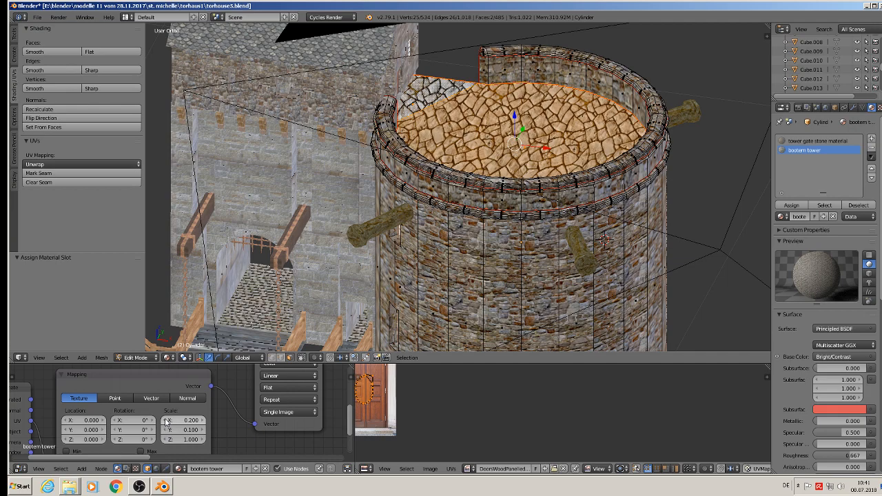
pyautogui.click(165, 421)
pyautogui.press('a')
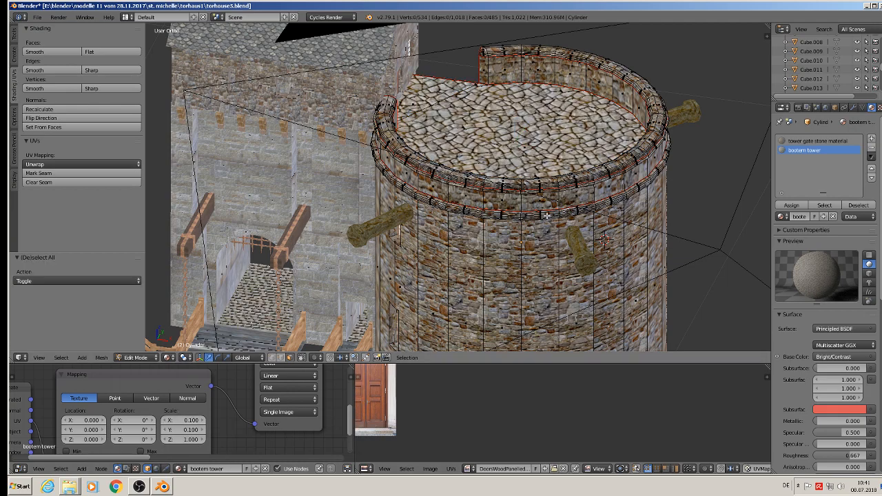
pyautogui.moveTo(563, 217); pyautogui.dragTo(503, 218, button='middle')
pyautogui.press('a')
pyautogui.press('Tab')
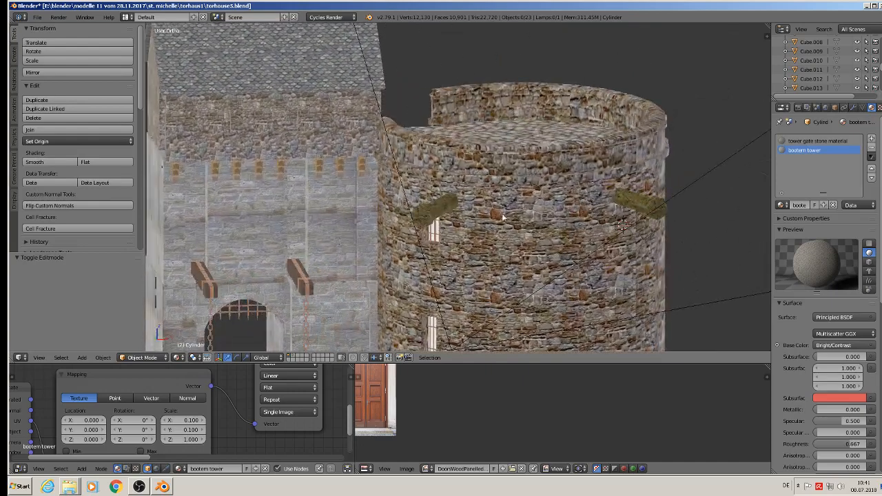
# Step: Change Color2 of the Mix node in the tower beams' sppike material to a light neutral grey, and deselect the beam
pyautogui.rightClick(441, 215)
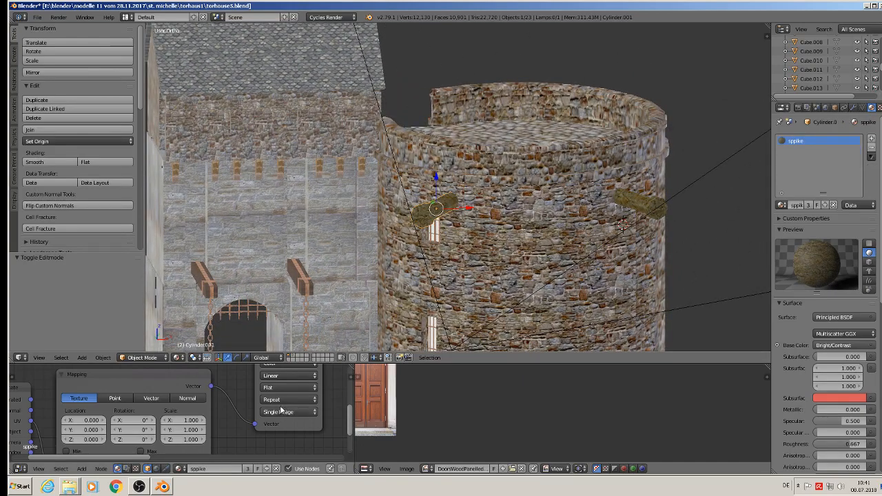
pyautogui.moveTo(217, 449); pyautogui.dragTo(163, 461, button='middle')
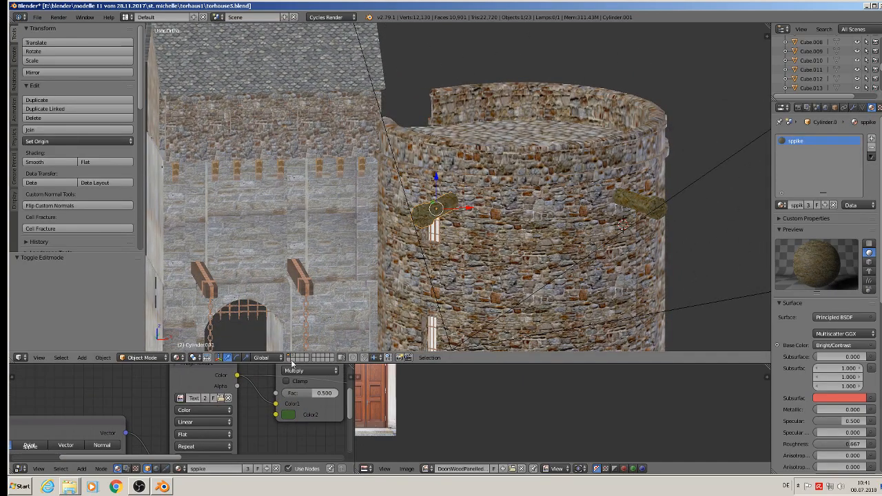
pyautogui.click(288, 415)
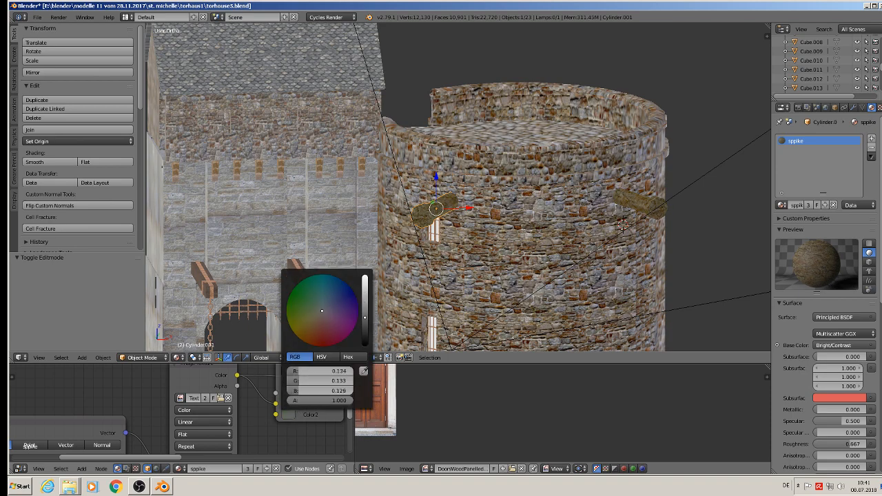
pyautogui.moveTo(366, 318); pyautogui.dragTo(366, 296)
pyautogui.moveTo(541, 188); pyautogui.dragTo(546, 228, button='middle')
pyautogui.press('Tab')
pyautogui.press('Tab')
pyautogui.press('a')
pyautogui.scroll(-4, 472, 206)
pyautogui.scroll(5, 551, 248)
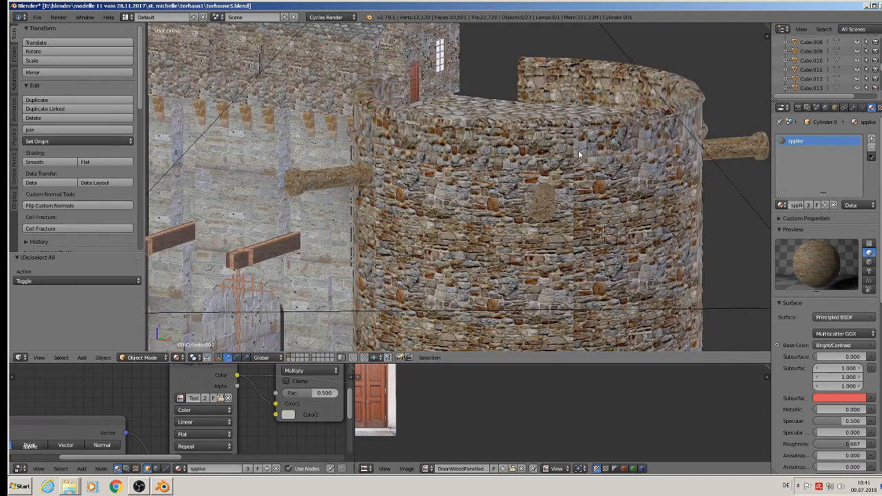
# Step: Examine the textured round tower, its platform floor and beams together with the gatehouse from several sides
pyautogui.press('Tab')
pyautogui.press('Tab')
pyautogui.rightClick(575, 231)
pyautogui.press('Tab')
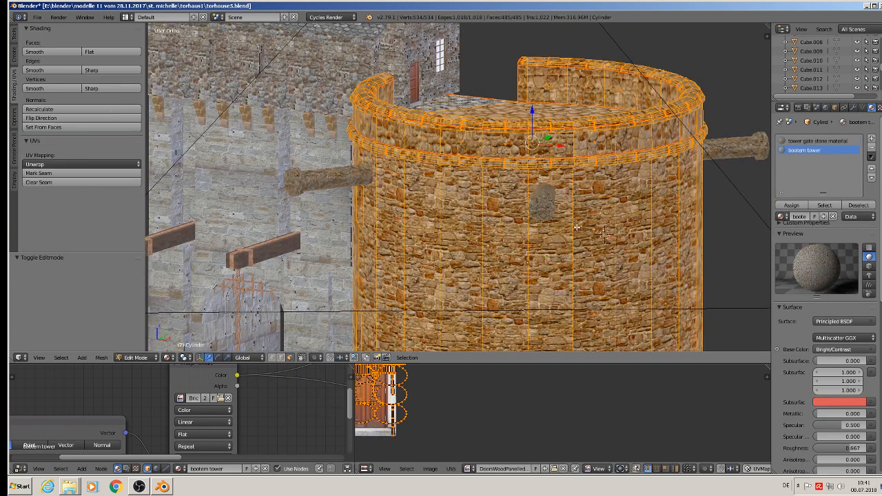
pyautogui.scroll(-4, 577, 227)
pyautogui.press('a')
pyautogui.scroll(3, 575, 226)
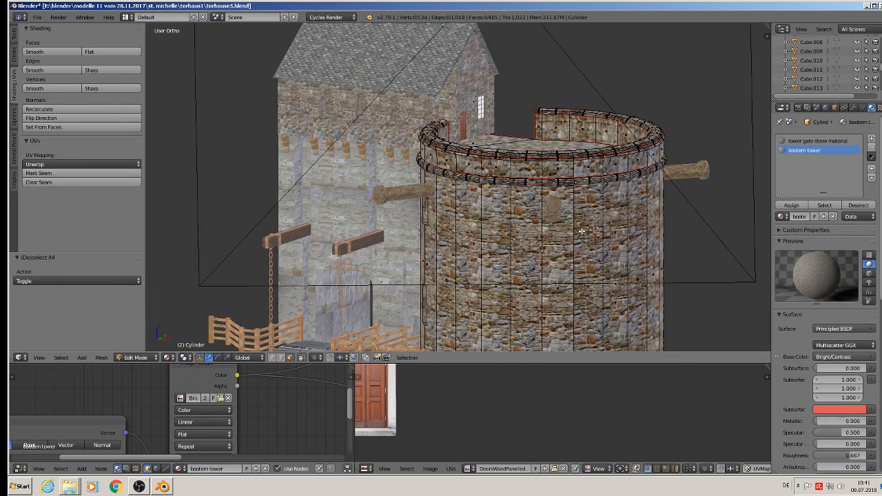
pyautogui.moveTo(571, 223)
pyautogui.mouseDown(button='middle')
pyautogui.moveTo(604, 165)
pyautogui.moveTo(608, 227)
pyautogui.moveTo(572, 231)
pyautogui.mouseUp(button='middle')
pyautogui.press('Tab')
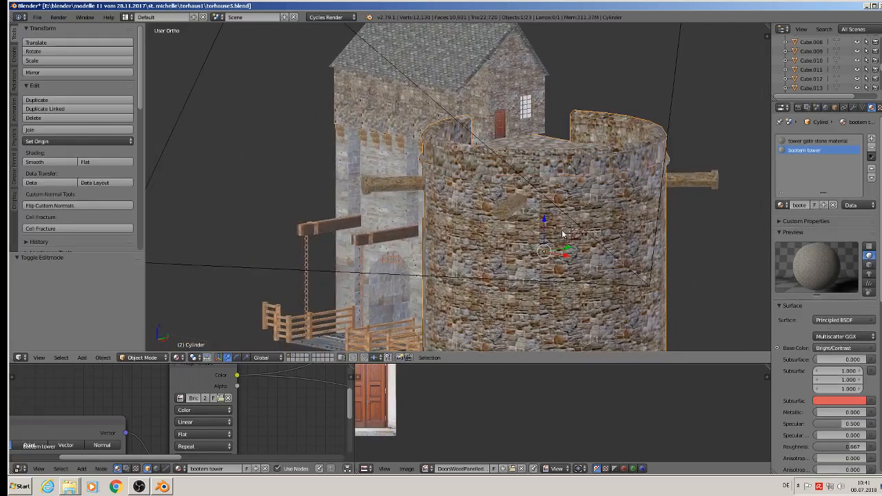
pyautogui.press('Tab')
pyautogui.scroll(2, 544, 197)
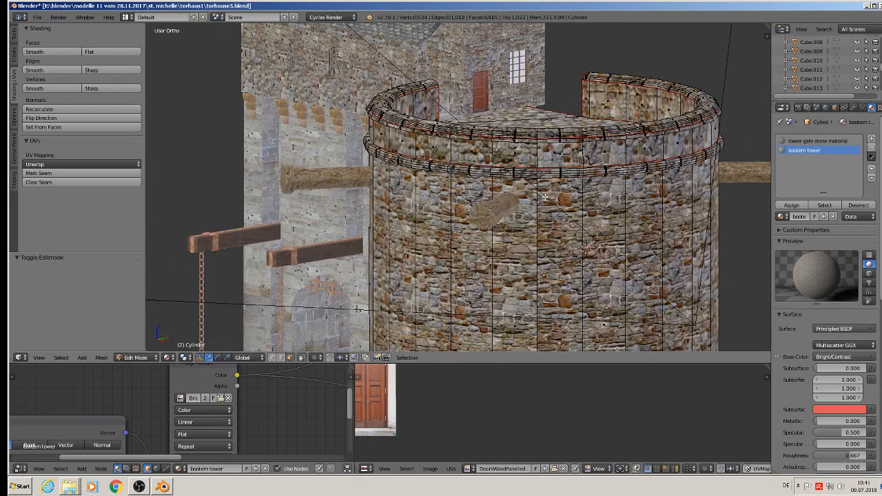
pyautogui.moveTo(544, 198); pyautogui.dragTo(573, 223, button='middle')
pyautogui.press('Tab')
pyautogui.scroll(-4, 589, 209)
pyautogui.press('a')
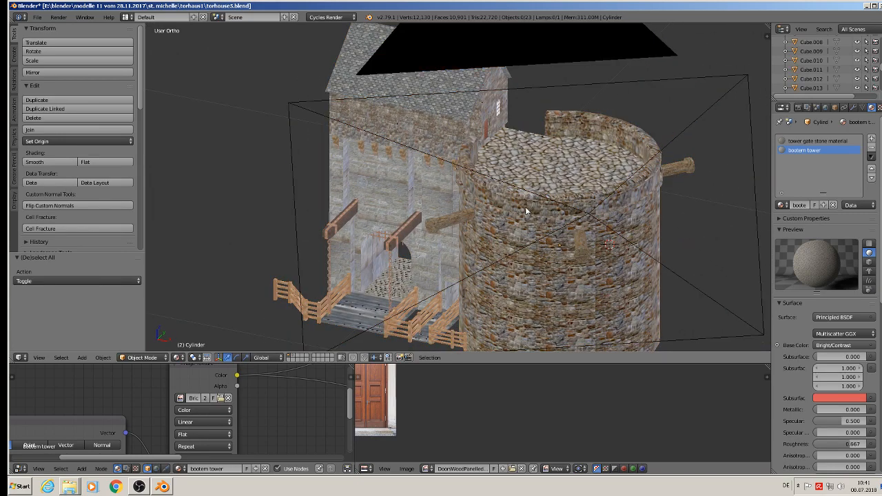
pyautogui.moveTo(528, 207); pyautogui.dragTo(481, 195, button='middle')
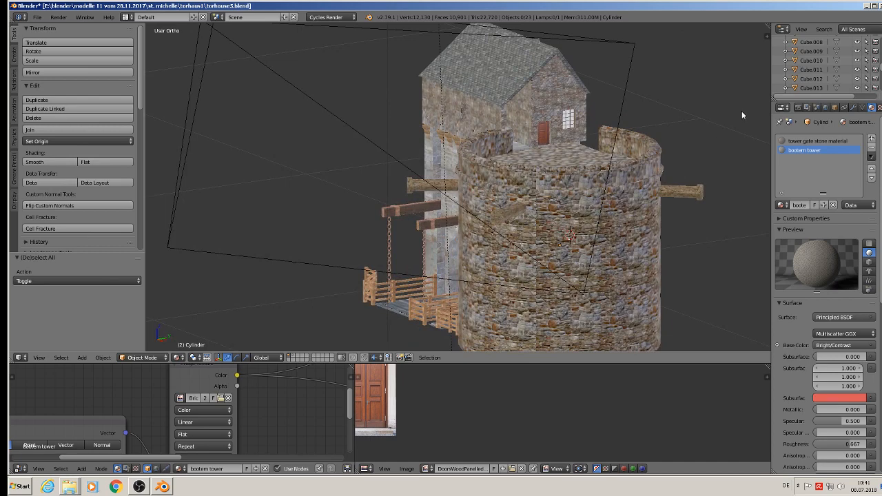
pyautogui.scroll(-4, 655, 142)
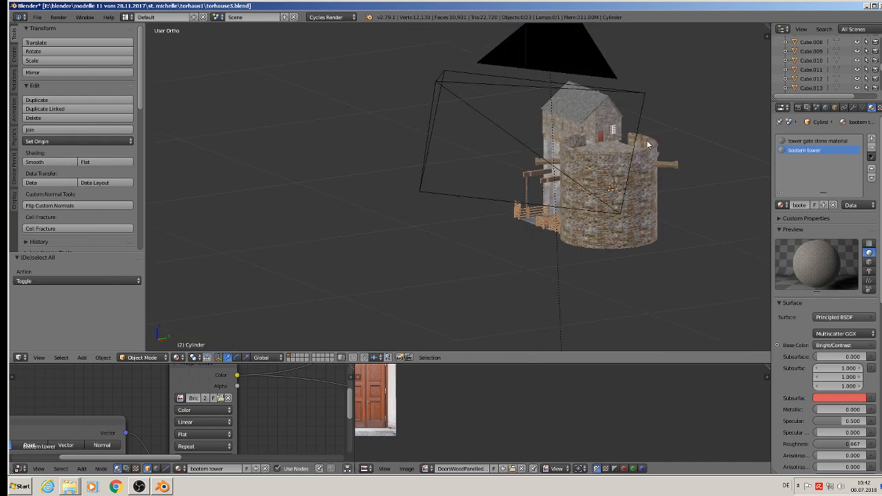
pyautogui.moveTo(648, 142); pyautogui.dragTo(517, 157, button='middle')
pyautogui.scroll(6, 496, 162)
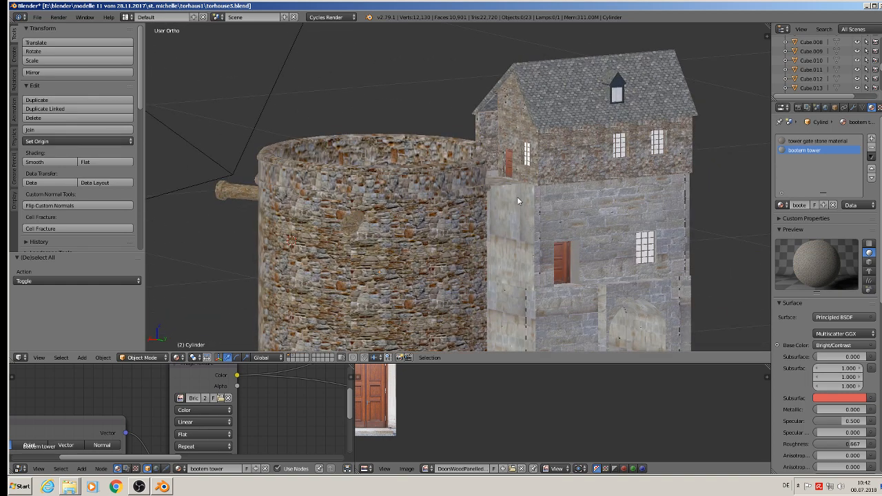
pyautogui.scroll(-6, 436, 200)
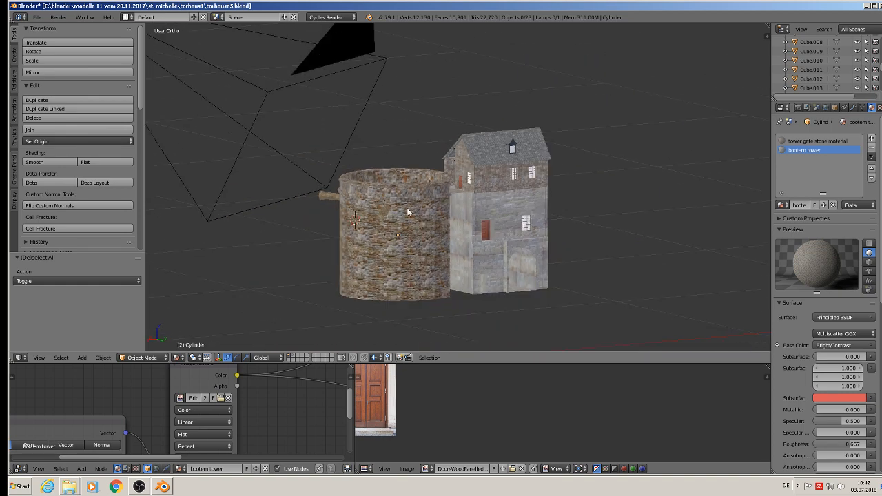
# Step: Examine the reference photos of the gatehouse, concentrating on the stairs and walkway between the tower platform and the building
pyautogui.moveTo(408, 211); pyautogui.dragTo(478, 102, button='middle')
pyautogui.scroll(-4, 478, 102)
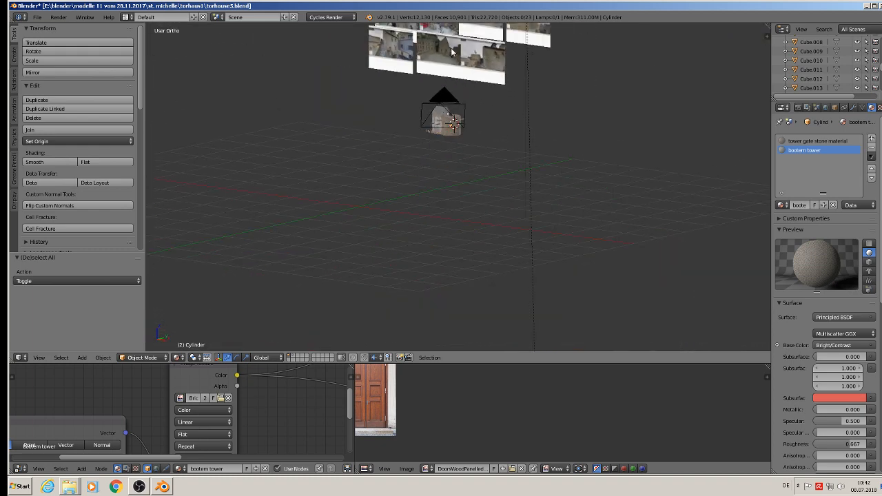
pyautogui.rightClick(465, 45)
pyautogui.press('KP_1')
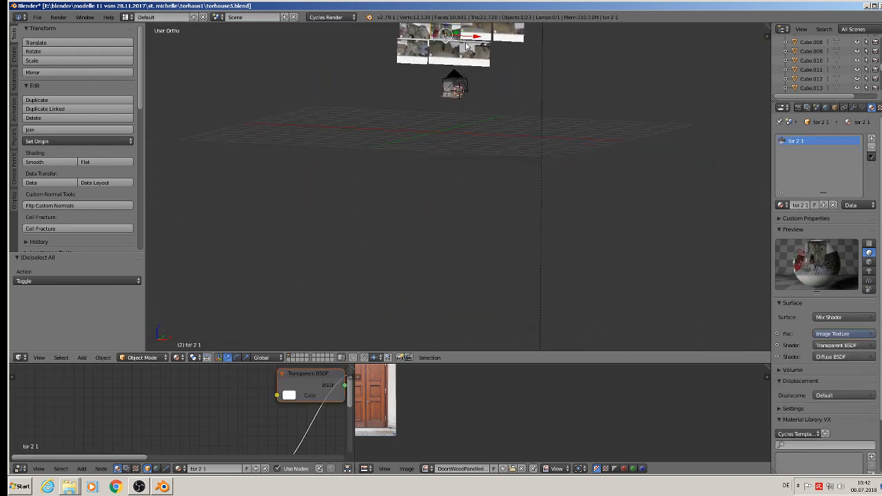
pyautogui.press('KP_Decimal')
pyautogui.scroll(6, 479, 64)
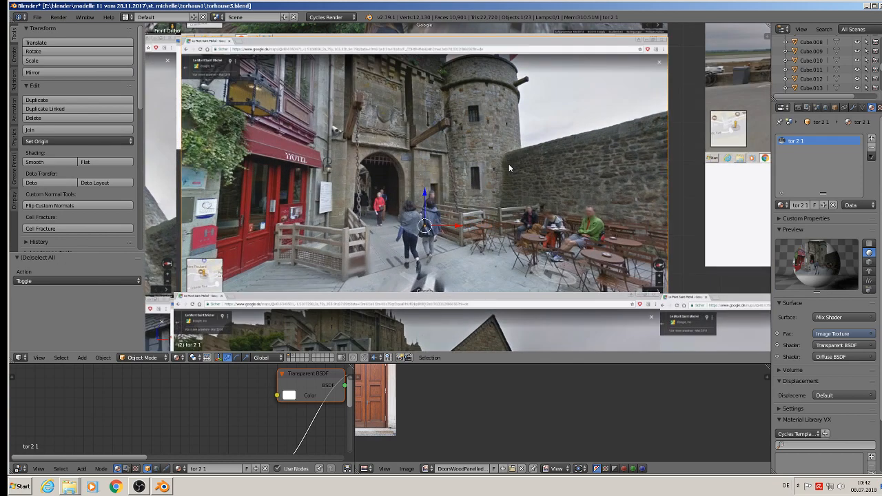
pyautogui.scroll(-4, 535, 198)
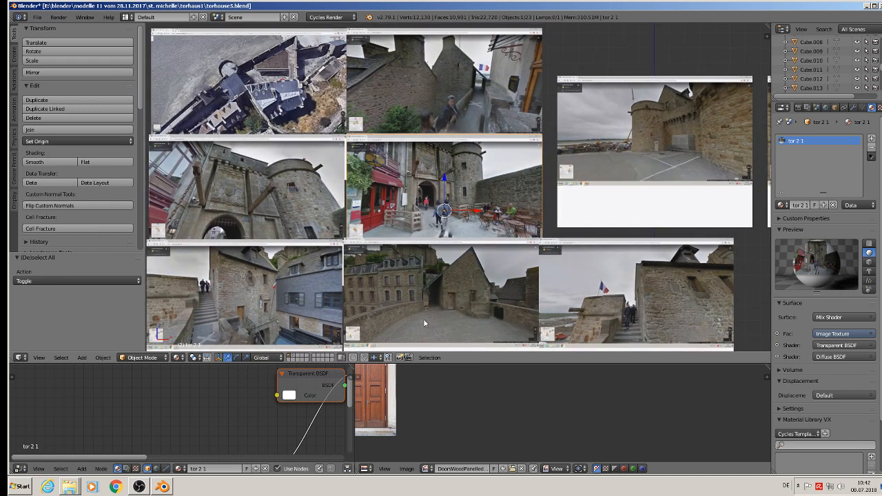
pyautogui.keyDown('shift'); pyautogui.moveTo(520, 313); pyautogui.dragTo(398, 254, button='middle'); pyautogui.keyUp('shift')
pyautogui.scroll(4, 502, 242)
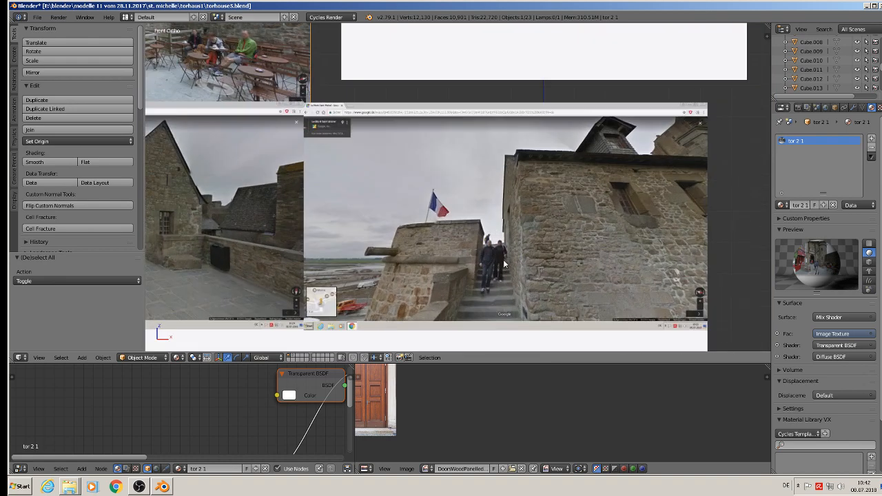
pyautogui.keyDown('shift'); pyautogui.moveTo(528, 285); pyautogui.dragTo(592, 206, button='middle'); pyautogui.keyUp('shift')
pyautogui.scroll(-3, 501, 146)
pyautogui.scroll(3, 228, 188)
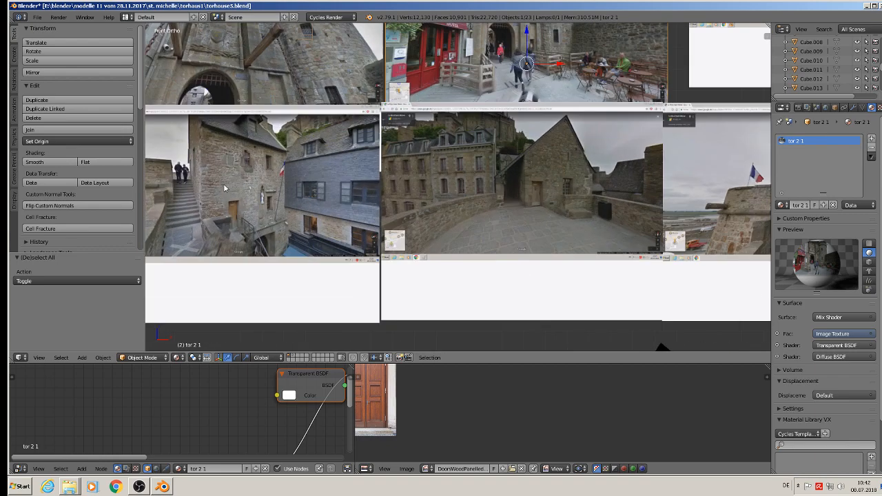
pyautogui.keyDown('shift'); pyautogui.moveTo(229, 196); pyautogui.dragTo(362, 213, button='middle'); pyautogui.keyUp('shift')
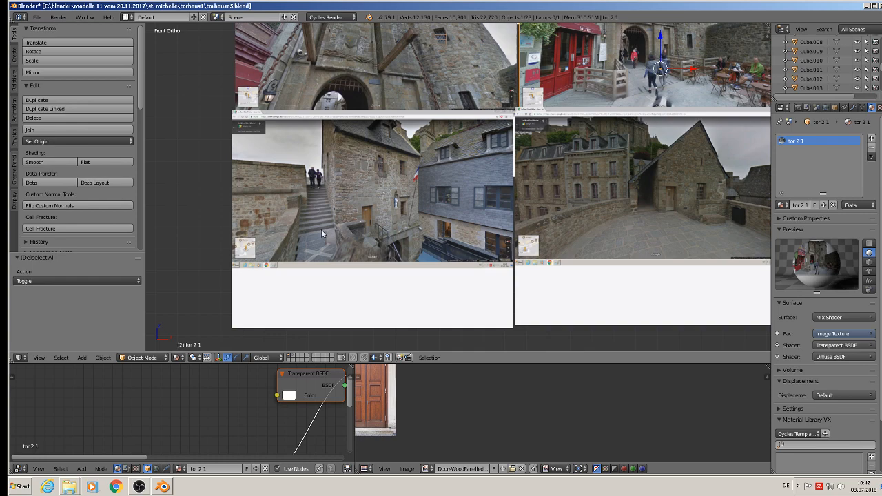
pyautogui.scroll(-4, 321, 230)
pyautogui.keyDown('shift'); pyautogui.moveTo(368, 249); pyautogui.dragTo(439, 128, button='middle'); pyautogui.keyUp('shift')
pyautogui.scroll(-3, 448, 161)
# Step: Add a cube where the round tower meets the gatehouse and scale it down uniformly to about 3% of its size
pyautogui.moveTo(552, 217); pyautogui.dragTo(447, 238, button='middle')
pyautogui.scroll(5, 481, 234)
pyautogui.scroll(1, 430, 230)
pyautogui.scroll(3, 458, 207)
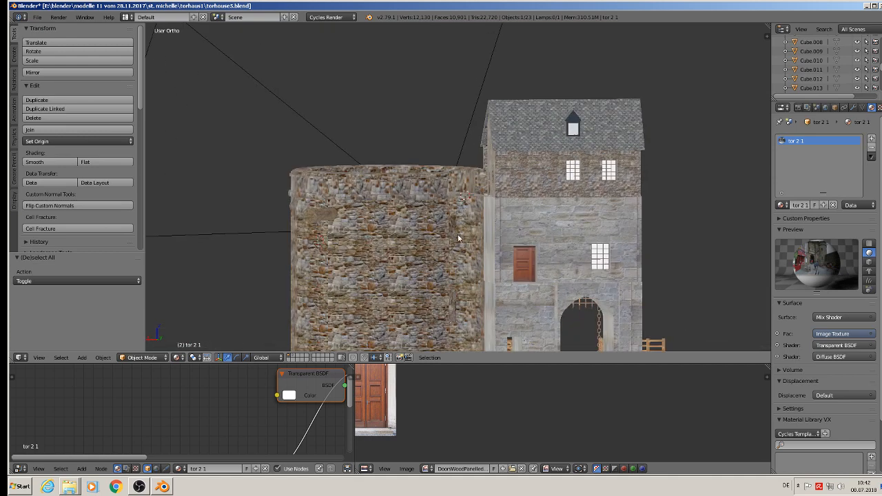
pyautogui.click(81, 357)
pyautogui.moveTo(94, 346)
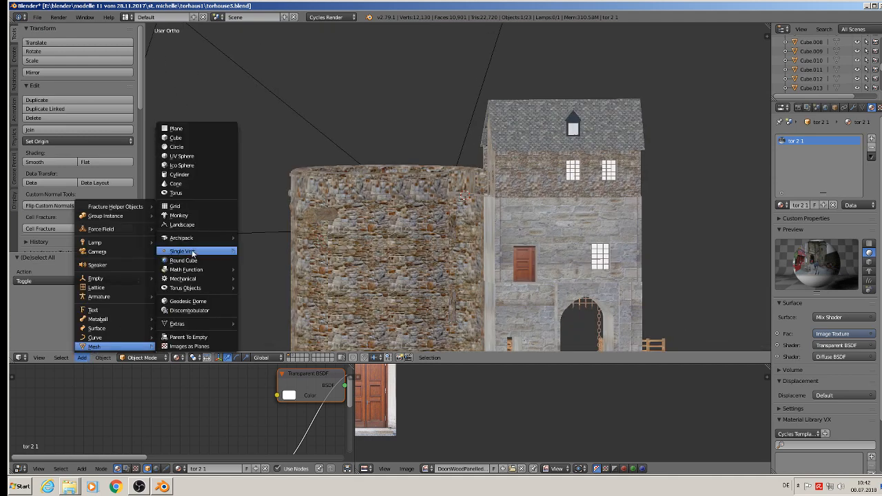
pyautogui.click(193, 145)
pyautogui.press('s')
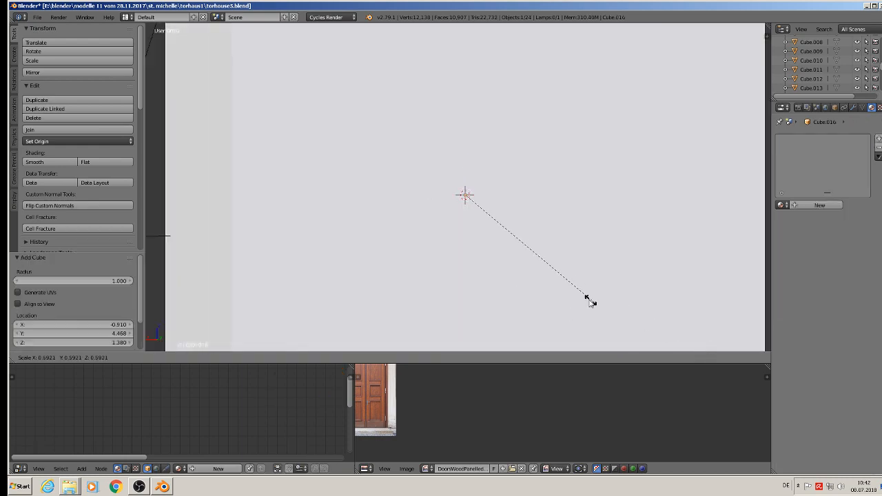
pyautogui.click(453, 205)
# Step: Move the small cube about 0.169 along Y, out from the tower's edge beside the gatehouse wall
pyautogui.moveTo(458, 201); pyautogui.dragTo(516, 241, button='middle')
pyautogui.press('g')
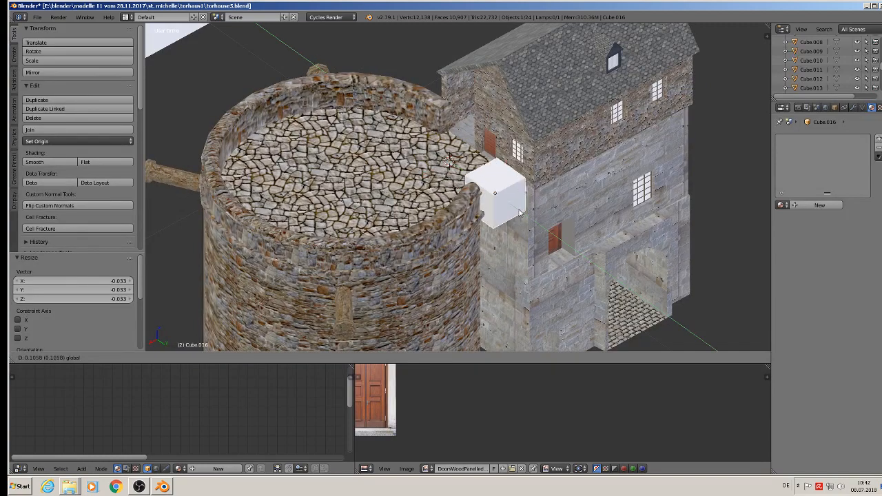
pyautogui.press('y')
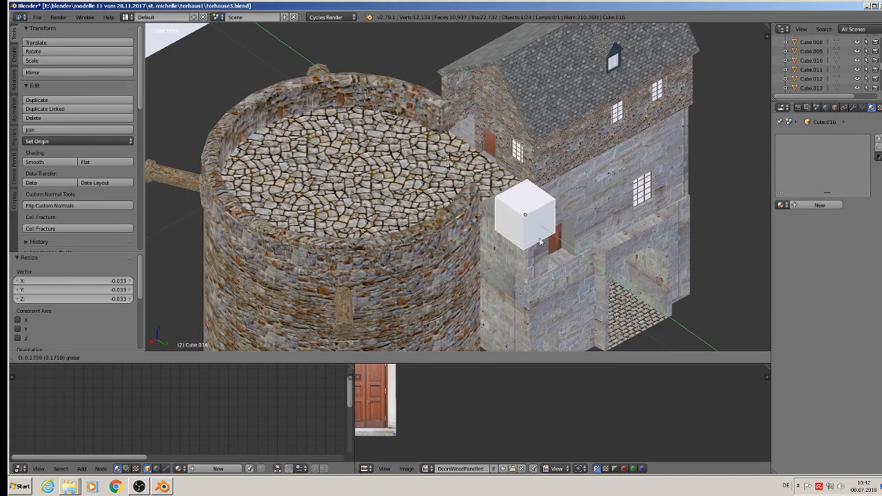
pyautogui.click(490, 208)
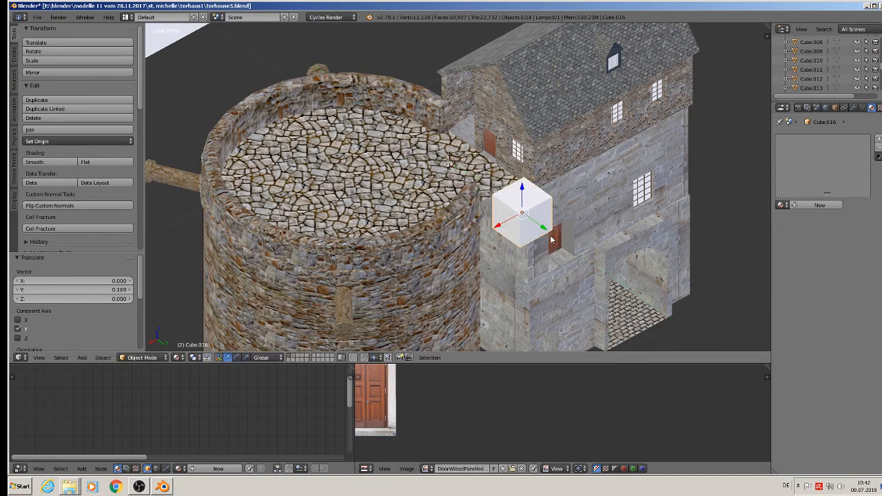
# Step: Flatten the cube into a thin slab by scaling it to about 0.201 along Z
pyautogui.moveTo(551, 239); pyautogui.dragTo(531, 251, button='middle')
pyautogui.scroll(2, 531, 250)
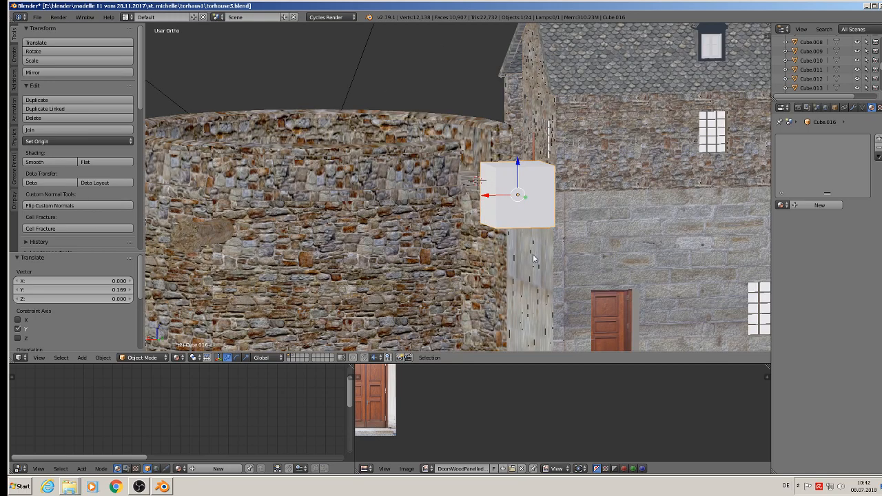
pyautogui.press('s')
pyautogui.press('z')
pyautogui.click(522, 214)
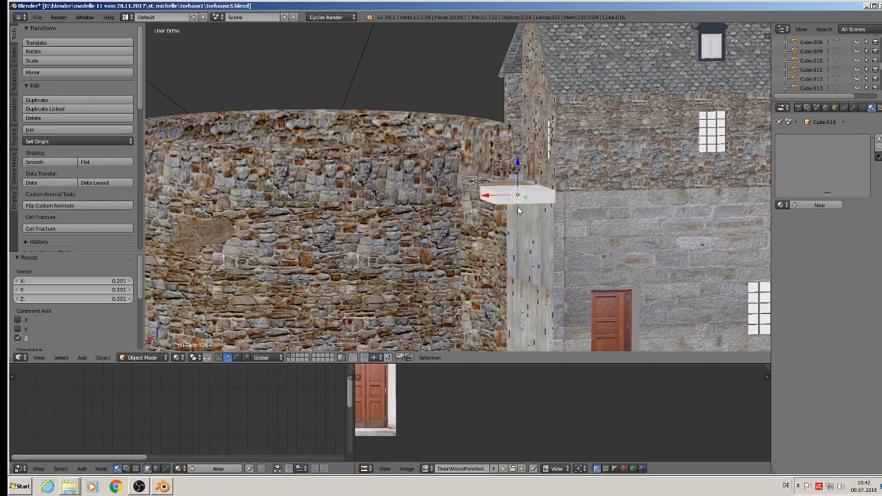
# Step: Narrow the connecting slab by scaling it to 0.300 along Y
pyautogui.press('s')
pyautogui.press('Escape')
pyautogui.moveTo(527, 220); pyautogui.dragTo(625, 296, button='middle')
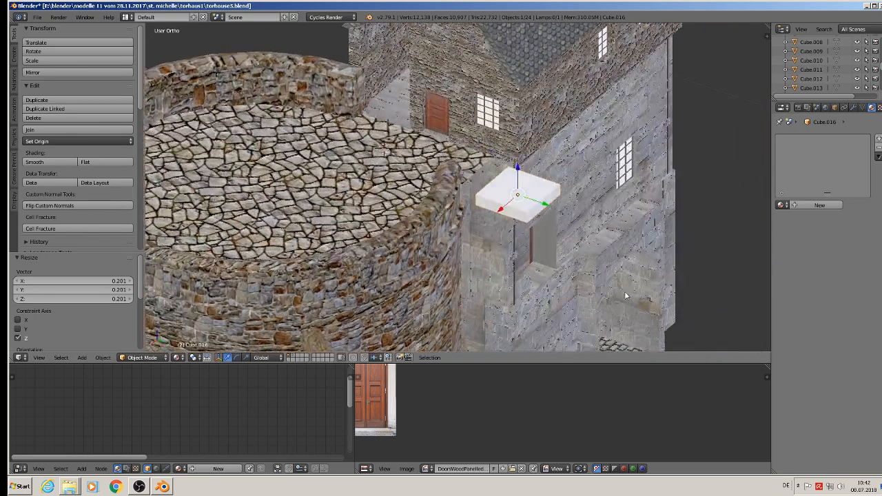
pyautogui.press('s')
pyautogui.press('y')
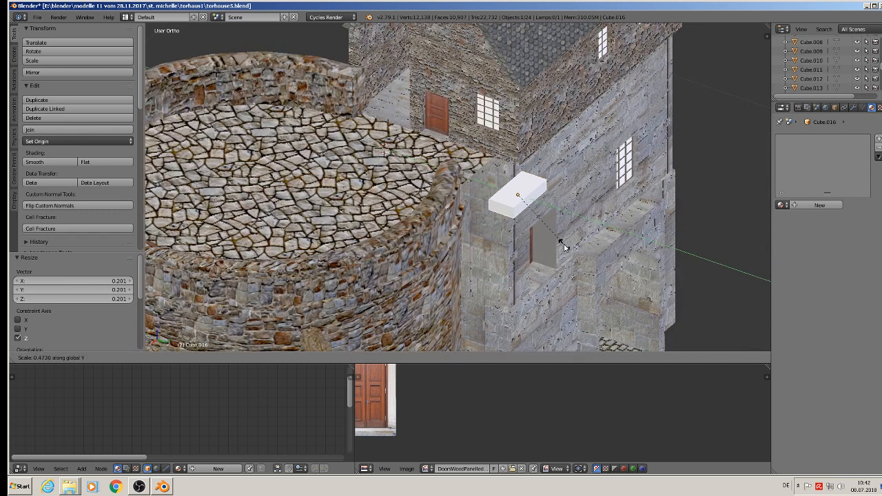
pyautogui.click(543, 227)
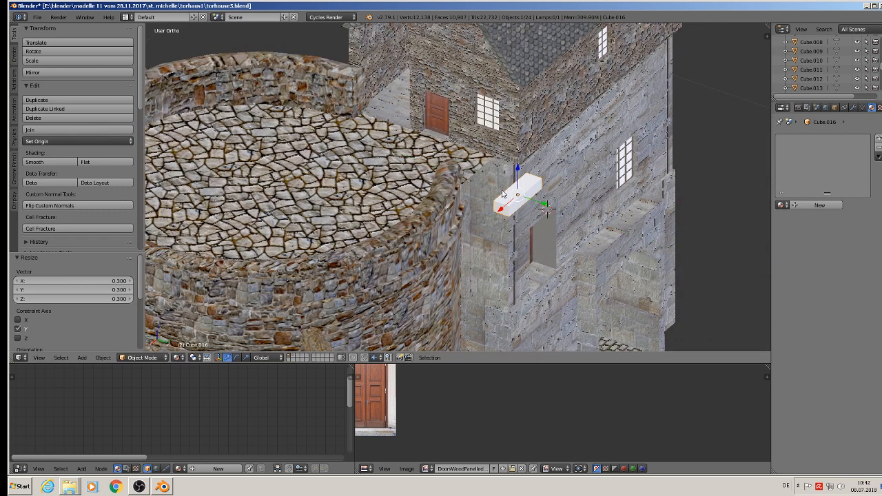
# Step: Move the slab -0.053 along Y towards the tower platform and thin it to 0.609 along Z
pyautogui.moveTo(543, 204); pyautogui.dragTo(506, 208)
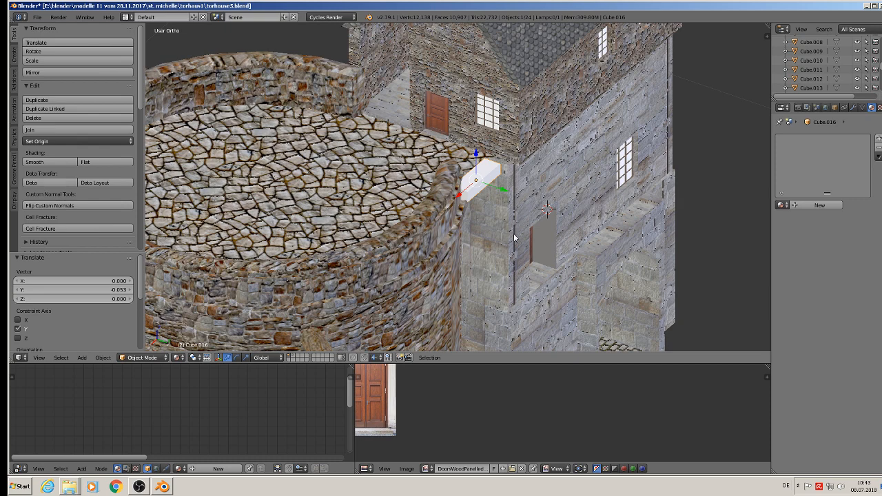
pyautogui.press('s')
pyautogui.press('z')
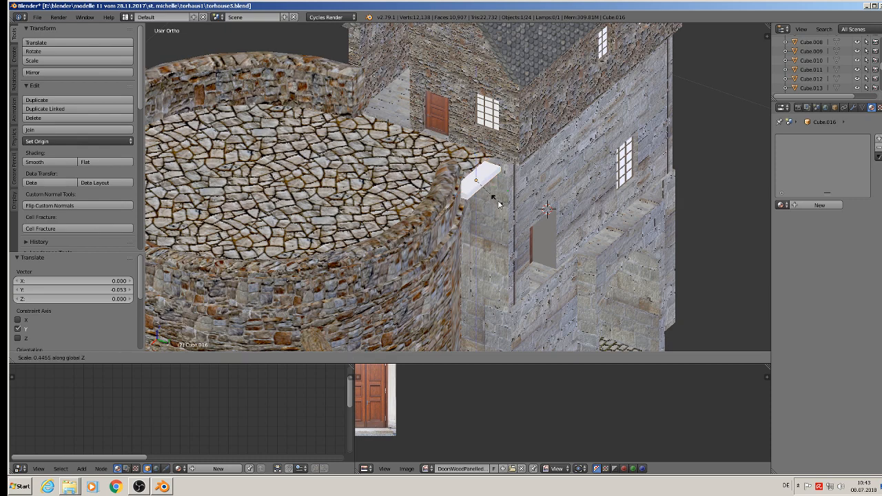
pyautogui.click(476, 155)
# Step: Examine the reference photos for the staircase and walkway between the tower wall and the gatehouse
pyautogui.scroll(-6, 372, 147)
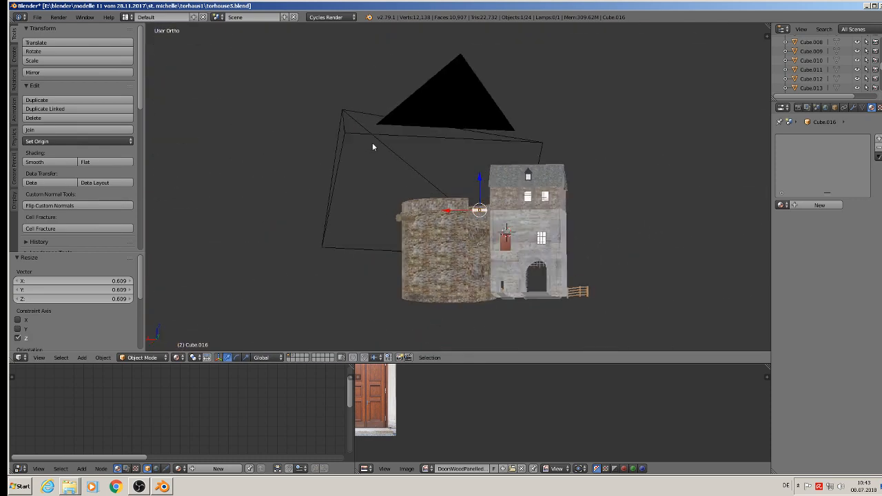
pyautogui.keyDown('shift'); pyautogui.moveTo(414, 106); pyautogui.dragTo(402, 351, button='middle'); pyautogui.keyUp('shift')
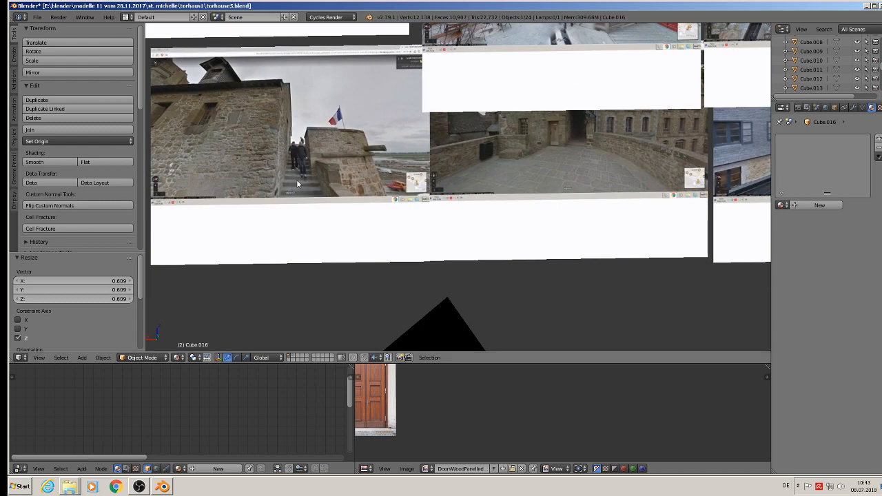
pyautogui.scroll(-3, 330, 142)
pyautogui.keyDown('shift'); pyautogui.moveTo(469, 132); pyautogui.dragTo(482, 228, button='middle'); pyautogui.keyUp('shift')
pyautogui.press('KP_1')
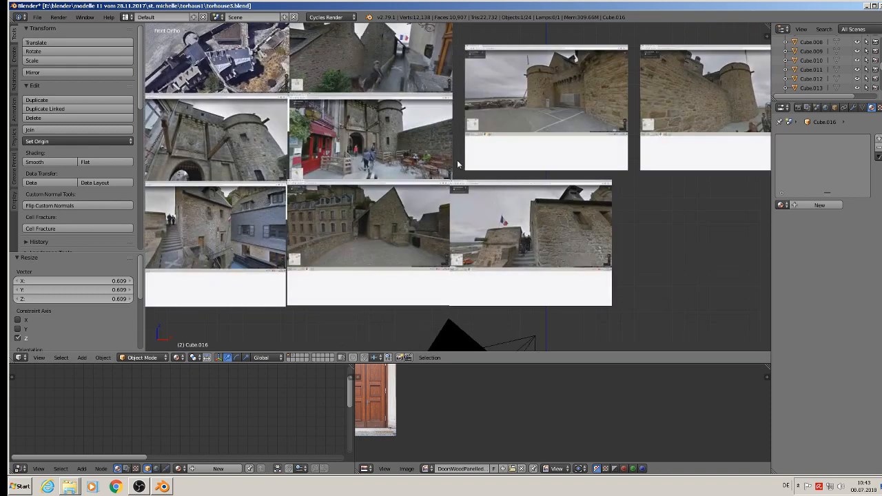
pyautogui.scroll(1, 453, 157)
pyautogui.scroll(2, 558, 253)
pyautogui.scroll(-1, 550, 255)
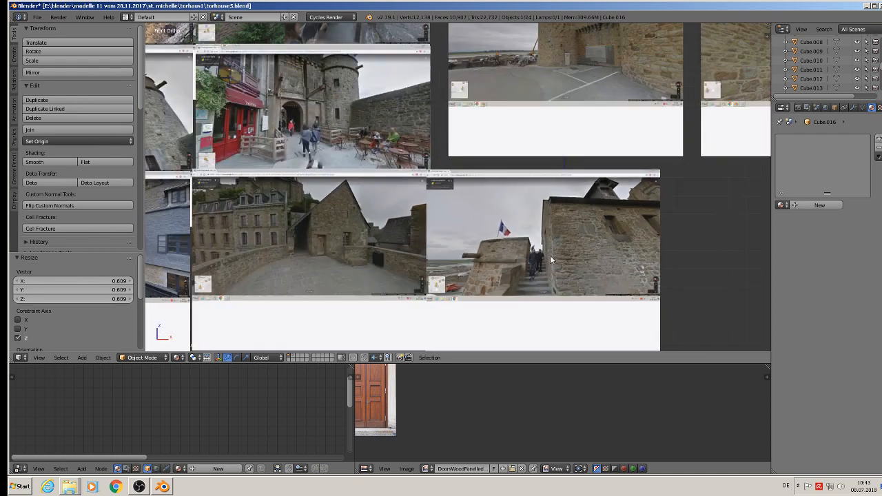
pyautogui.scroll(-2, 550, 255)
pyautogui.keyDown('shift'); pyautogui.moveTo(292, 315); pyautogui.dragTo(409, 262, button='middle'); pyautogui.keyUp('shift')
pyautogui.scroll(4, 316, 191)
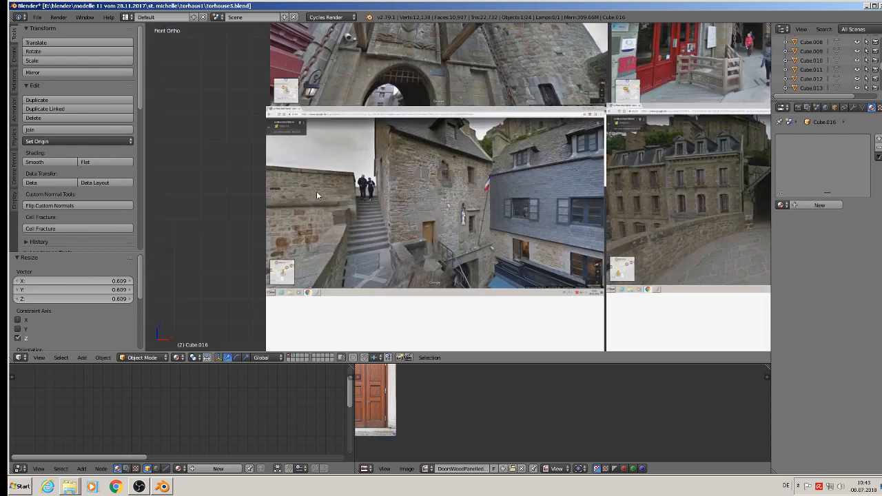
pyautogui.scroll(1, 359, 214)
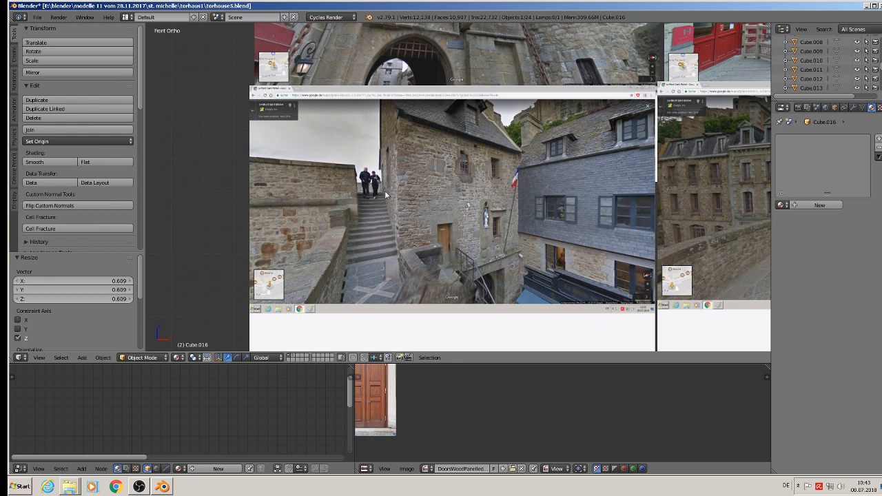
pyautogui.scroll(-4, 427, 178)
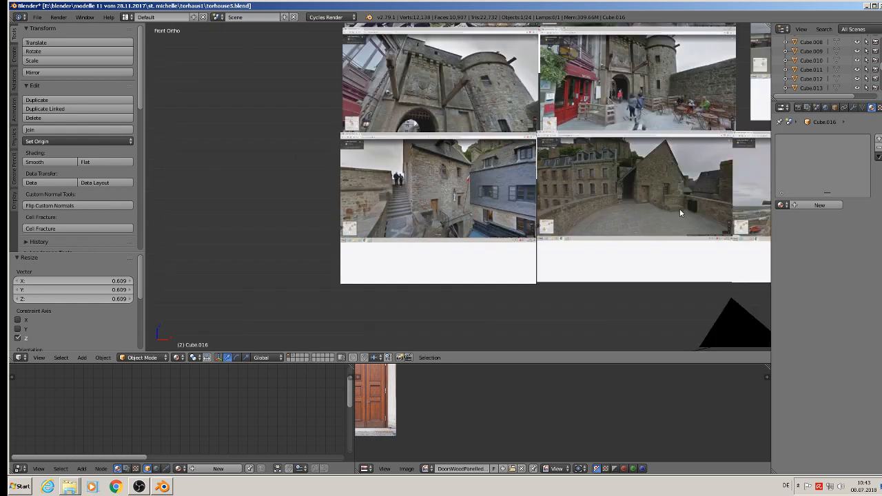
pyautogui.scroll(5, 679, 208)
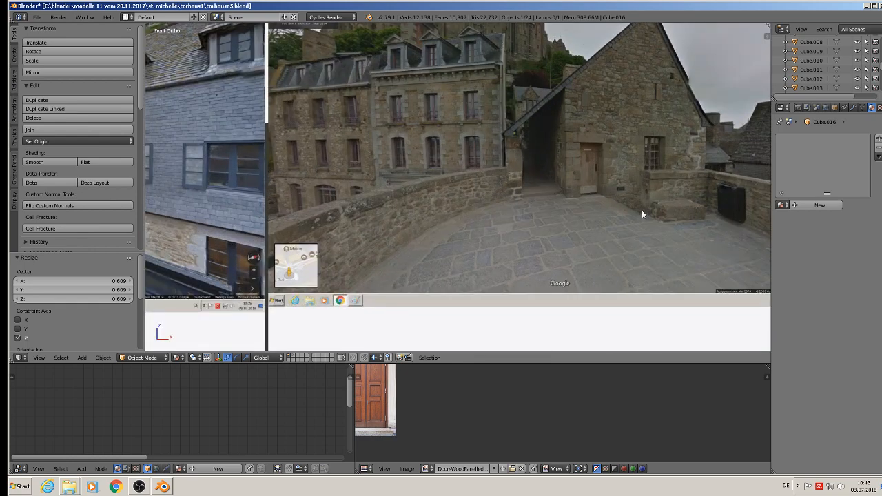
pyautogui.scroll(-3, 509, 203)
pyautogui.keyDown('shift'); pyautogui.moveTo(319, 207); pyautogui.dragTo(654, 195, button='middle'); pyautogui.keyUp('shift')
pyautogui.scroll(4, 491, 188)
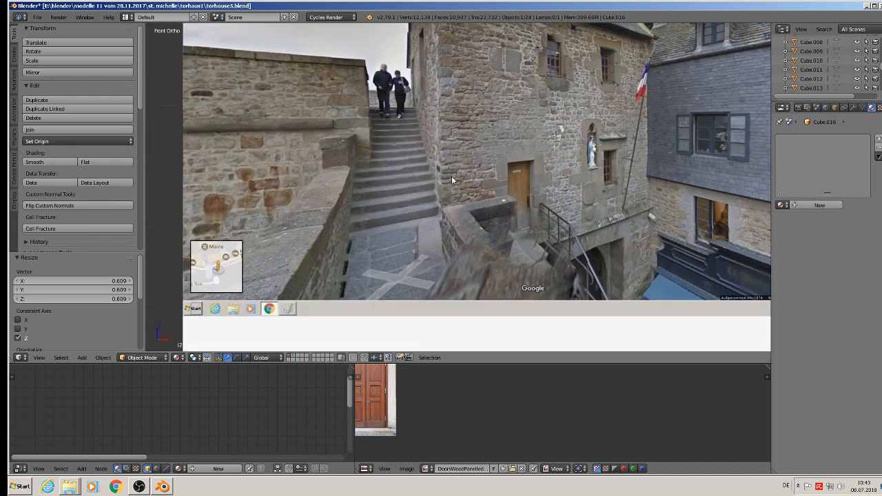
pyautogui.scroll(2, 427, 157)
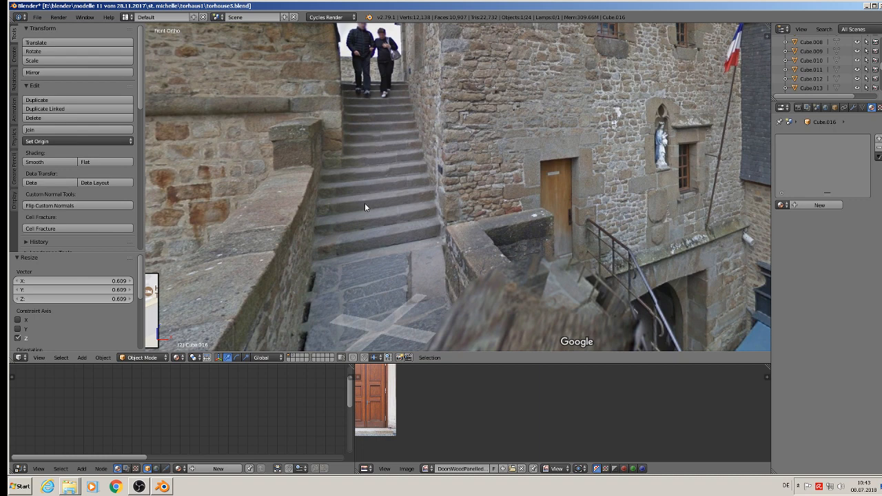
pyautogui.scroll(-4, 372, 242)
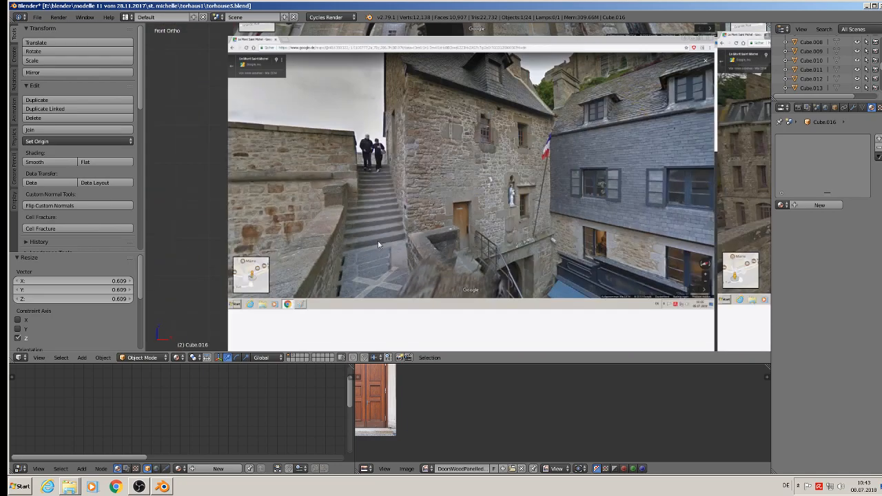
pyautogui.scroll(-5, 679, 293)
pyautogui.keyDown('shift'); pyautogui.moveTo(701, 281); pyautogui.dragTo(235, 109, button='middle'); pyautogui.keyUp('shift')
# Step: Move the slab another -0.051 along Y onto the tower's paved platform
pyautogui.moveTo(314, 142); pyautogui.dragTo(708, 167, button='middle')
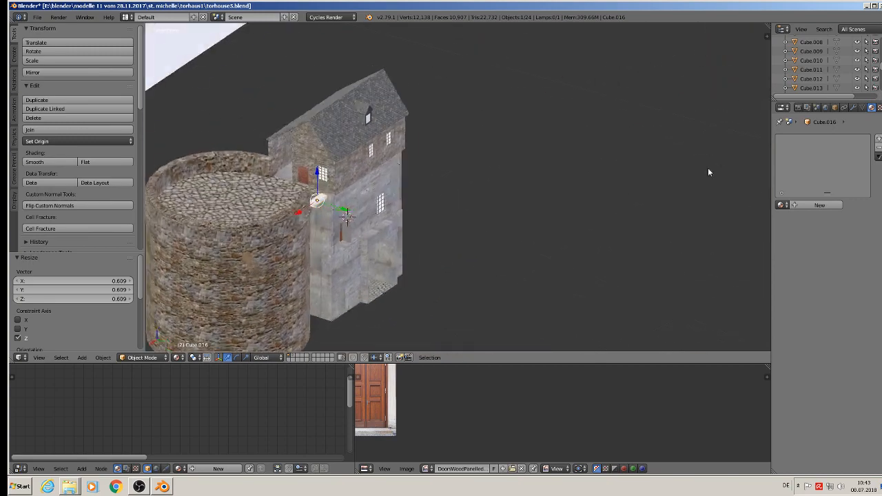
pyautogui.scroll(2, 334, 238)
pyautogui.moveTo(315, 239); pyautogui.dragTo(287, 224)
# Step: In the round tower's mesh, move the platform floor's edge between the gatehouse and the parapet -0.050 along Y
pyautogui.keyDown('shift'); pyautogui.moveTo(288, 223); pyautogui.dragTo(388, 166, button='middle'); pyautogui.keyUp('shift')
pyautogui.scroll(6, 378, 167)
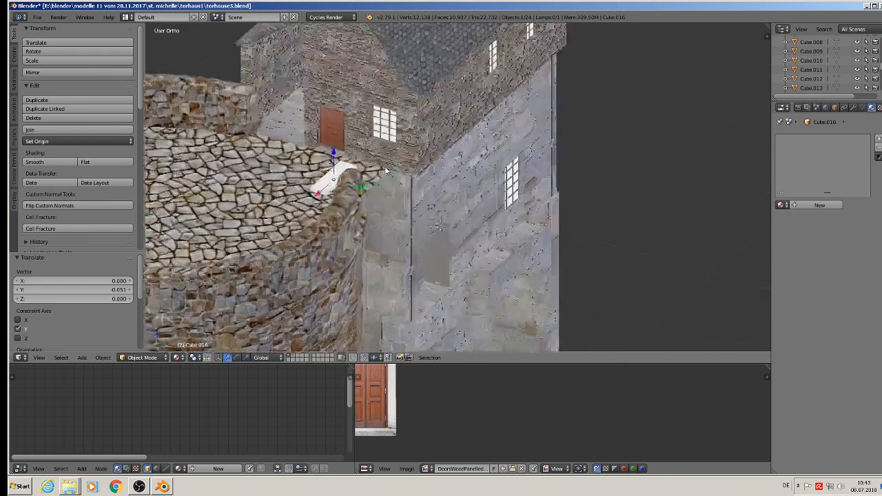
pyautogui.rightClick(370, 178)
pyautogui.press('Tab')
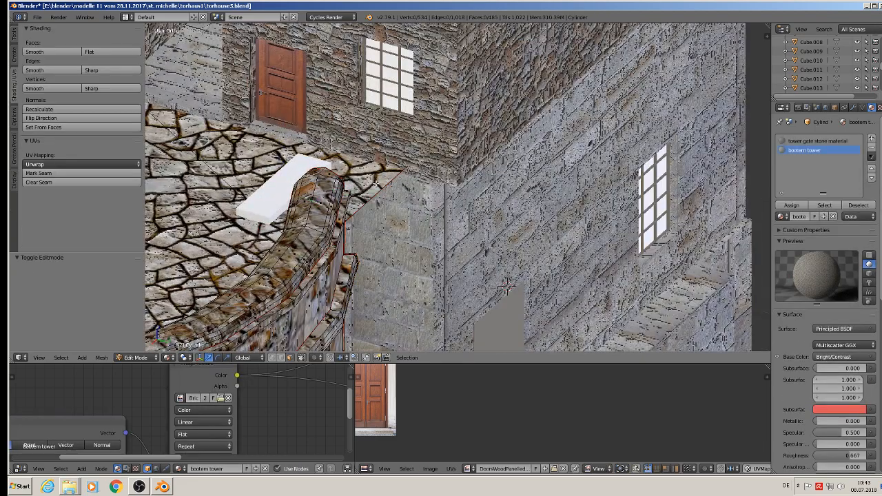
pyautogui.scroll(-4, 376, 183)
pyautogui.moveTo(377, 184); pyautogui.dragTo(575, 202, button='middle')
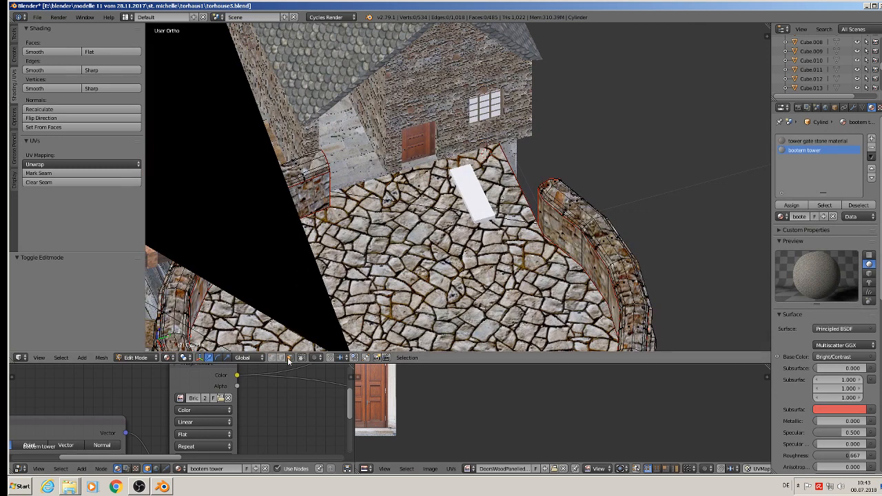
pyautogui.moveTo(549, 173); pyautogui.dragTo(497, 186)
pyautogui.scroll(4, 493, 190)
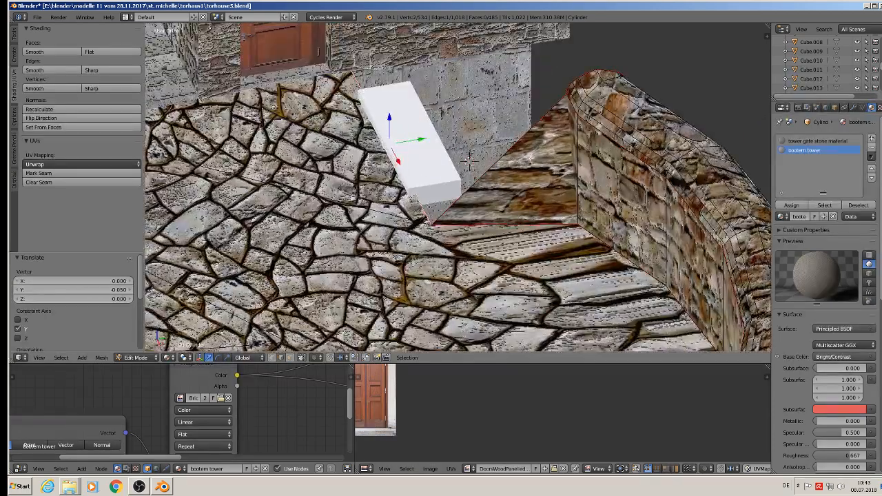
# Step: Delete the diagonal edge of the triangular wall face between the moved floor edge and the parapet's end
pyautogui.click(498, 160)
pyautogui.press('x')
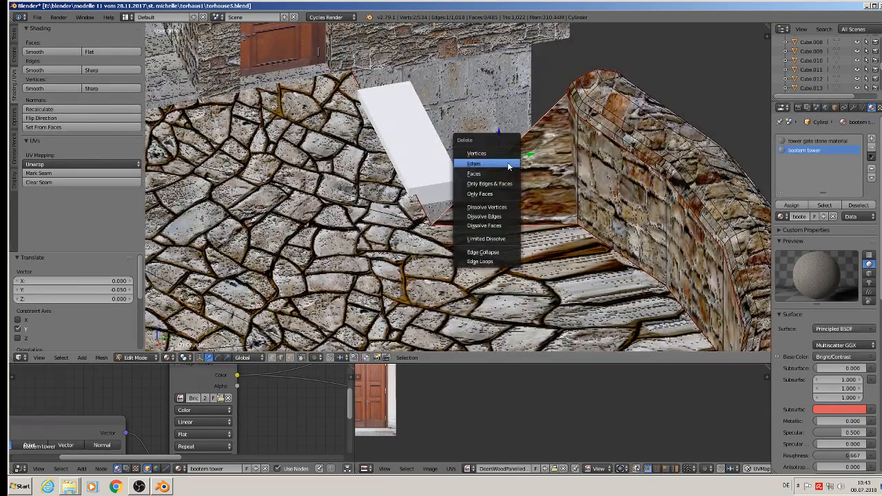
pyautogui.click(499, 163)
# Step: Extrude the upper edge at the parapet's open end -0.048 along Z towards the platform floor
pyautogui.moveTo(575, 218); pyautogui.dragTo(546, 129, button='middle')
pyautogui.scroll(-1, 606, 185)
pyautogui.rightClick(546, 128)
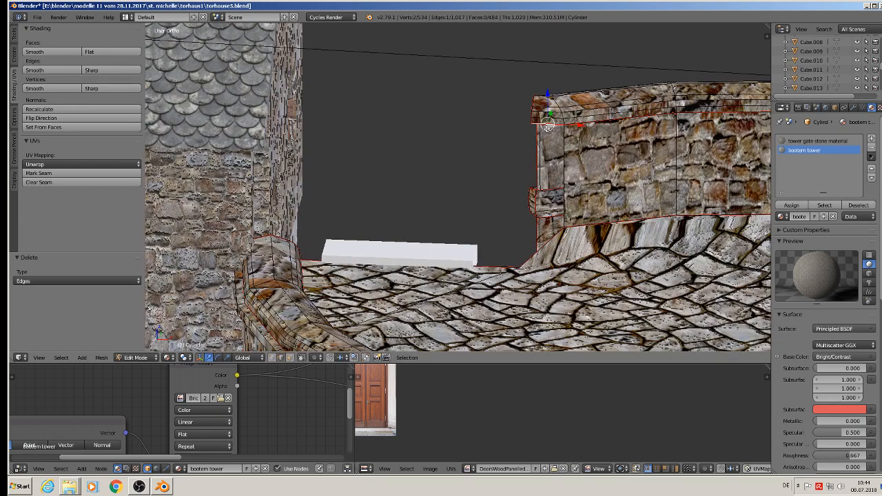
pyautogui.press('e')
pyautogui.press('z')
pyautogui.click(569, 203)
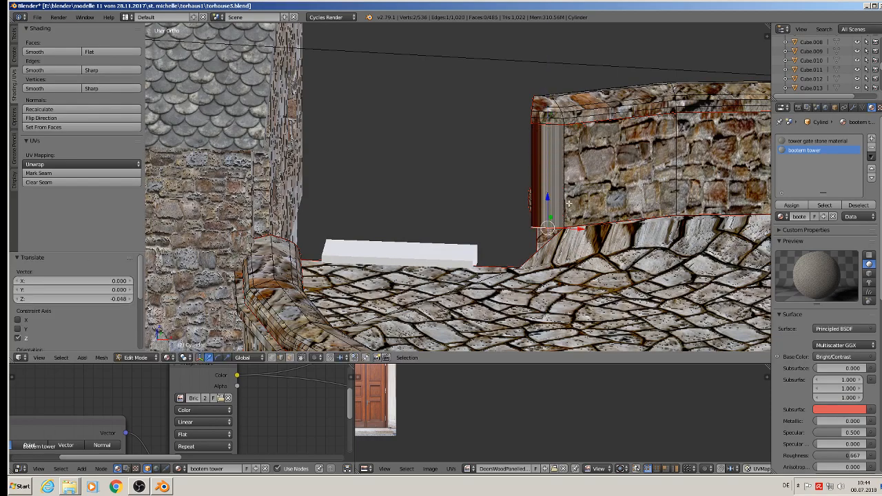
# Step: Select the boundary edges around the tower wall's open end and fill them with a single face
pyautogui.moveTo(551, 220); pyautogui.dragTo(640, 226, button='middle')
pyautogui.scroll(2, 571, 161)
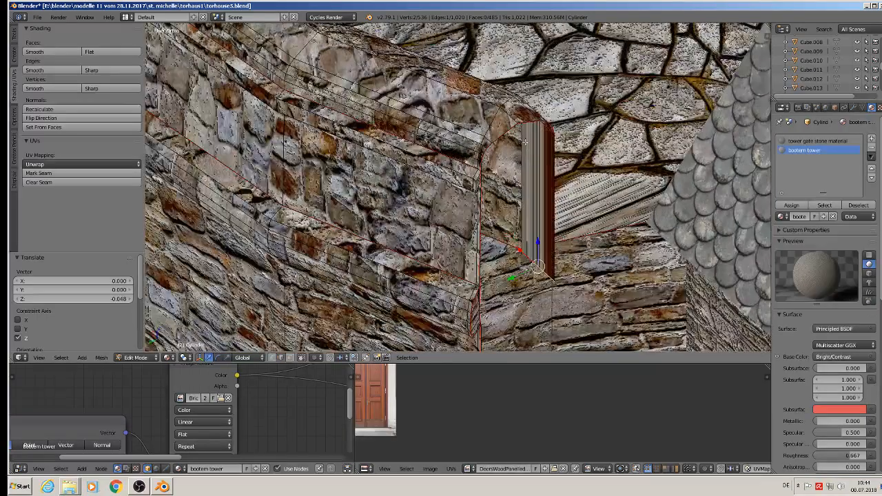
pyautogui.keyDown('alt'); pyautogui.rightClick(515, 126); pyautogui.keyUp('alt')
pyautogui.scroll(-3, 540, 181)
pyautogui.keyDown('shift'); pyautogui.moveTo(529, 314); pyautogui.dragTo(574, 252, button='middle'); pyautogui.keyUp('shift')
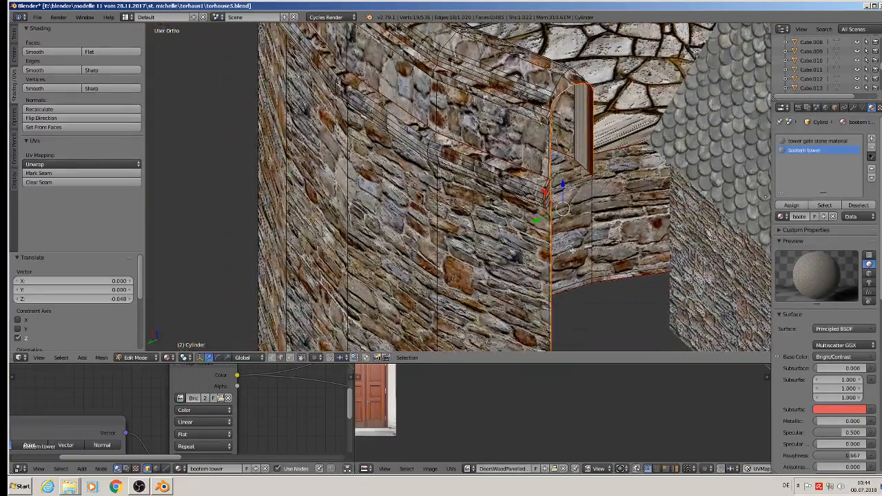
pyautogui.keyDown('shift'); pyautogui.rightClick(550, 273); pyautogui.keyUp('shift')
pyautogui.keyDown('shift'); pyautogui.rightClick(543, 257); pyautogui.keyUp('shift')
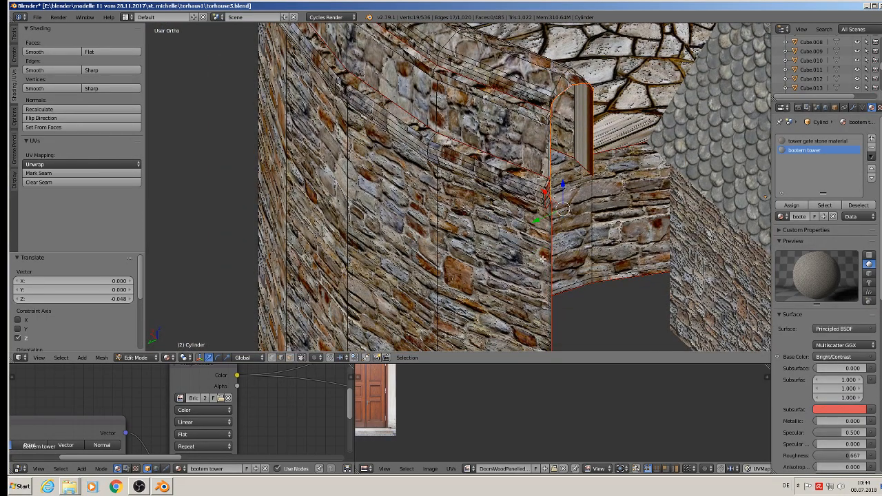
pyautogui.press('f')
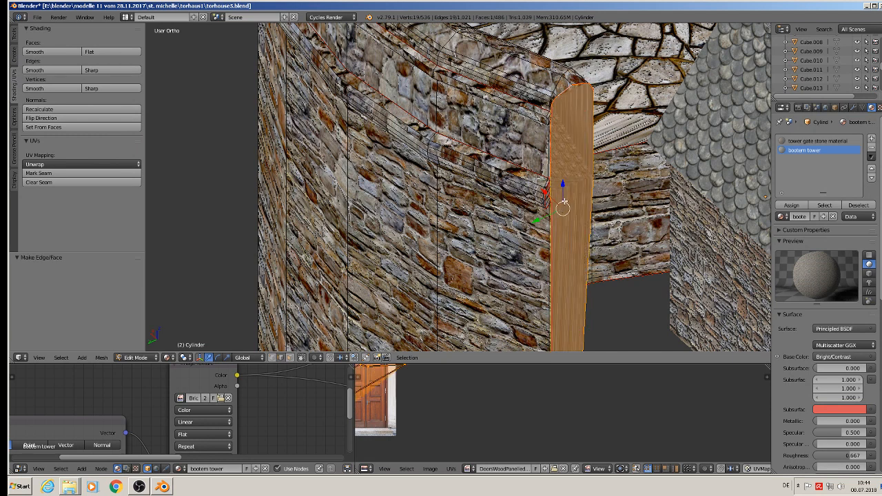
# Step: Try Smart UV Project on the new end face with a 66.00 angle limit
pyautogui.press('u')
pyautogui.click(580, 142)
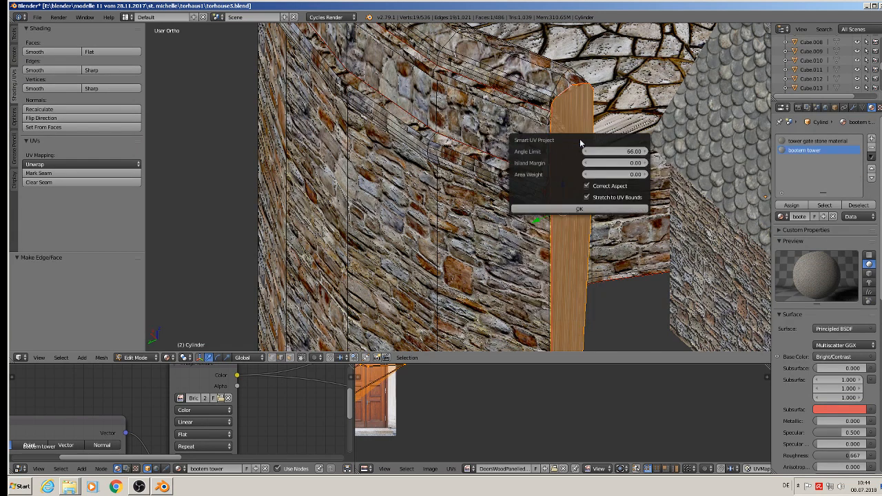
pyautogui.click(578, 209)
pyautogui.press('Tab')
pyautogui.press('Tab')
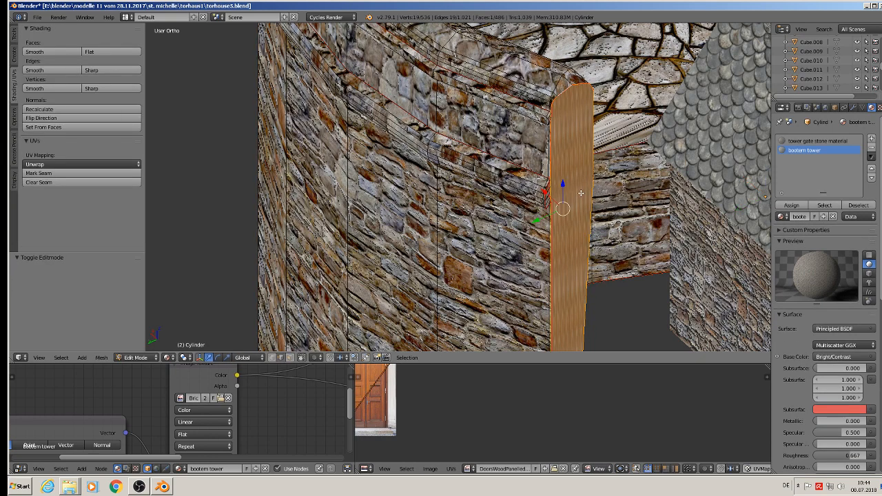
# Step: Unwrap the tower wall's new end face with the Angle Based method and finish editing the mesh
pyautogui.press('u')
pyautogui.click(563, 180)
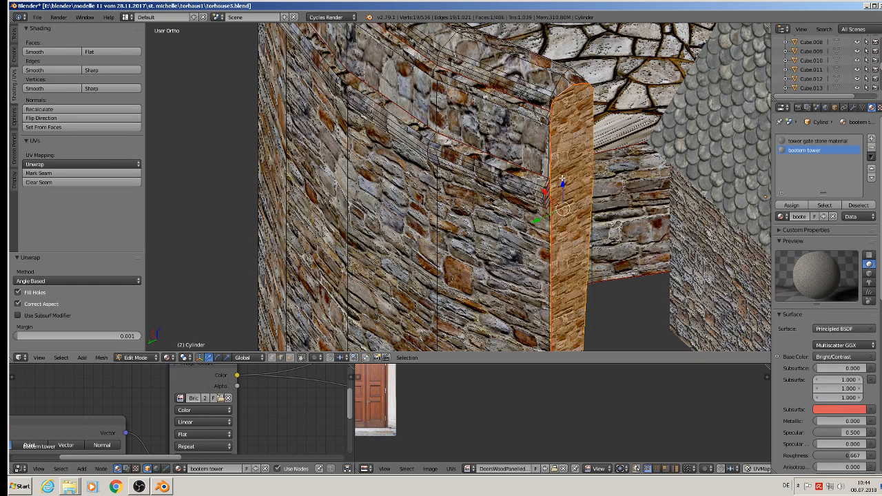
pyautogui.press('Tab')
pyautogui.moveTo(574, 180); pyautogui.dragTo(384, 176, button='middle')
pyautogui.scroll(-8, 467, 187)
pyautogui.rightClick(500, 146)
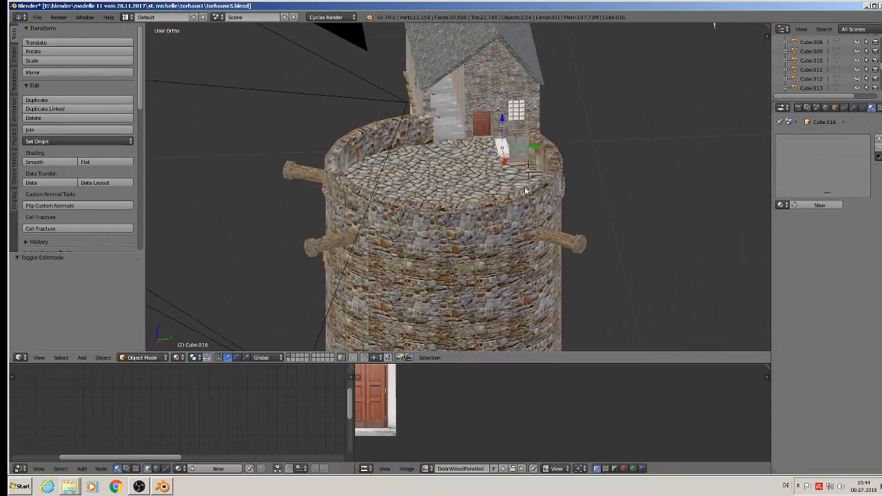
pyautogui.moveTo(525, 189); pyautogui.dragTo(547, 236, button='middle')
pyautogui.scroll(3, 530, 201)
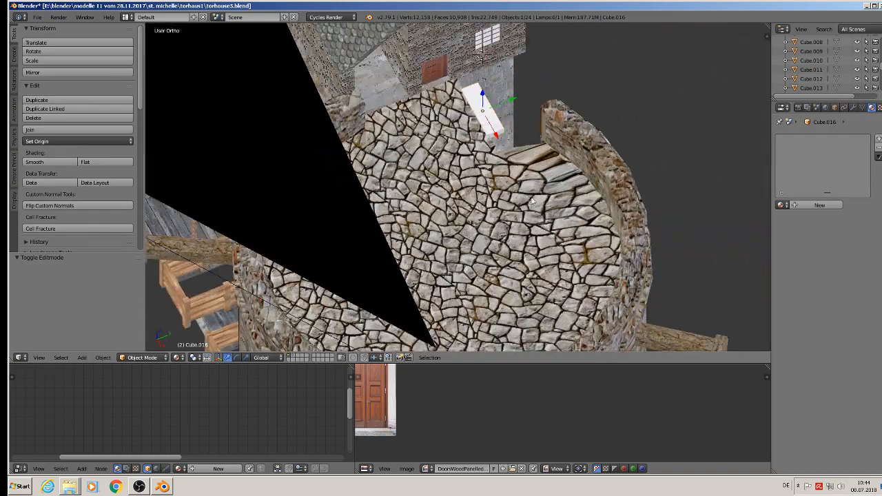
pyautogui.moveTo(530, 201)
pyautogui.mouseDown(button='middle')
pyautogui.moveTo(593, 208)
pyautogui.moveTo(600, 197)
pyautogui.moveTo(553, 82)
pyautogui.moveTo(556, 100)
pyautogui.mouseUp(button='middle')
pyautogui.press('Tab')
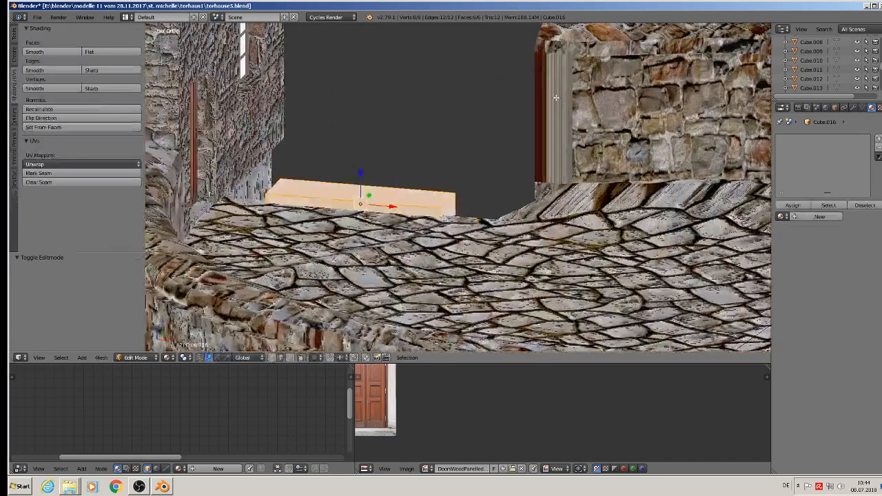
pyautogui.press('Tab')
# Step: Unwrap the stretched narrow face at the parapet's open end and scale its UVs to about 0.036
pyautogui.rightClick(560, 104)
pyautogui.press('Tab')
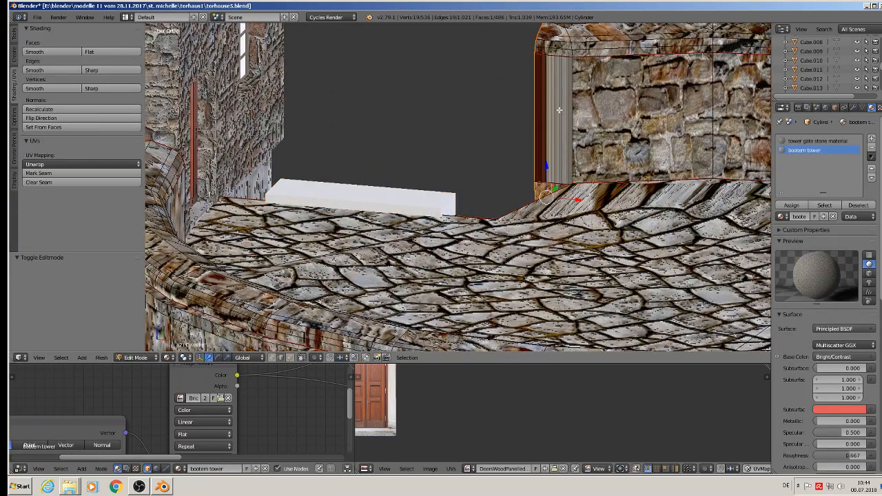
pyautogui.click(293, 357)
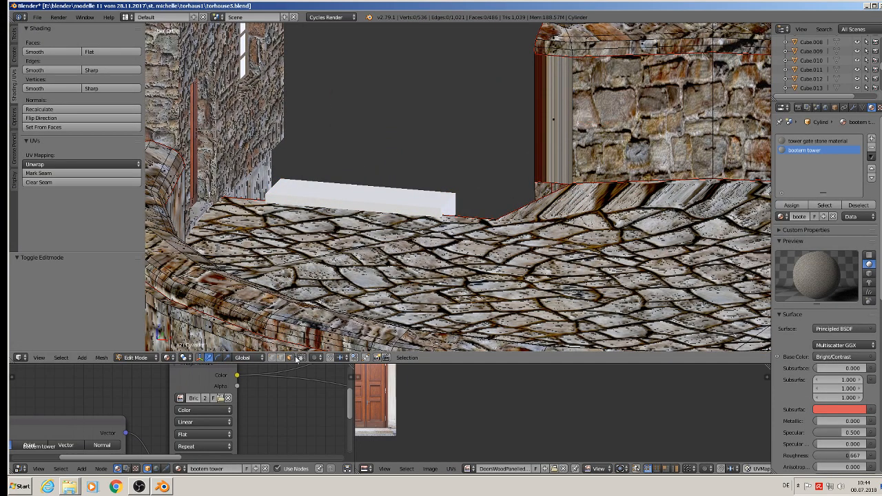
pyautogui.rightClick(549, 130)
pyautogui.press('u')
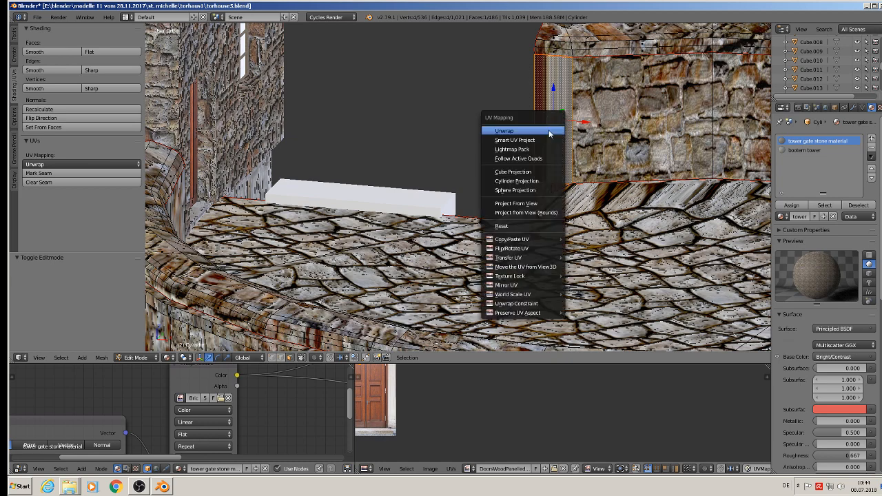
pyautogui.click(549, 129)
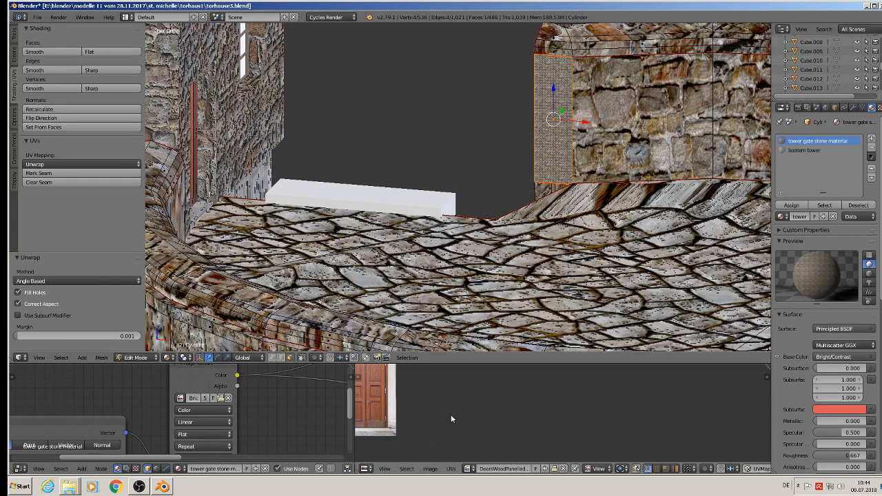
pyautogui.press('s')
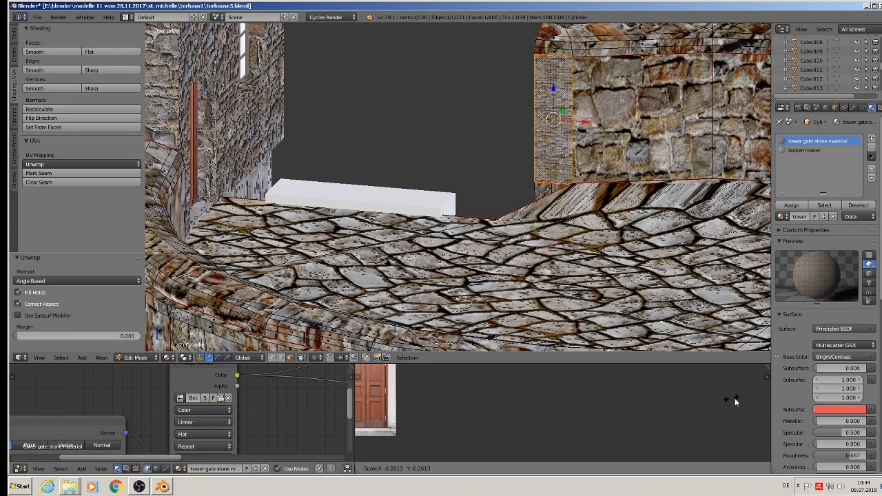
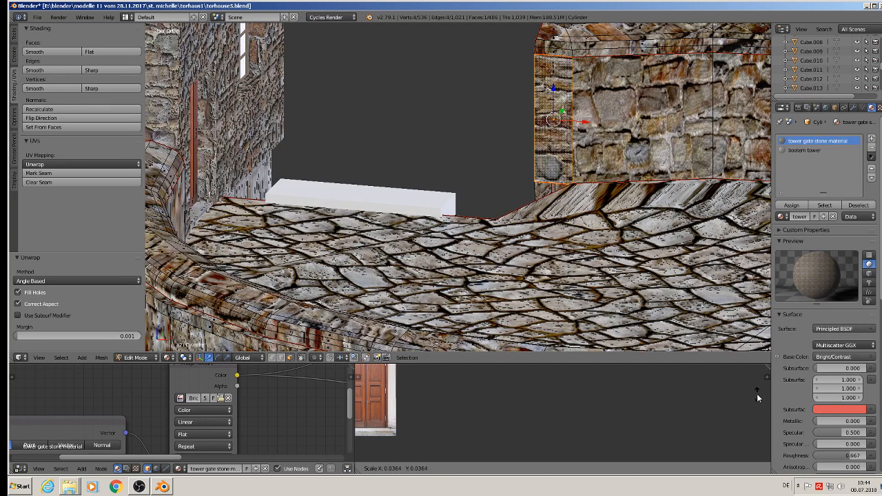
pyautogui.click(757, 398)
pyautogui.press('Tab')
# Step: Unwrap the tower platform's large cobbled floor face, scale its UVs to about 0.24, and finish editing the mesh
pyautogui.moveTo(517, 100); pyautogui.dragTo(523, 139, button='middle')
pyautogui.press('Tab')
pyautogui.rightClick(602, 155)
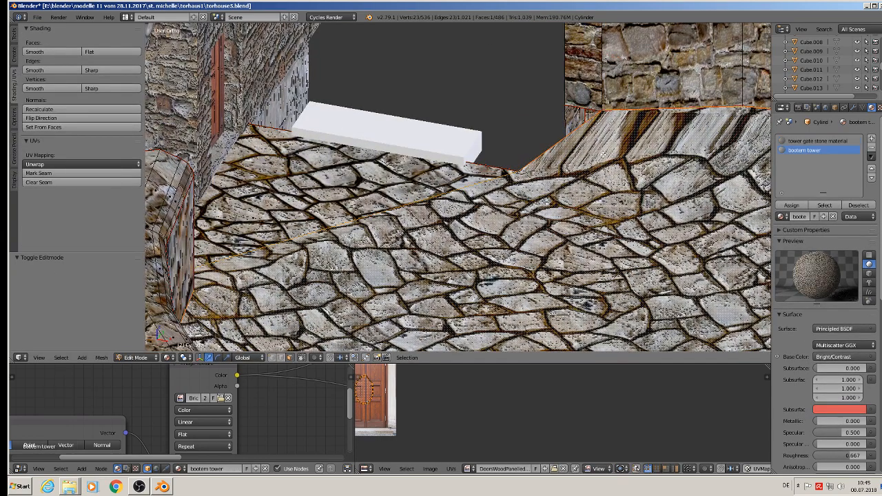
pyautogui.scroll(-3, 600, 211)
pyautogui.press('u')
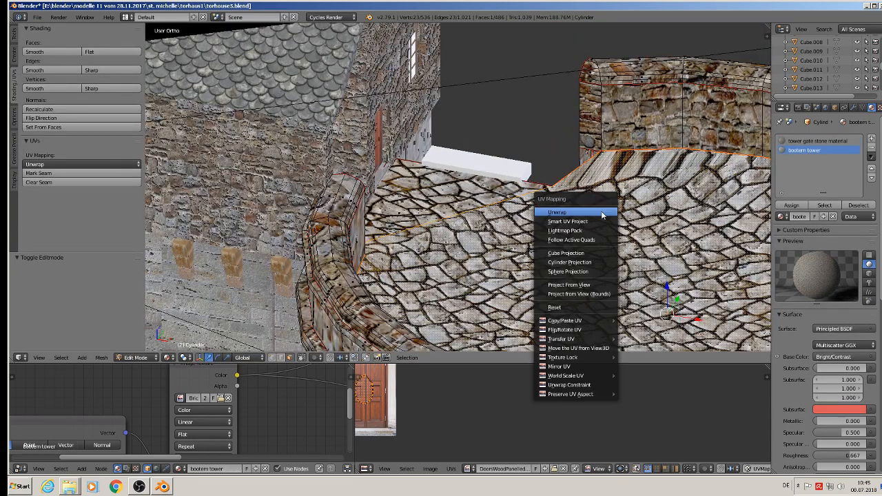
pyautogui.click(601, 211)
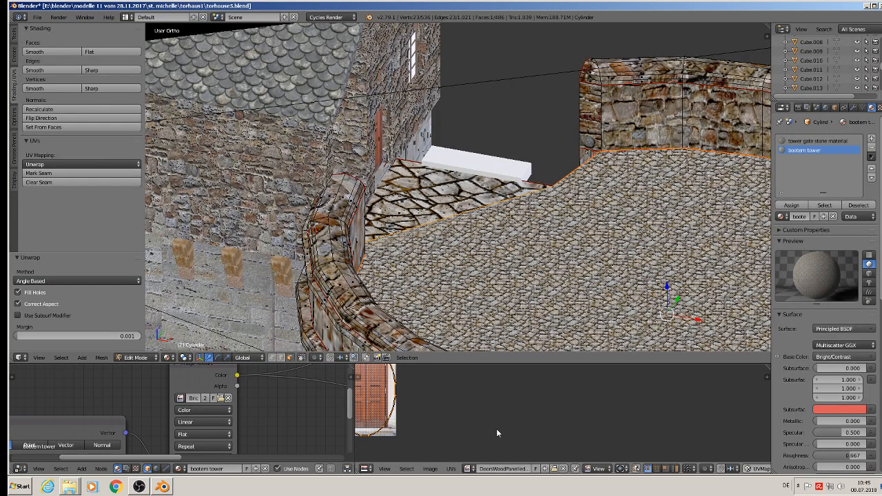
pyautogui.press('s')
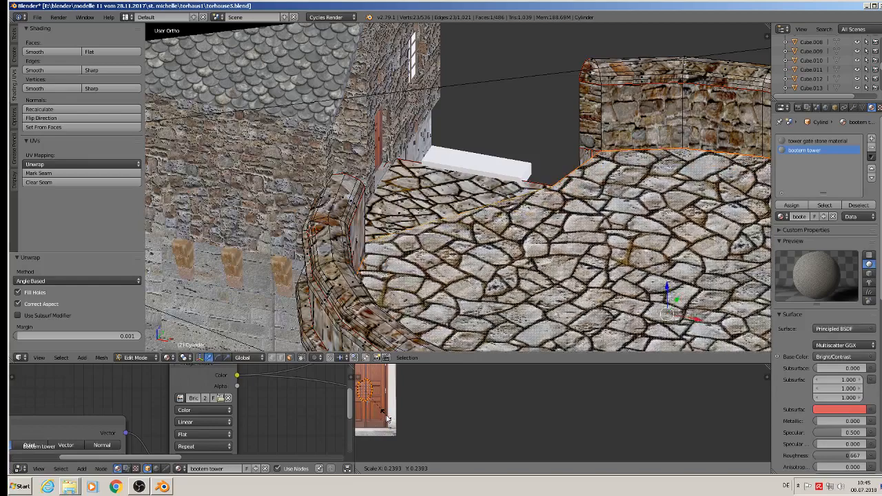
pyautogui.click(387, 418)
pyautogui.press('a')
pyautogui.moveTo(544, 230); pyautogui.dragTo(571, 143, button='middle')
pyautogui.press('Tab')
# Step: Scale the white step slab at the platform opening by 1.602 along the X axis
pyautogui.rightClick(570, 151)
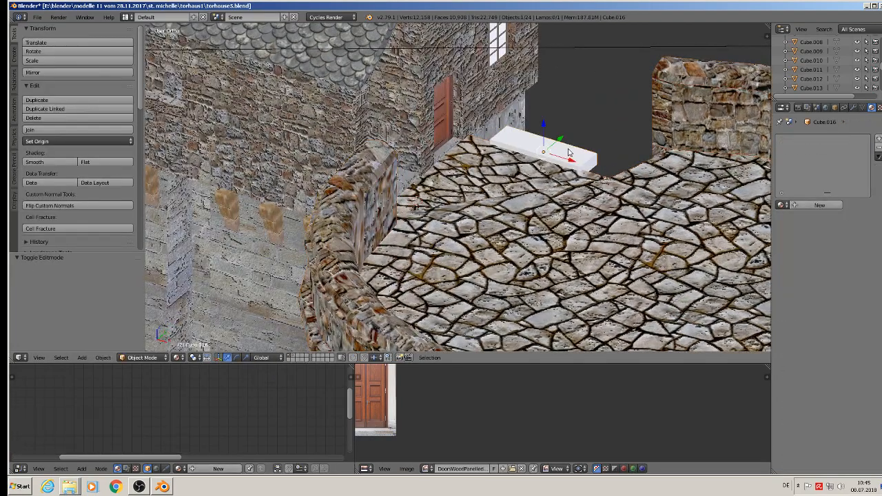
pyautogui.press('s')
pyautogui.press('x')
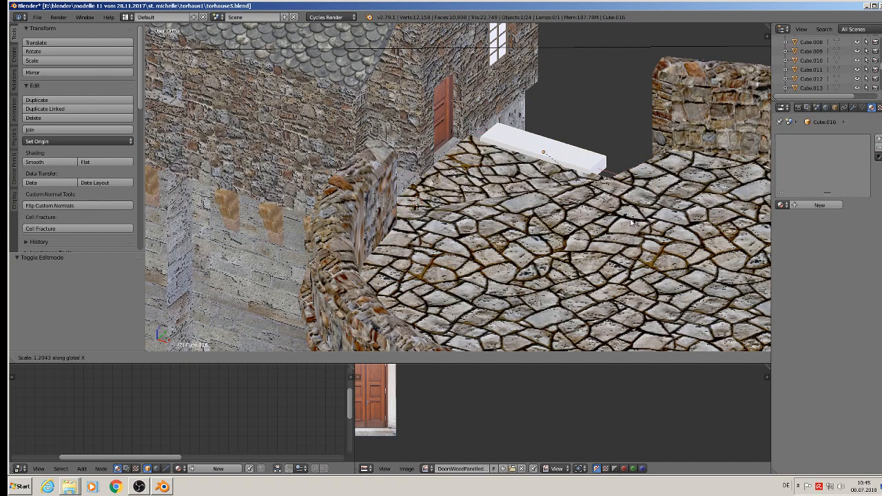
pyautogui.click(657, 247)
pyautogui.moveTo(657, 247); pyautogui.dragTo(440, 190, button='middle')
pyautogui.scroll(-2, 543, 199)
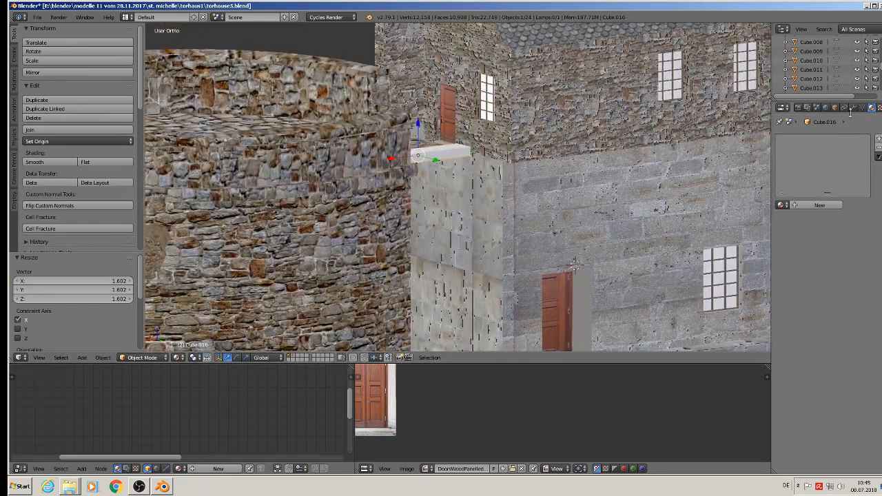
pyautogui.click(853, 108)
pyautogui.click(811, 137)
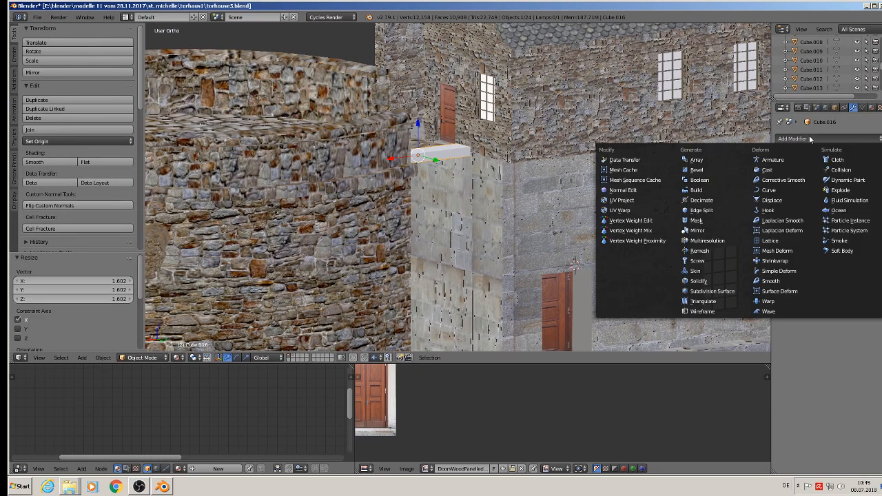
pyautogui.press('Tab')
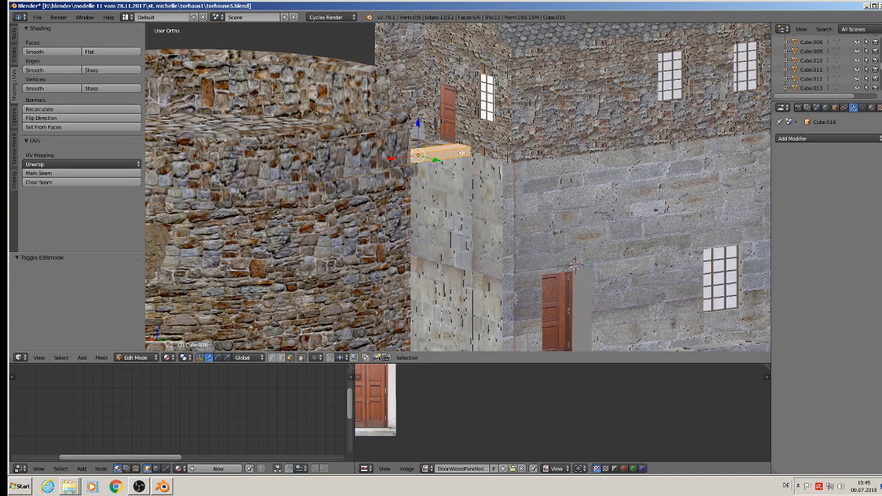
pyautogui.click(73, 174)
pyautogui.press('Tab')
# Step: Apply the step slab's rotation and scale and set its origin to its geometry
pyautogui.click(102, 357)
pyautogui.moveTo(145, 287)
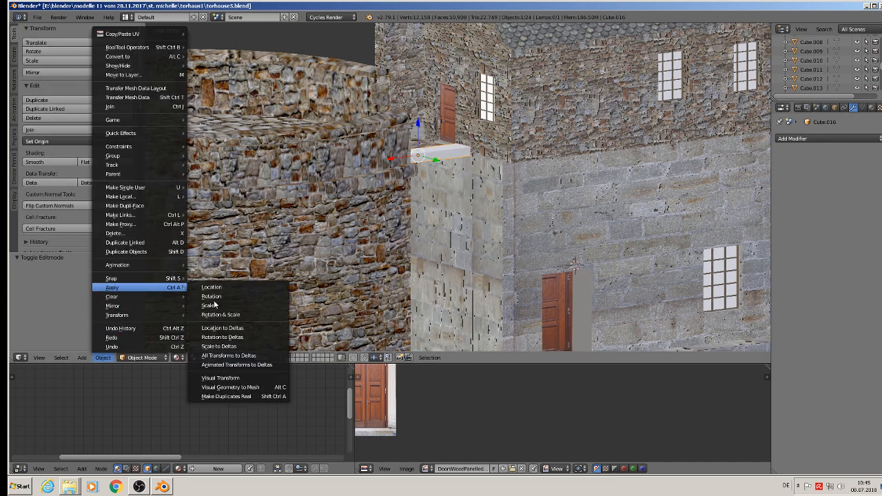
pyautogui.click(230, 314)
pyautogui.click(74, 142)
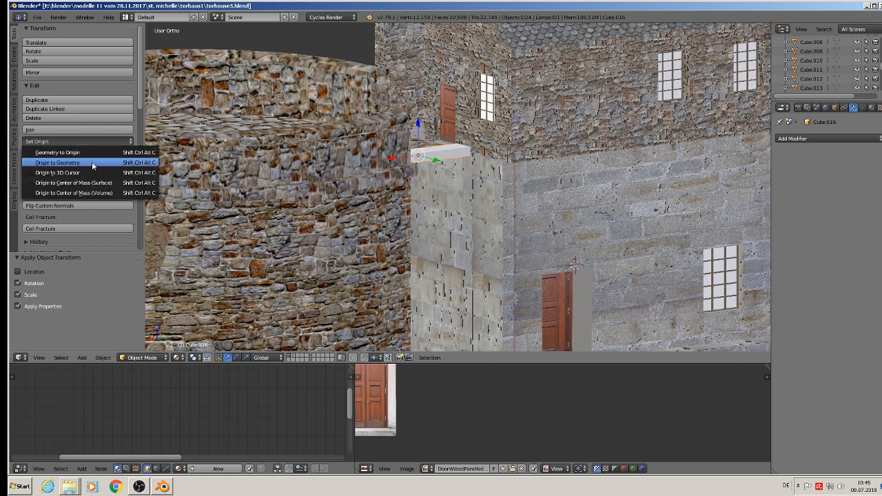
pyautogui.click(91, 161)
# Step: Add an Array modifier to the step slab and set its relative X offset to 0
pyautogui.click(819, 138)
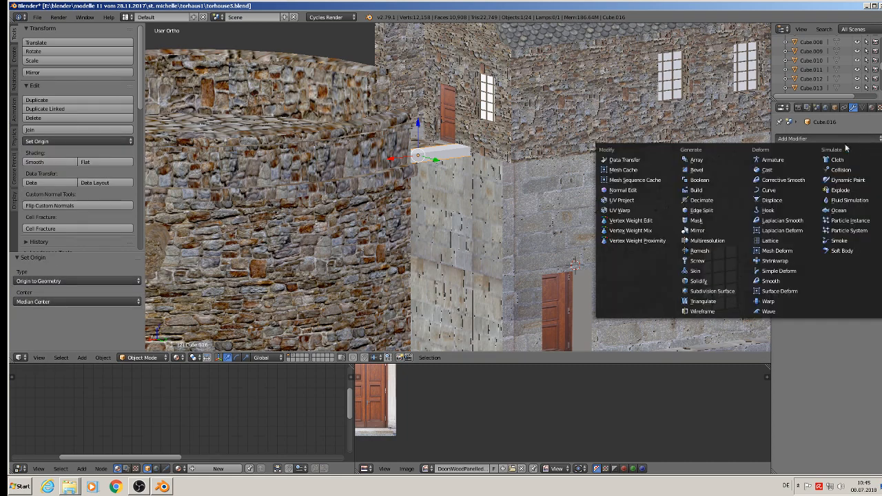
pyautogui.click(702, 159)
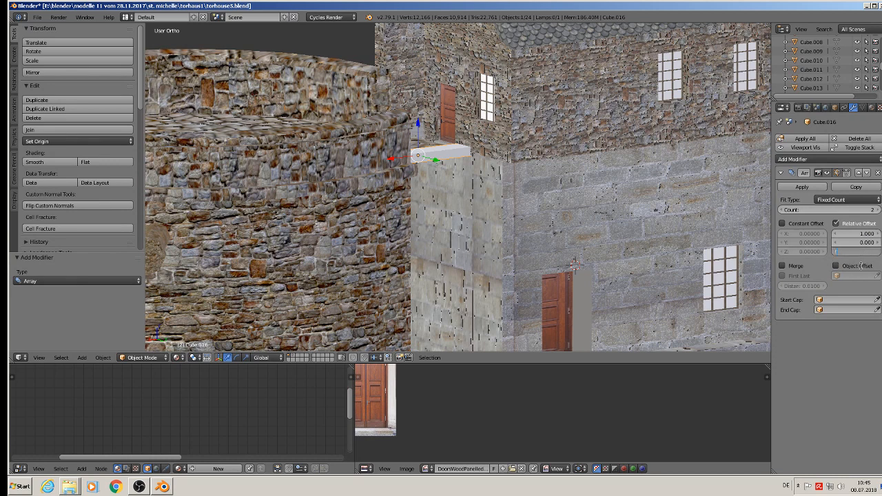
pyautogui.press('Return')
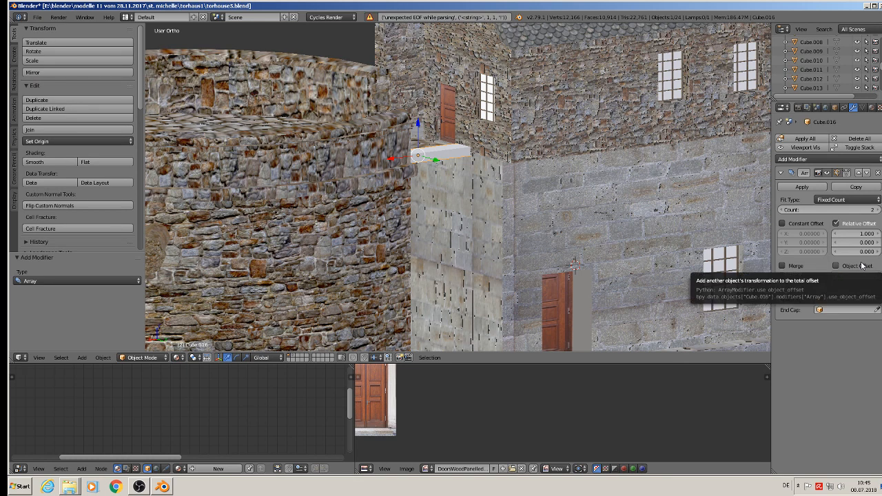
pyautogui.click(861, 254)
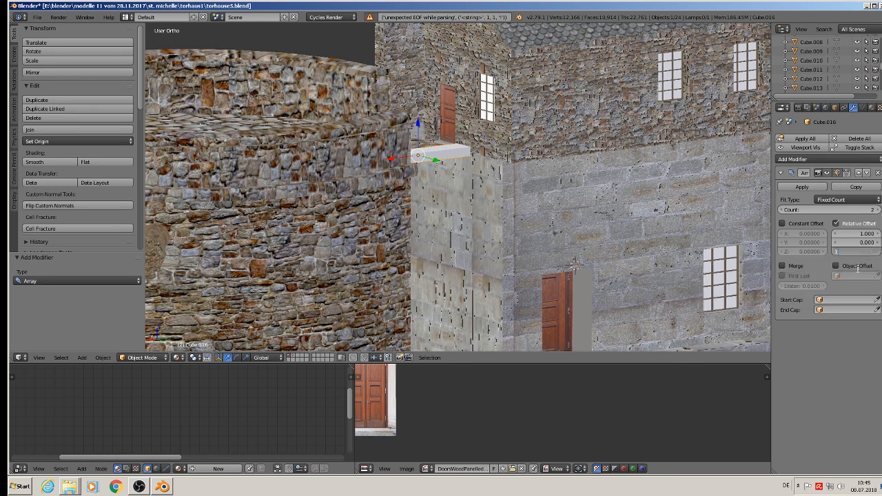
pyautogui.press('Return')
pyautogui.moveTo(568, 208); pyautogui.dragTo(533, 246, button='middle')
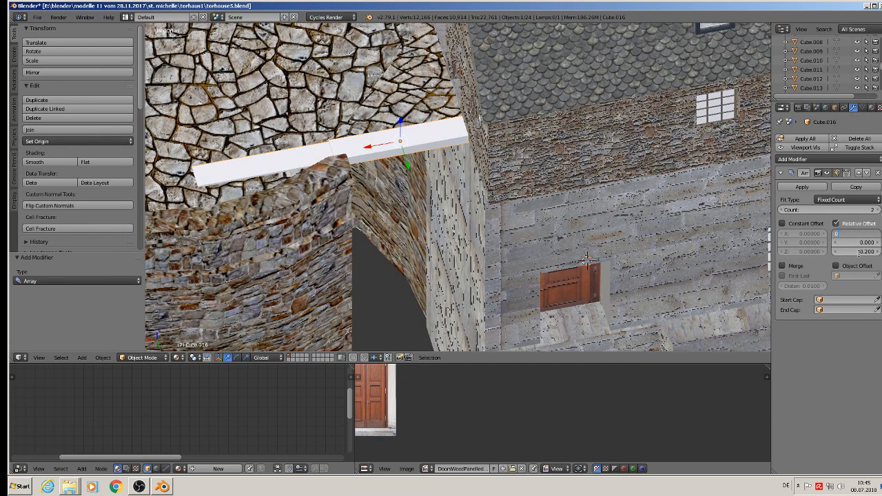
pyautogui.press('Return')
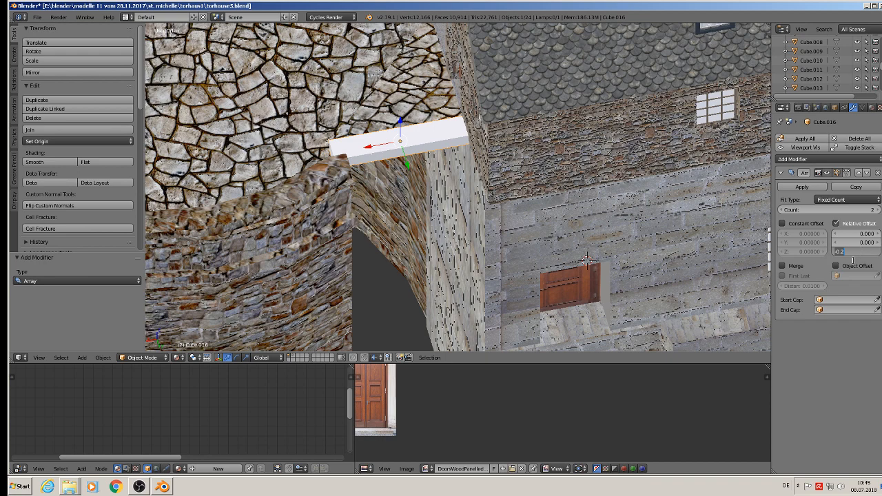
# Step: Try relative Z offsets of -0.2, 1 and -1.7 for the step array
pyautogui.press('Return')
pyautogui.click(854, 253)
pyautogui.write('1')
pyautogui.press('Return')
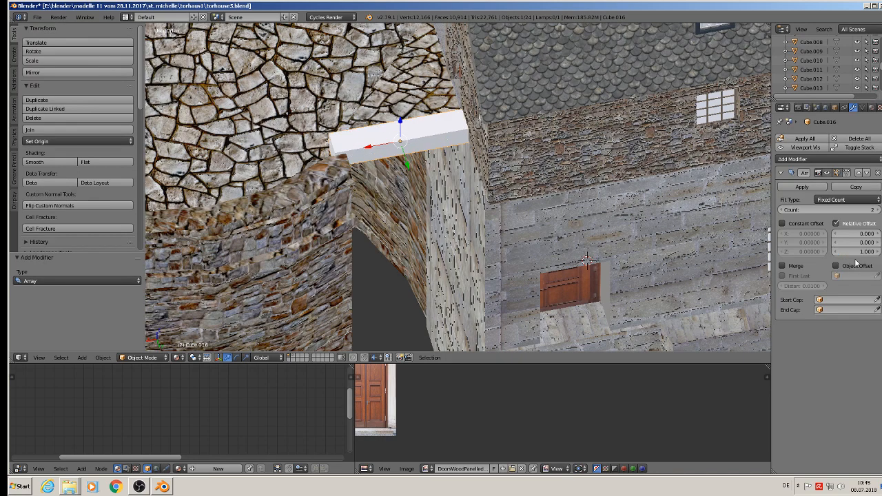
pyautogui.moveTo(541, 212); pyautogui.dragTo(531, 167, button='middle')
pyautogui.click(854, 252)
pyautogui.moveTo(854, 252); pyautogui.dragTo(823, 252)
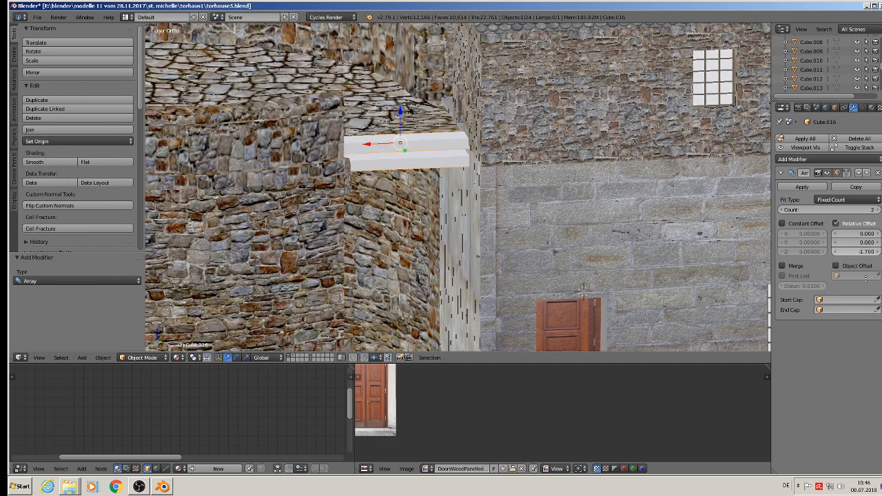
# Step: Set the step array's relative offset to 0.8 along Y and -1.28 along Z
pyautogui.moveTo(580, 205); pyautogui.dragTo(628, 239, button='middle')
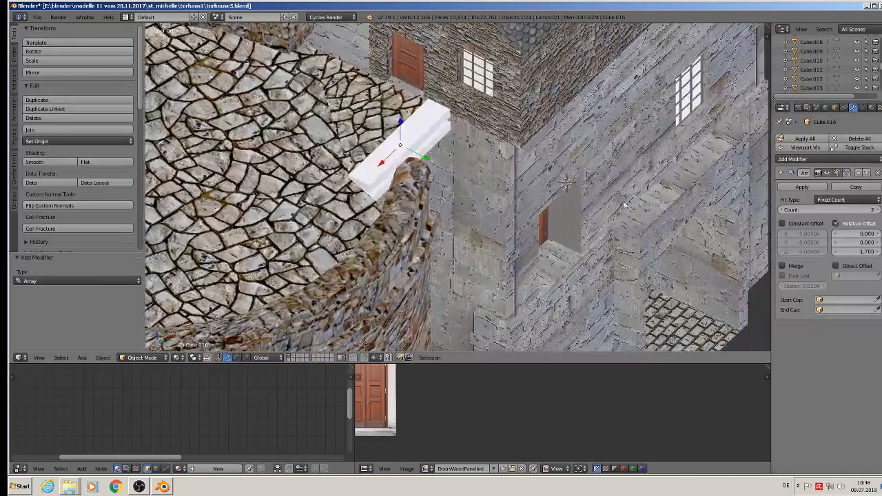
pyautogui.moveTo(847, 238); pyautogui.dragTo(869, 237)
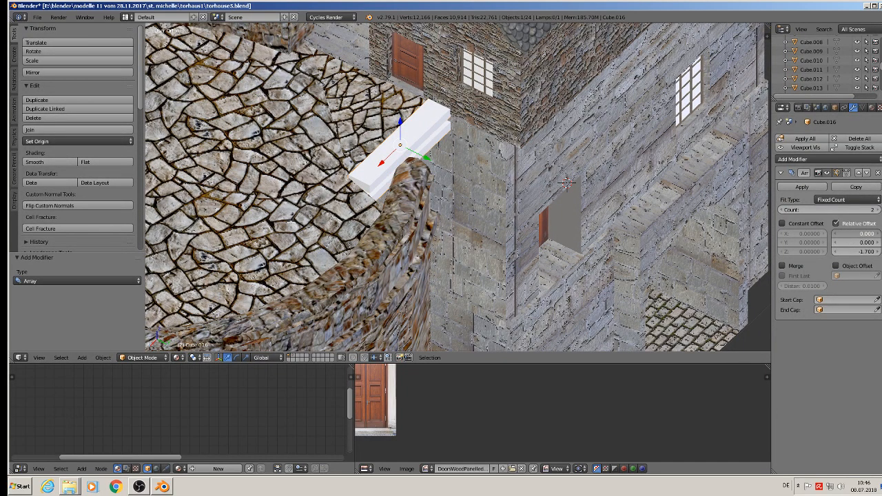
pyautogui.moveTo(856, 243); pyautogui.dragTo(866, 242)
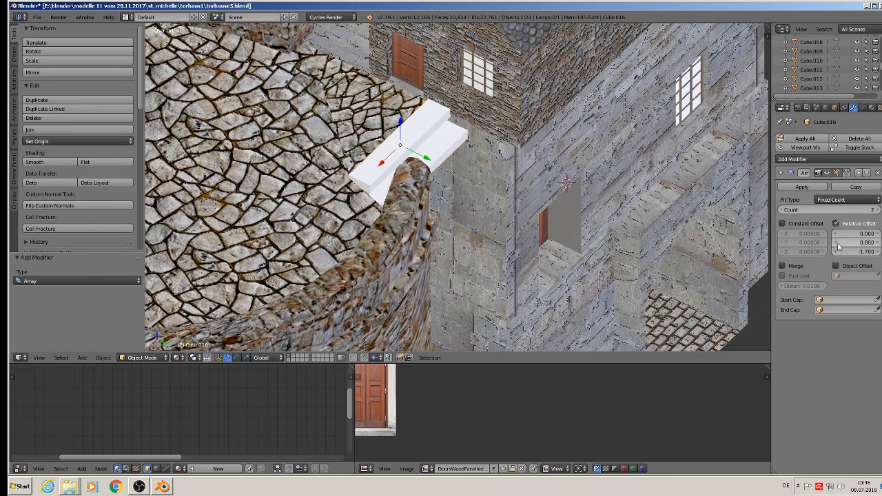
pyautogui.moveTo(526, 219); pyautogui.dragTo(485, 192, button='middle')
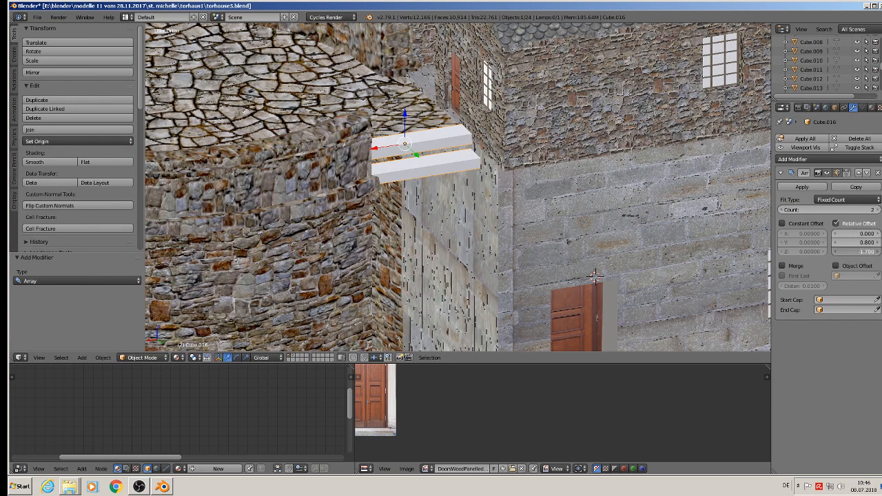
pyautogui.moveTo(861, 252); pyautogui.dragTo(858, 242)
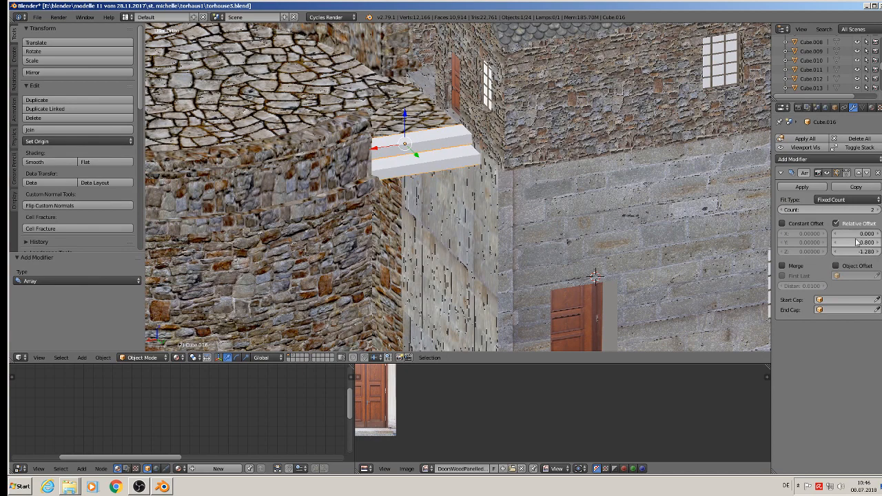
# Step: Set the array's count to 15 to form the flight of steps descending from the platform
pyautogui.moveTo(855, 210); pyautogui.dragTo(856, 210)
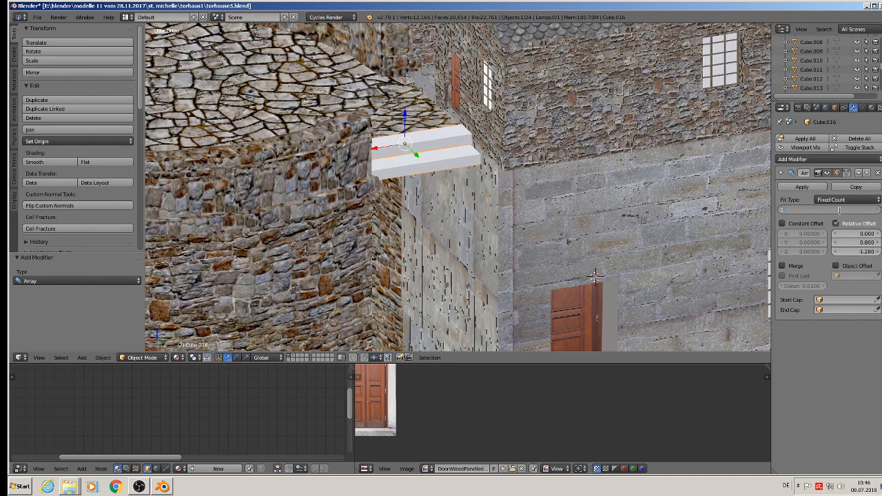
pyautogui.write('15')
pyautogui.press('Return')
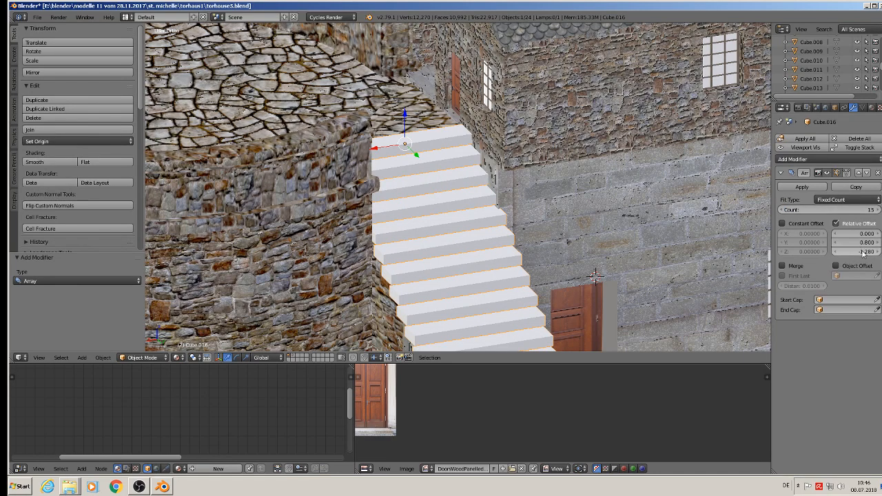
# Step: Set the step array's relative Y offset to 0.4
pyautogui.scroll(-3, 526, 227)
pyautogui.moveTo(526, 227); pyautogui.dragTo(529, 260, button='middle')
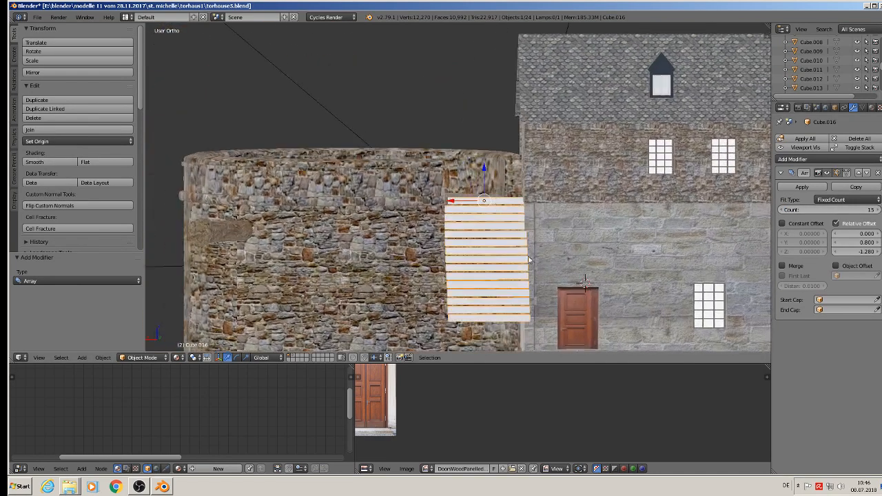
pyautogui.moveTo(573, 321); pyautogui.dragTo(598, 333, button='middle')
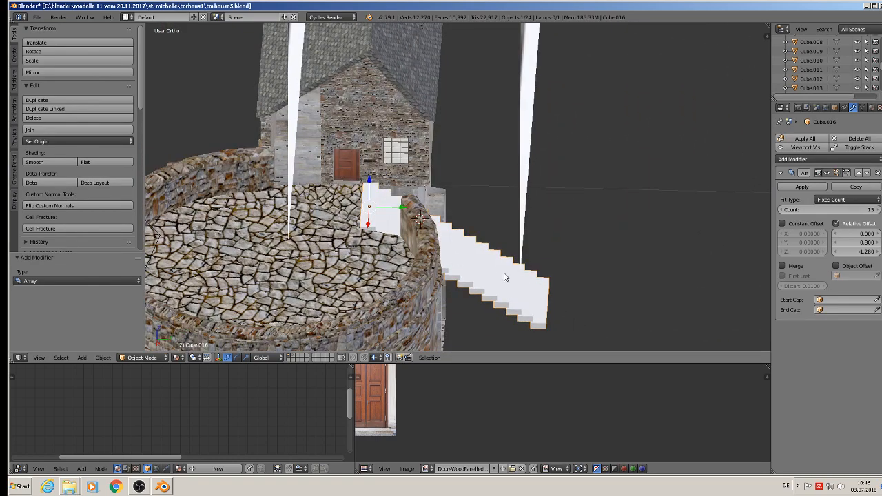
pyautogui.moveTo(478, 290); pyautogui.dragTo(481, 263, button='middle')
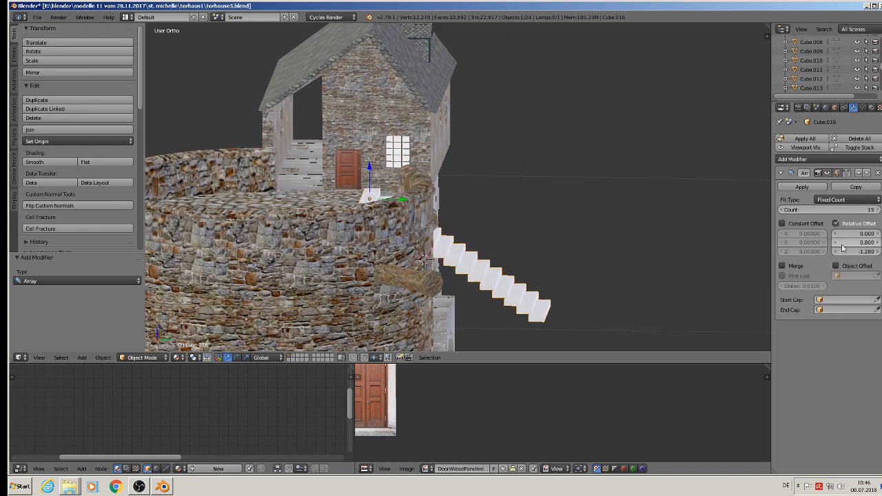
pyautogui.moveTo(856, 246); pyautogui.dragTo(836, 246)
pyautogui.moveTo(594, 279); pyautogui.dragTo(528, 275, button='middle')
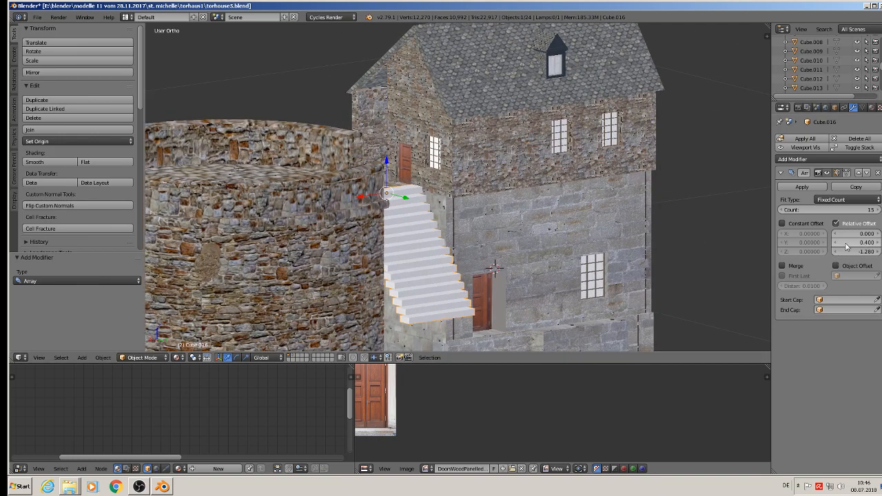
# Step: Examine the reference photos above the model for how the stairway runs between the tower and the gatehouse
pyautogui.moveTo(680, 291); pyautogui.dragTo(525, 302, button='middle')
pyautogui.scroll(-5, 461, 214)
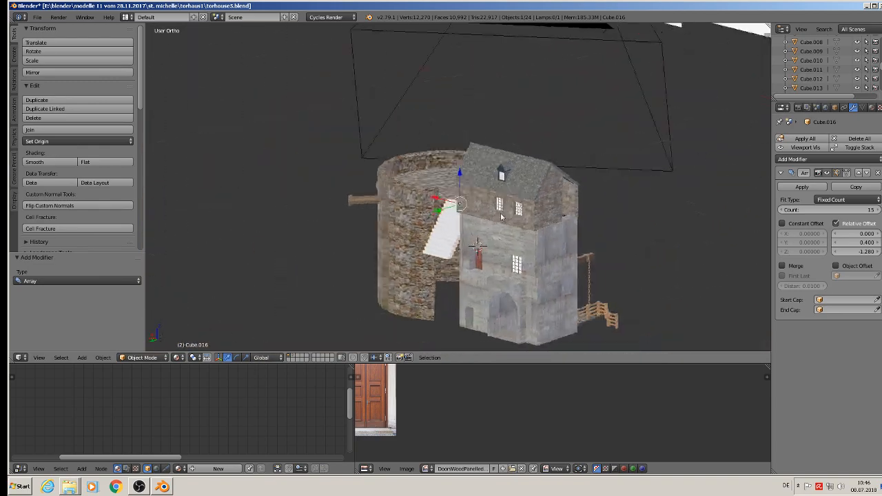
pyautogui.moveTo(485, 215); pyautogui.dragTo(517, 56, button='middle')
pyautogui.moveTo(476, 29); pyautogui.dragTo(243, 181, button='middle')
pyautogui.scroll(-1, 358, 84)
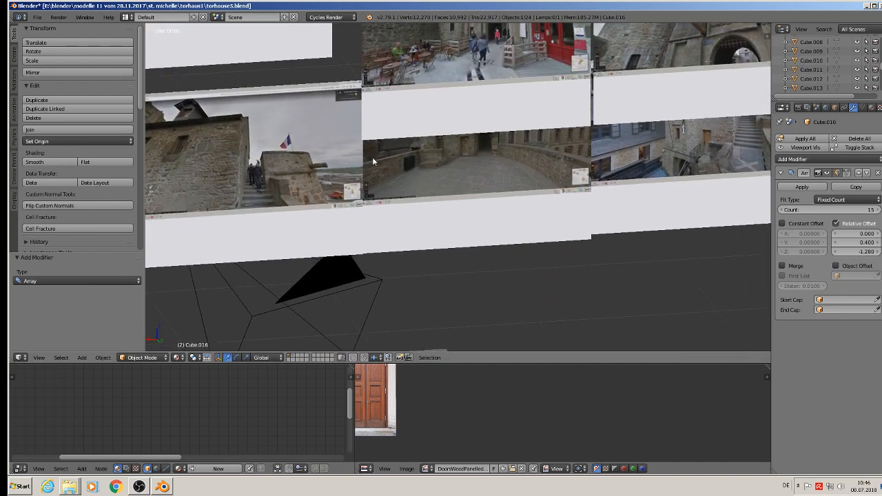
pyautogui.keyDown('shift'); pyautogui.moveTo(620, 142); pyautogui.dragTo(576, 202, button='middle'); pyautogui.keyUp('shift')
pyautogui.press('KP_1')
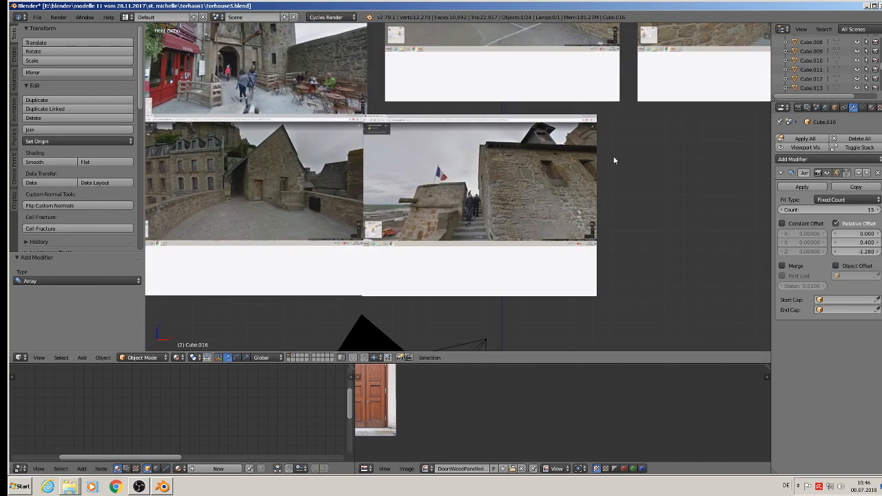
pyautogui.scroll(-3, 463, 236)
pyautogui.keyDown('shift'); pyautogui.moveTo(530, 171); pyautogui.dragTo(623, 289, button='middle'); pyautogui.keyUp('shift')
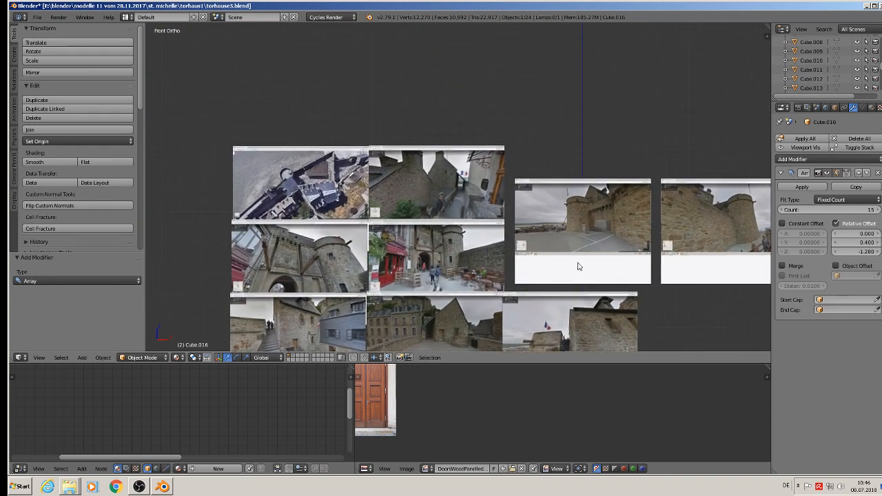
pyautogui.keyDown('shift'); pyautogui.moveTo(523, 255); pyautogui.dragTo(522, 120, button='middle'); pyautogui.keyUp('shift')
pyautogui.scroll(4, 471, 173)
pyautogui.keyDown('shift'); pyautogui.moveTo(459, 182); pyautogui.dragTo(587, 183, button='middle'); pyautogui.keyUp('shift')
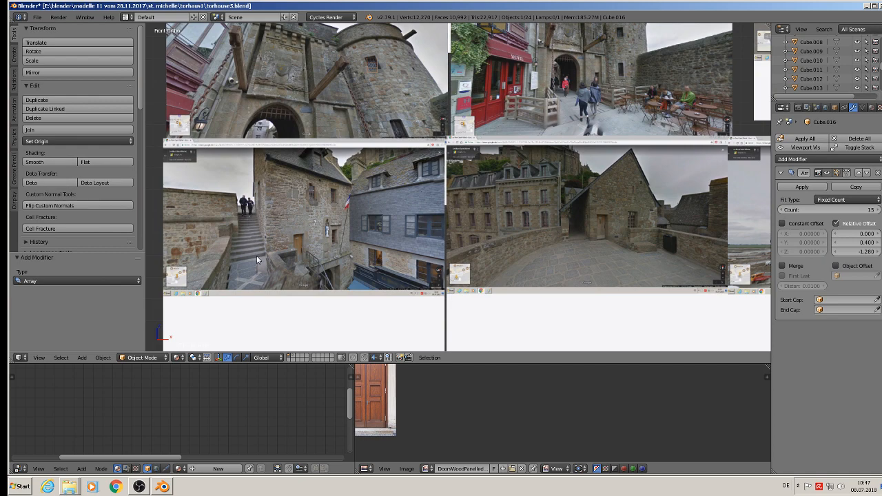
pyautogui.scroll(-6, 264, 253)
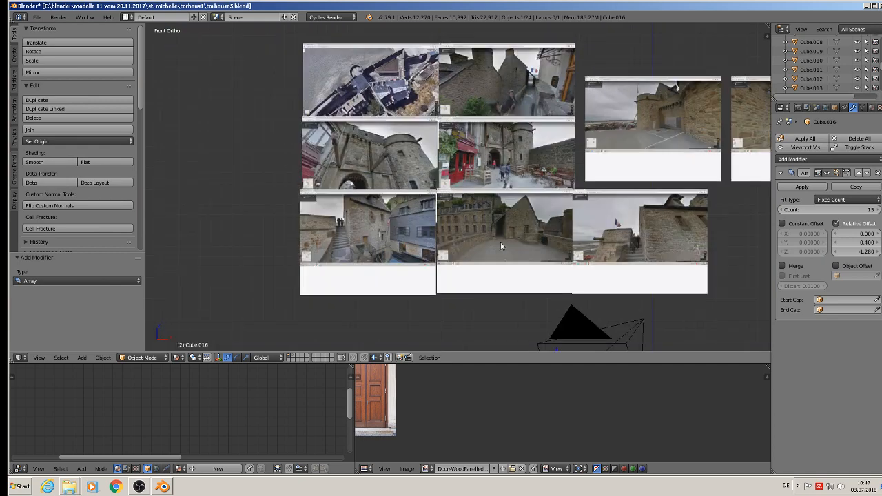
pyautogui.keyDown('shift'); pyautogui.moveTo(595, 290); pyautogui.dragTo(295, 184, button='middle'); pyautogui.keyUp('shift')
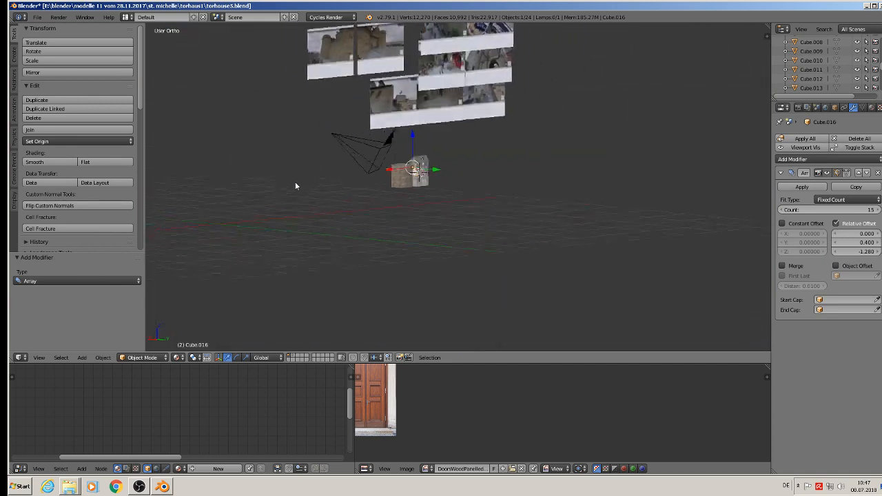
# Step: Set the step array's relative Y offset to 0.2
pyautogui.scroll(9, 436, 167)
pyautogui.moveTo(372, 155); pyautogui.dragTo(384, 185, button='middle')
pyautogui.scroll(6, 386, 179)
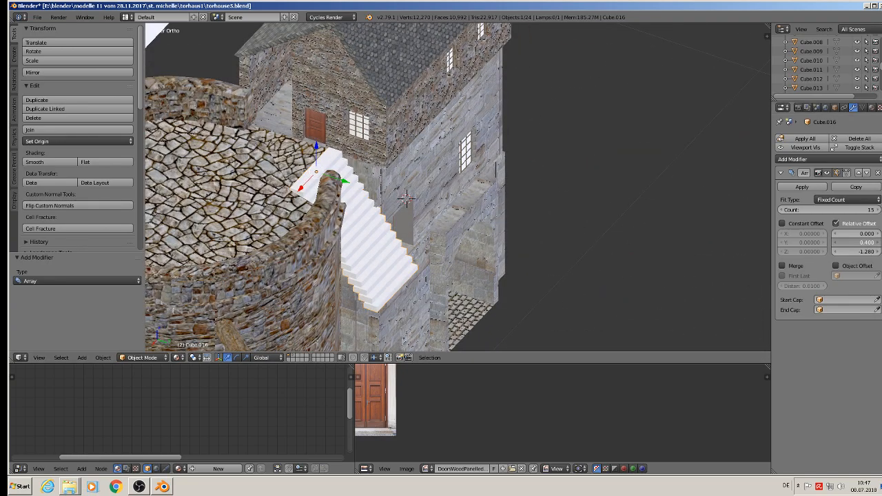
pyautogui.moveTo(856, 243); pyautogui.dragTo(843, 243)
pyautogui.moveTo(647, 233); pyautogui.dragTo(285, 225, button='middle')
# Step: Reduce the step array's count to 8 and set its relative Z offset to -3.58
pyautogui.click(783, 210)
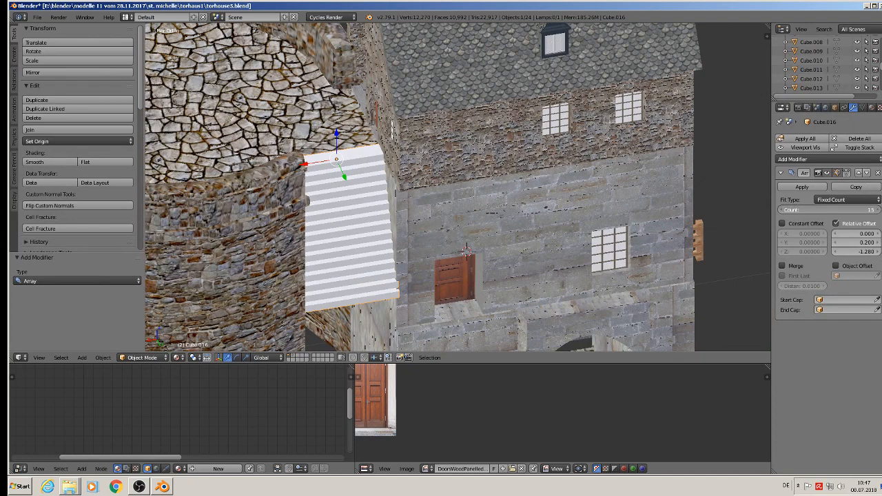
pyautogui.click(782, 210)
pyautogui.click(783, 210)
pyautogui.click(782, 210)
pyautogui.click(783, 210)
pyautogui.click(783, 210)
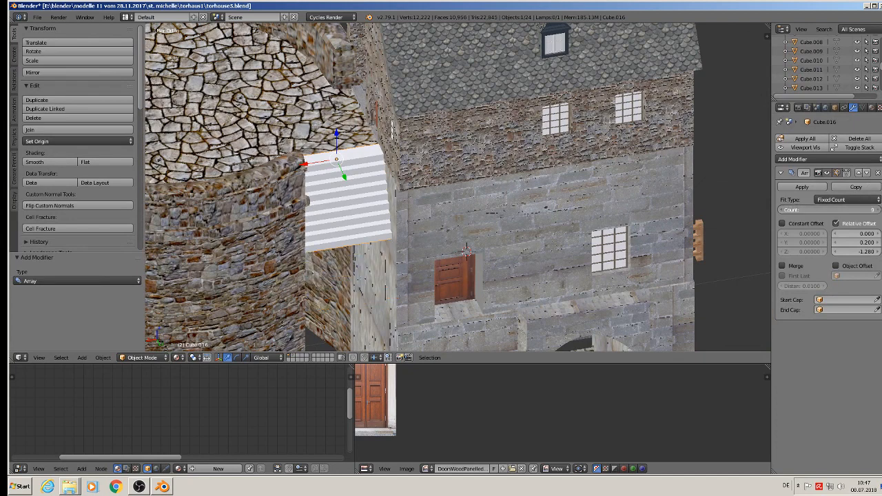
pyautogui.click(783, 210)
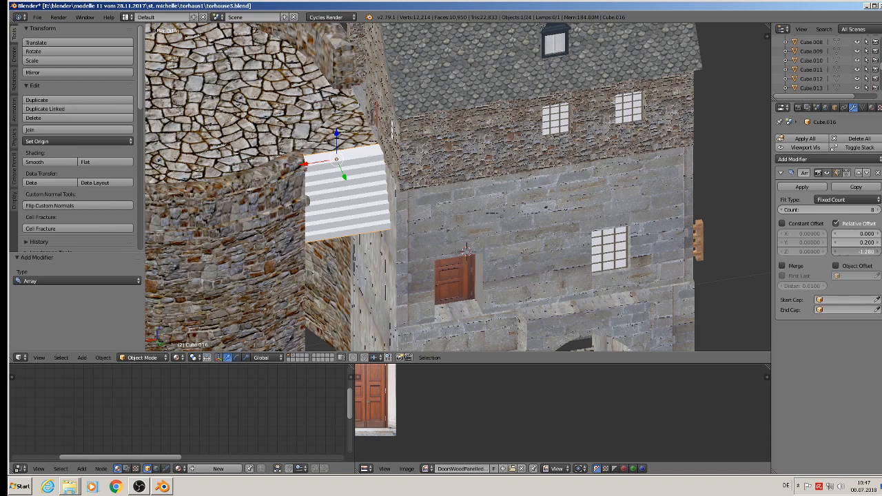
pyautogui.moveTo(854, 252); pyautogui.dragTo(749, 251)
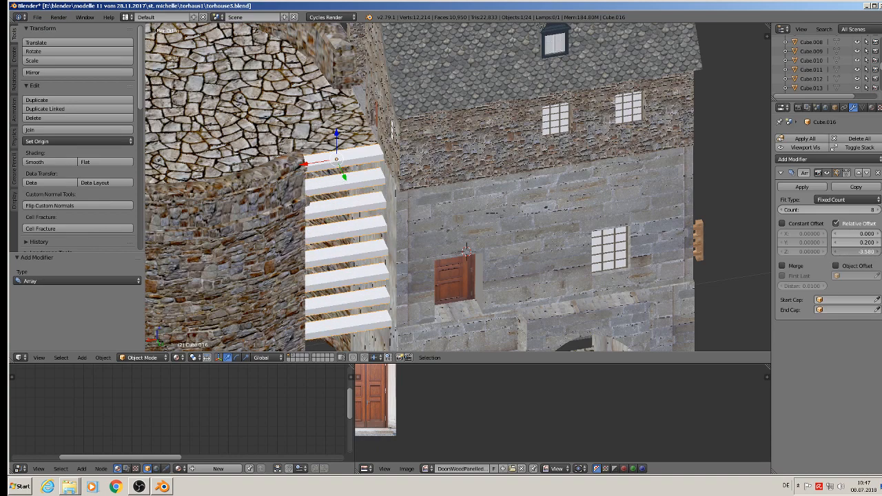
pyautogui.moveTo(630, 200); pyautogui.dragTo(599, 186, button='middle')
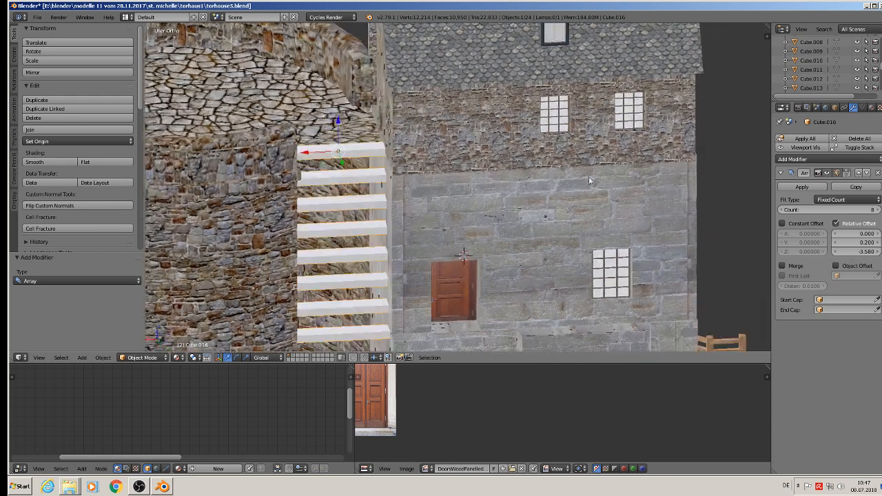
# Step: Raise the step array's count to 11
pyautogui.click(879, 209)
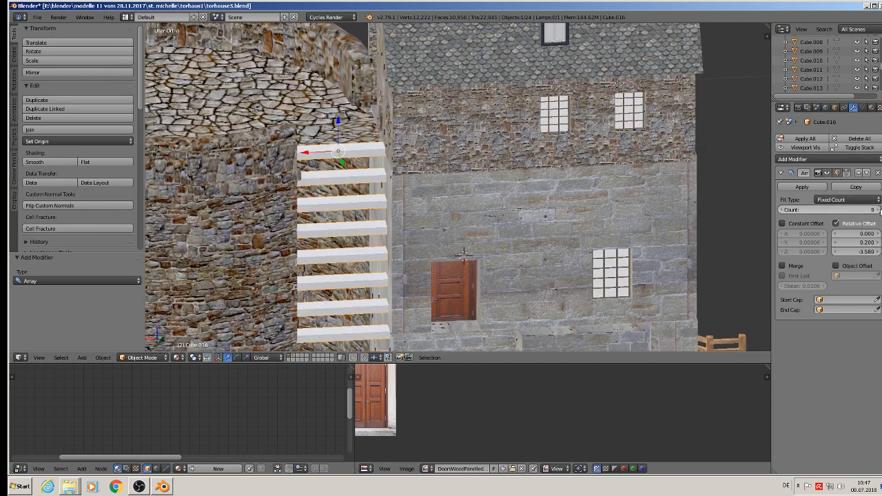
pyautogui.click(879, 210)
pyautogui.click(879, 210)
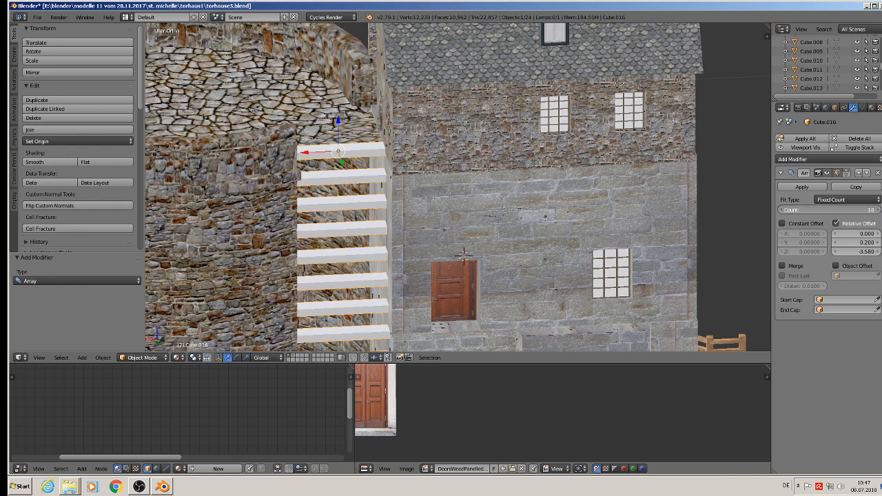
# Step: Try a relative Y offset of -1 for the step array and undo it
pyautogui.scroll(-3, 512, 231)
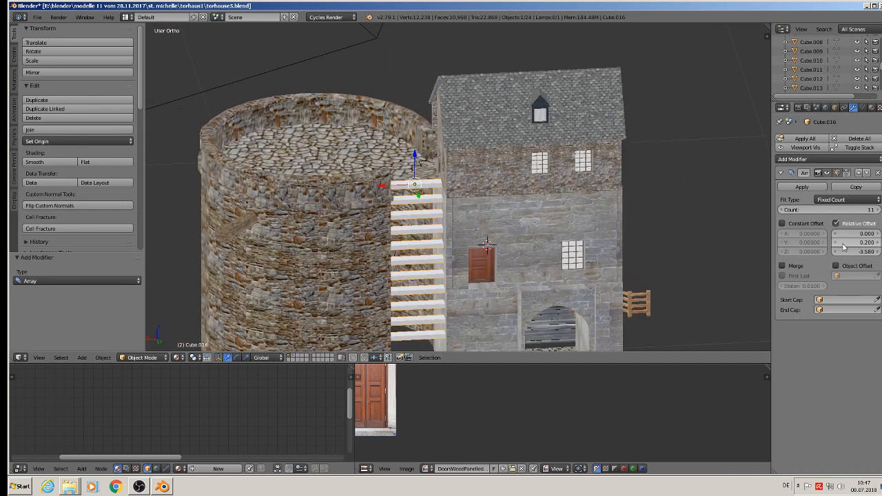
pyautogui.moveTo(857, 242); pyautogui.dragTo(792, 242)
pyautogui.moveTo(641, 212); pyautogui.dragTo(617, 205, button='middle')
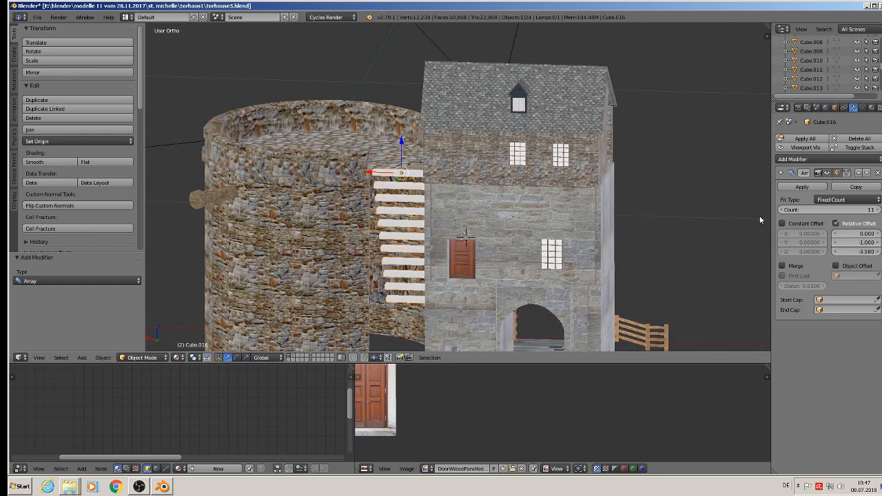
pyautogui.hotkey('ctrl', 'z')
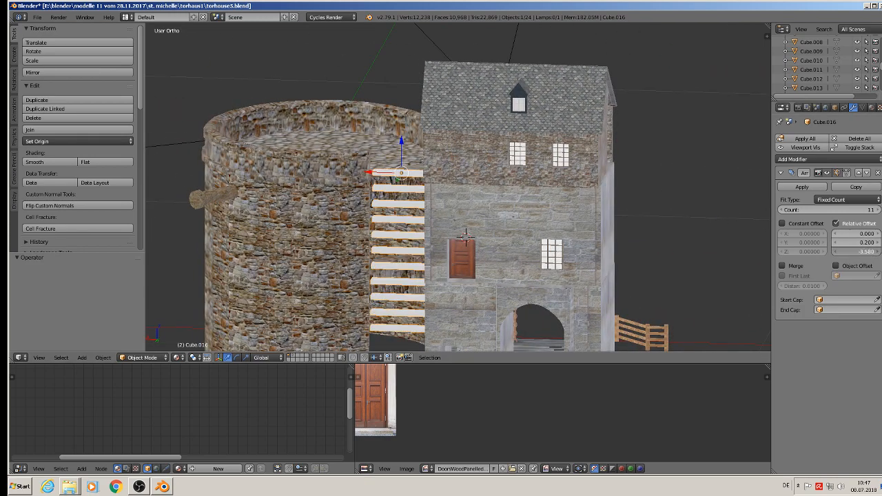
# Step: Set the step array's relative offset to -1.88 along Z and 0.3 along Y
pyautogui.moveTo(844, 251); pyautogui.dragTo(877, 252)
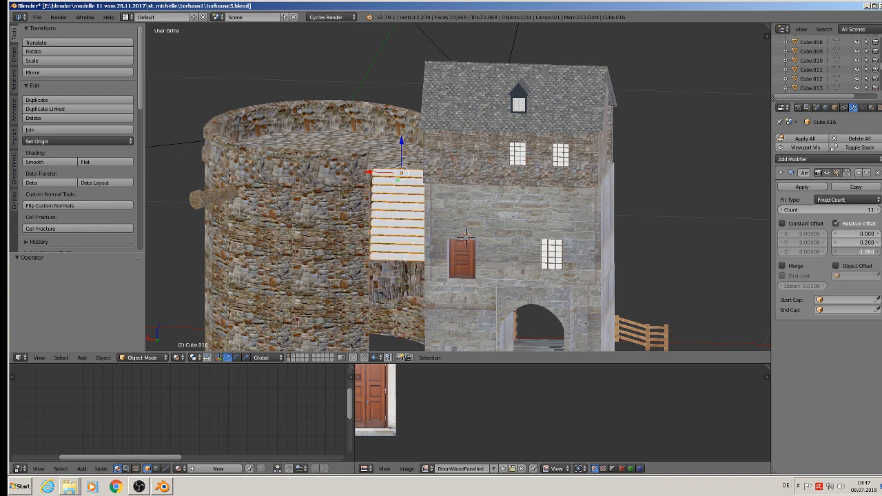
pyautogui.moveTo(704, 248); pyautogui.dragTo(645, 271, button='middle')
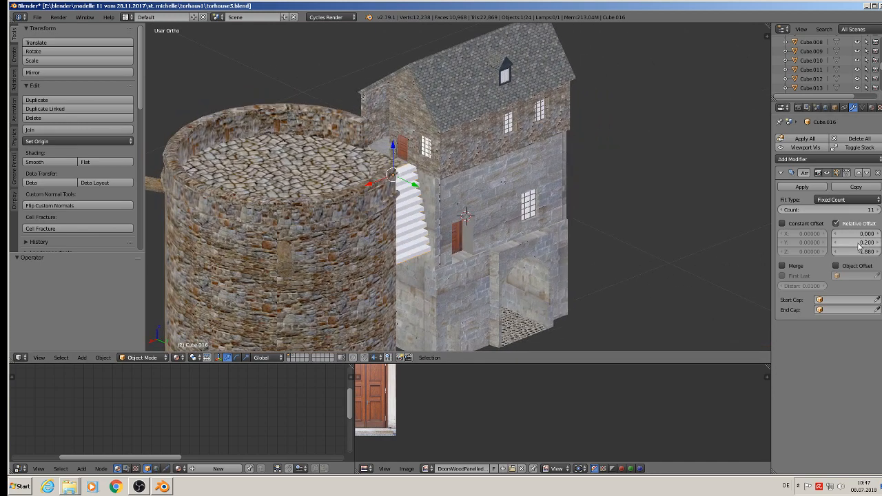
pyautogui.moveTo(861, 242); pyautogui.dragTo(864, 243)
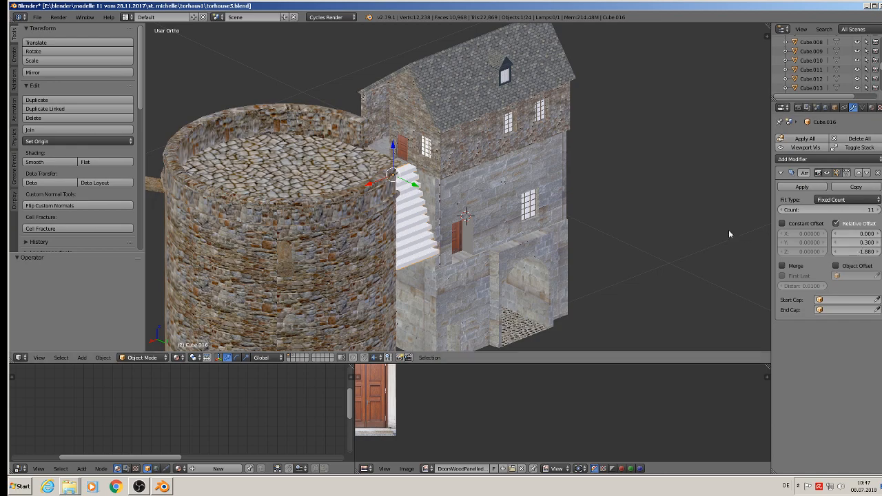
pyautogui.moveTo(728, 230); pyautogui.dragTo(607, 181, button='middle')
# Step: Scale the arrayed steps along the Z axis by about 1.893 to make each step taller
pyautogui.scroll(2, 673, 224)
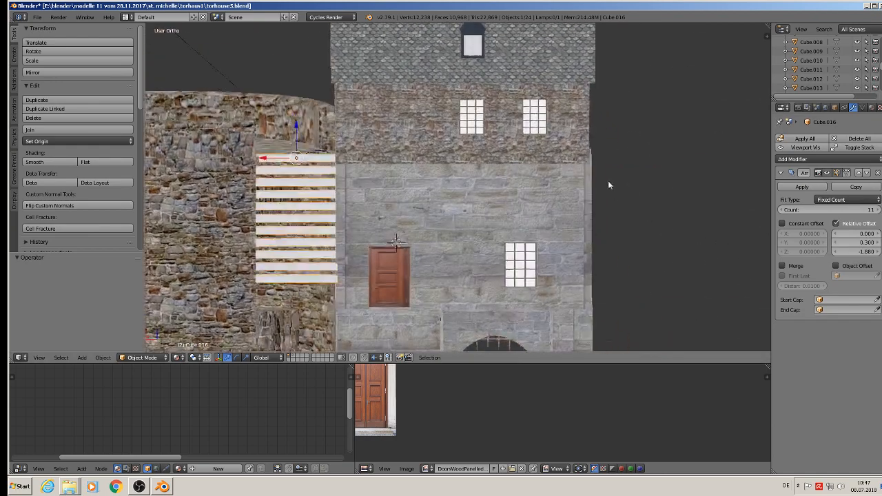
pyautogui.keyDown('shift'); pyautogui.moveTo(421, 183); pyautogui.dragTo(609, 198, button='middle'); pyautogui.keyUp('shift')
pyautogui.scroll(2, 518, 184)
pyautogui.moveTo(518, 184); pyautogui.dragTo(484, 182, button='middle')
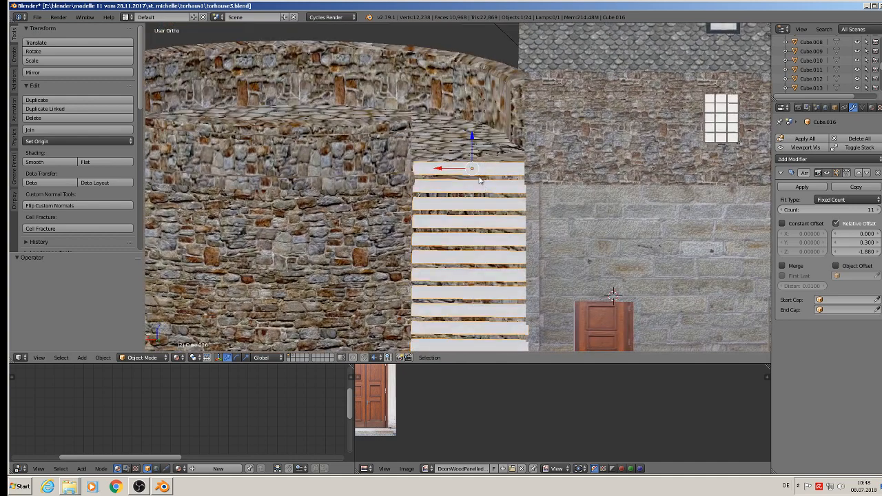
pyautogui.press('s')
pyautogui.press('z')
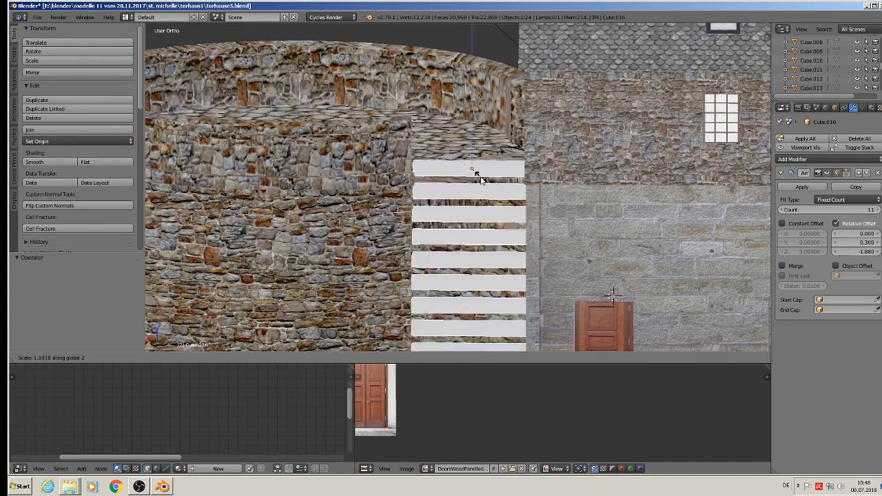
pyautogui.click(484, 185)
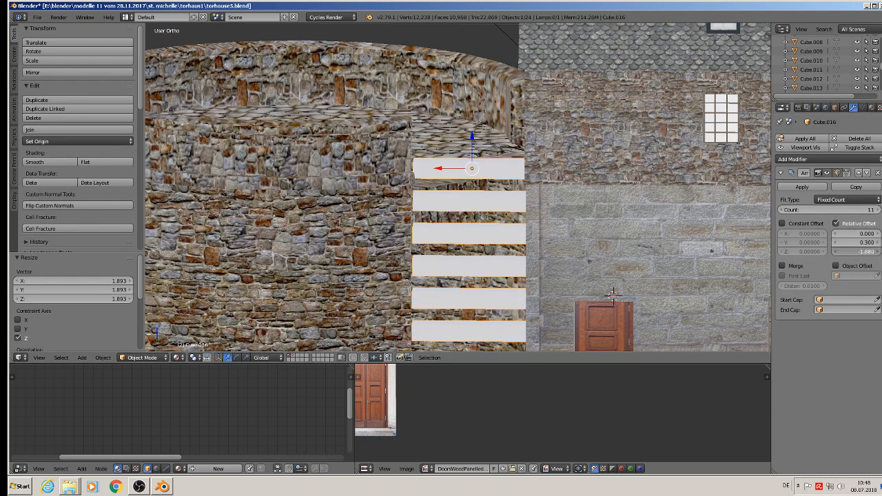
# Step: Set the step array's relative Z offset to -1.15 to close the gaps between the steps
pyautogui.moveTo(857, 251); pyautogui.dragTo(881, 252)
pyautogui.scroll(-1, 571, 232)
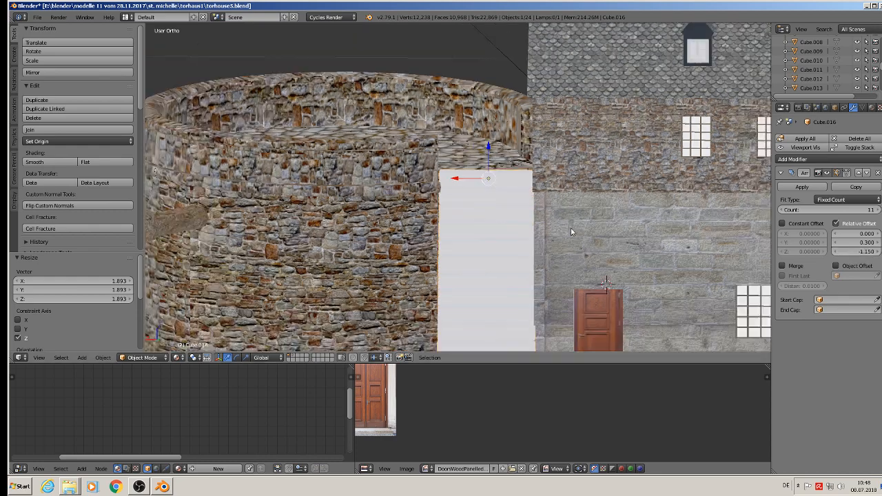
pyautogui.moveTo(572, 233); pyautogui.dragTo(591, 236, button='middle')
pyautogui.scroll(2, 575, 230)
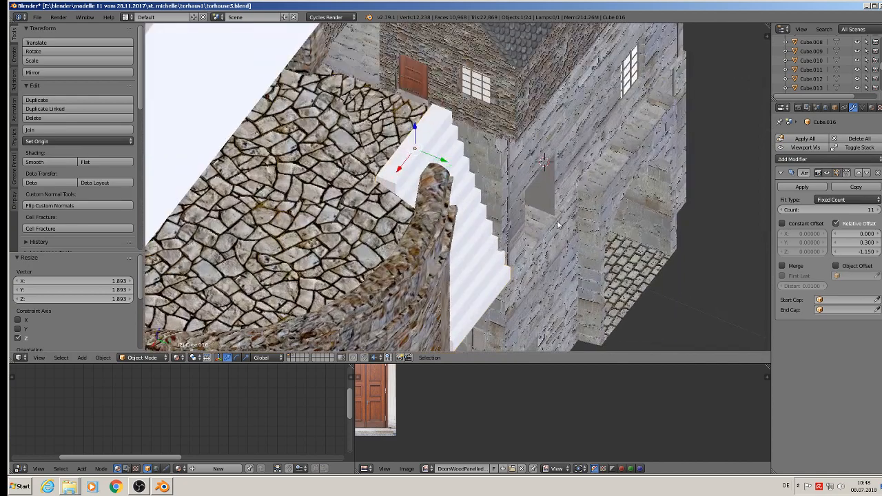
# Step: Scale the stair flight uniformly by about 0.719 and set its array's relative Y offset to 0.51
pyautogui.moveTo(436, 154); pyautogui.dragTo(446, 128, button='middle')
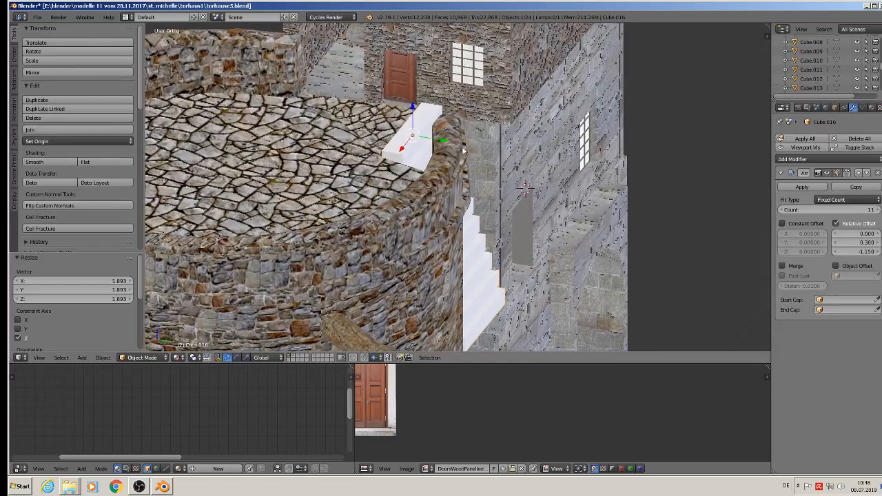
pyautogui.press('s')
pyautogui.click(434, 153)
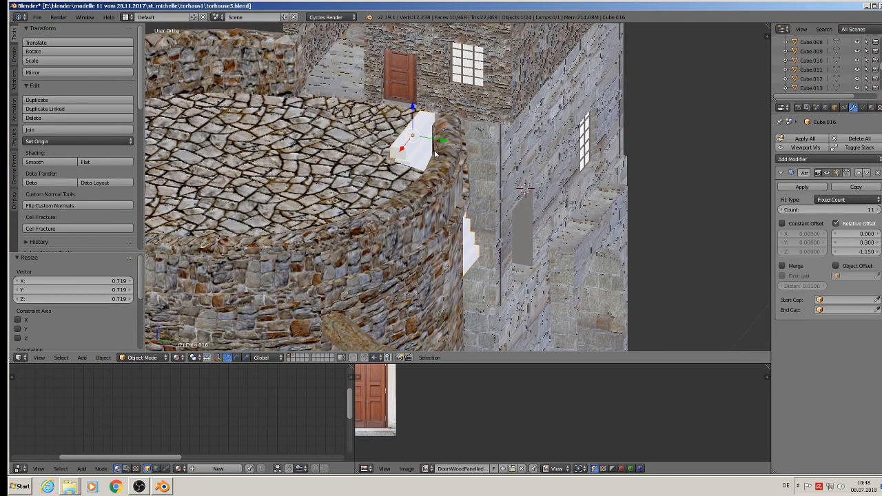
pyautogui.moveTo(434, 152); pyautogui.dragTo(431, 191, button='middle')
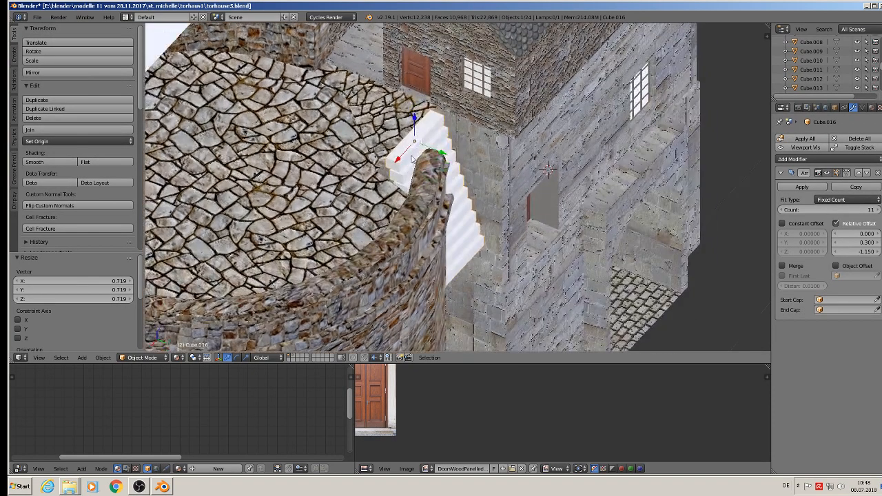
pyautogui.moveTo(859, 242)
pyautogui.mouseDown()
pyautogui.moveTo(881, 243)
pyautogui.moveTo(867, 242)
pyautogui.mouseUp()
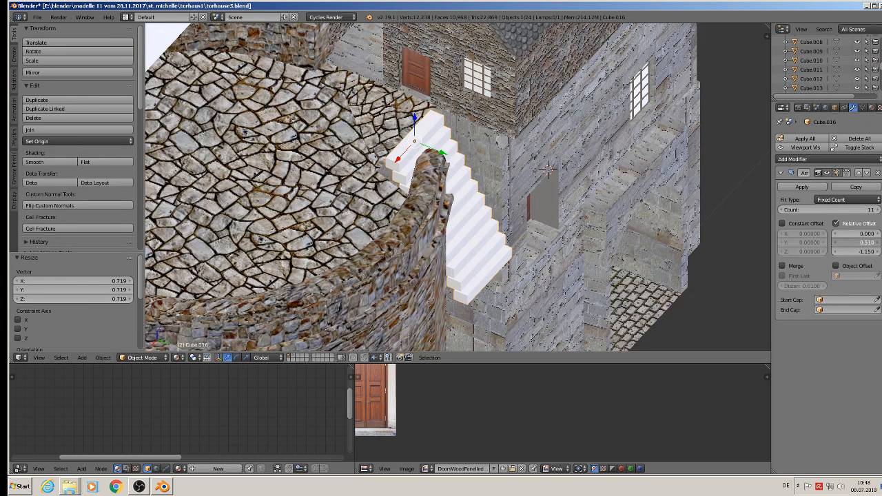
# Step: Widen the stair flight along the X axis by a factor of about 1.418 to span the gap to the gatehouse
pyautogui.moveTo(693, 209); pyautogui.dragTo(595, 163, button='middle')
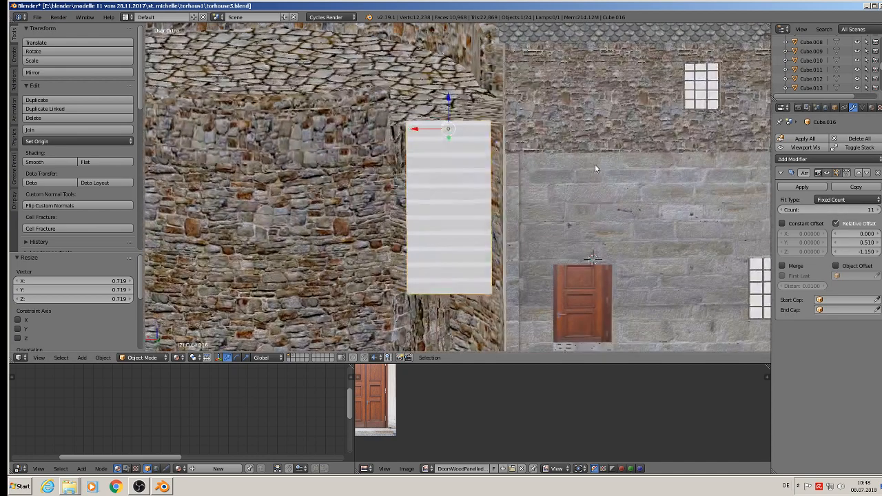
pyautogui.scroll(-2, 582, 187)
pyautogui.press('s')
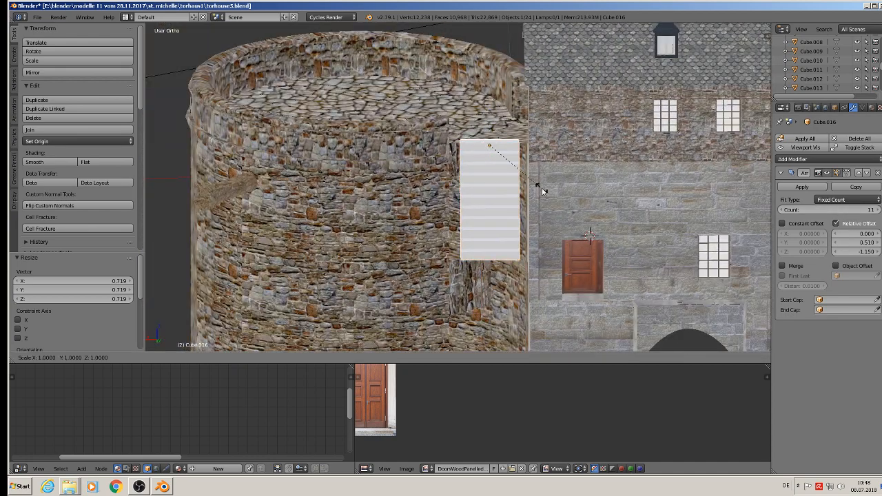
pyautogui.press('x')
pyautogui.click(573, 196)
pyautogui.moveTo(573, 195); pyautogui.dragTo(585, 212, button='middle')
pyautogui.press('s')
pyautogui.press('y')
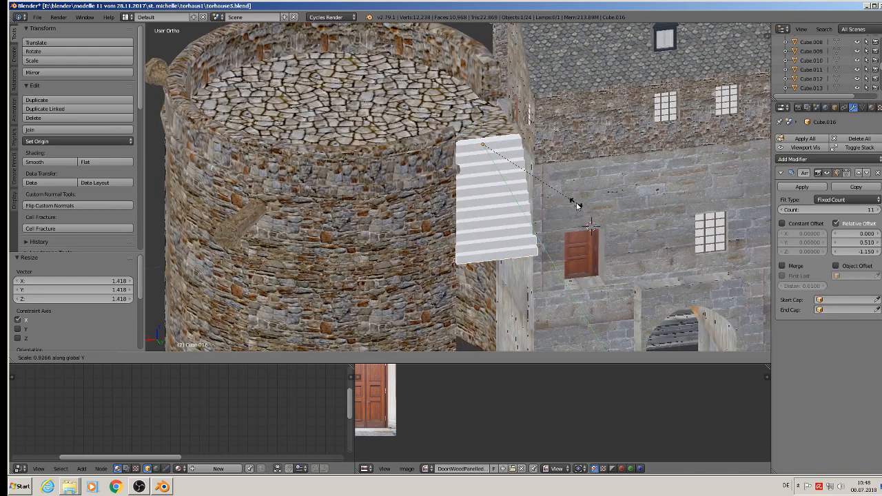
pyautogui.rightClick(578, 207)
# Step: Scale the stair flight along the X axis by about 0.909 and shift it slightly along the Y axis
pyautogui.press('s')
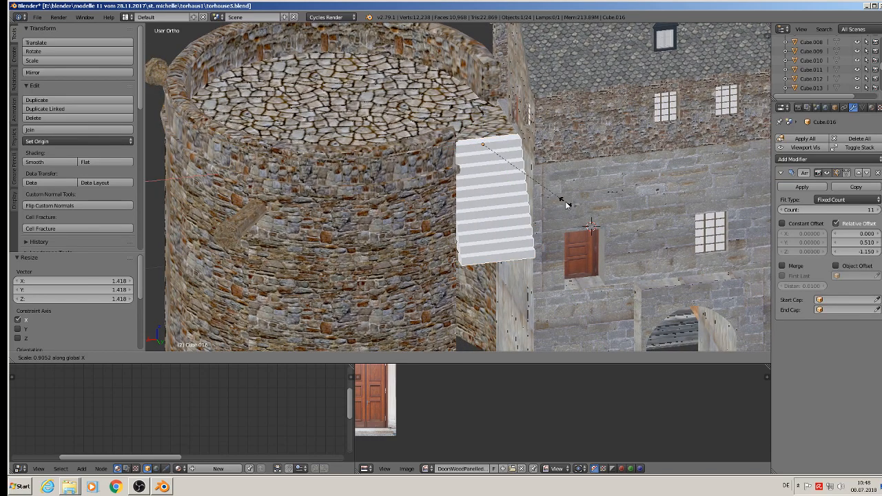
pyautogui.click(566, 205)
pyautogui.moveTo(569, 208); pyautogui.dragTo(595, 227, button='middle')
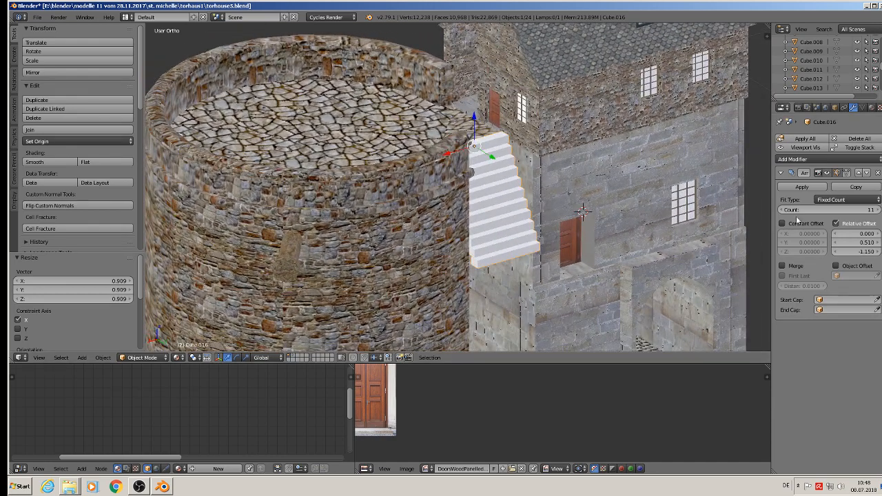
pyautogui.moveTo(571, 206); pyautogui.dragTo(600, 230, button='middle')
pyautogui.moveTo(494, 161); pyautogui.dragTo(493, 162)
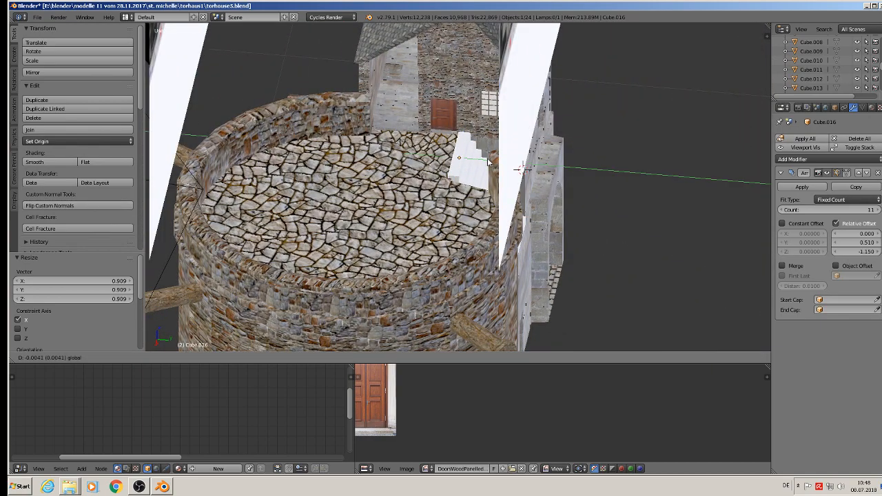
pyautogui.click(484, 163)
# Step: Extrude the tower platform's edges at the stair opening and move them 0.186 down along Z to form a wall under the stairs
pyautogui.moveTo(484, 162); pyautogui.dragTo(467, 183, button='middle')
pyautogui.press('a')
pyautogui.scroll(3, 450, 141)
pyautogui.rightClick(449, 129)
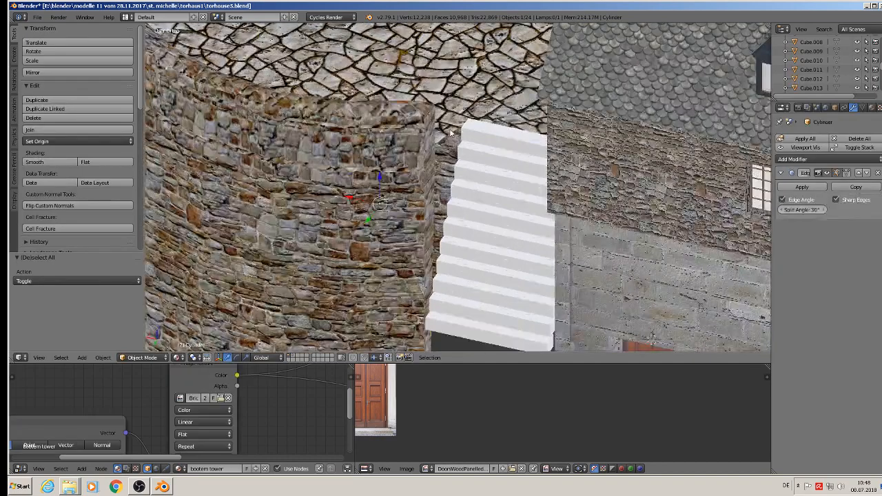
pyautogui.press('Tab')
pyautogui.keyDown('alt'); pyautogui.rightClick(456, 136); pyautogui.keyUp('alt')
pyautogui.moveTo(456, 136); pyautogui.dragTo(485, 138, button='middle')
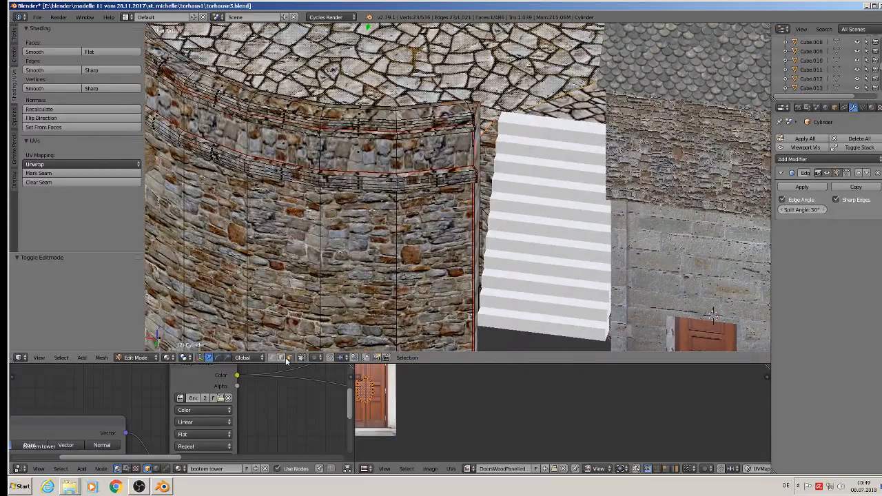
pyautogui.rightClick(489, 131)
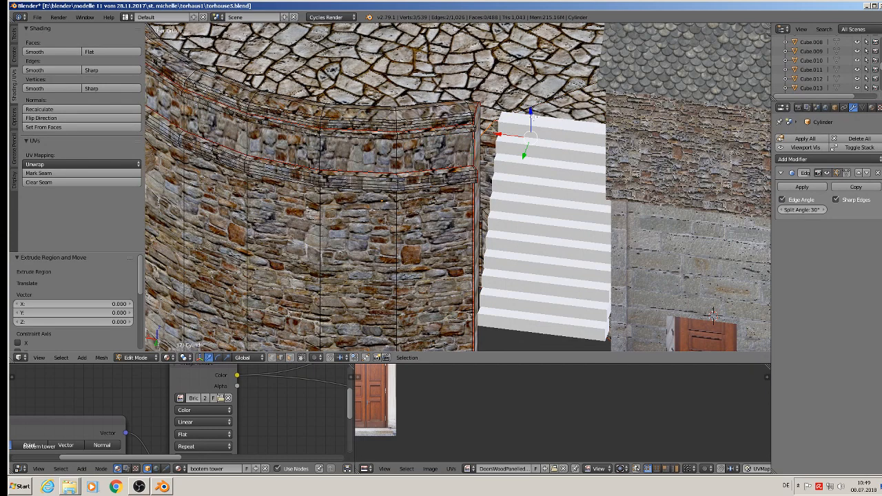
pyautogui.press('g')
pyautogui.press('z')
pyautogui.click(534, 295)
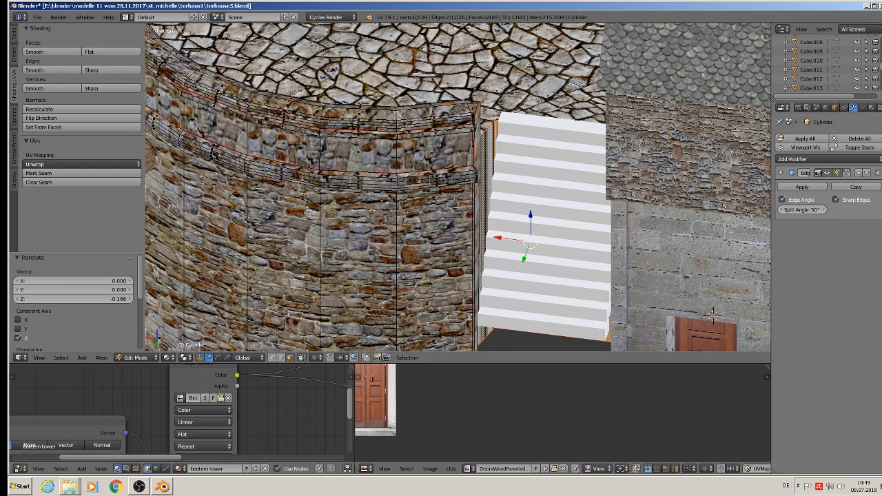
# Step: Assign the "tower gate stone material" to the newly extruded tower faces and unwrap them
pyautogui.click(872, 108)
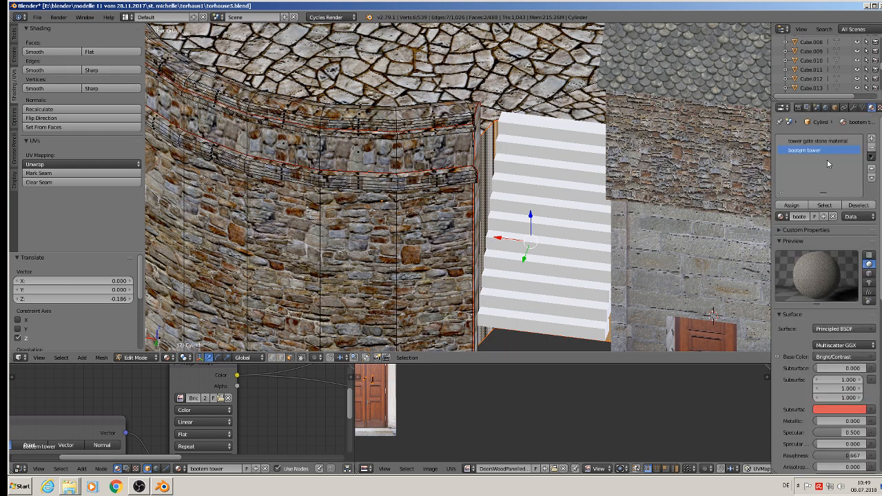
pyautogui.click(825, 141)
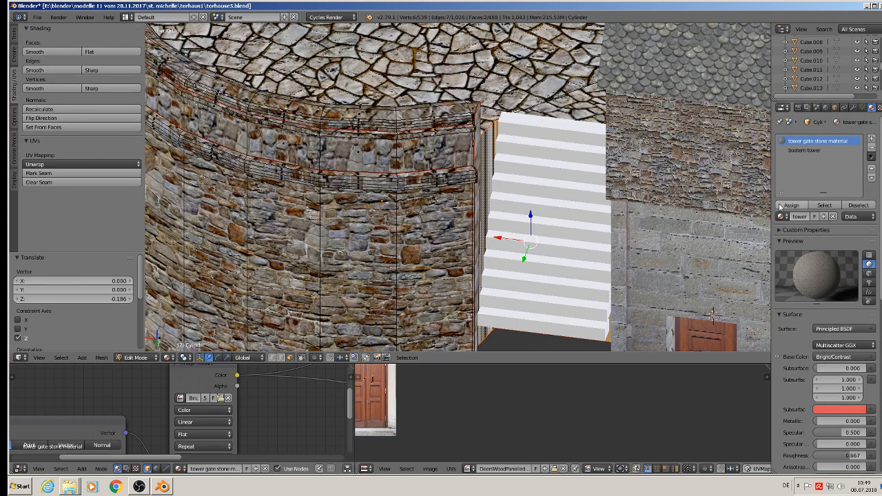
pyautogui.click(782, 206)
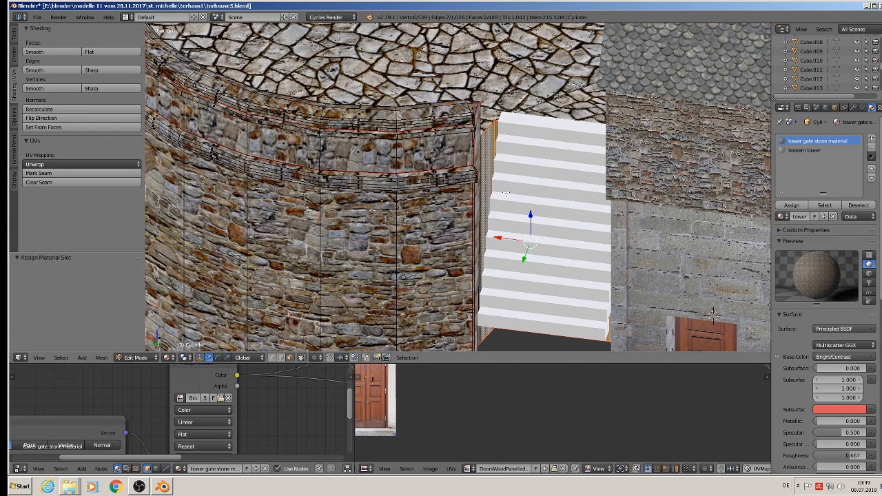
pyautogui.press('u')
pyautogui.click(505, 193)
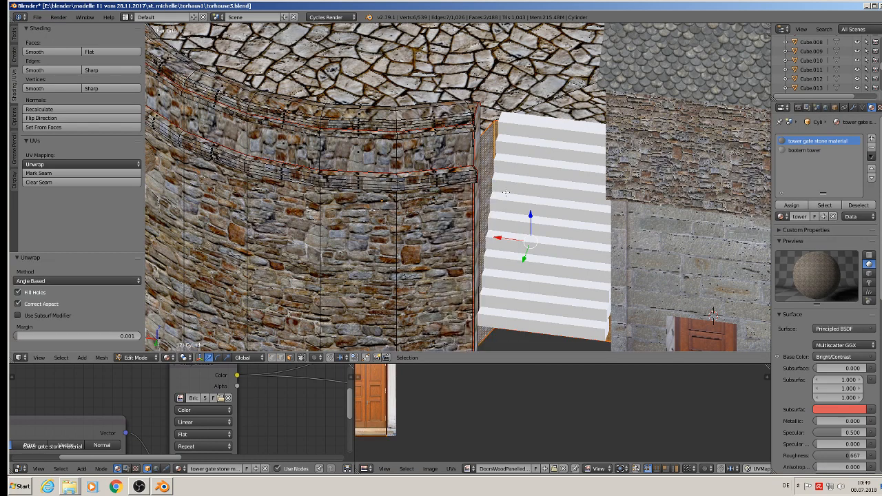
pyautogui.press('Tab')
# Step: Enlarge the UVs of the extruded wall faces to match their stone texture scale to the surrounding tower wall
pyautogui.moveTo(486, 293); pyautogui.dragTo(454, 271, button='middle')
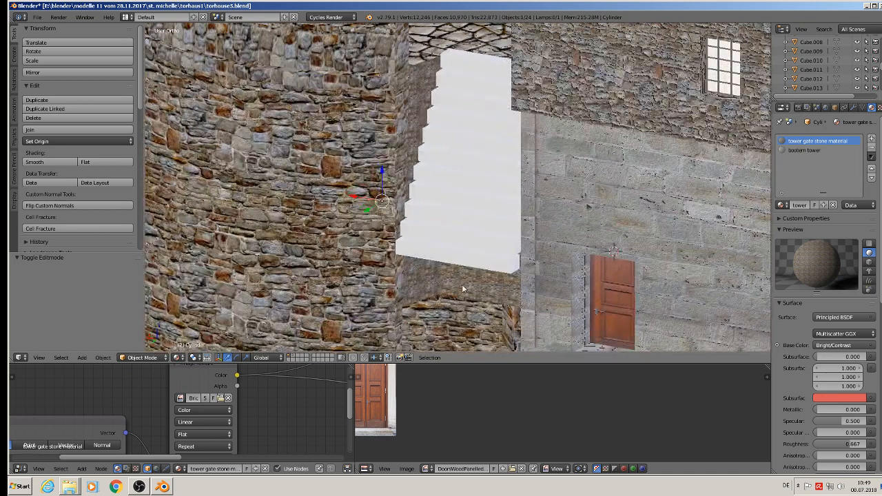
pyautogui.press('Tab')
pyautogui.press('s')
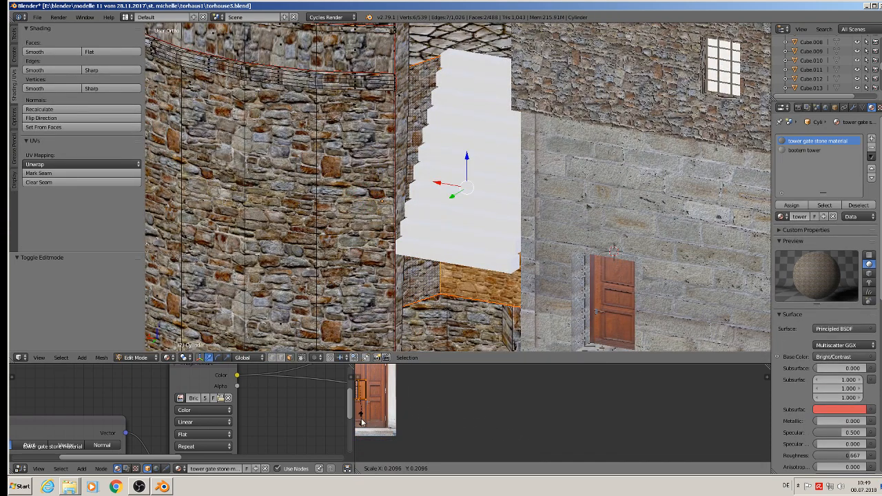
pyautogui.click(758, 408)
pyautogui.press('Tab')
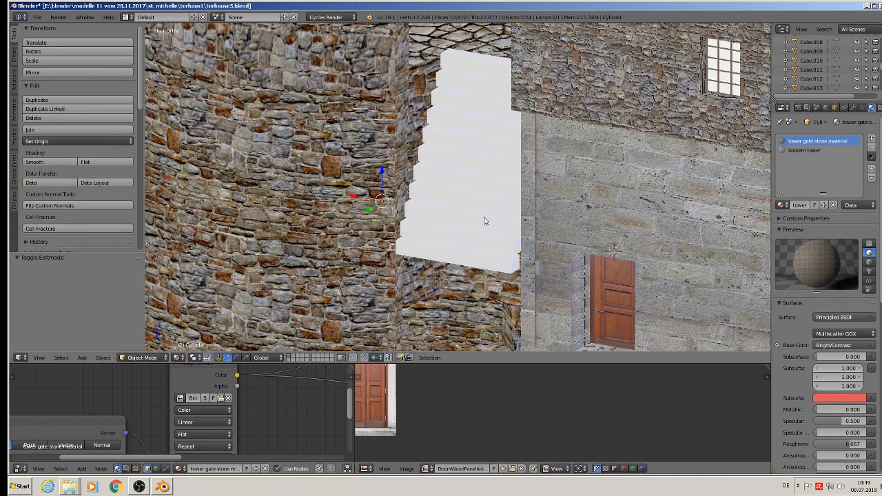
# Step: Reselect the white stair flight and save the Blender file
pyautogui.scroll(-8, 484, 221)
pyautogui.press('a')
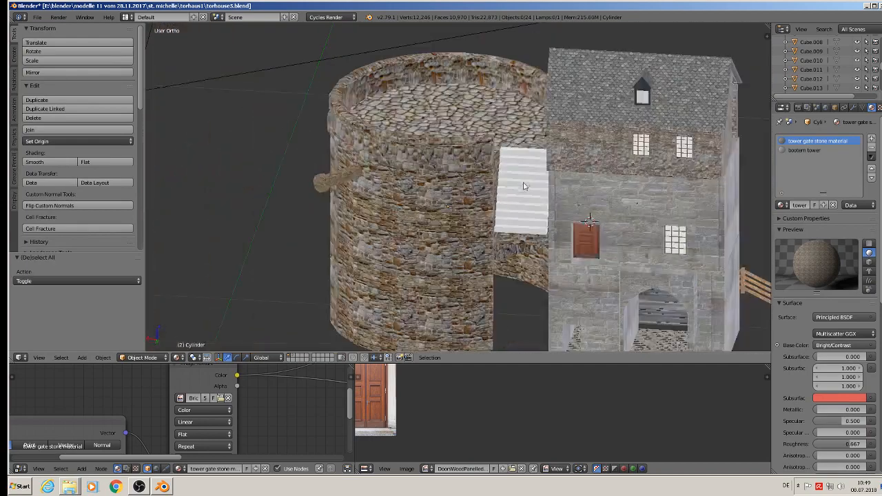
pyautogui.rightClick(523, 185)
pyautogui.moveTo(524, 186); pyautogui.dragTo(571, 217, button='middle')
pyautogui.scroll(2, 570, 226)
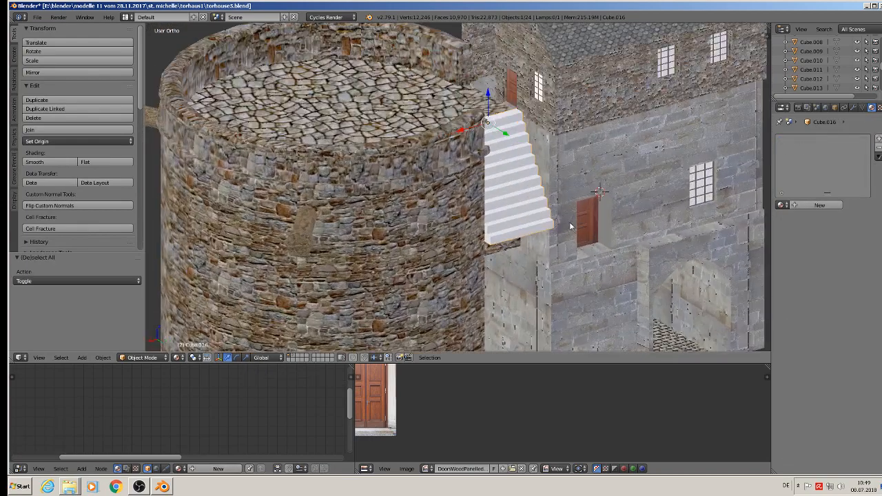
pyautogui.scroll(-5, 564, 227)
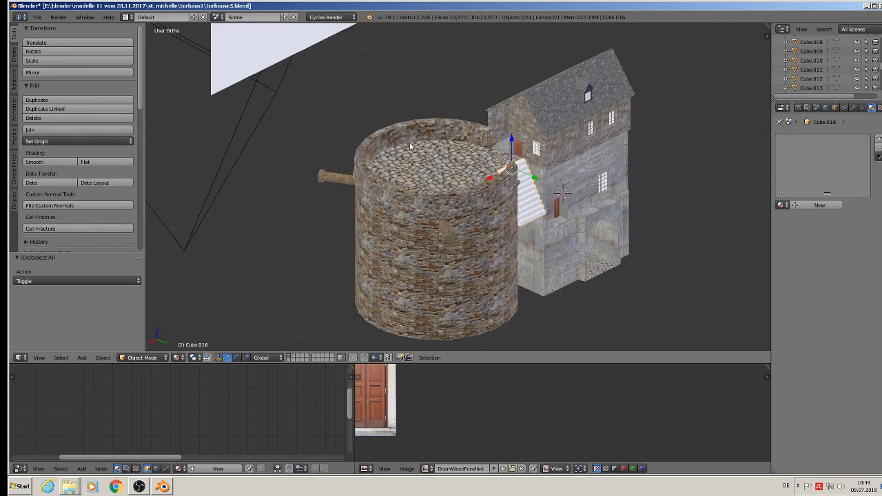
pyautogui.moveTo(410, 146); pyautogui.dragTo(534, 152, button='middle')
pyautogui.click(37, 18)
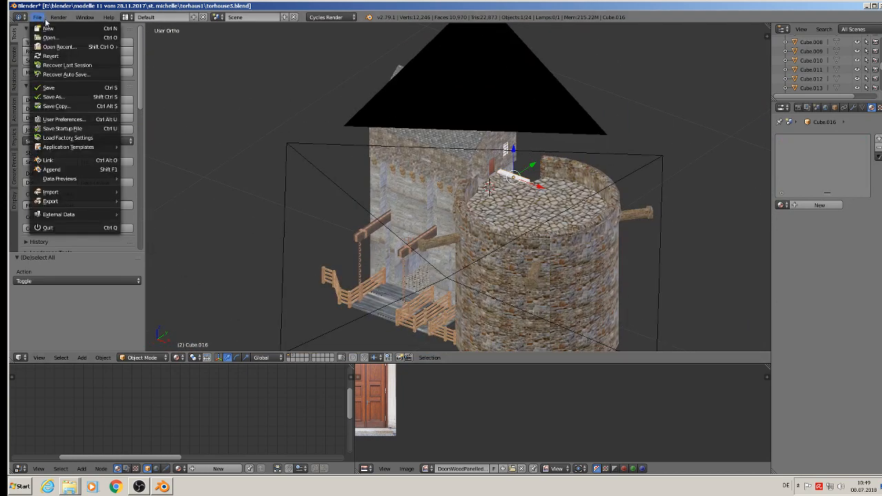
# Step: Examine the reference photos of the stairway and tower in front view
pyautogui.scroll(-4, 580, 172)
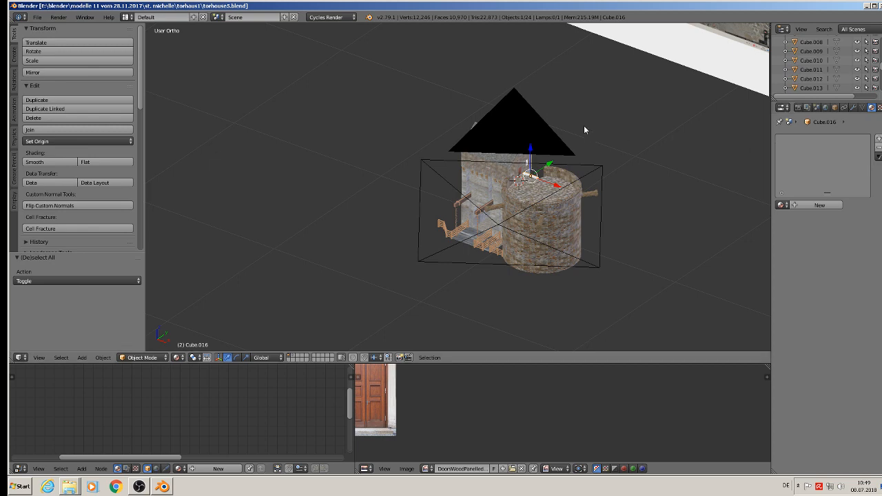
pyautogui.press('KP_1')
pyautogui.scroll(-3, 589, 117)
pyautogui.keyDown('shift'); pyautogui.moveTo(598, 100); pyautogui.dragTo(549, 245, button='middle'); pyautogui.keyUp('shift')
pyautogui.scroll(3, 509, 163)
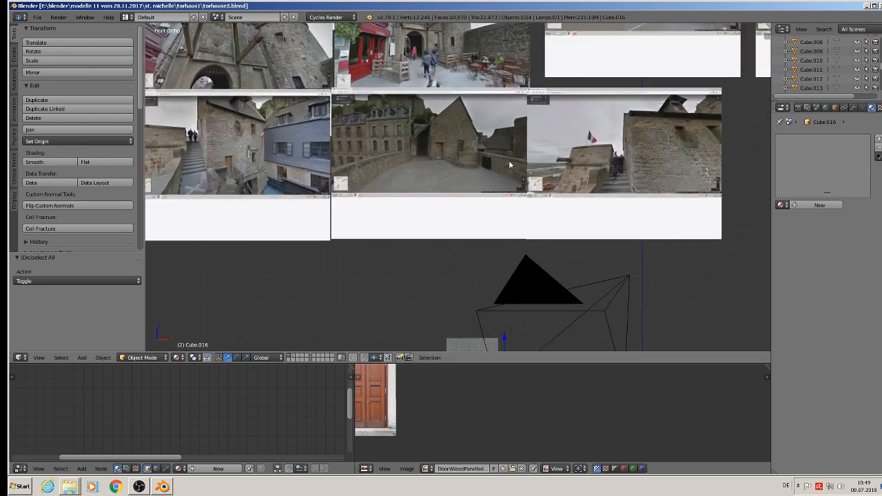
pyautogui.scroll(2, 509, 164)
pyautogui.keyDown('shift'); pyautogui.moveTo(509, 164); pyautogui.dragTo(526, 180, button='middle'); pyautogui.keyUp('shift')
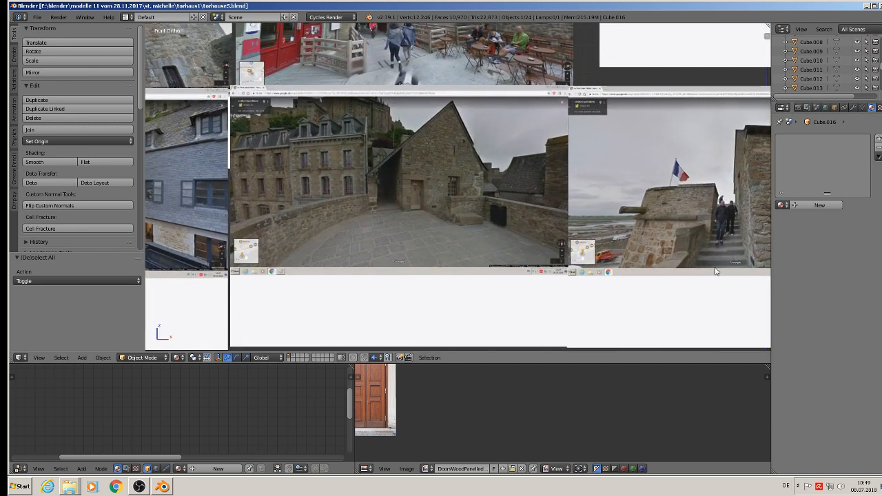
pyautogui.scroll(-3, 390, 285)
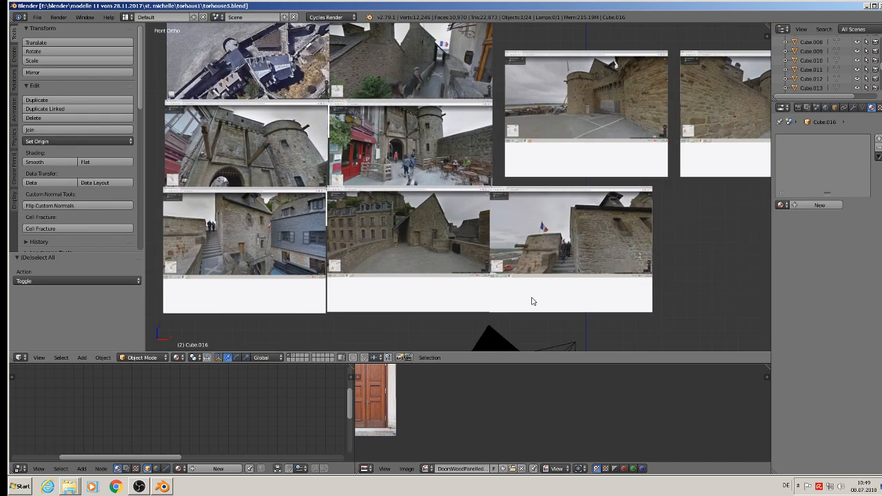
# Step: Set the step array's relative Z offset to -1.02 so the steps sit flush on each other
pyautogui.moveTo(531, 299); pyautogui.dragTo(489, 318, button='middle')
pyautogui.keyDown('shift'); pyautogui.moveTo(581, 292); pyautogui.dragTo(510, 190, button='middle'); pyautogui.keyUp('shift')
pyautogui.scroll(7, 512, 178)
pyautogui.scroll(2, 513, 176)
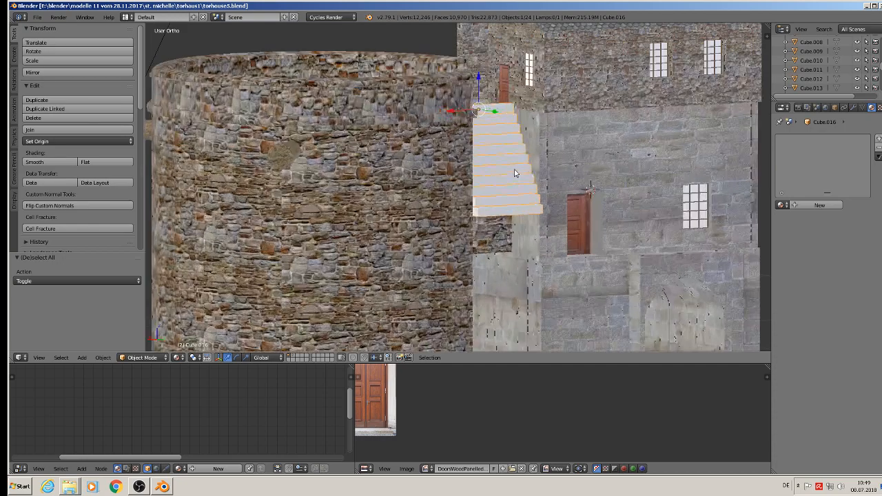
pyautogui.press('Tab')
pyautogui.scroll(5, 495, 175)
pyautogui.moveTo(484, 174); pyautogui.dragTo(475, 174, button='middle')
pyautogui.click(853, 108)
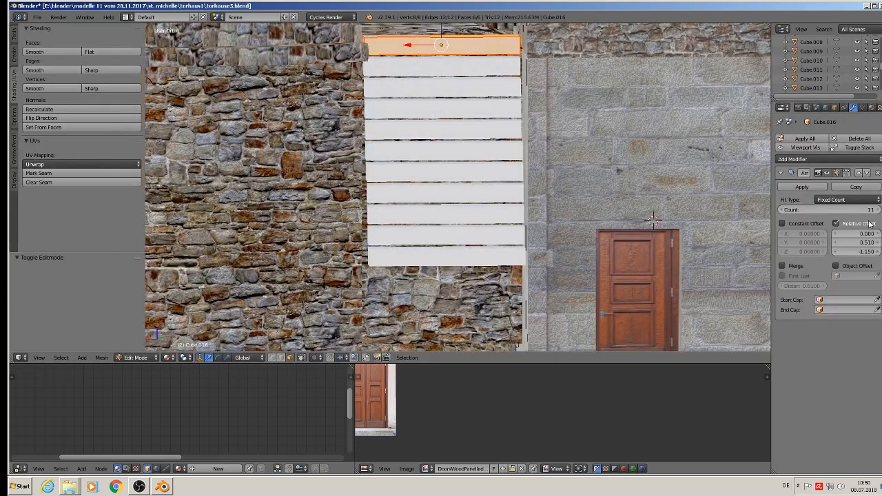
pyautogui.moveTo(855, 251); pyautogui.dragTo(864, 251)
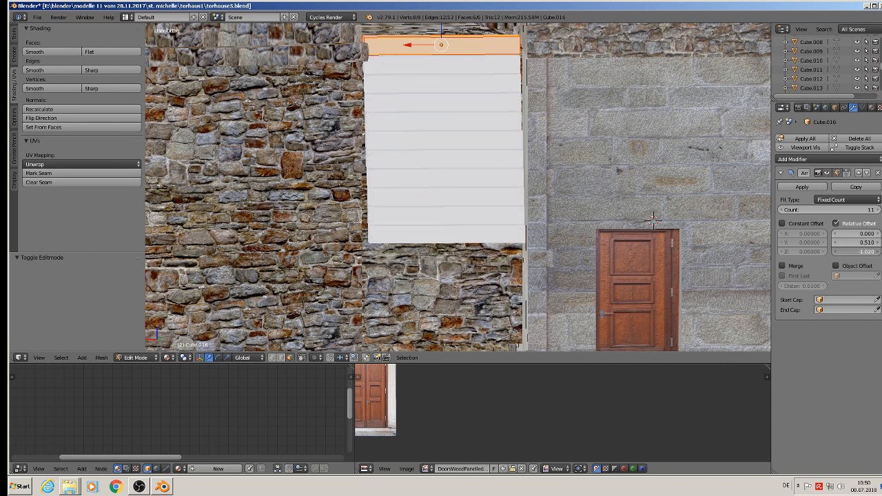
# Step: Apply the Array modifier to the stair flight in Object Mode
pyautogui.click(799, 188)
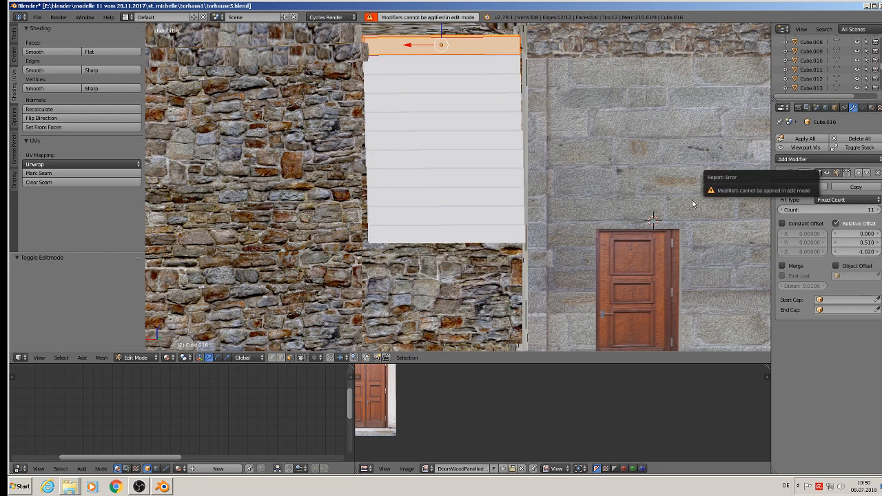
pyautogui.press('Tab')
pyautogui.click(807, 187)
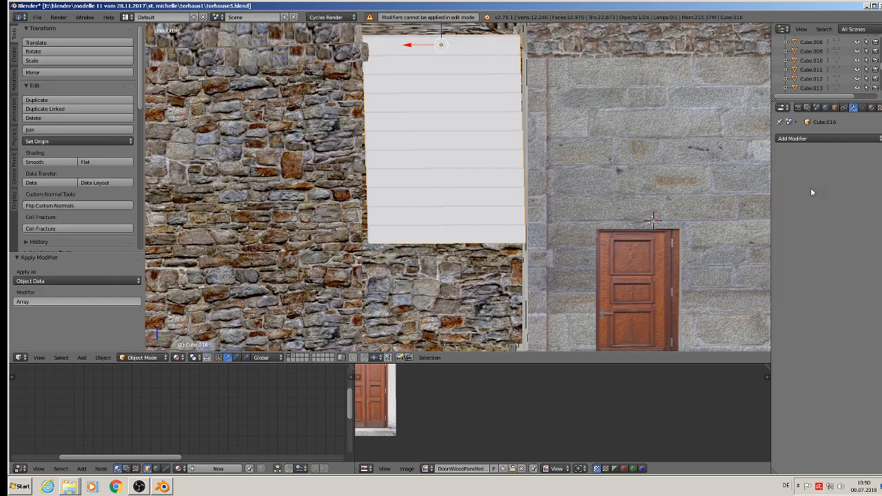
# Step: Move the whole stair mesh down by 0.004 along the Z axis in Edit Mode
pyautogui.moveTo(620, 193); pyautogui.dragTo(616, 216, button='middle')
pyautogui.press('Tab')
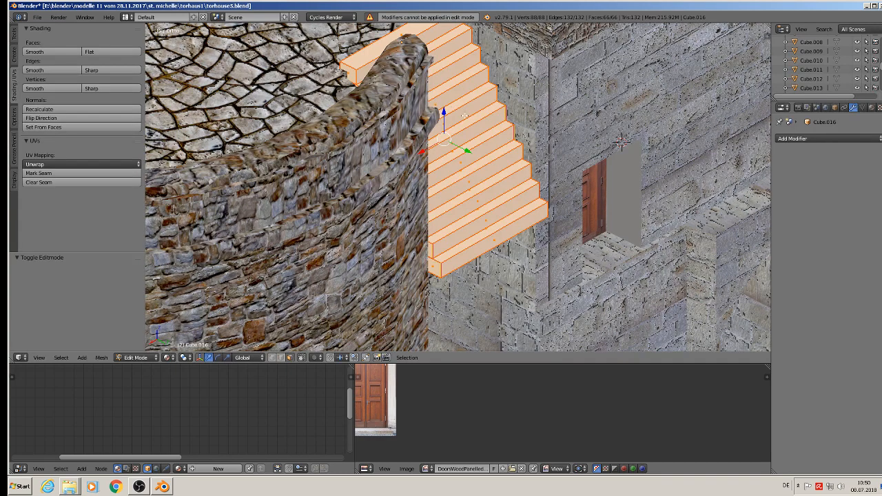
pyautogui.moveTo(445, 112); pyautogui.dragTo(444, 118)
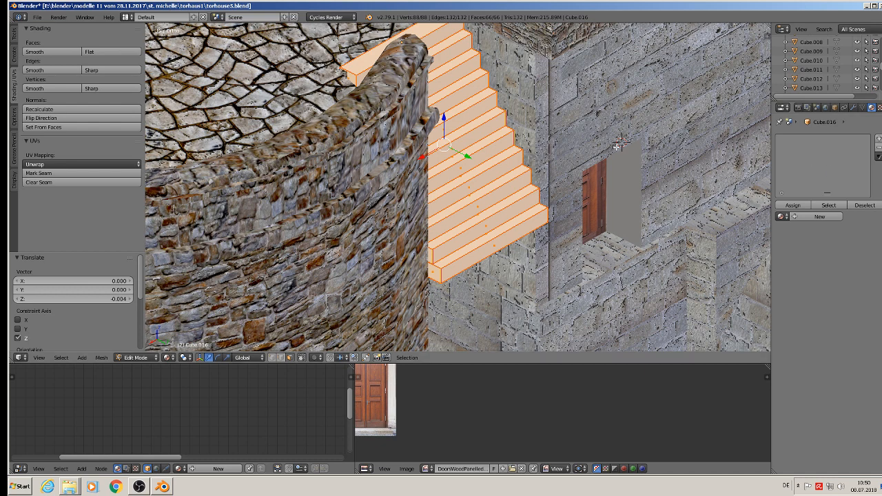
# Step: Undo the stair mesh edits back to a single step and check it in both Object and Edit Mode
pyautogui.hotkey('ctrl', 'z')
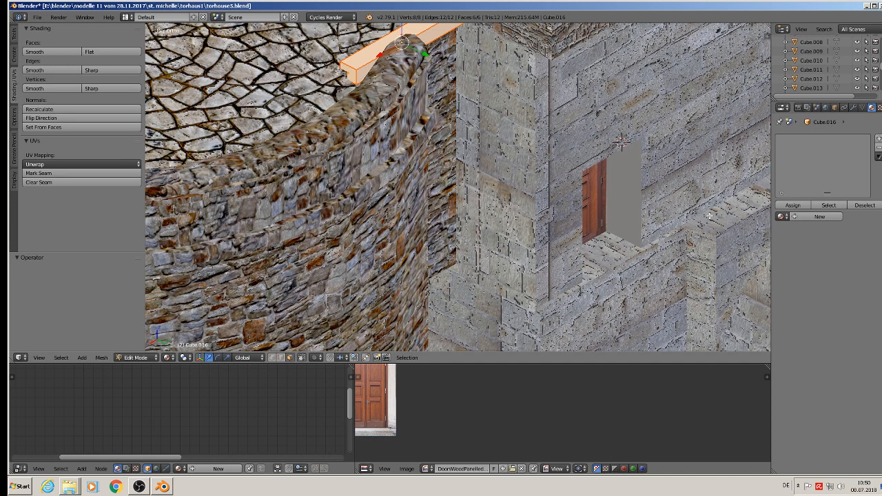
pyautogui.moveTo(471, 124); pyautogui.dragTo(455, 108, button='middle')
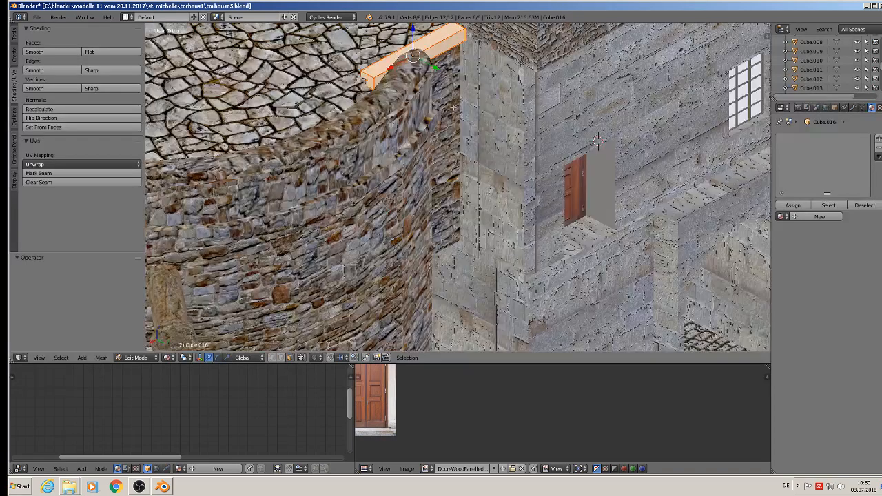
pyautogui.press('Tab')
pyautogui.press('Tab')
pyautogui.keyDown('shift'); pyautogui.moveTo(512, 129); pyautogui.dragTo(498, 214, button='middle'); pyautogui.keyUp('shift')
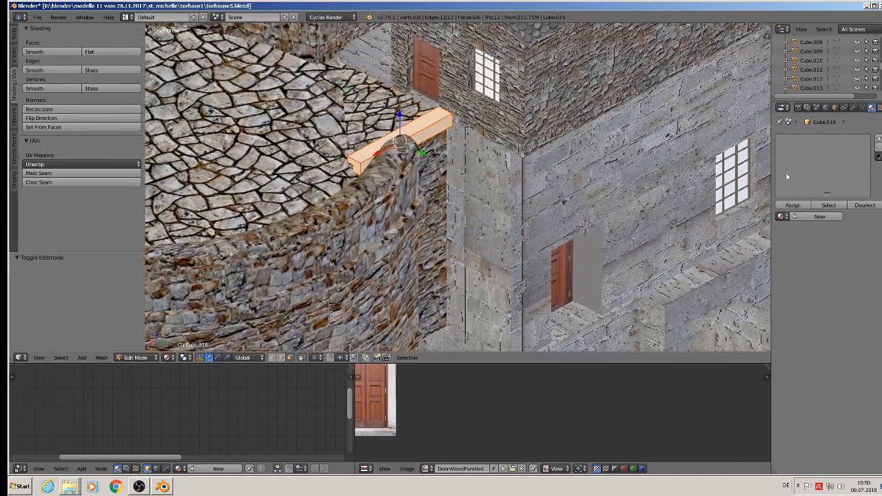
# Step: Add an Array modifier to the single stair step with a relative offset of 0 in X and 1 in Z
pyautogui.click(853, 107)
pyautogui.click(796, 139)
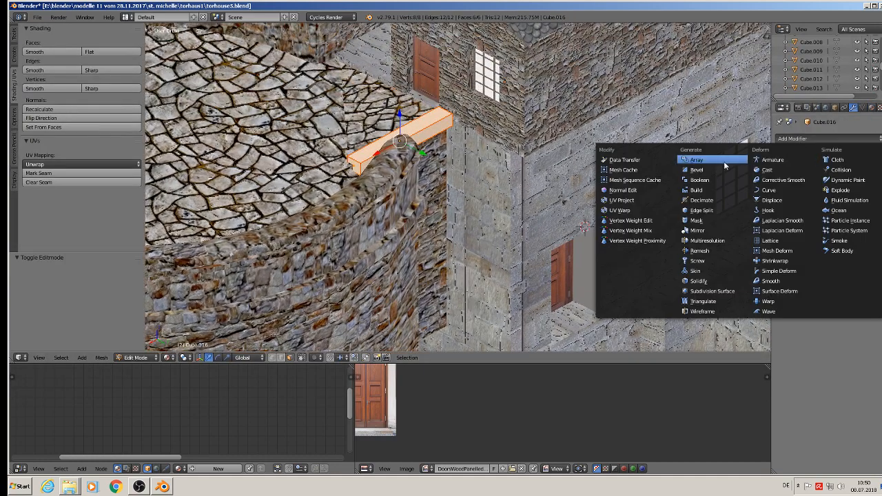
pyautogui.click(696, 157)
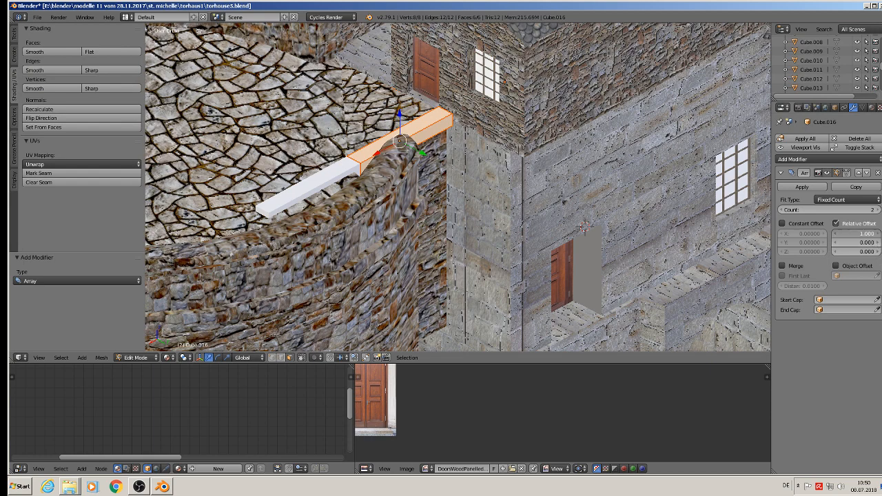
pyautogui.click(861, 233)
pyautogui.write('0')
pyautogui.press('Return')
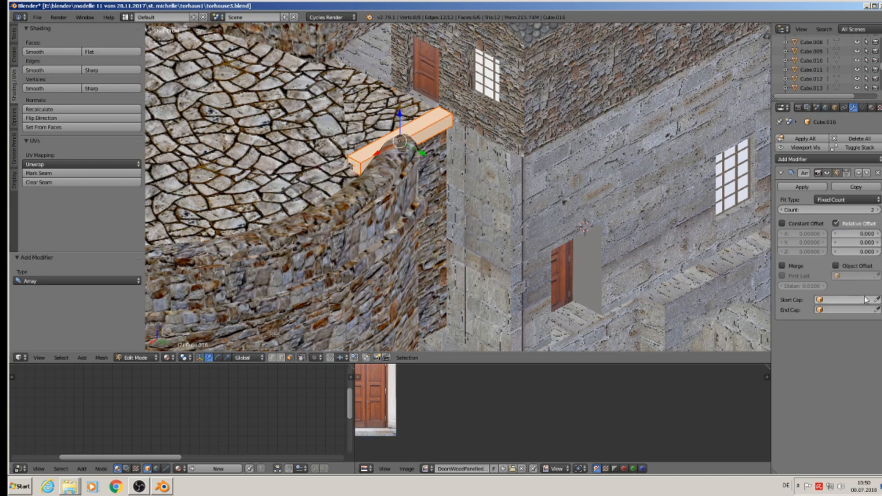
pyautogui.click(861, 252)
pyautogui.write('1')
pyautogui.press('Return')
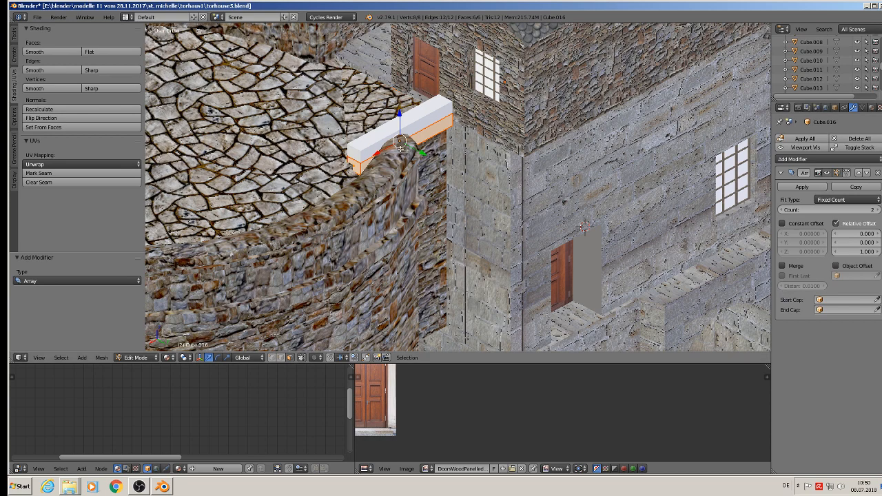
pyautogui.press('Tab')
pyautogui.rightClick(378, 143)
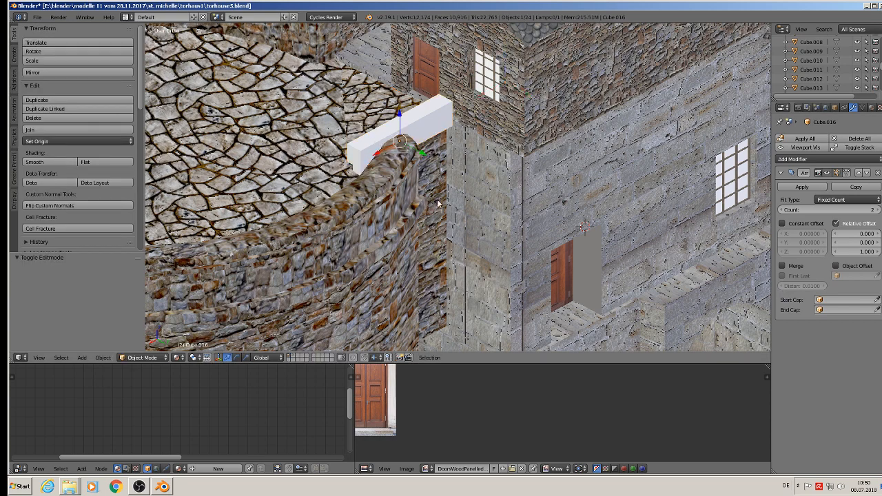
pyautogui.press('Tab')
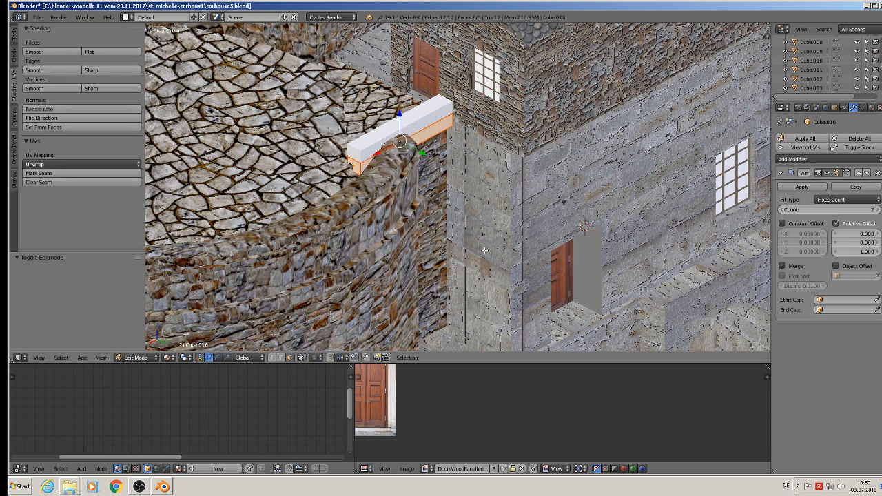
# Step: Deepen the step's tread by scaling its mesh about 1.76 along the Y axis
pyautogui.moveTo(295, 115); pyautogui.dragTo(364, 160, button='middle')
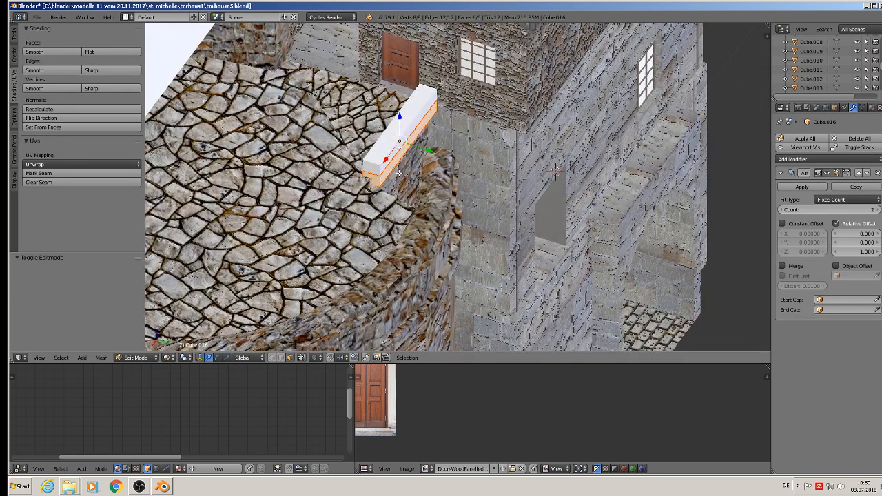
pyautogui.press('s')
pyautogui.press('y')
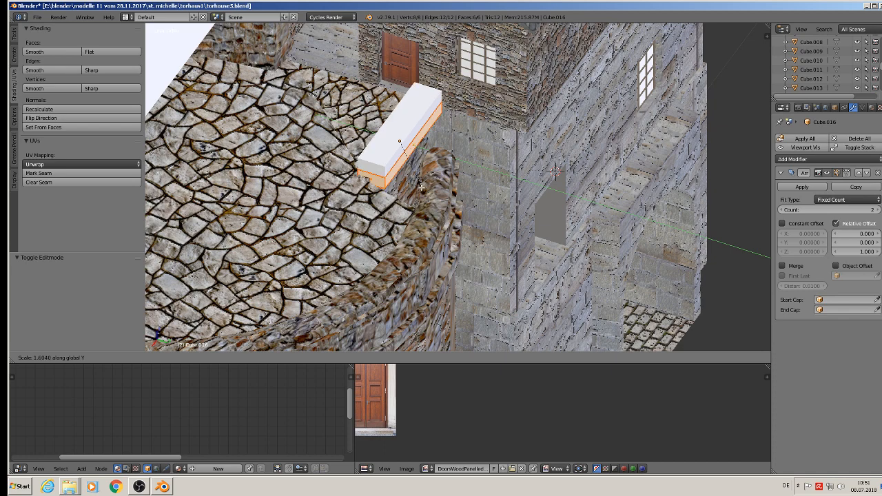
pyautogui.click(427, 192)
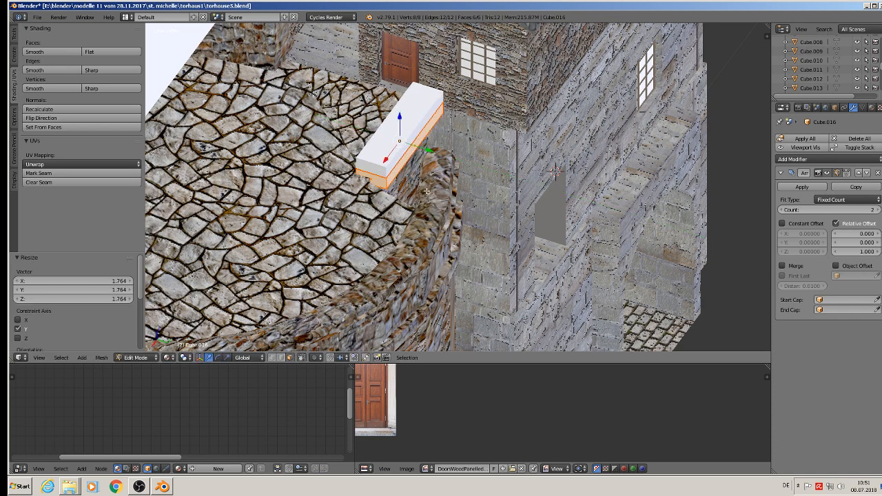
# Step: Set the array count to 6 with relative offsets of 0.5 in Y and -1.1 in Z to form a descending flight
pyautogui.click(876, 211)
pyautogui.click(876, 210)
pyautogui.click(877, 210)
pyautogui.click(876, 210)
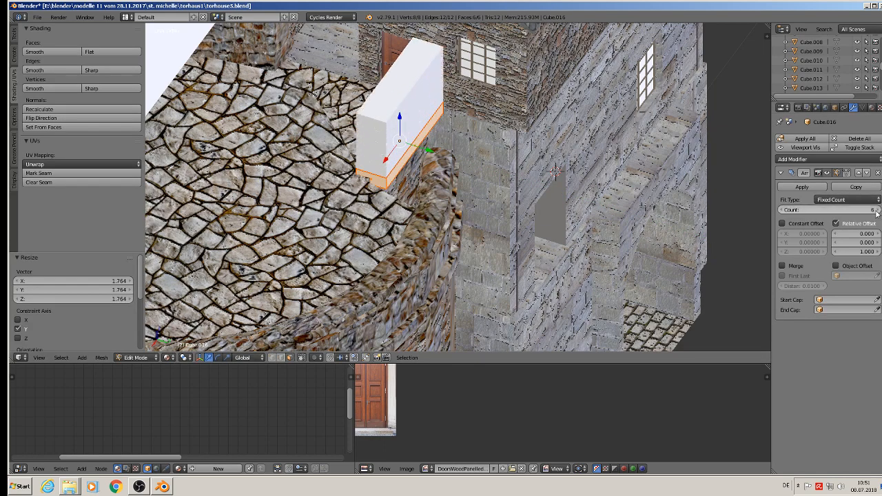
pyautogui.moveTo(861, 252)
pyautogui.mouseDown()
pyautogui.moveTo(817, 252)
pyautogui.moveTo(870, 242)
pyautogui.mouseUp()
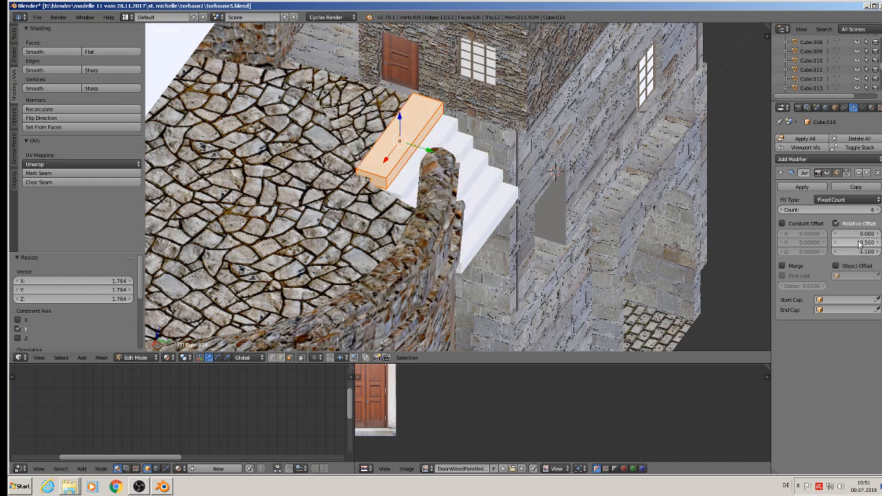
# Step: Spread the steps with a relative Z offset of -2.4 and scale the step mesh about 1.29 along the Z axis
pyautogui.moveTo(622, 231); pyautogui.dragTo(575, 190, button='middle')
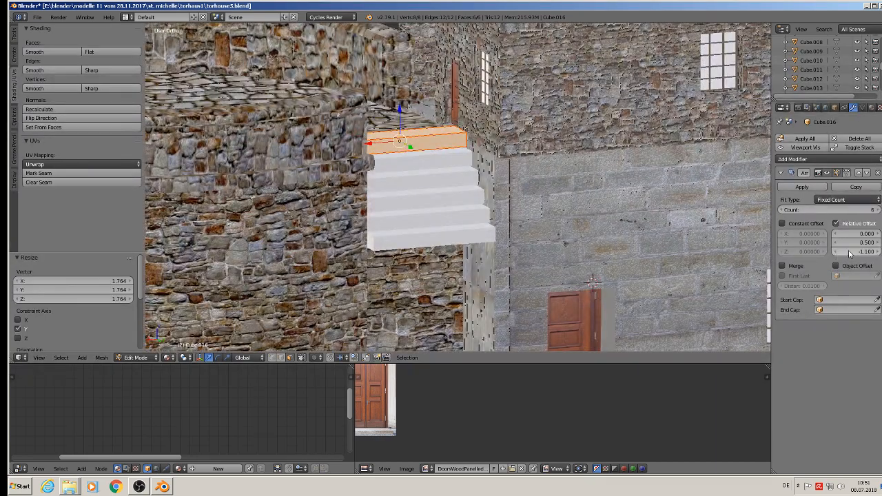
pyautogui.moveTo(850, 254); pyautogui.dragTo(869, 254)
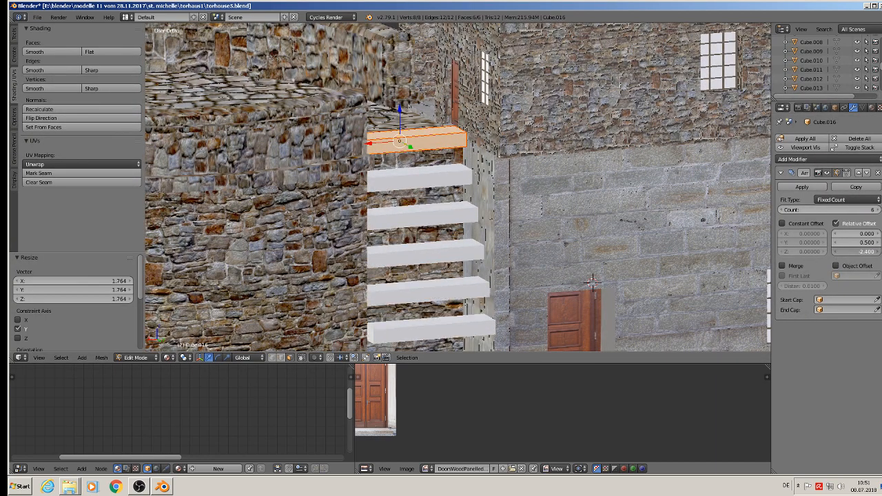
pyautogui.moveTo(591, 281); pyautogui.dragTo(571, 308, button='middle')
pyautogui.moveTo(463, 238); pyautogui.dragTo(460, 170, button='middle')
pyautogui.scroll(-2, 443, 195)
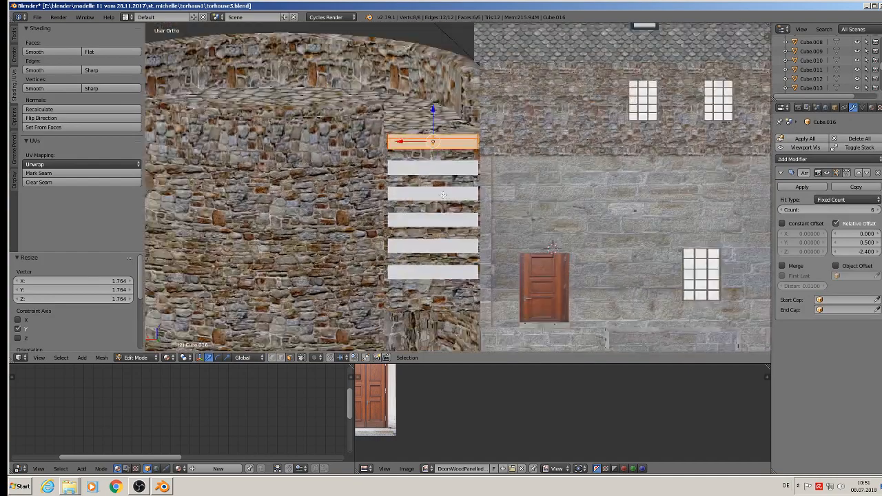
pyautogui.keyDown('shift'); pyautogui.moveTo(527, 233); pyautogui.dragTo(565, 196, button='middle'); pyautogui.keyUp('shift')
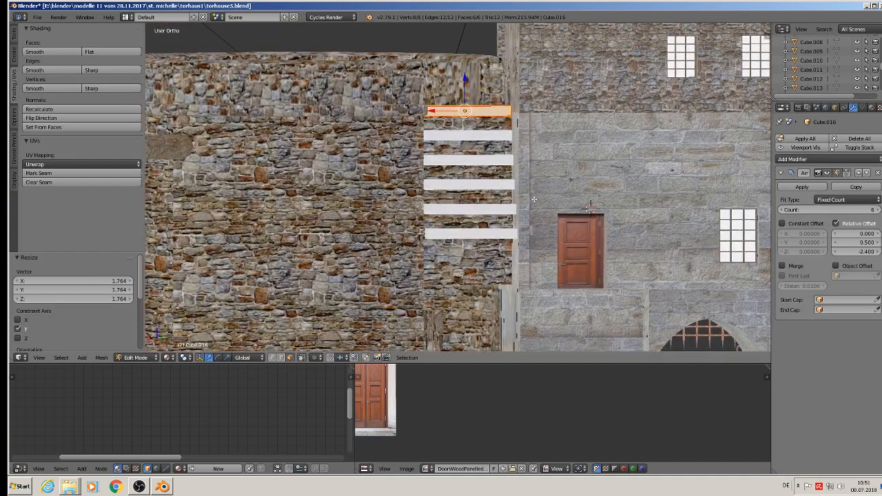
pyautogui.press('s')
pyautogui.press('z')
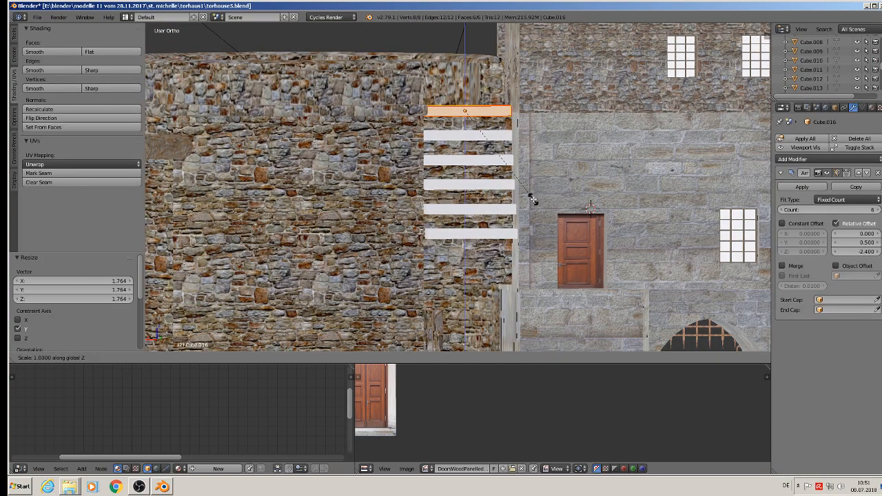
pyautogui.click(537, 237)
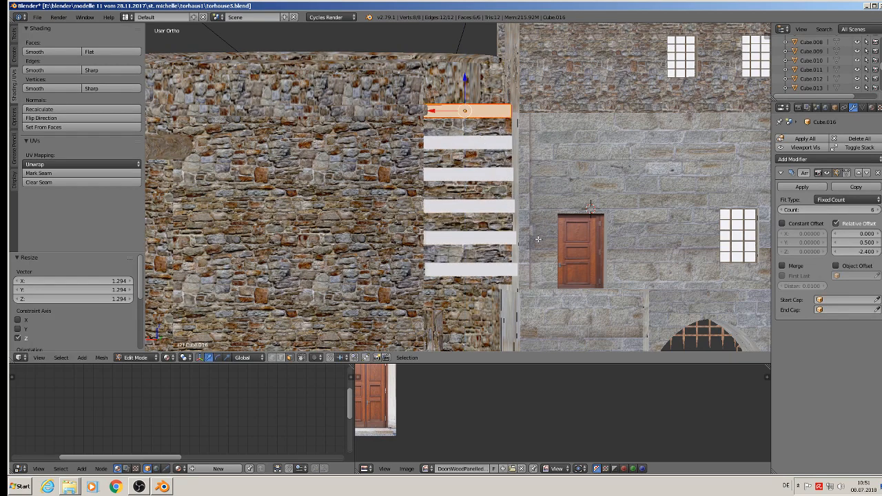
# Step: Set the array's relative Z offset to -1 and move the step mesh down by 0.006 along the Z axis
pyautogui.moveTo(860, 252)
pyautogui.mouseDown()
pyautogui.moveTo(878, 253)
pyautogui.moveTo(863, 257)
pyautogui.mouseUp()
pyautogui.moveTo(482, 104); pyautogui.dragTo(545, 178, button='middle')
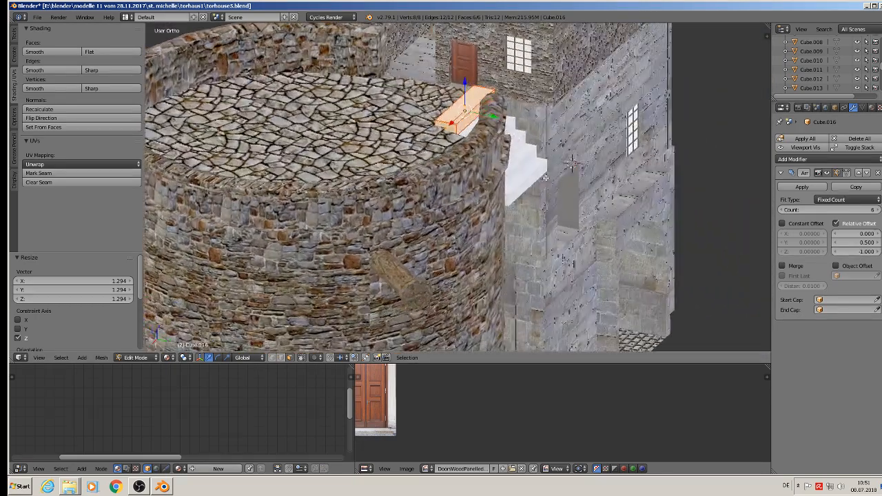
pyautogui.moveTo(464, 90); pyautogui.dragTo(470, 98)
pyautogui.moveTo(559, 221)
pyautogui.mouseDown(button='middle')
pyautogui.moveTo(491, 204)
pyautogui.moveTo(500, 186)
pyautogui.moveTo(544, 227)
pyautogui.mouseUp(button='middle')
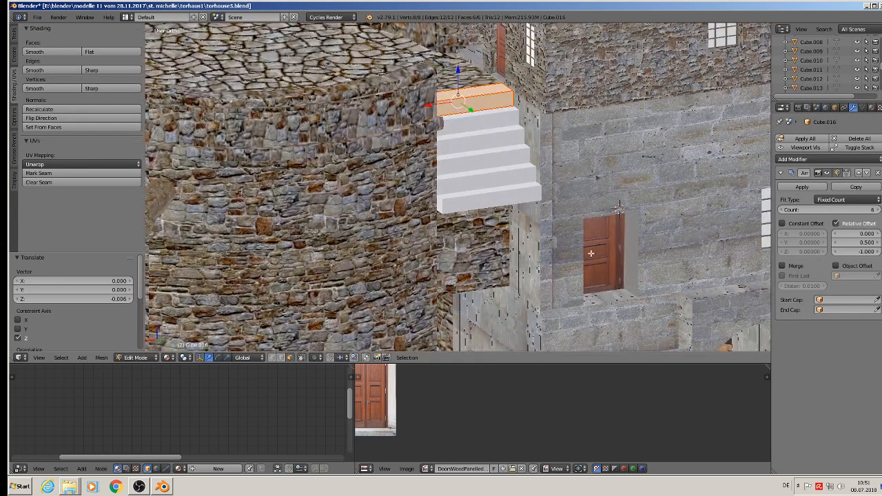
pyautogui.scroll(-4, 598, 258)
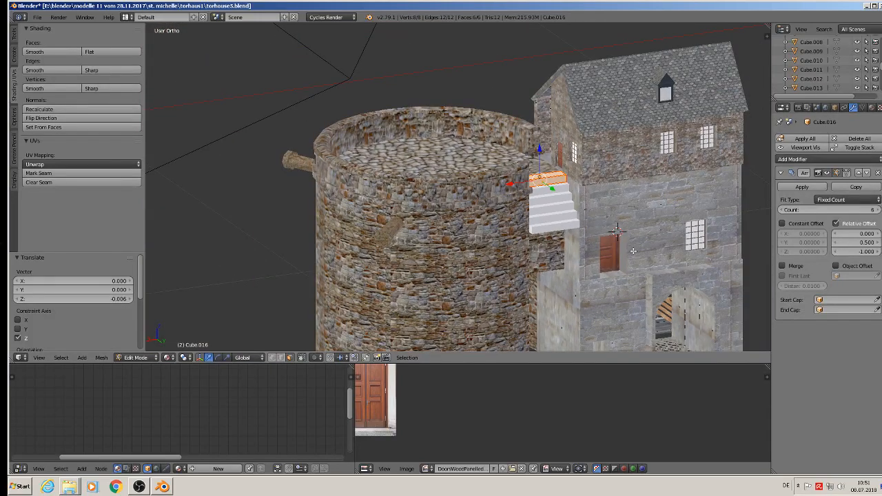
pyautogui.press('Tab')
pyautogui.rightClick(638, 214)
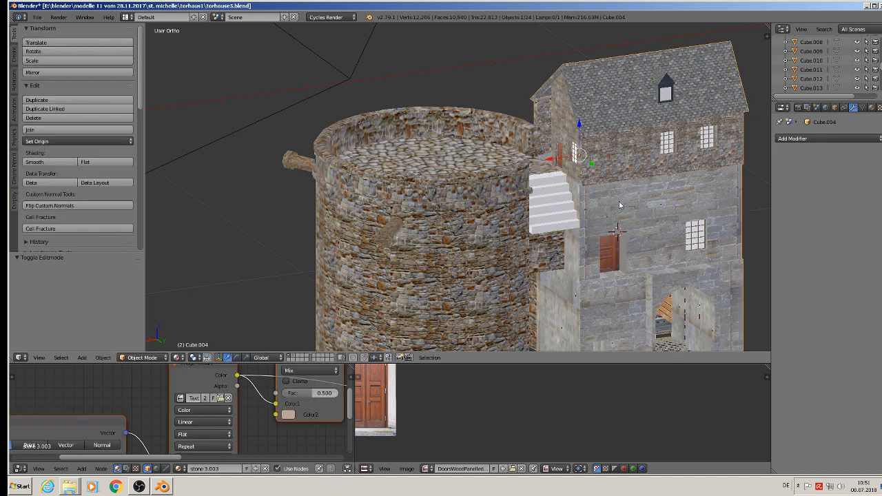
pyautogui.press('Tab')
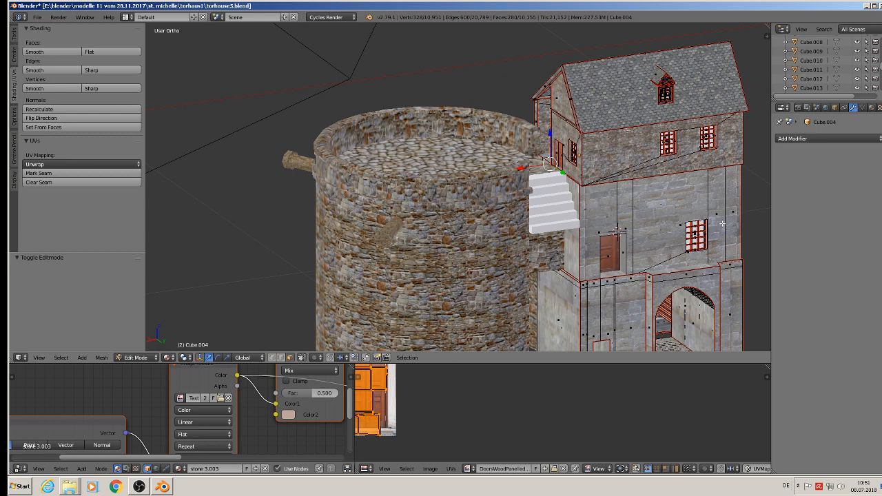
pyautogui.press('l')
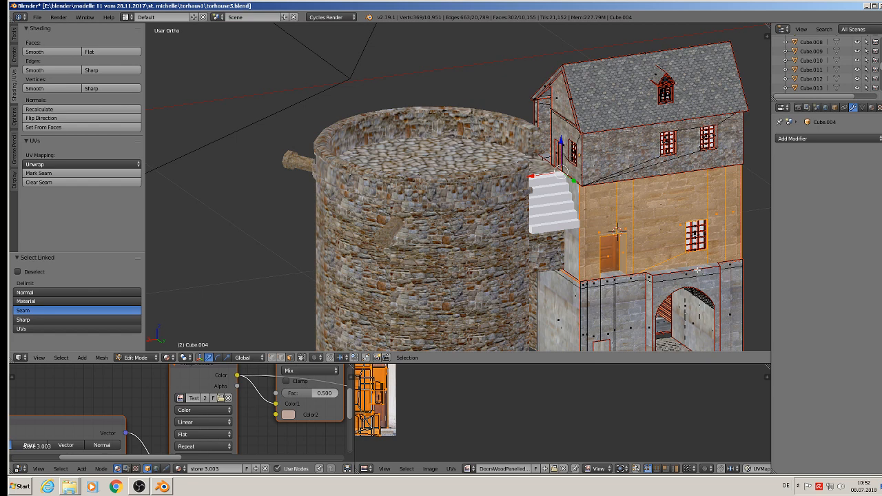
pyautogui.press('s')
pyautogui.rightClick(618, 201)
pyautogui.moveTo(680, 244); pyautogui.dragTo(545, 196, button='middle')
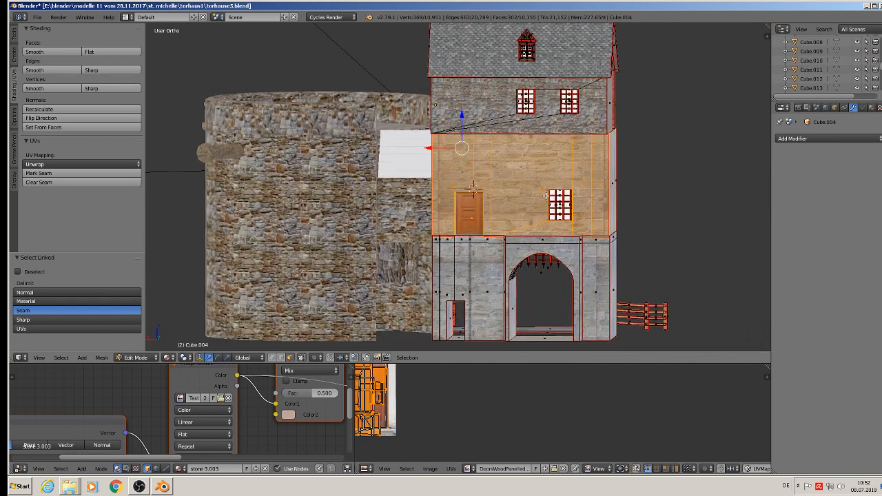
pyautogui.press('a')
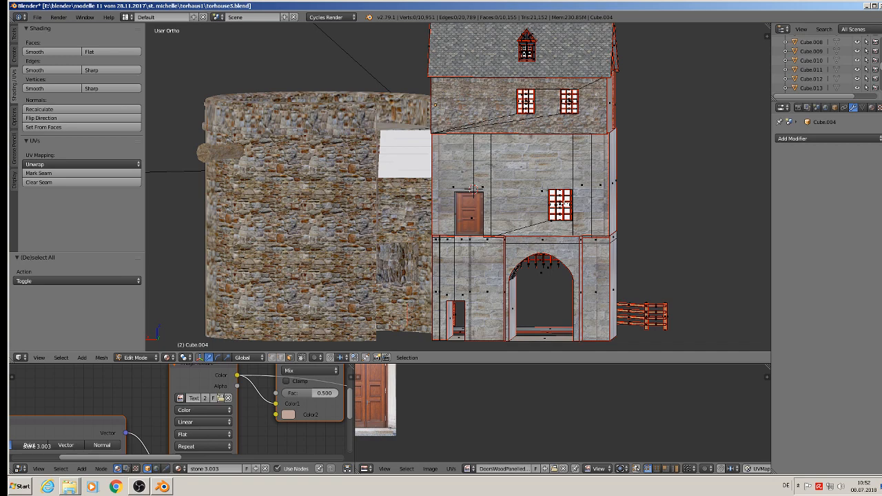
pyautogui.moveTo(561, 205); pyautogui.dragTo(602, 225, button='middle')
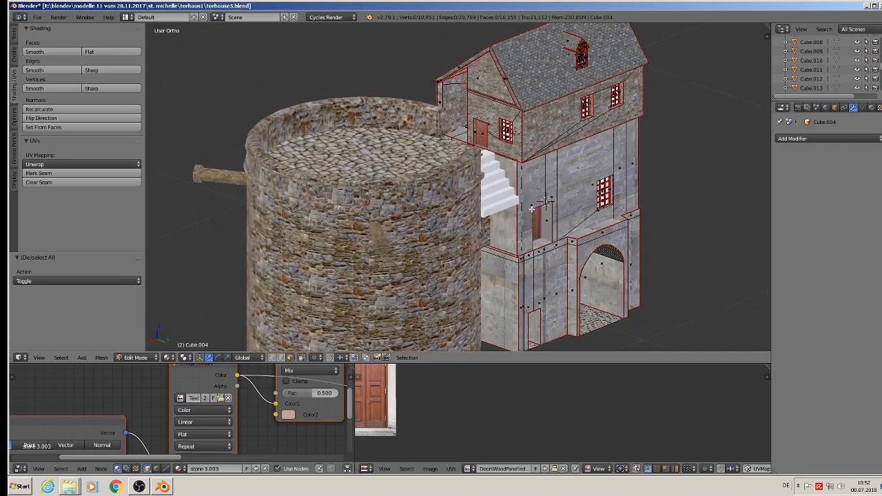
pyautogui.press('Tab')
# Step: Extend the stair array to a count of 9 with relative offsets of 0.25 in Y and -0.9 in Z
pyautogui.rightClick(506, 201)
pyautogui.scroll(2, 590, 231)
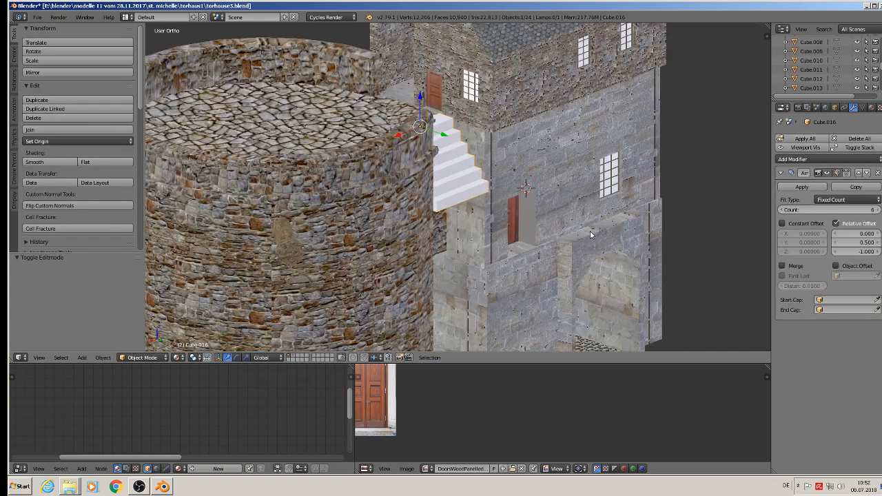
pyautogui.click(874, 210)
pyautogui.click(873, 209)
pyautogui.click(874, 210)
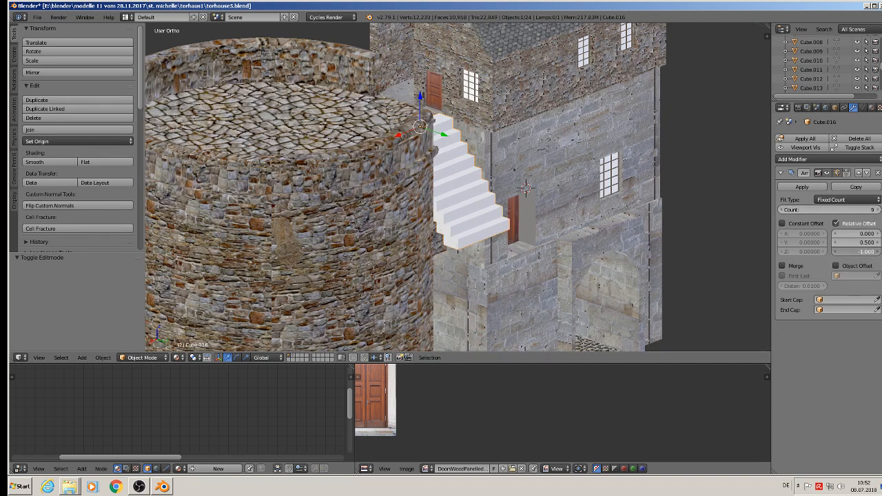
pyautogui.moveTo(859, 252); pyautogui.dragTo(840, 242)
pyautogui.press('ctrl+KP_1')
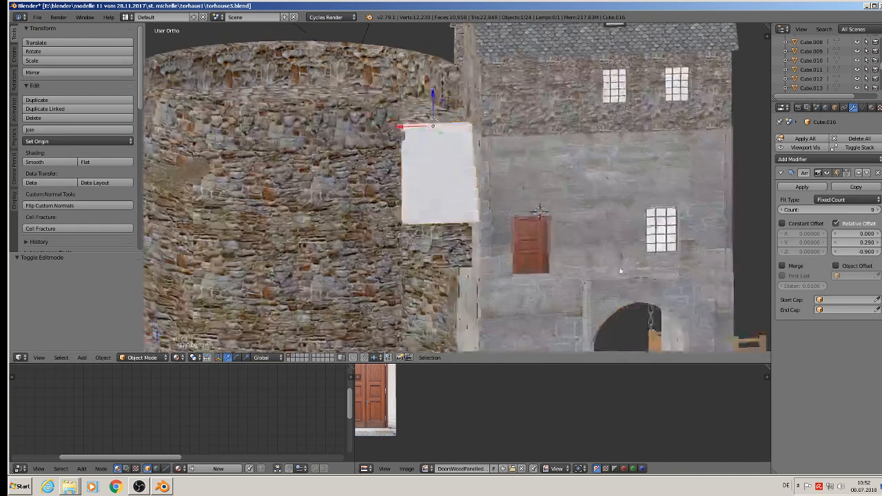
pyautogui.moveTo(562, 256)
pyautogui.mouseDown(button='middle')
pyautogui.moveTo(559, 288)
pyautogui.moveTo(544, 269)
pyautogui.moveTo(418, 210)
pyautogui.moveTo(403, 189)
pyautogui.moveTo(455, 200)
pyautogui.mouseUp(button='middle')
# Step: Create a new material for the stairs in Edit Mode and name it "stair betong"
pyautogui.press('a')
pyautogui.press('Tab')
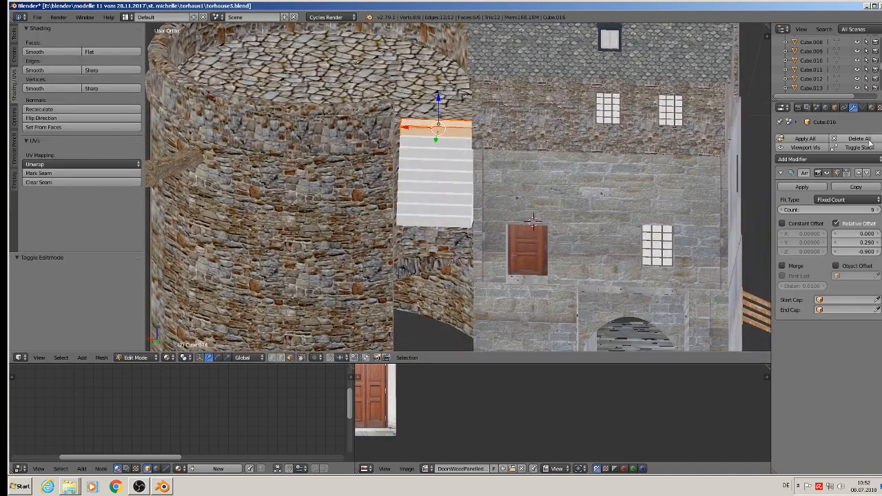
pyautogui.click(870, 108)
pyautogui.click(815, 216)
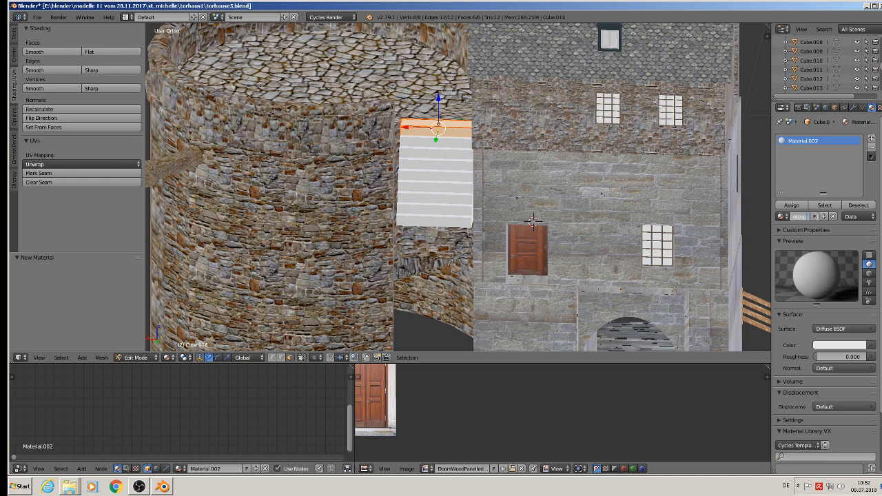
pyautogui.press('Return')
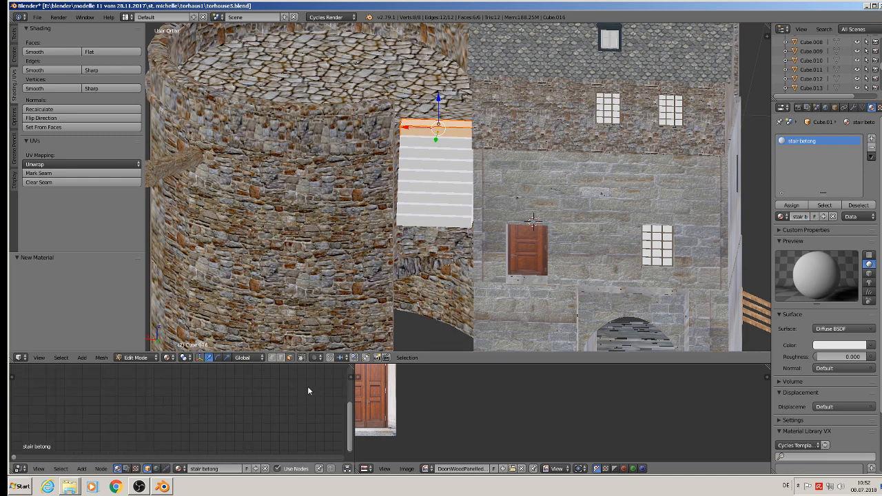
# Step: Replace the stair material's default nodes with the copied stone node setup and select its Mix node
pyautogui.press('Home')
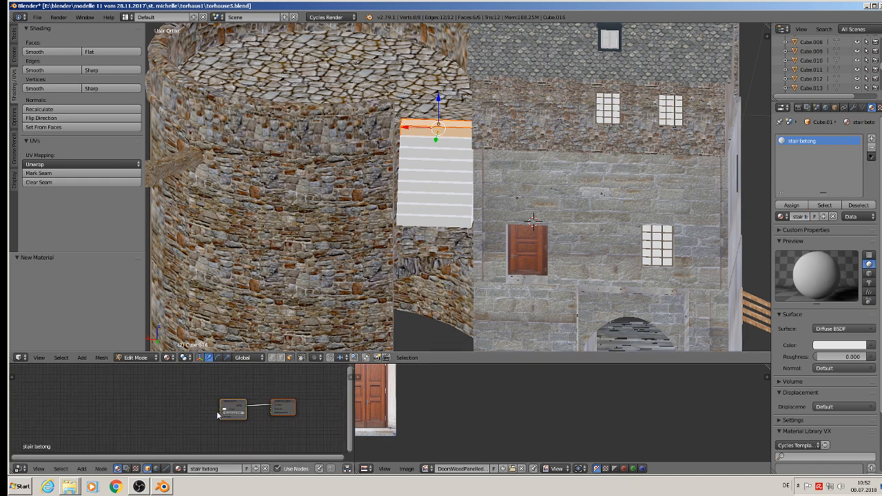
pyautogui.press('Delete')
pyautogui.hotkey('ctrl', 'v')
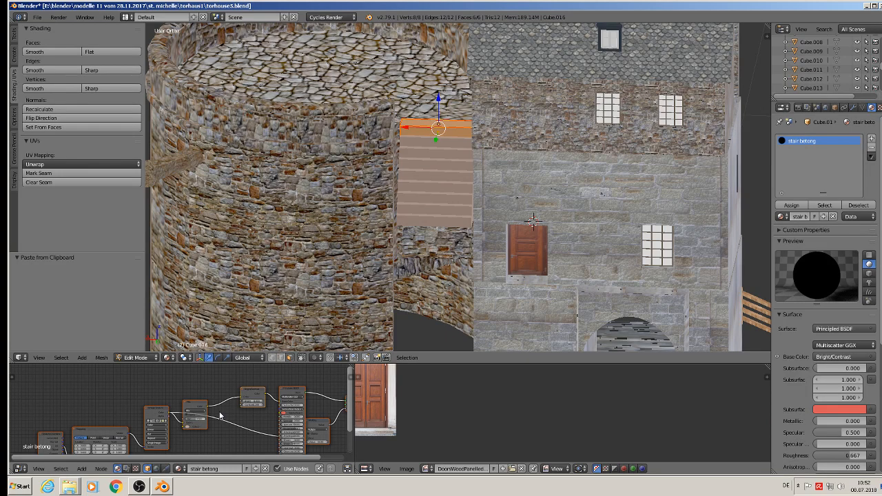
pyautogui.click(182, 401)
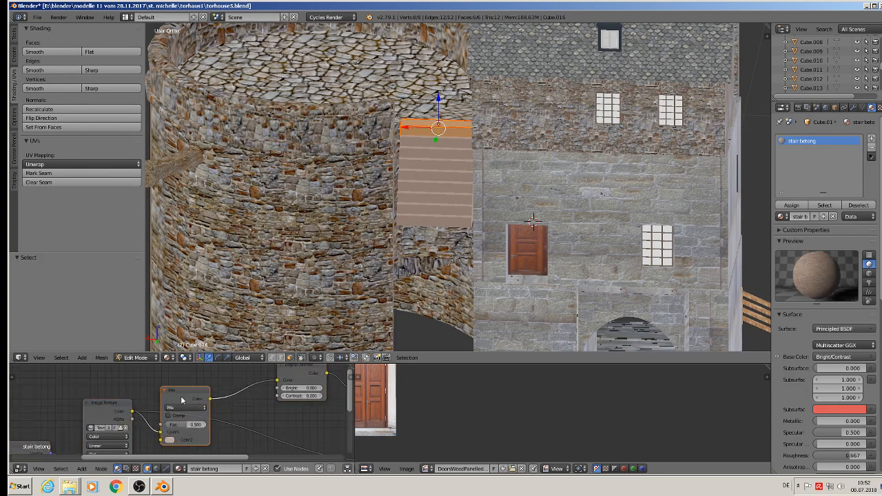
# Step: Remove the Mix node from the stair material and link the Image Texture's color straight to the Bright/Contrast node
pyautogui.scroll(-2, 182, 401)
pyautogui.press('Delete')
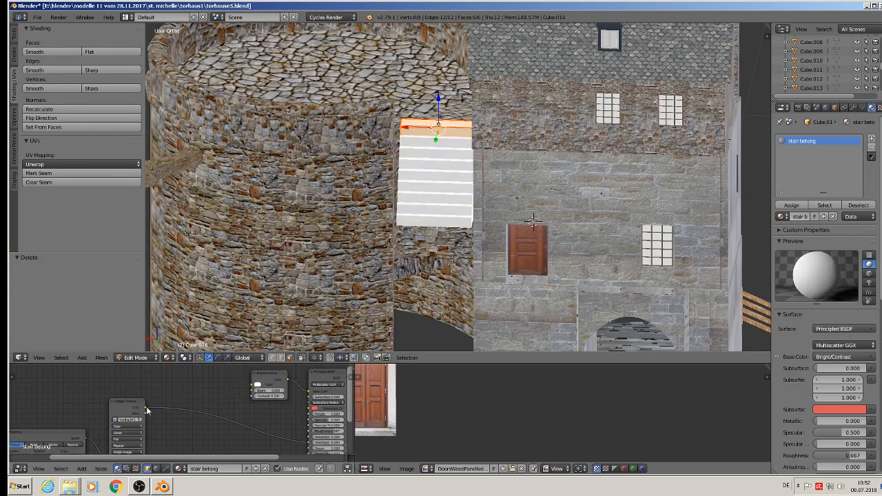
pyautogui.moveTo(143, 407); pyautogui.dragTo(253, 389)
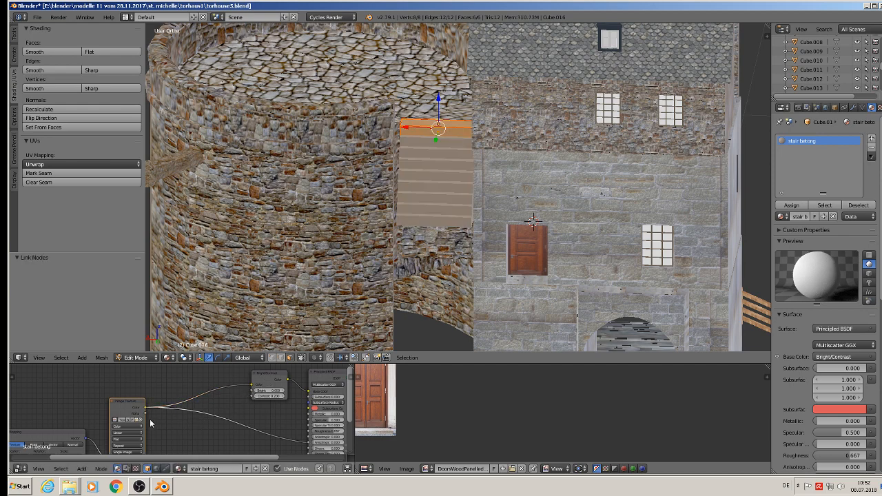
# Step: Load TexturesCom_AsphaltCloseups0102_1_seamless_S.jpg as the stair material's image texture
pyautogui.scroll(3, 136, 420)
pyautogui.click(139, 416)
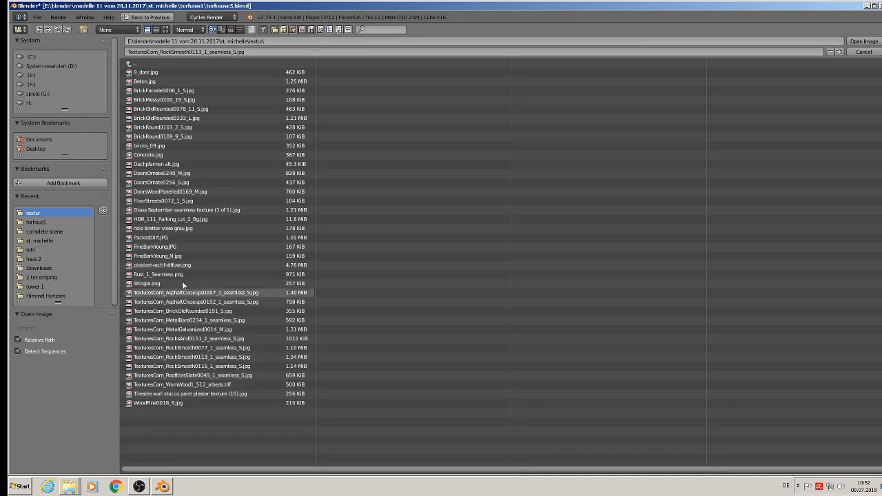
pyautogui.click(165, 29)
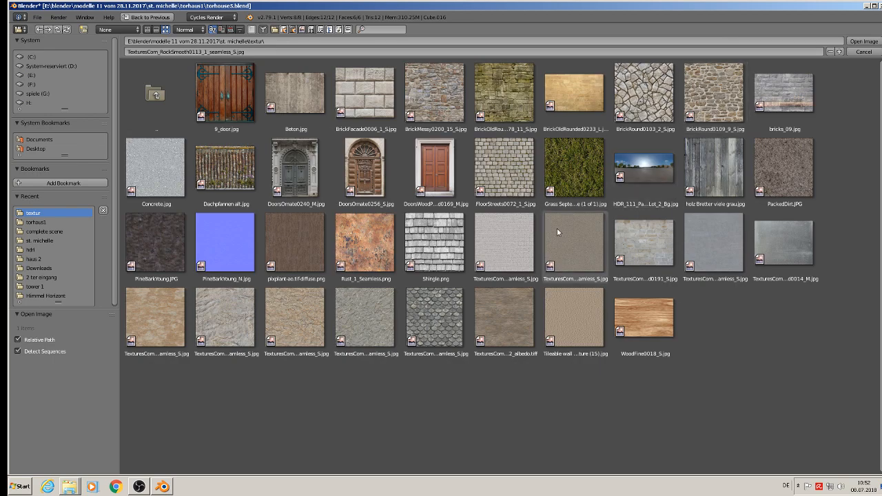
pyautogui.doubleClick(582, 250)
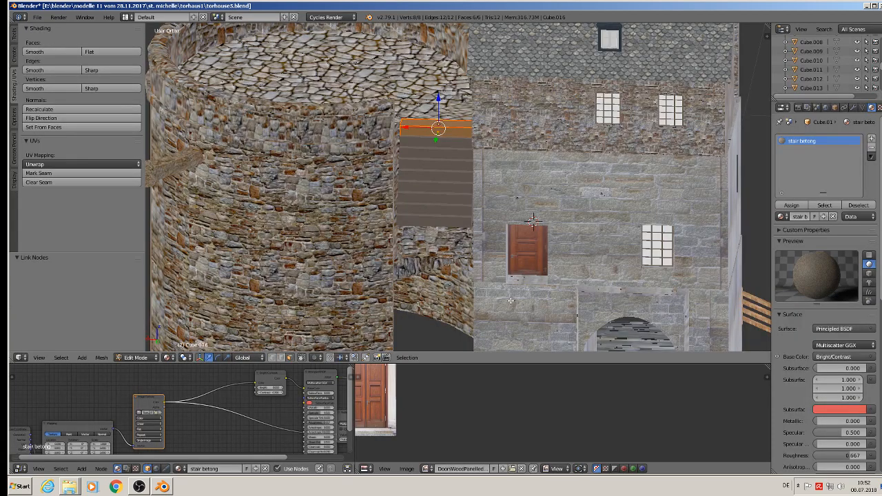
# Step: Examine how the new texture appears on the stair steps from close up and from a distance
pyautogui.scroll(4, 486, 271)
pyautogui.moveTo(459, 211); pyautogui.dragTo(489, 223, button='middle')
pyautogui.keyDown('shift'); pyautogui.moveTo(411, 137); pyautogui.dragTo(426, 290, button='middle'); pyautogui.keyUp('shift')
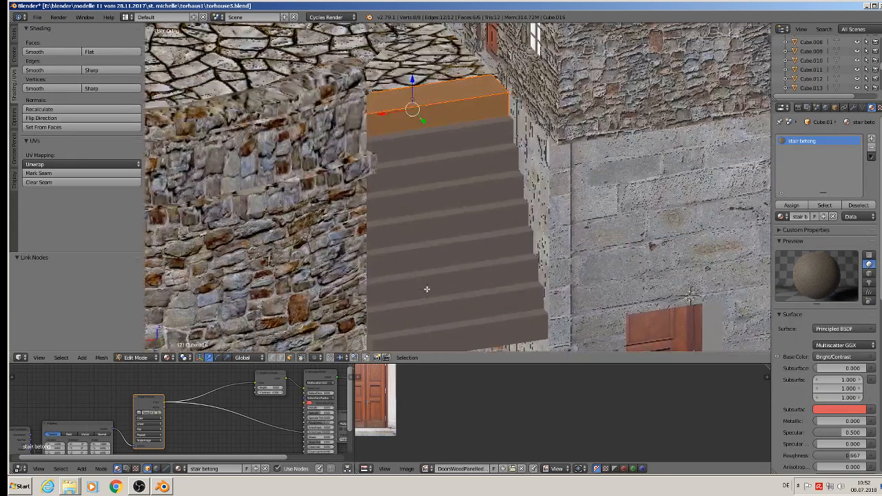
pyautogui.scroll(4, 417, 238)
pyautogui.scroll(-2, 417, 234)
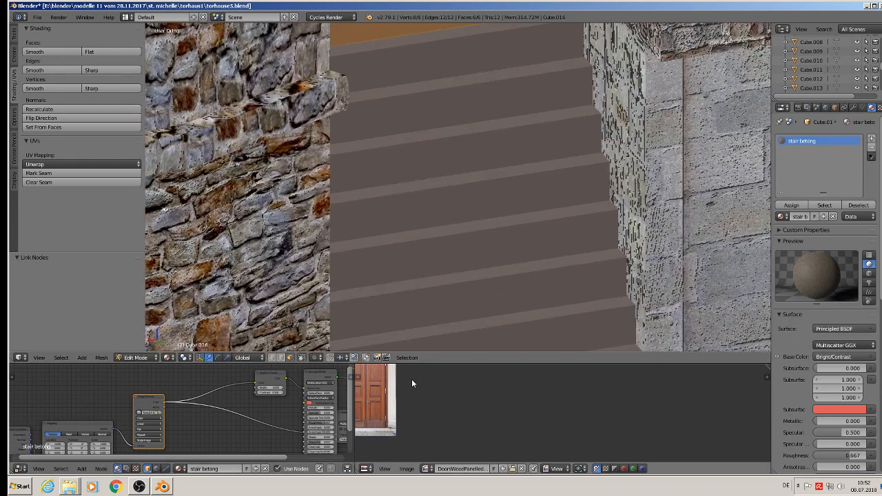
pyautogui.scroll(-4, 478, 400)
pyautogui.scroll(1, 462, 400)
pyautogui.moveTo(461, 400); pyautogui.dragTo(500, 410, button='middle')
pyautogui.scroll(3, 500, 410)
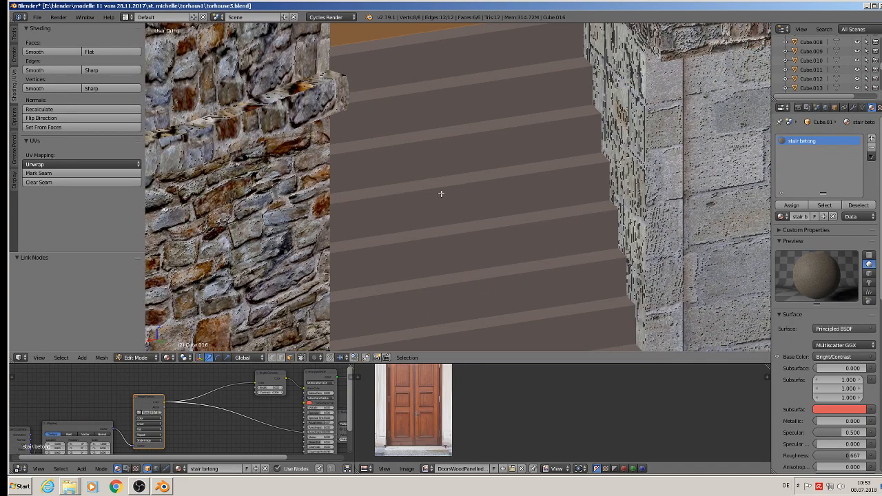
pyautogui.press('Tab')
pyautogui.press('Tab')
pyautogui.scroll(-5, 461, 186)
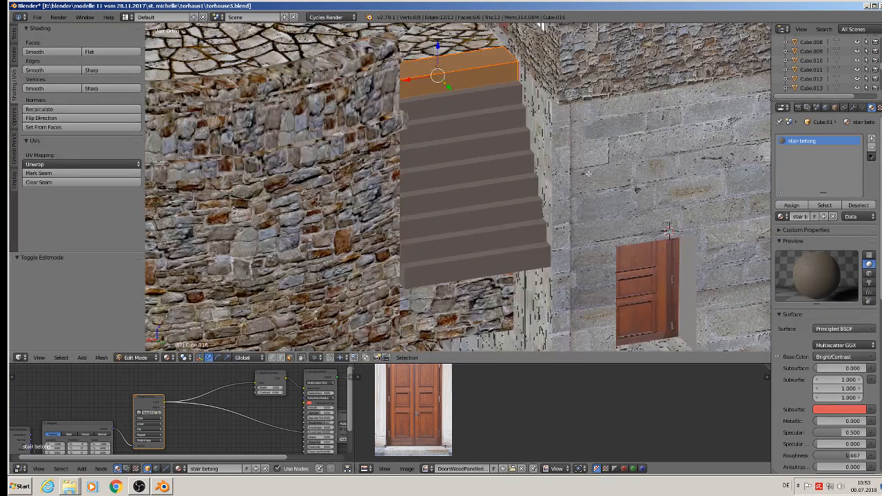
# Step: Apply the stairs' Array modifier in Object Mode
pyautogui.click(852, 109)
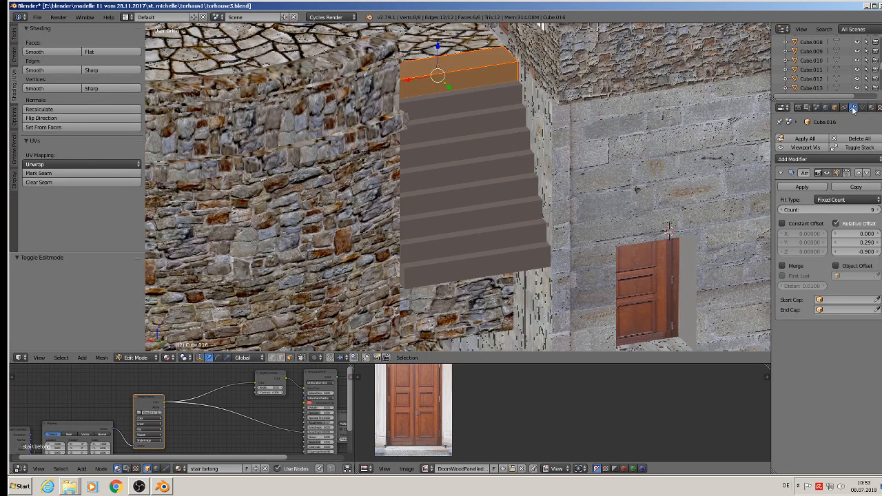
pyautogui.click(802, 187)
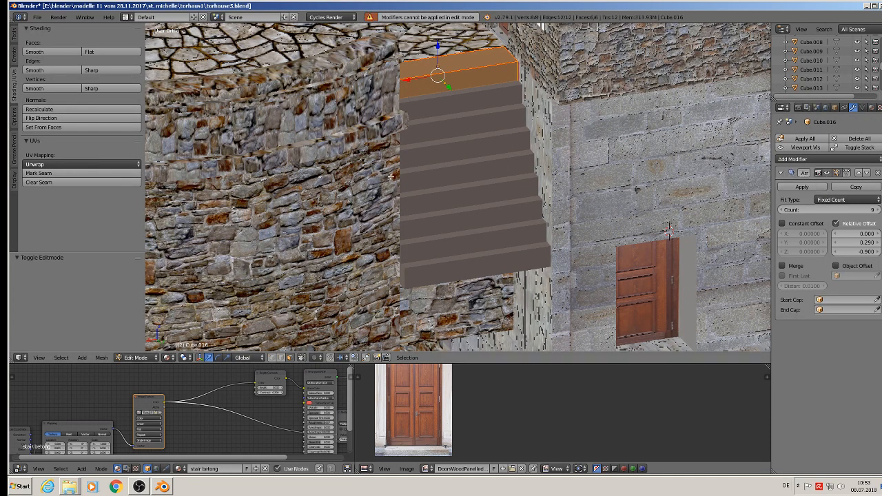
pyautogui.press('Tab')
pyautogui.click(793, 188)
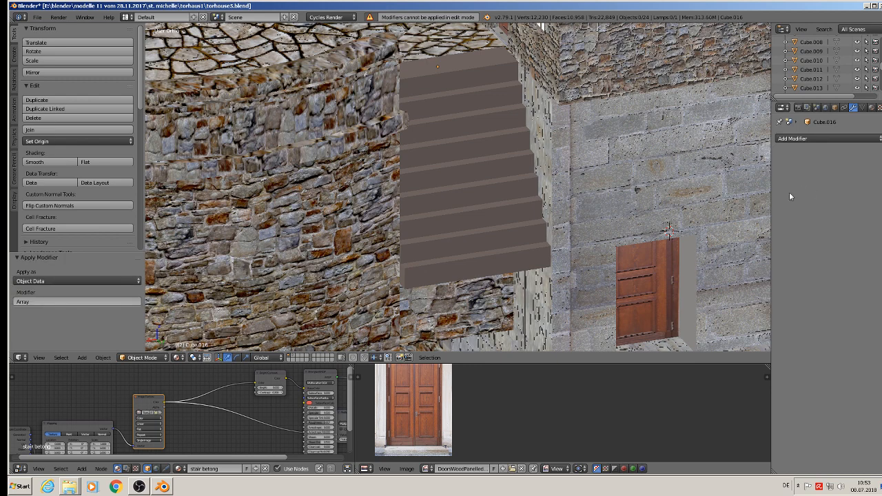
# Step: Select the stairs and apply their rotation and scale
pyautogui.click(103, 358)
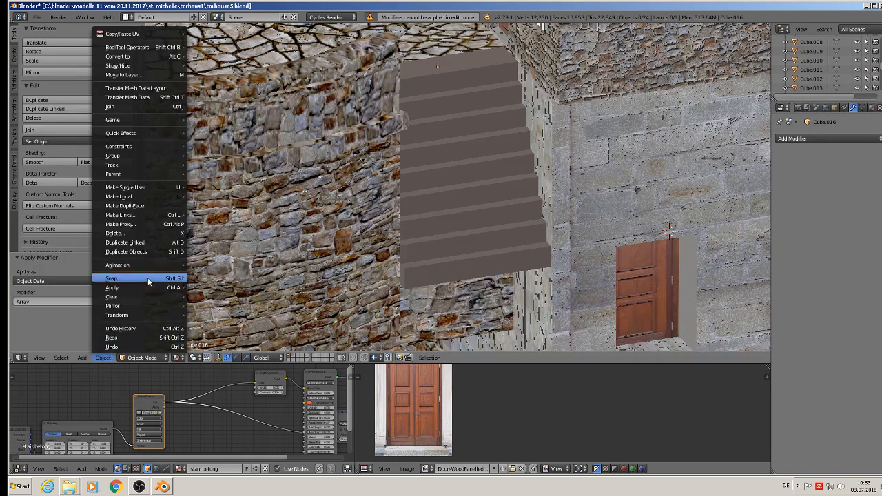
pyautogui.moveTo(137, 287)
pyautogui.click(227, 314)
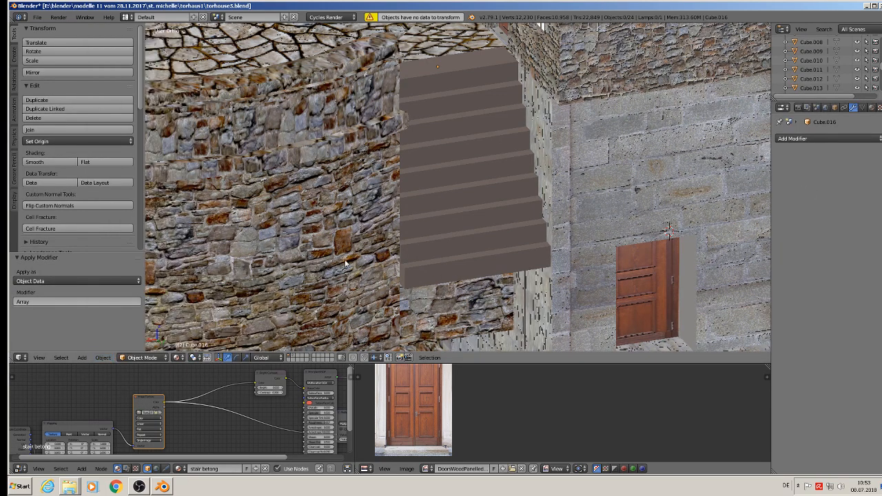
pyautogui.rightClick(480, 176)
pyautogui.click(103, 358)
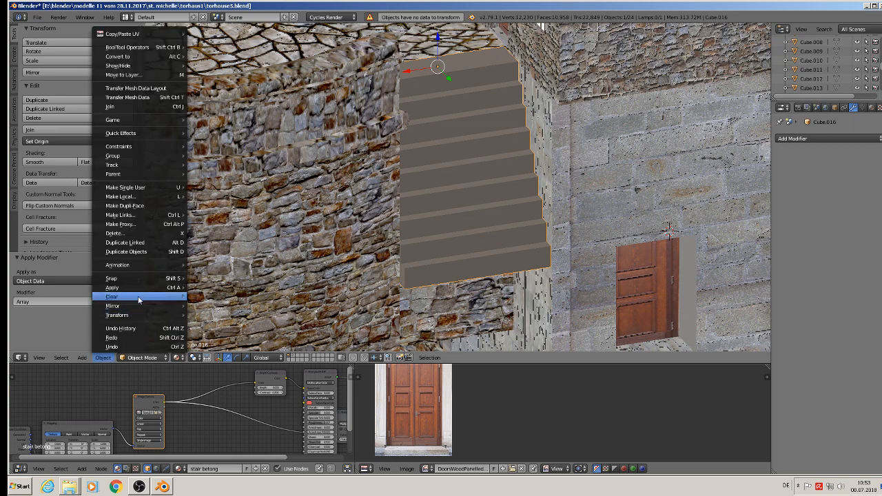
pyautogui.moveTo(114, 287)
pyautogui.click(219, 314)
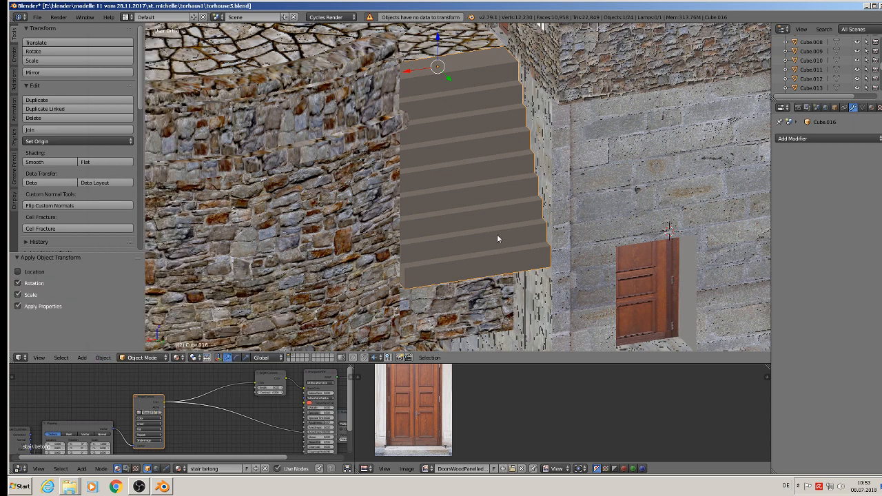
# Step: Unwrap the whole stair mesh in Edit Mode and return to Object Mode to check the texture
pyautogui.press('Tab')
pyautogui.press('u')
pyautogui.click(503, 212)
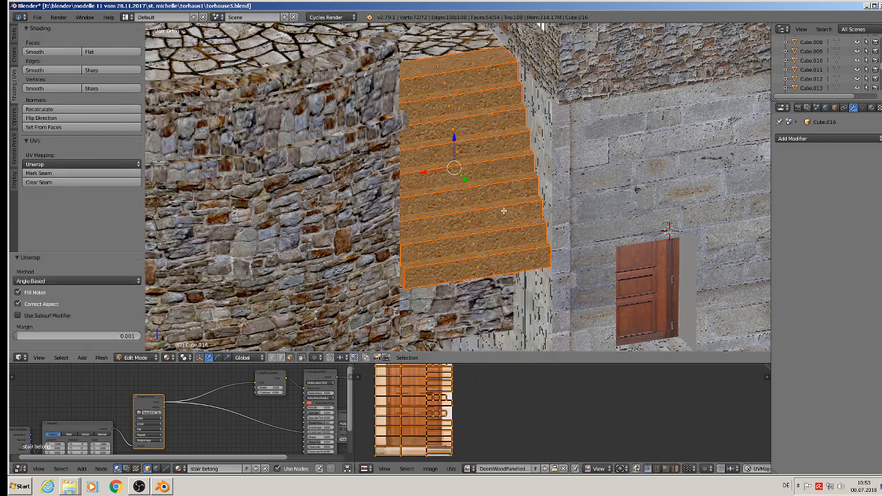
pyautogui.press('Tab')
pyautogui.scroll(2, 493, 264)
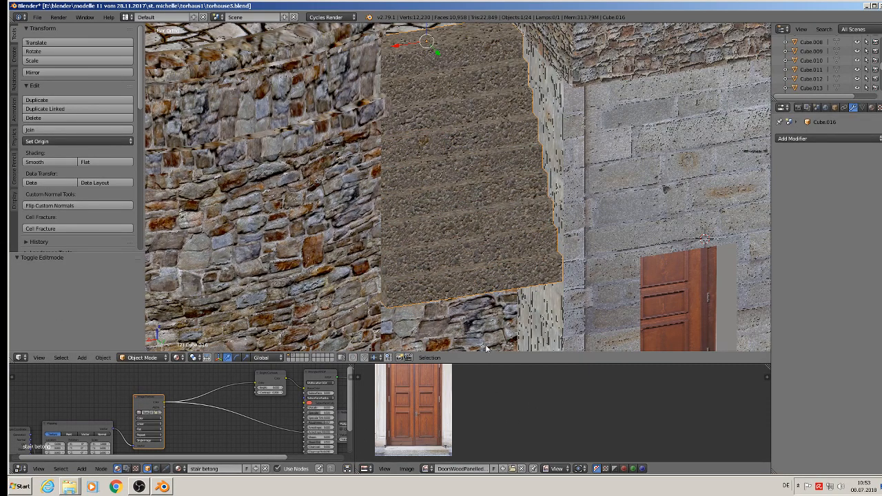
# Step: Scale up the stairs' UV layout so that the stone grain appears finer on the steps
pyautogui.press('Tab')
pyautogui.press('s')
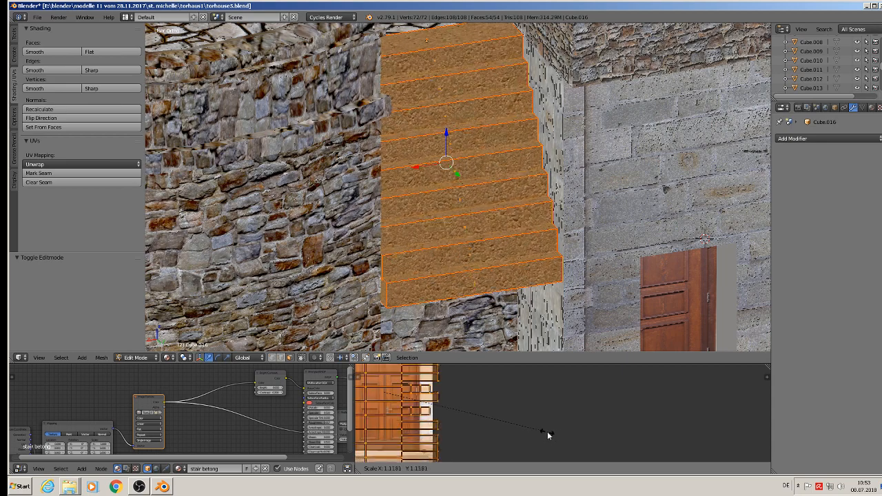
pyautogui.click(685, 464)
pyautogui.press('Tab')
pyautogui.scroll(-2, 526, 252)
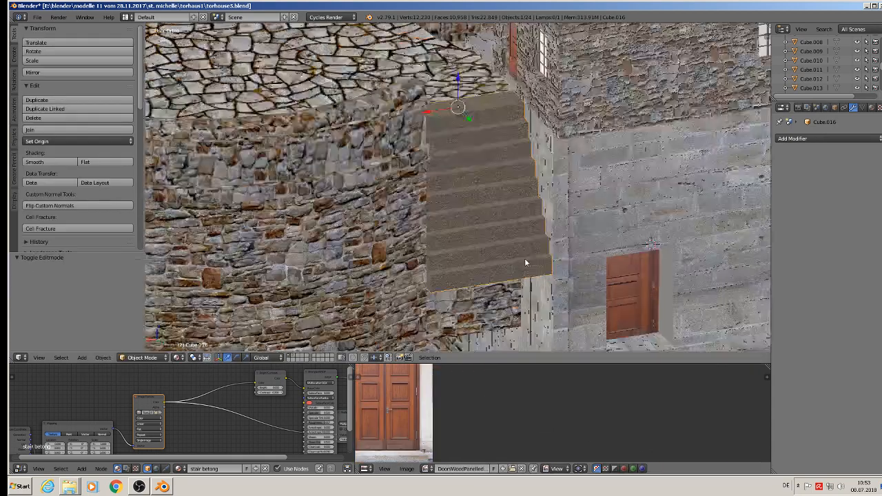
# Step: Widen the stairs along the X axis by a factor of about 1.08 to close the gaps to both walls
pyautogui.moveTo(524, 258); pyautogui.dragTo(501, 242, button='middle')
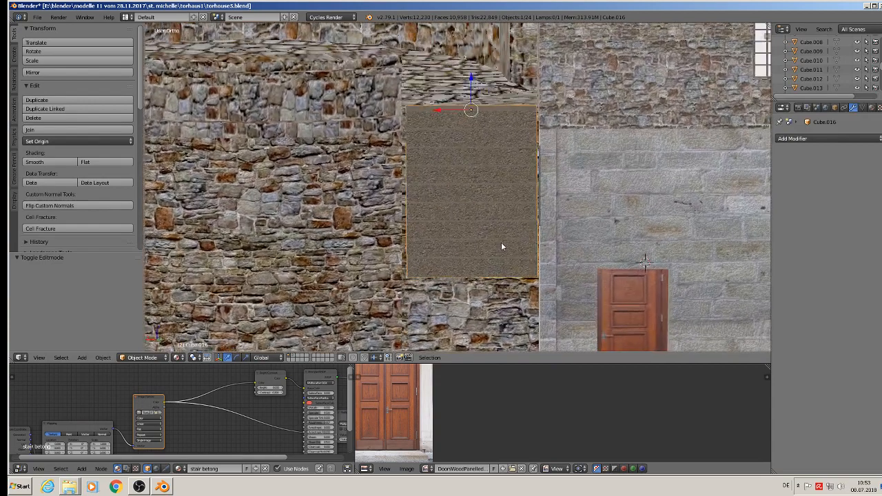
pyautogui.press('s')
pyautogui.press('x')
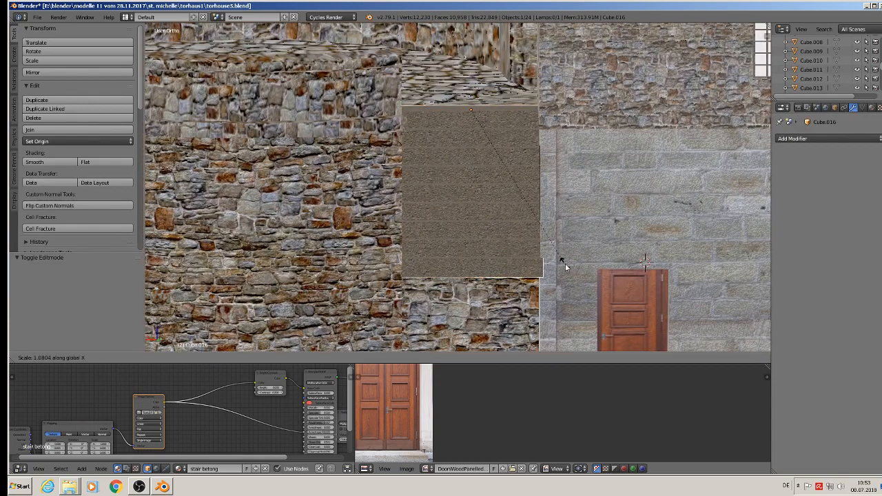
pyautogui.click(564, 266)
pyautogui.moveTo(564, 266); pyautogui.dragTo(600, 286, button='middle')
# Step: Deselect everything and examine the stairs, gatehouse and round tower from several sides
pyautogui.press('Tab')
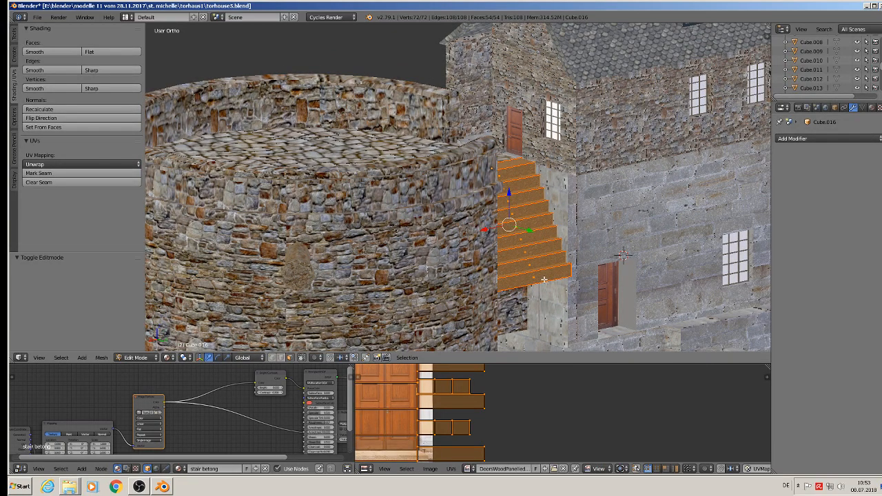
pyautogui.moveTo(616, 328); pyautogui.dragTo(131, 201, button='middle')
pyautogui.press('a')
pyautogui.scroll(-1, 565, 325)
pyautogui.press('Tab')
pyautogui.scroll(-3, 559, 329)
pyautogui.press('a')
pyautogui.moveTo(692, 287); pyautogui.dragTo(616, 281, button='middle')
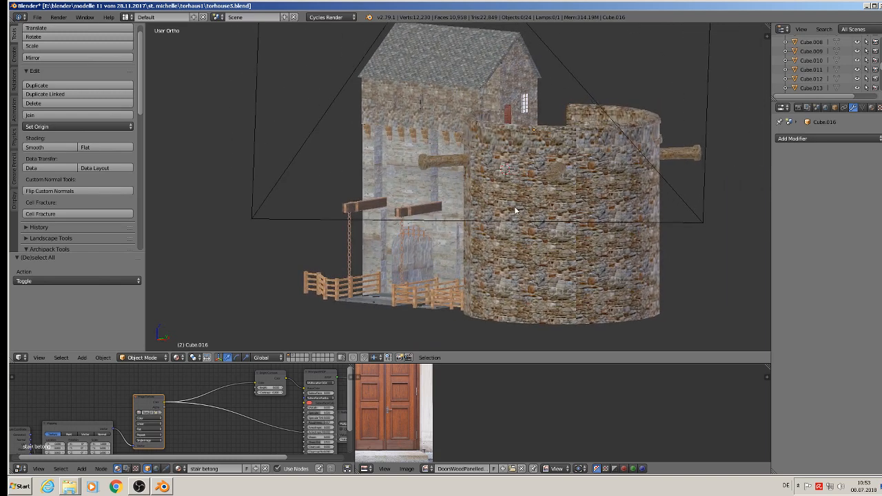
# Step: Scale the wooden beam on the tower's gate side to 0.741 and move it about 0.0475 along Y into the wall
pyautogui.rightClick(431, 165)
pyautogui.press('s')
pyautogui.click(493, 203)
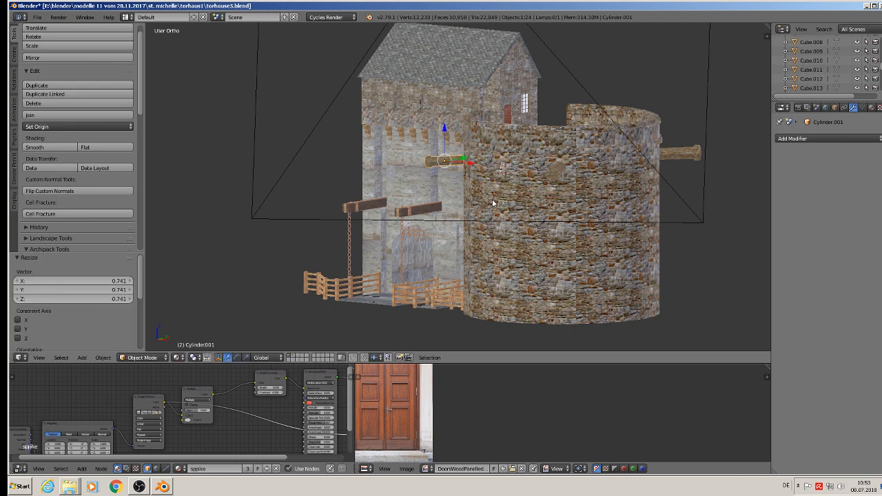
pyautogui.press('g')
pyautogui.press('y')
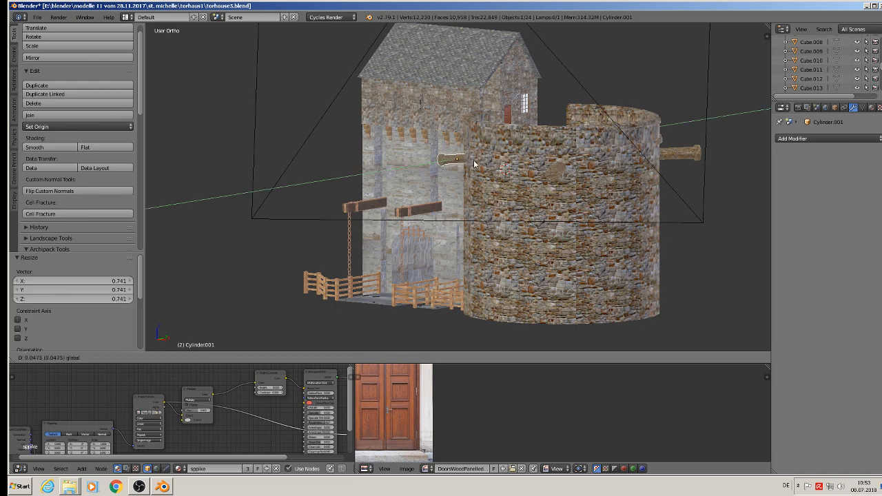
pyautogui.click(474, 164)
# Step: Scale the second wooden beam (Cylinder.002) to 0.804 and move it 0.016 along Y into the tower wall
pyautogui.moveTo(600, 226); pyautogui.dragTo(524, 238, button='middle')
pyautogui.press('s')
pyautogui.press('Escape')
pyautogui.press('g')
pyautogui.press('y')
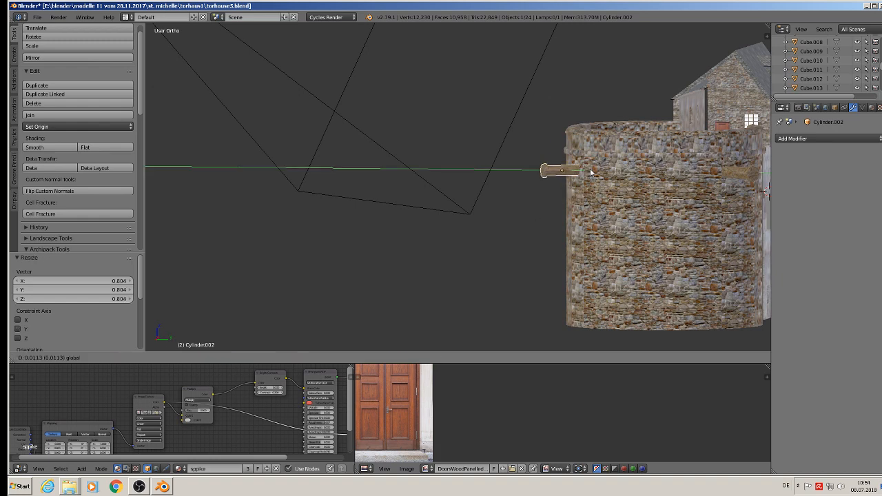
pyautogui.click(641, 210)
# Step: Scale down the third wooden beam (Cylinder.003), slide it slightly toward the tower wall and deselect it
pyautogui.moveTo(713, 220); pyautogui.dragTo(582, 238, button='middle')
pyautogui.press('s')
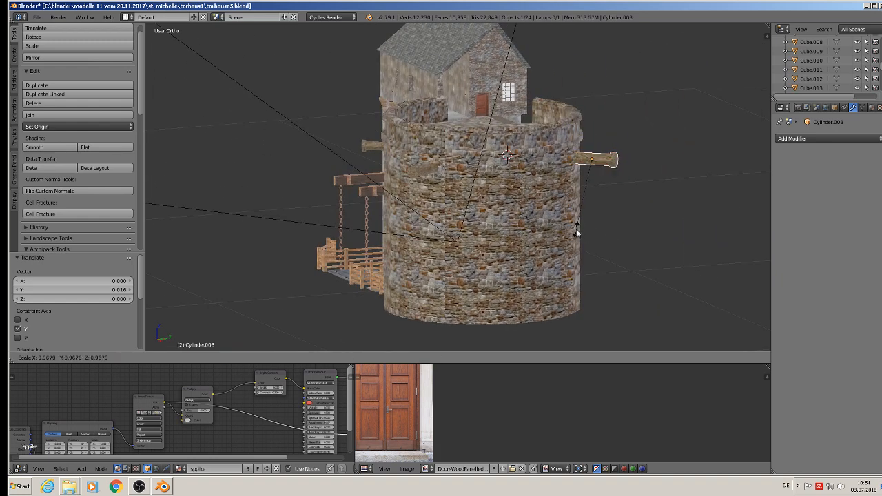
pyautogui.click(596, 194)
pyautogui.moveTo(624, 158); pyautogui.dragTo(617, 158)
pyautogui.press('a')
pyautogui.moveTo(540, 241); pyautogui.dragTo(601, 251, button='middle')
pyautogui.scroll(-2, 601, 252)
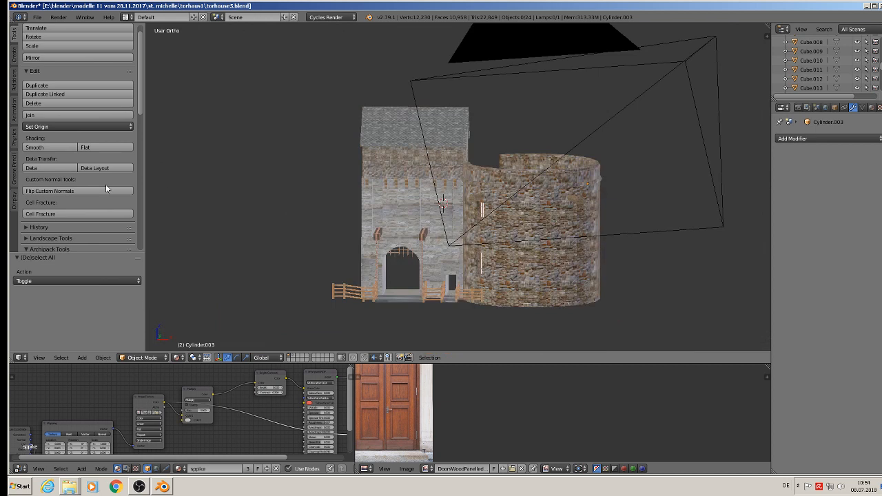
# Step: Save the current scene file and view the finished tower and gatehouse
pyautogui.click(37, 17)
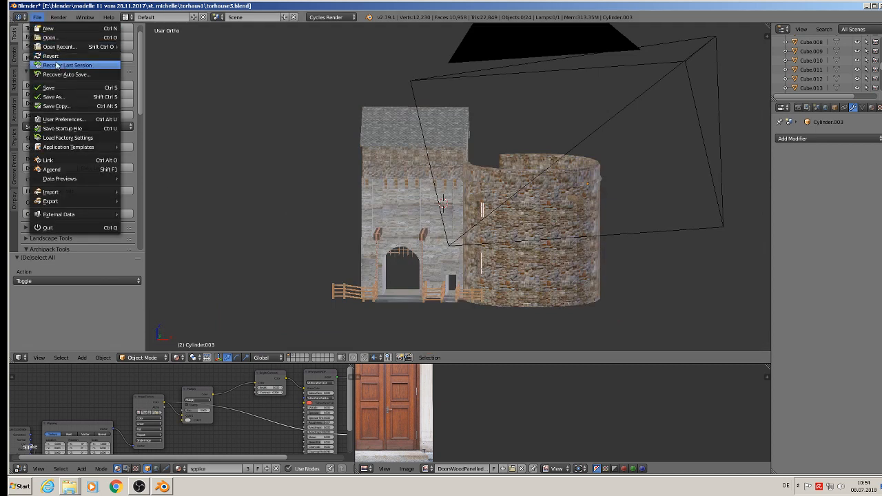
pyautogui.click(42, 86)
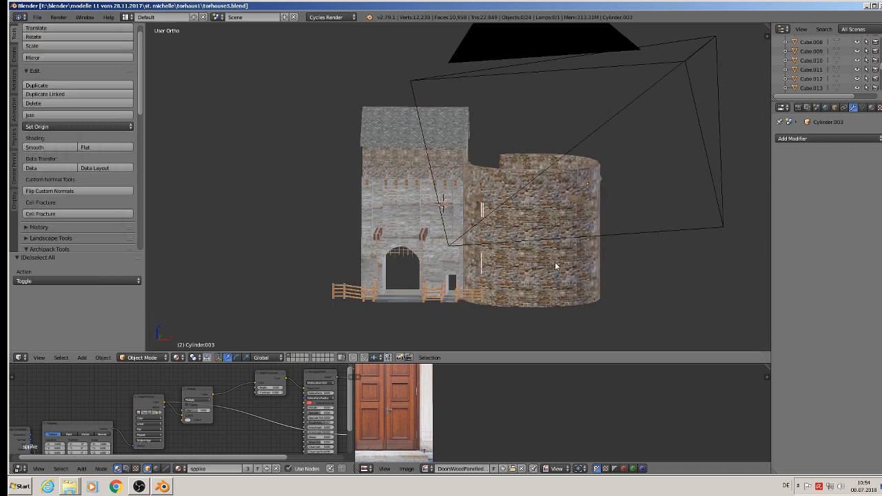
pyautogui.moveTo(605, 266); pyautogui.dragTo(443, 300, button='middle')
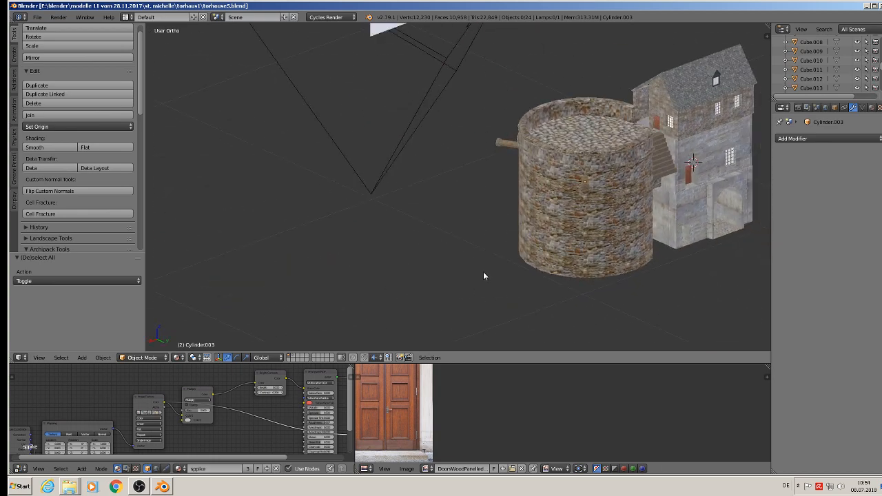